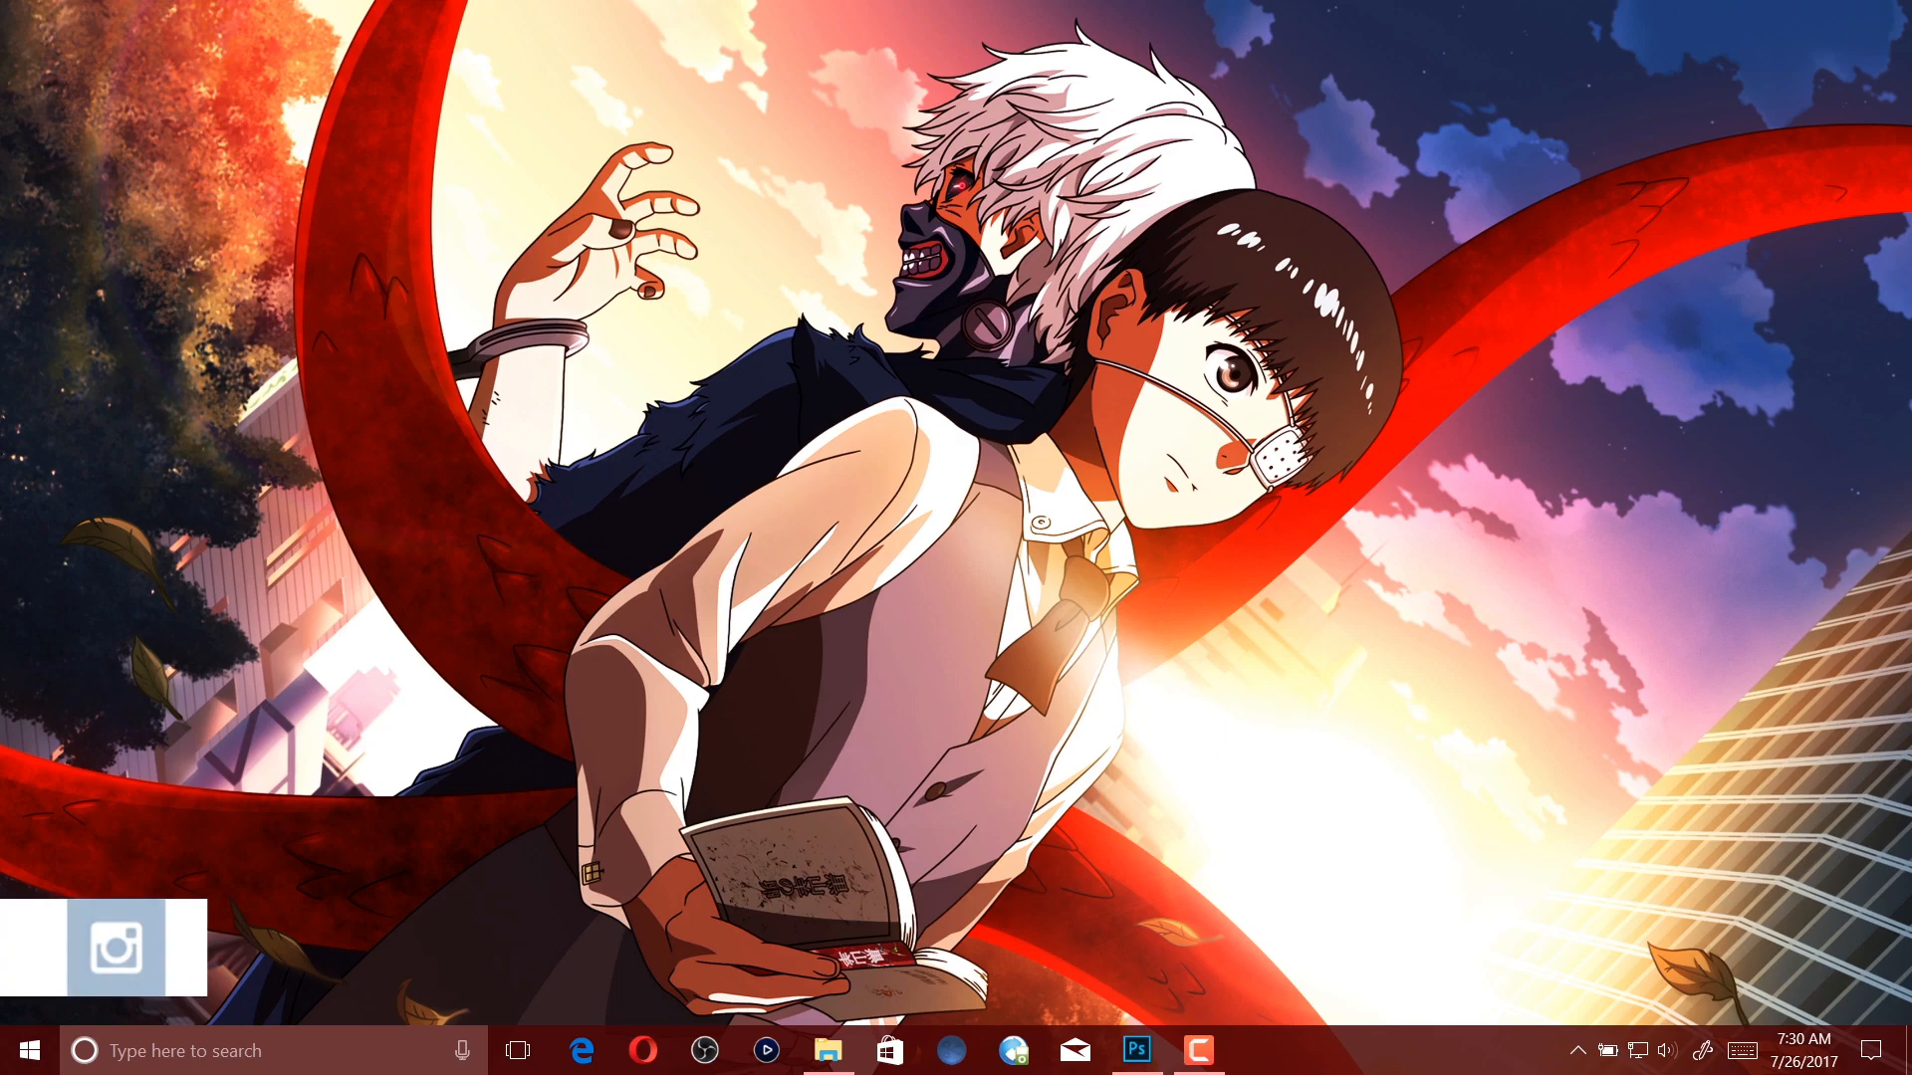
# Switch to Photoshop and compare the finished TUT.psd artwork with and without the Camera Raw Filter layer.
pyautogui.click(1136, 1049)
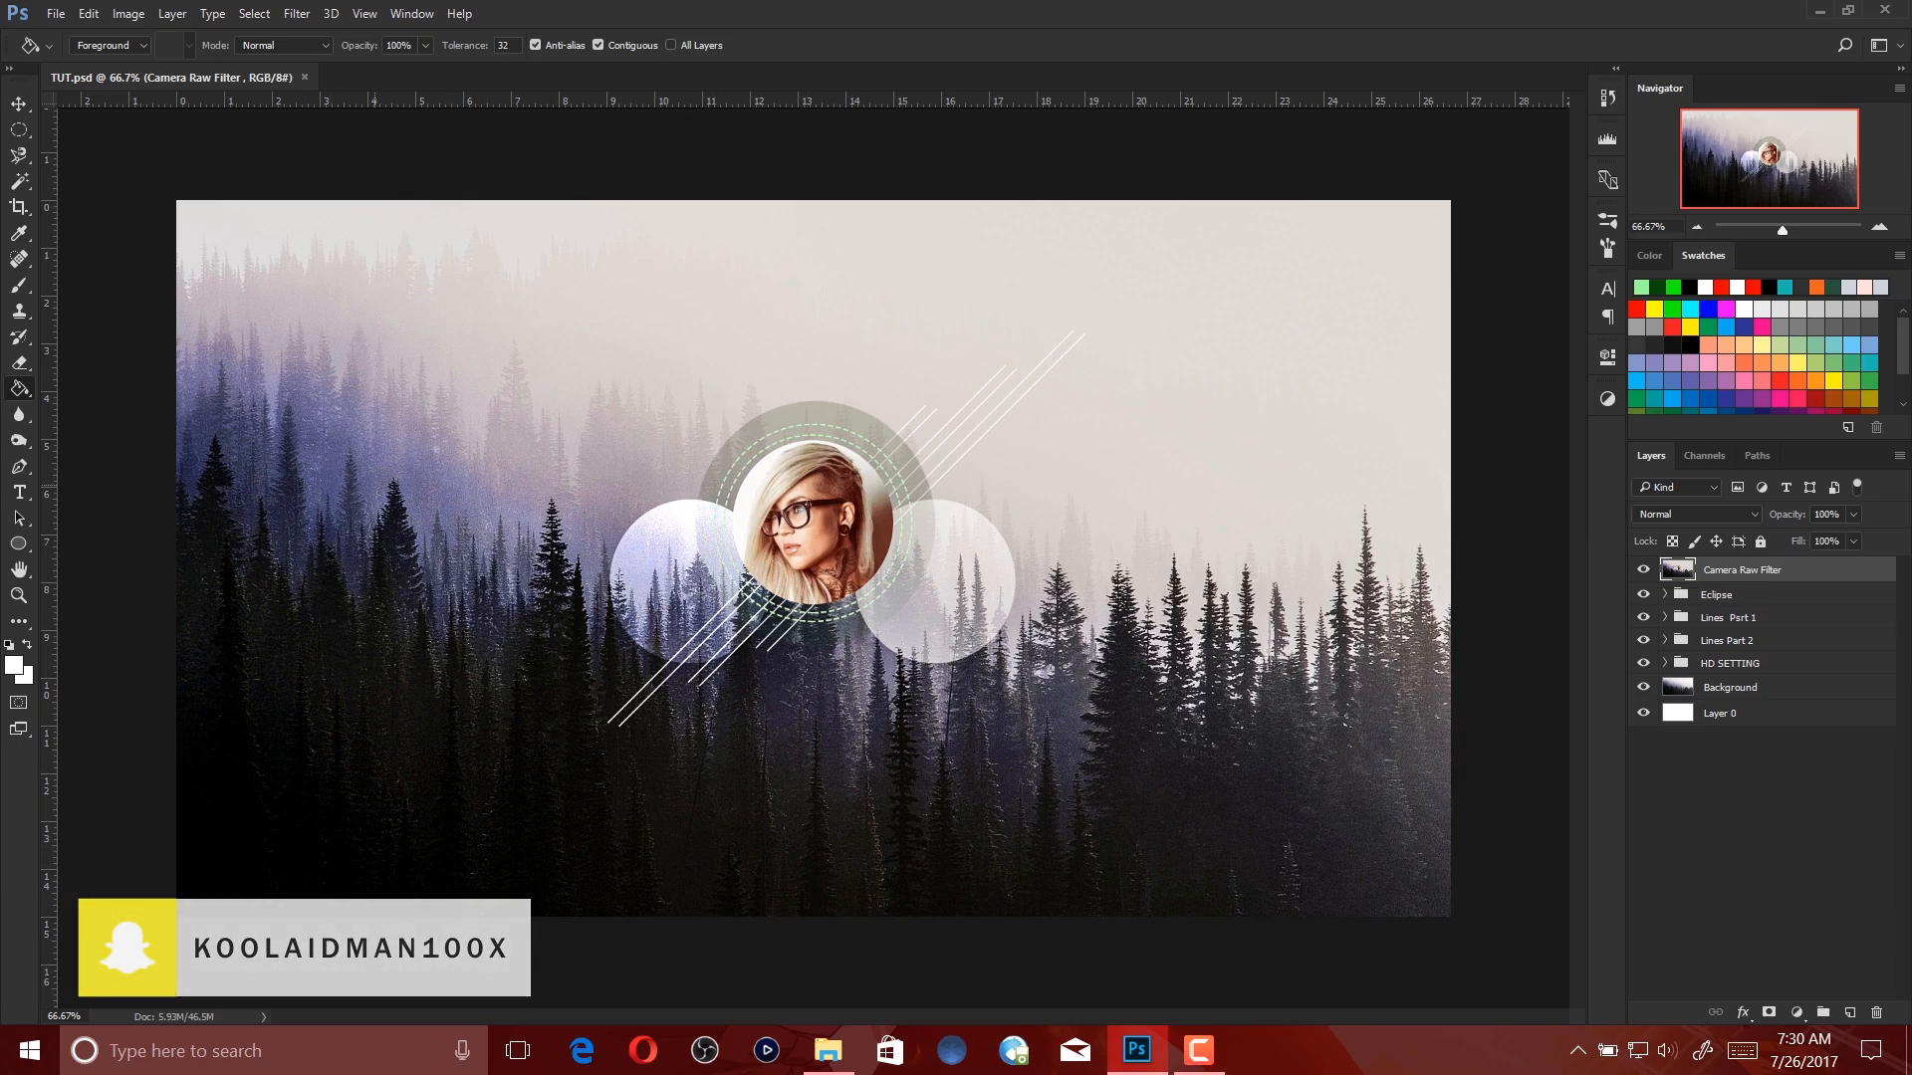
pyautogui.click(1643, 570)
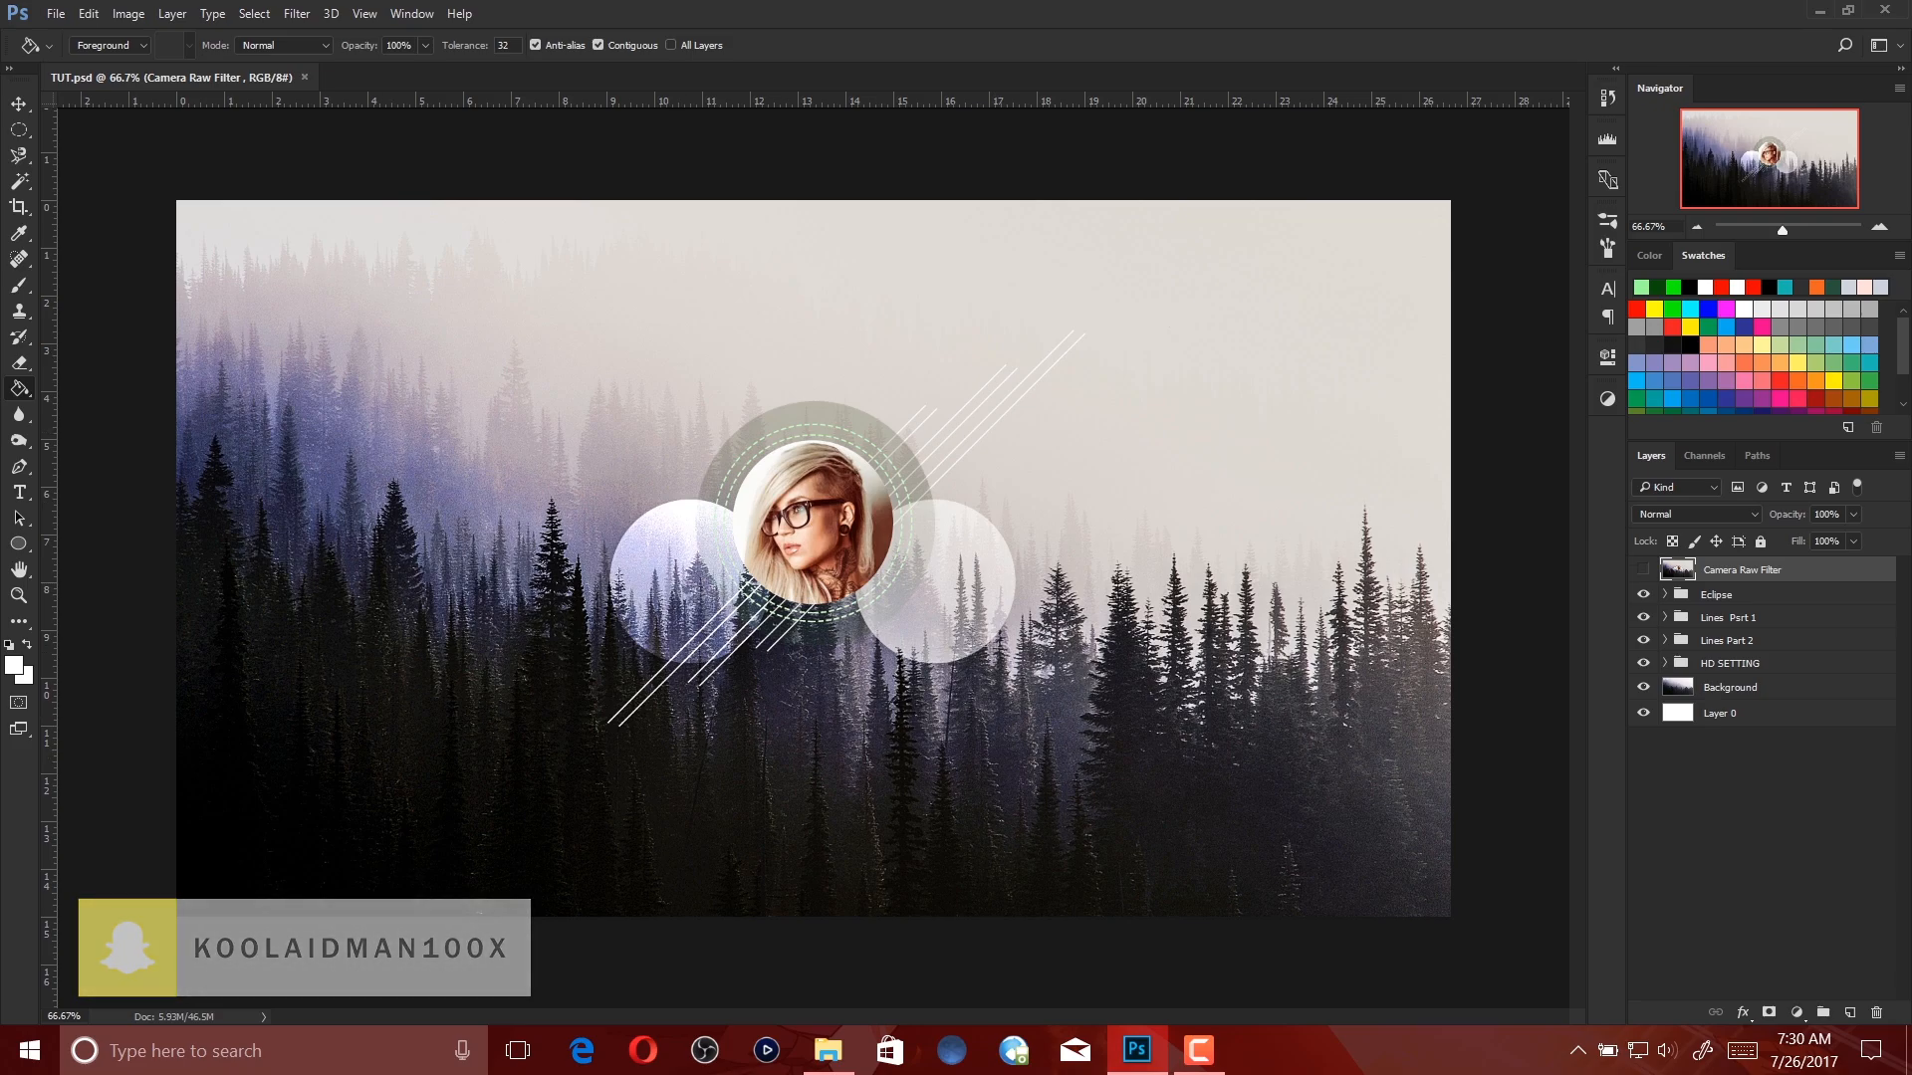
pyautogui.click(1643, 570)
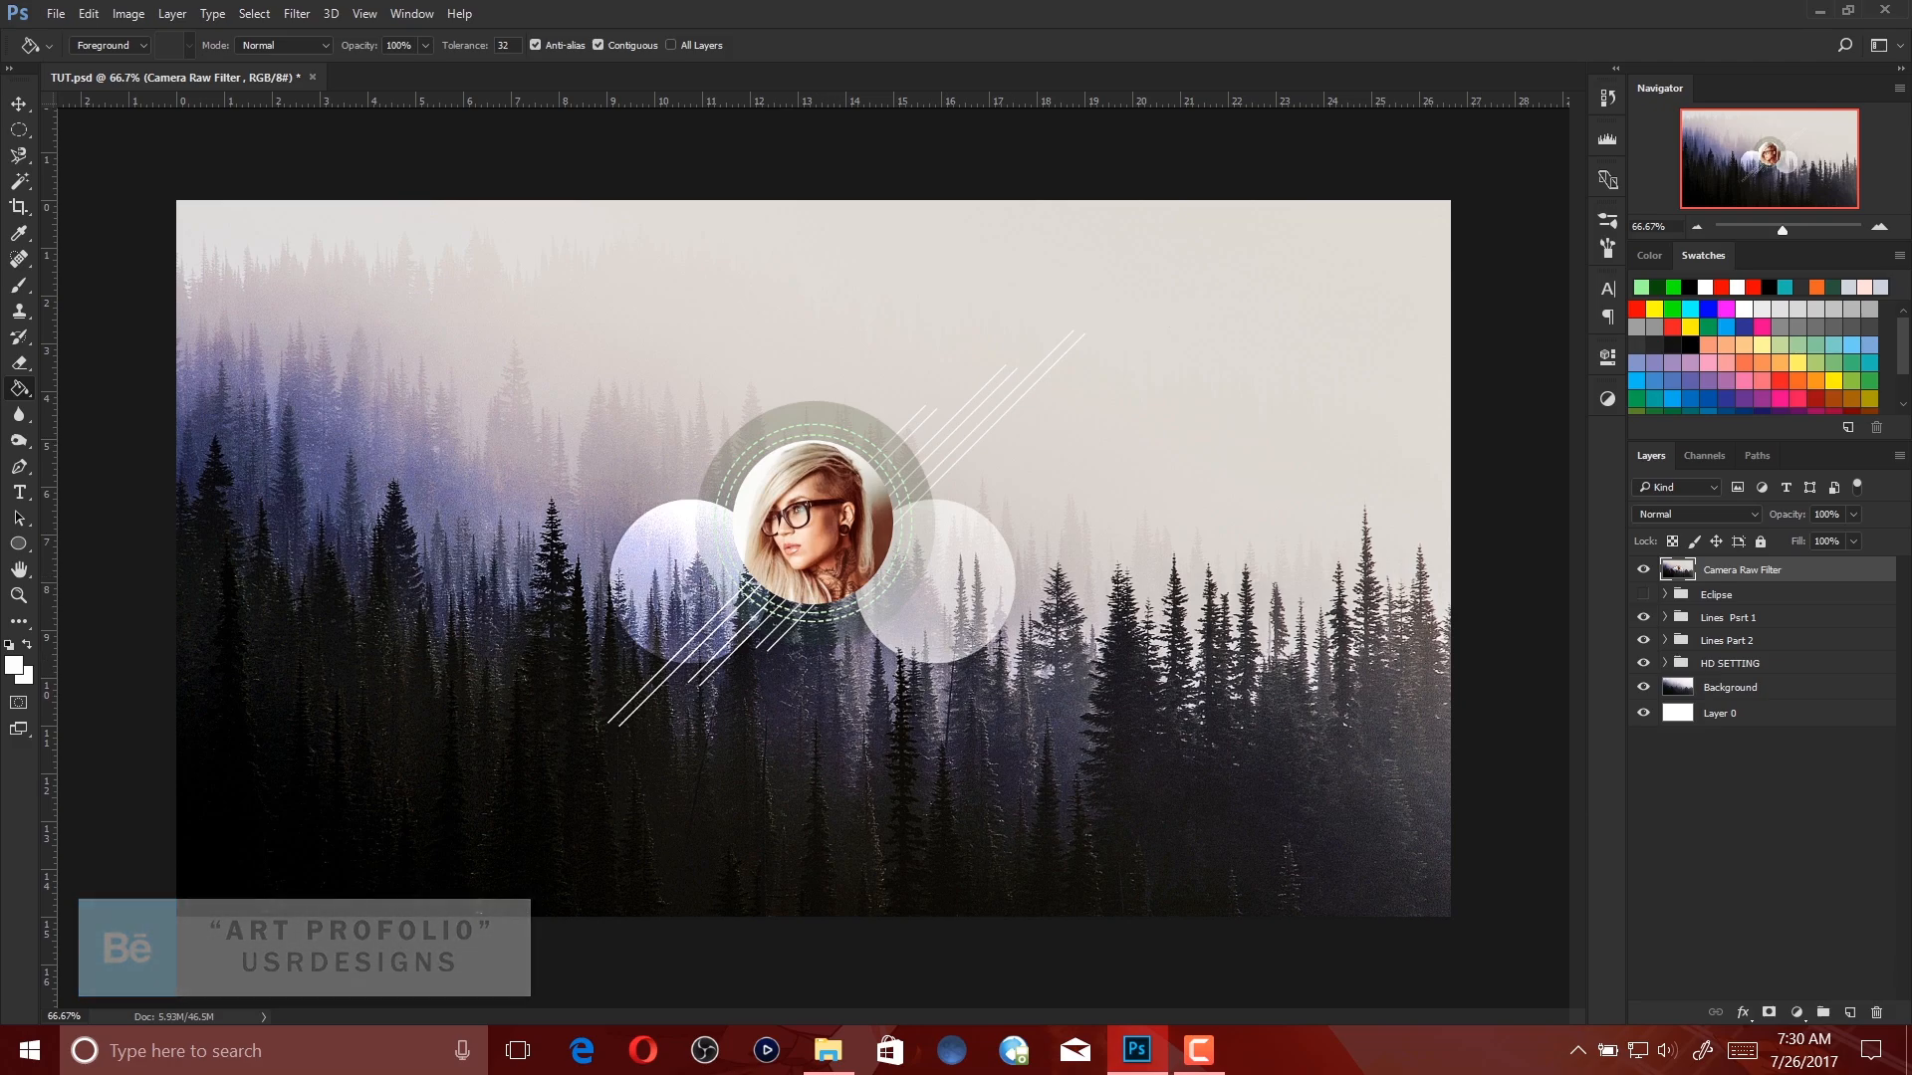
pyautogui.click(1643, 569)
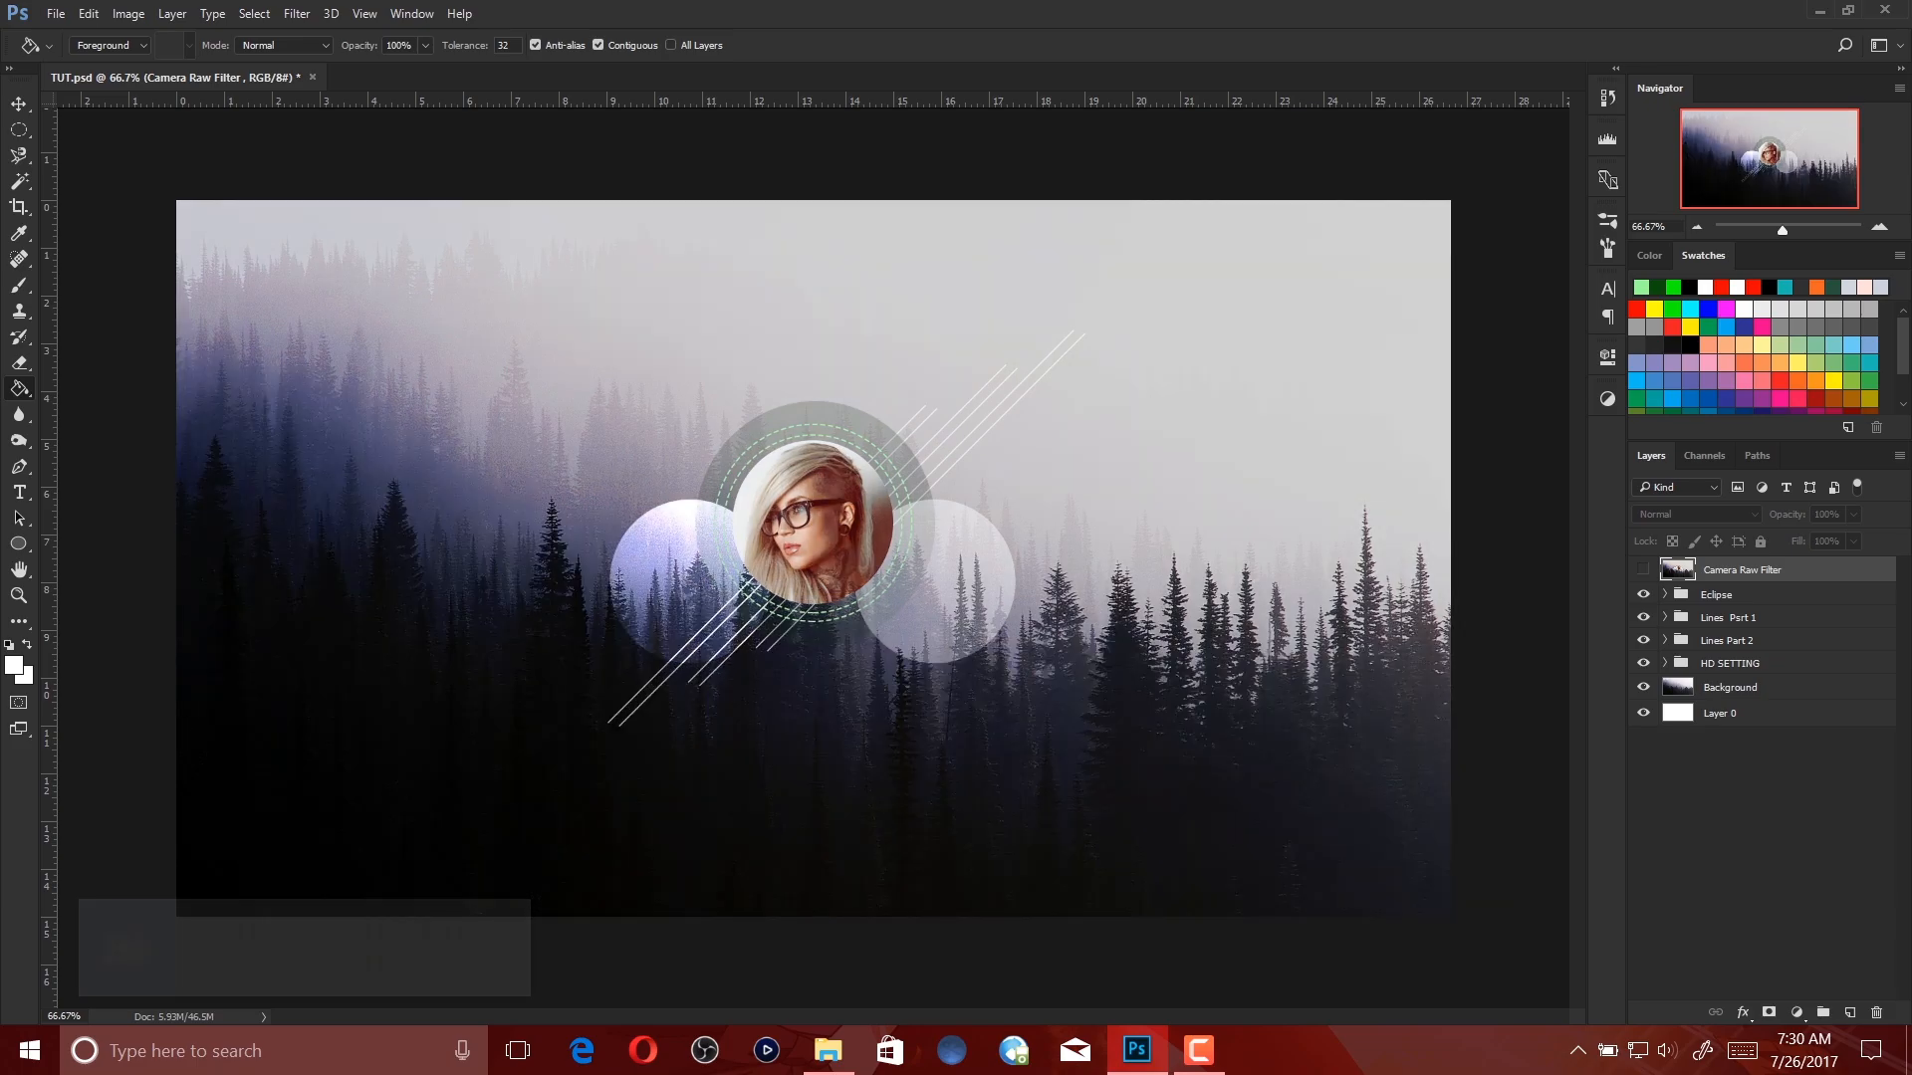
# Toggle the Eclipse, Lines Part 1, Lines Part 2 and HD SETTING groups to examine their contributions, and show the Camera Raw Filter layer again.
pyautogui.click(1643, 594)
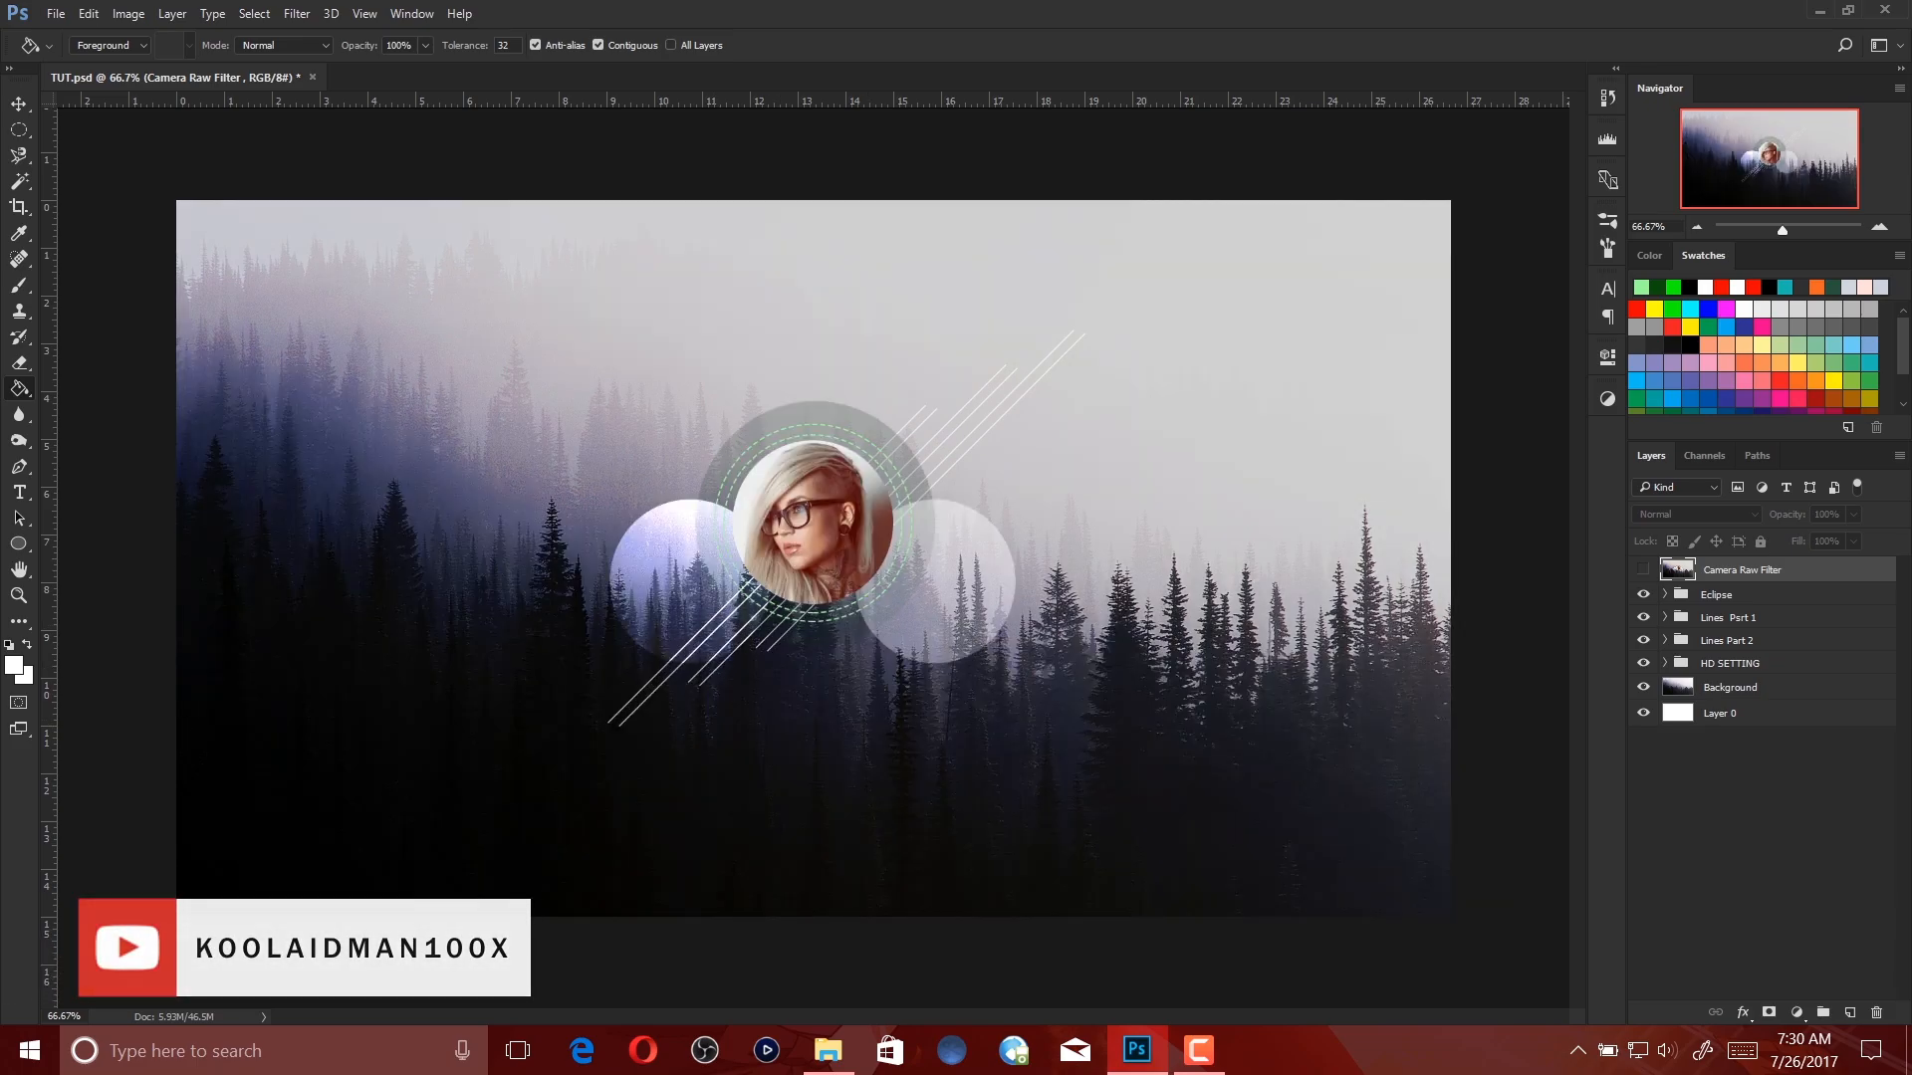
pyautogui.click(1643, 617)
pyautogui.click(1643, 618)
pyautogui.click(1643, 640)
pyautogui.click(1644, 640)
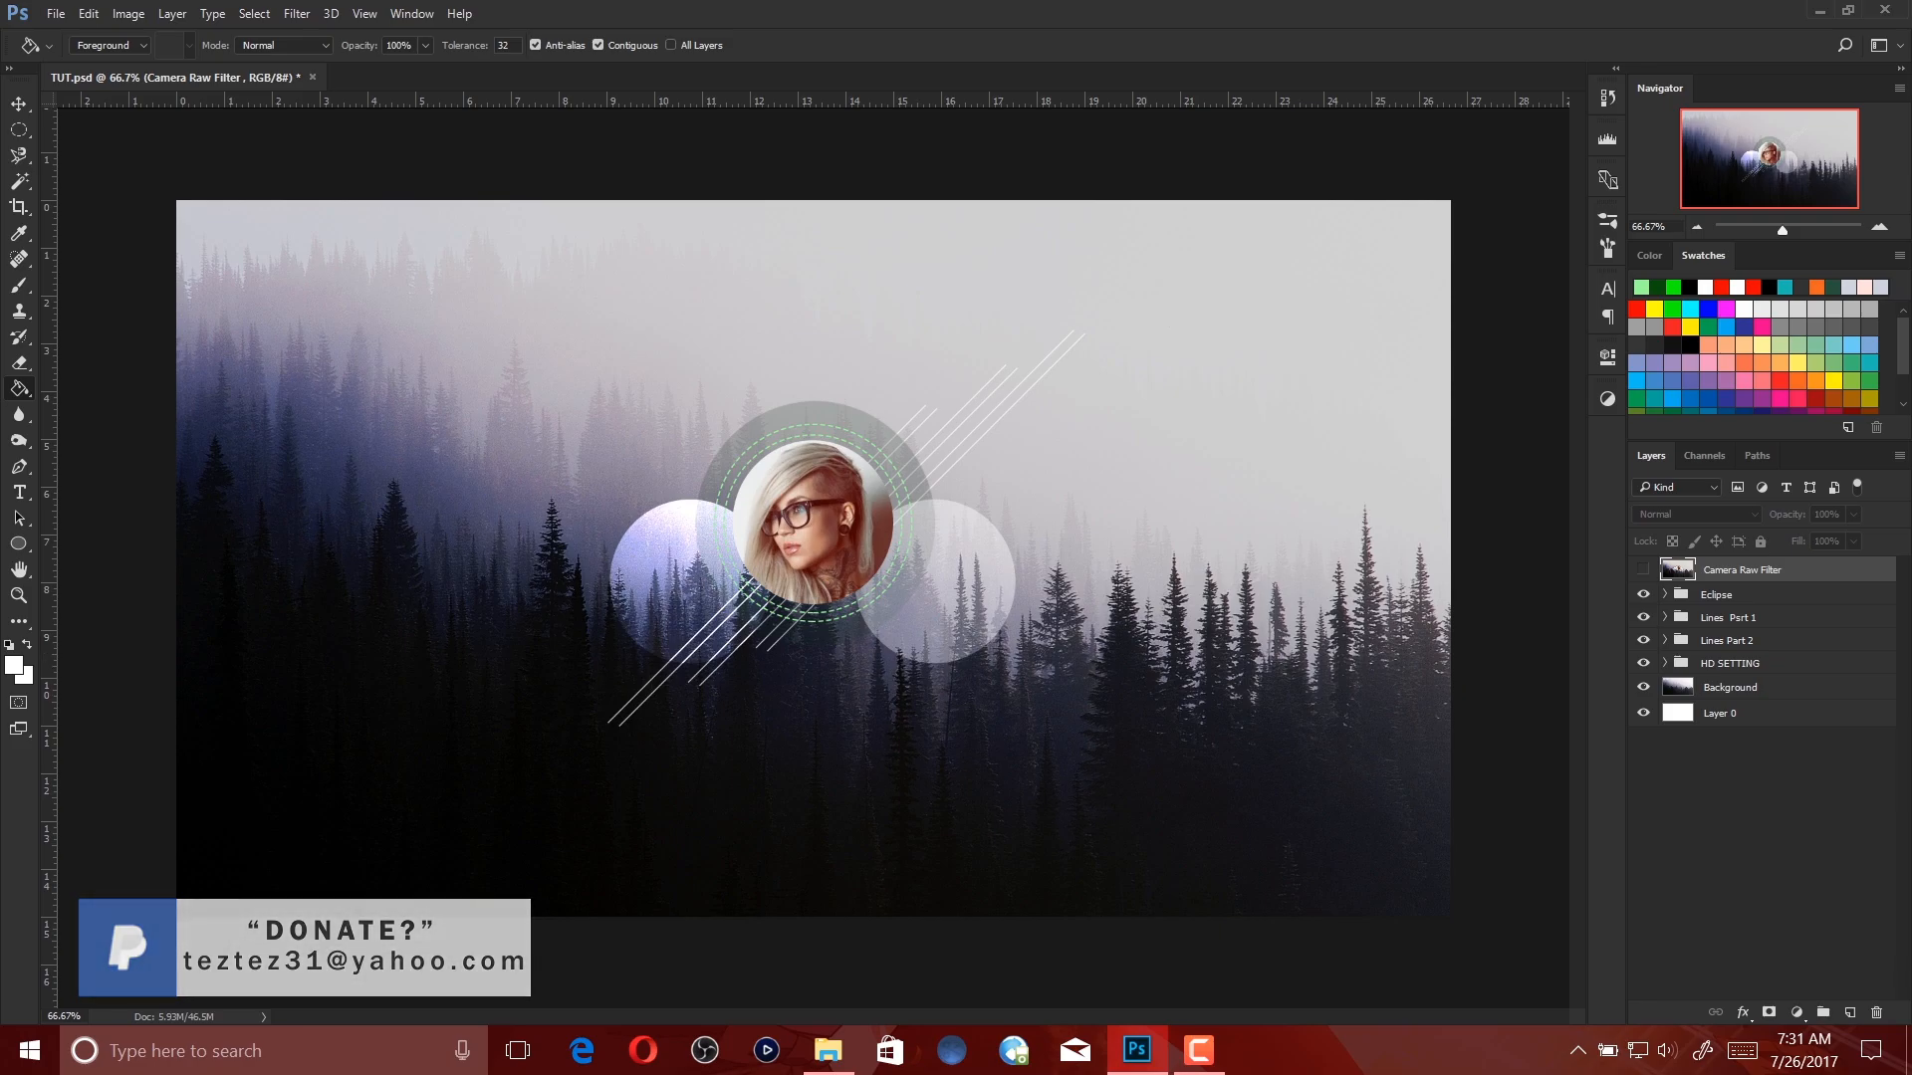
pyautogui.click(1643, 663)
pyautogui.click(1643, 663)
pyautogui.click(1643, 662)
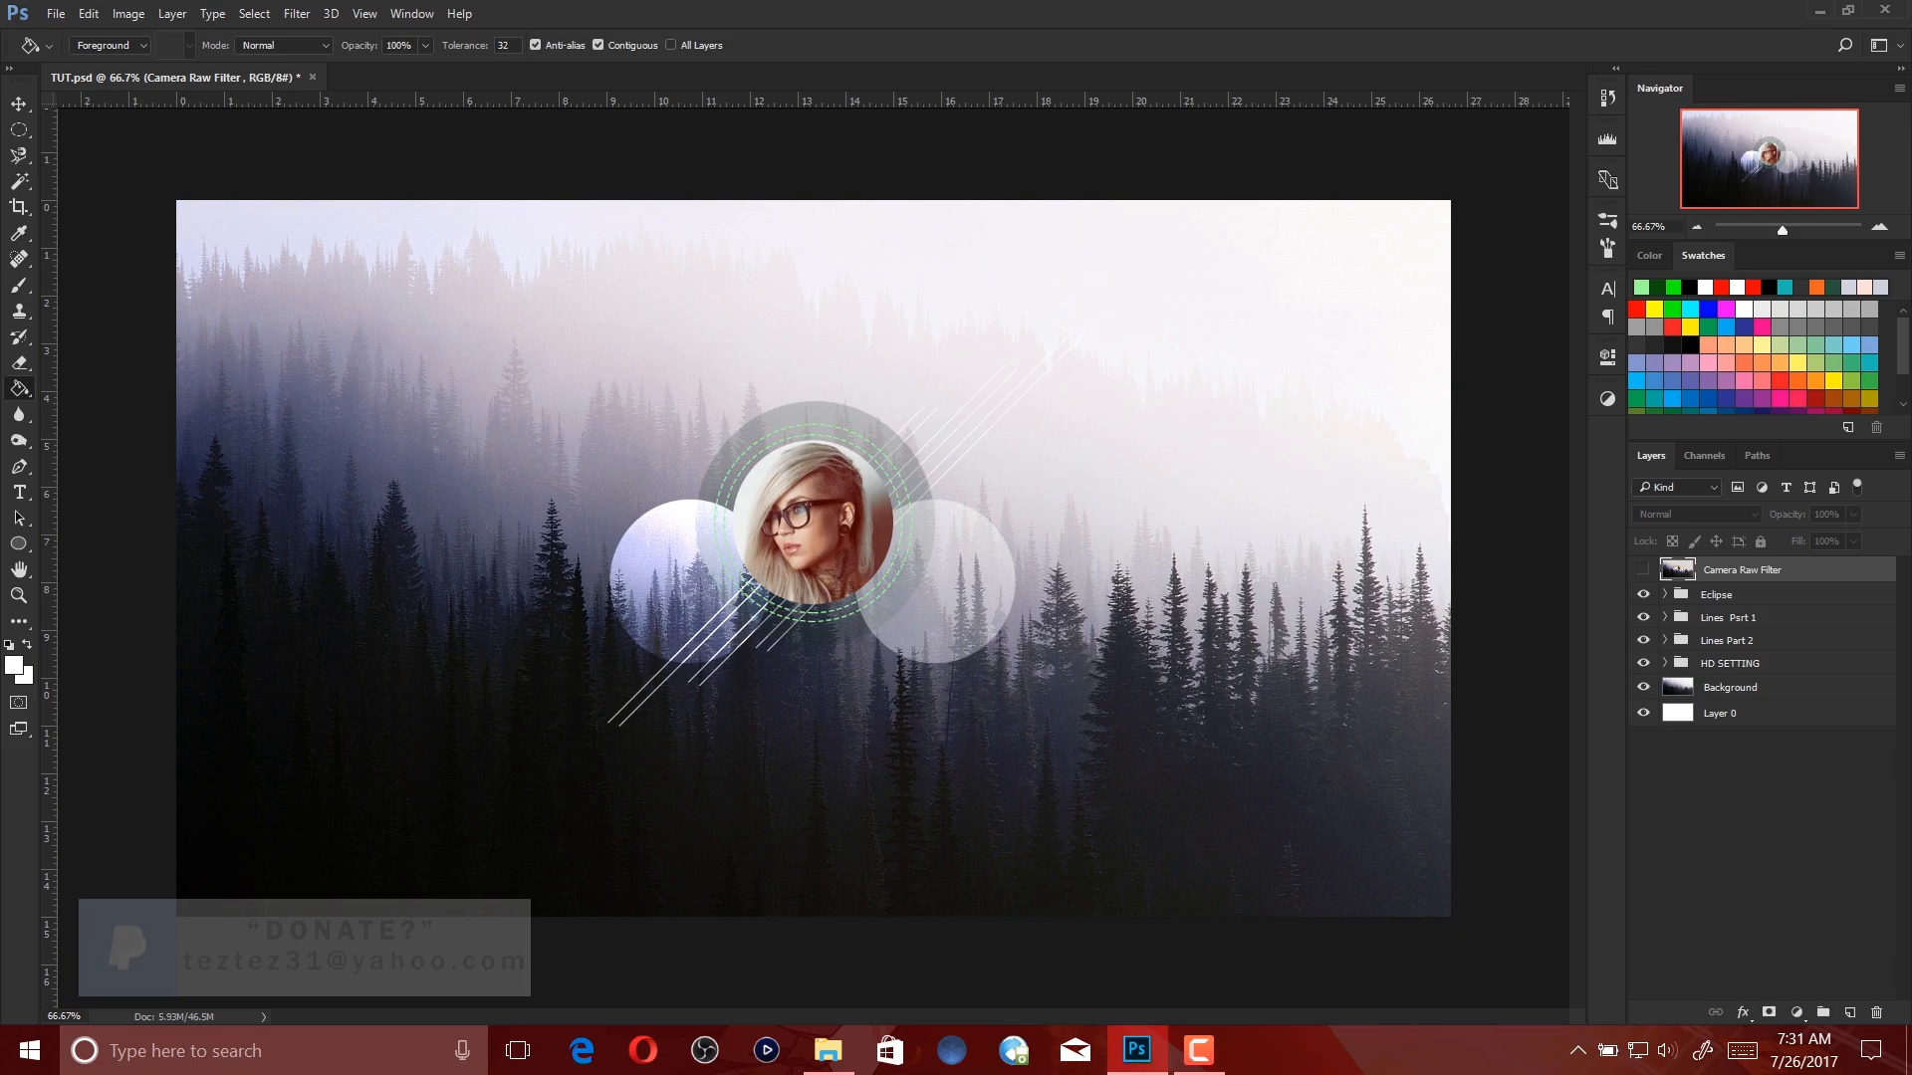
pyautogui.click(1643, 568)
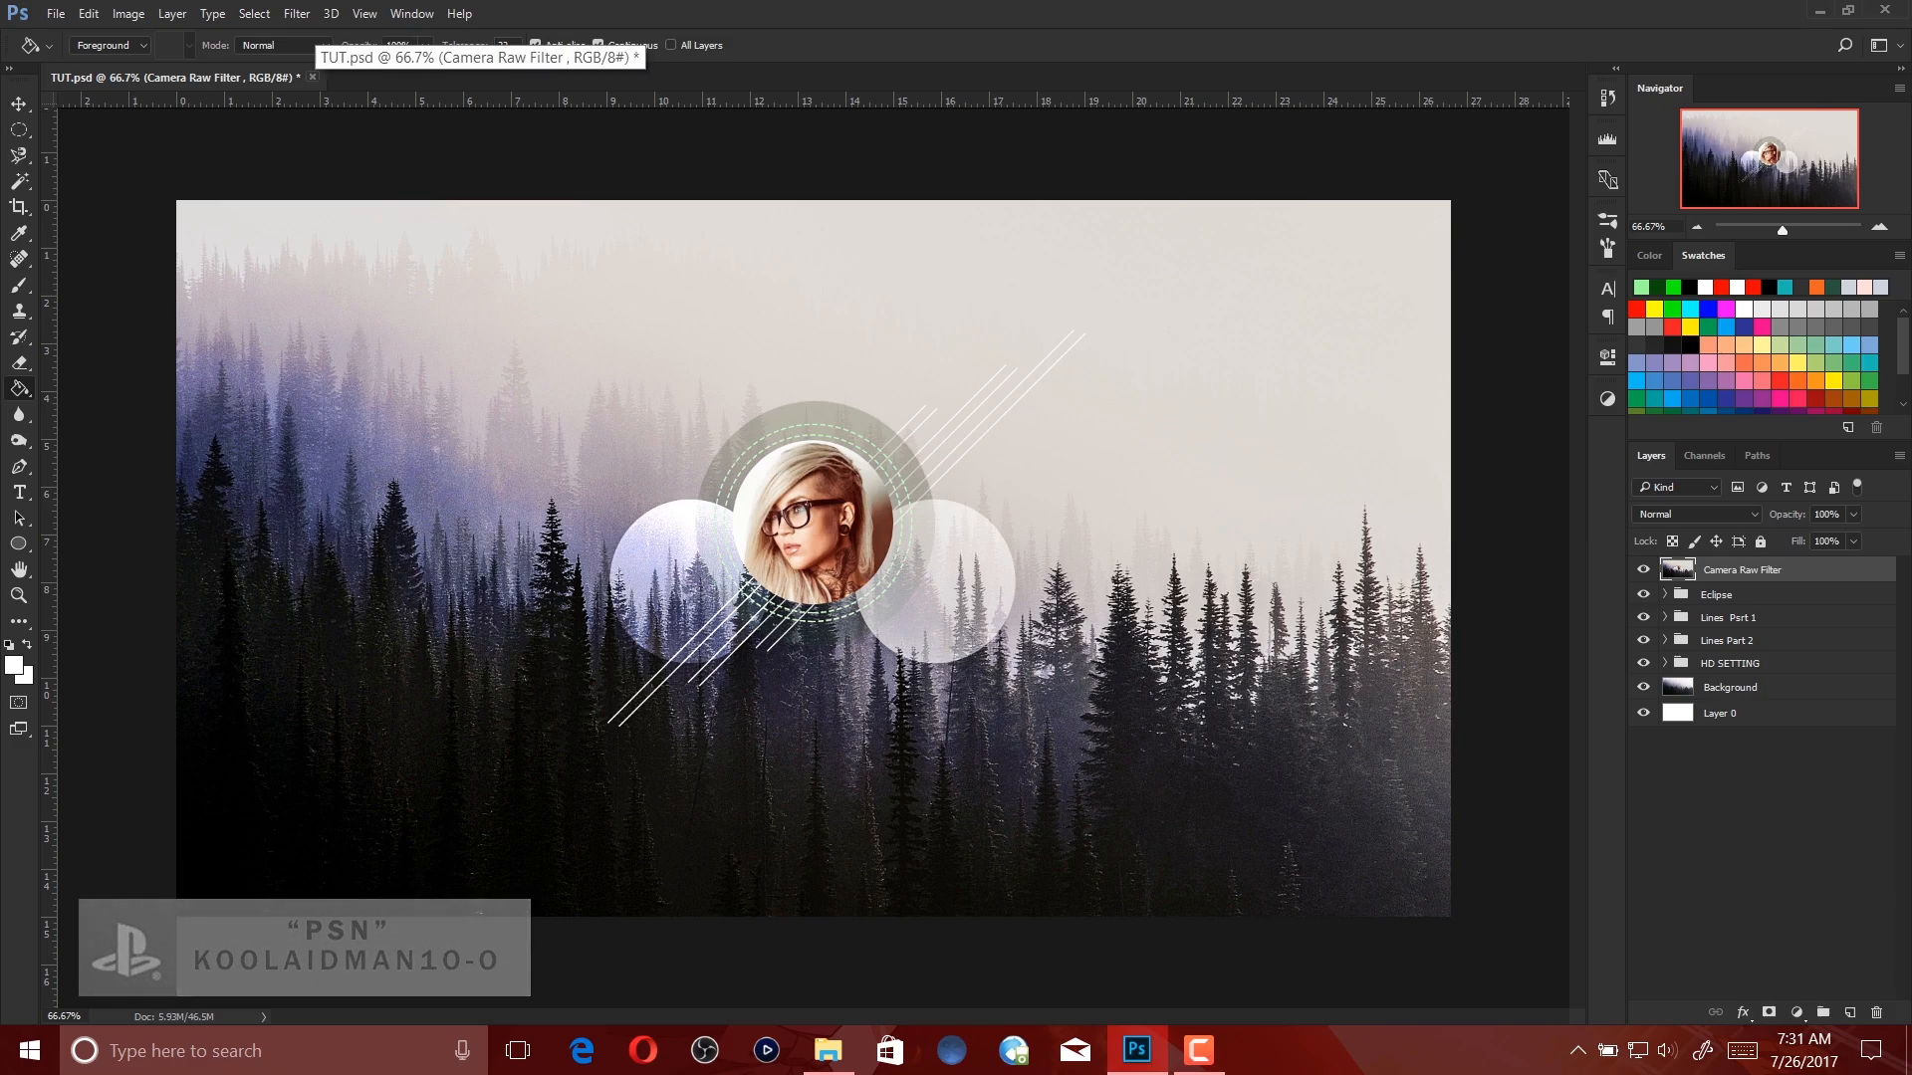
# Close TUT.psd without saving its changes.
pyautogui.click(312, 76)
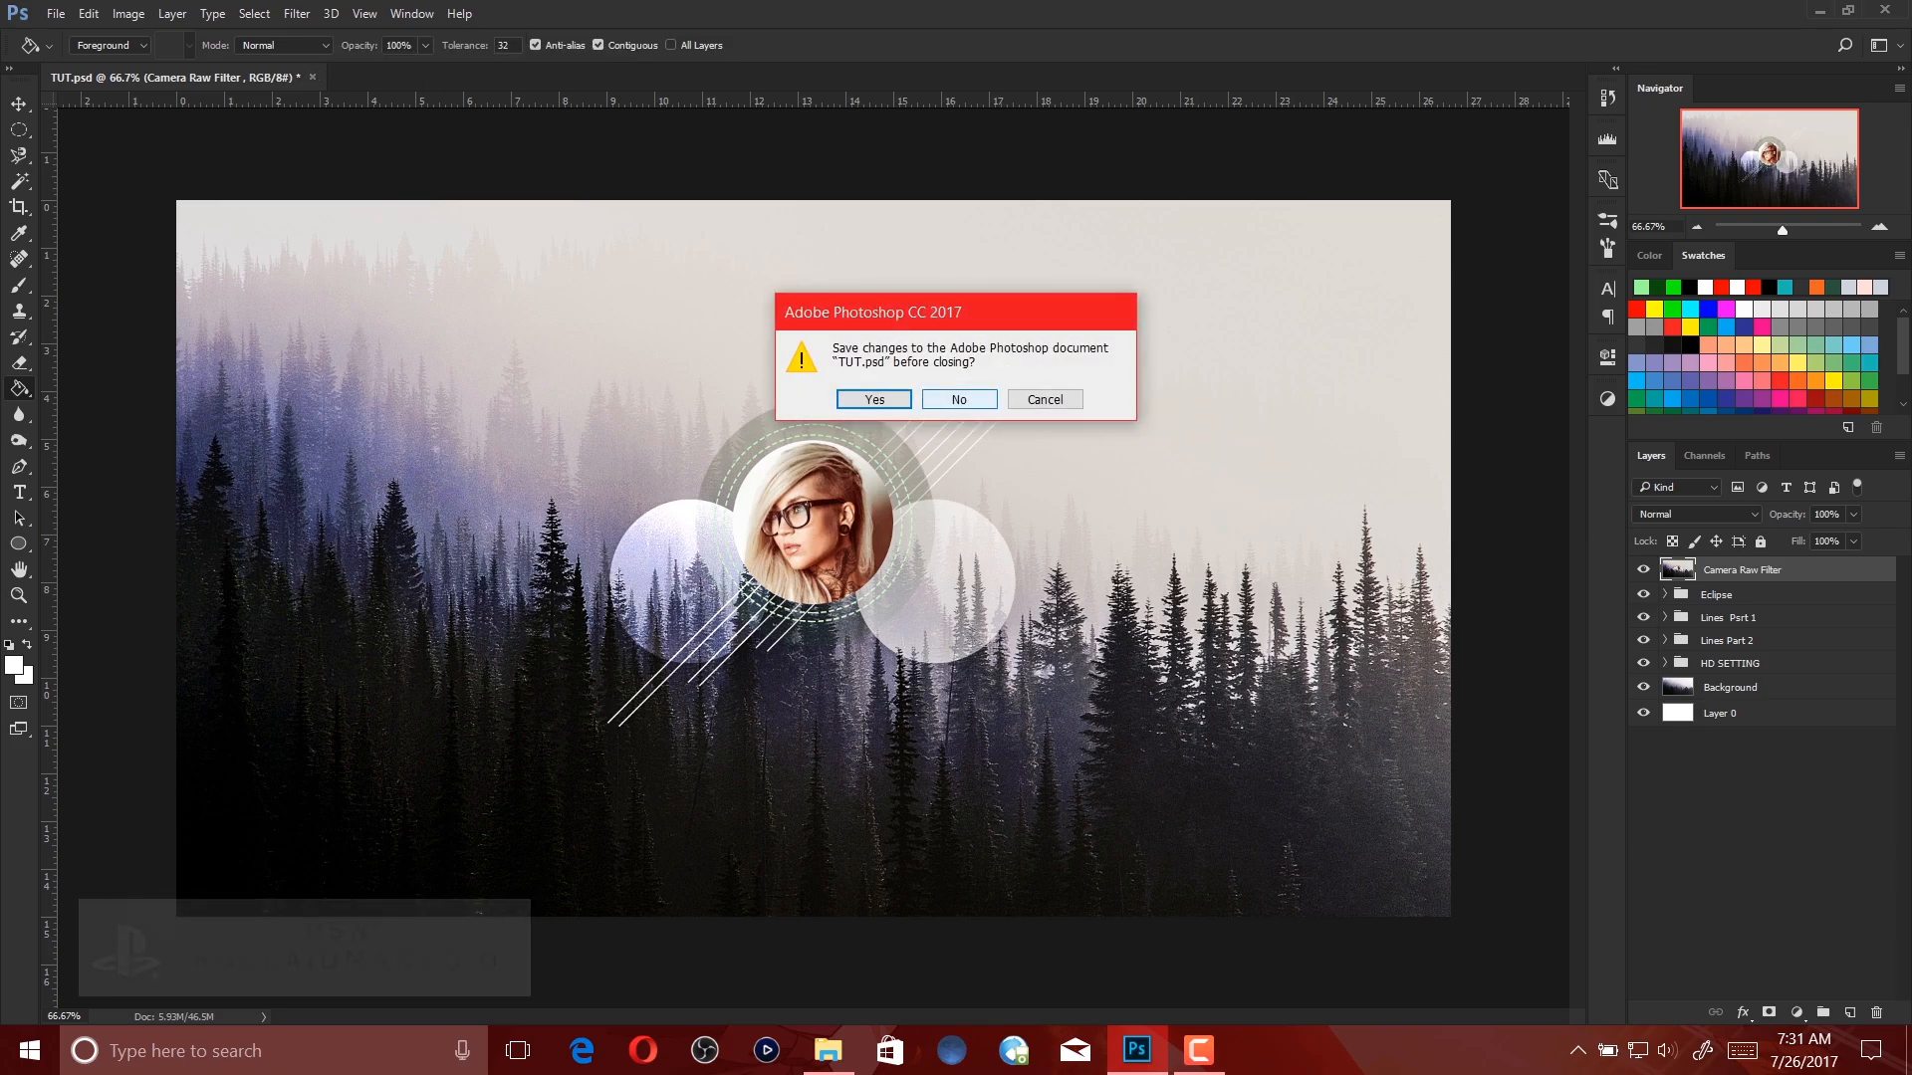
pyautogui.click(958, 399)
# Create a 1920 x 1080 px document from the HDTV 1080p film and video preset and convert its background into a regular layer.
pyautogui.click(54, 13)
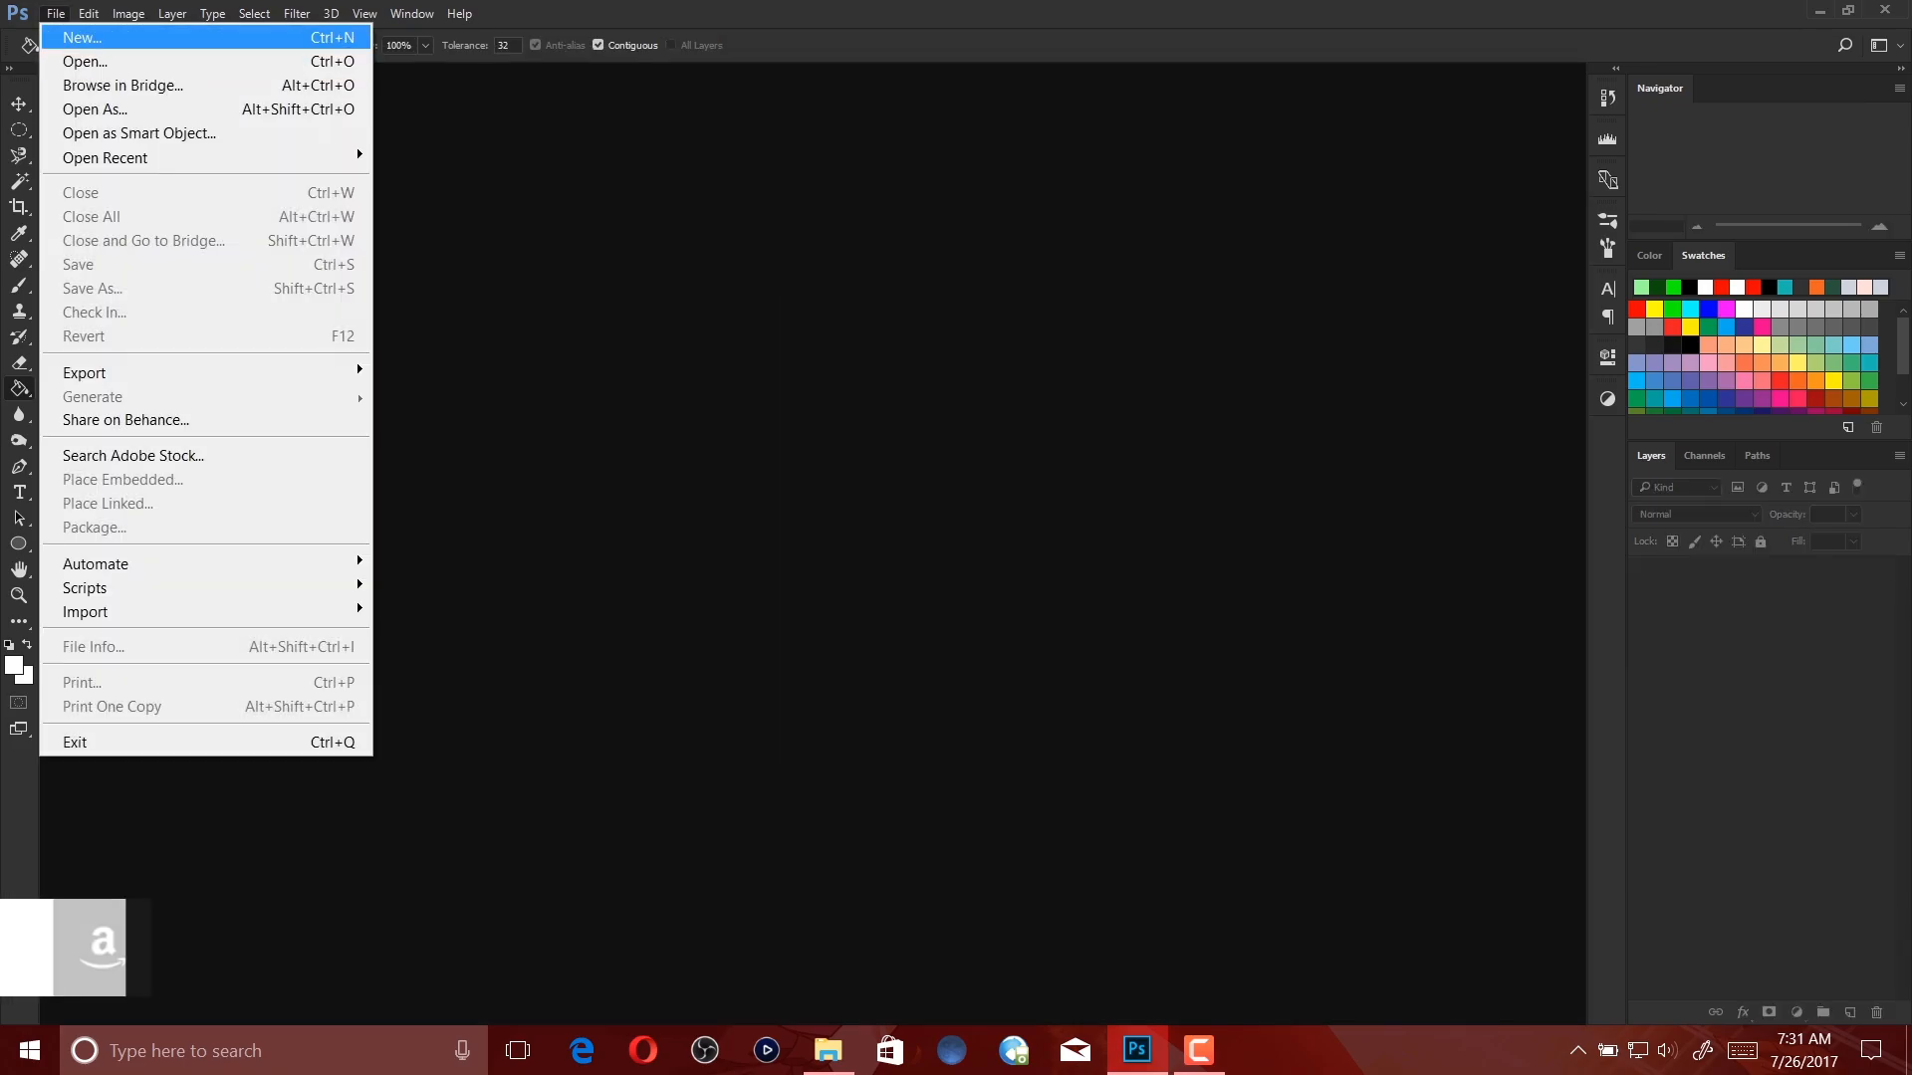
pyautogui.click(78, 36)
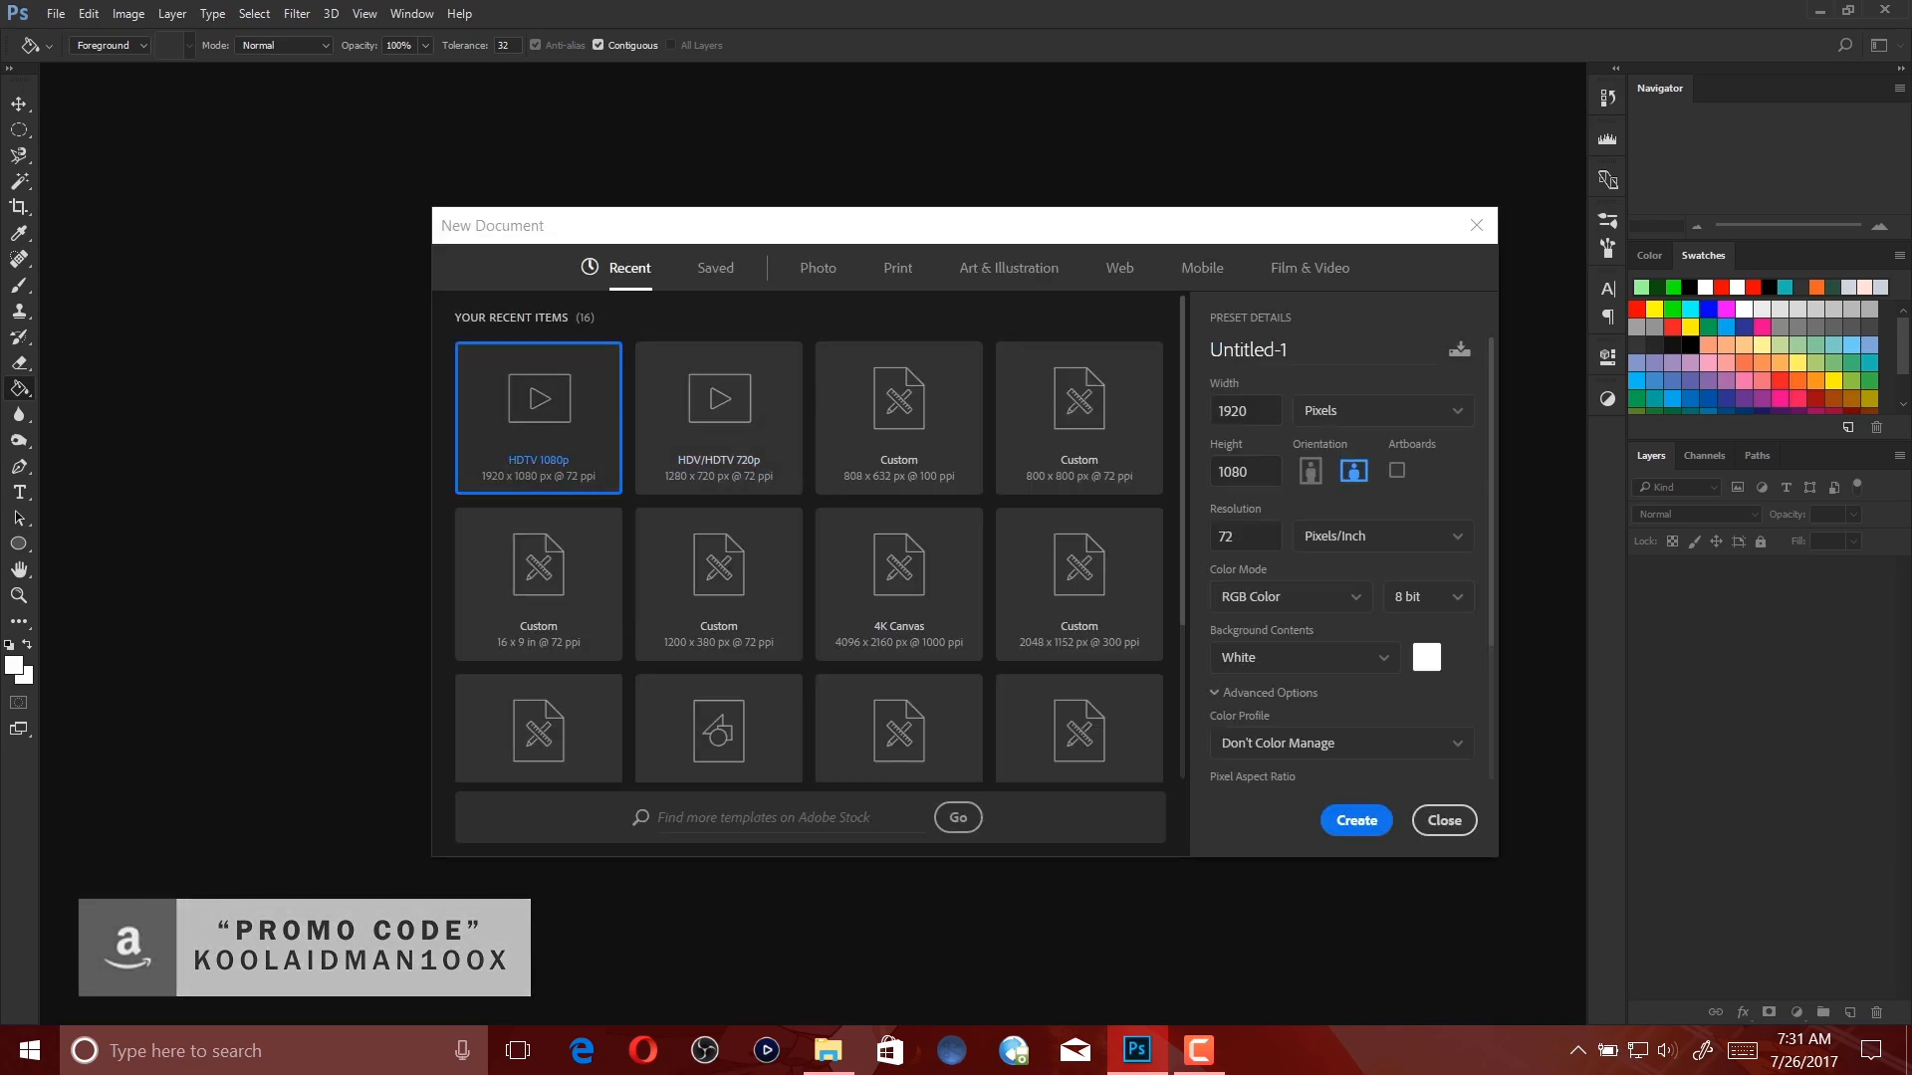
pyautogui.click(1308, 268)
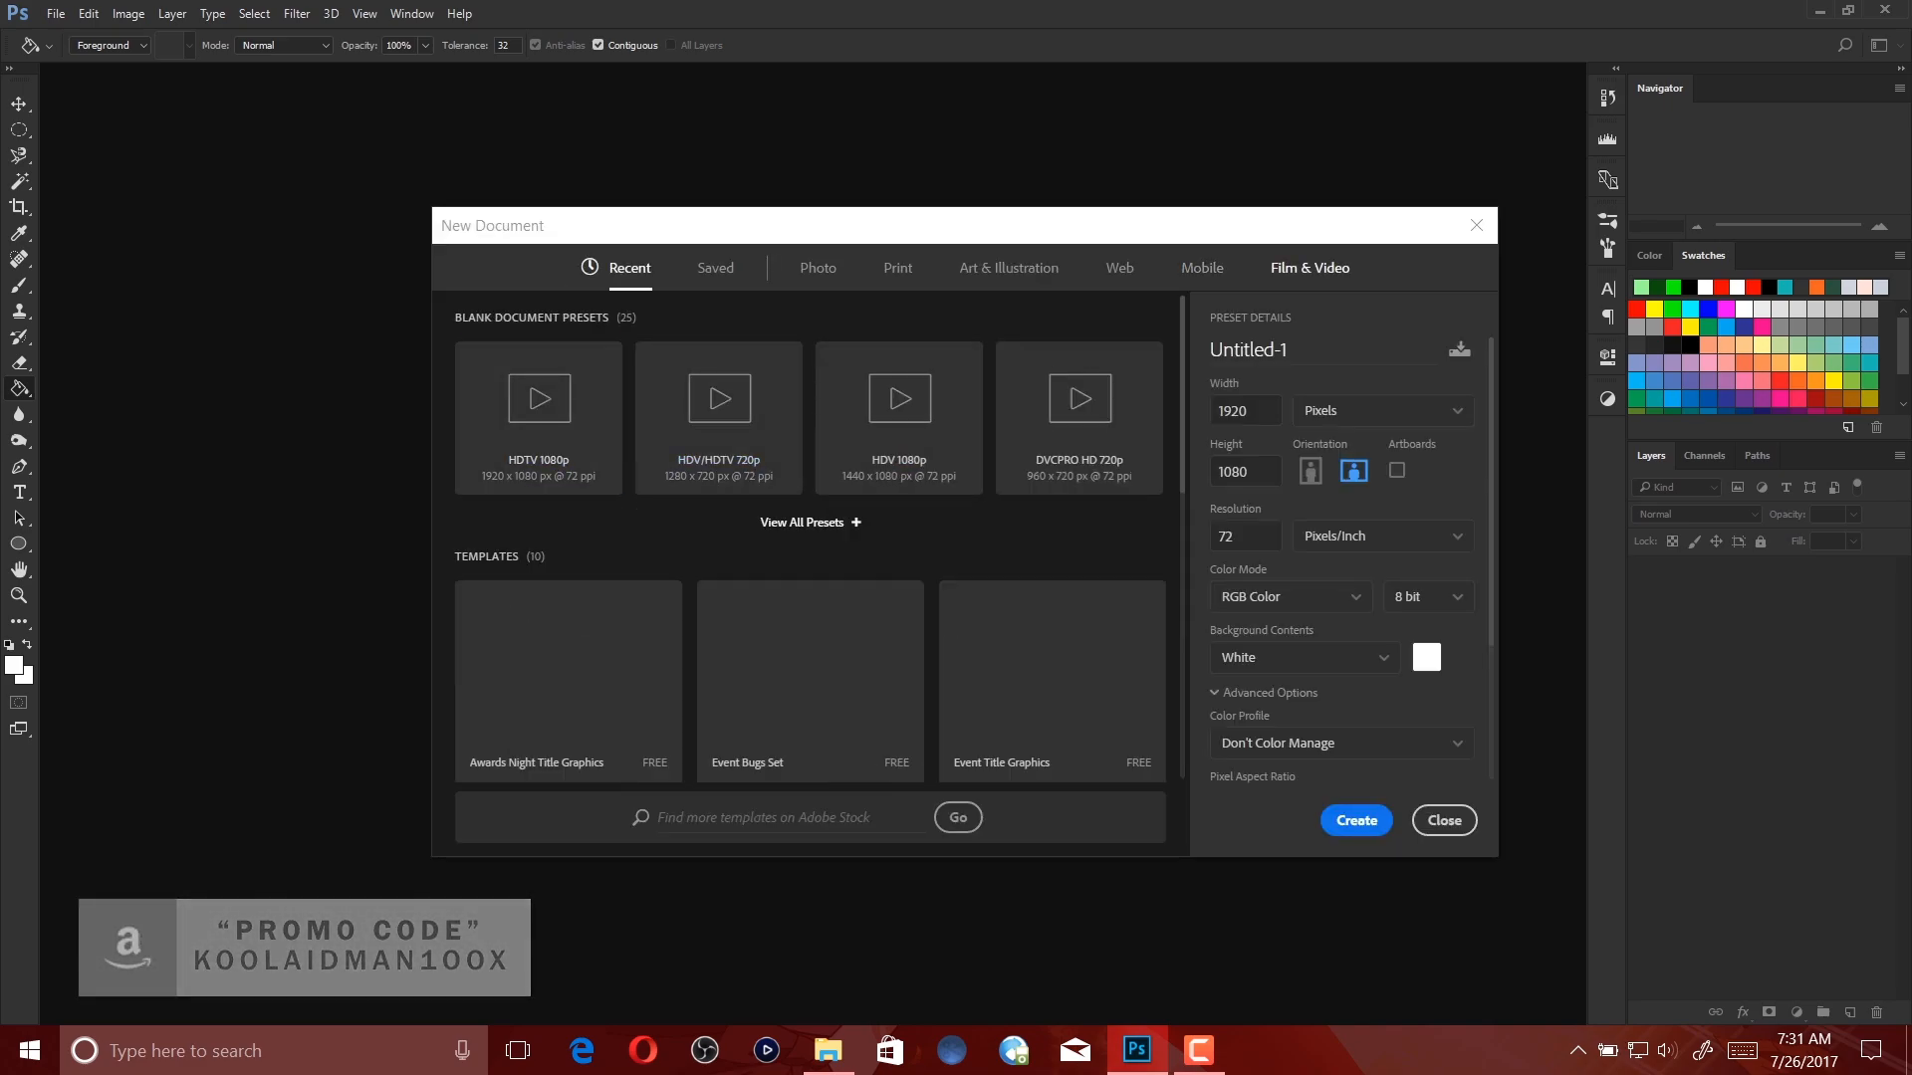
pyautogui.click(543, 468)
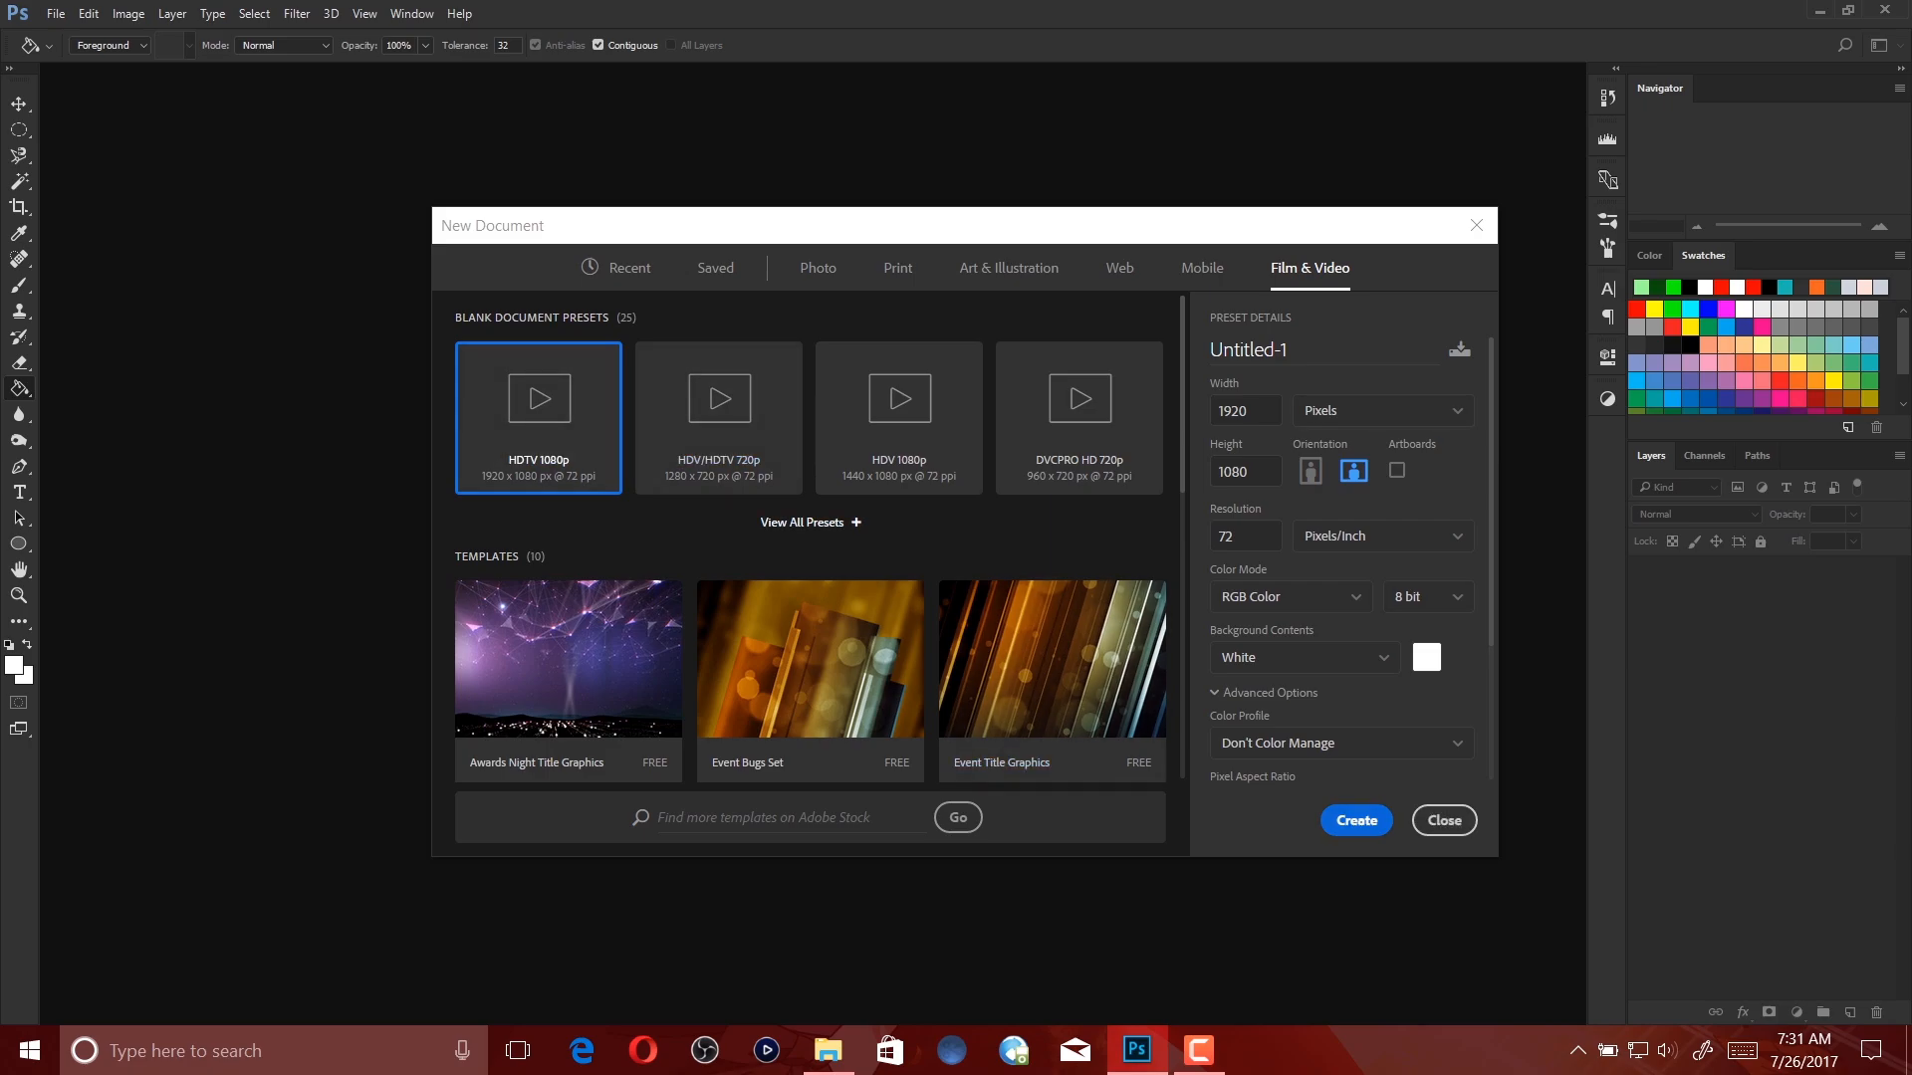
pyautogui.click(1356, 819)
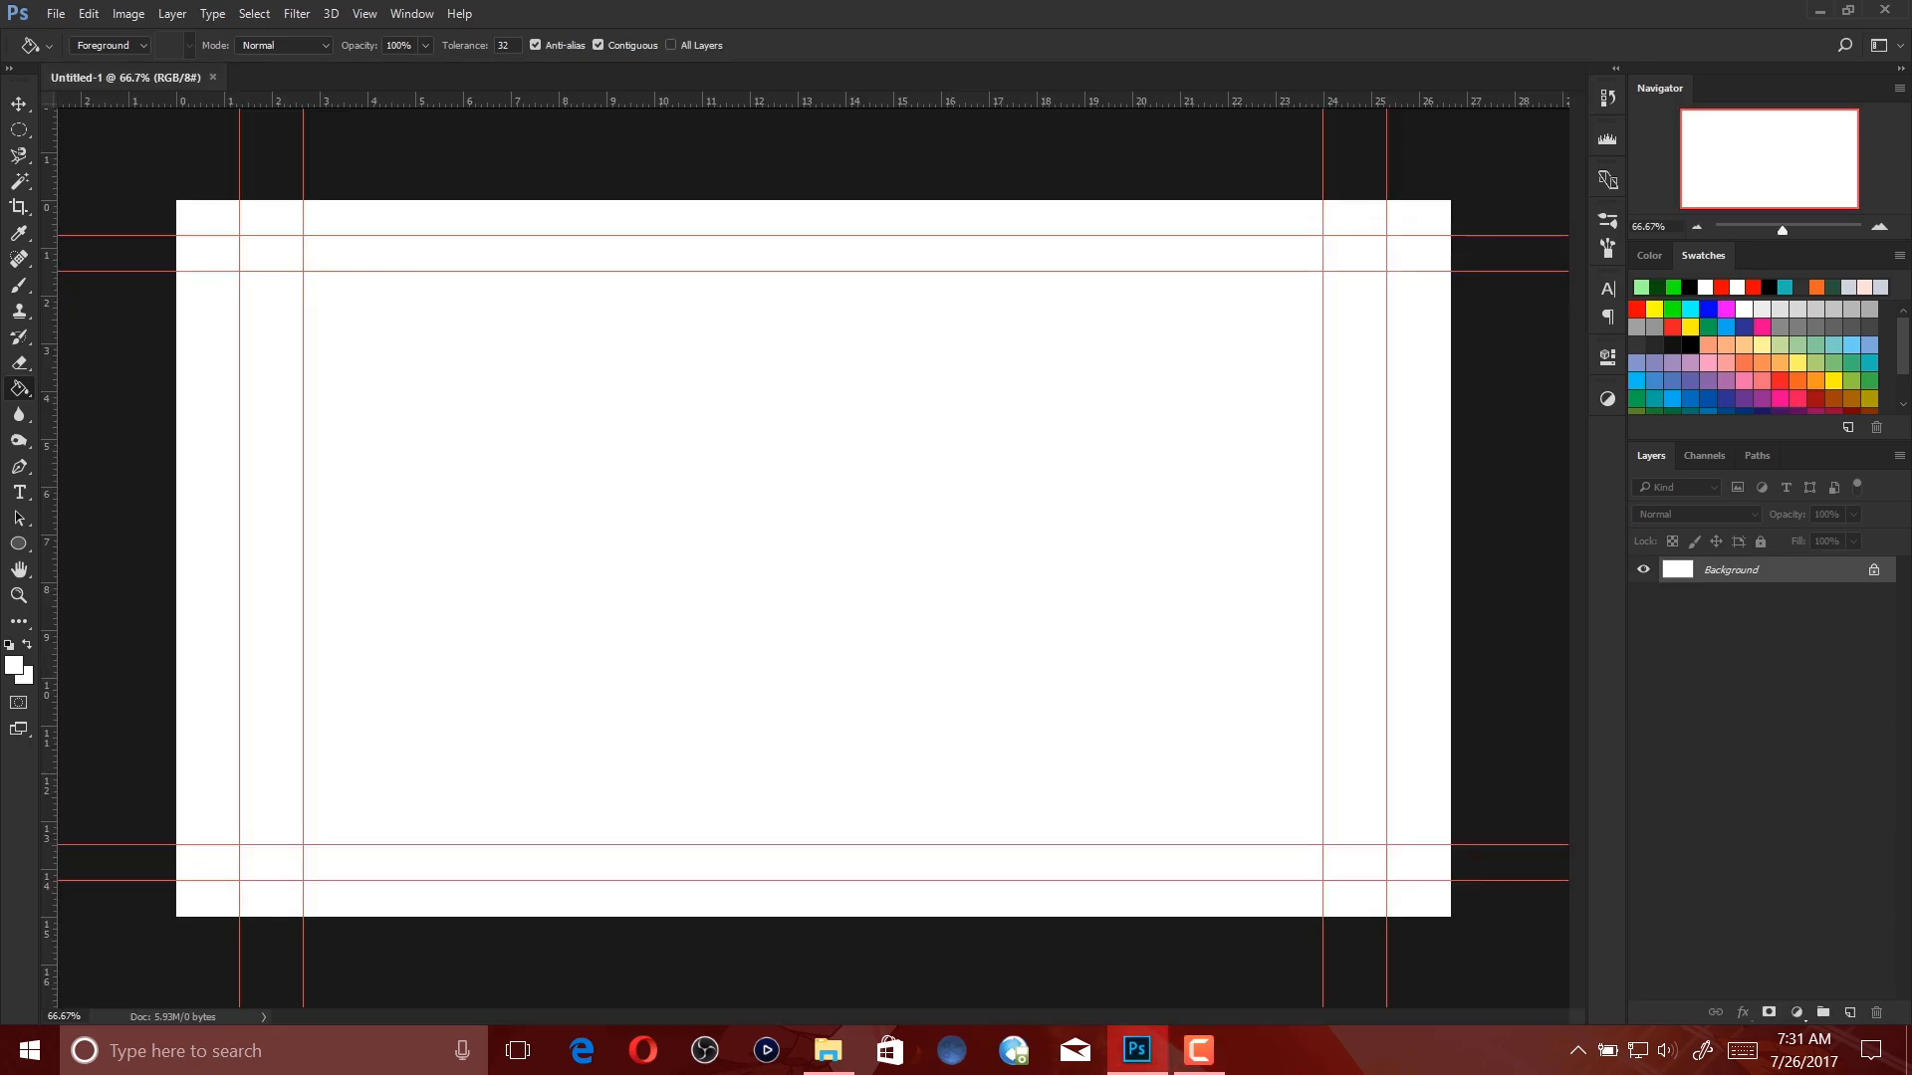
pyautogui.press('Return')
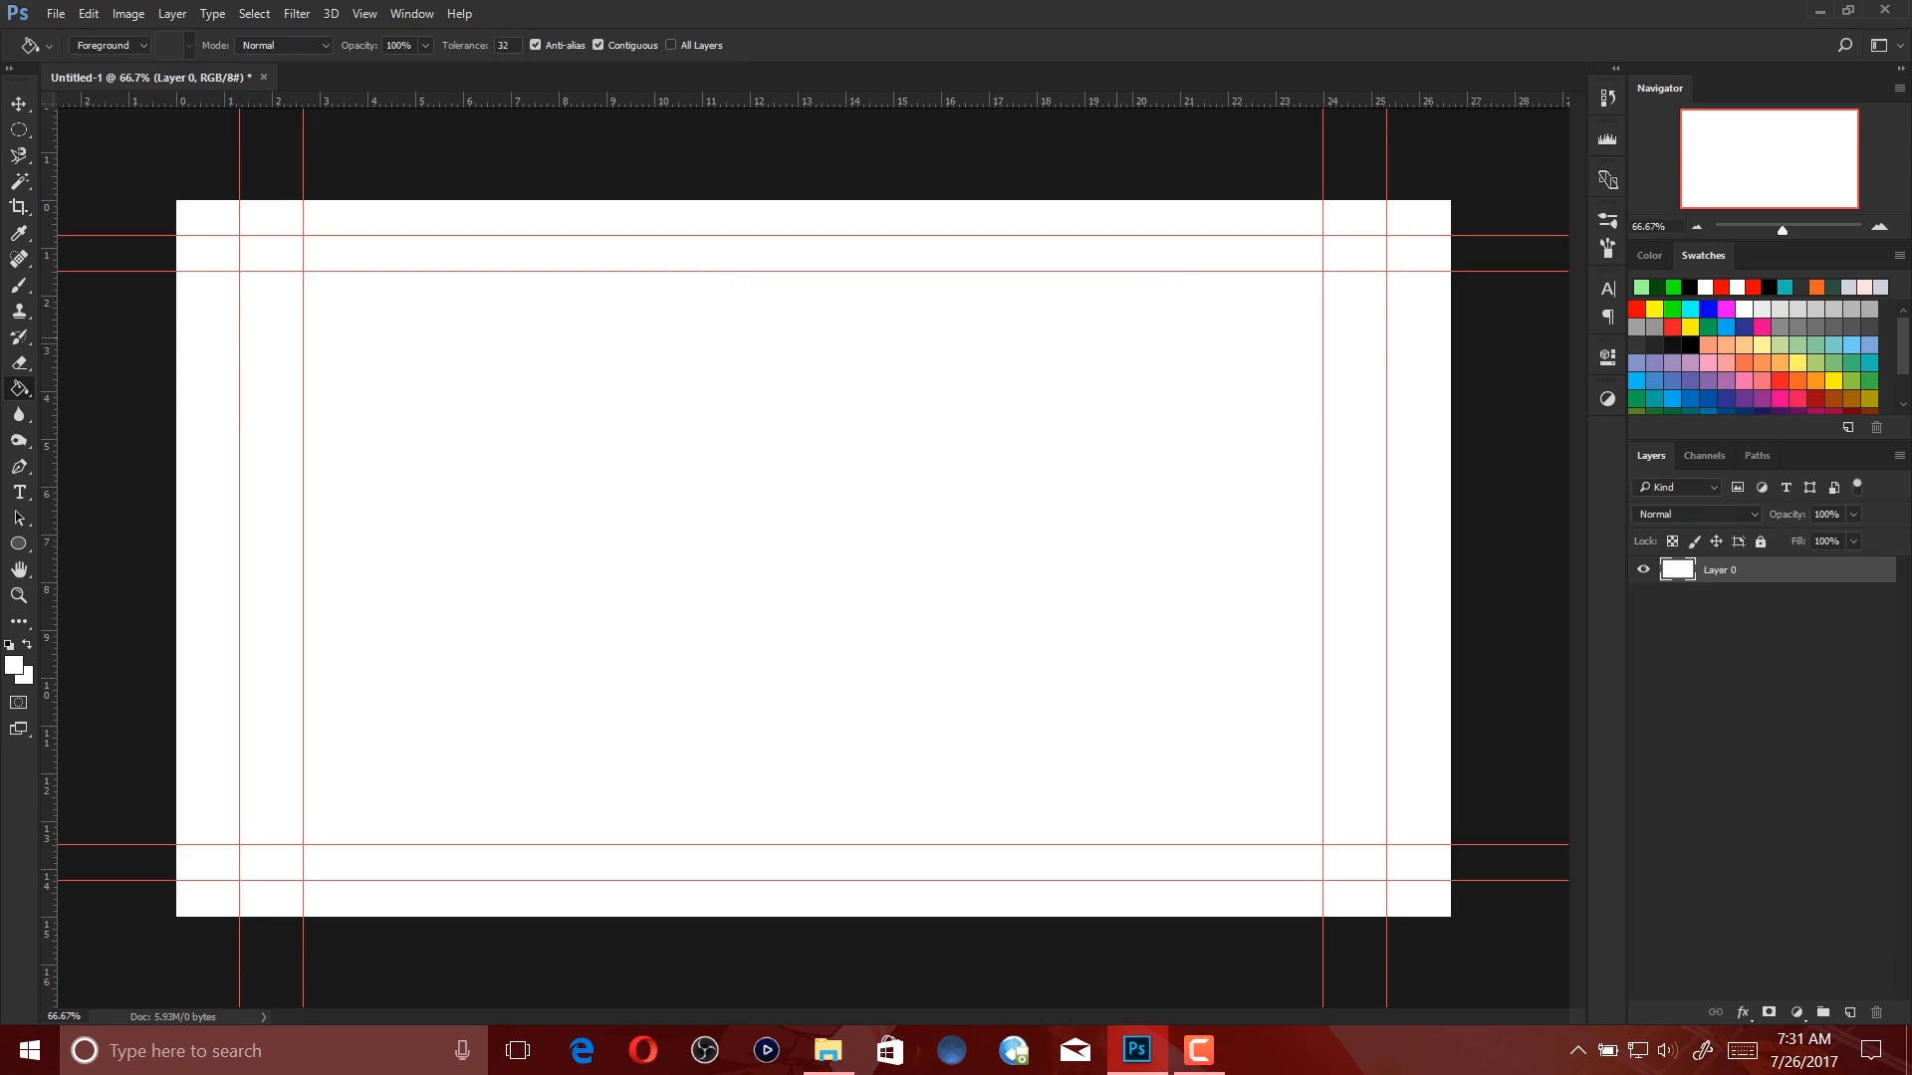
# Open the fog-backgrounds-1 image from the HIPSTER BG TUT folder as its own document and unlock its background layer.
pyautogui.click(827, 1051)
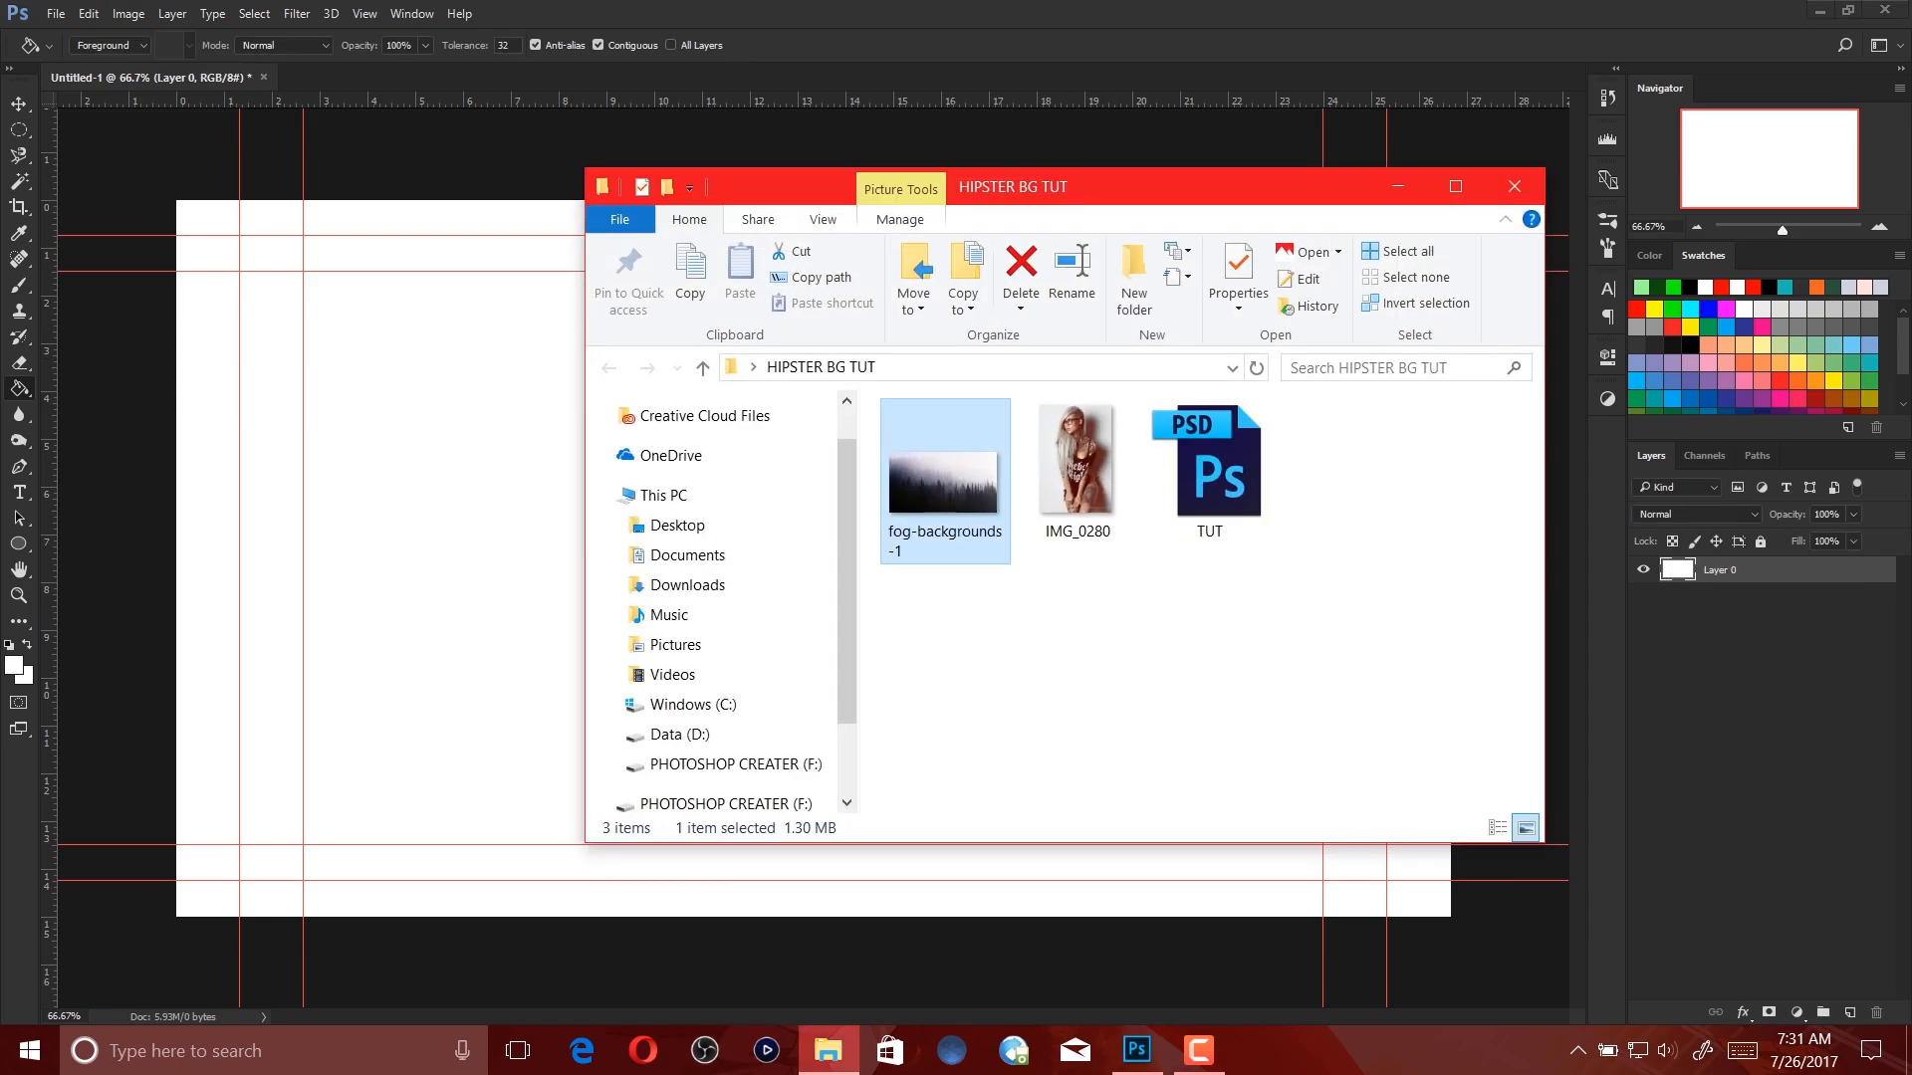
pyautogui.moveTo(944, 482); pyautogui.dragTo(981, 76)
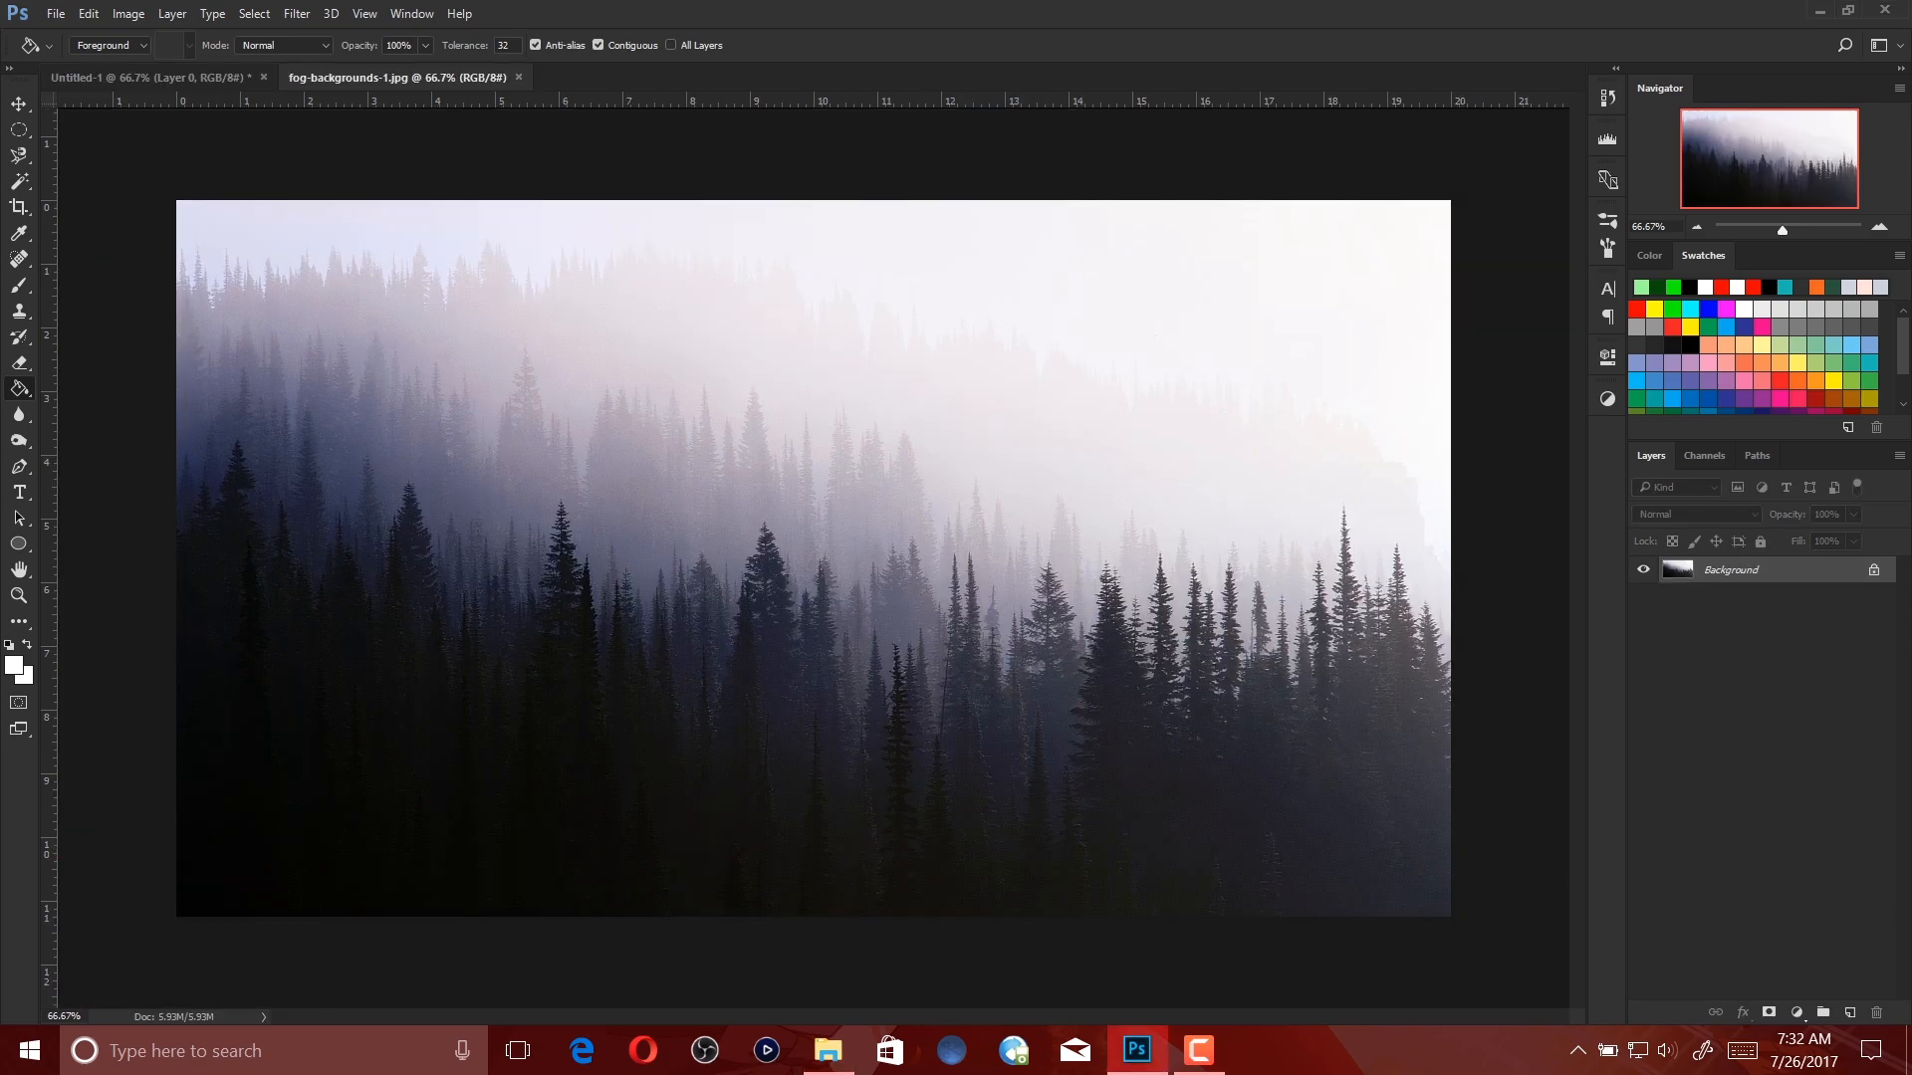
pyautogui.doubleClick(1752, 569)
pyautogui.click(1127, 339)
# Move the foggy forest image into the Untitled-1 document and align it to fill the canvas.
pyautogui.click(18, 104)
pyautogui.moveTo(610, 323); pyautogui.dragTo(200, 77)
pyautogui.moveTo(814, 558); pyautogui.dragTo(989, 442)
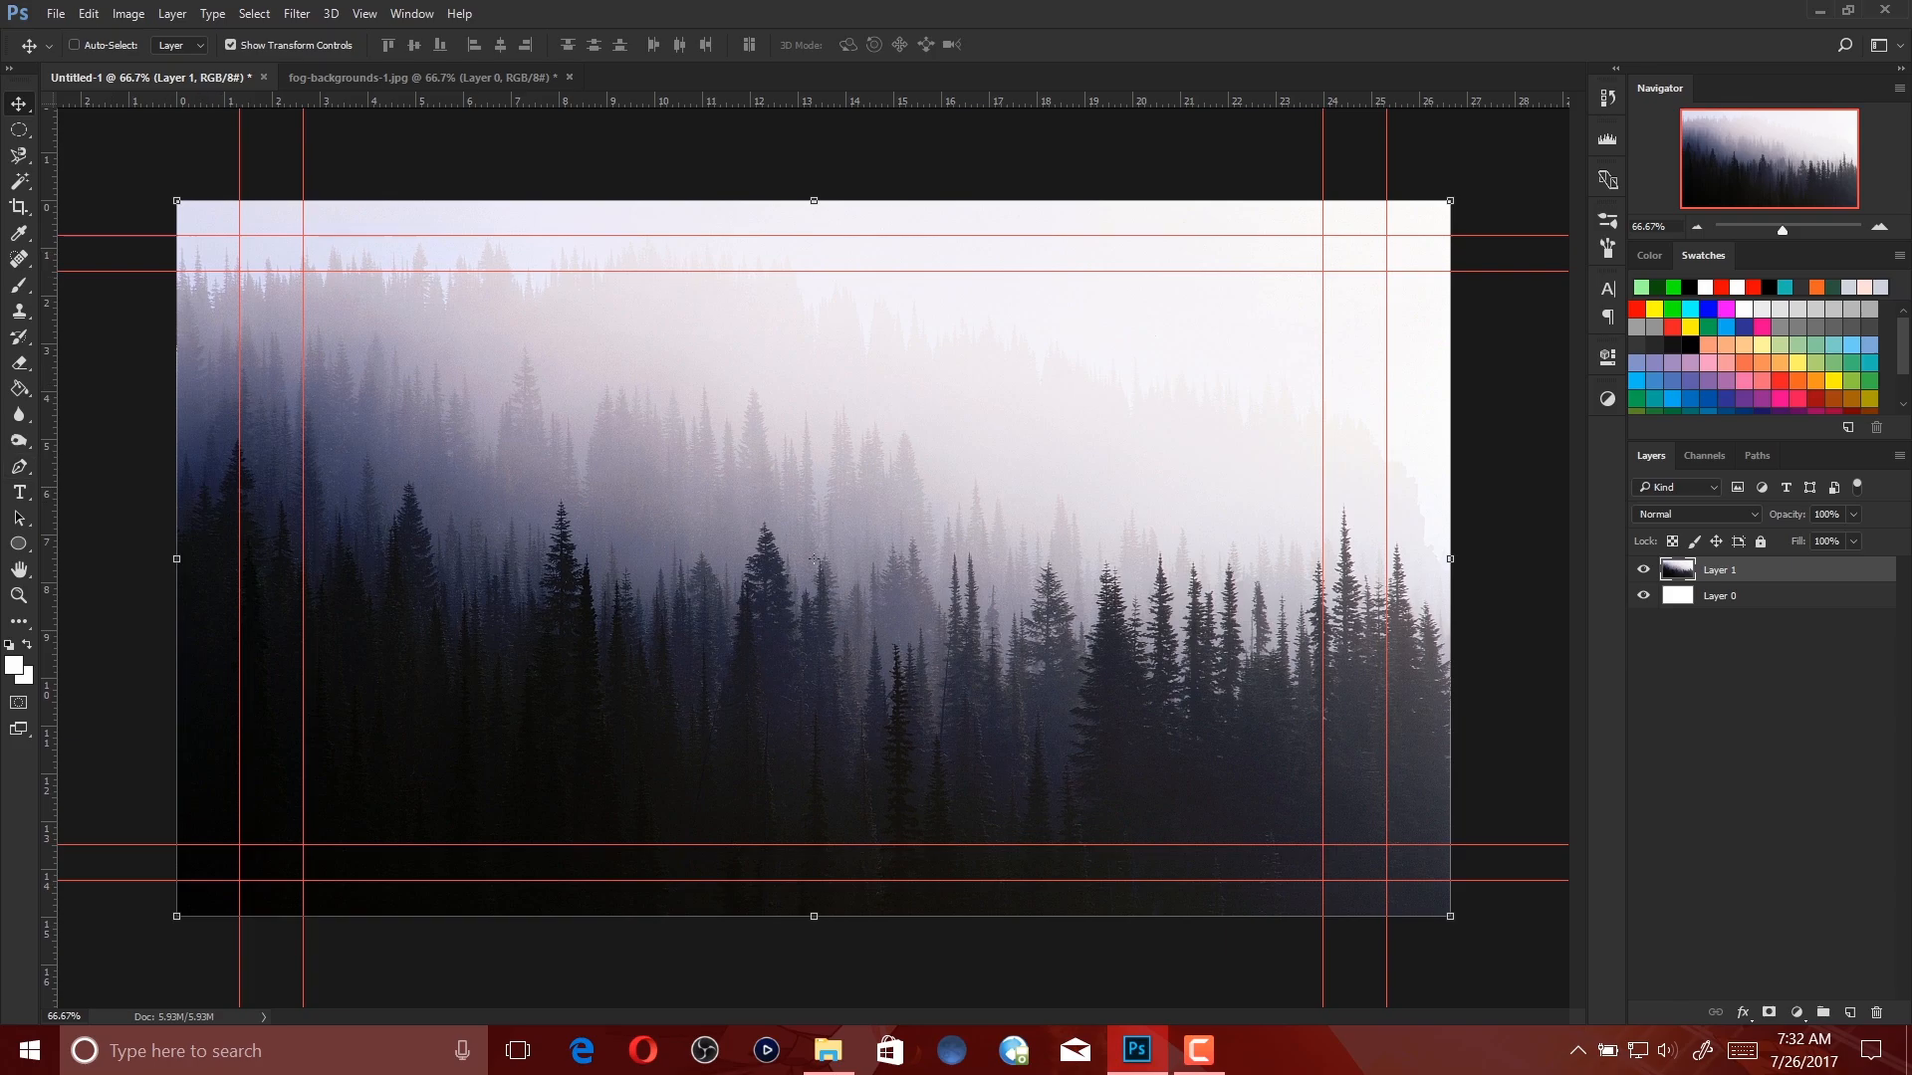
# Convert the forest layer to a smart object and enlarge it to about 103.3% around the canvas centre.
pyautogui.rightClick(1828, 569)
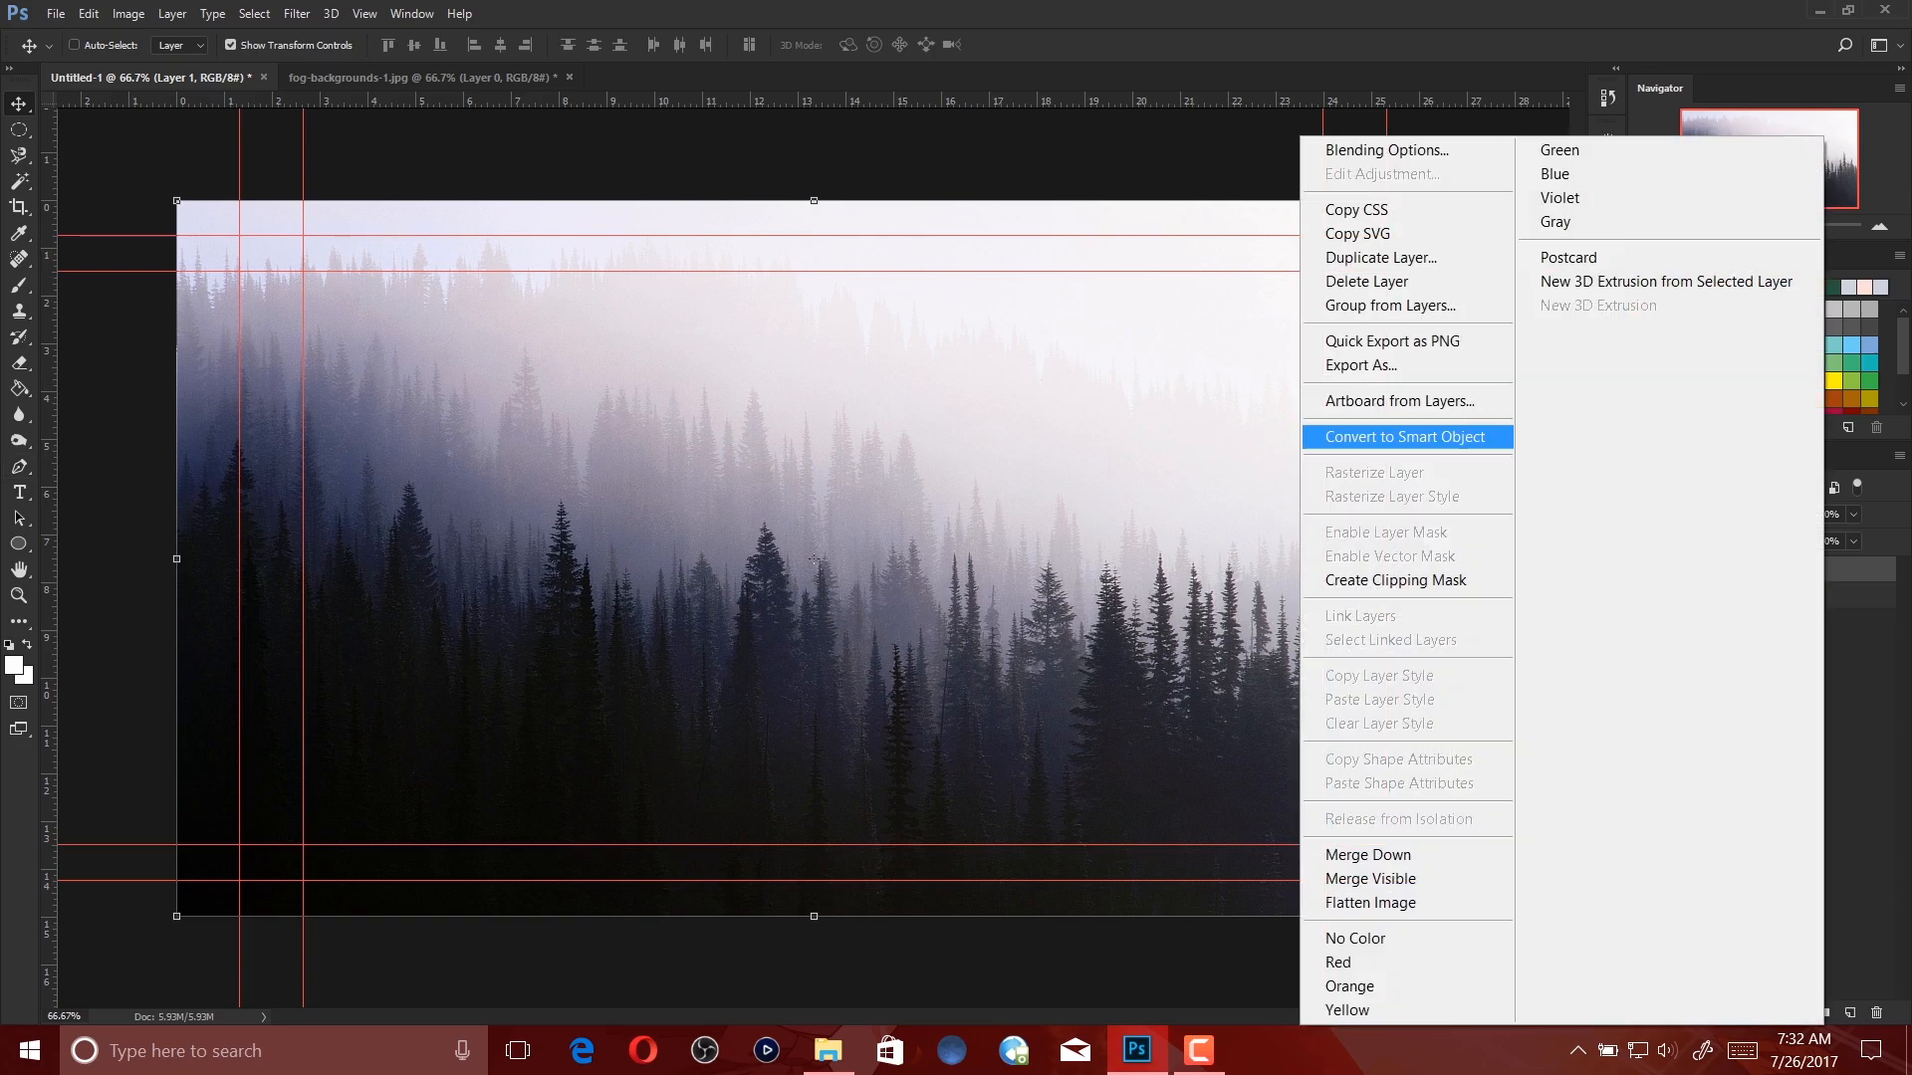
pyautogui.click(1405, 436)
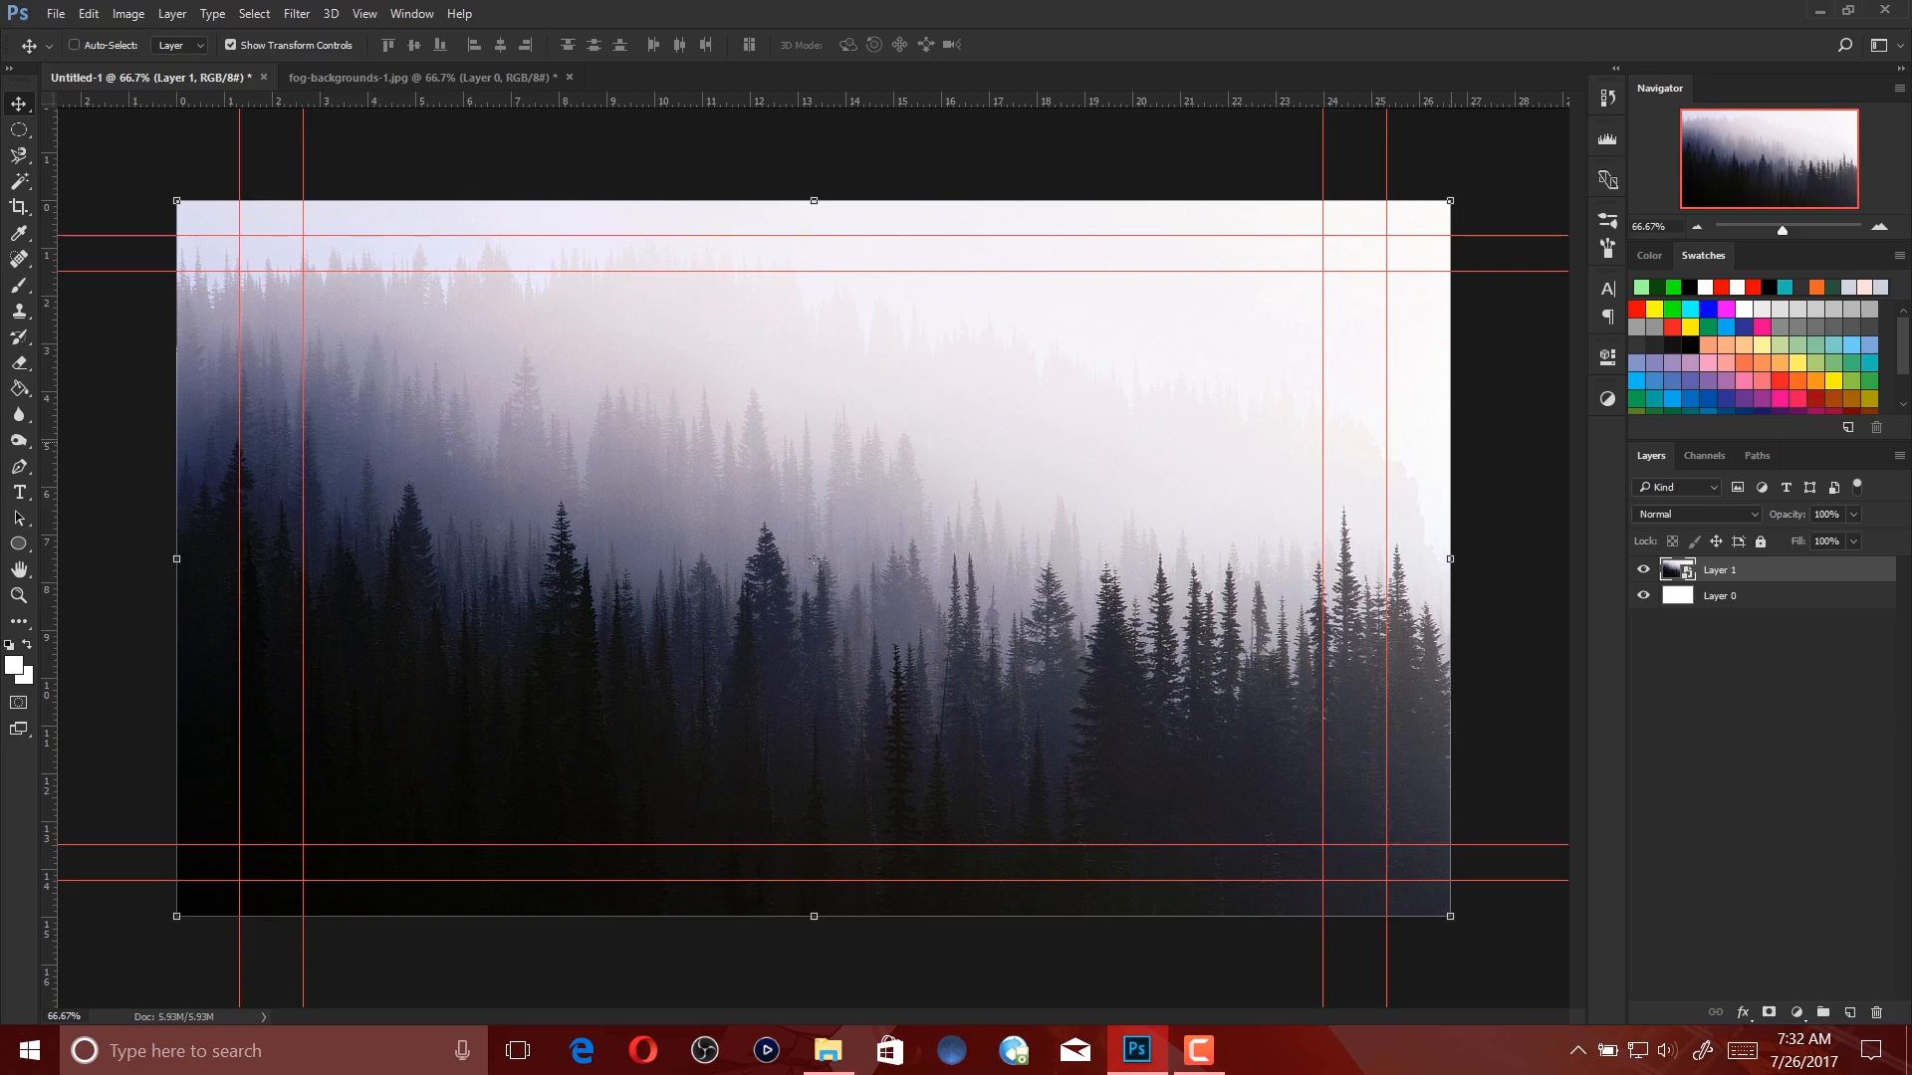
pyautogui.moveTo(1451, 917); pyautogui.dragTo(1493, 940)
pyautogui.moveTo(1067, 584); pyautogui.dragTo(1047, 563)
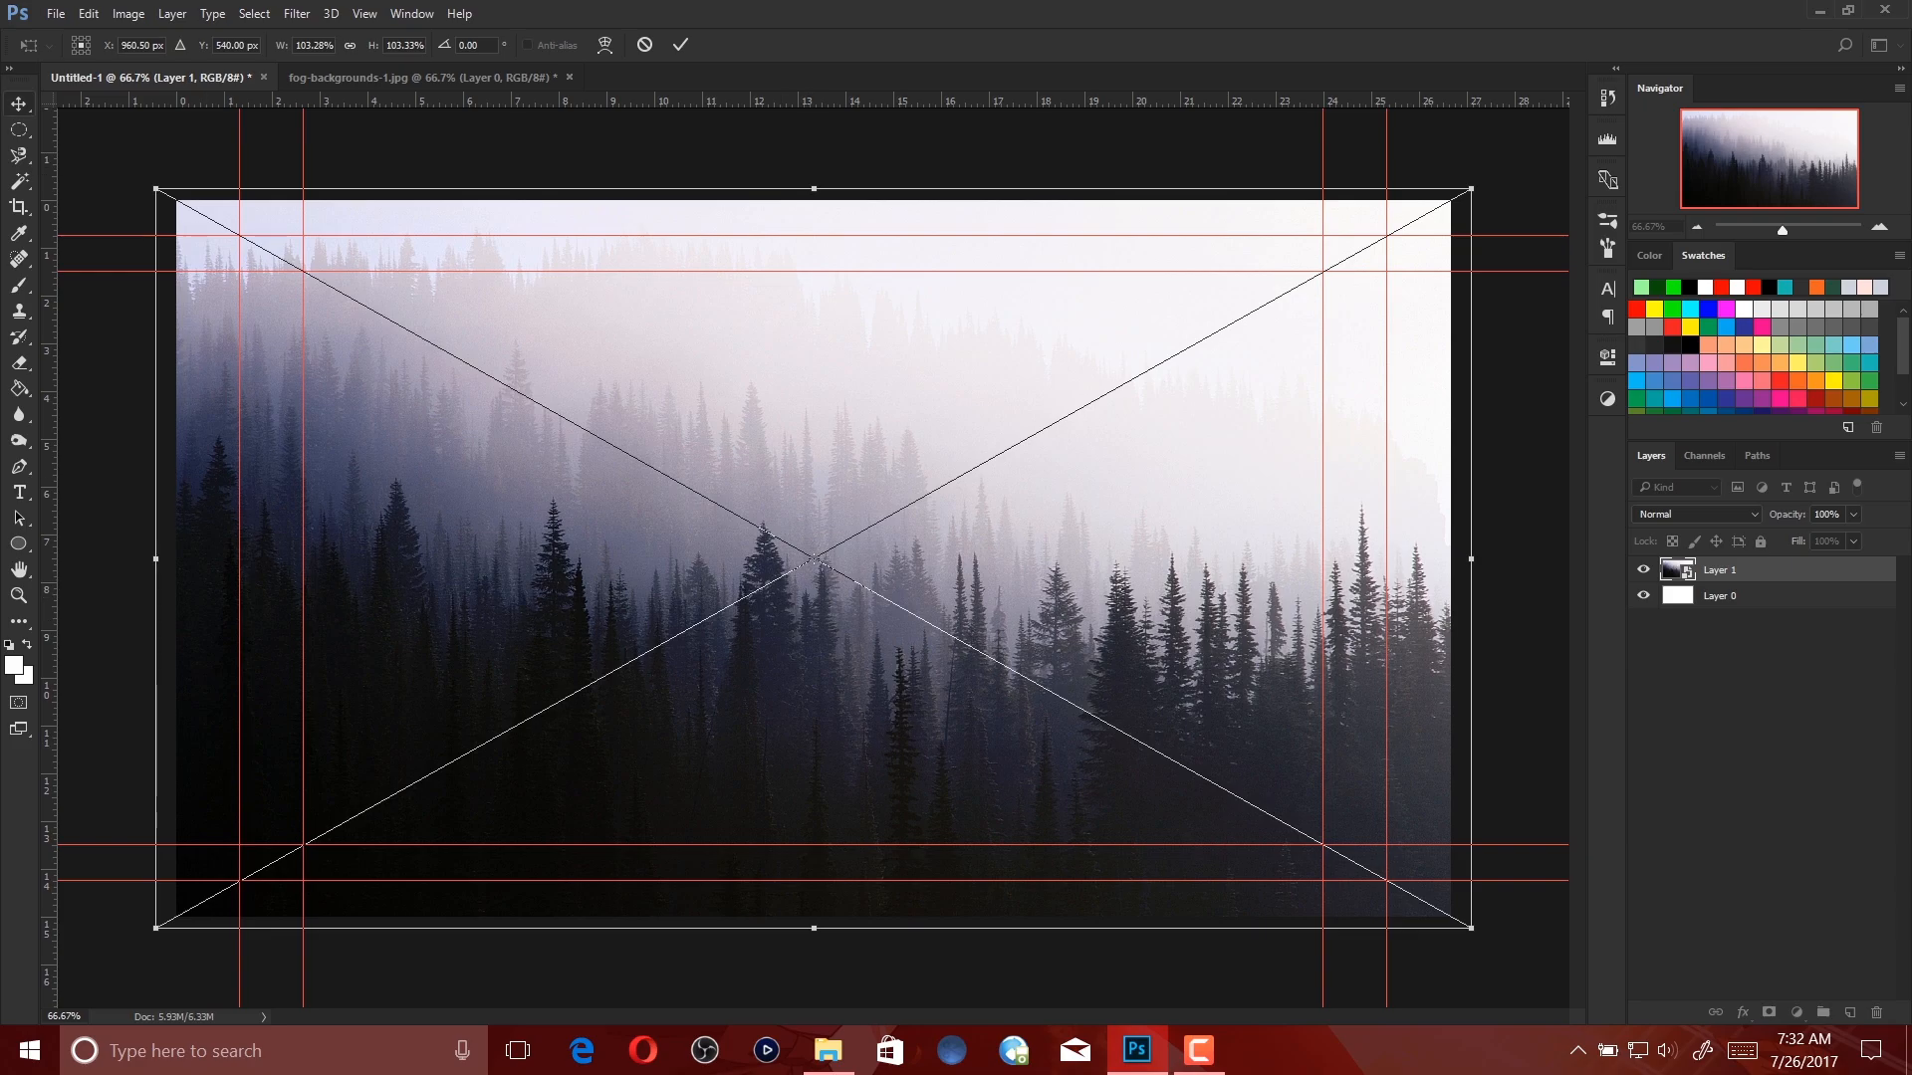
pyautogui.press('v')
pyautogui.press('Return')
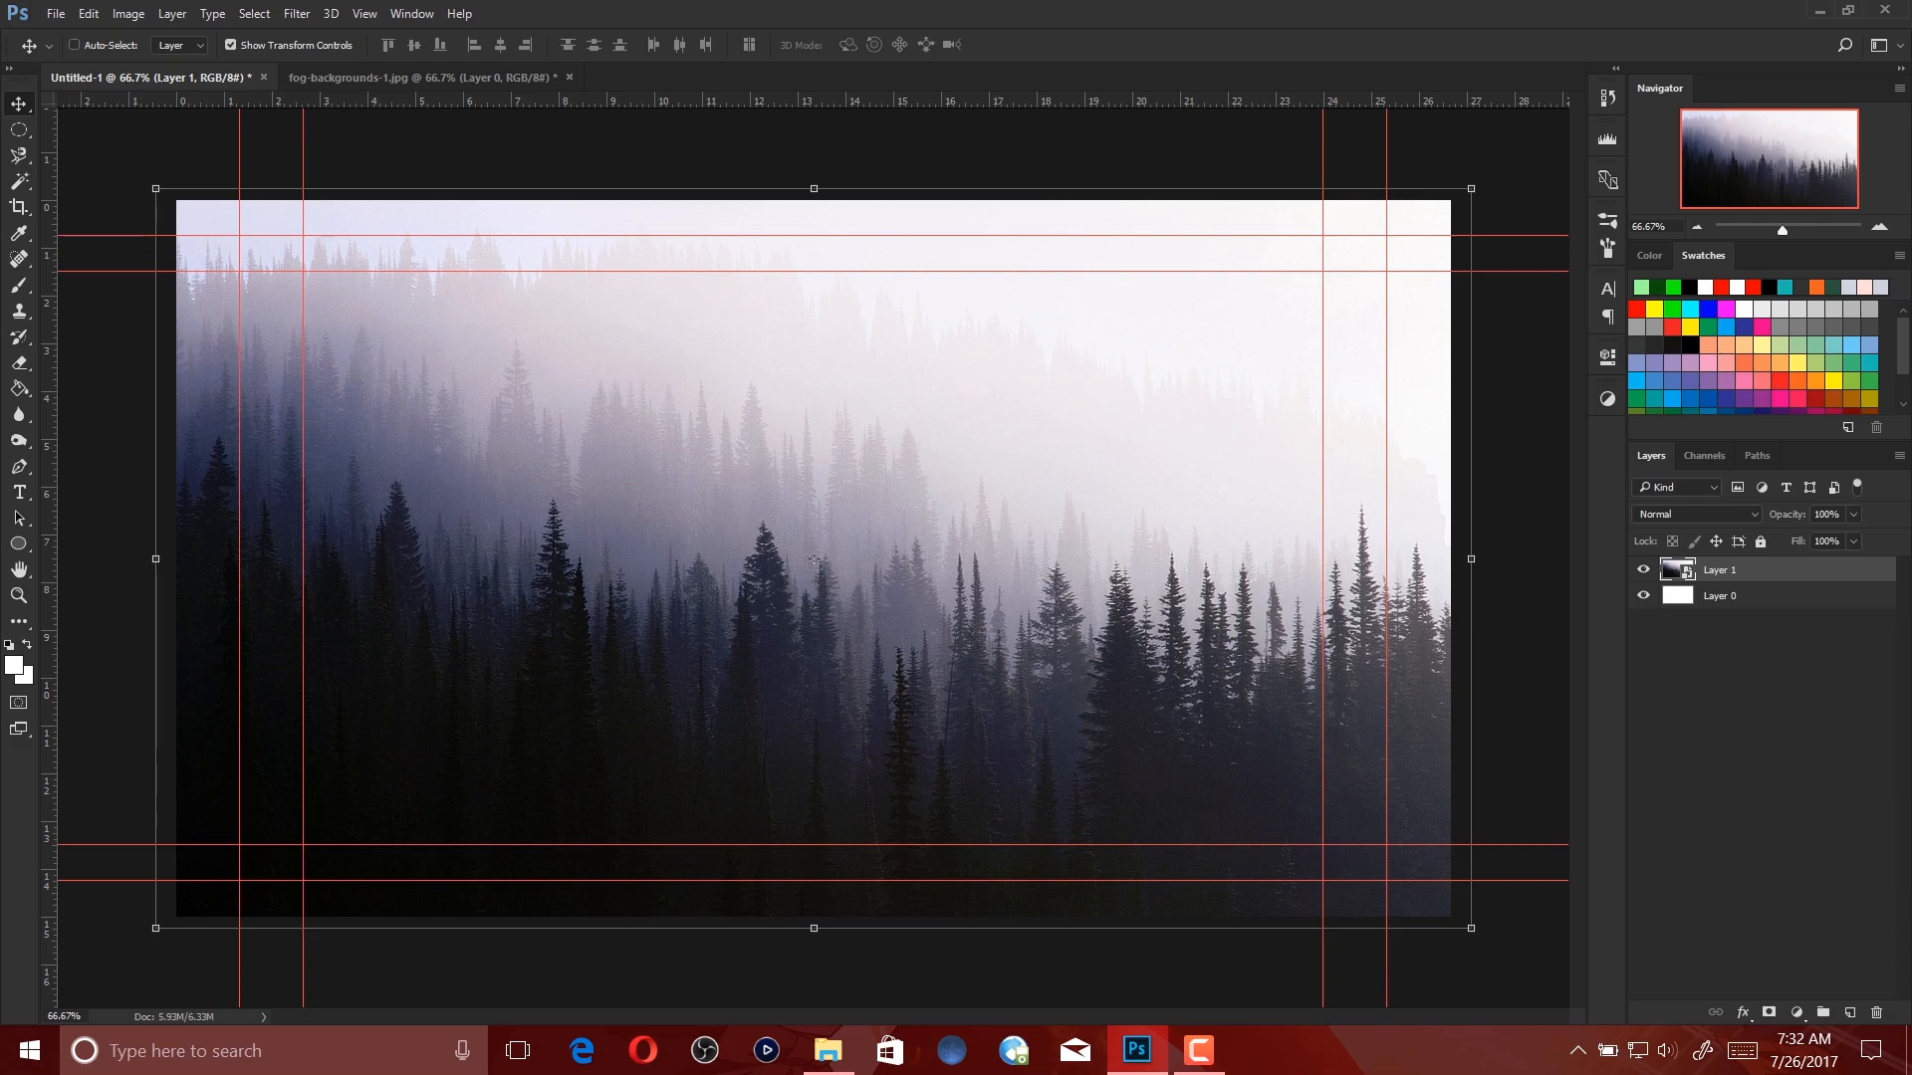
# Rasterize the forest layer and crop away its pixels outside the canvas.
pyautogui.rightClick(1786, 569)
pyautogui.click(1294, 557)
pyautogui.press('c')
pyautogui.press('Return')
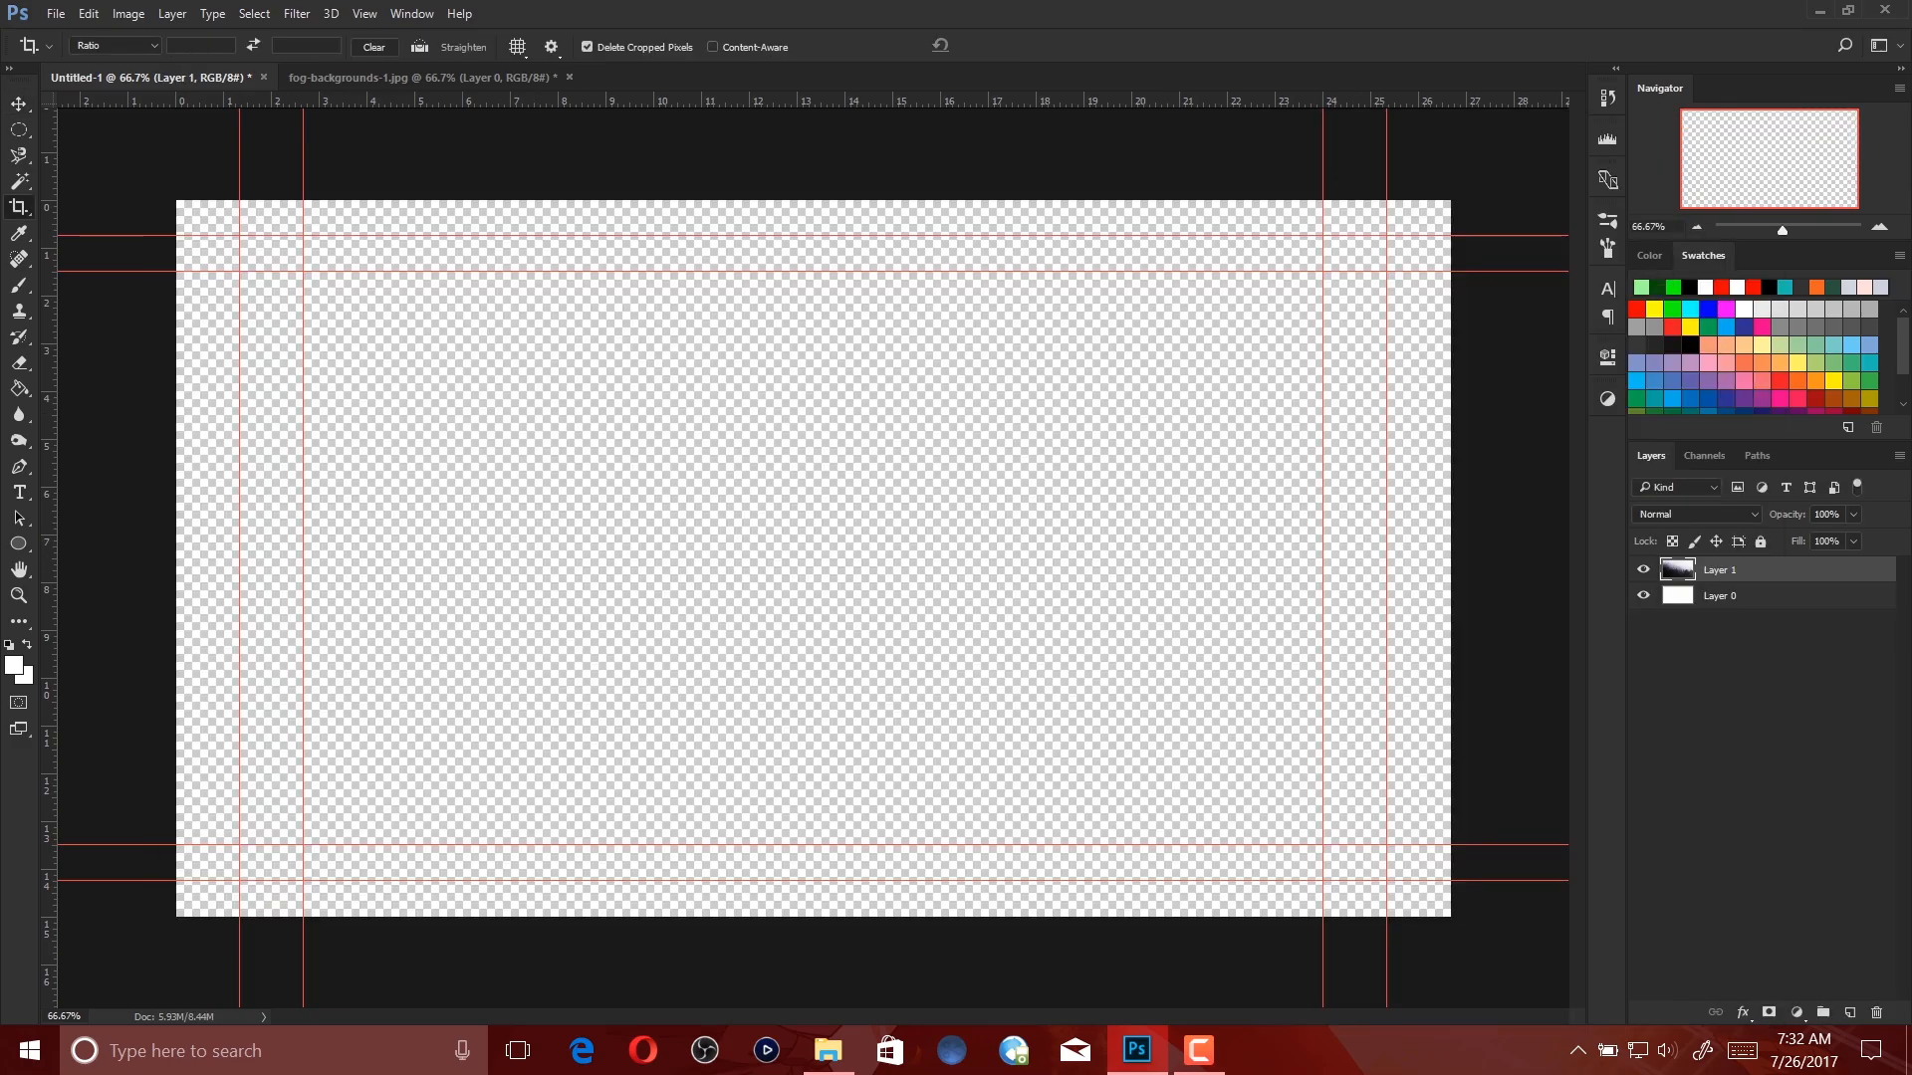
pyautogui.press('v')
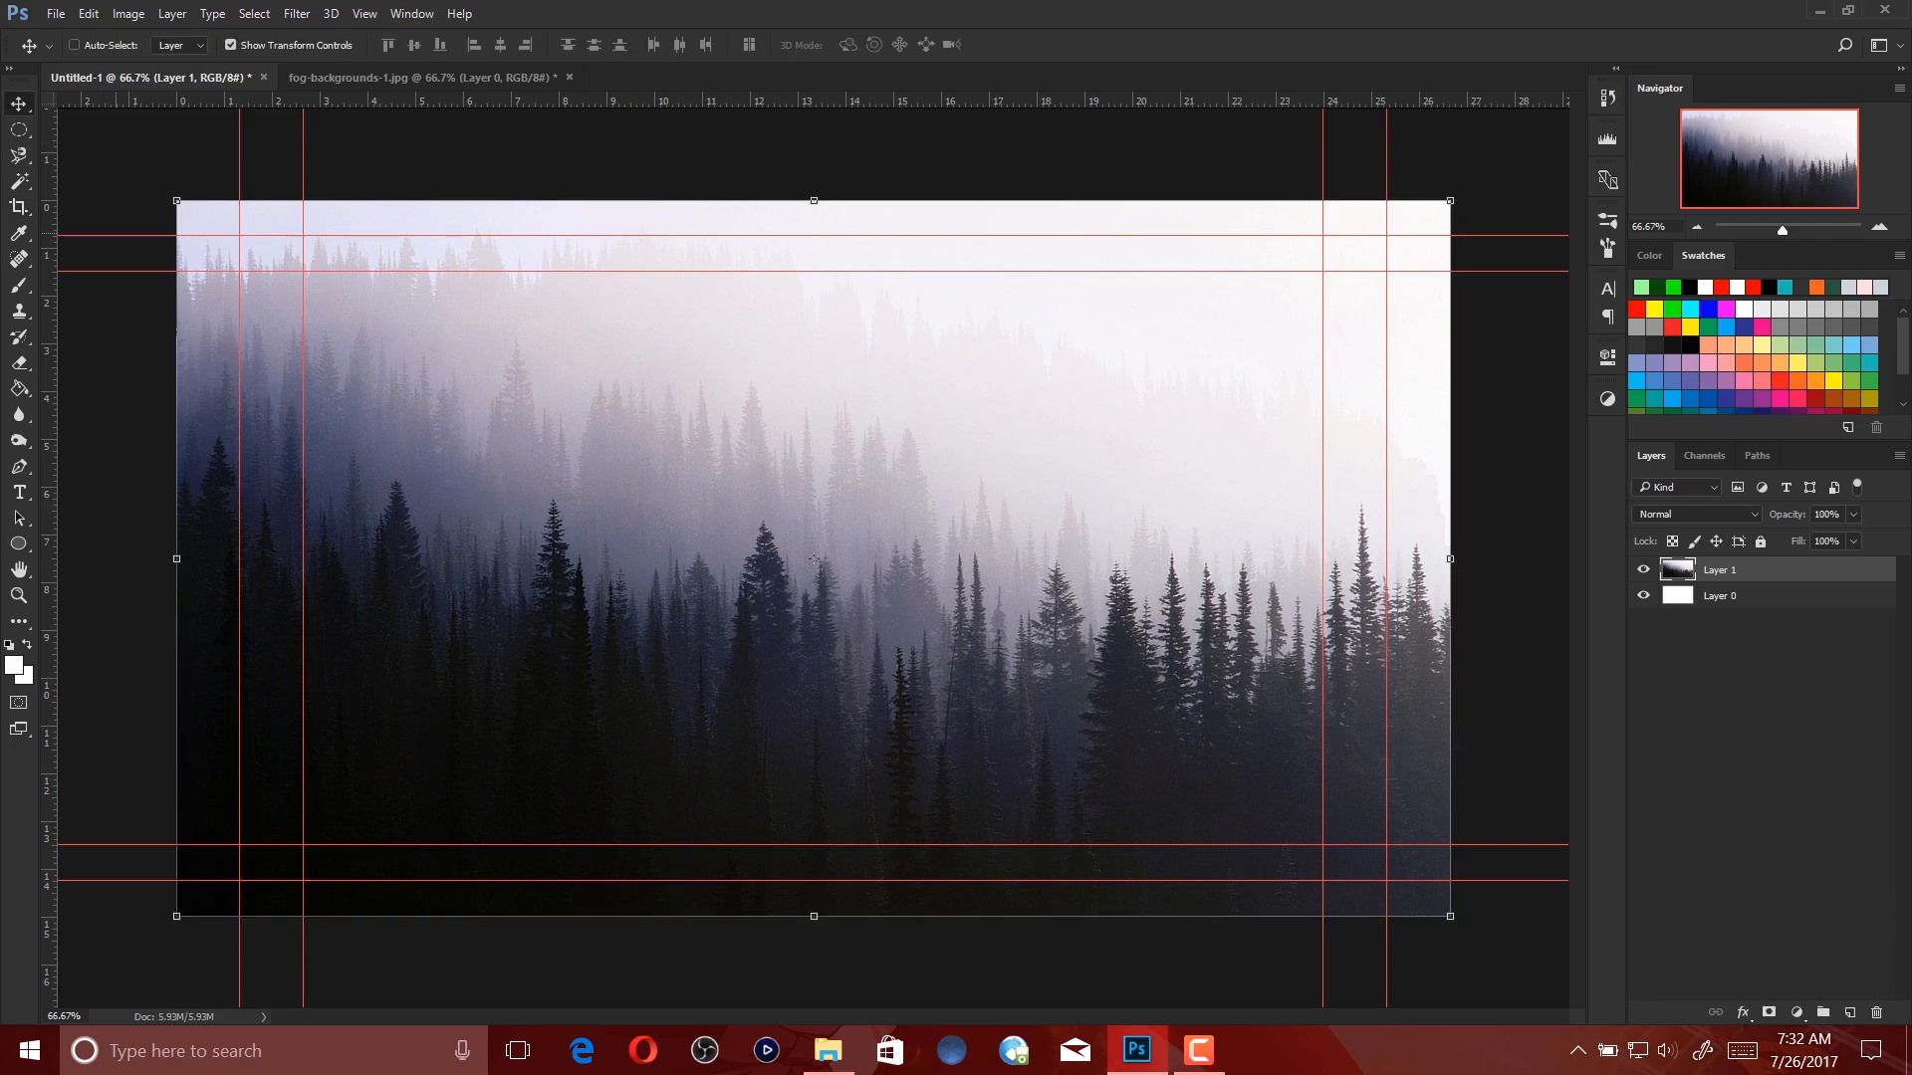
# Set up the Ellipse tool in Shape mode with a white fill and no stroke.
pyautogui.press('m')
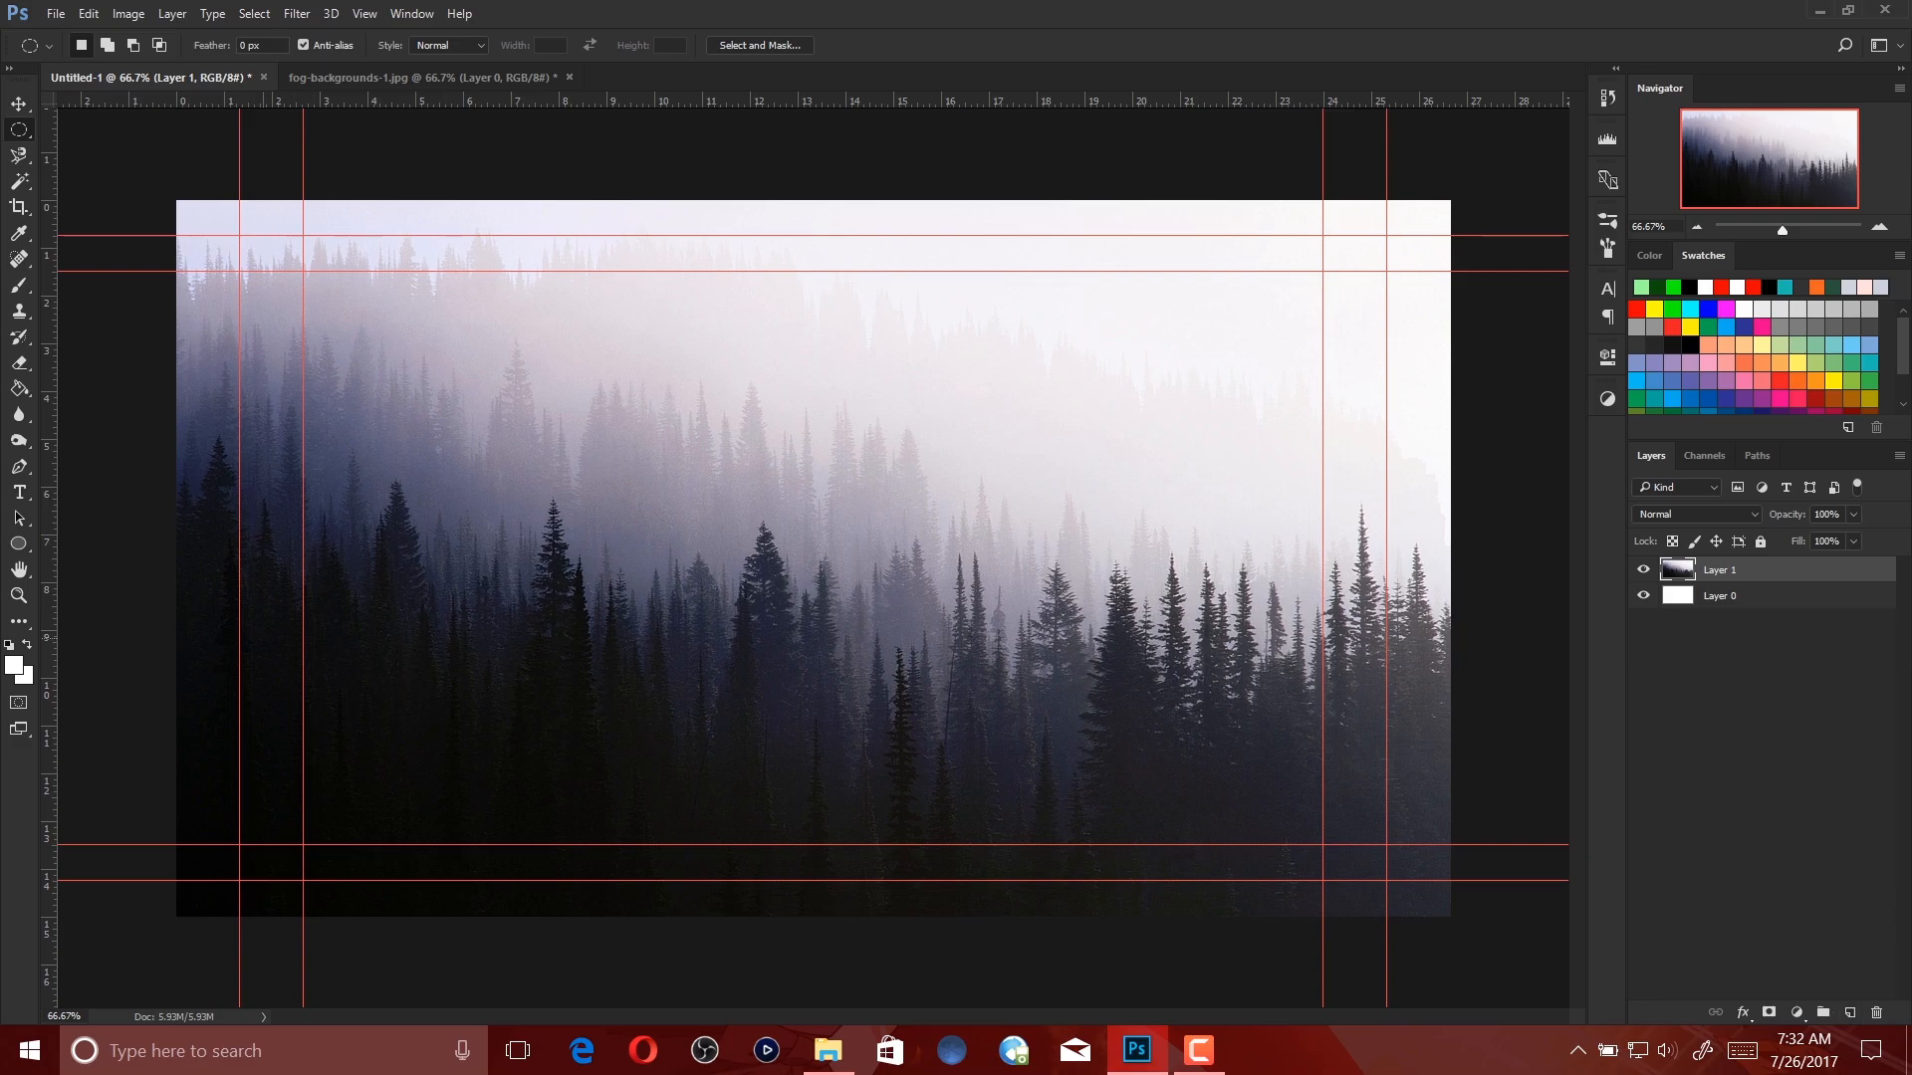
pyautogui.click(18, 543)
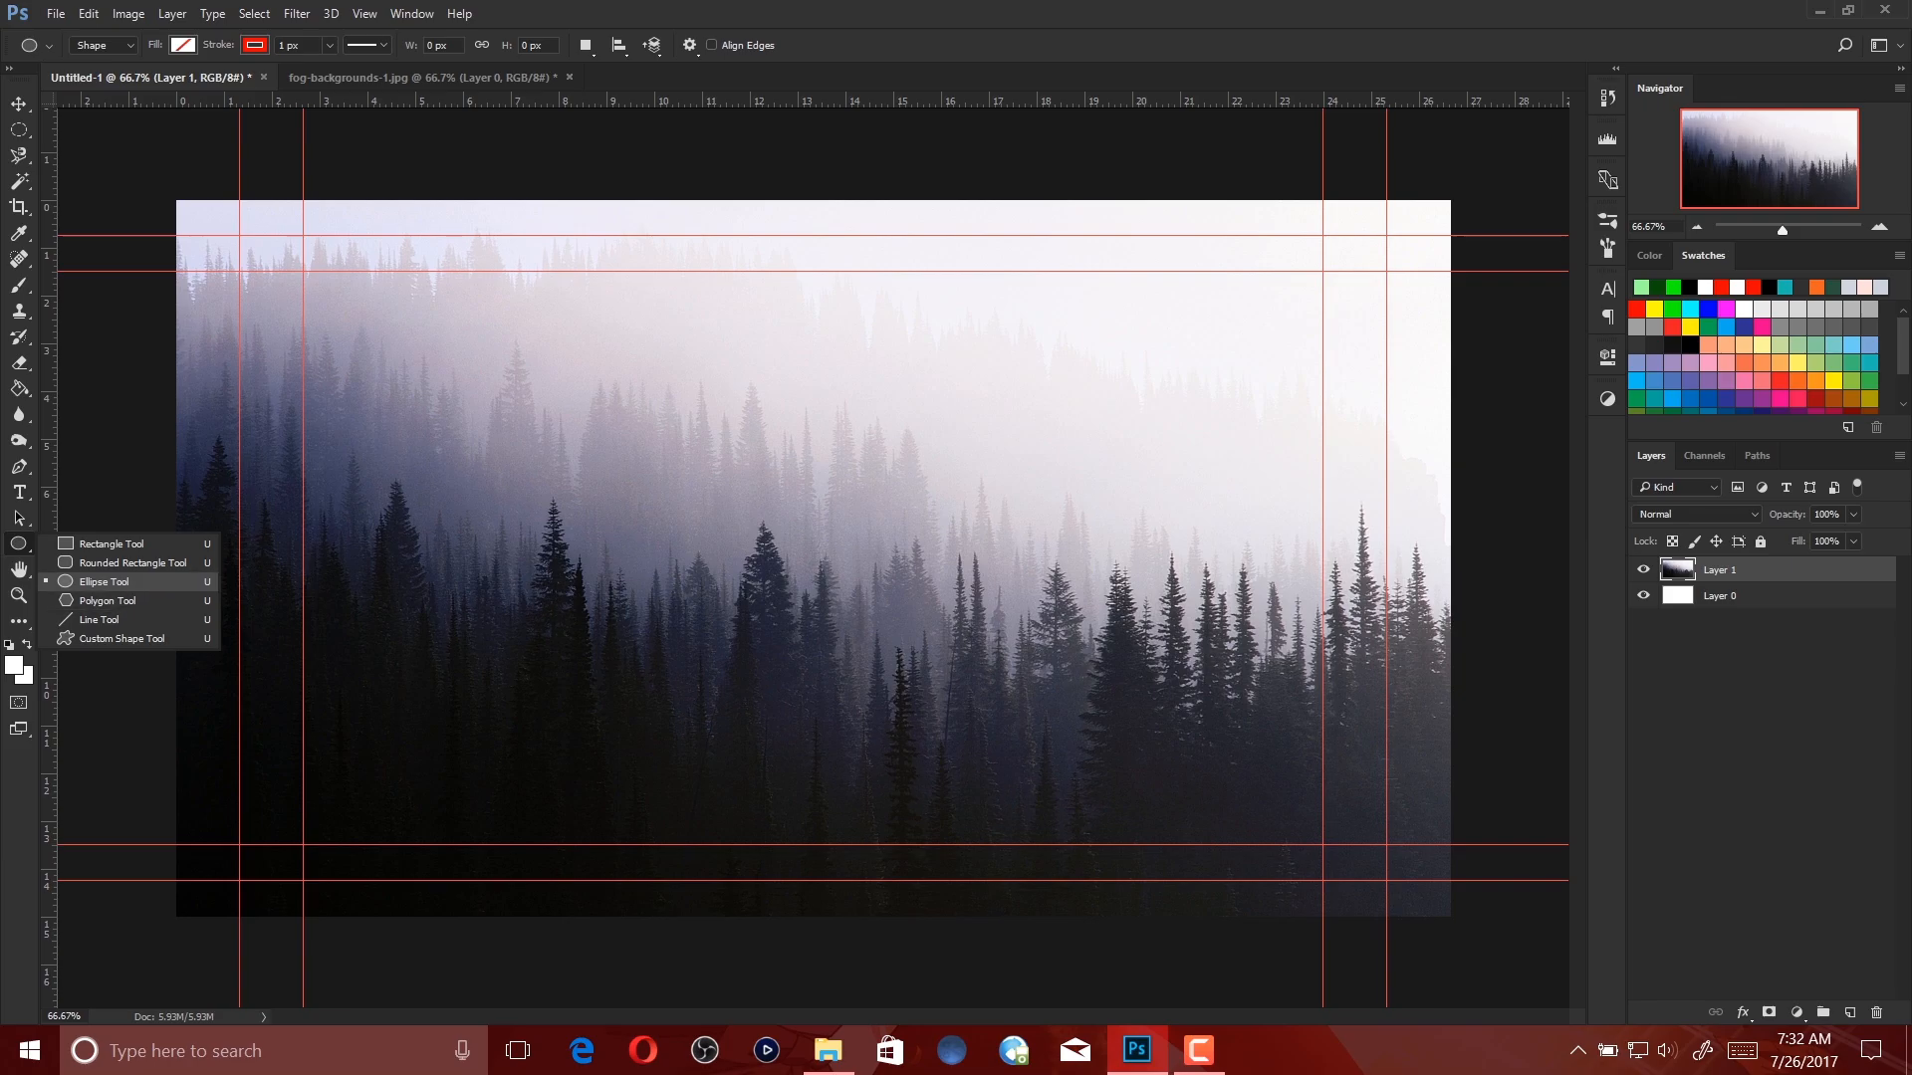
pyautogui.click(105, 582)
pyautogui.click(99, 45)
pyautogui.click(100, 63)
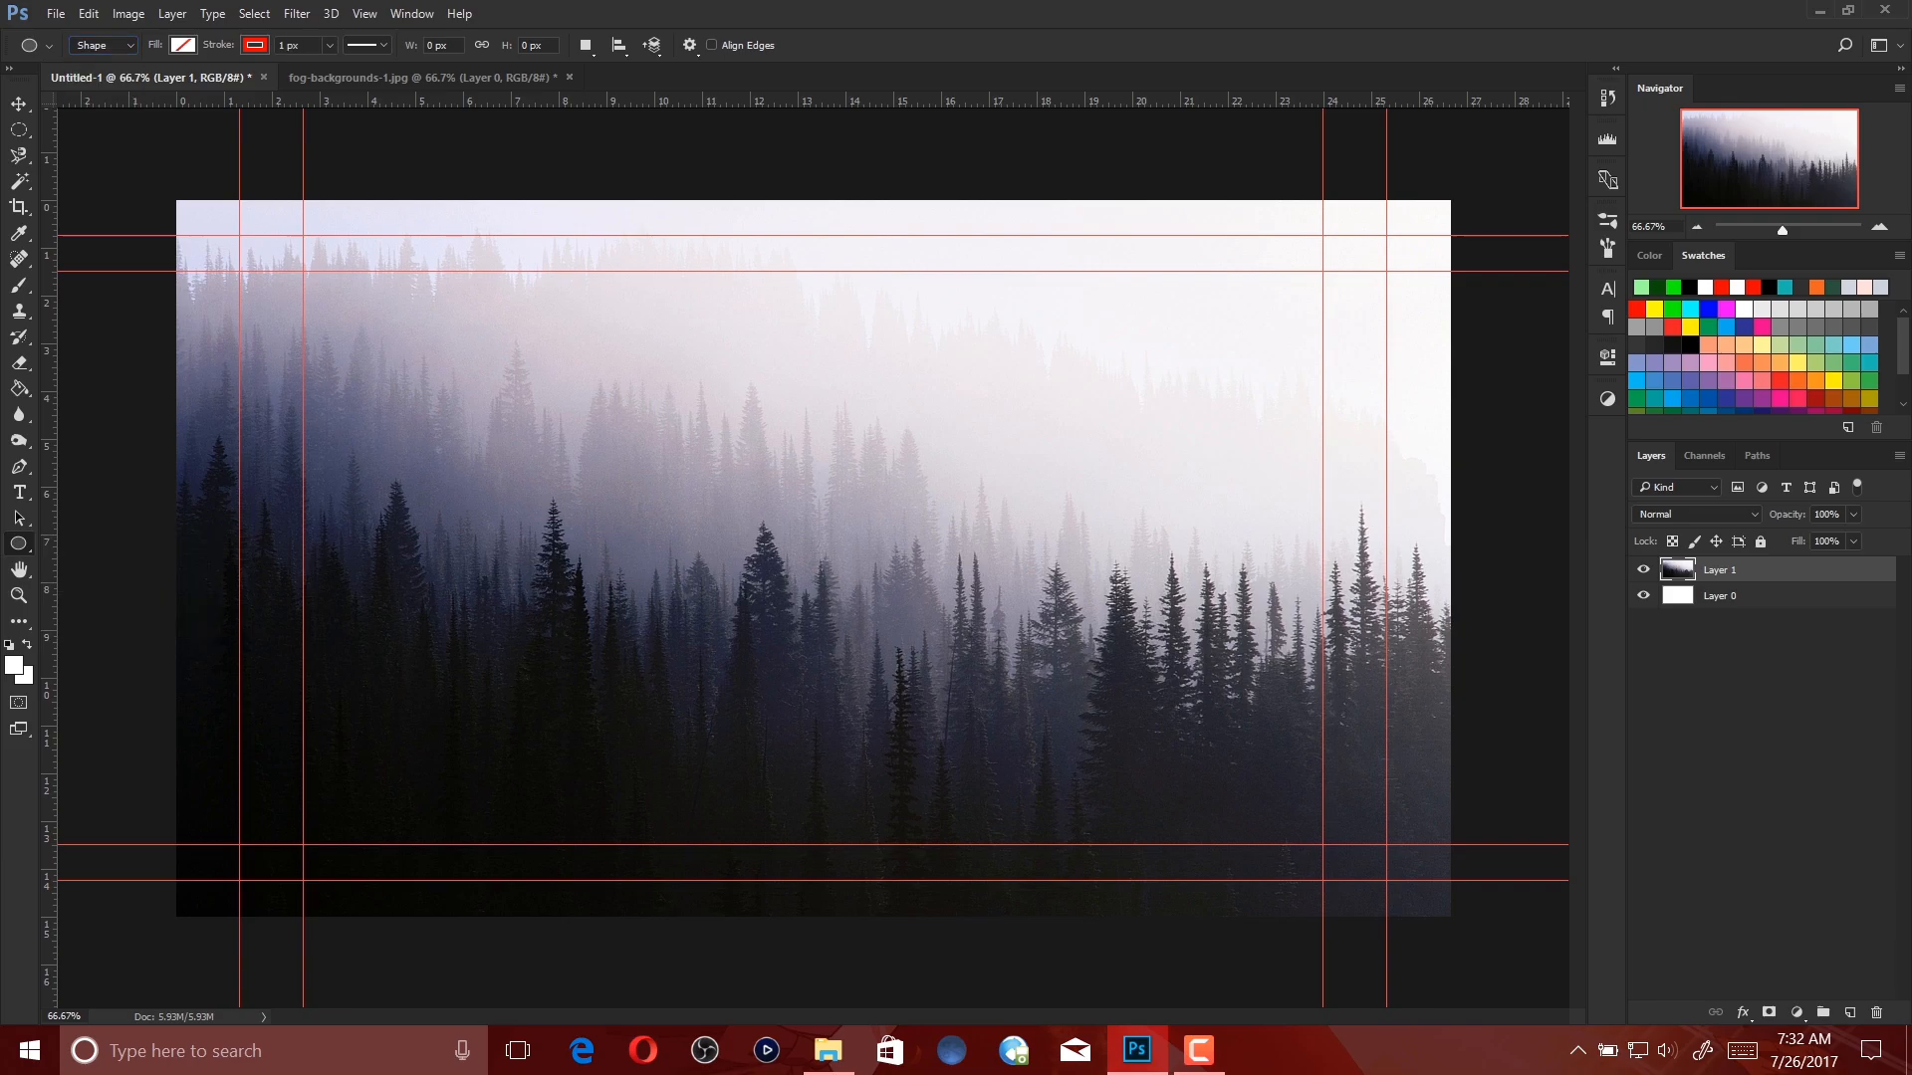
pyautogui.click(99, 45)
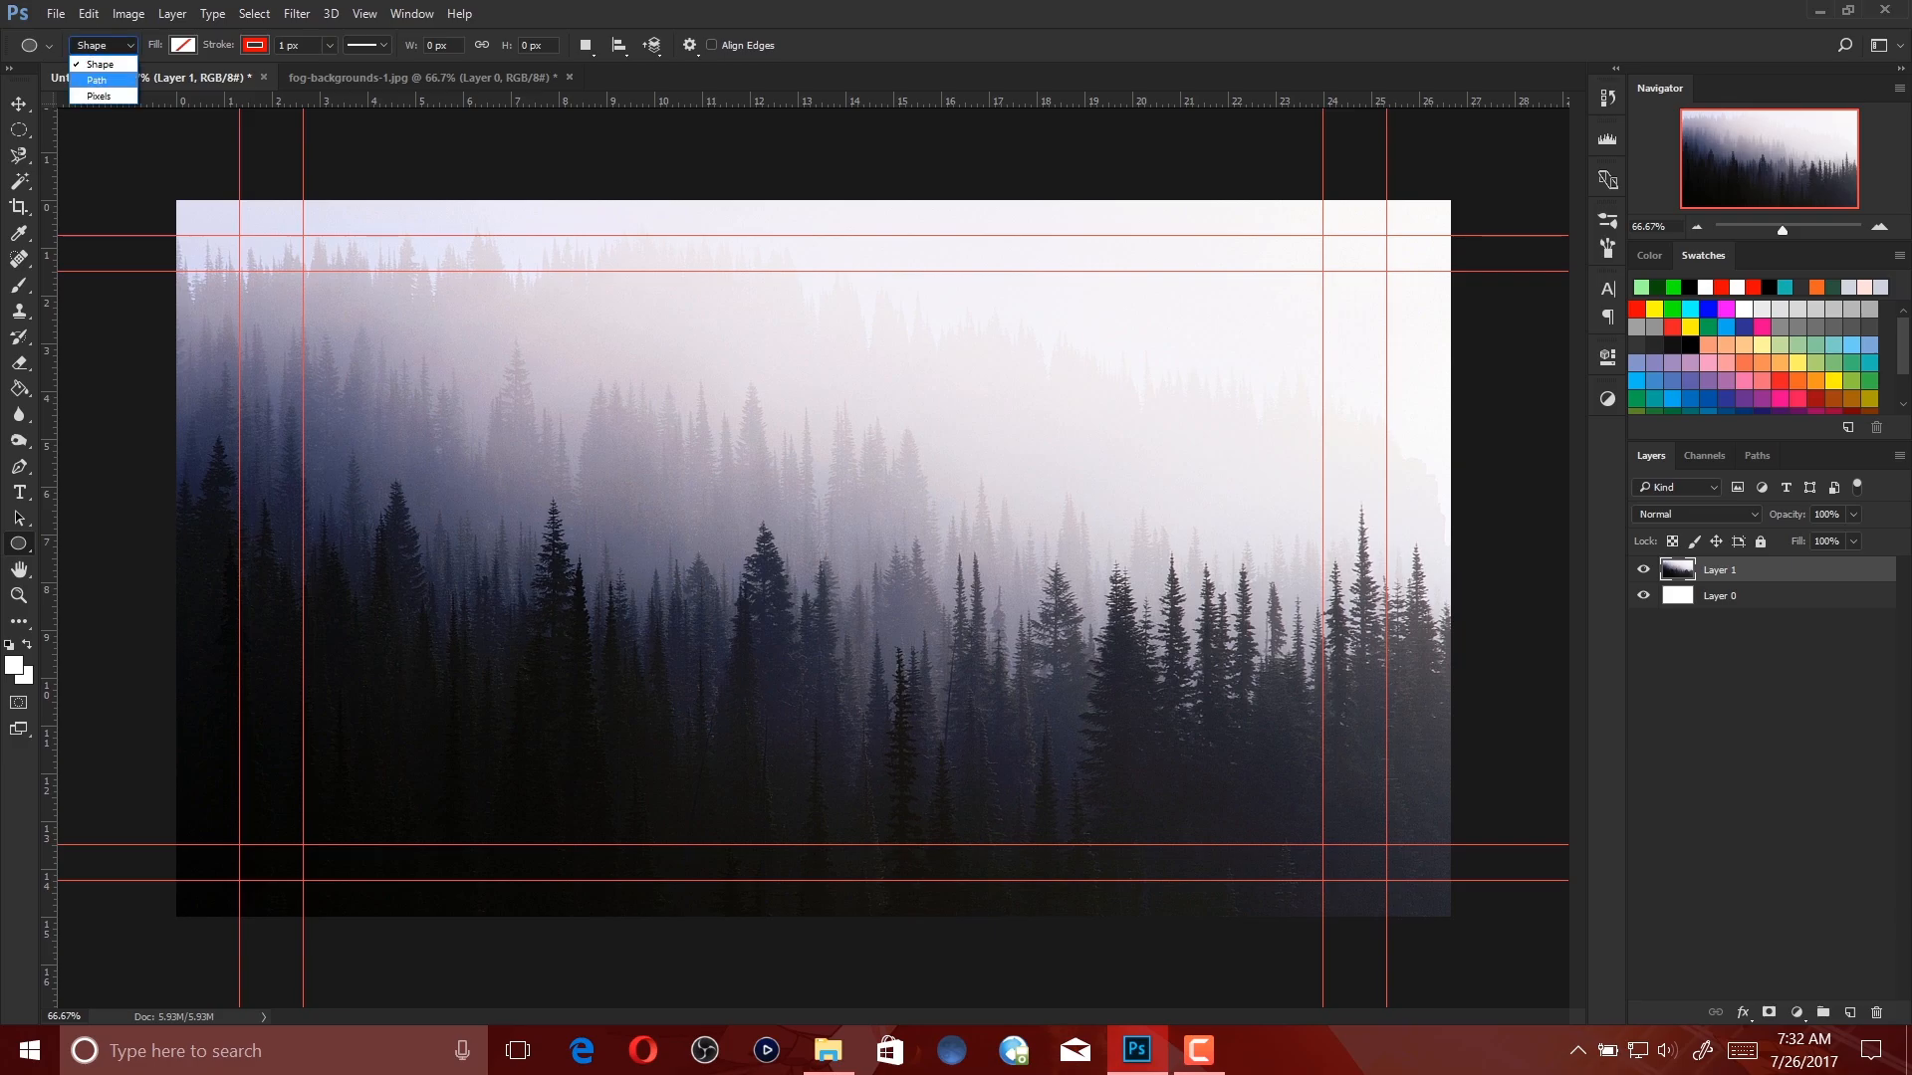
pyautogui.click(99, 64)
pyautogui.click(183, 45)
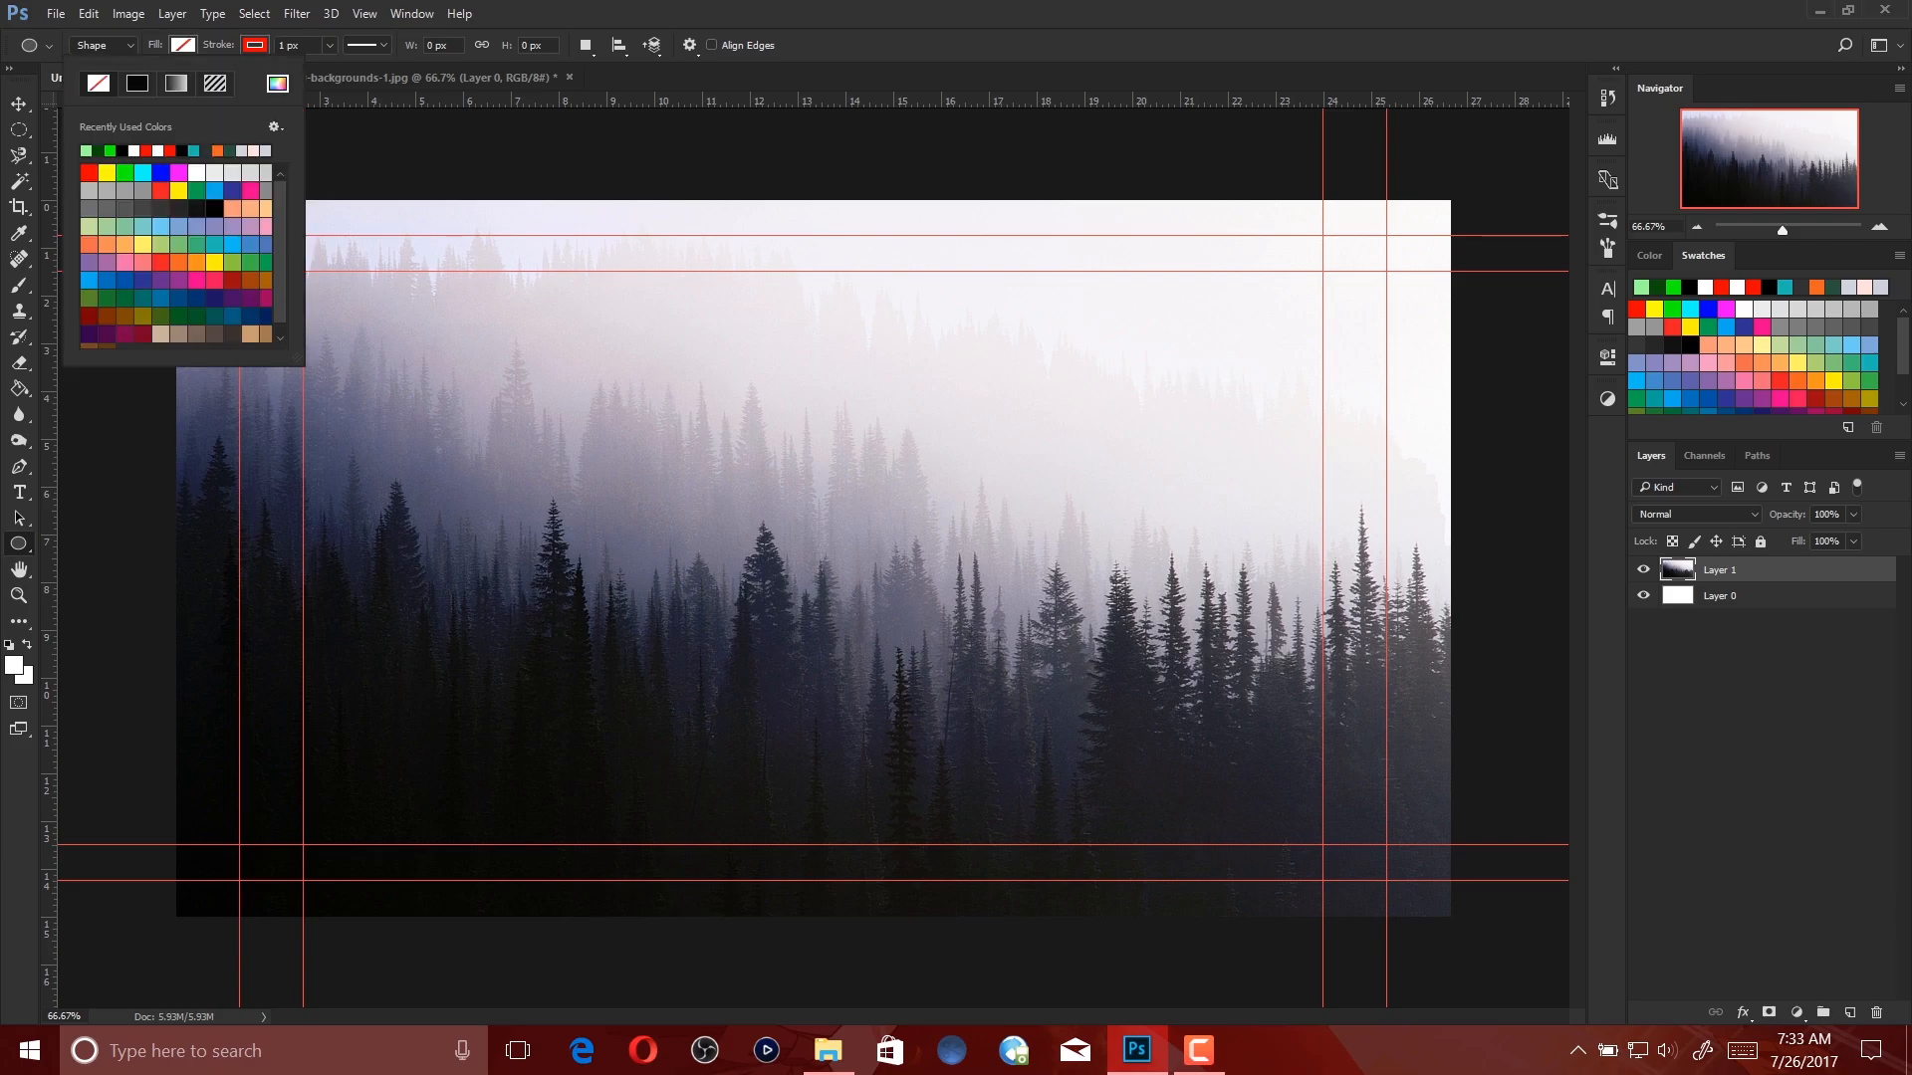
pyautogui.click(196, 172)
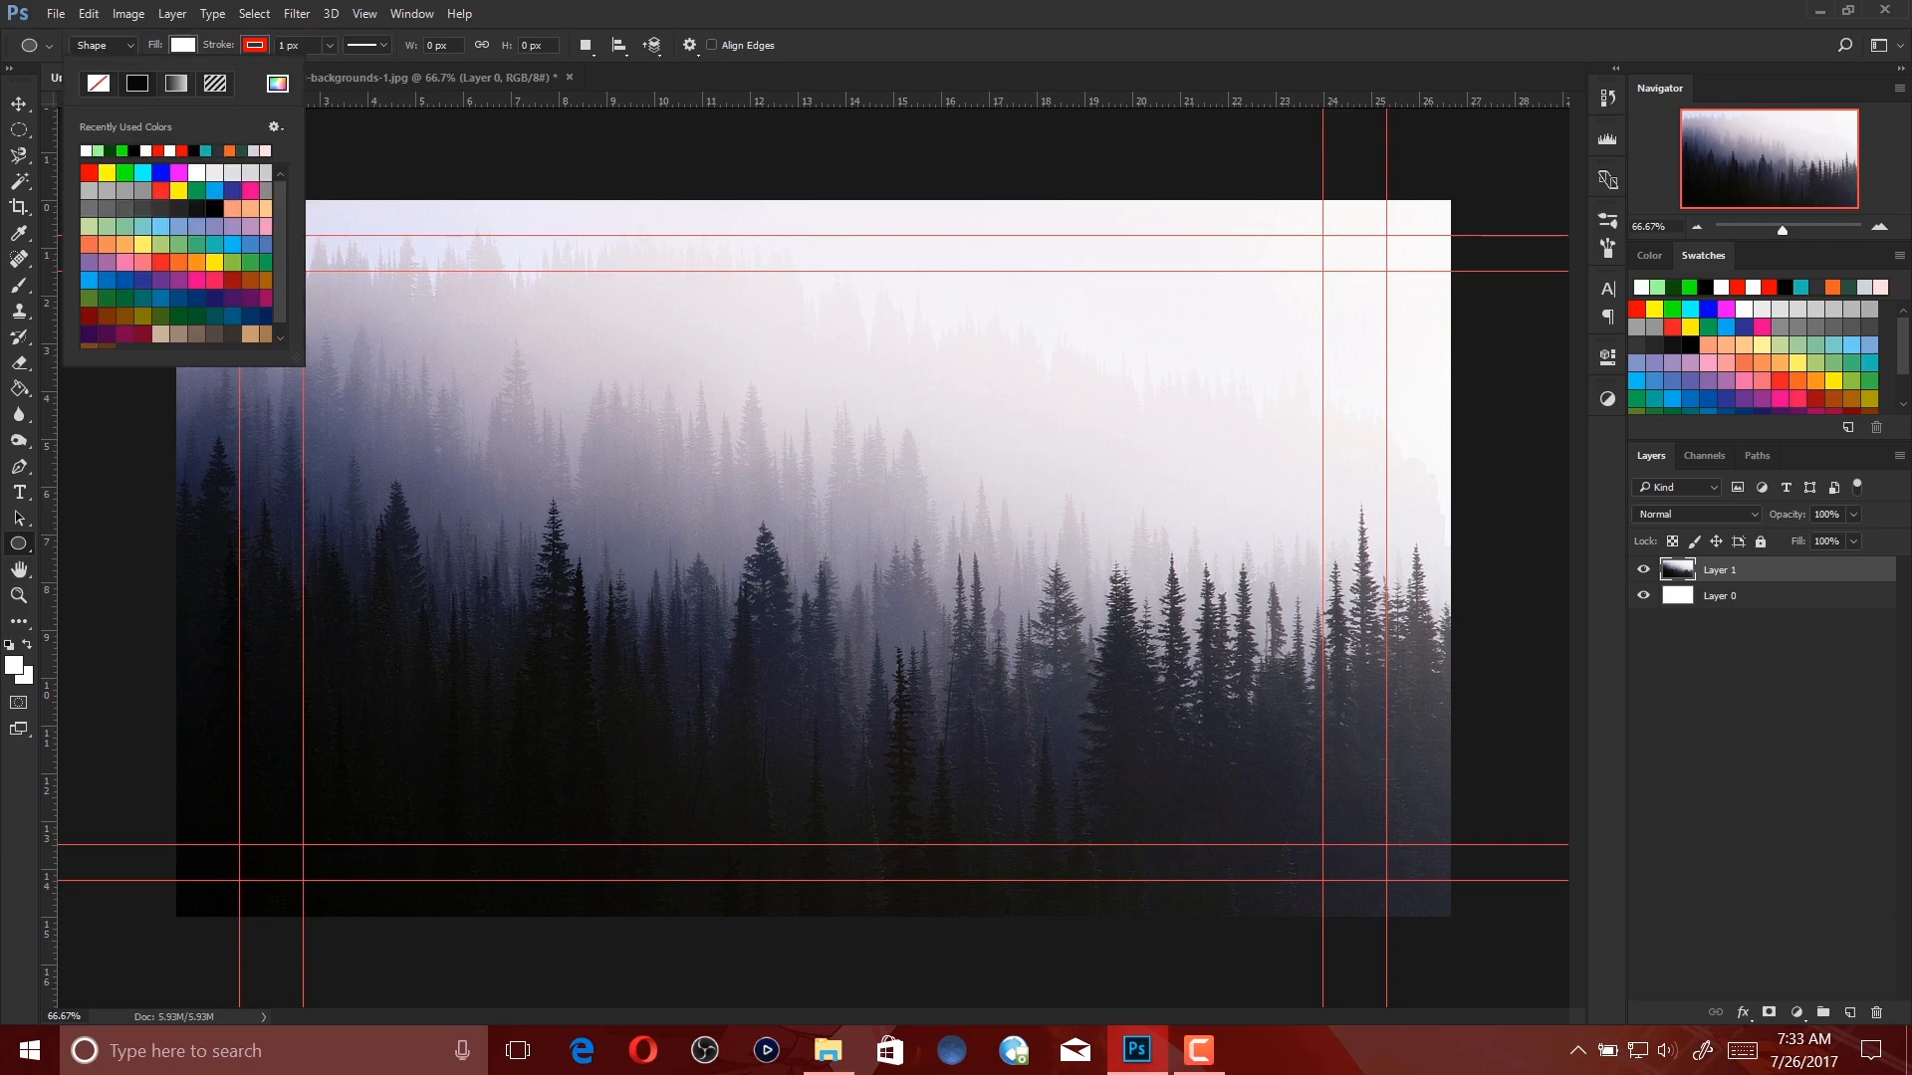
pyautogui.click(255, 44)
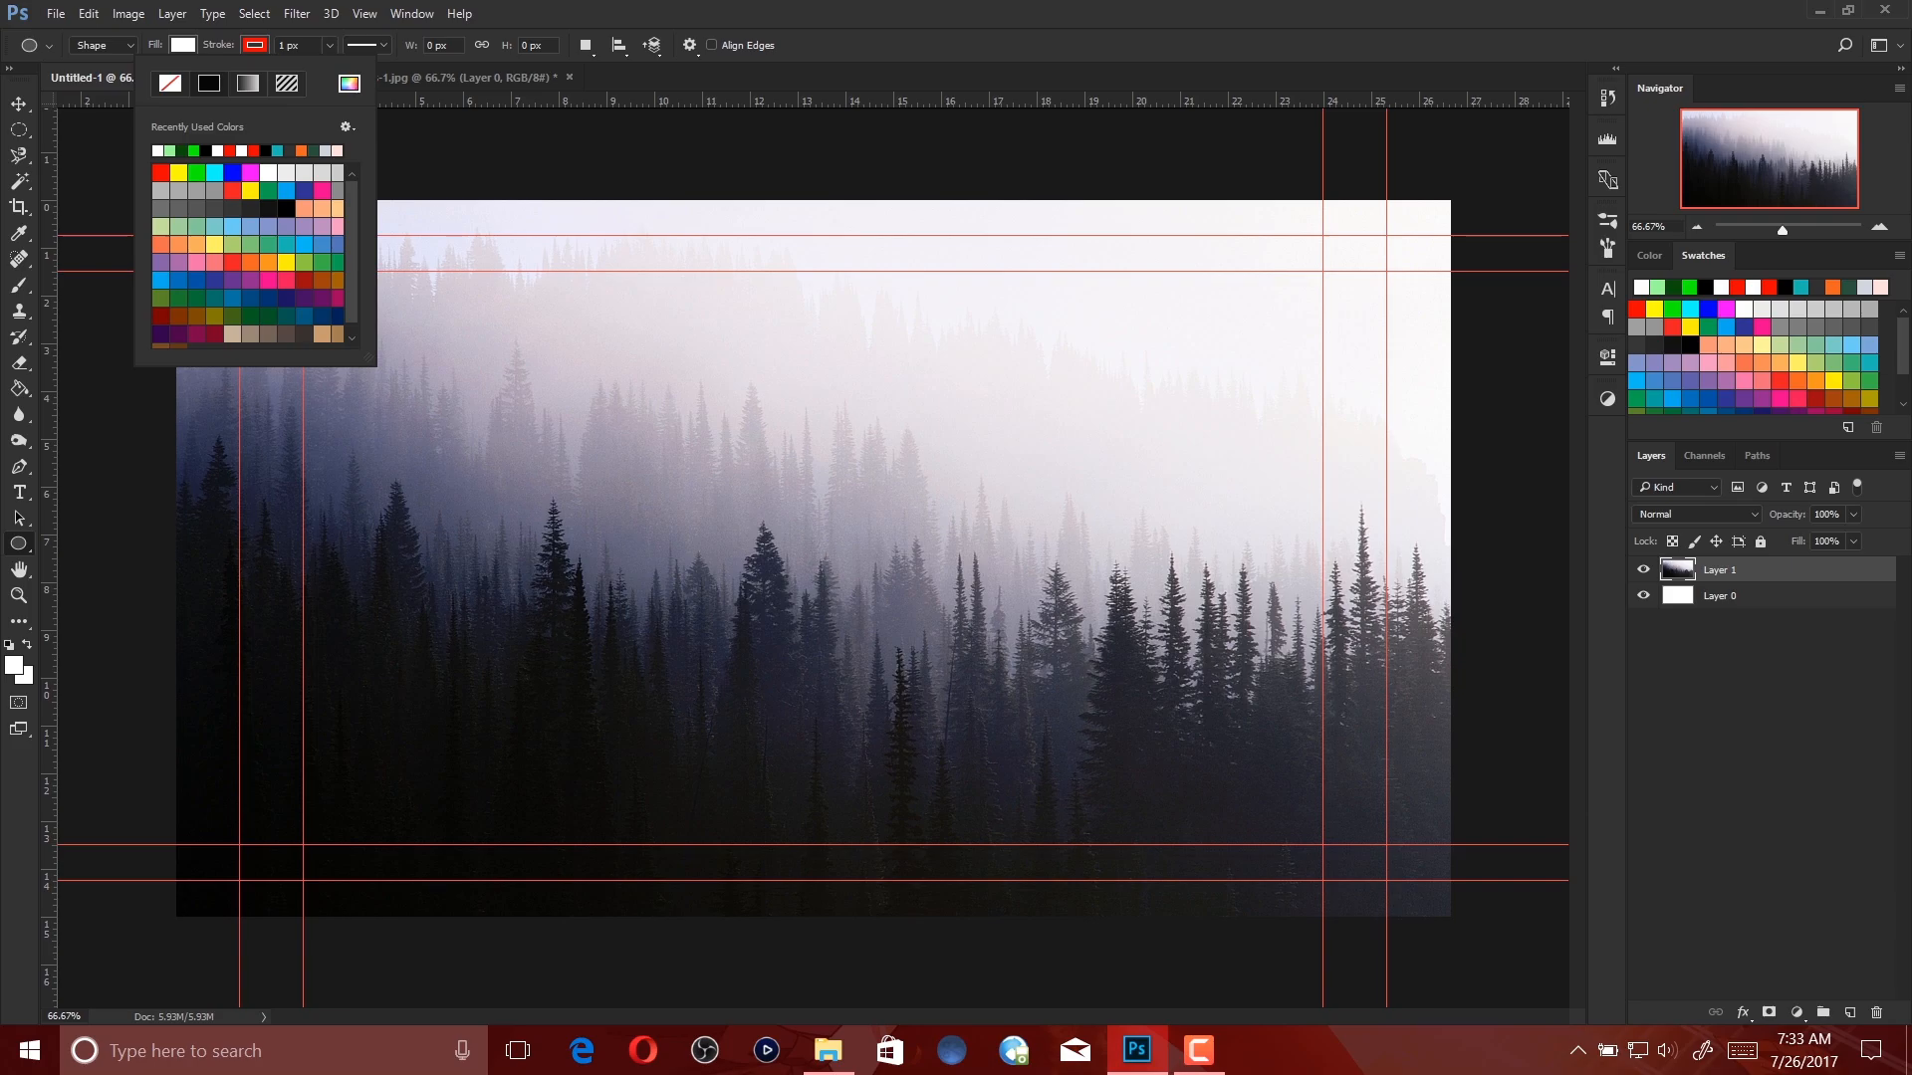
pyautogui.click(170, 84)
pyautogui.press('Return')
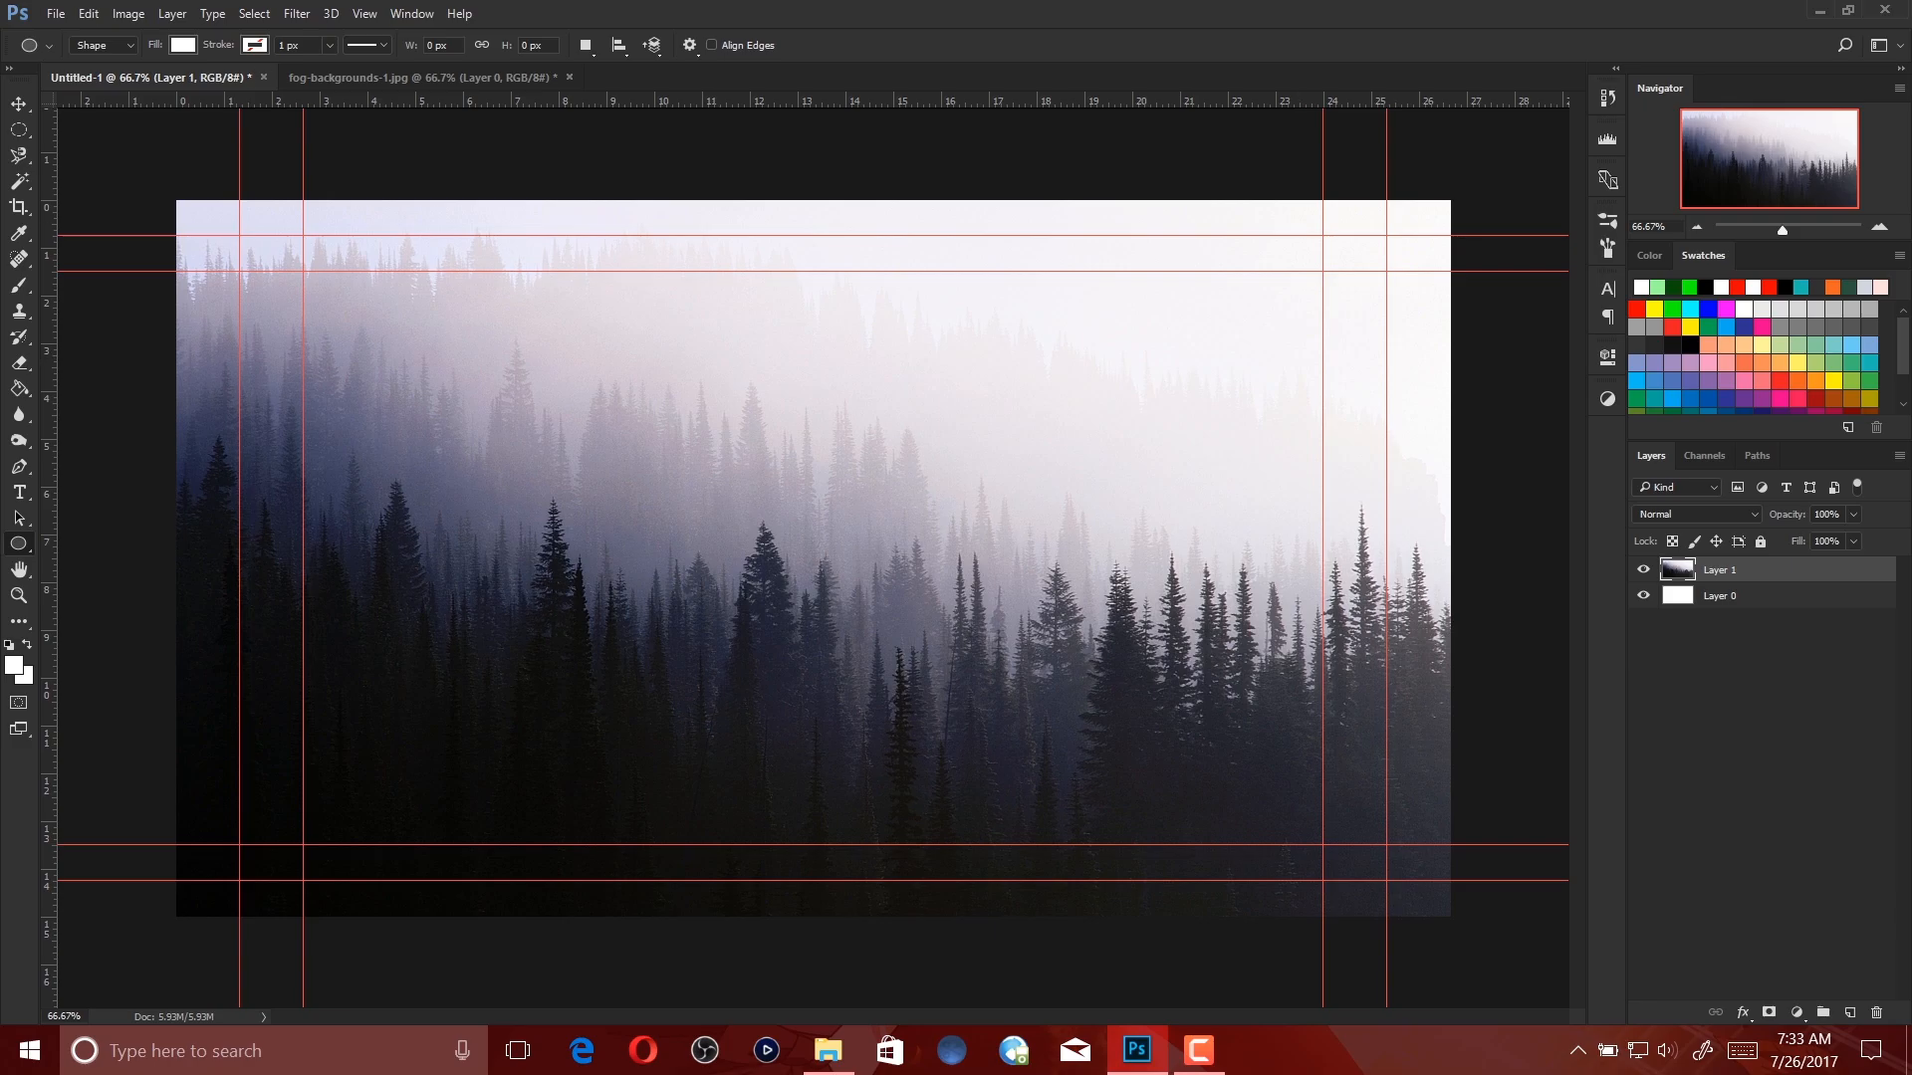
pyautogui.moveTo(554, 463); pyautogui.dragTo(824, 607)
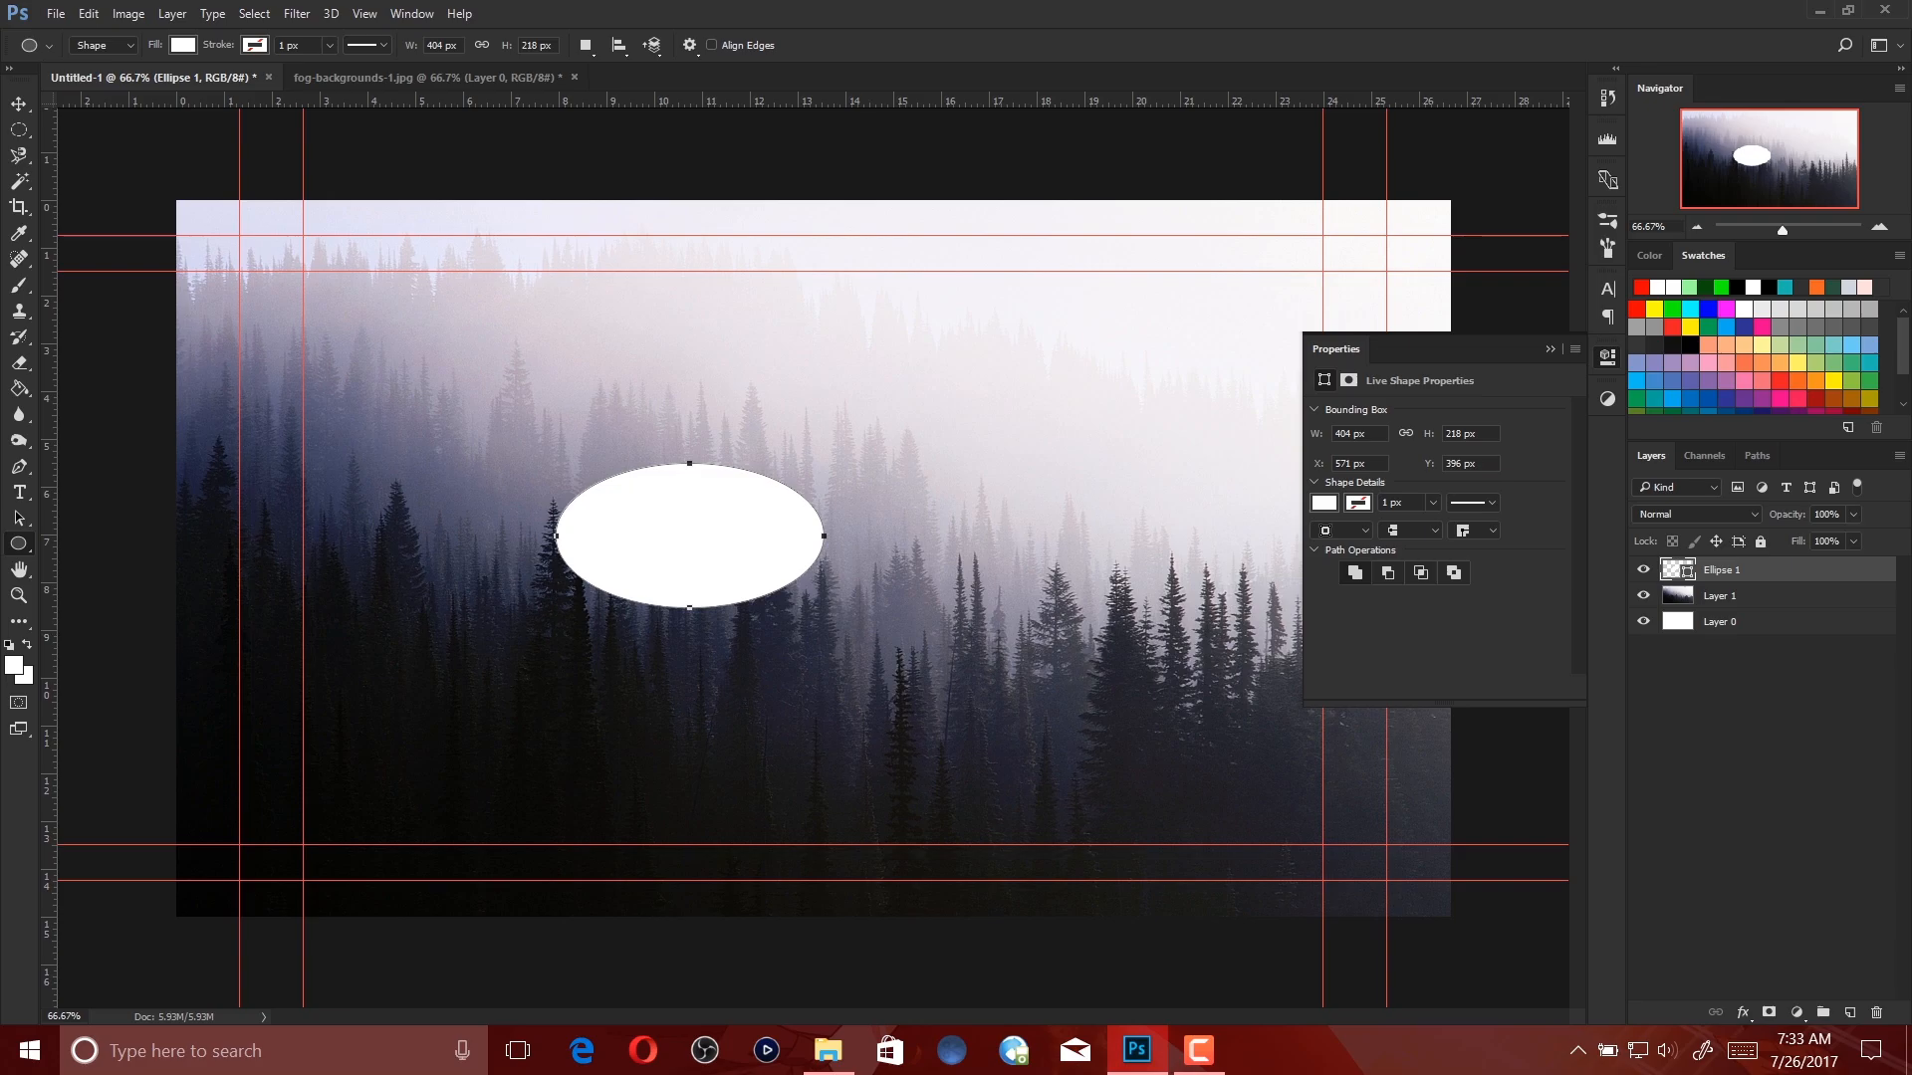
pyautogui.click(1549, 349)
pyautogui.moveTo(1787, 569); pyautogui.dragTo(1876, 1013)
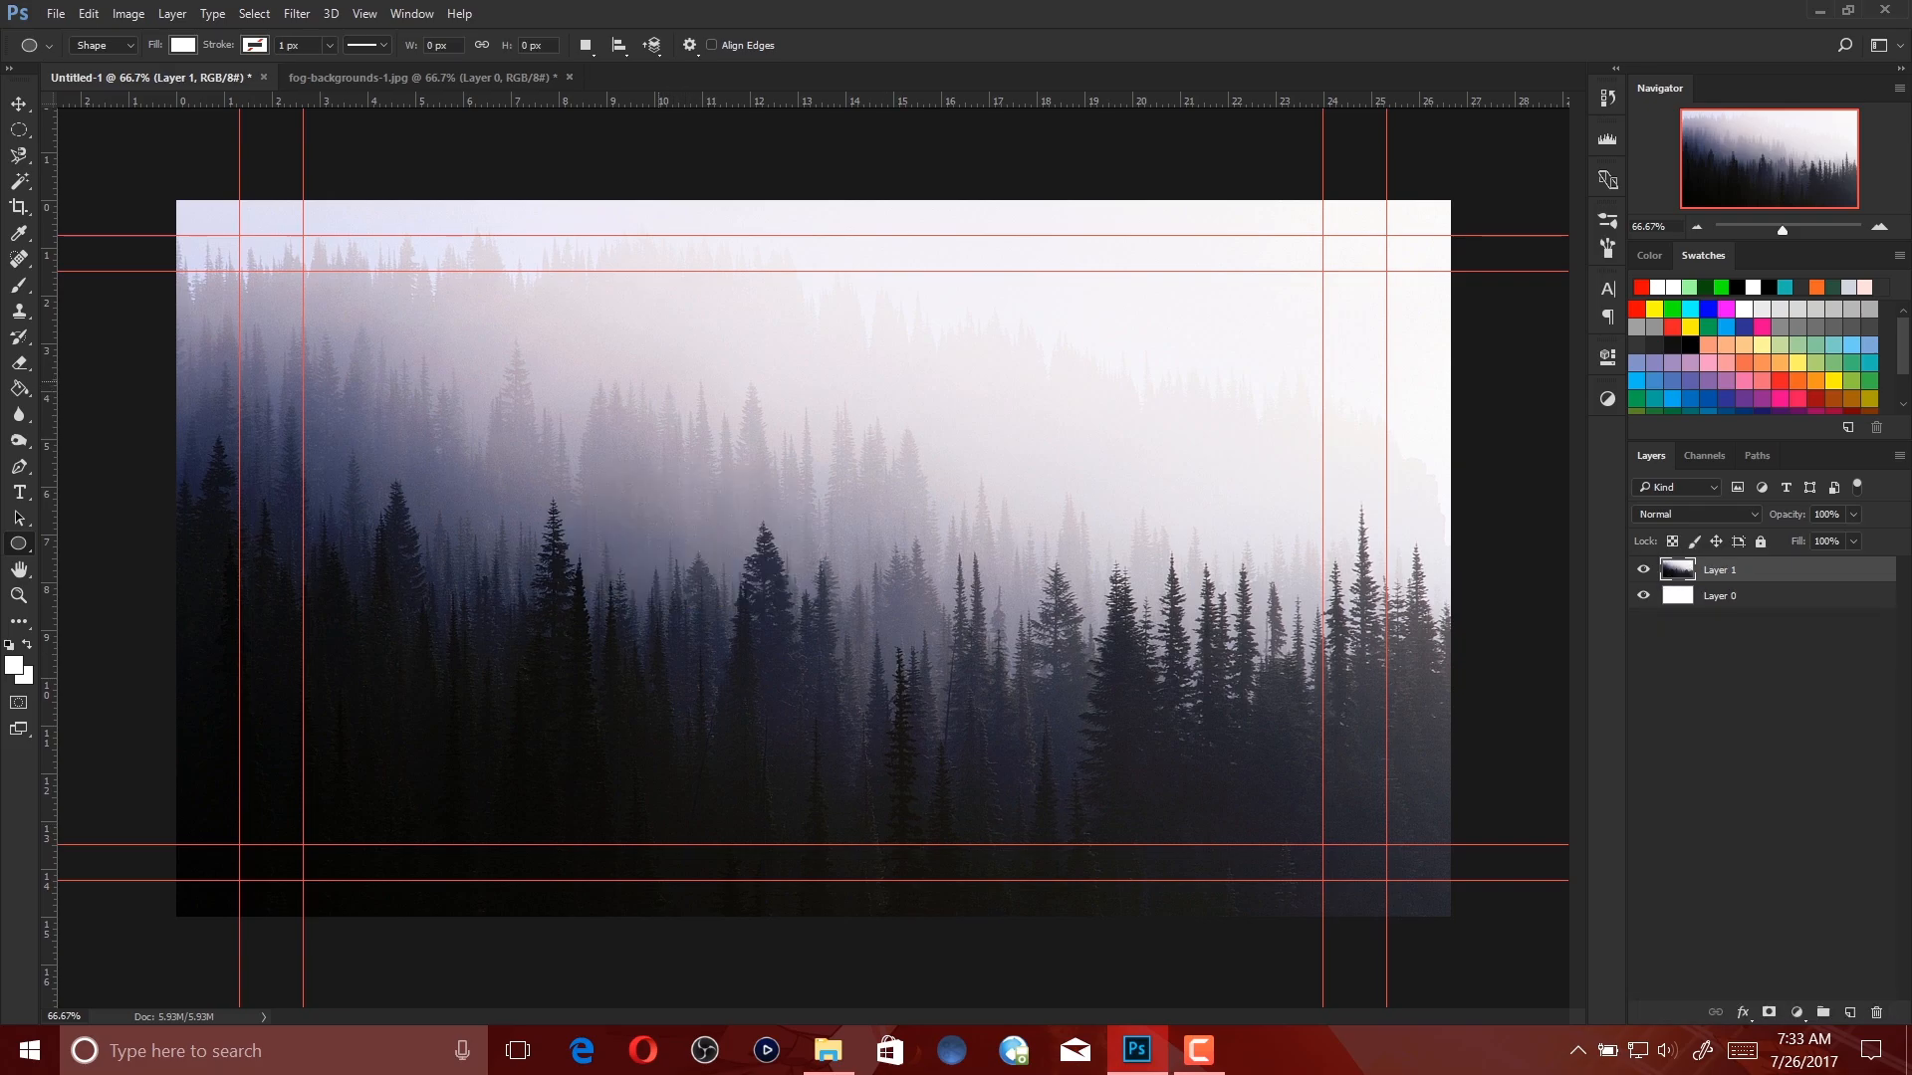
# Draw a white circle about 254 x 249 px and centre it horizontally, slightly above the canvas middle at about X 833, Y 367 px.
pyautogui.moveTo(663, 416); pyautogui.dragTo(832, 582)
pyautogui.press('v')
pyautogui.moveTo(782, 416); pyautogui.dragTo(847, 442)
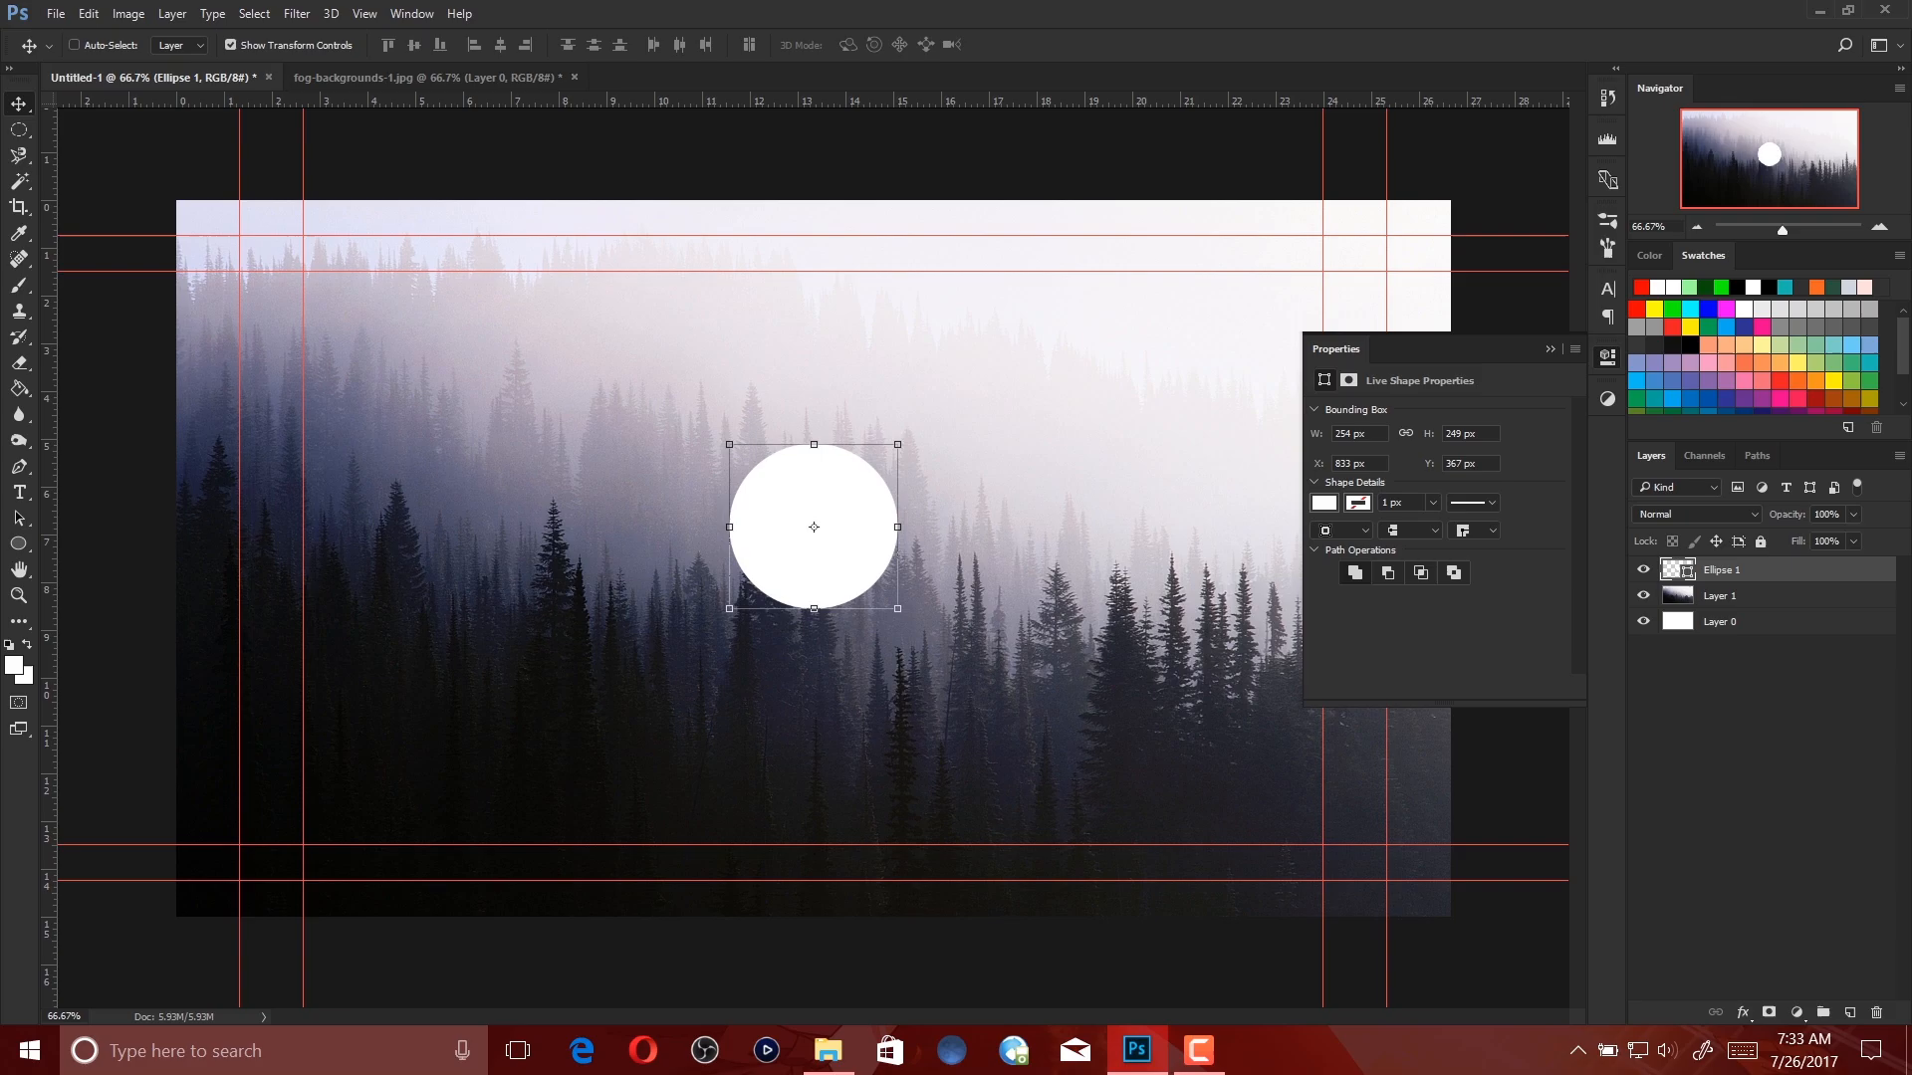
# Duplicate the white circle's layer and move the copy to the lower right so it partly overlaps the original circle.
pyautogui.click(1549, 348)
pyautogui.moveTo(1718, 570); pyautogui.dragTo(1703, 1005)
pyautogui.moveTo(1849, 1012); pyautogui.dragTo(1849, 1012)
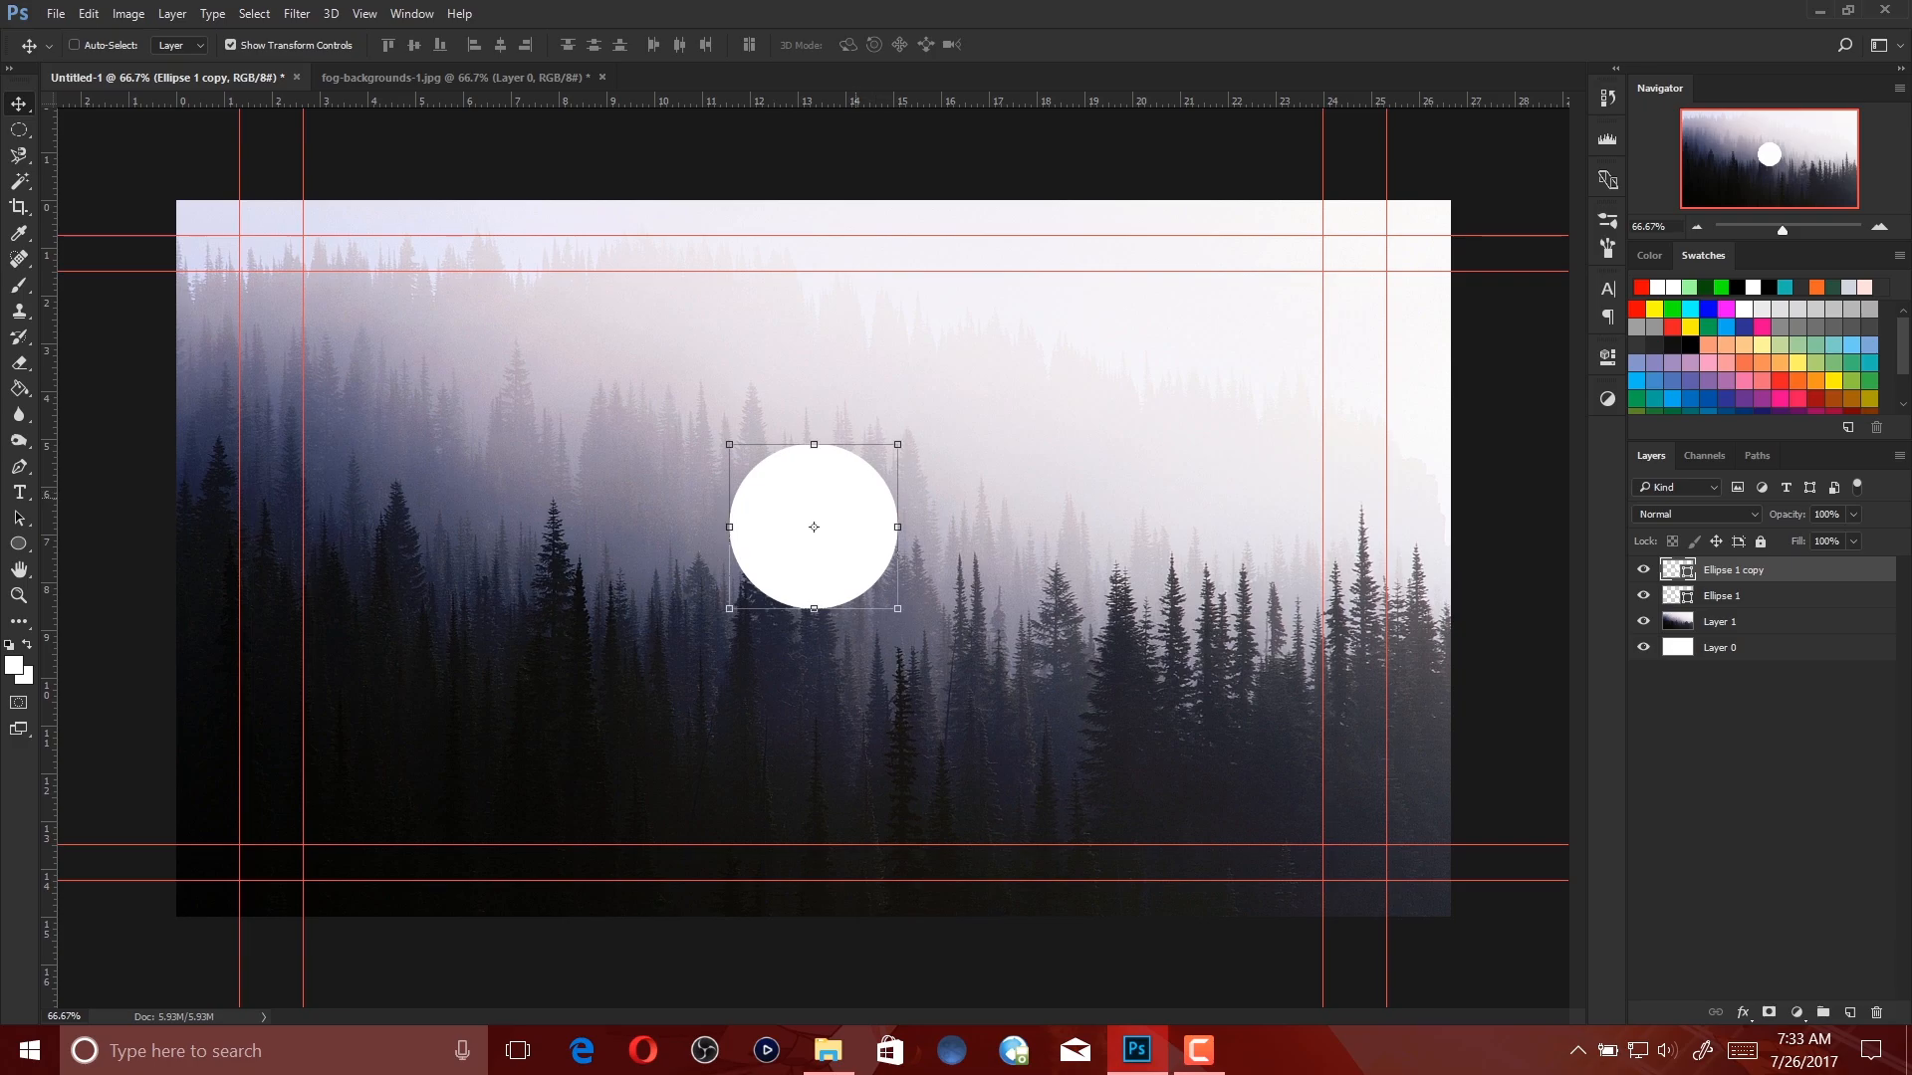
pyautogui.moveTo(898, 527); pyautogui.dragTo(899, 569)
pyautogui.moveTo(876, 492); pyautogui.dragTo(983, 514)
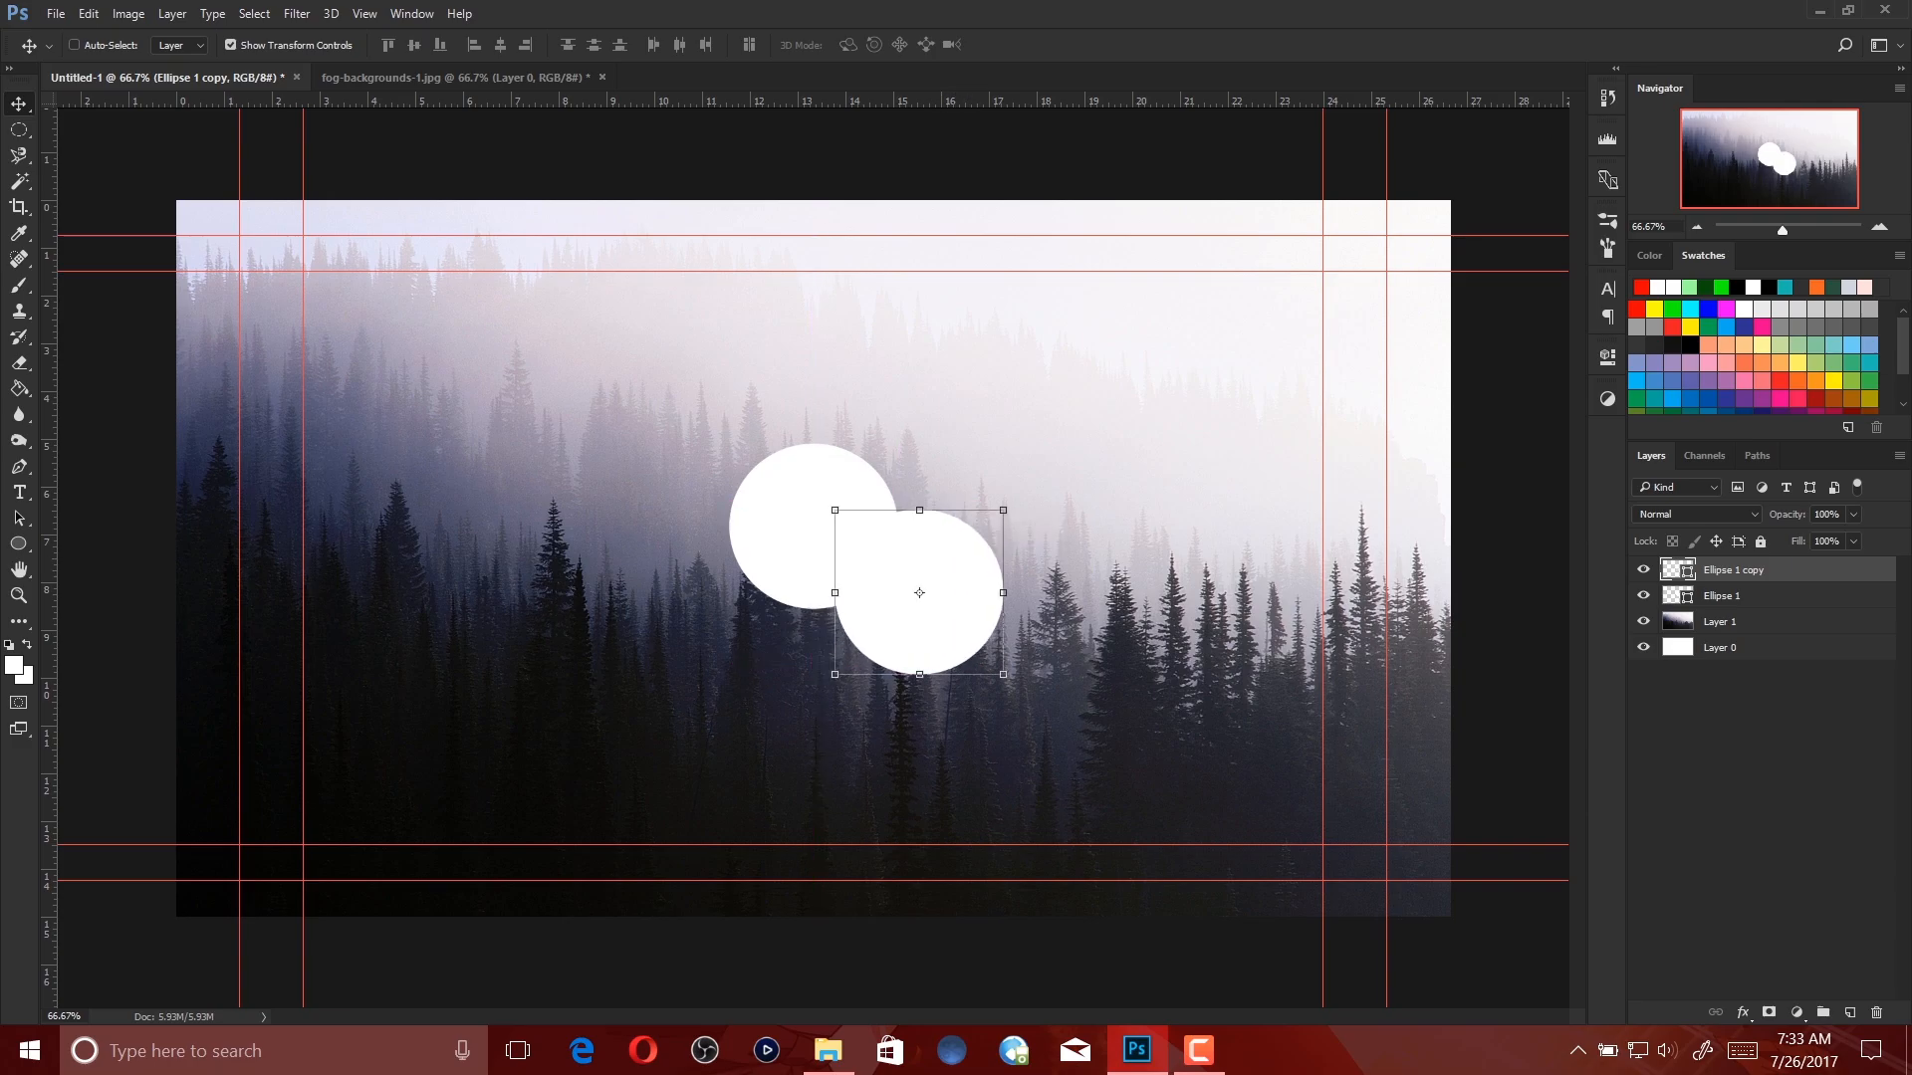
# Try the Overlay blend mode on the lower-right circle, and settle on Soft Light.
pyautogui.click(1693, 514)
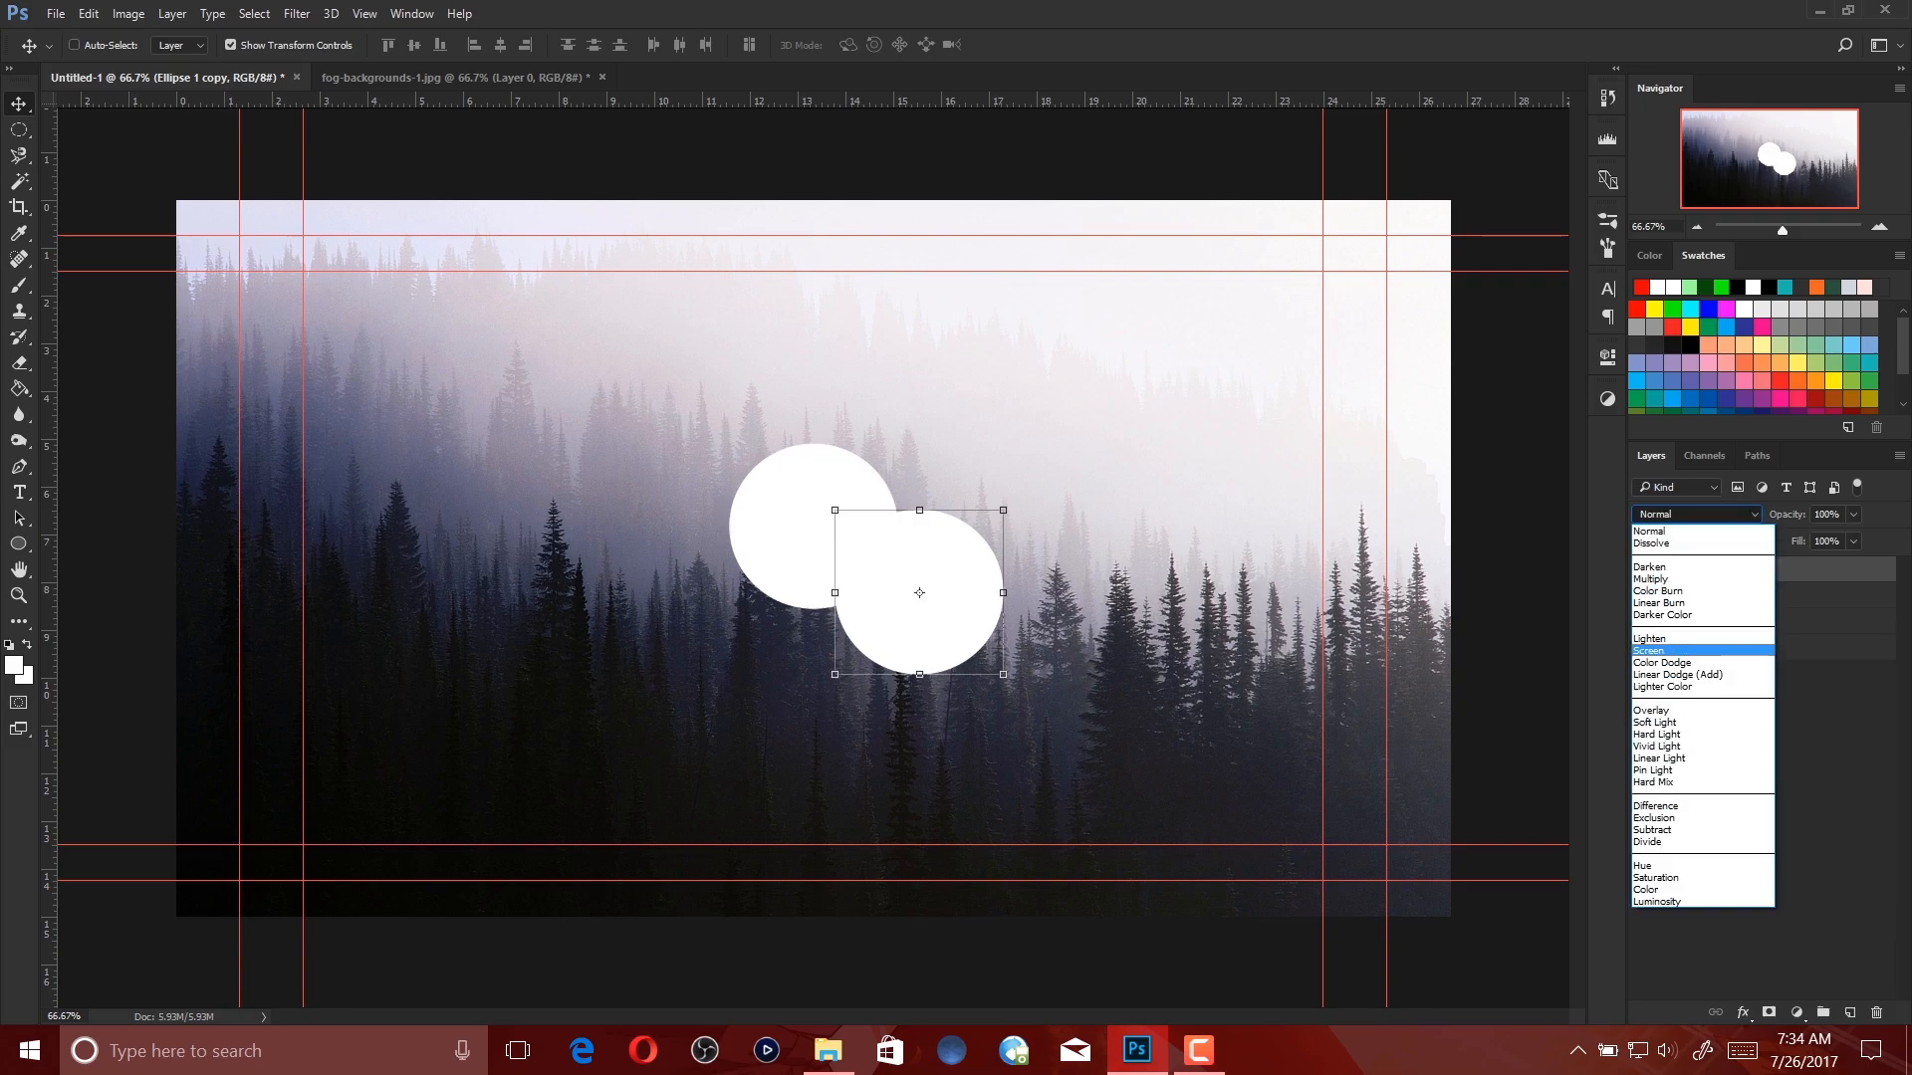
pyautogui.click(1651, 710)
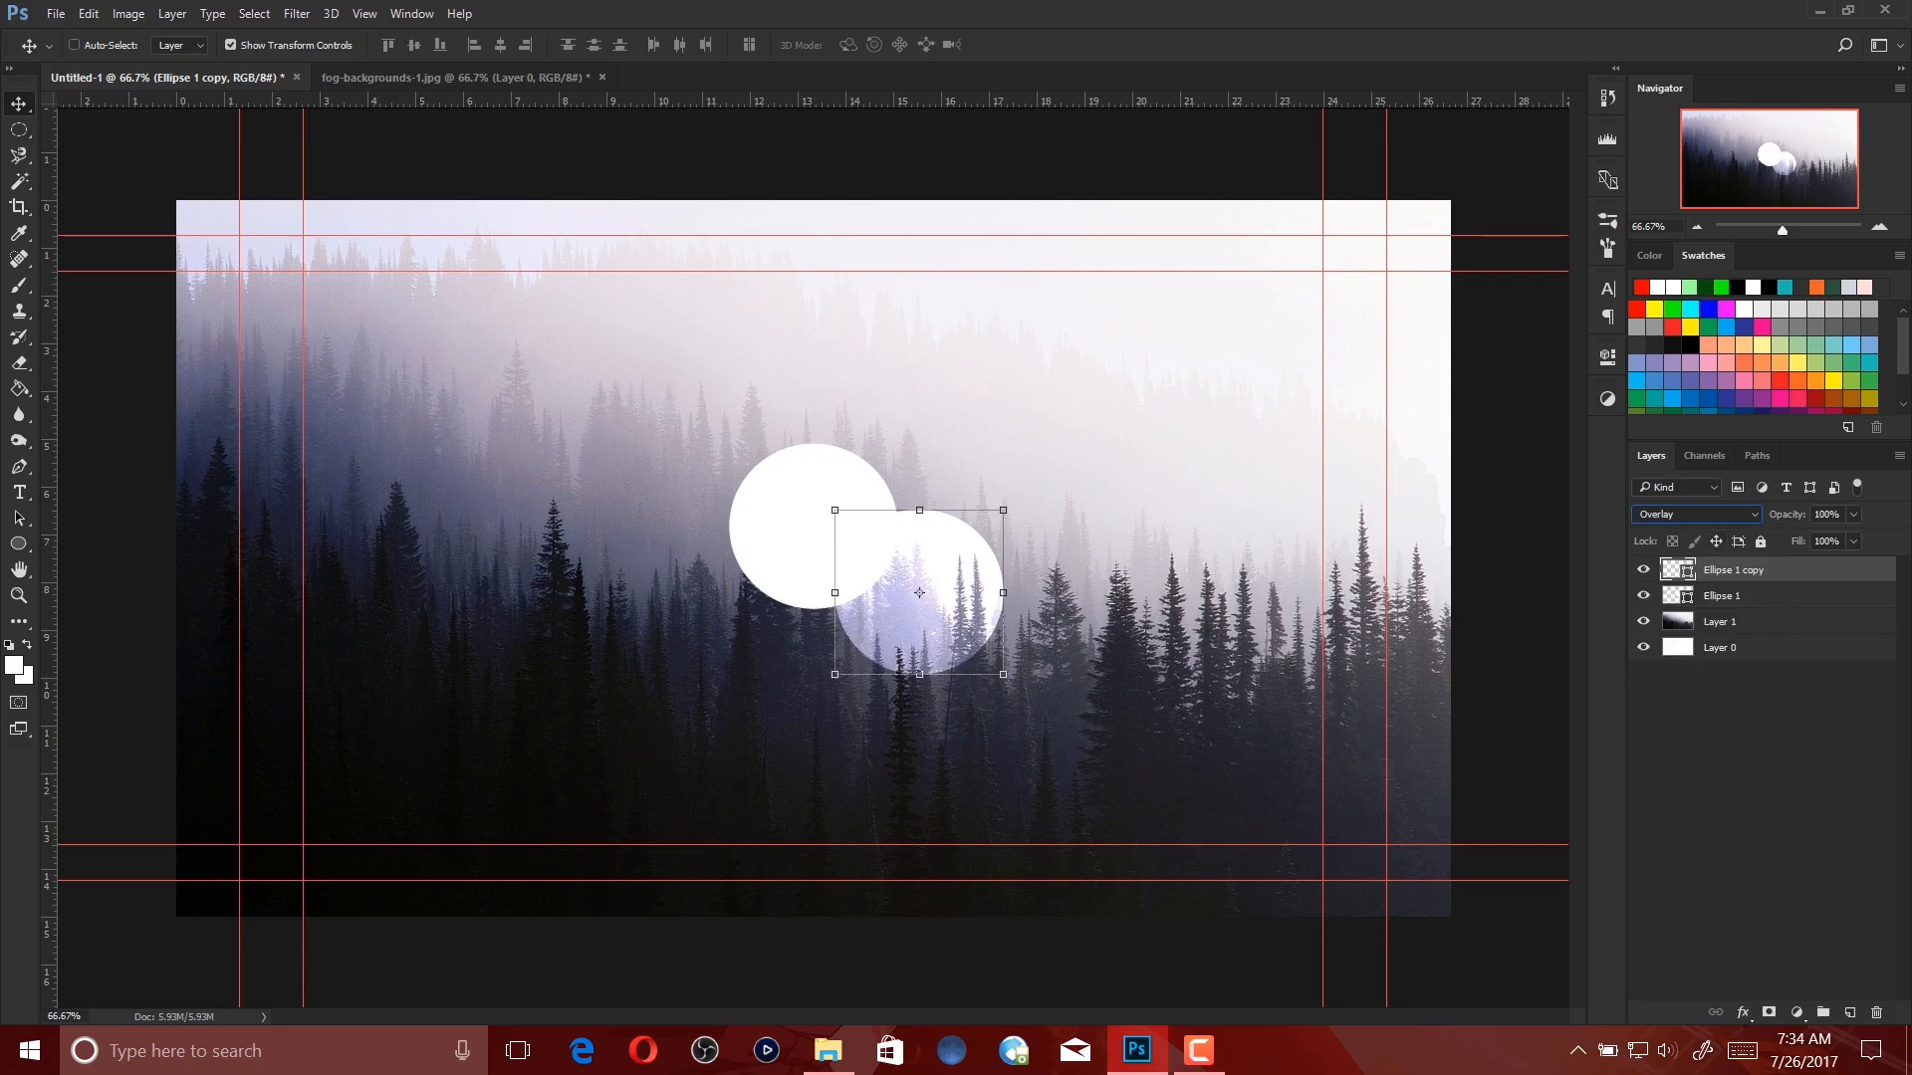
pyautogui.click(1692, 513)
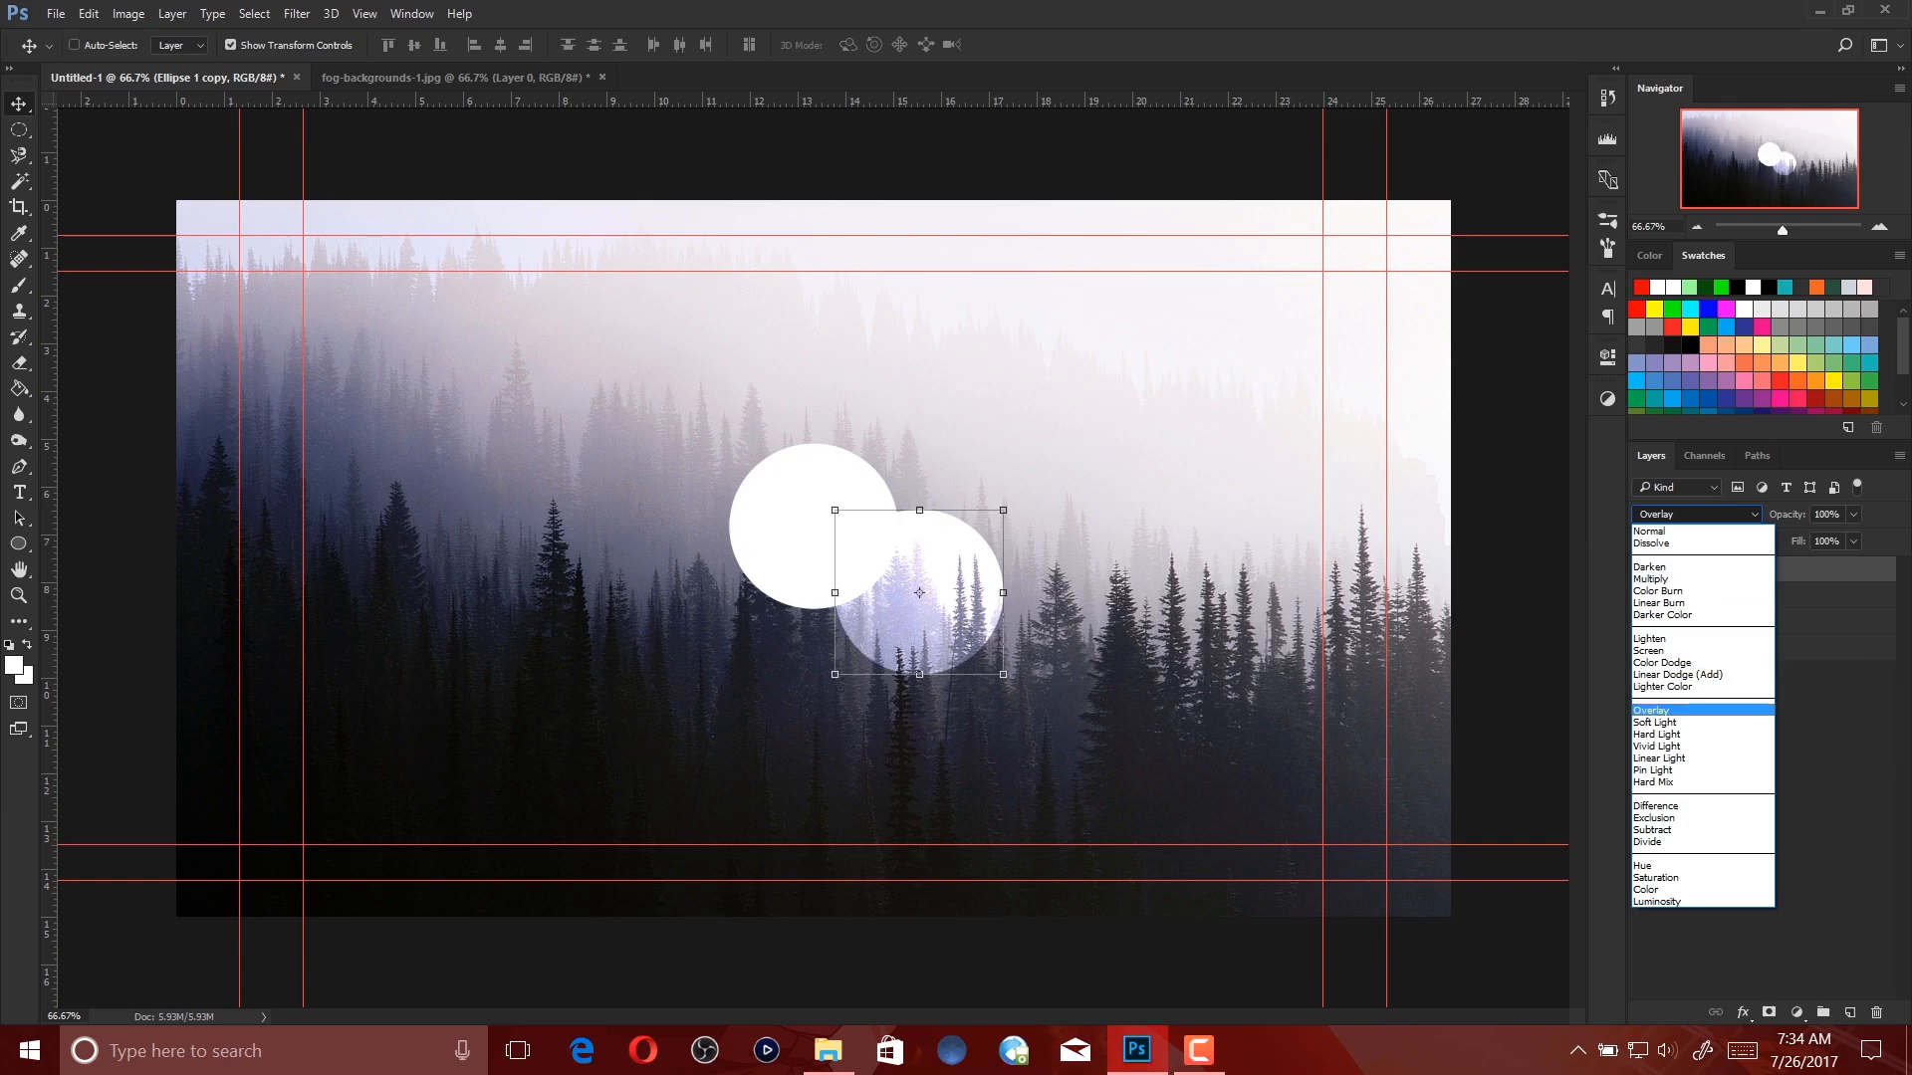
pyautogui.click(1653, 722)
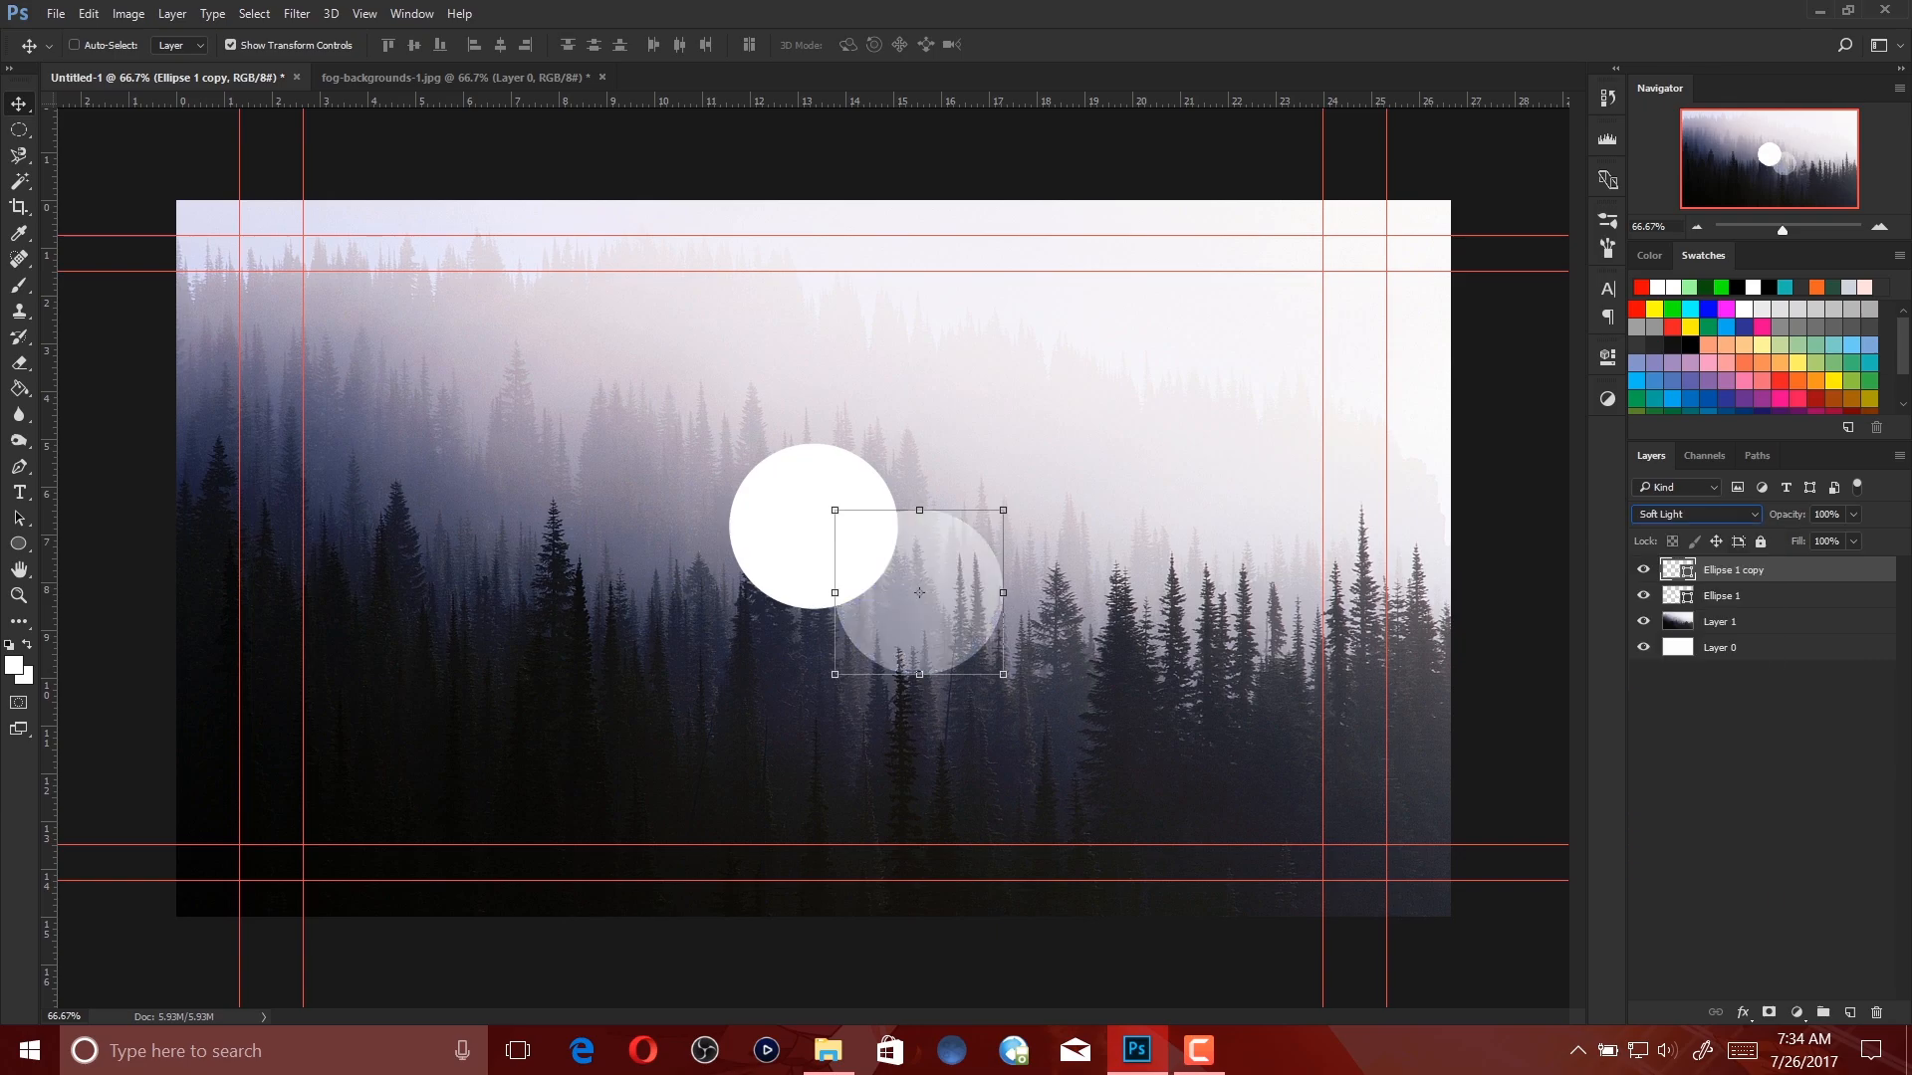
# Duplicate the middle circle to its lower left, mirroring the Soft Light circle, and set the copy's blend mode to Overlay.
pyautogui.keyDown('ctrl'); pyautogui.click(813, 527); pyautogui.keyUp('ctrl')
pyautogui.hotkey('ctrl', 'j')
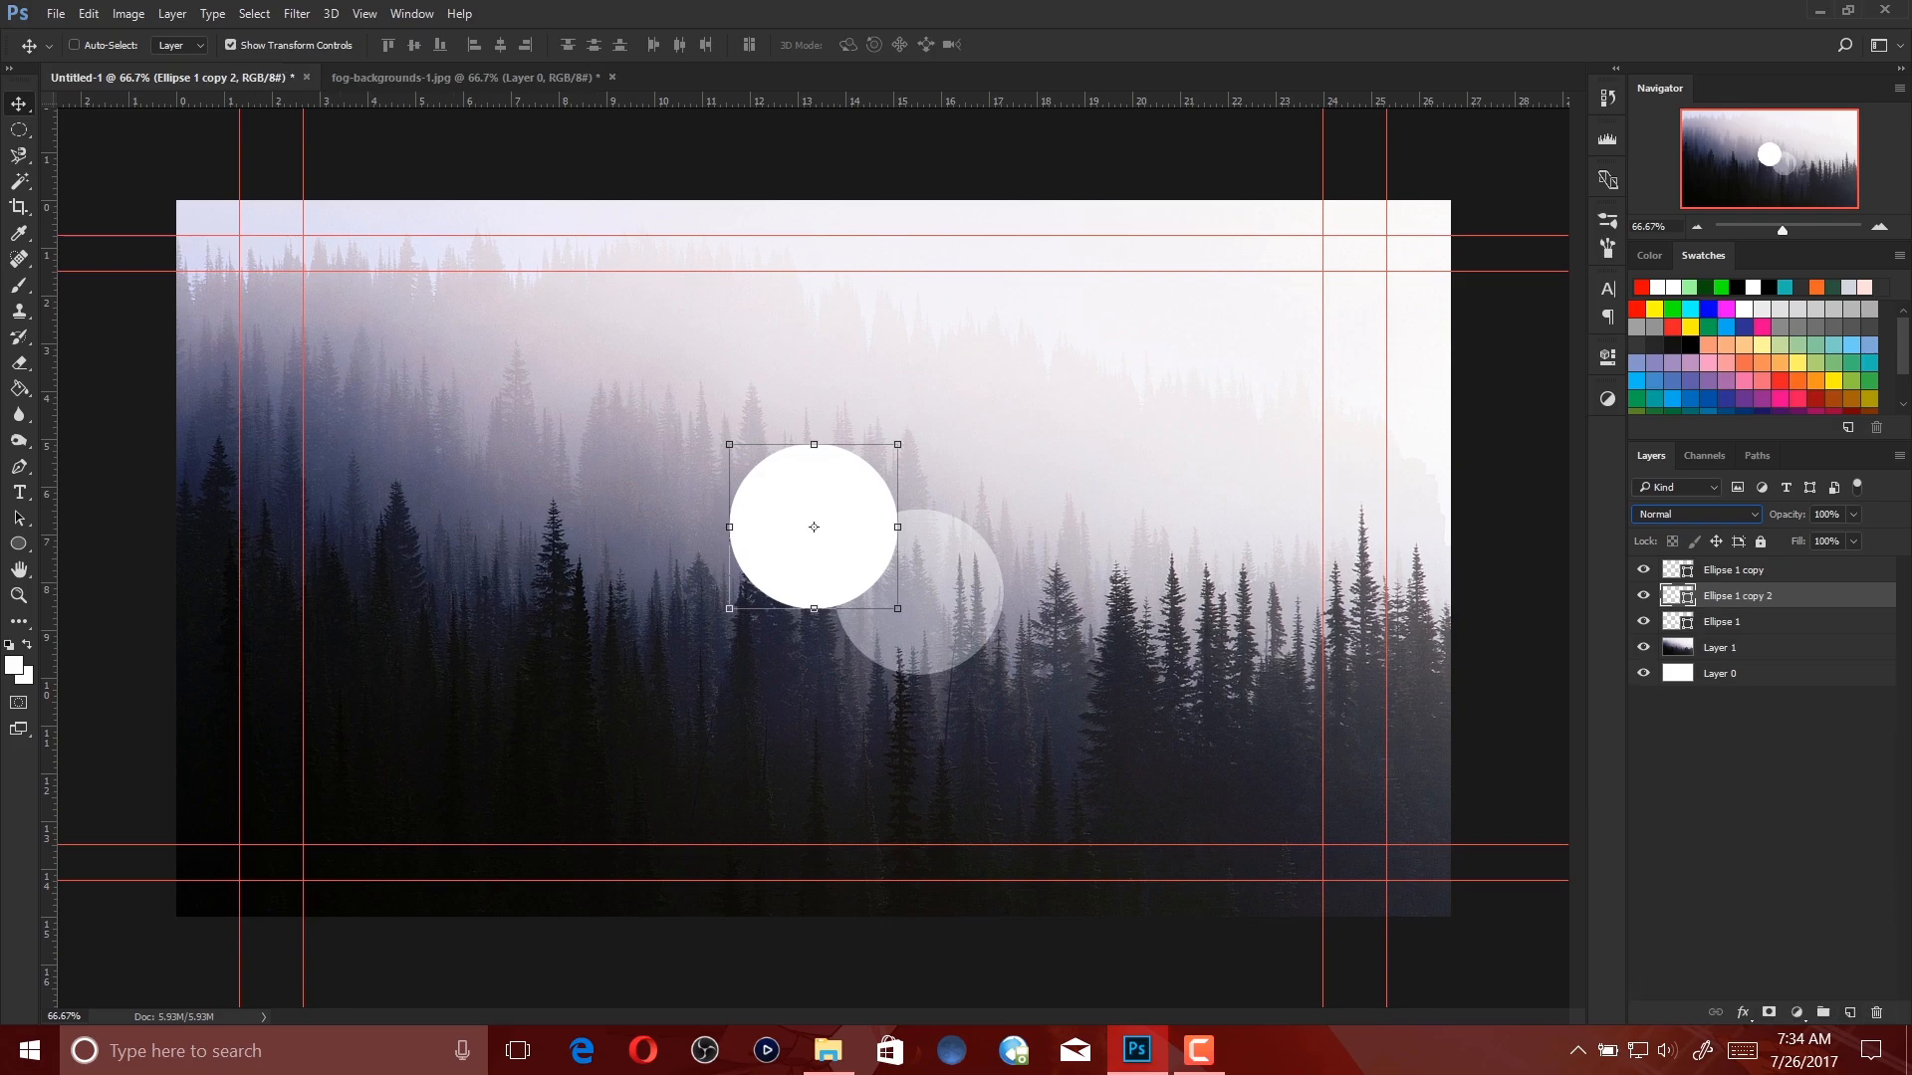
pyautogui.moveTo(813, 526); pyautogui.dragTo(756, 591)
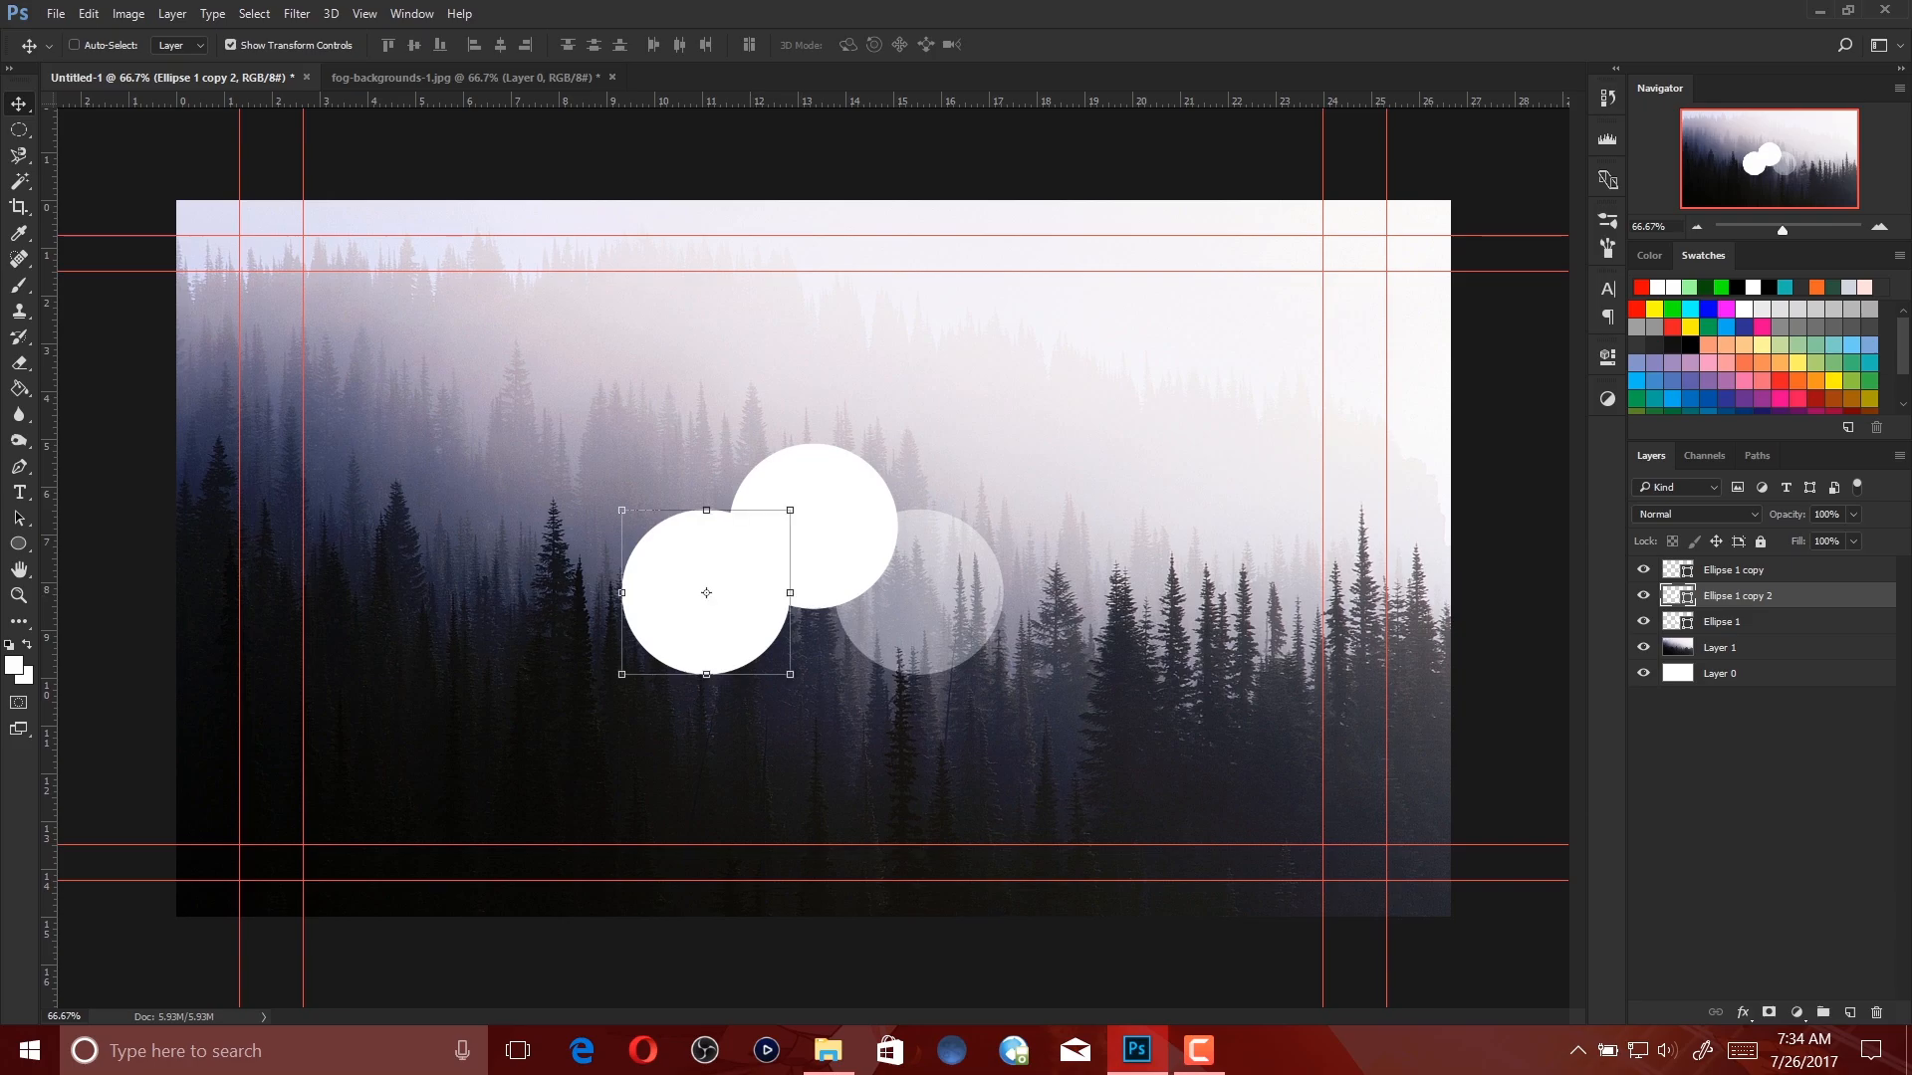
pyautogui.click(1696, 514)
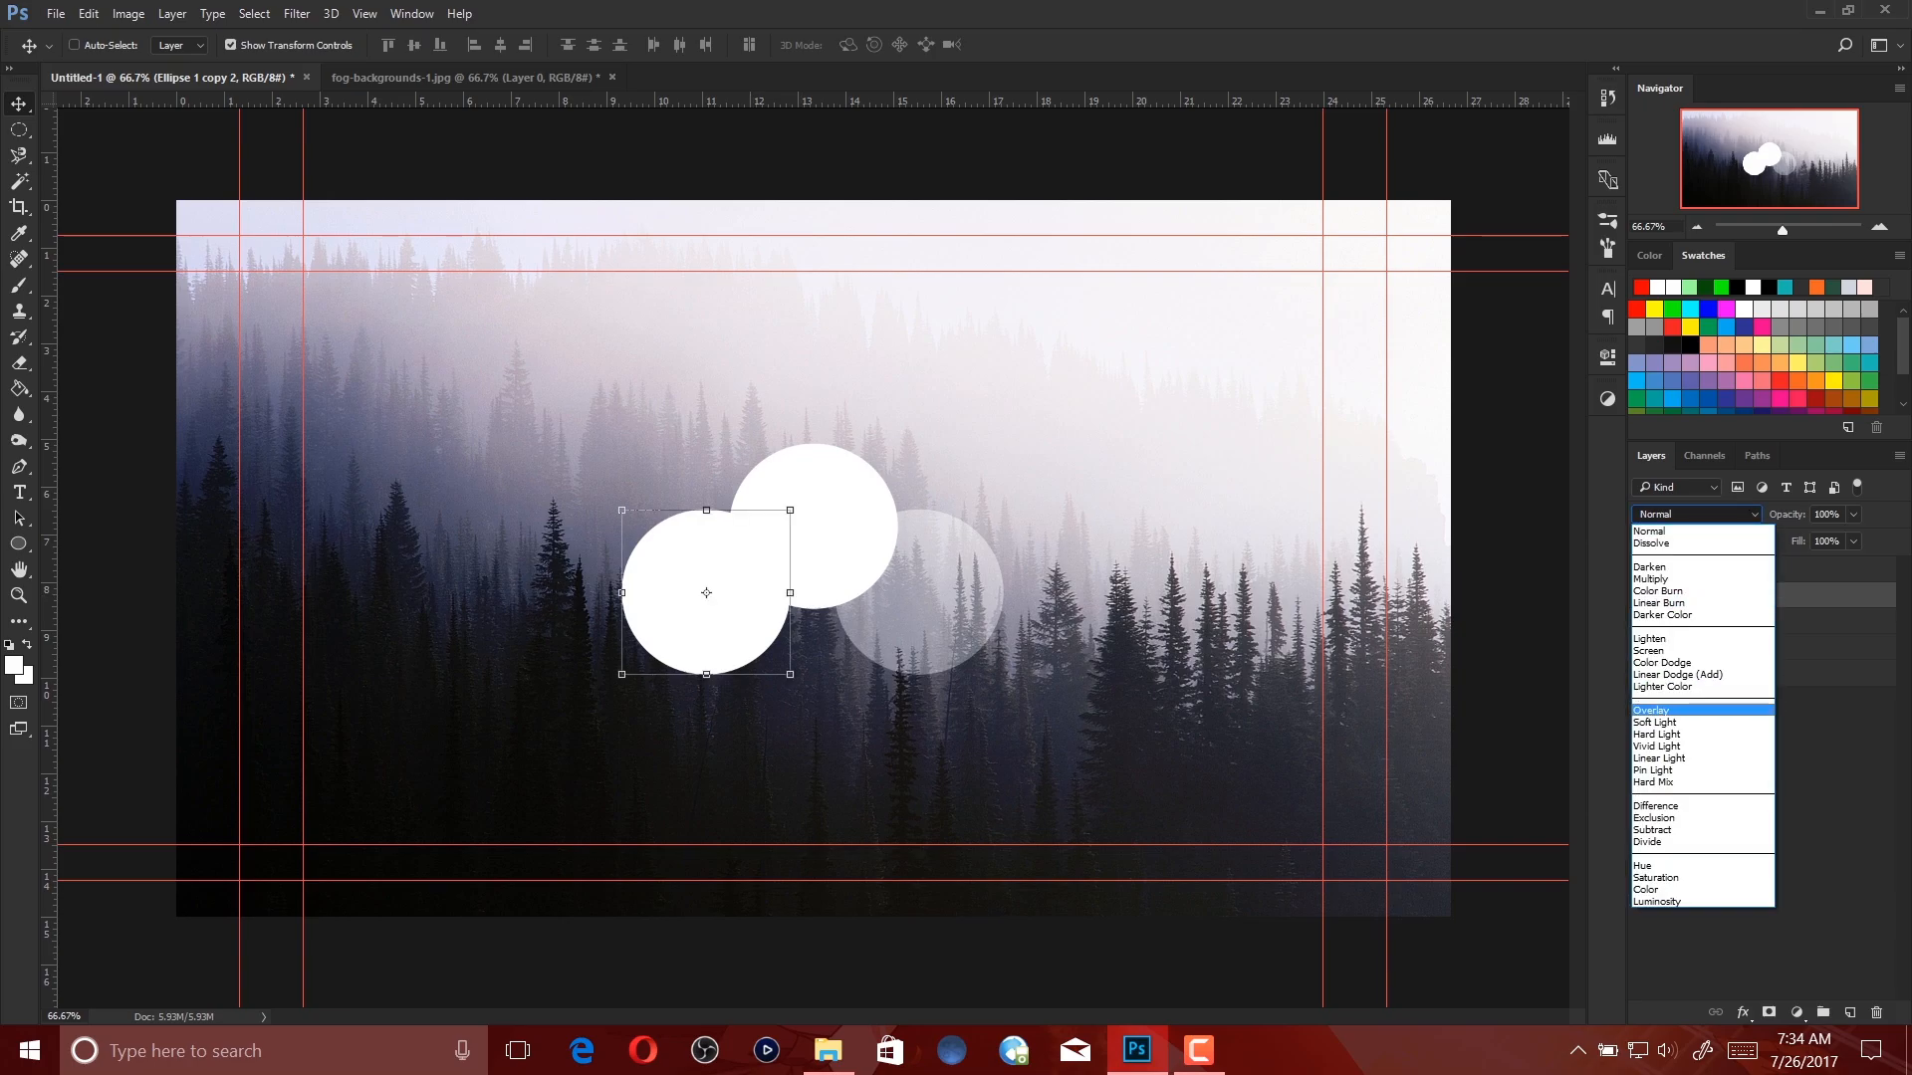
pyautogui.click(1693, 721)
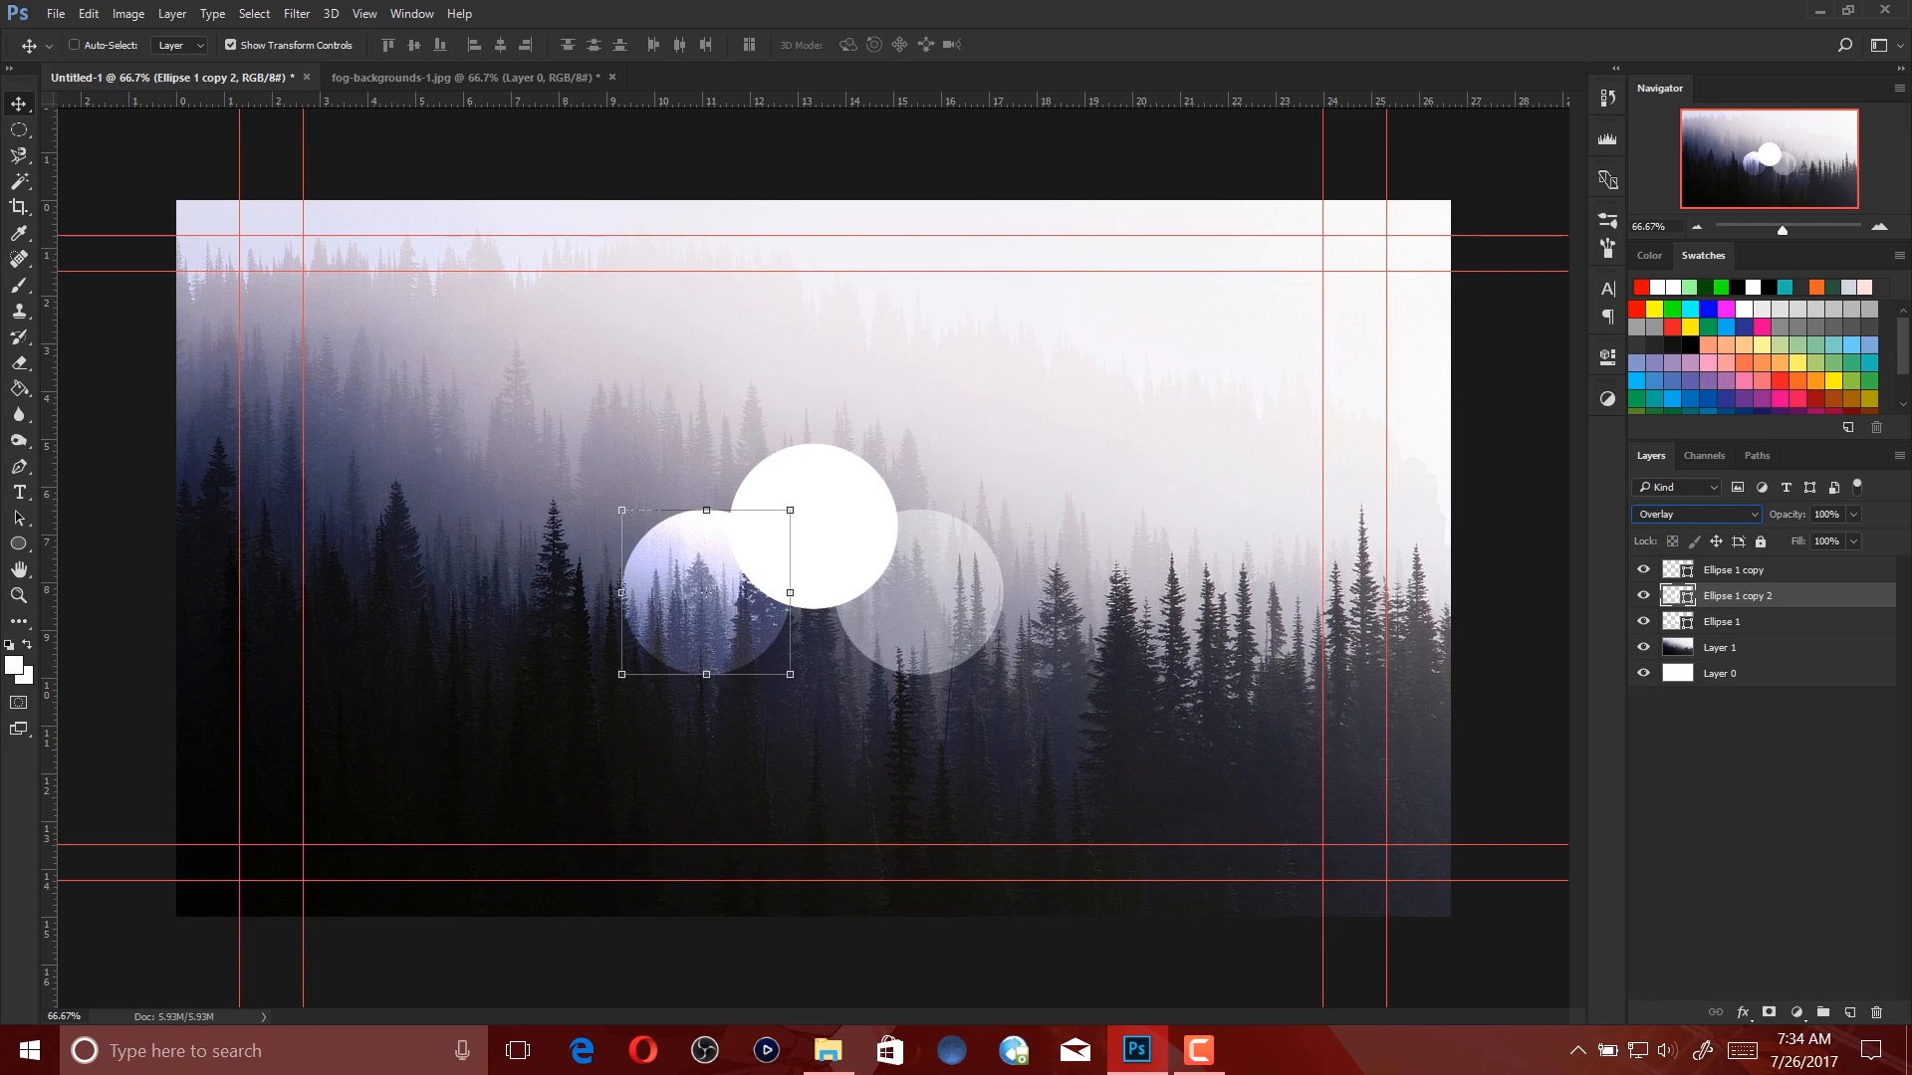
# Rename the layer of the lower-left Overlay circle to Ellipse 2.
pyautogui.click(1643, 621)
pyautogui.click(1643, 621)
pyautogui.doubleClick(1737, 595)
pyautogui.press('End')
pyautogui.press('BackSpace')
pyautogui.press('BackSpace')
pyautogui.press('BackSpace')
pyautogui.press('BackSpace')
pyautogui.press('BackSpace')
pyautogui.press('BackSpace')
pyautogui.press('BackSpace')
pyautogui.press('BackSpace')
pyautogui.press('BackSpace')
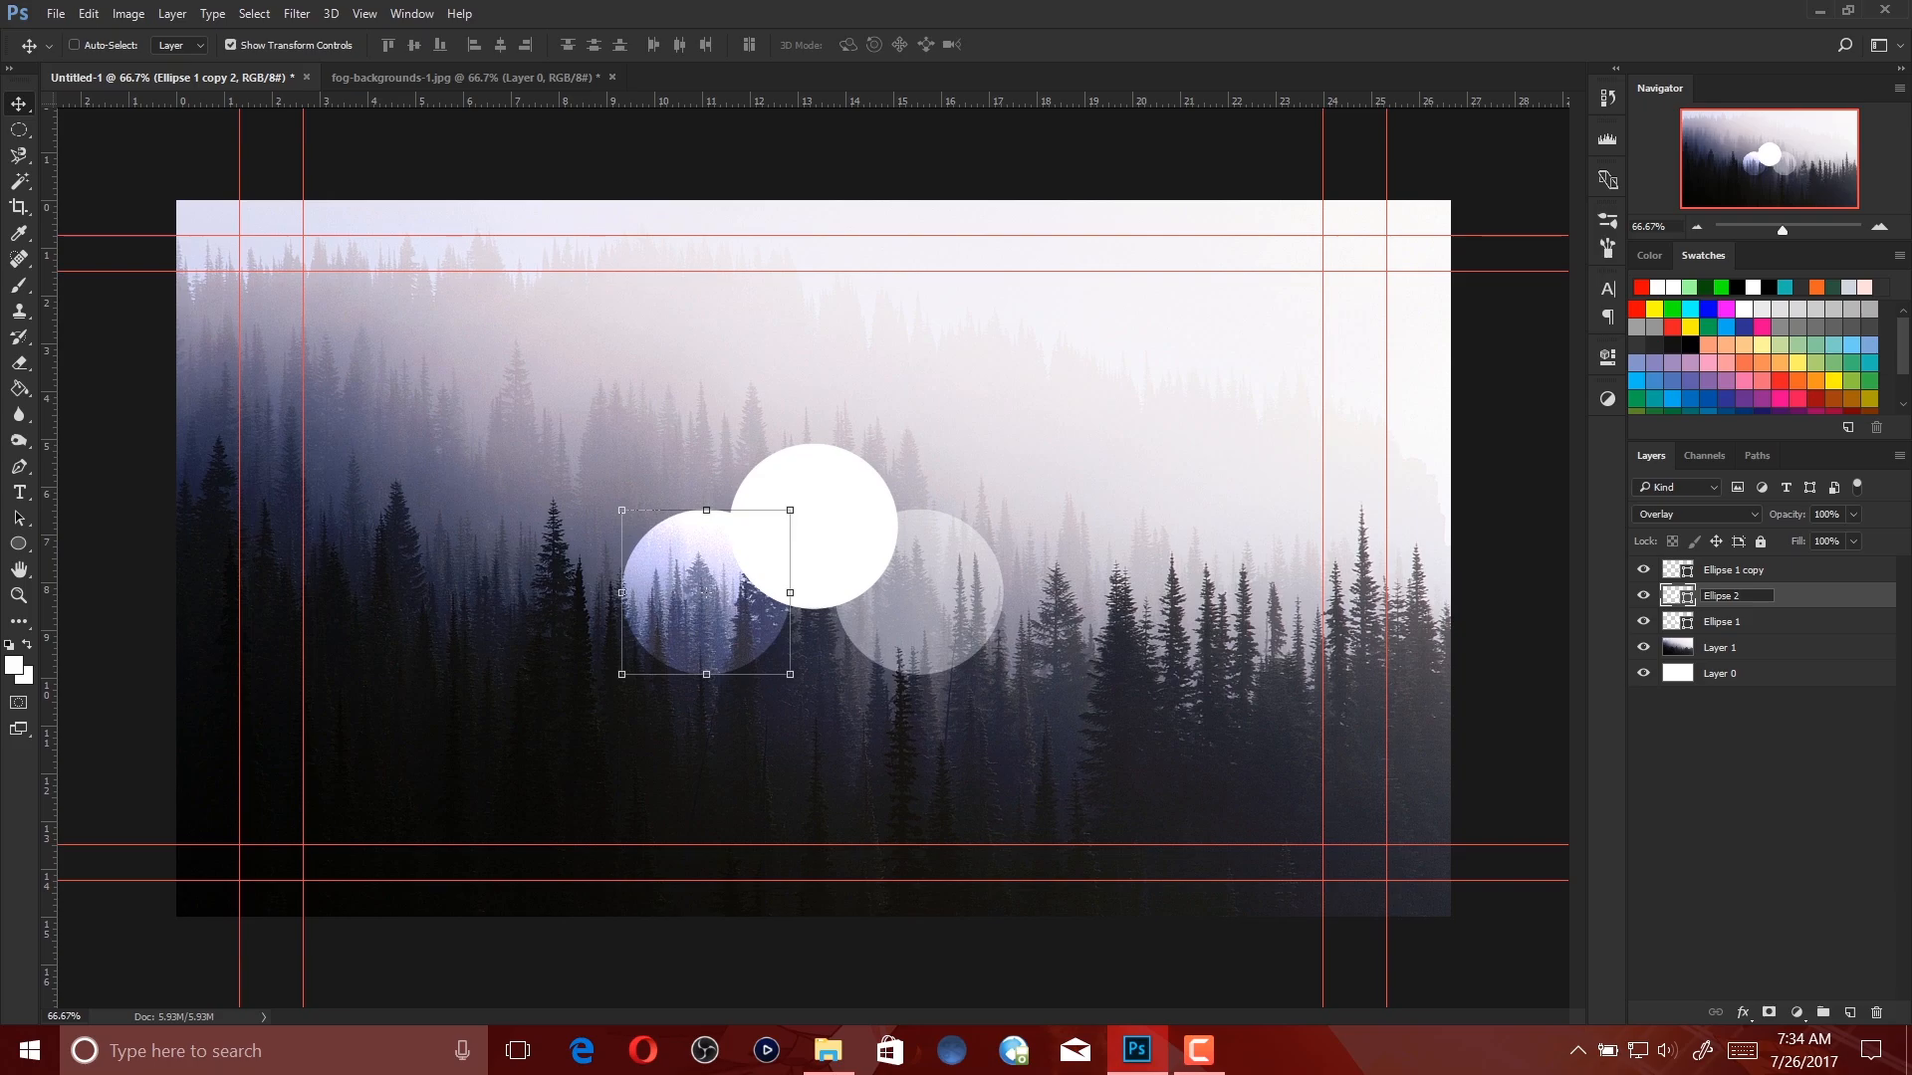
# Rename the layer of the lower-right Soft Light circle to Ellipse 3.
pyautogui.hotkey('shift', 'Tab')
pyautogui.press('End')
pyautogui.press('BackSpace')
pyautogui.press('BackSpace')
pyautogui.press('BackSpace')
pyautogui.press('BackSpace')
pyautogui.press('BackSpace')
pyautogui.press('BackSpace')
pyautogui.press('BackSpace')
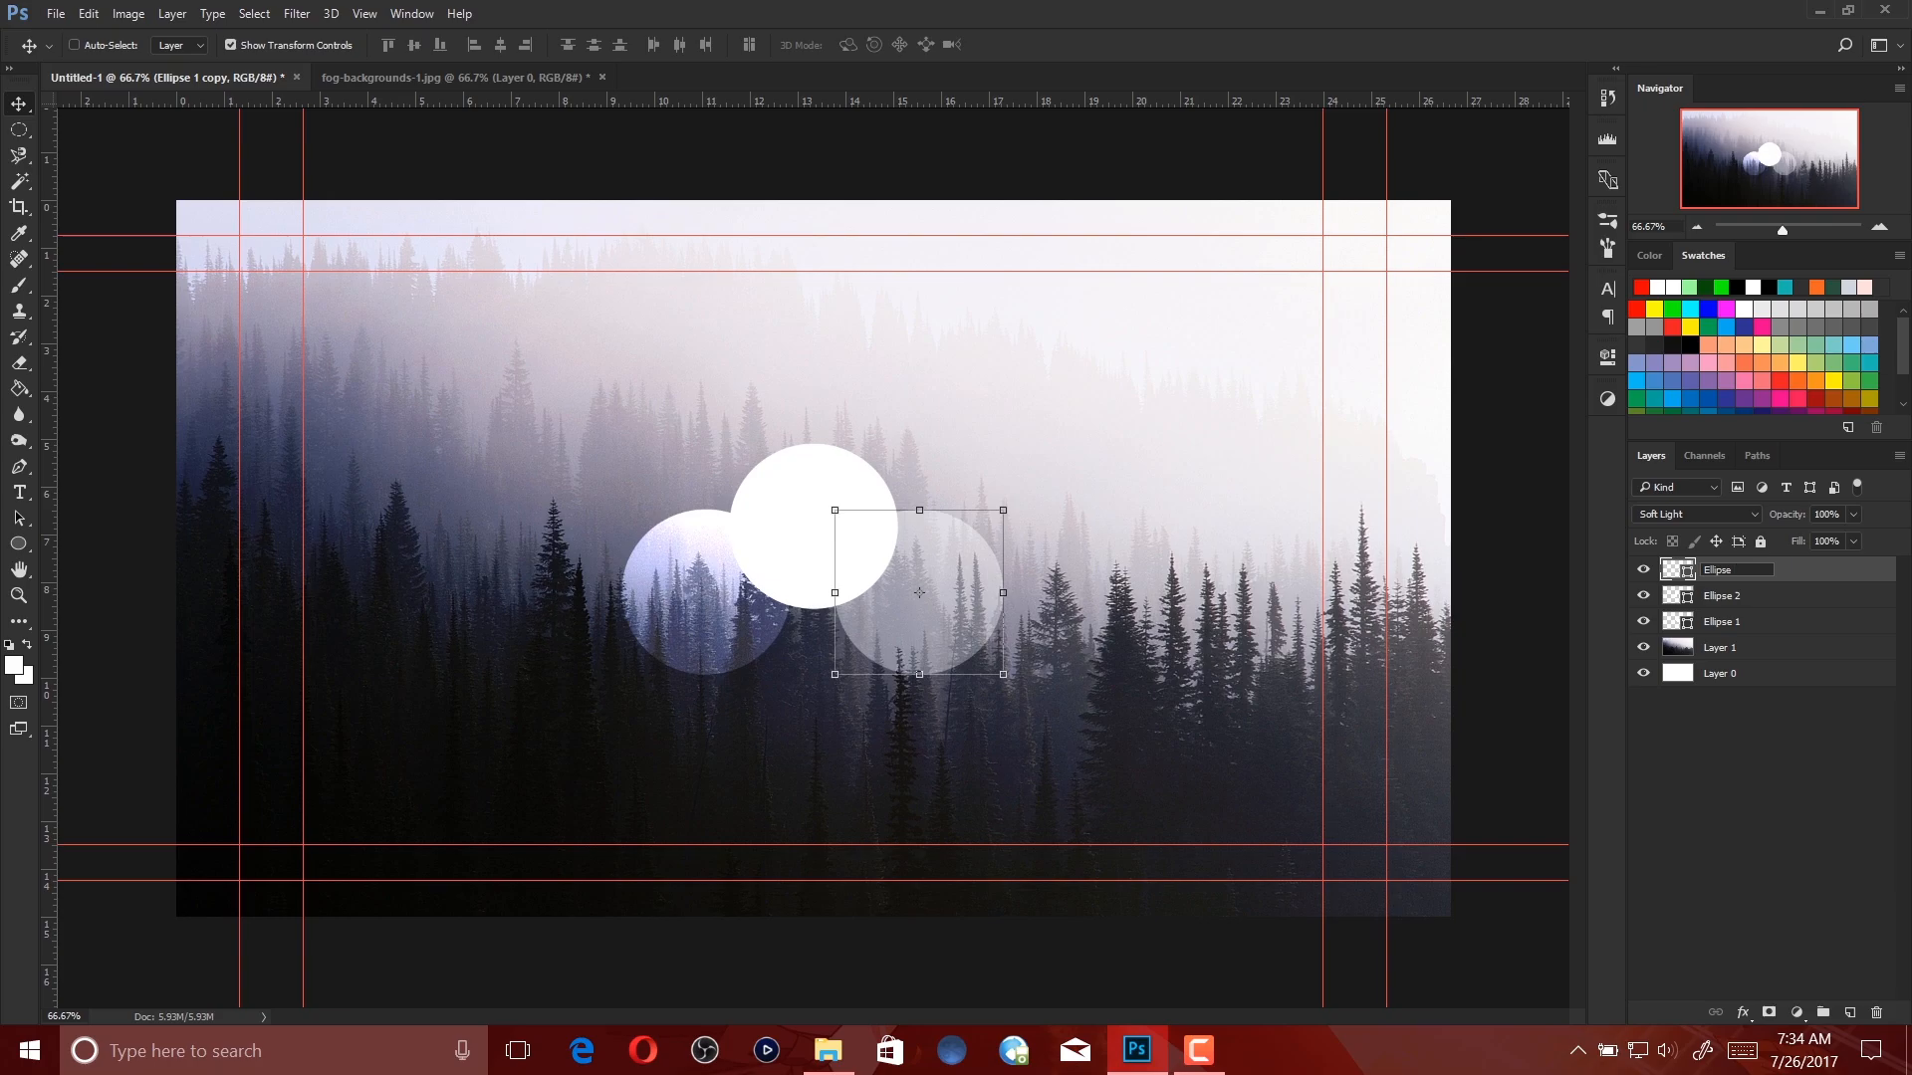
pyautogui.write('3')
pyautogui.press('Return')
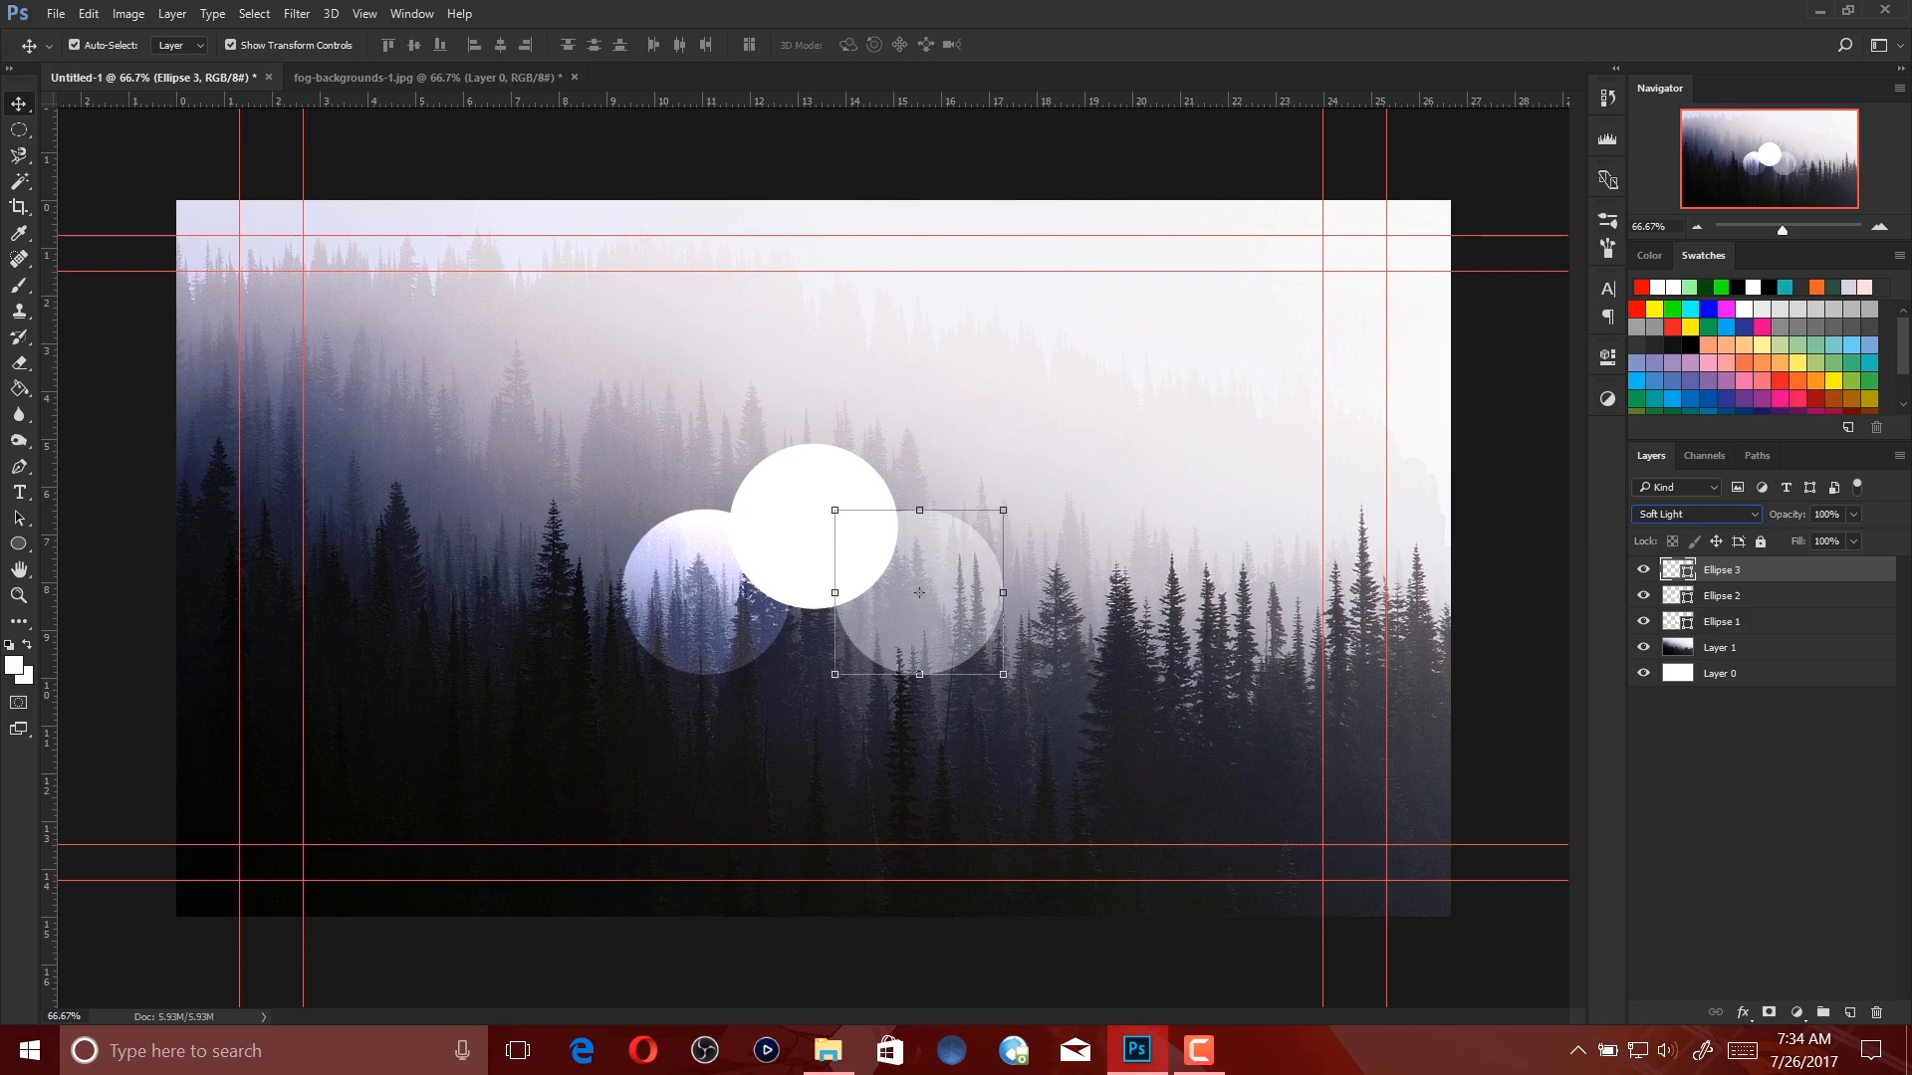
# Reorder the circle layers so Ellipse 1 is uppermost, followed by Ellipse 2 and Ellipse 3, and select Ellipse 1.
pyautogui.keyDown('shift'); pyautogui.click(1722, 595); pyautogui.keyUp('shift')
pyautogui.moveTo(1721, 595); pyautogui.dragTo(1722, 637)
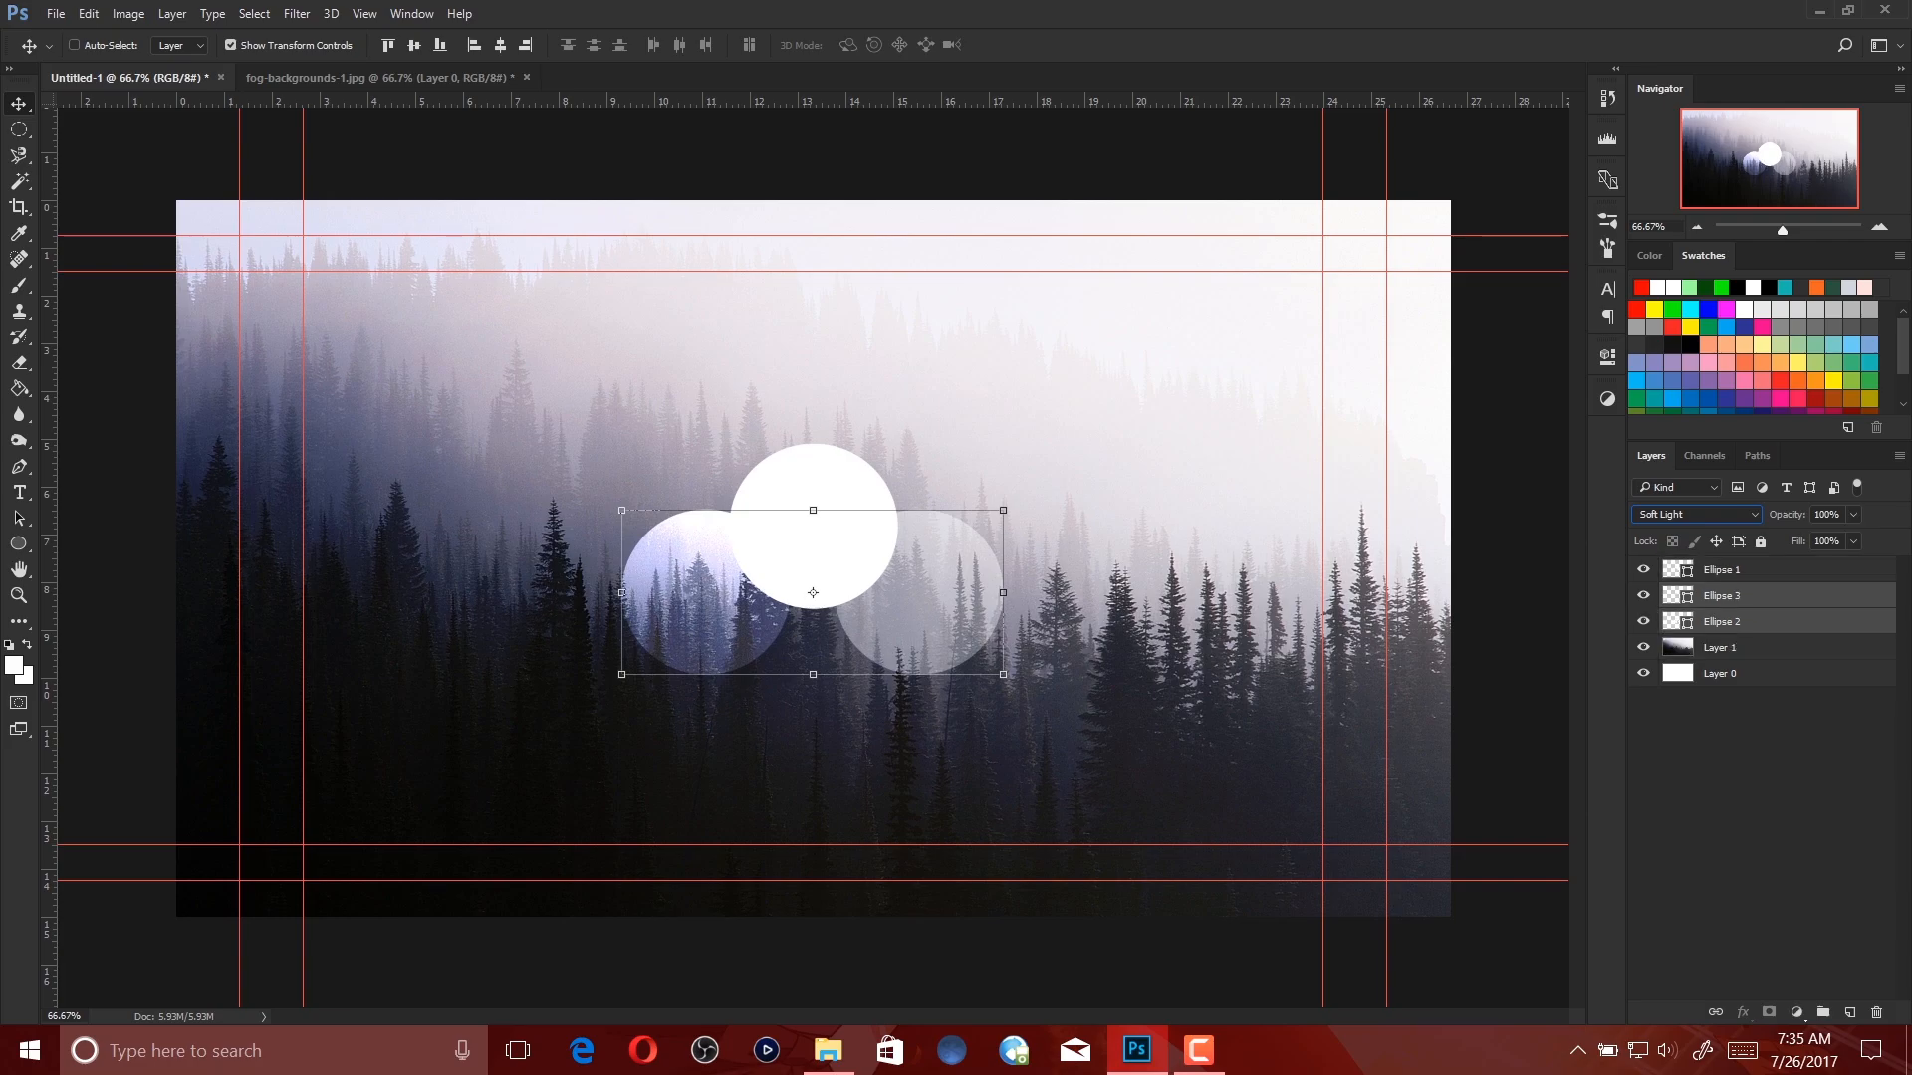
pyautogui.click(1722, 647)
pyautogui.click(1722, 596)
pyautogui.moveTo(1722, 596); pyautogui.dragTo(1722, 633)
pyautogui.click(1722, 569)
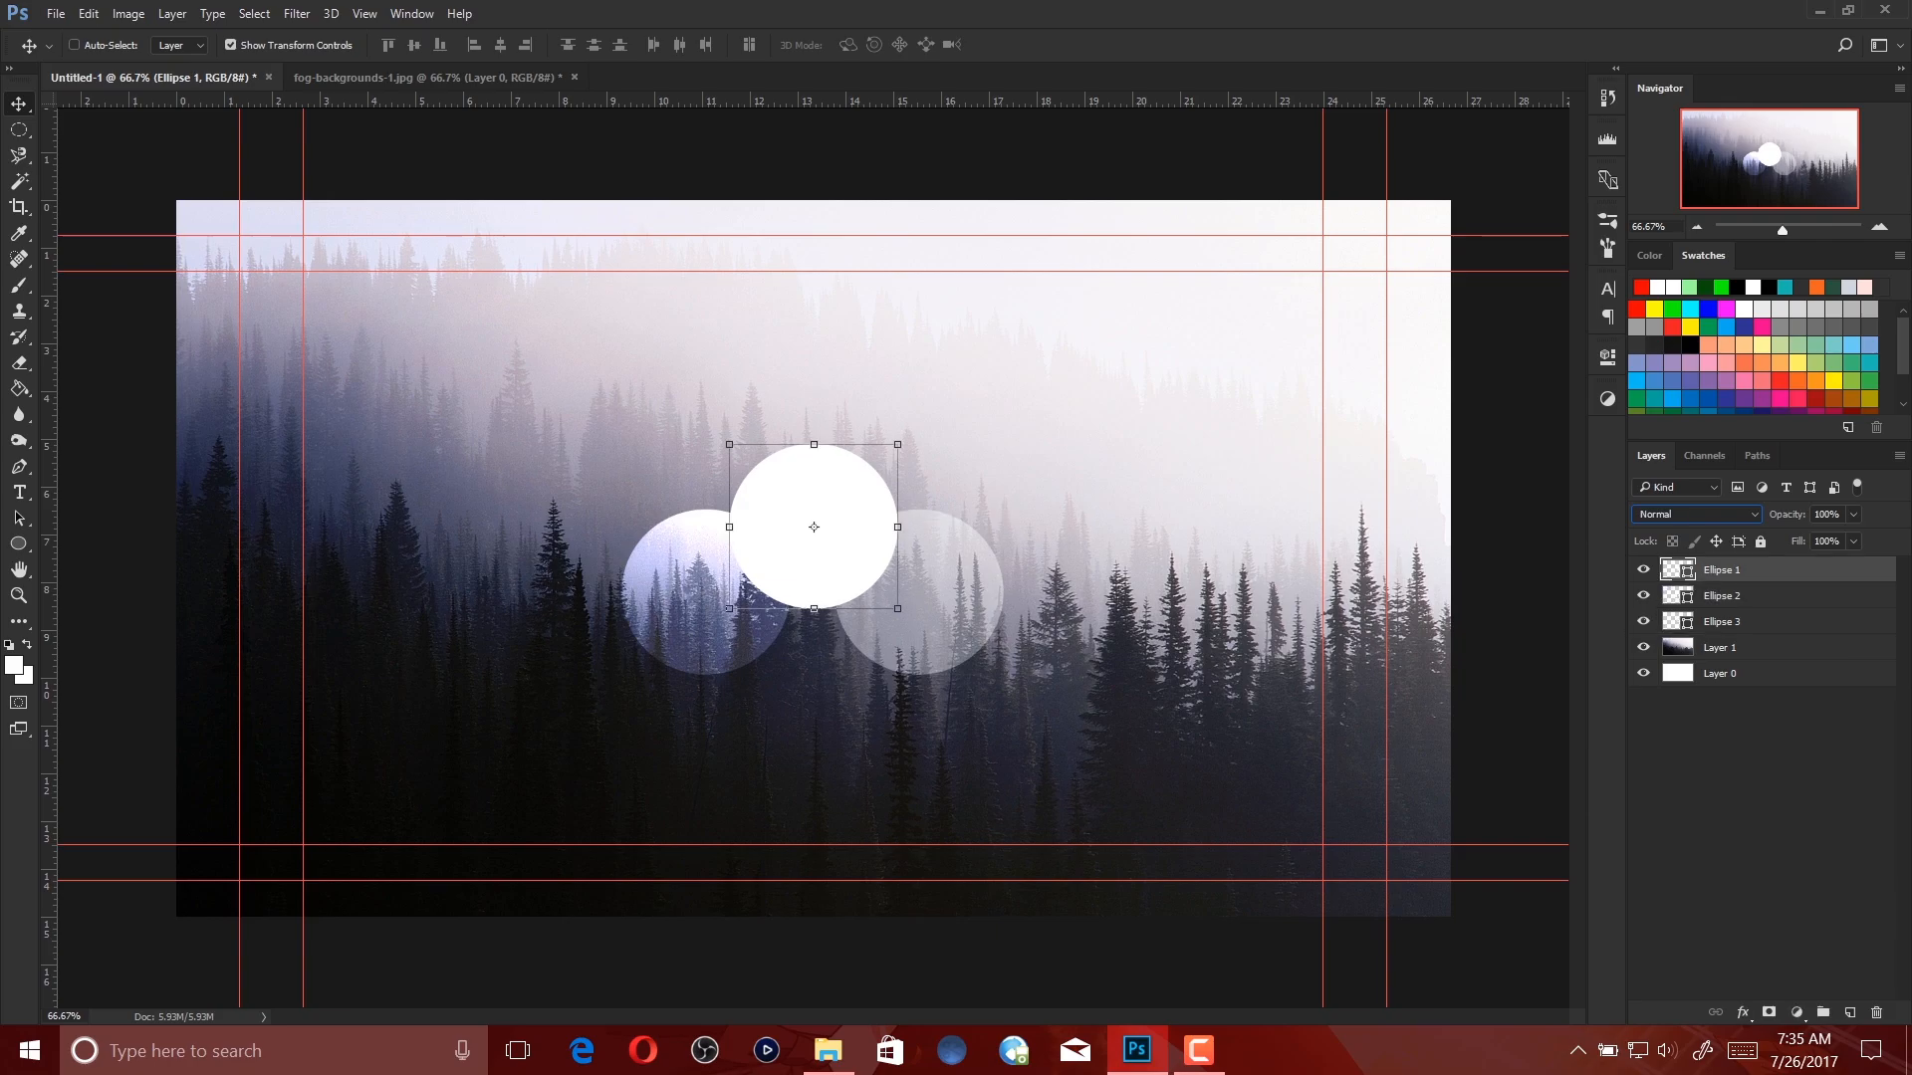
pyautogui.press('Down')
pyautogui.press('Down')
pyautogui.press('Up')
pyautogui.press('Up')
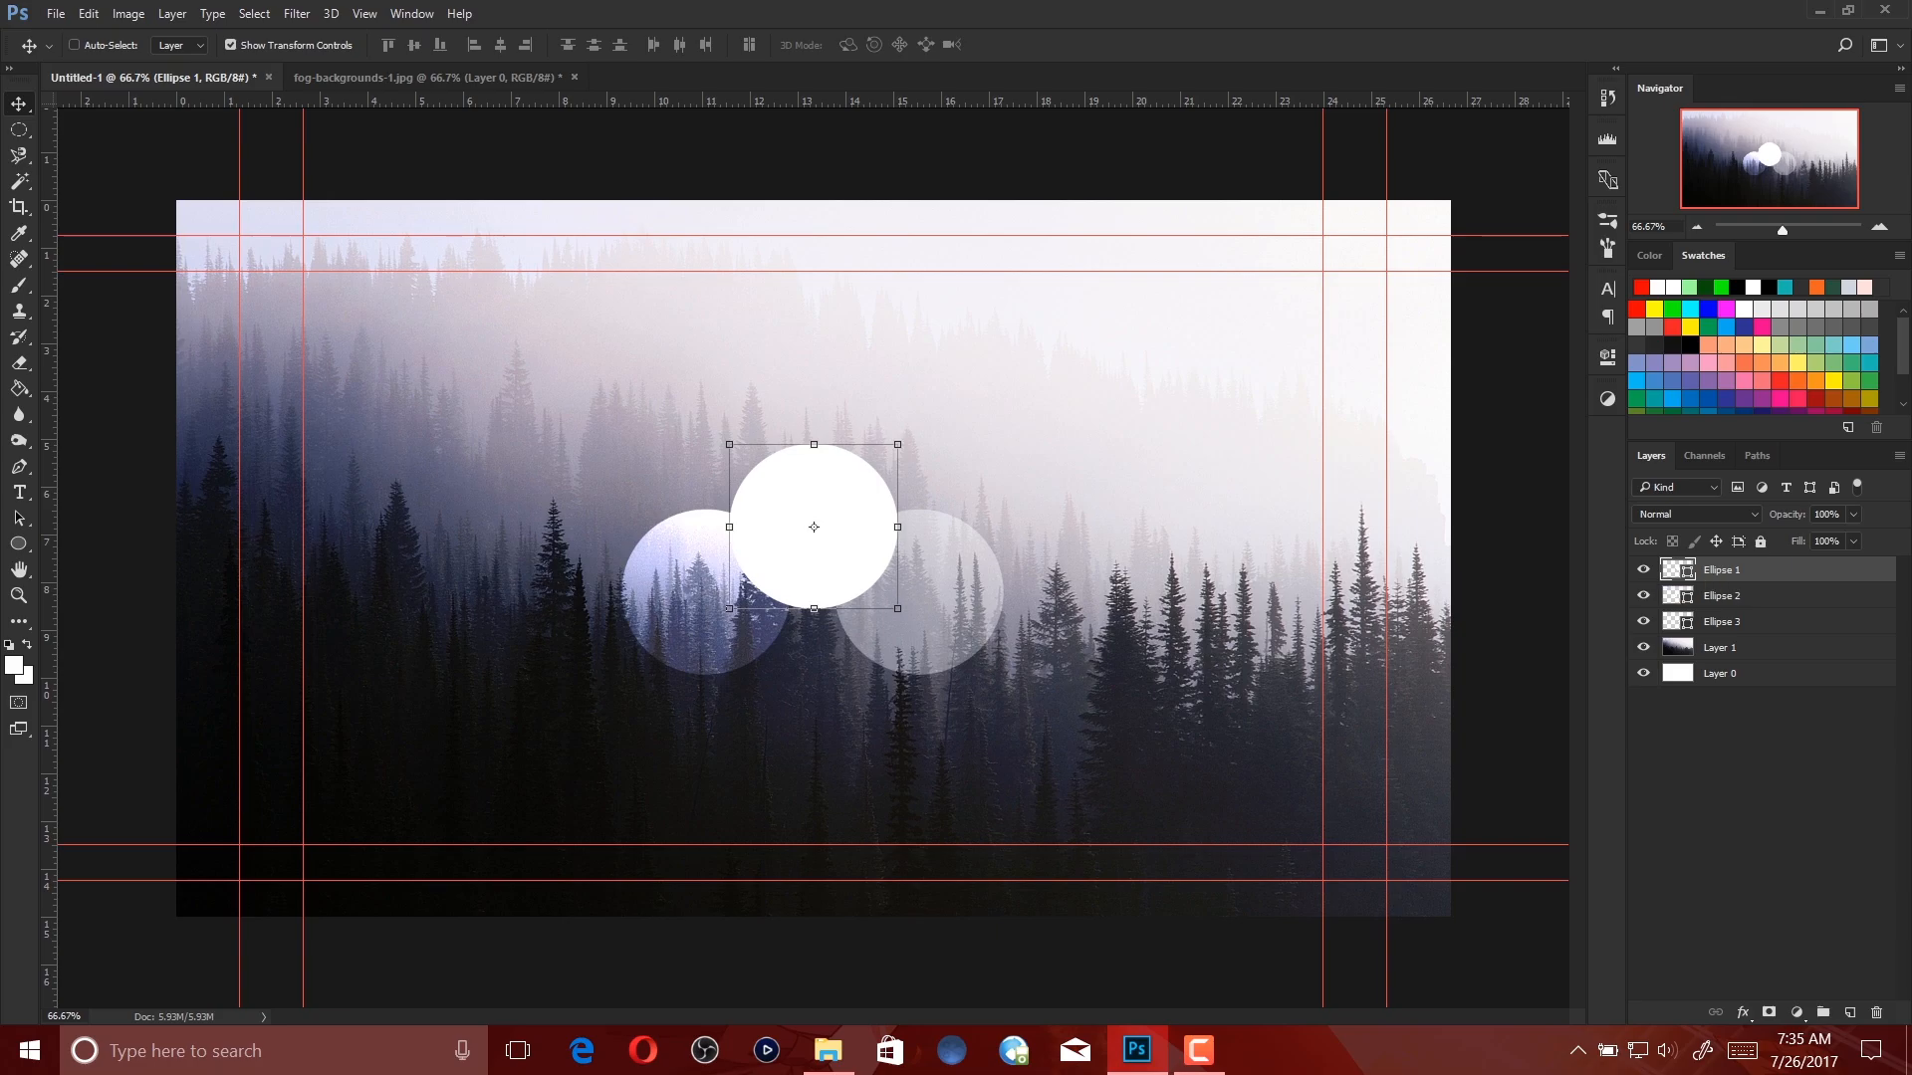
# Open the reference file TUT.psd from the HIPSTER BG TUT folder in File Explorer.
pyautogui.hotkey('ctrl', 'Tab')
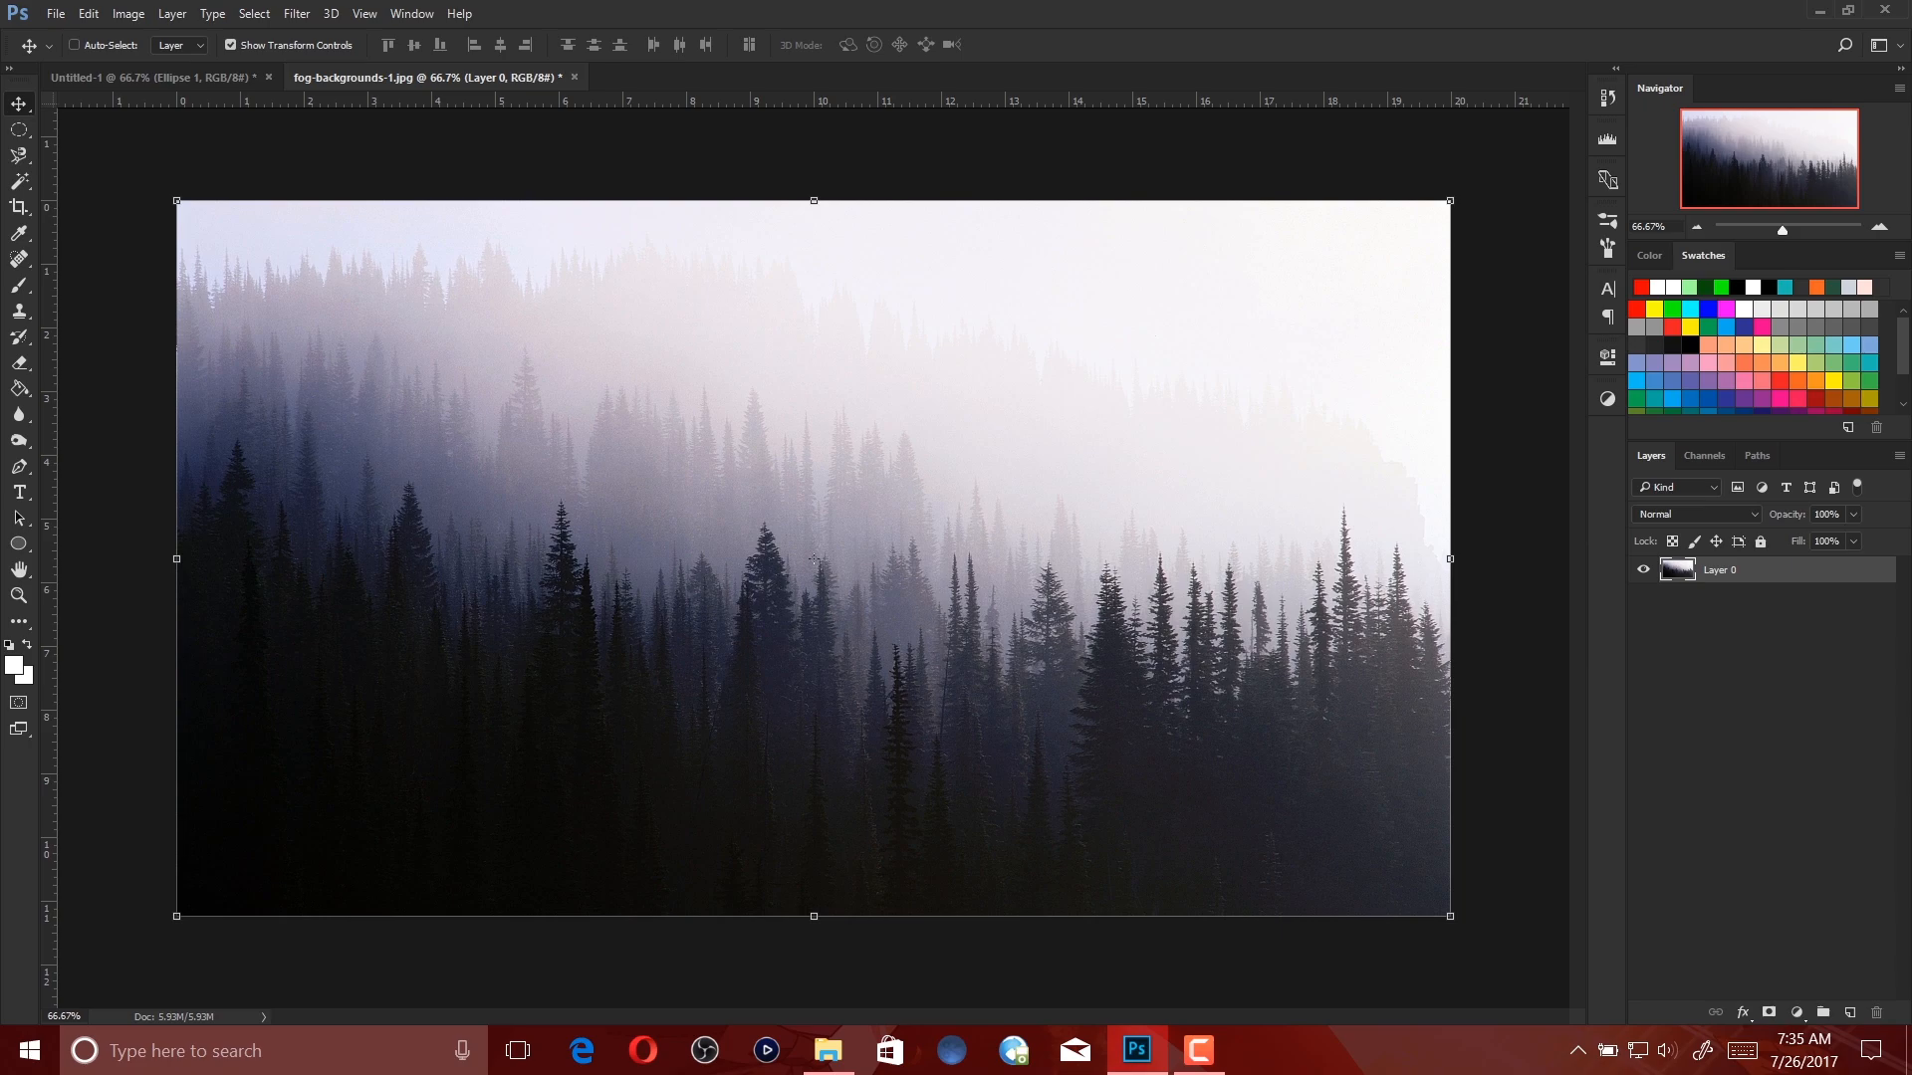
pyautogui.click(827, 1051)
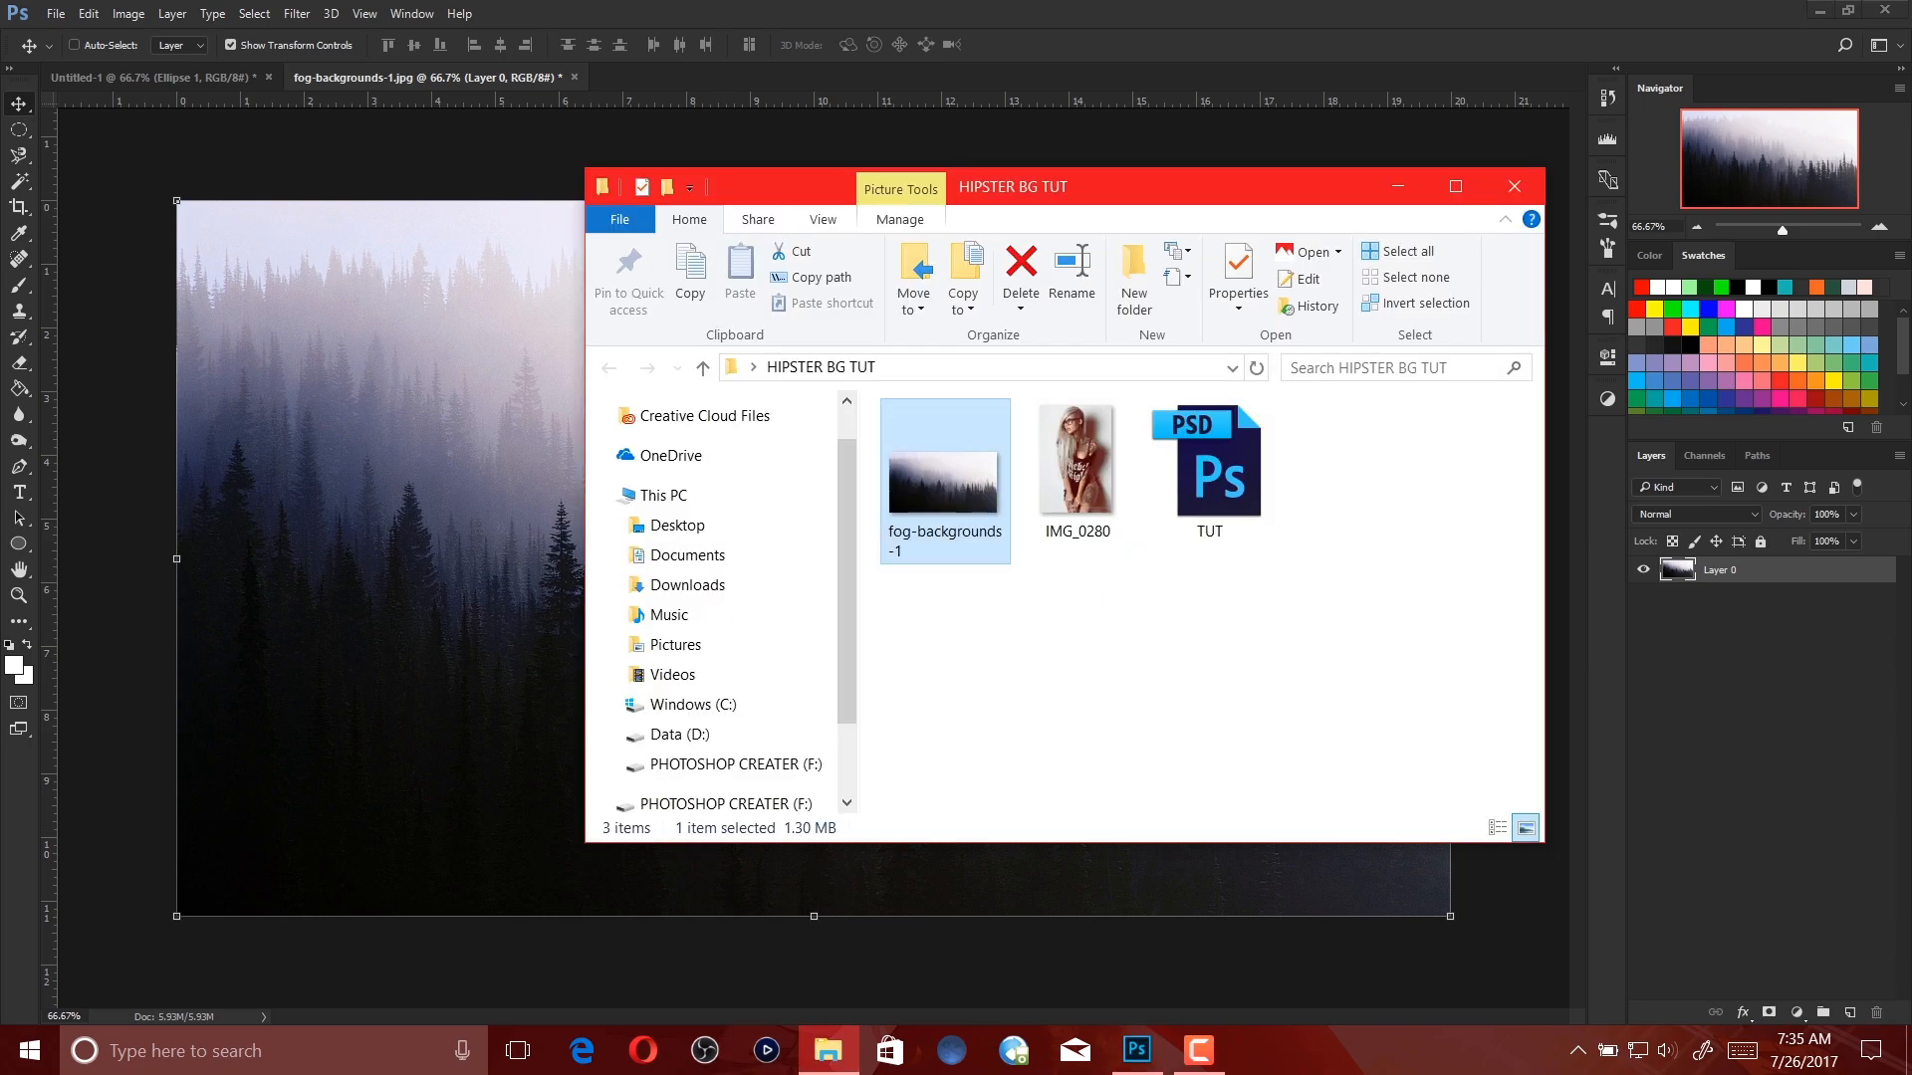
pyautogui.click(1208, 471)
pyautogui.doubleClick(1209, 472)
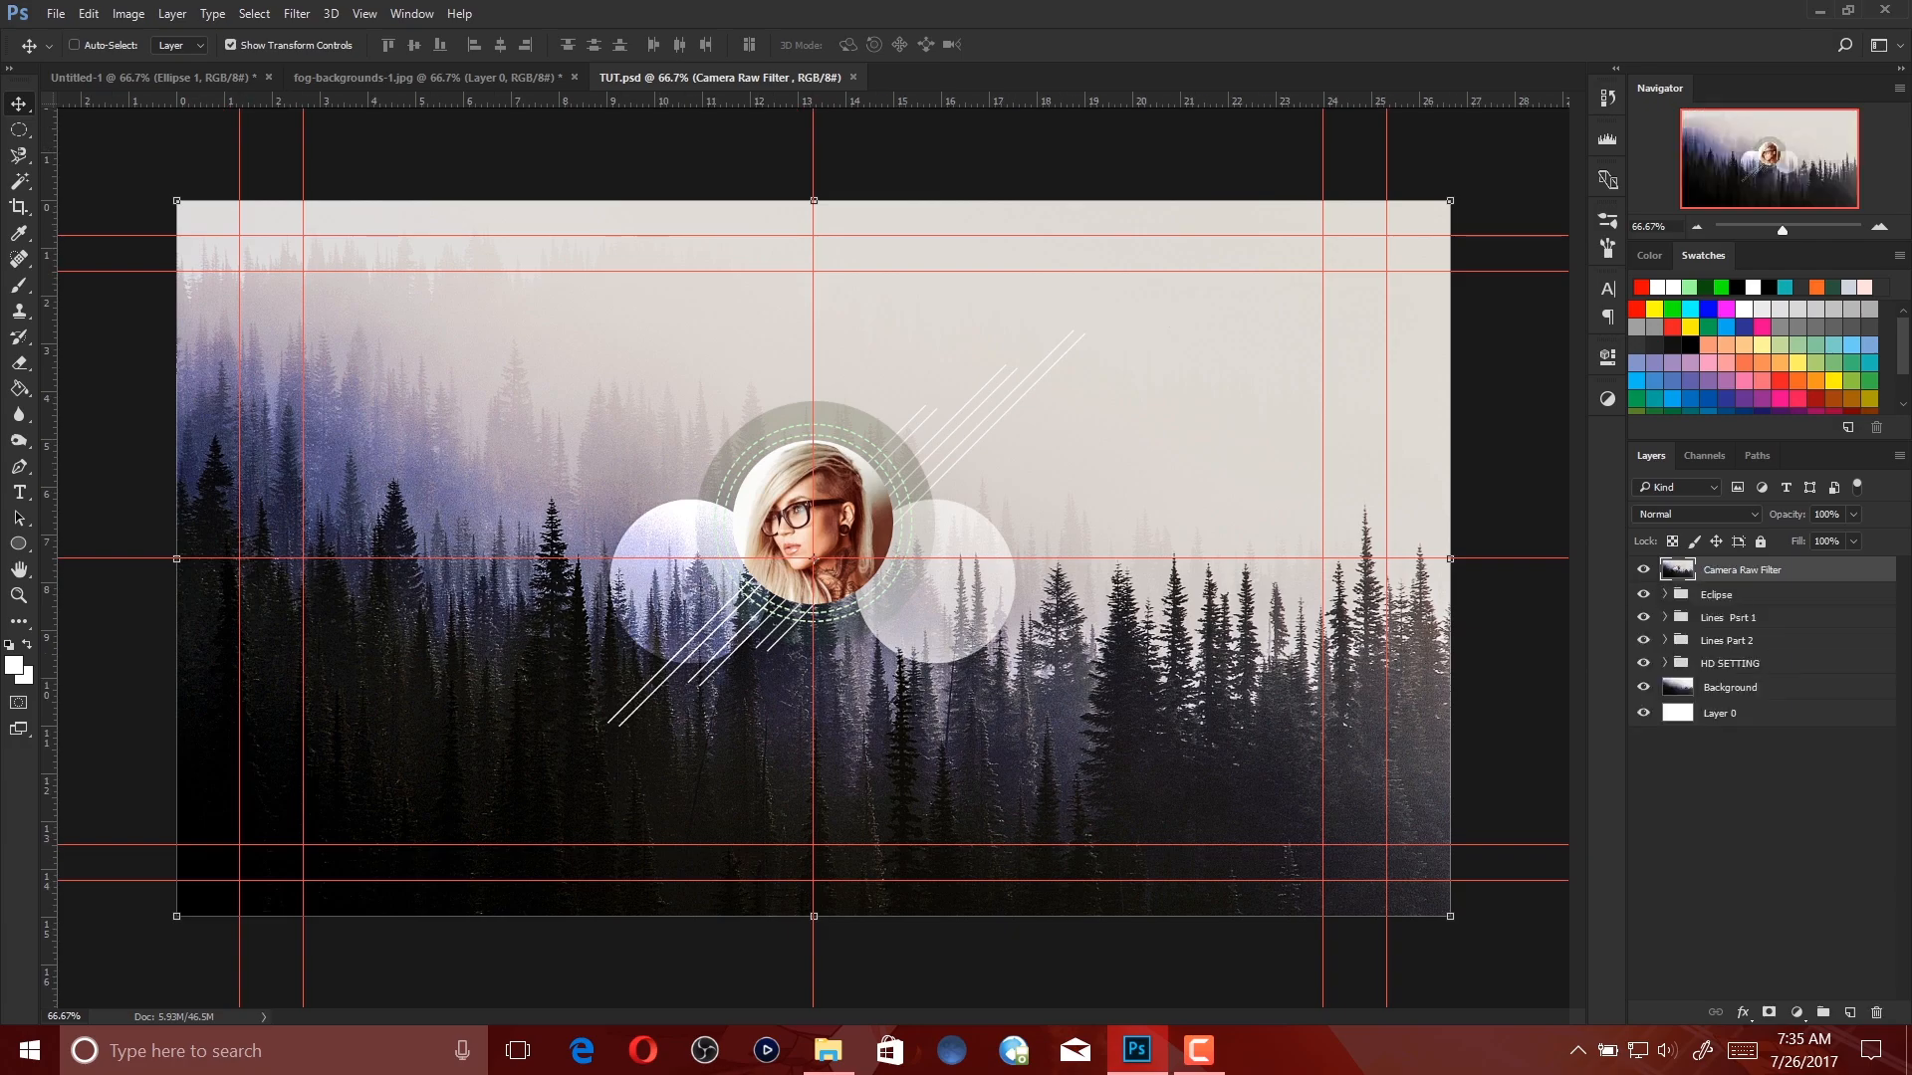
# Place the TUT.psd document right after Untitled-1 and compare the two, ending on Untitled-1.
pyautogui.moveTo(720, 77); pyautogui.dragTo(331, 74)
pyautogui.moveTo(720, 77); pyautogui.dragTo(414, 77)
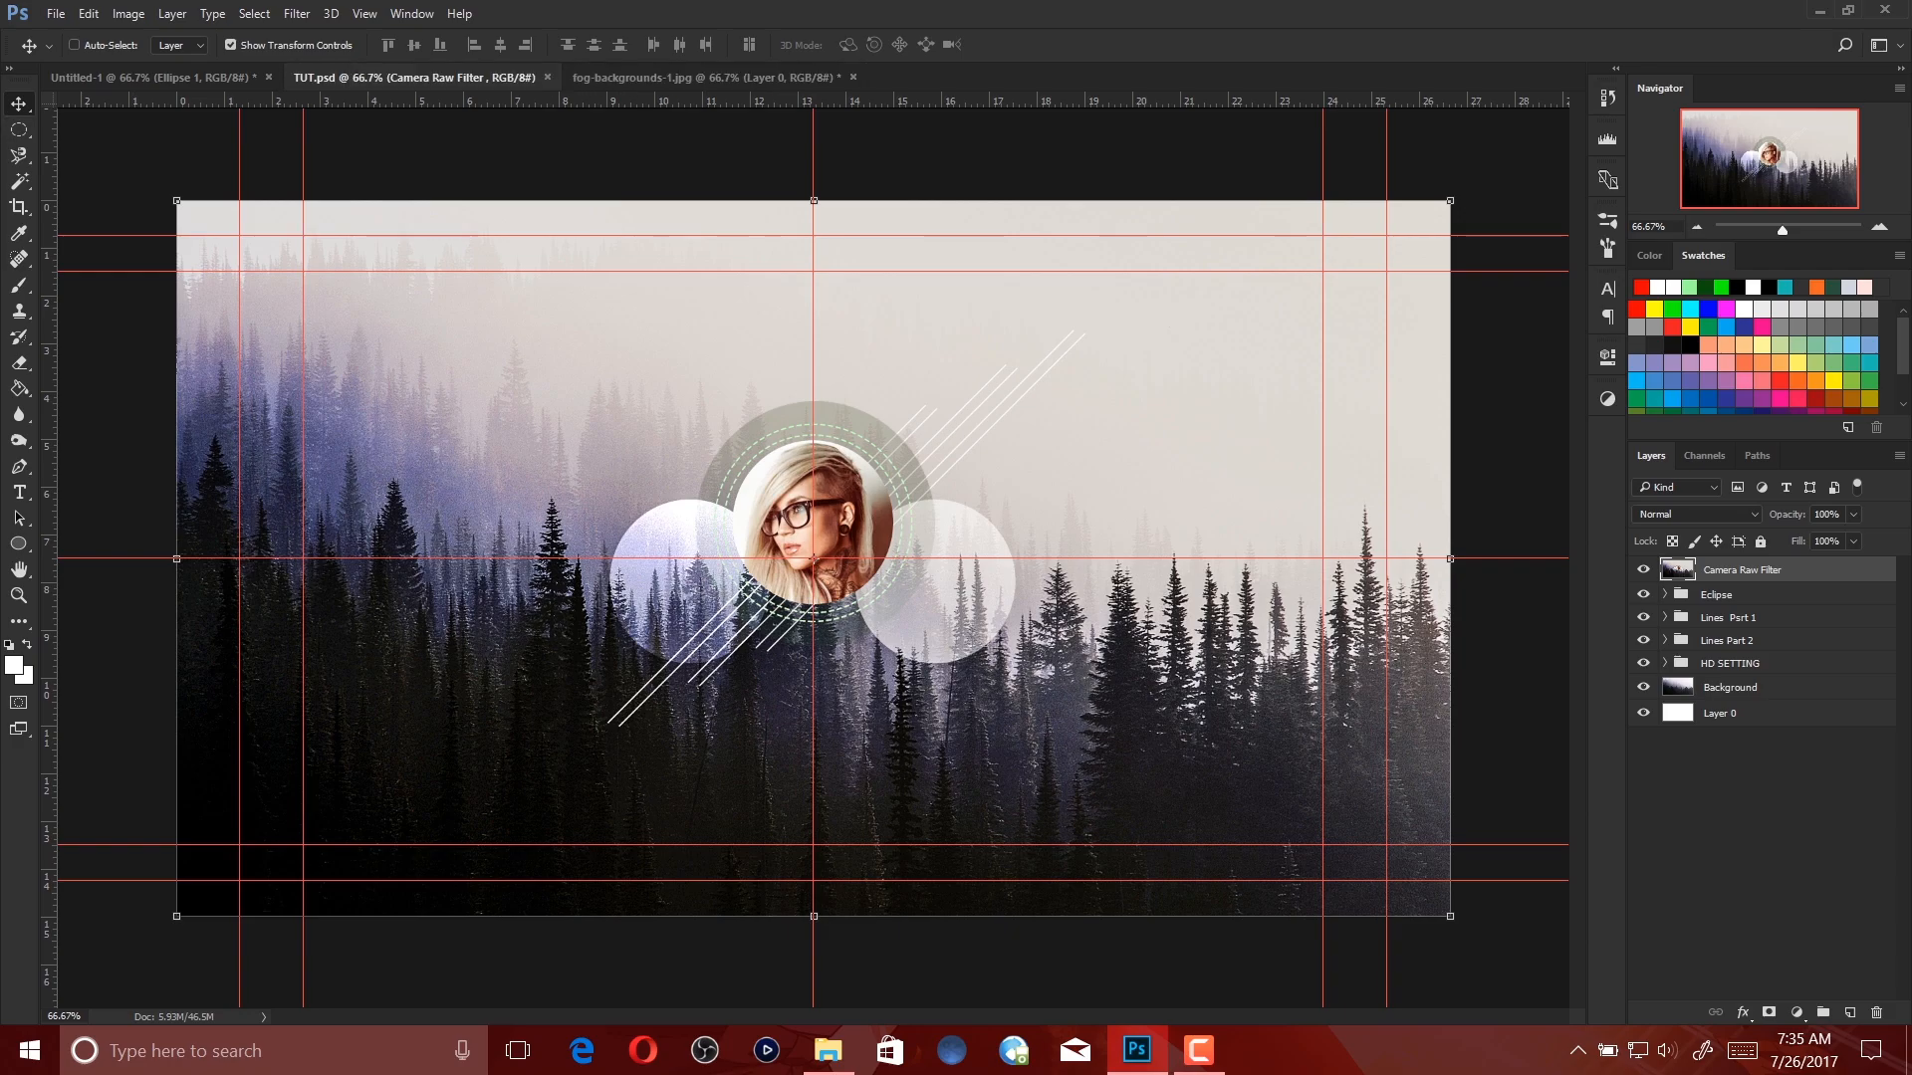
pyautogui.click(152, 77)
pyautogui.hotkey('ctrl', 'Tab')
pyautogui.hotkey('ctrl', 'shift', 'Tab')
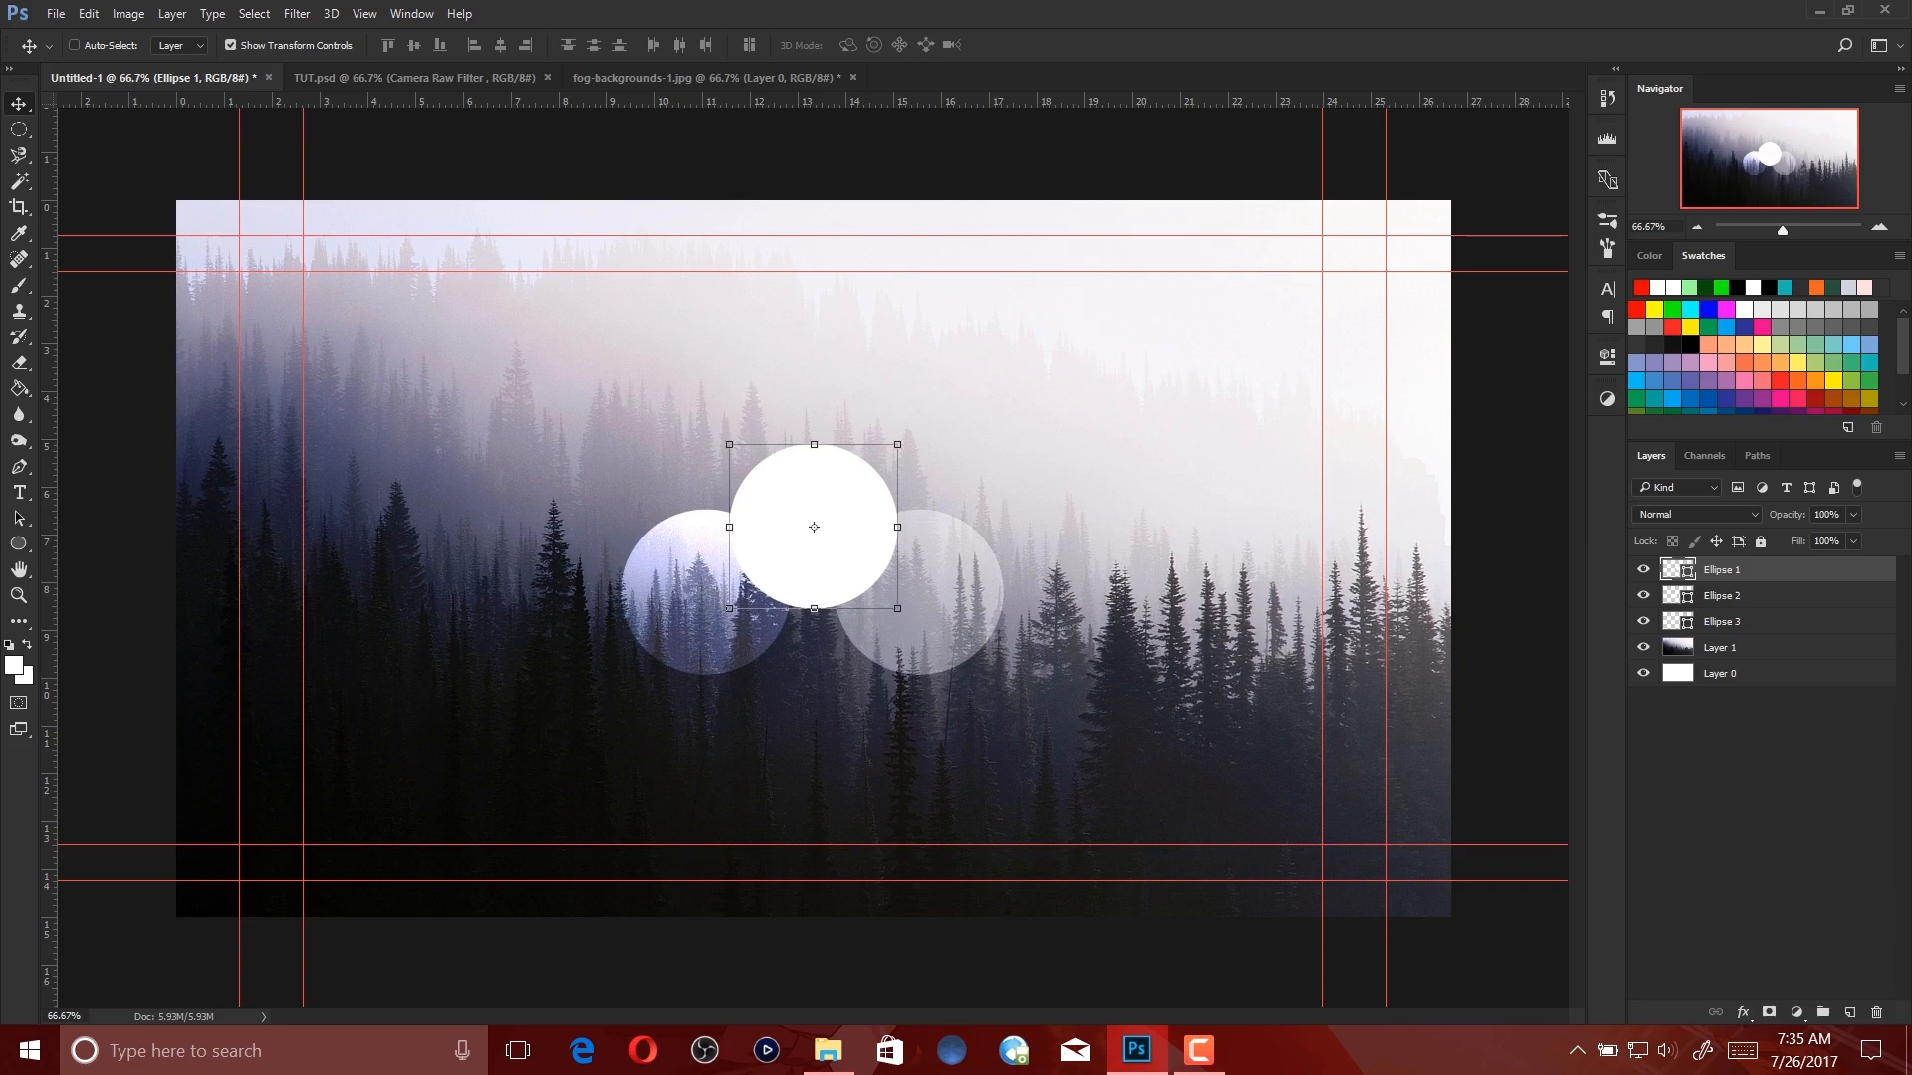
# Rename the Ellipse 2 layer to Eclipse 2.
pyautogui.doubleClick(1721, 595)
pyautogui.click(1719, 595)
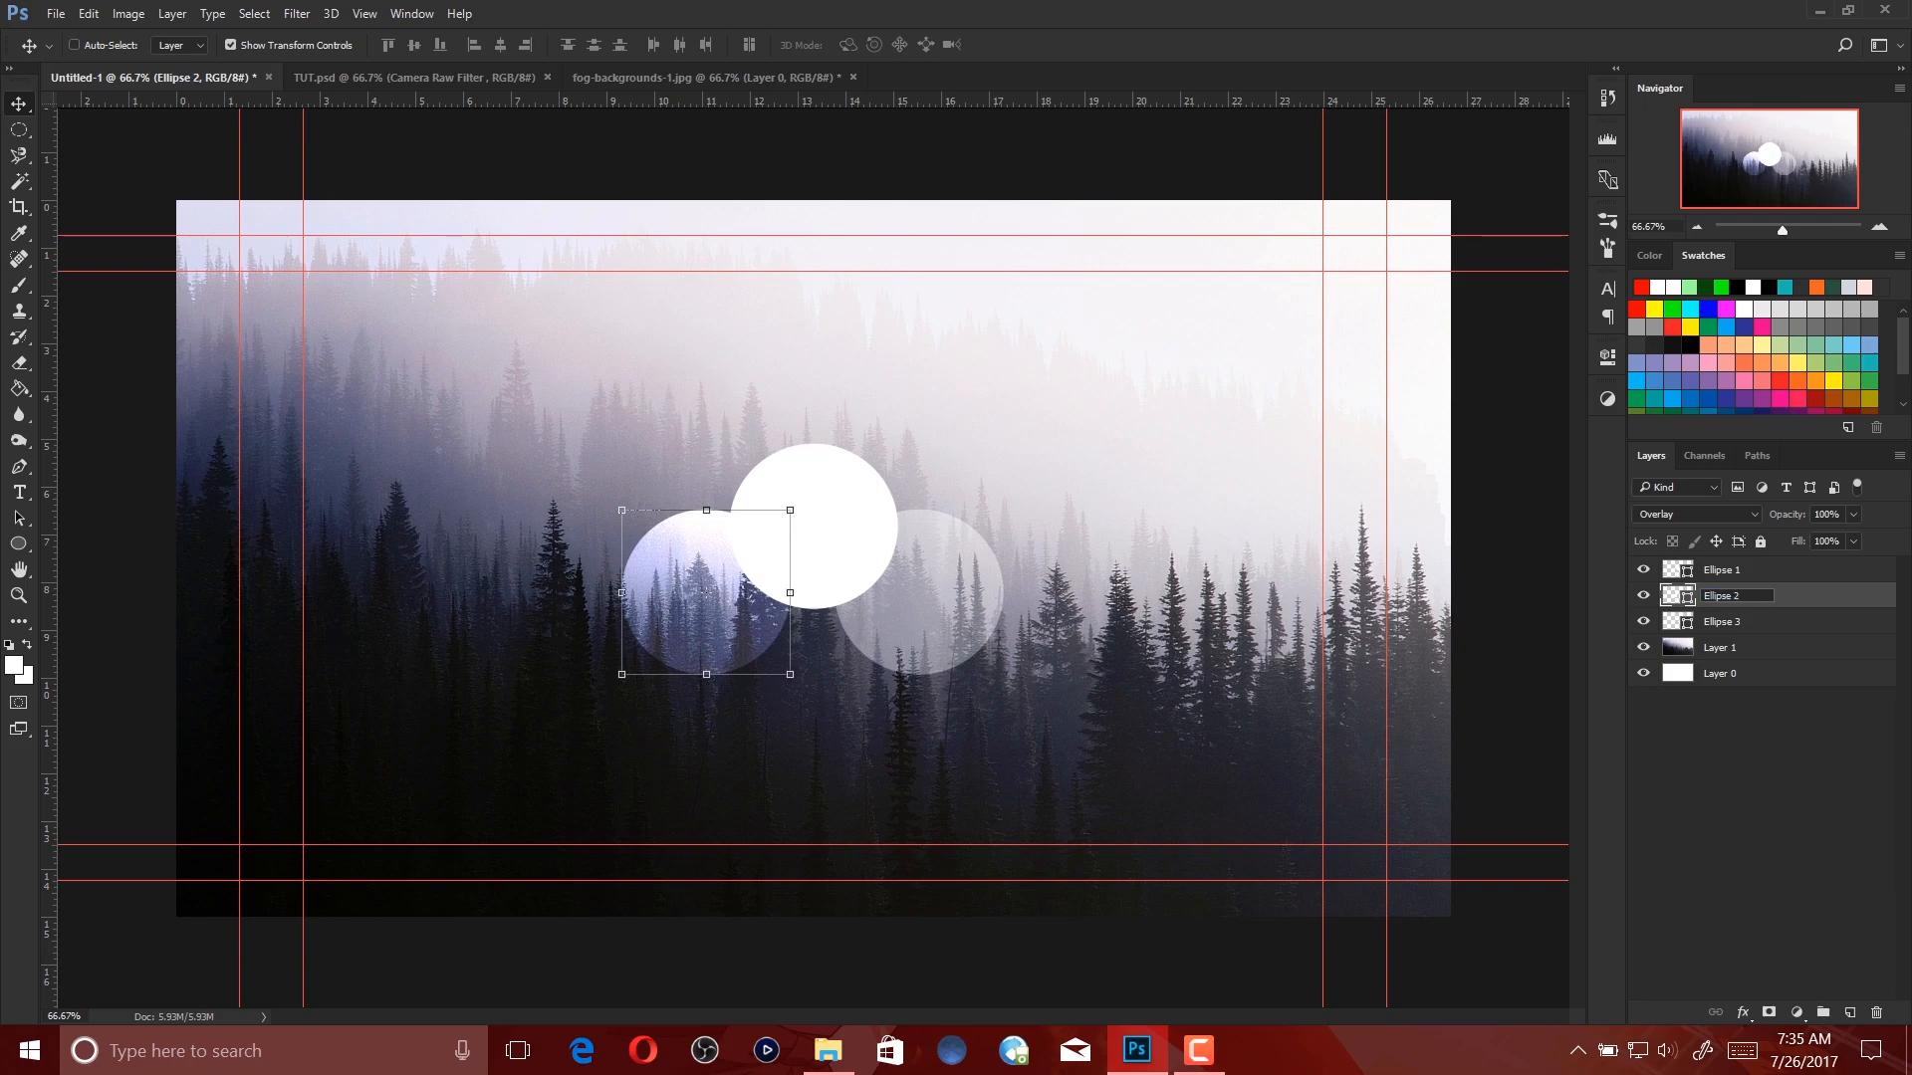
pyautogui.doubleClick(1718, 595)
pyautogui.rightClick(1722, 594)
pyautogui.click(1494, 684)
pyautogui.press('Return')
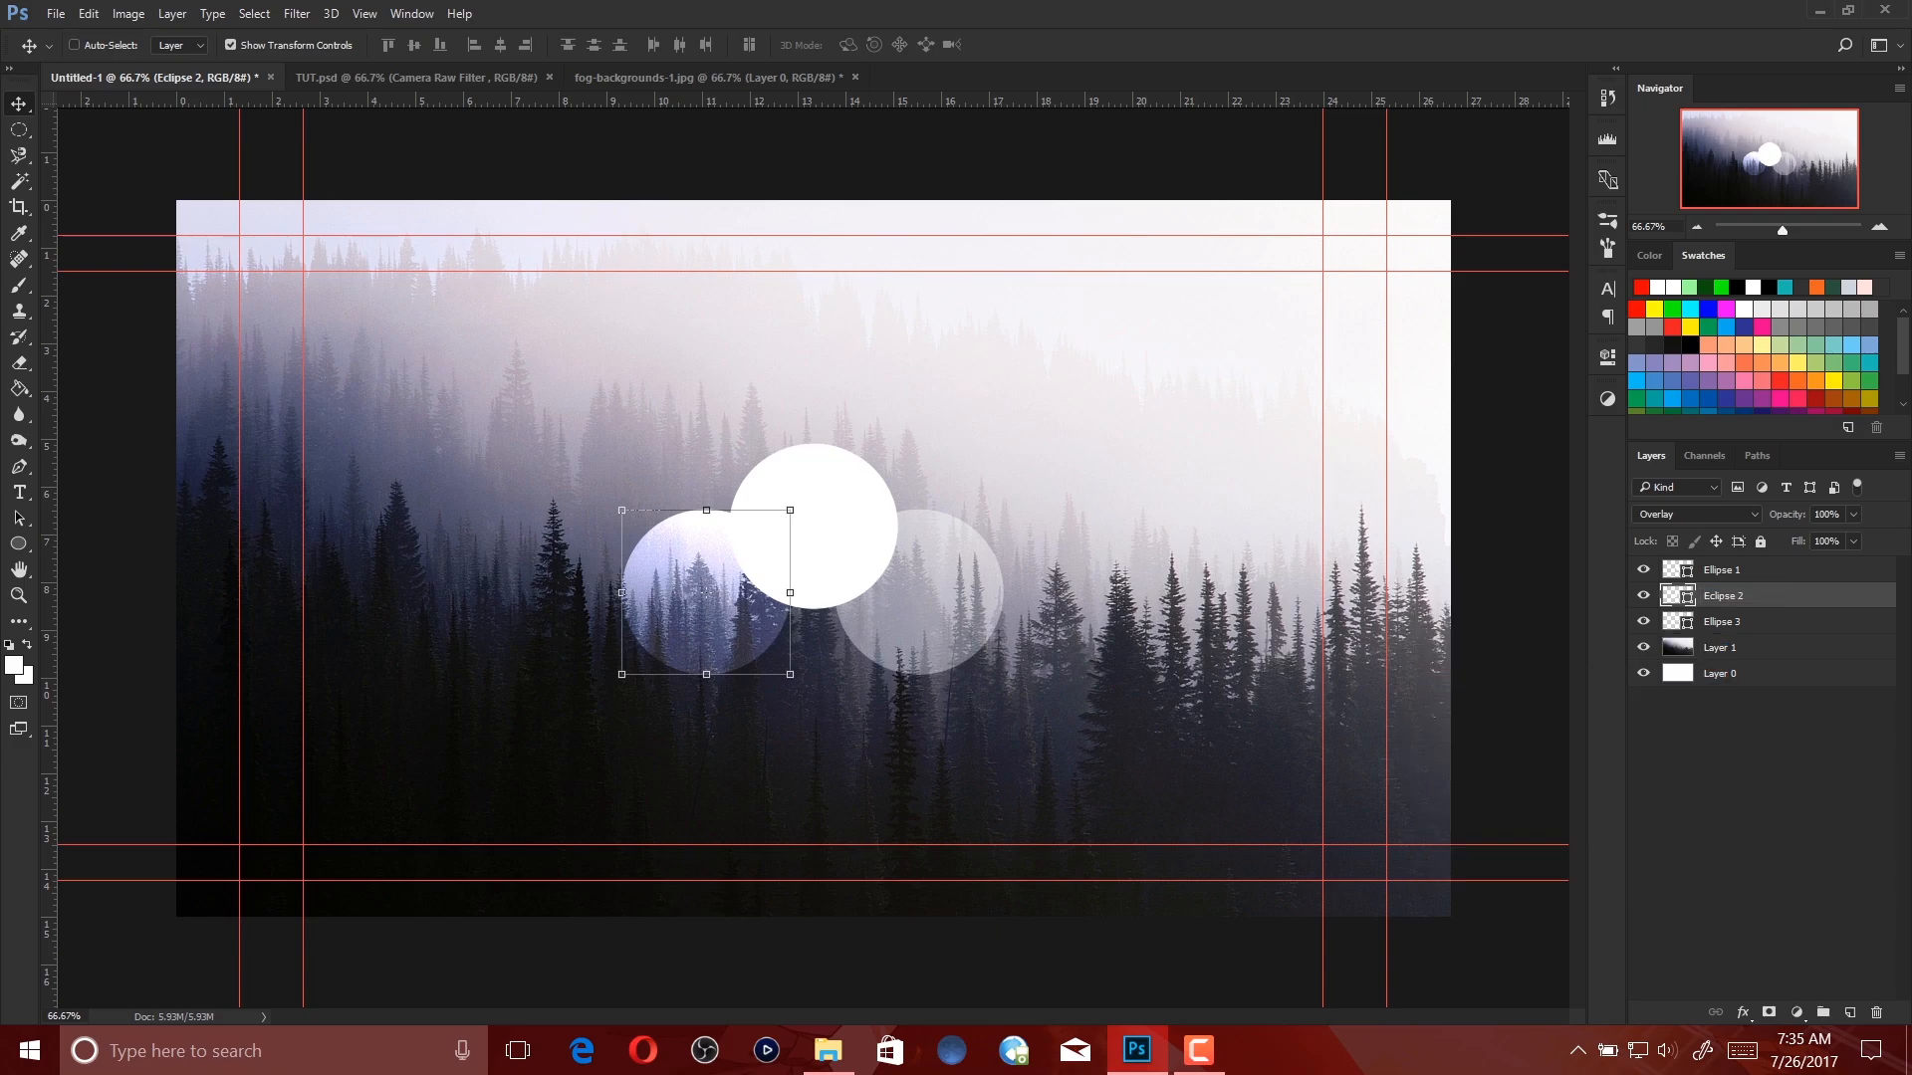
# Group the three circle layers, name the group Eclipse, and check it by toggling its visibility.
pyautogui.keyDown('ctrl'); pyautogui.click(814, 527); pyautogui.keyUp('ctrl')
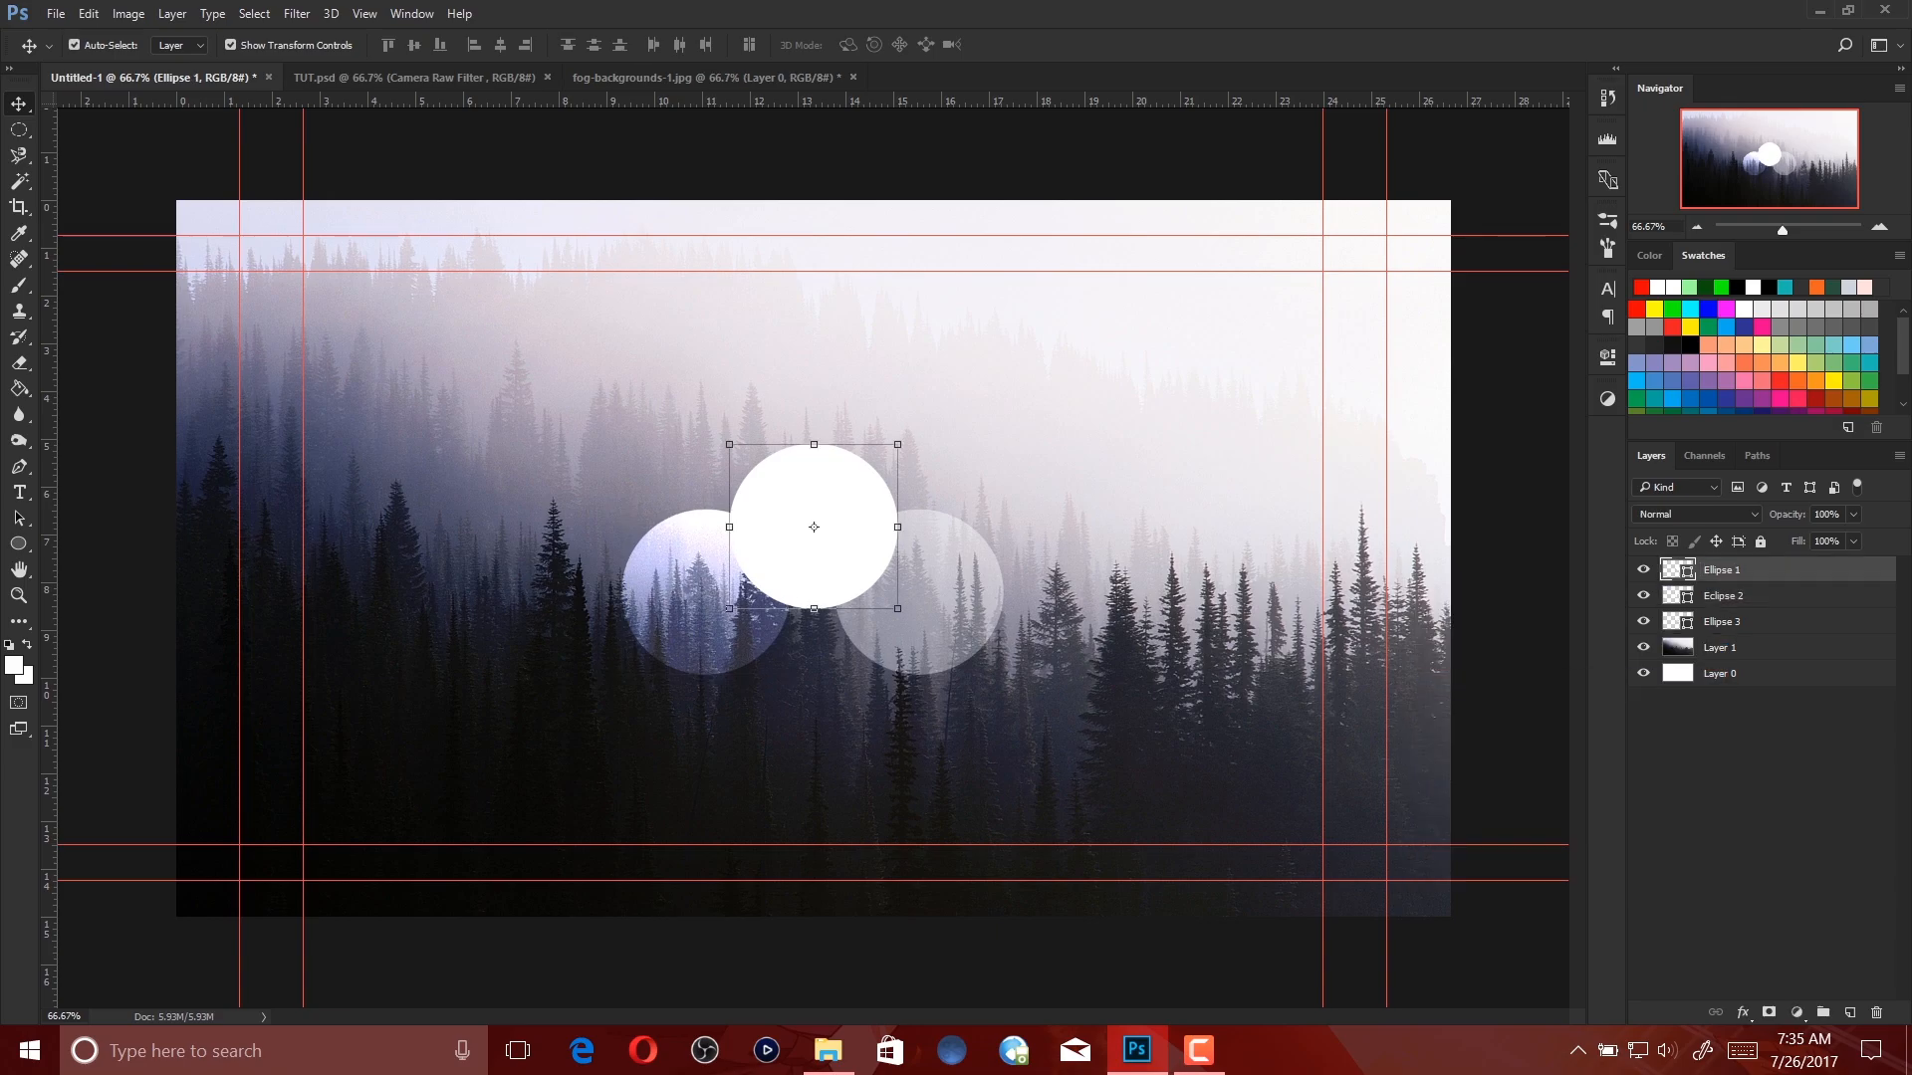
pyautogui.keyDown('ctrl'); pyautogui.click(1723, 595); pyautogui.keyUp('ctrl')
pyautogui.keyDown('ctrl'); pyautogui.click(1723, 622); pyautogui.keyUp('ctrl')
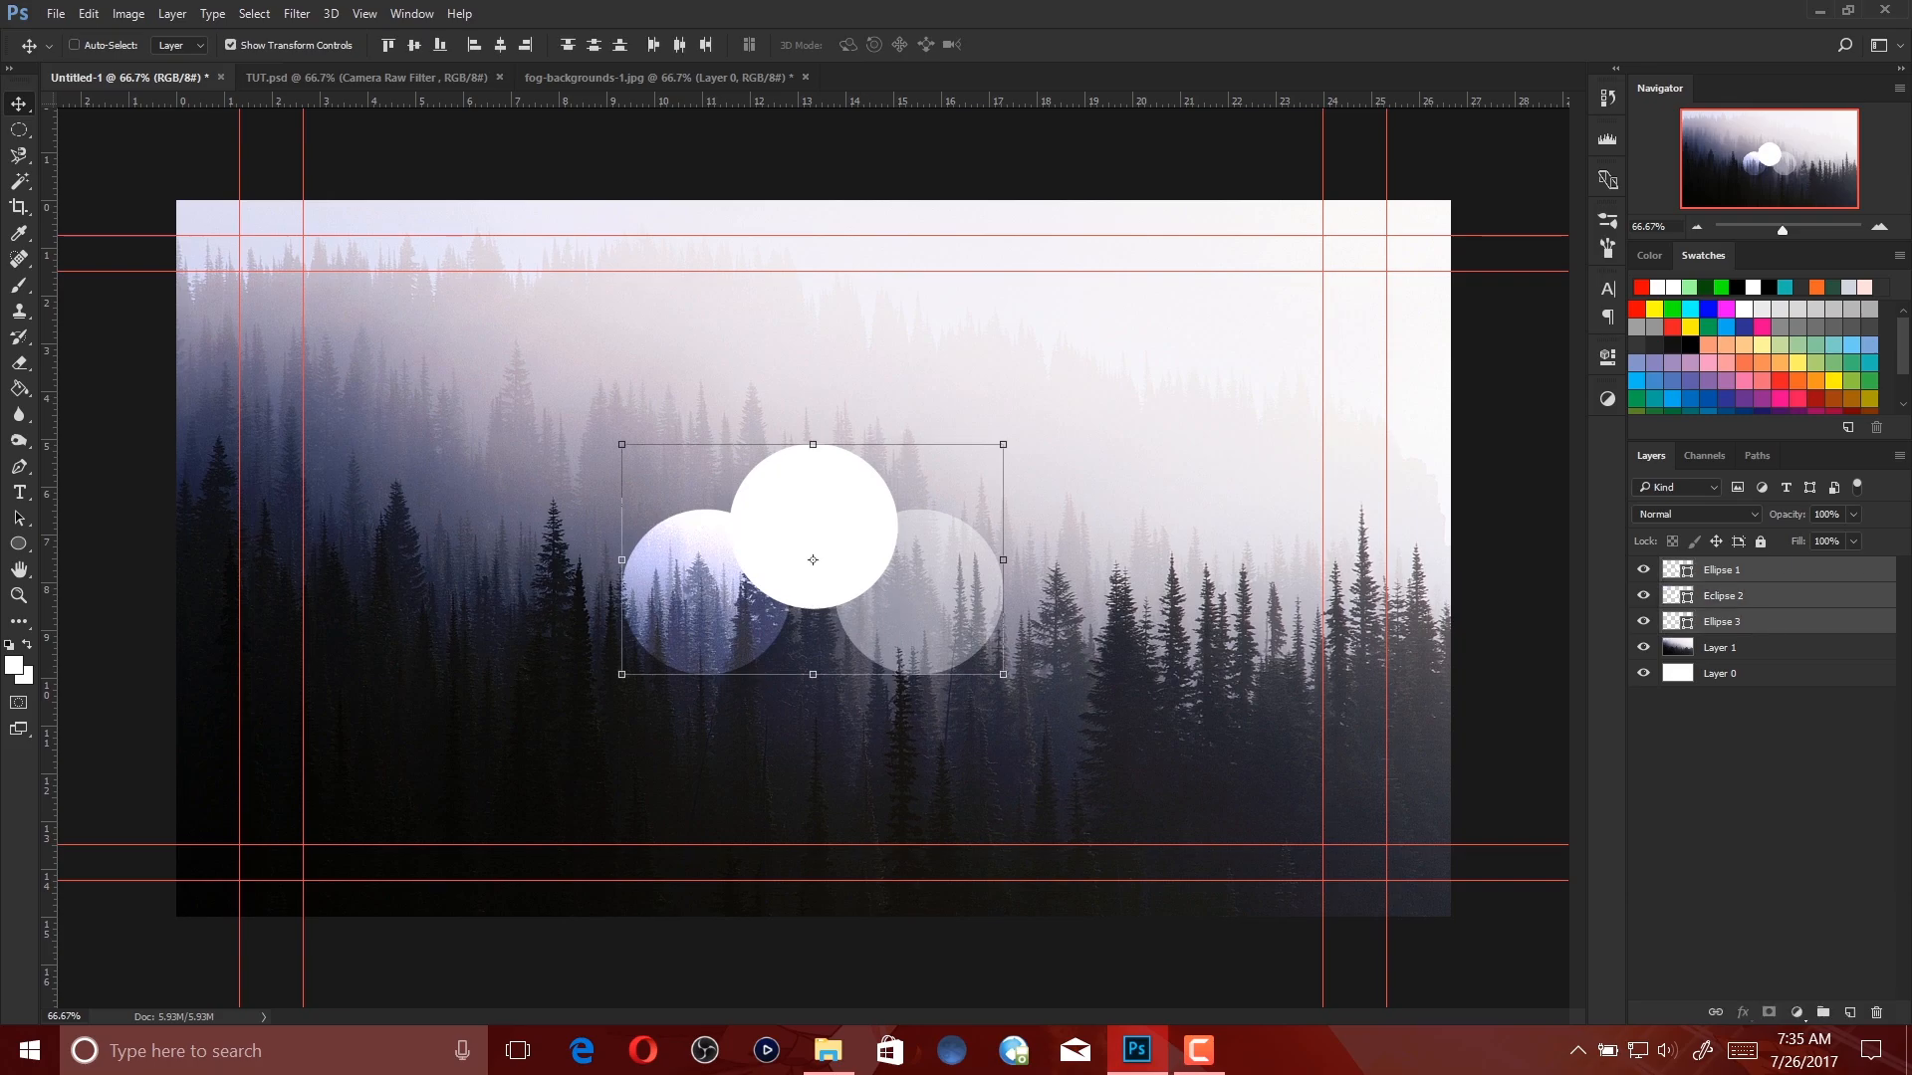
pyautogui.hotkey('ctrl', 'g')
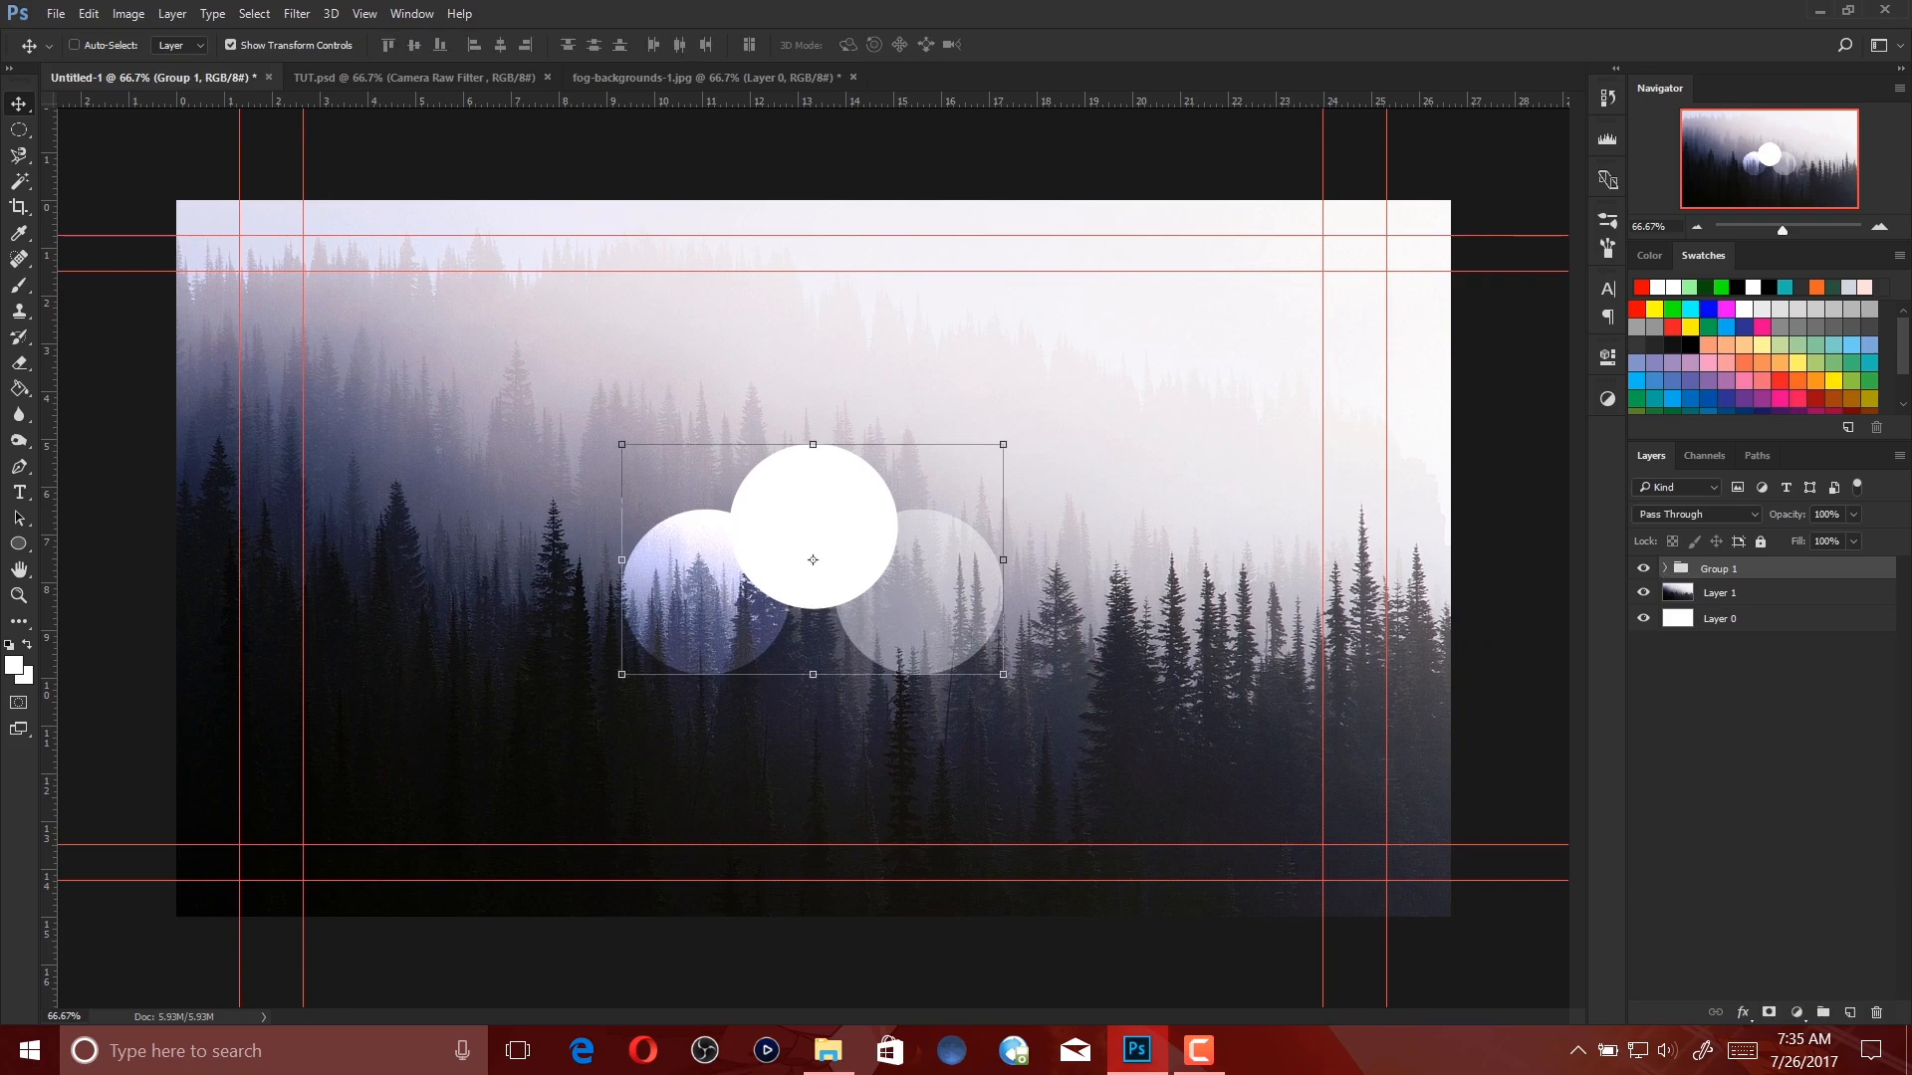
pyautogui.doubleClick(1720, 568)
pyautogui.rightClick(1731, 568)
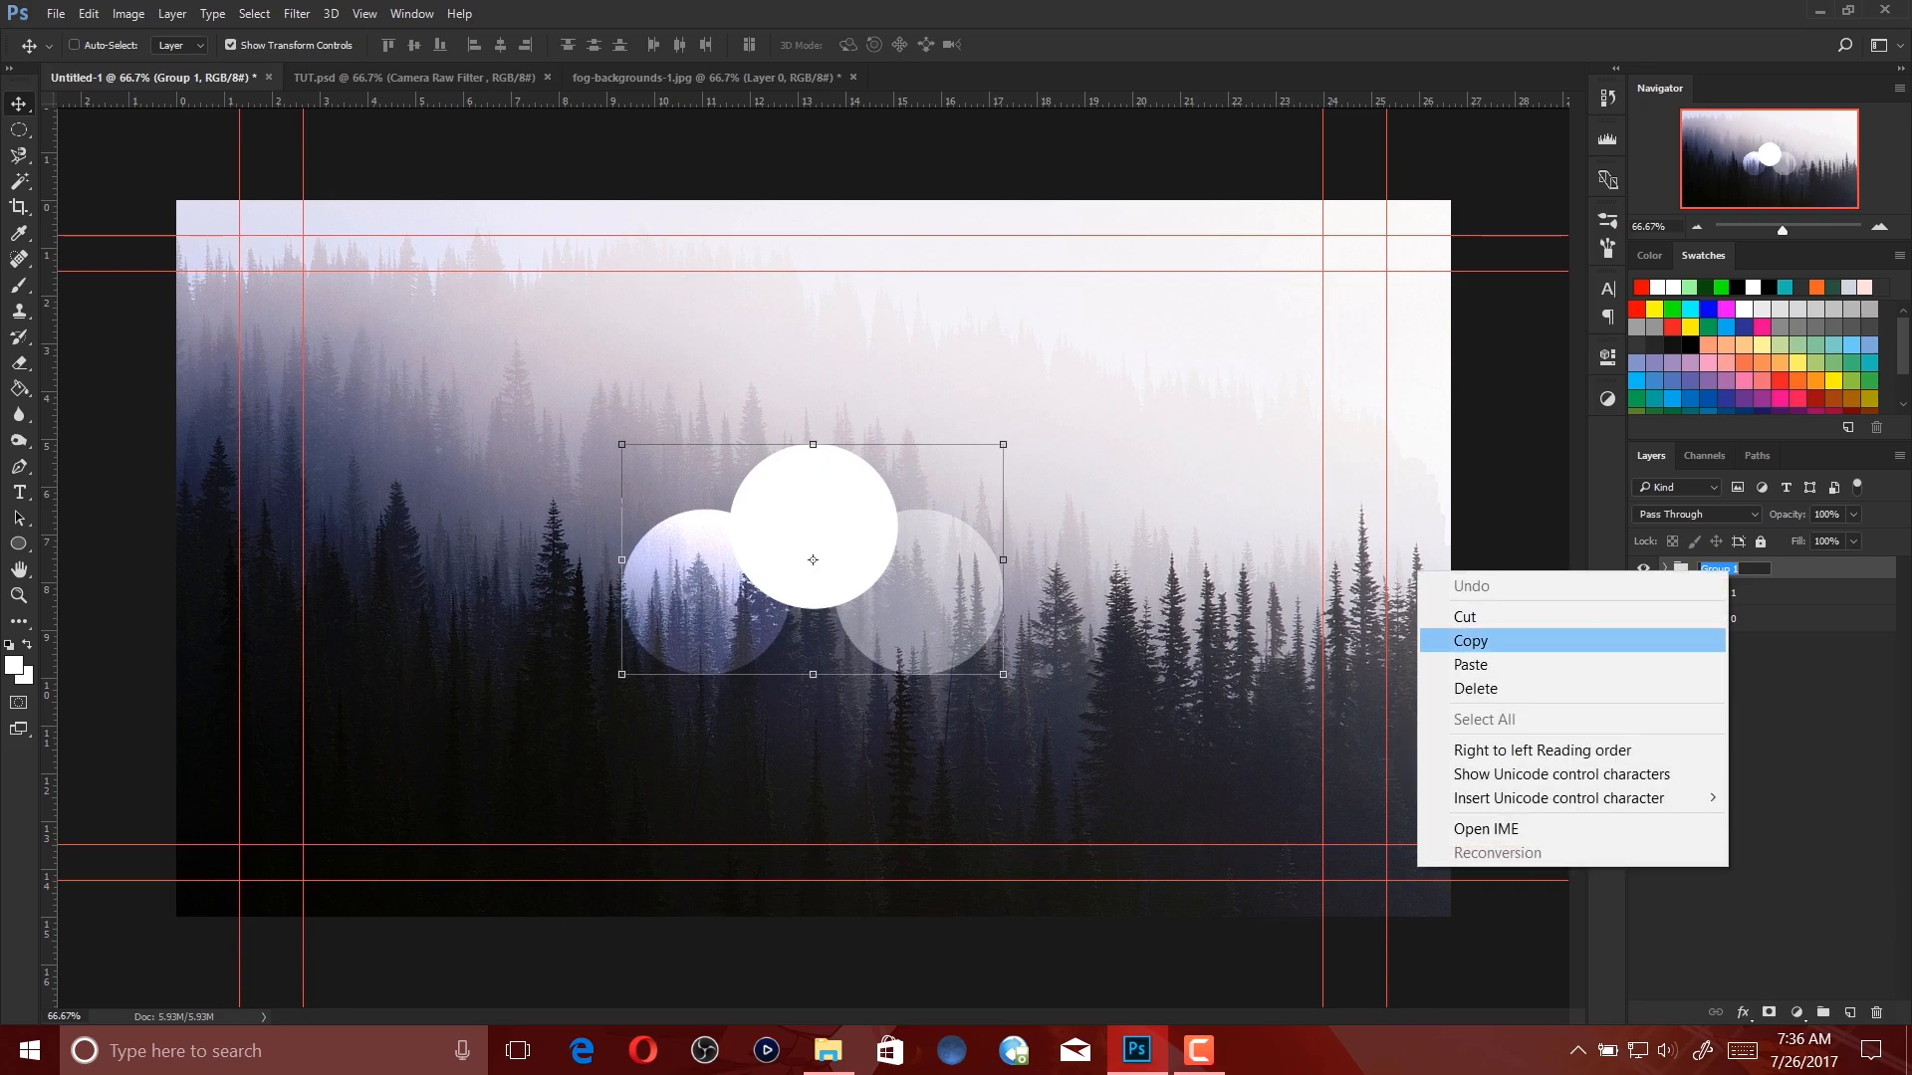
pyautogui.click(1682, 664)
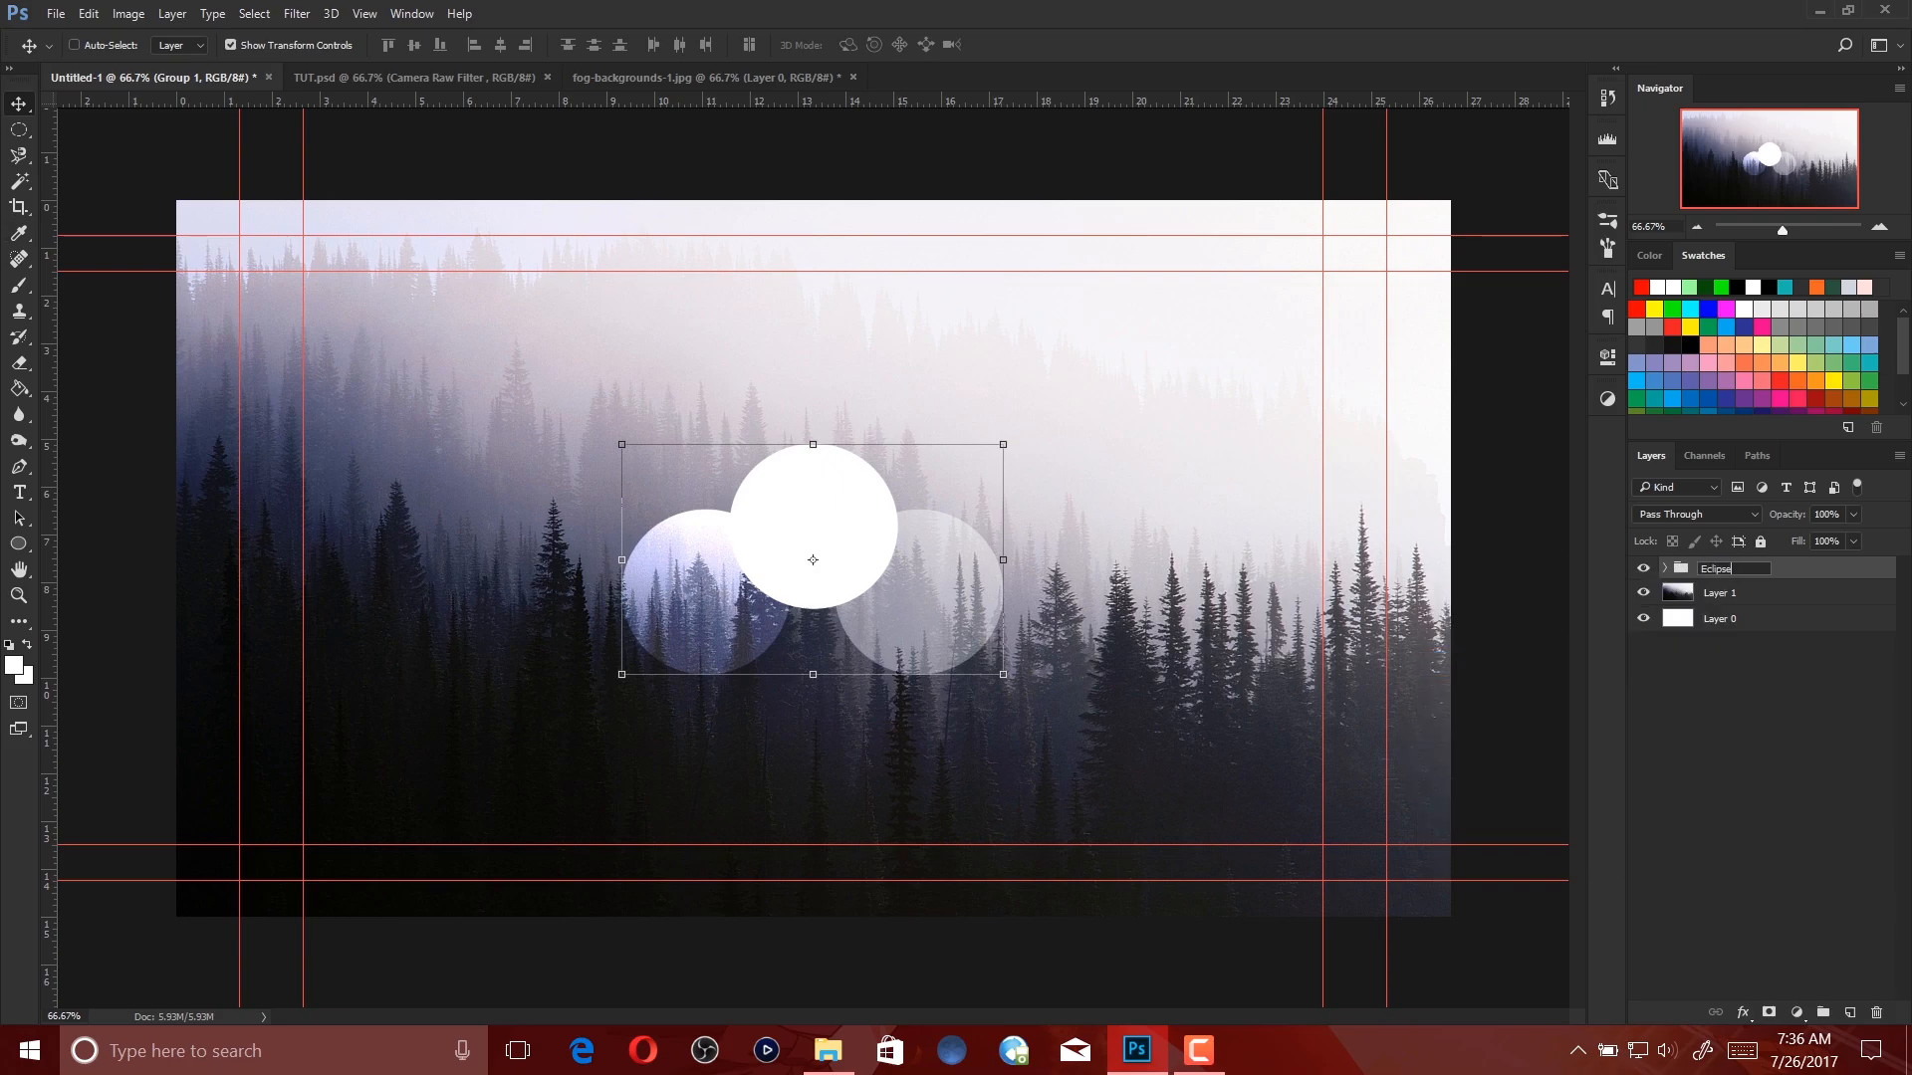
pyautogui.click(1643, 567)
pyautogui.click(1643, 567)
pyautogui.click(1643, 568)
pyautogui.click(1643, 567)
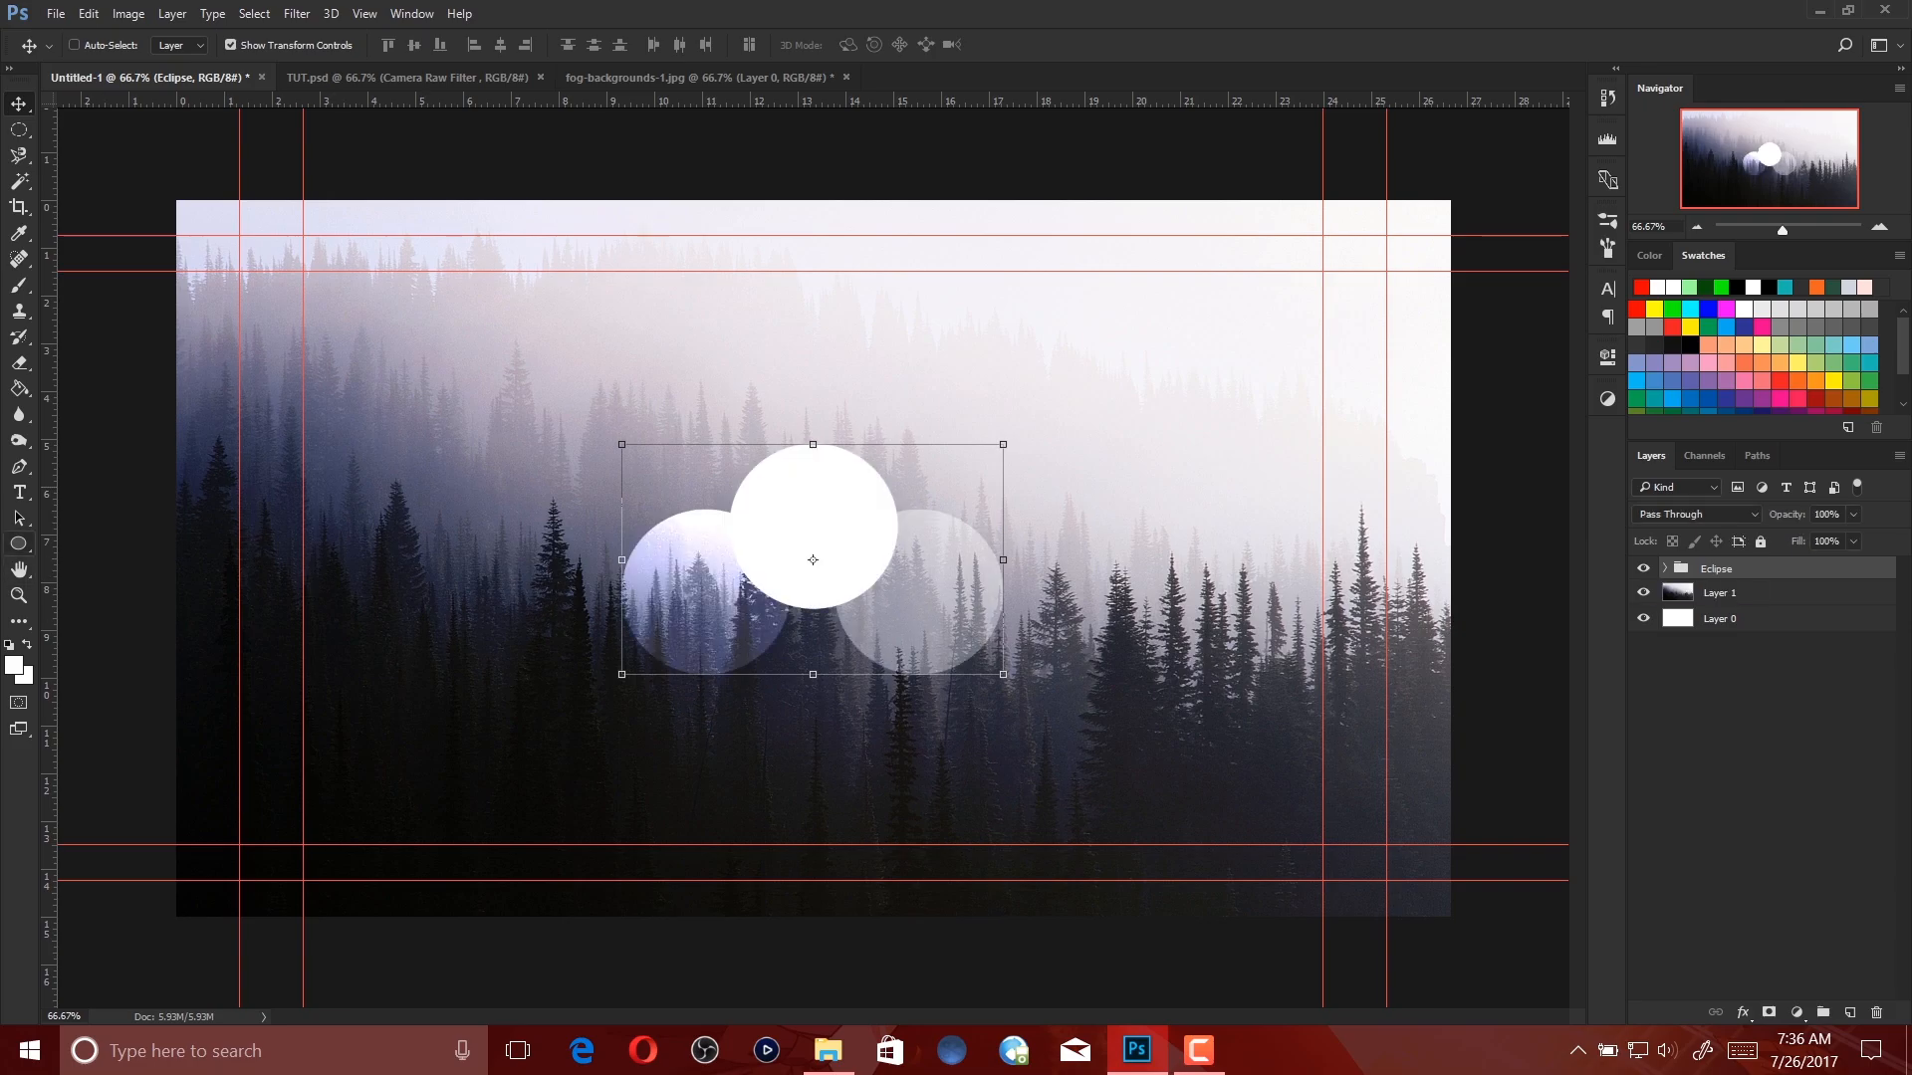
# Draw three parallel 45-degree diagonal lines with the Line tool across the circles, rising to the right, at 1 px weight.
pyautogui.rightClick(18, 543)
pyautogui.click(95, 621)
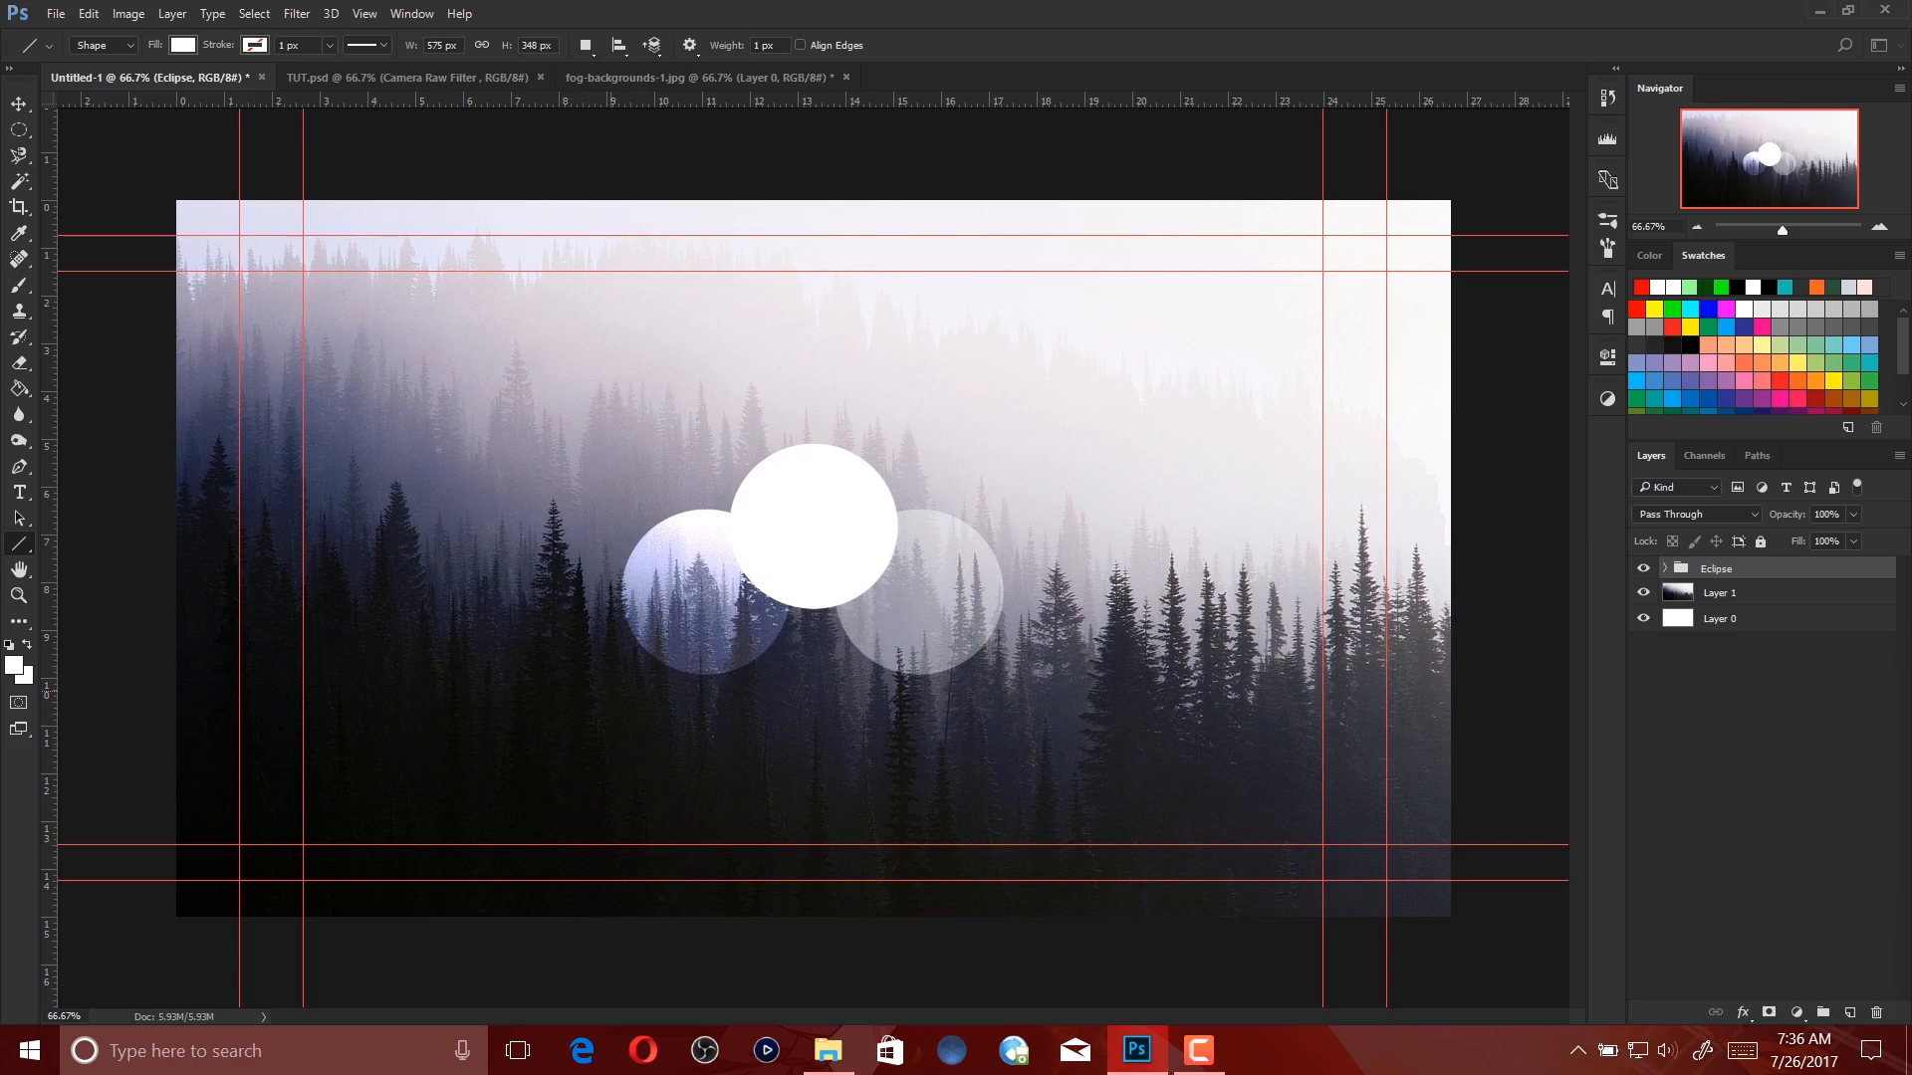
pyautogui.moveTo(605, 694); pyautogui.dragTo(977, 323)
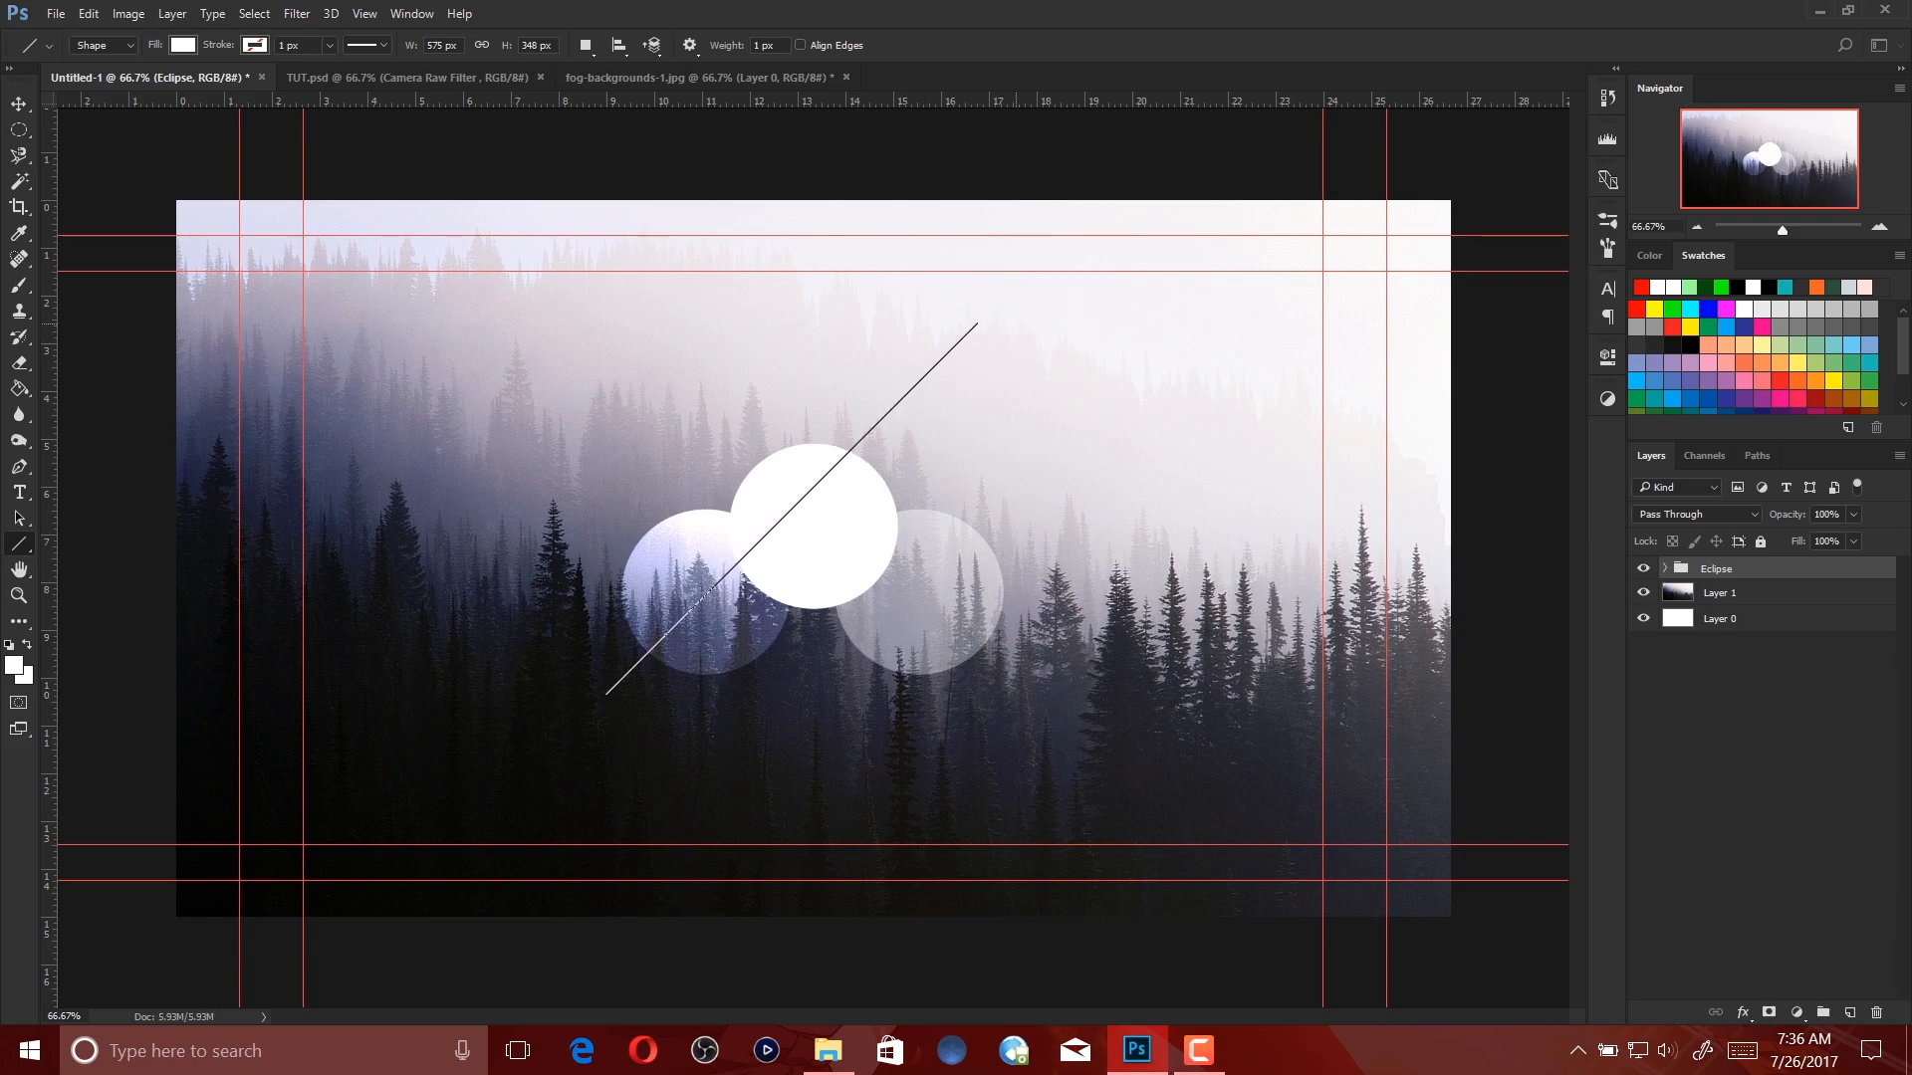
pyautogui.moveTo(672, 692); pyautogui.dragTo(1031, 333)
pyautogui.moveTo(743, 754); pyautogui.dragTo(1102, 395)
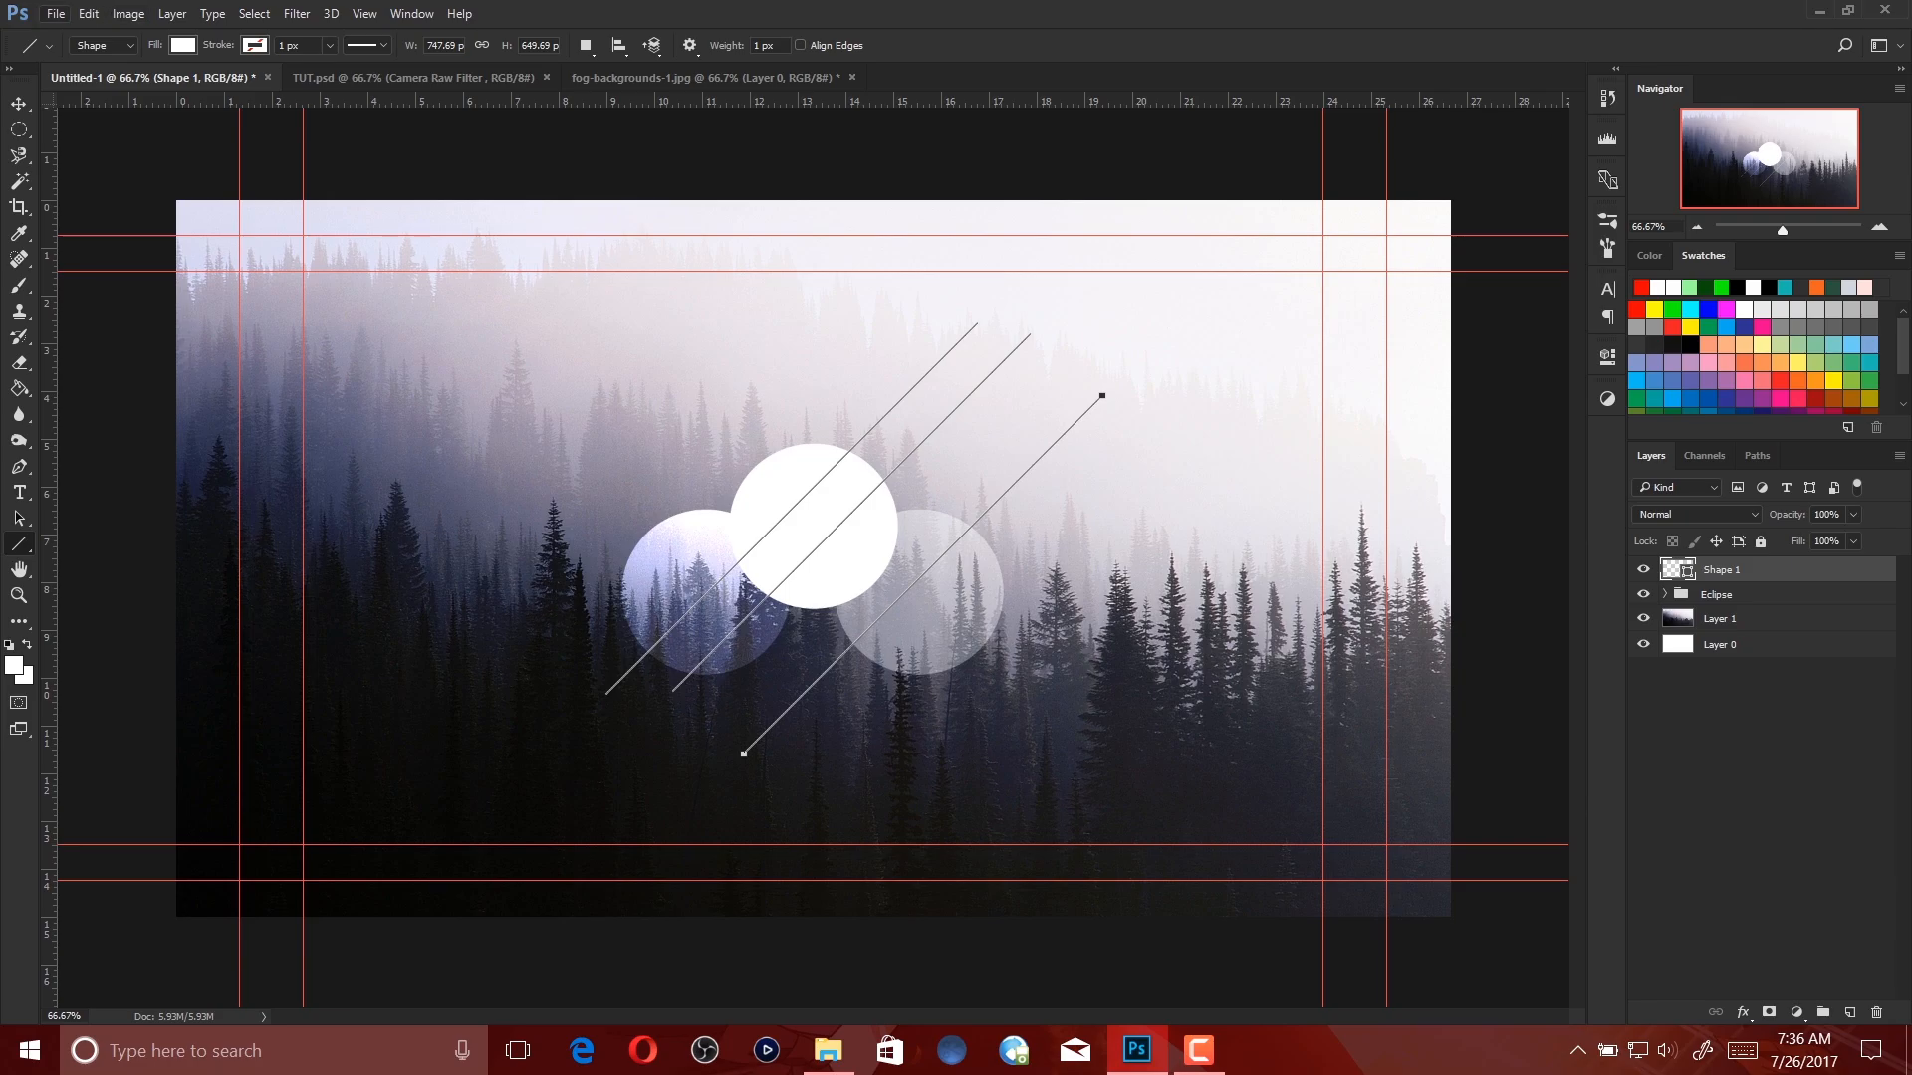
# Undo the two most recently drawn diagonal lines so only the first line across the circles remains.
pyautogui.click(88, 13)
pyautogui.click(129, 26)
pyautogui.click(89, 13)
pyautogui.click(130, 37)
pyautogui.click(89, 13)
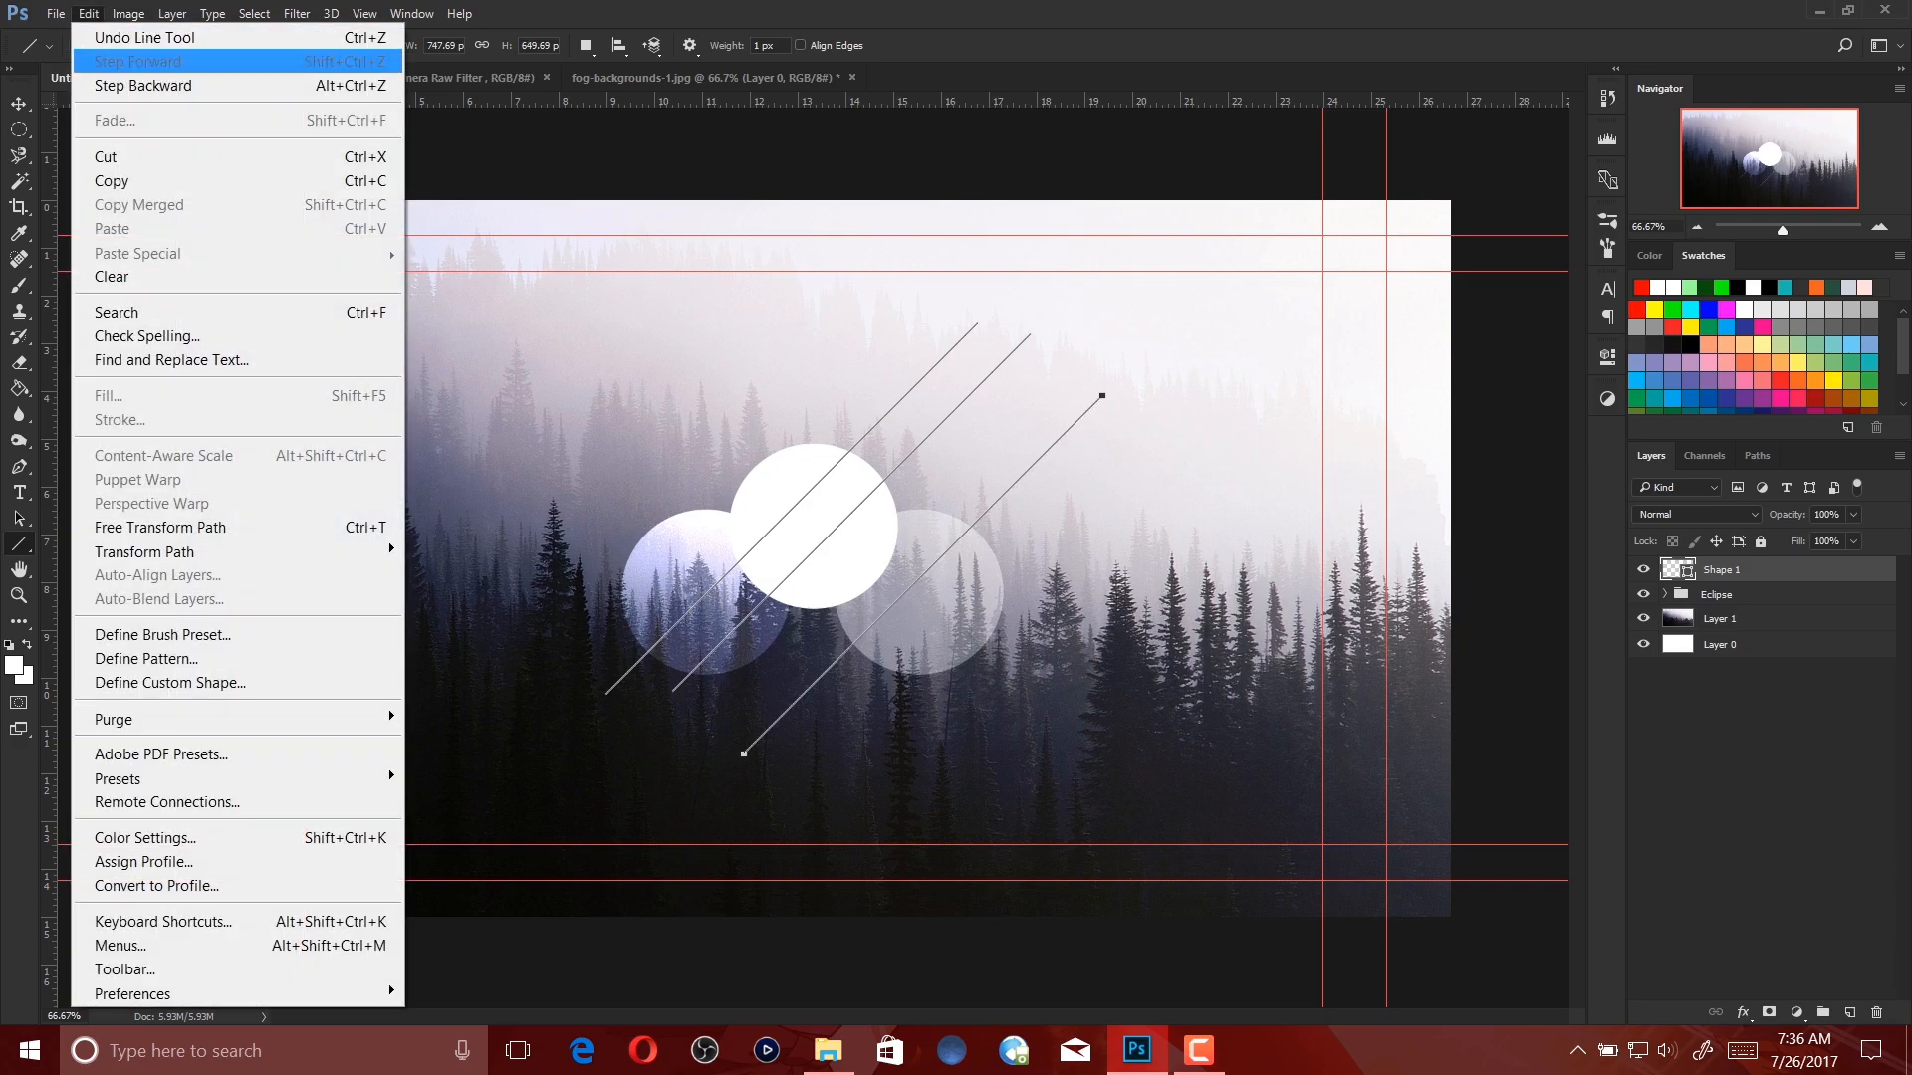
pyautogui.click(130, 37)
pyautogui.click(89, 13)
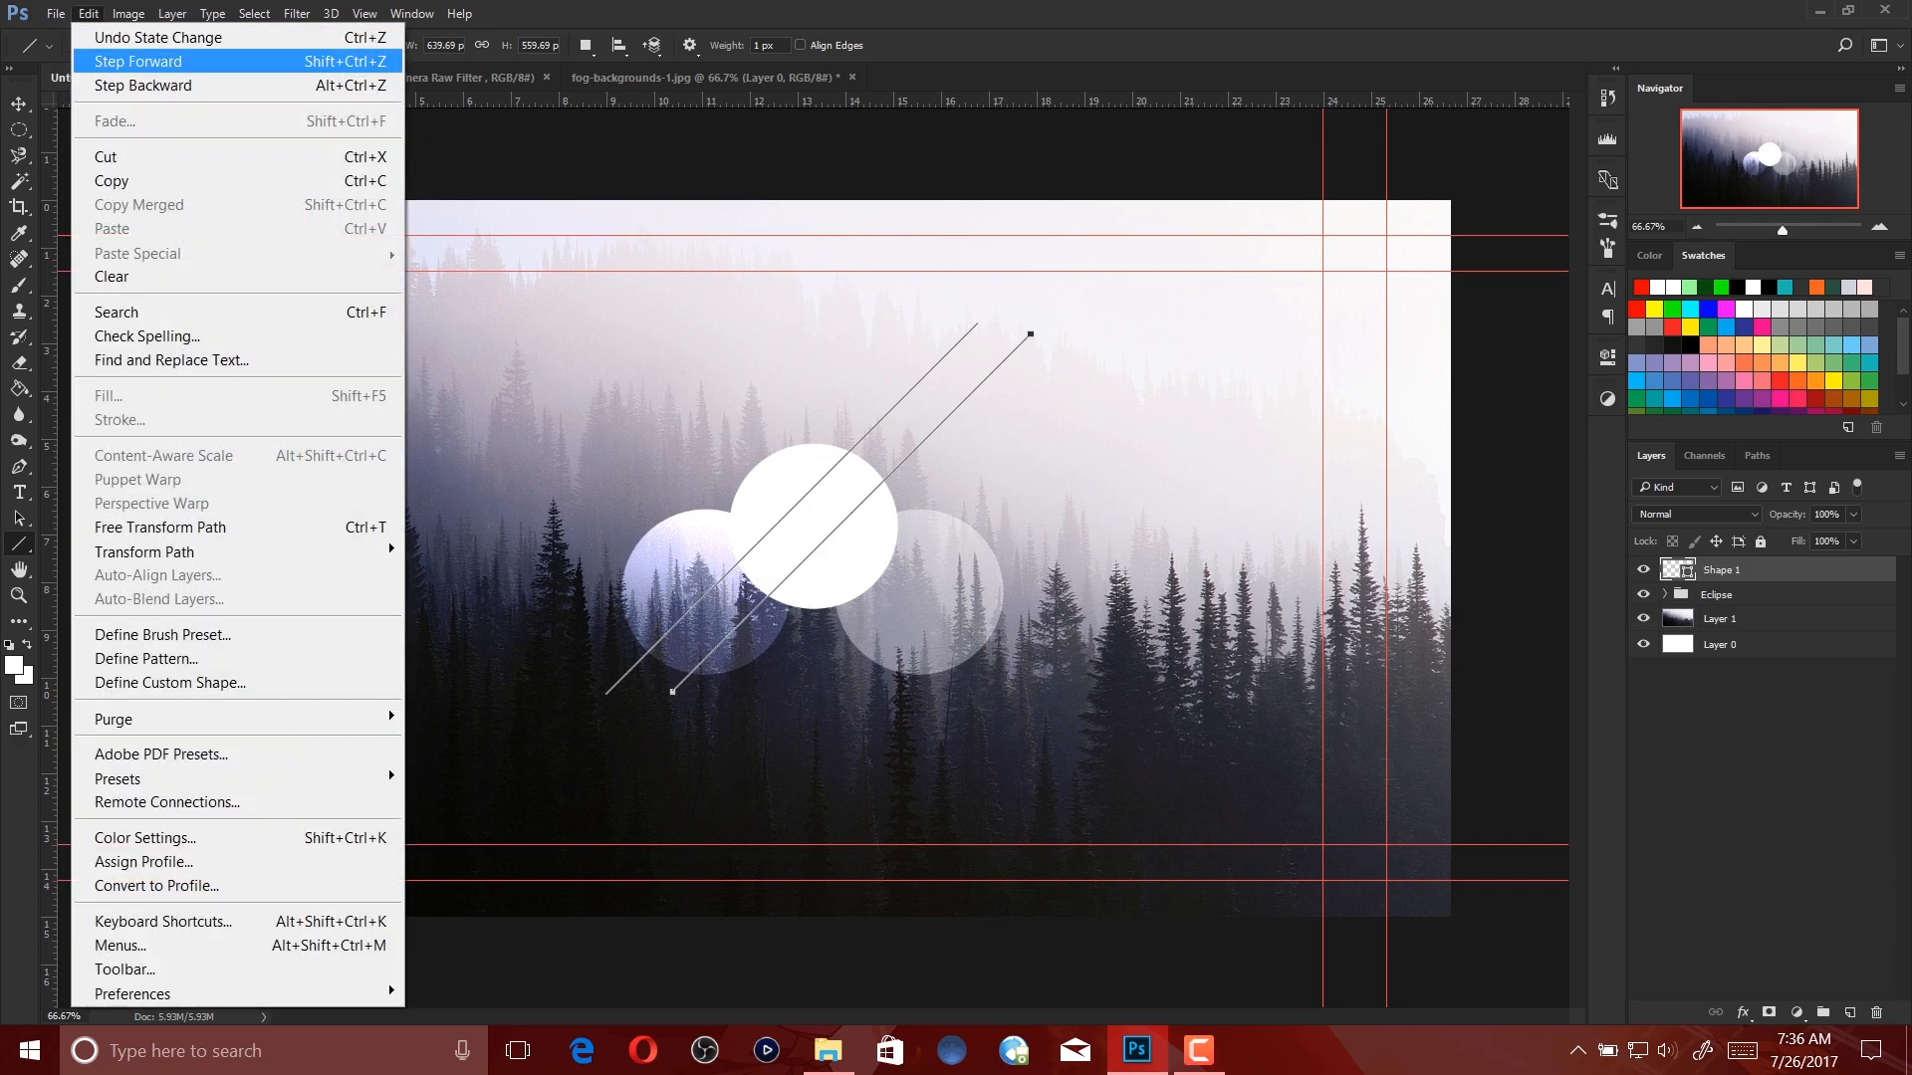
pyautogui.click(140, 61)
pyautogui.click(88, 13)
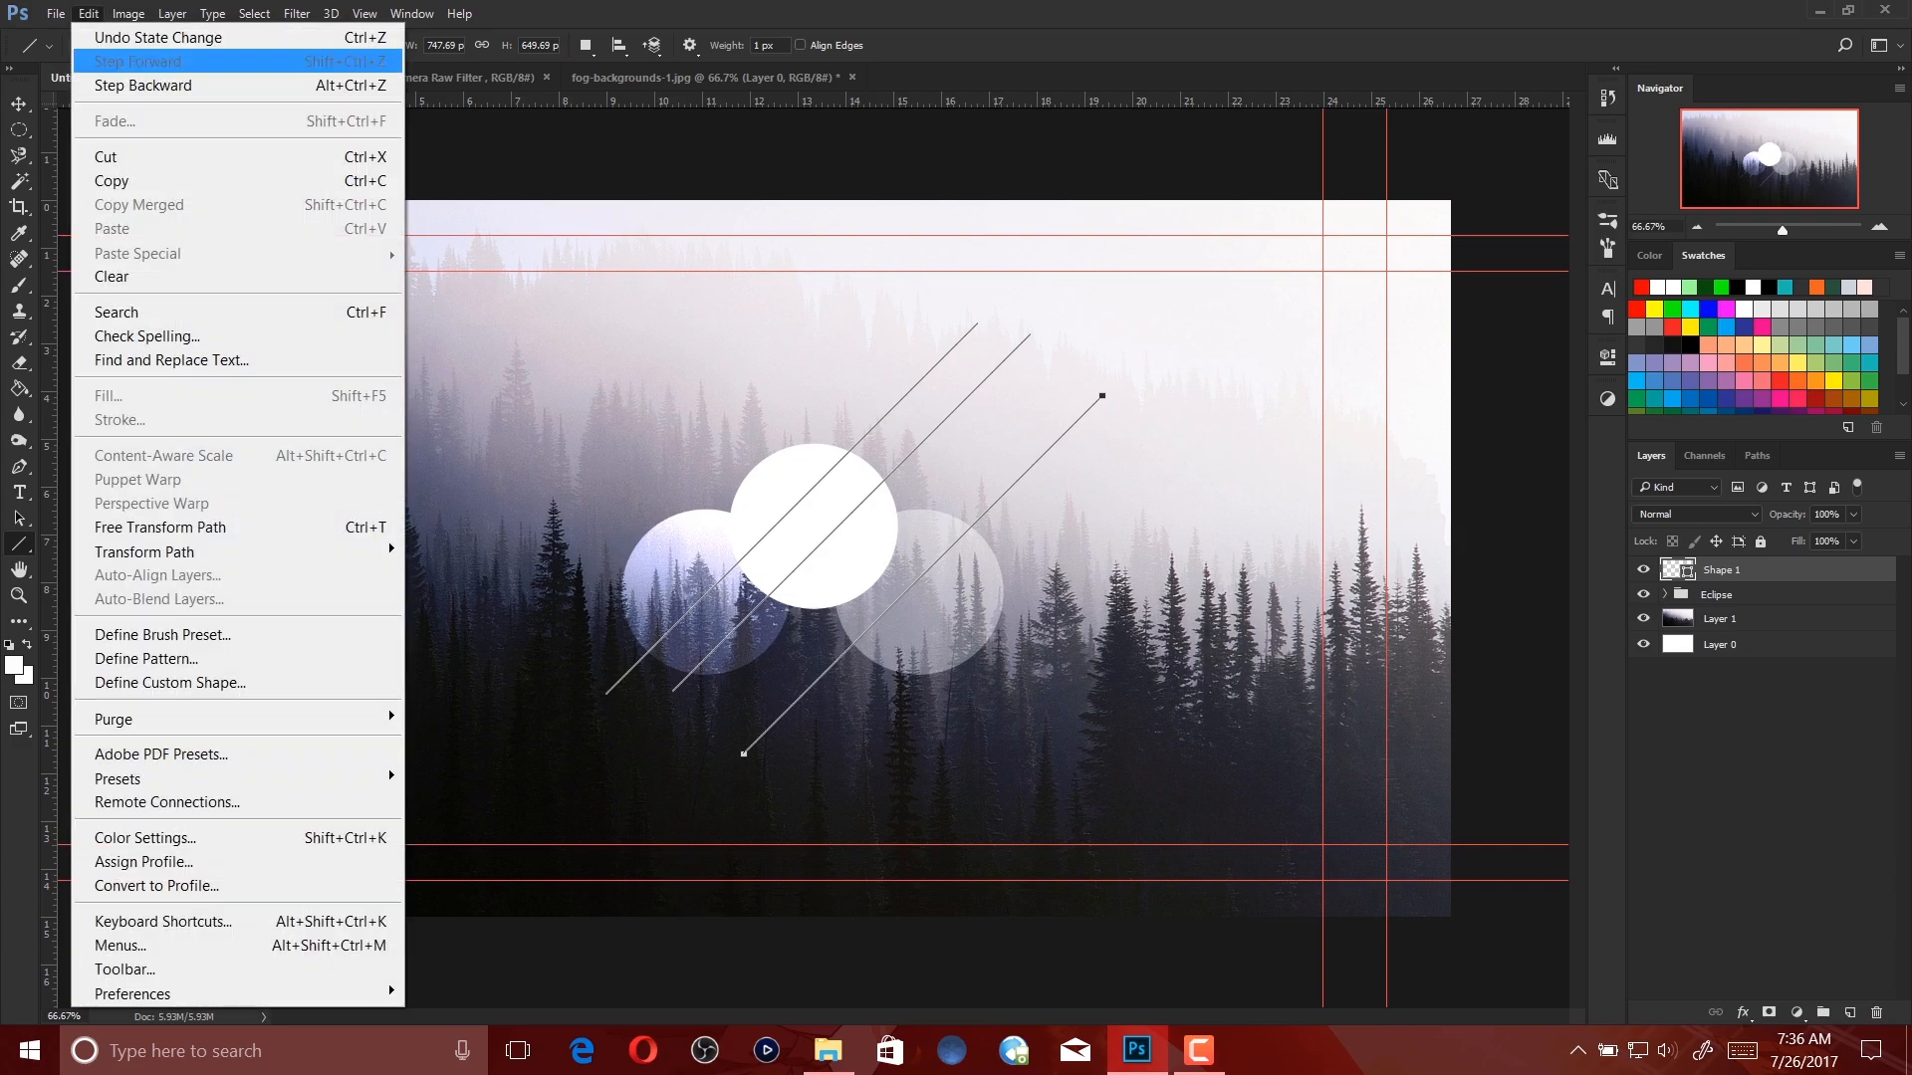
pyautogui.click(129, 37)
pyautogui.click(89, 13)
pyautogui.click(143, 85)
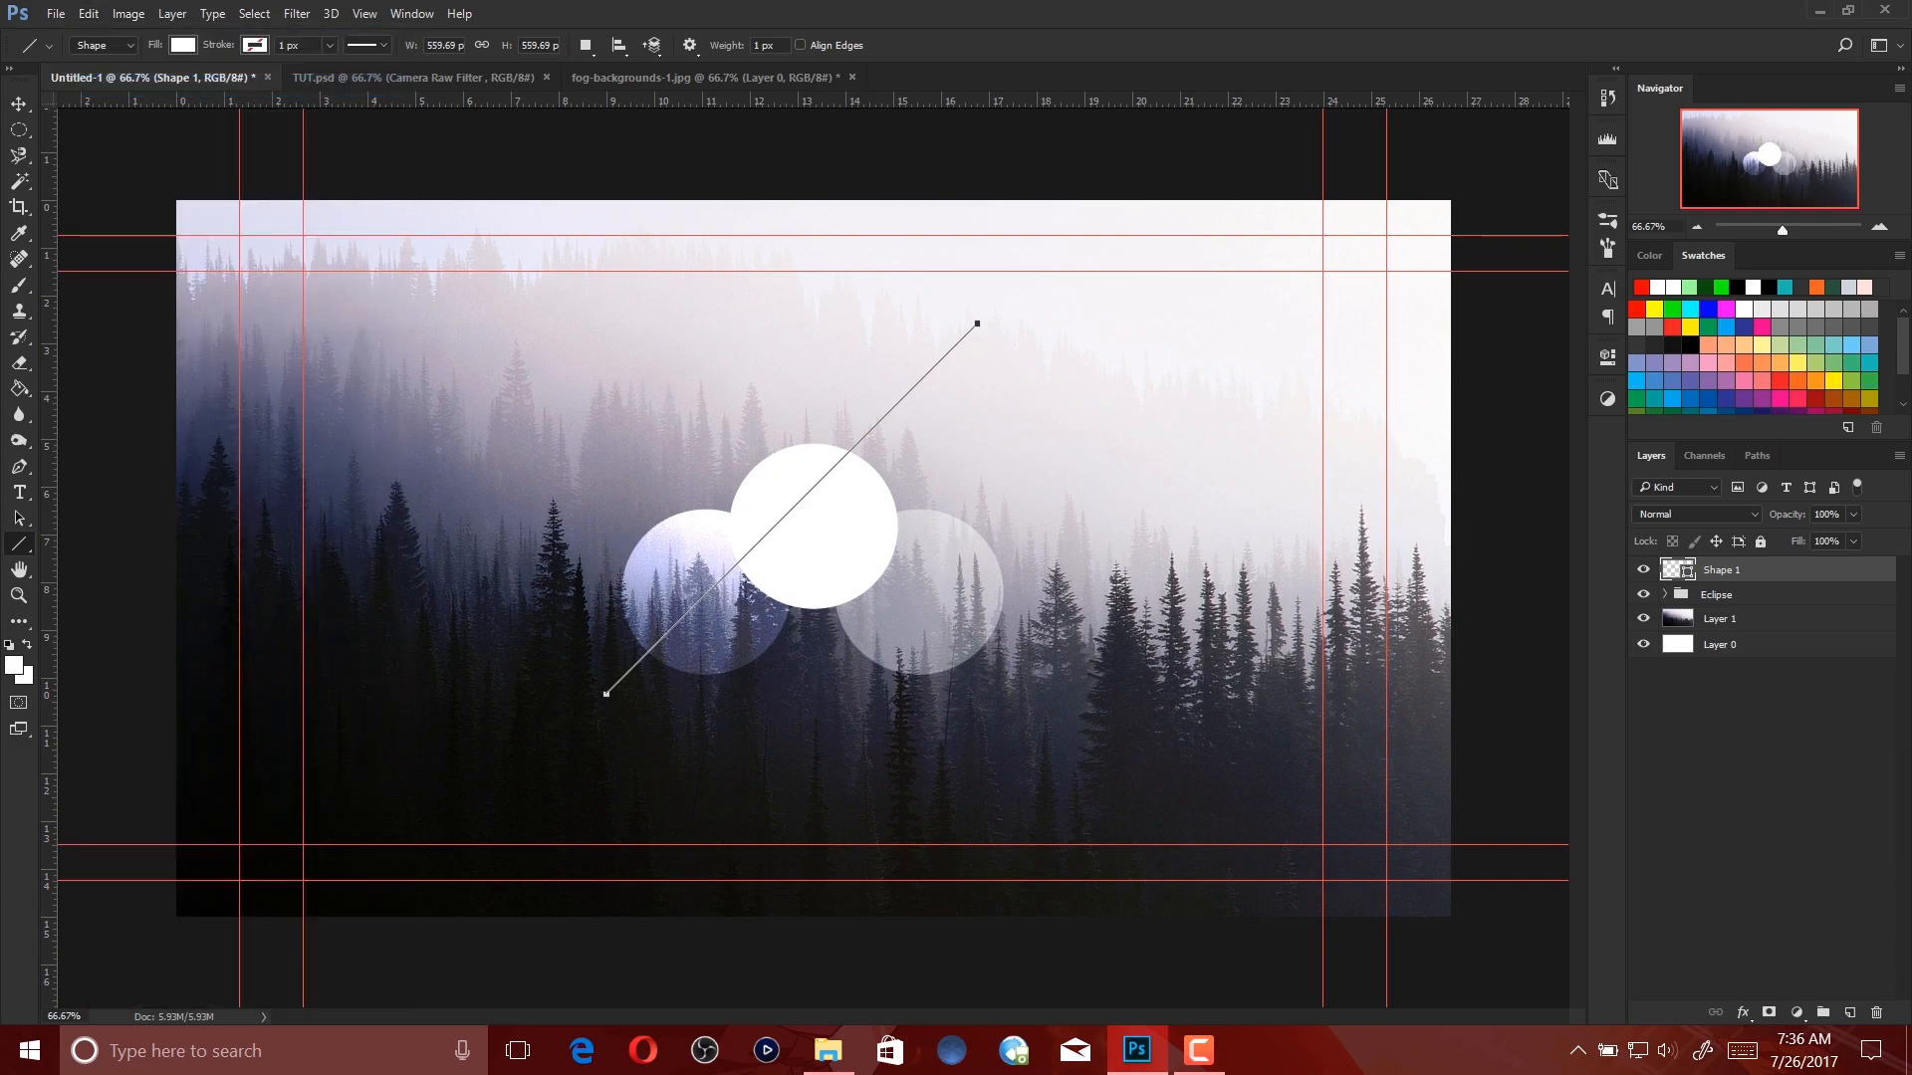
# Switch to the Move tool and review the fill color of the Shape 1 line layer.
pyautogui.press('v')
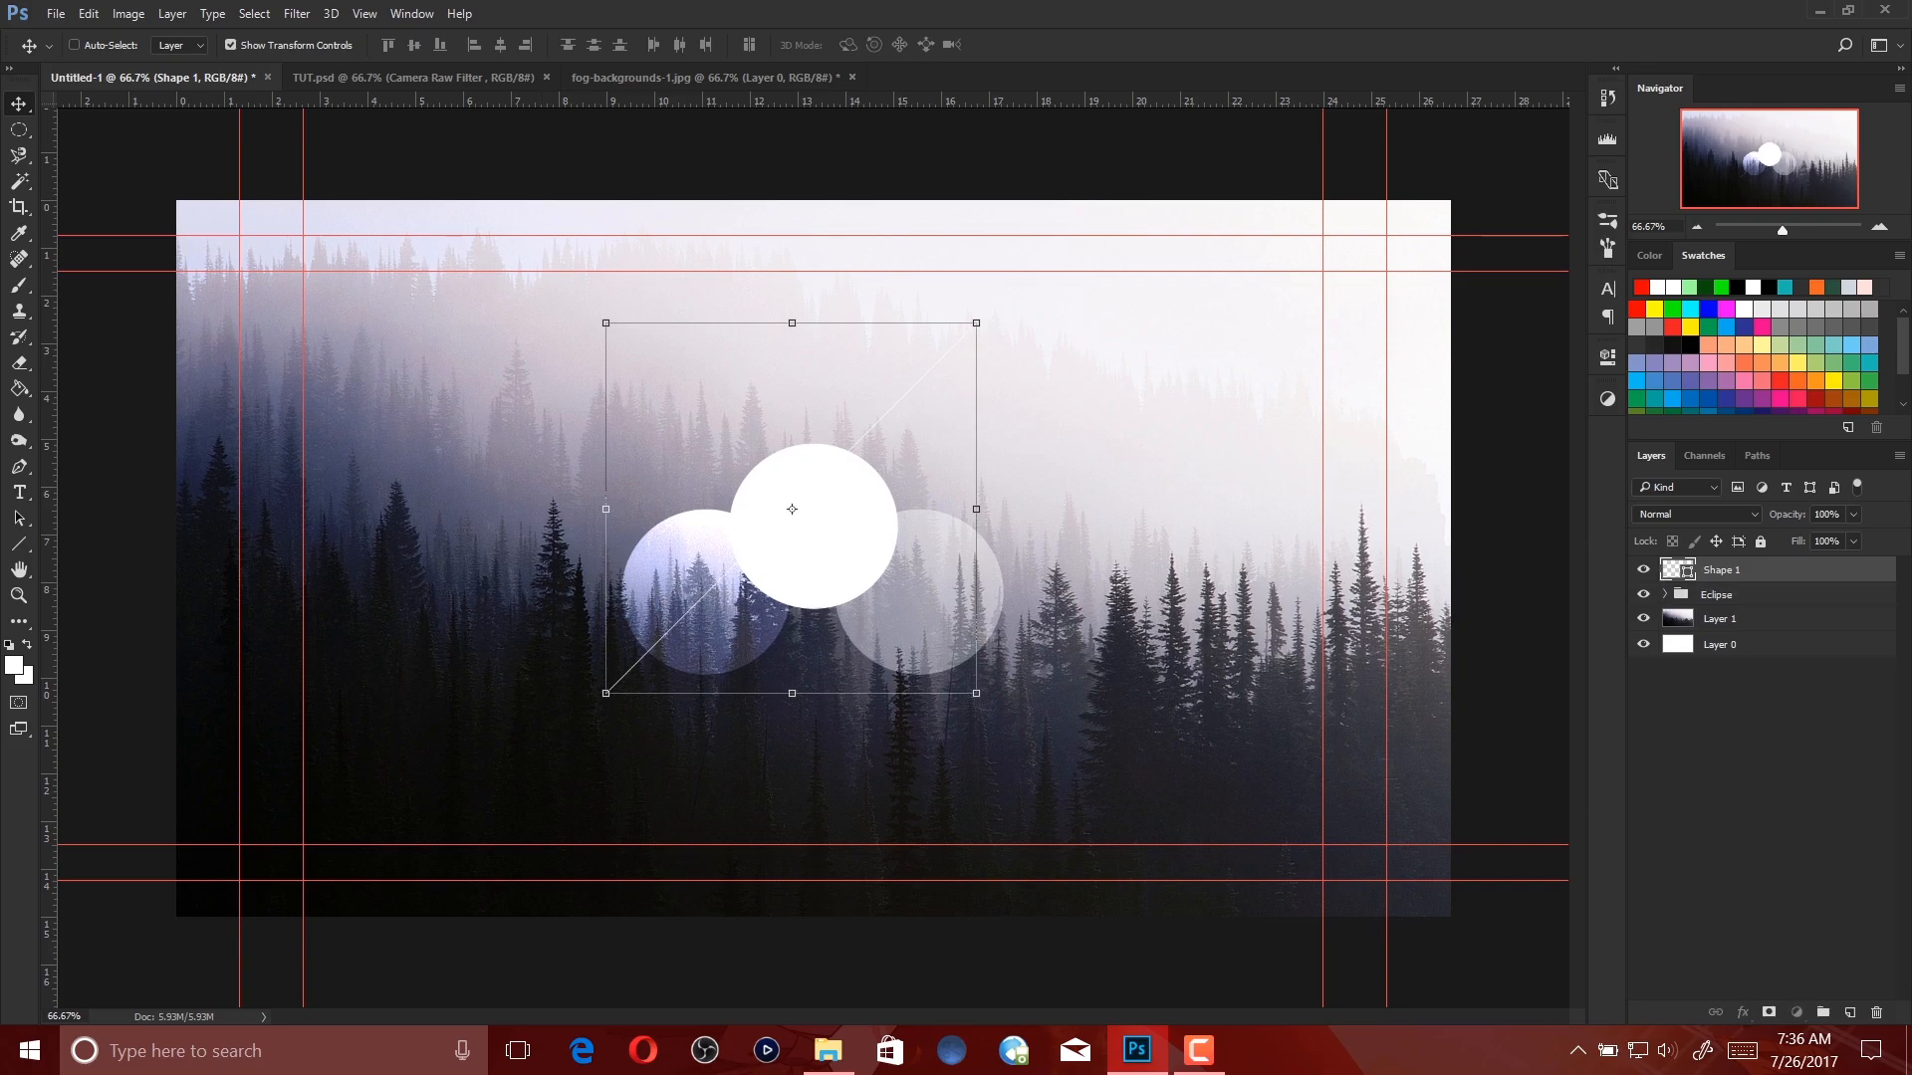
pyautogui.doubleClick(1675, 570)
pyautogui.moveTo(1171, 285); pyautogui.dragTo(1105, 221)
pyautogui.doubleClick(1450, 514)
pyautogui.press('Return')
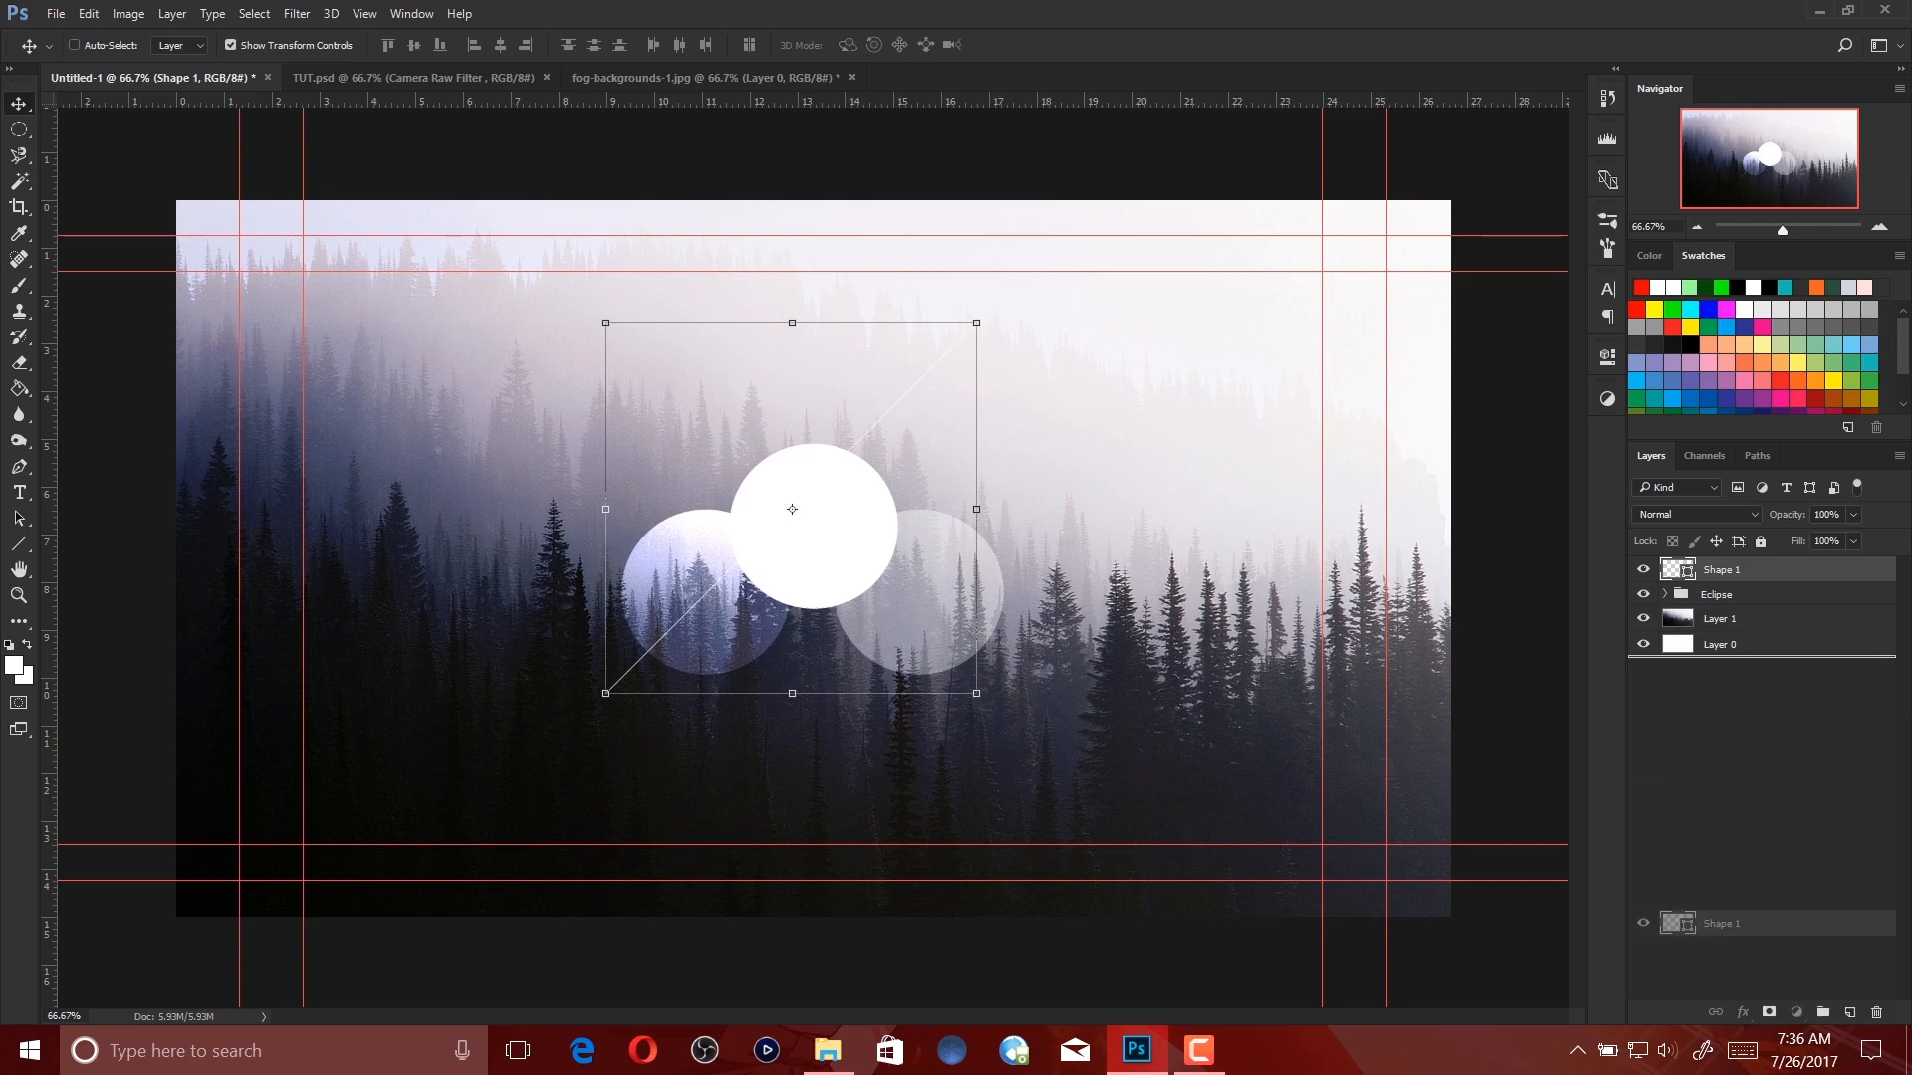
# Duplicate the Shape 1 line layer and nudge the copy right and up into a closely spaced parallel line beside the original.
pyautogui.hotkey('ctrl', 'j')
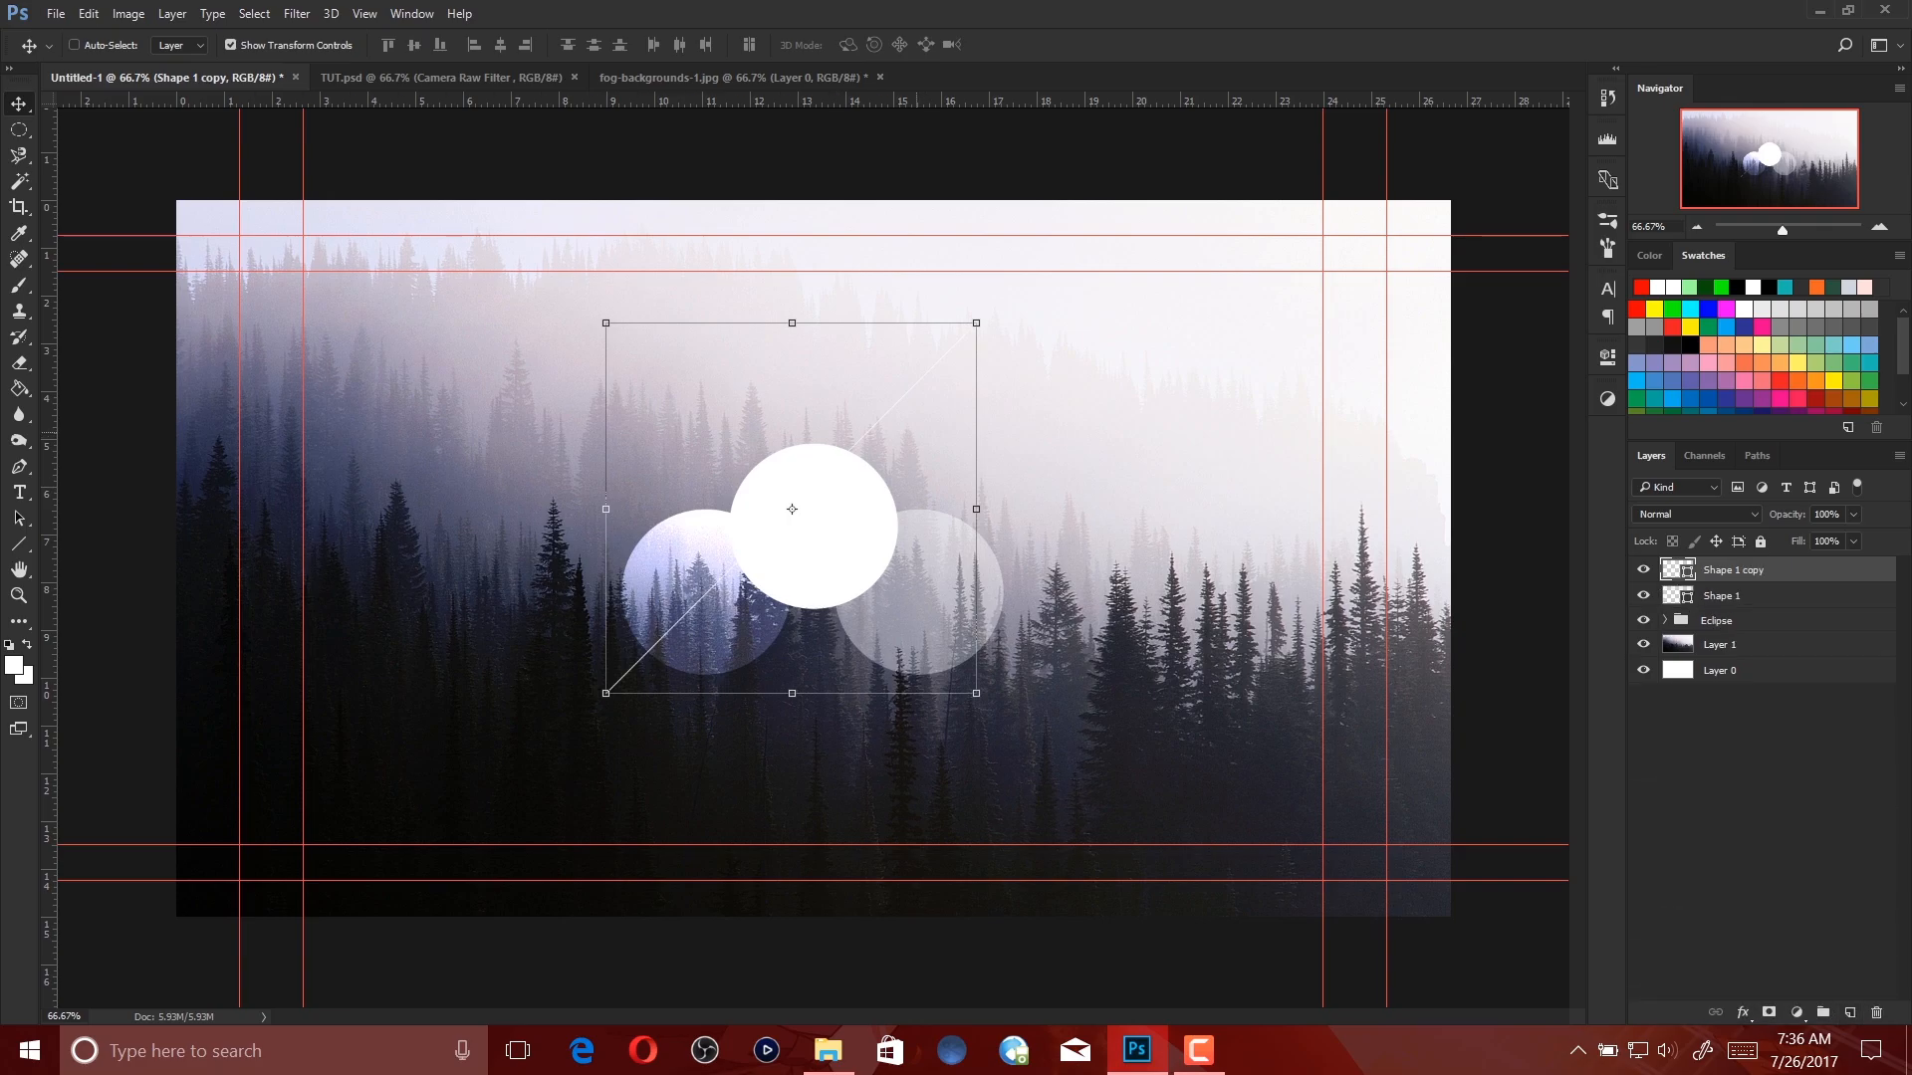
pyautogui.hotkey('shift', 'Right')
pyautogui.hotkey('shift', 'Right')
pyautogui.hotkey('shift', 'Right')
pyautogui.hotkey('shift', 'Right')
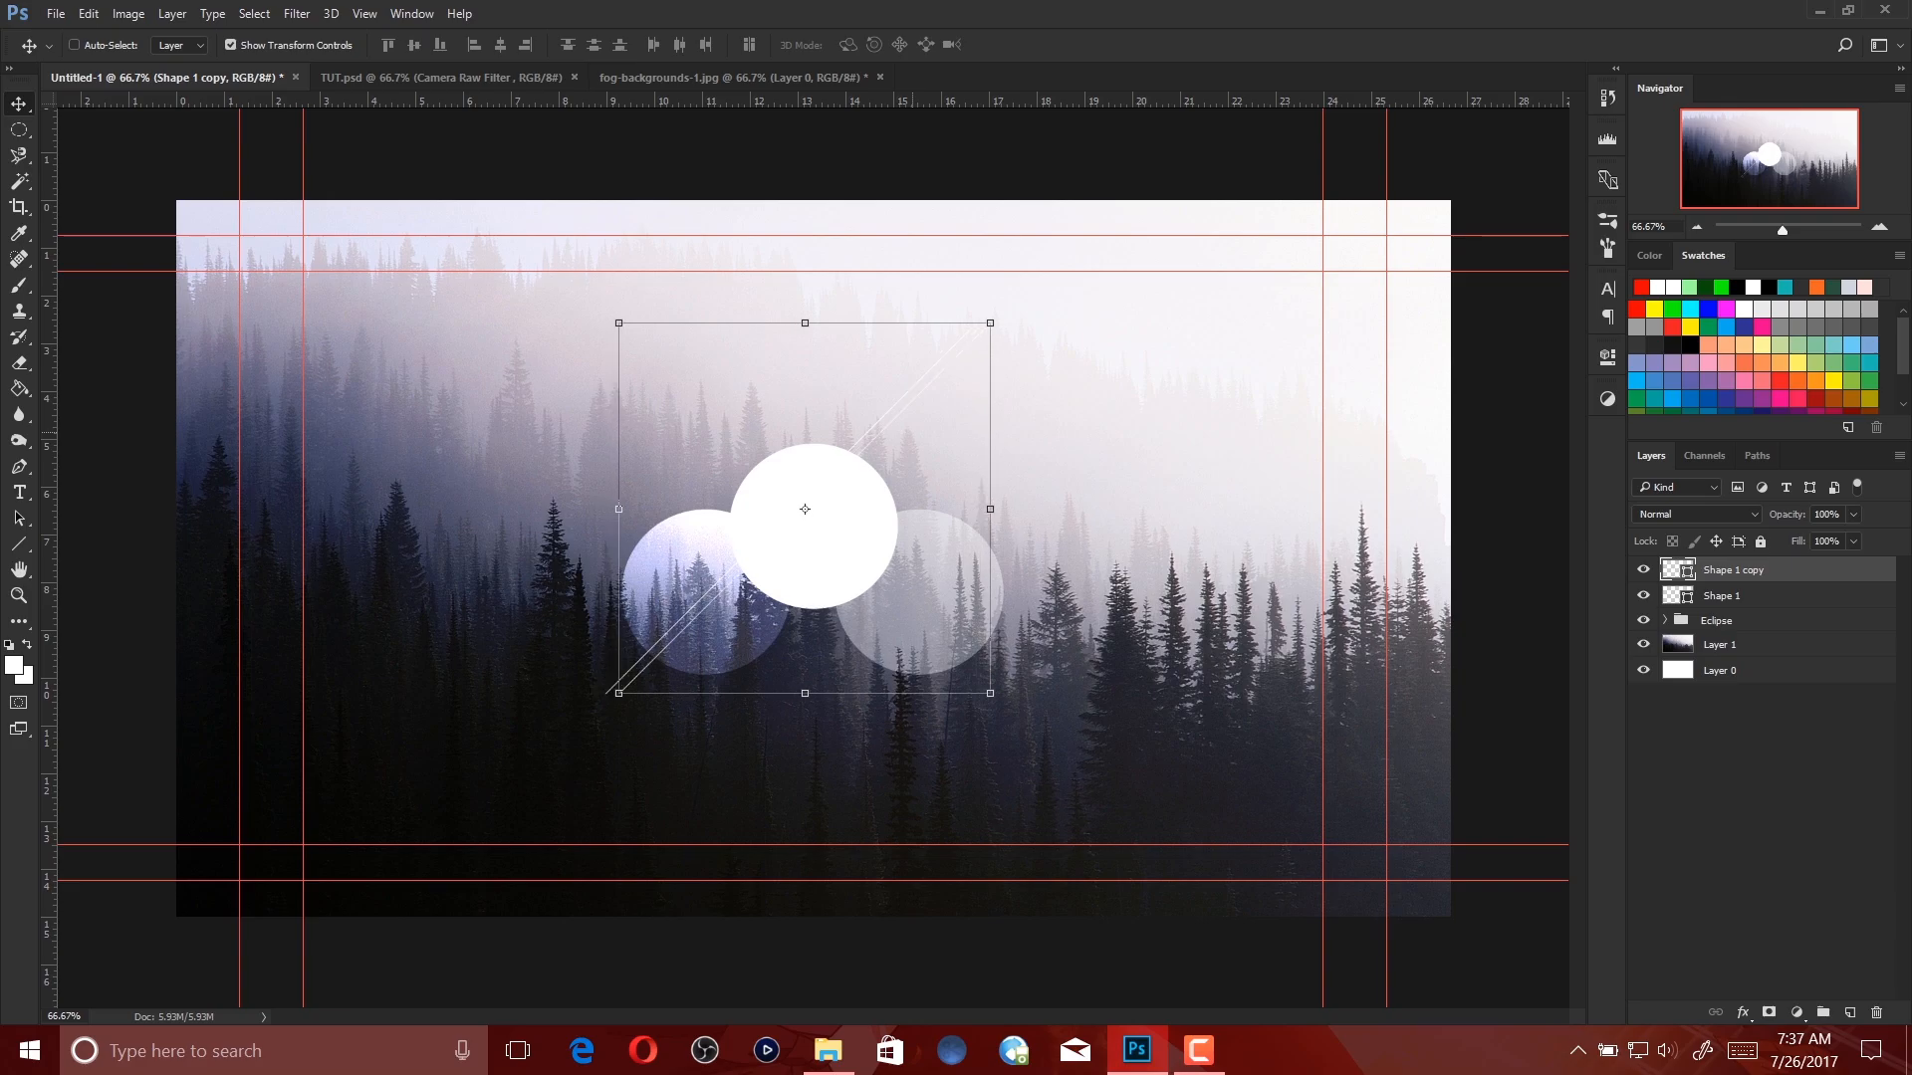
pyautogui.press('Up')
pyautogui.press('Up')
pyautogui.press('Up')
pyautogui.press('Up')
pyautogui.press('Up')
pyautogui.press('Up')
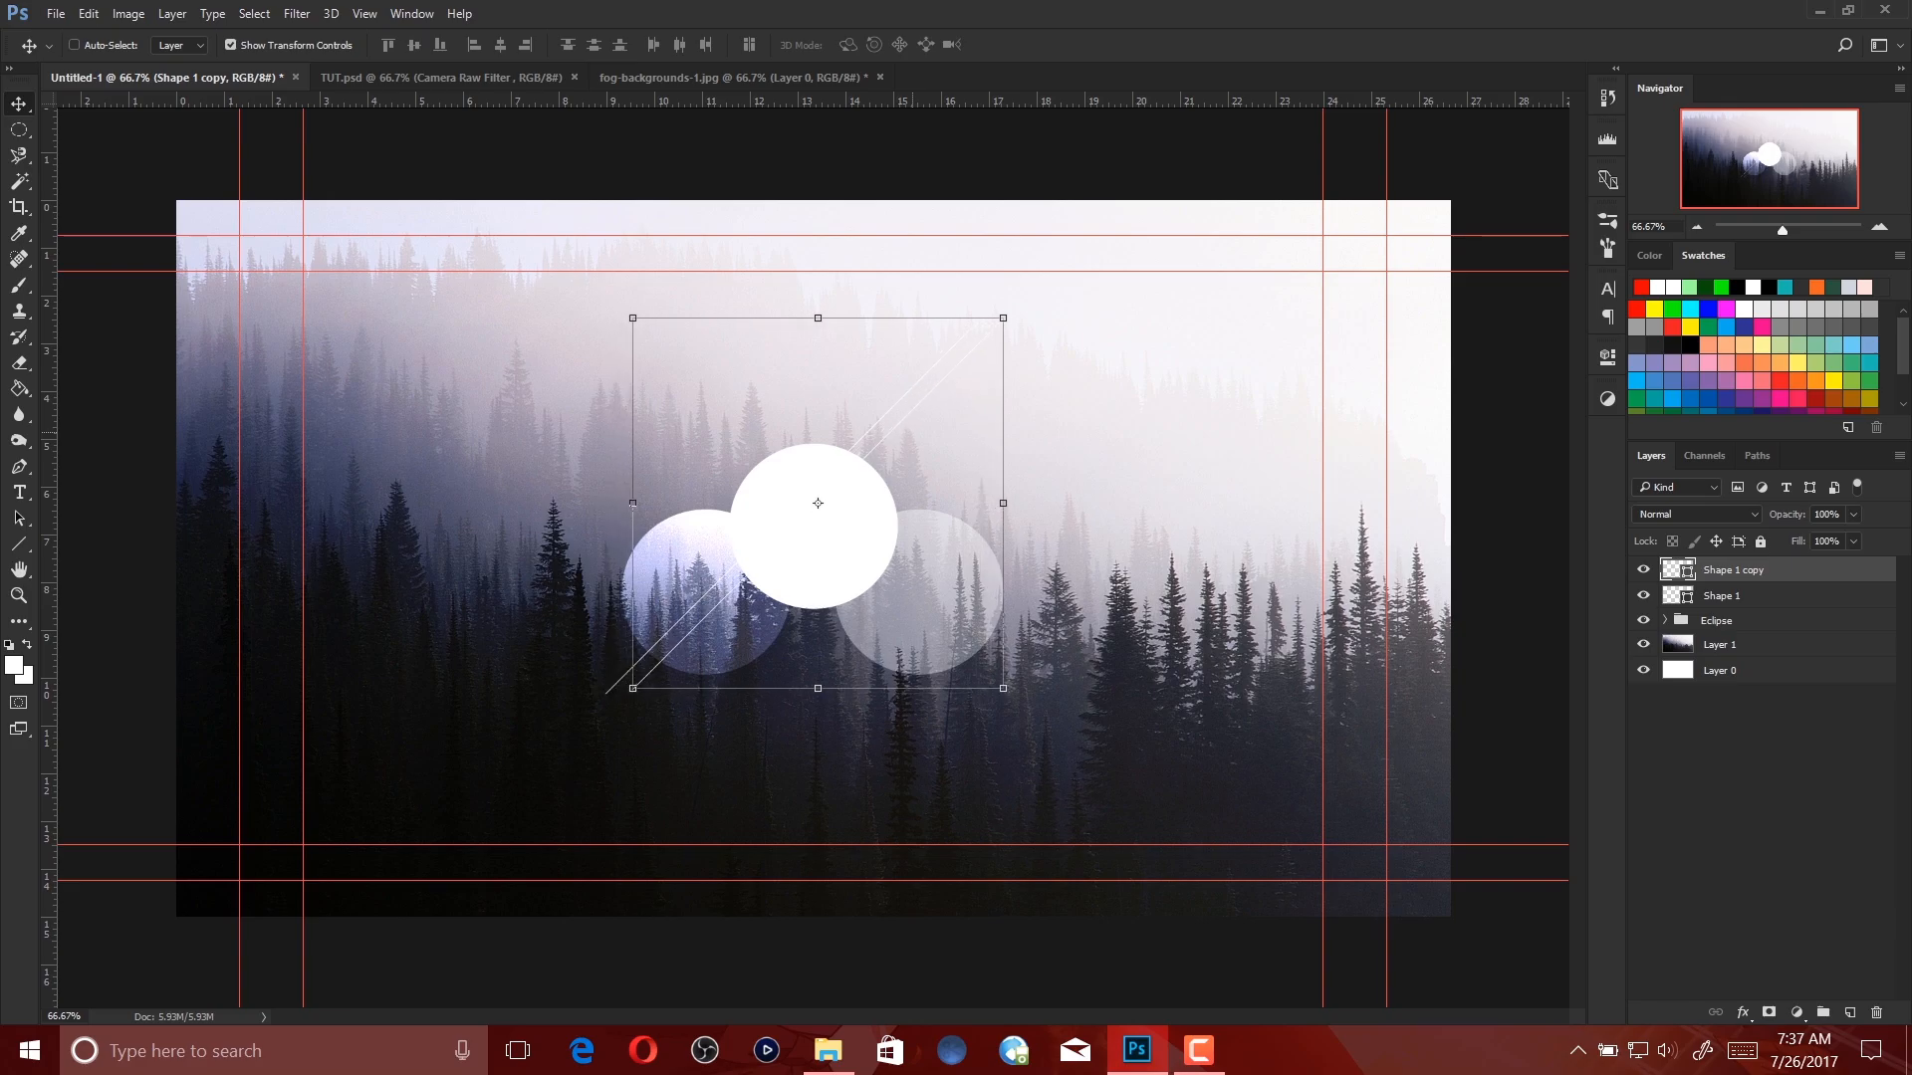
pyautogui.hotkey('shift', 'Right')
pyautogui.hotkey('shift', 'Right')
pyautogui.press('Up')
pyautogui.press('Up')
pyautogui.press('Up')
pyautogui.press('Up')
pyautogui.press('Up')
pyautogui.press('Up')
pyautogui.press('Up')
pyautogui.press('Up')
pyautogui.press('Up')
pyautogui.press('Up')
pyautogui.press('Up')
pyautogui.press('Up')
pyautogui.press('Up')
pyautogui.press('Up')
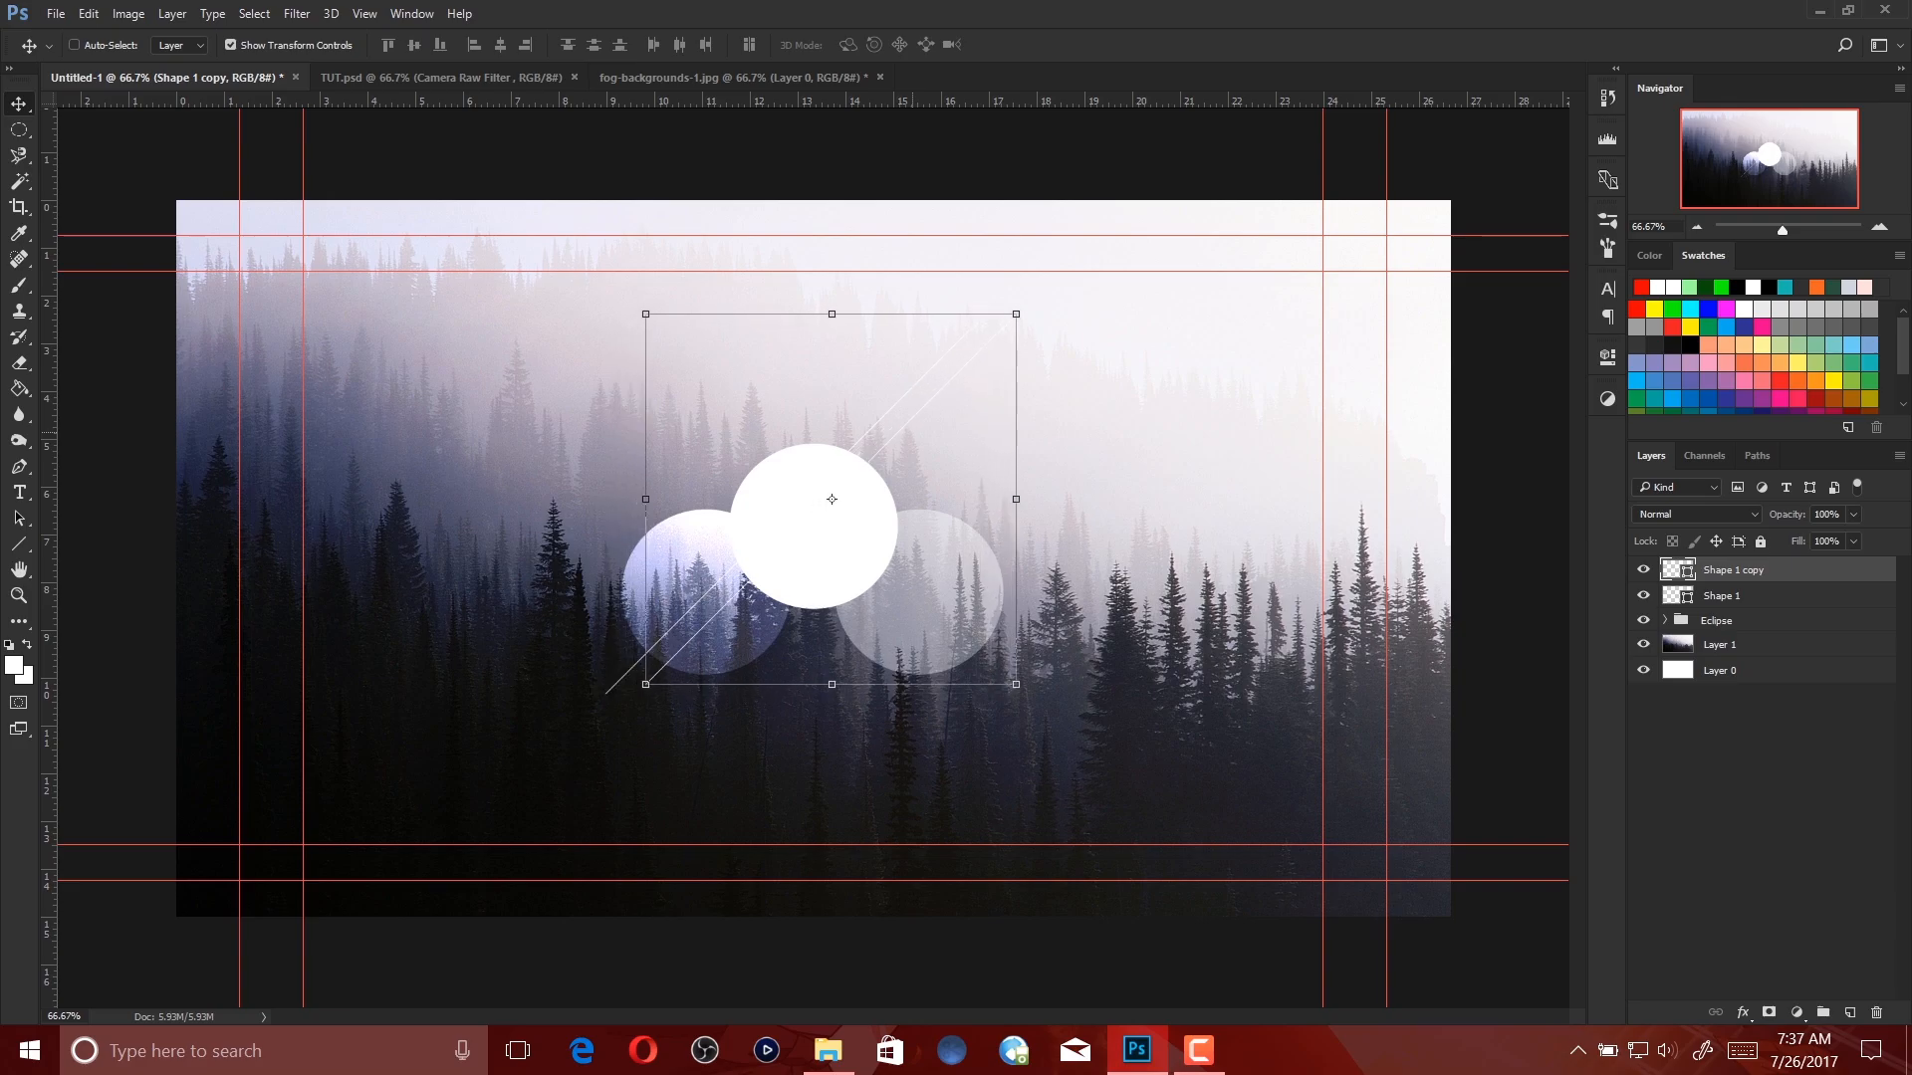
pyautogui.press('Up')
pyautogui.press('Up')
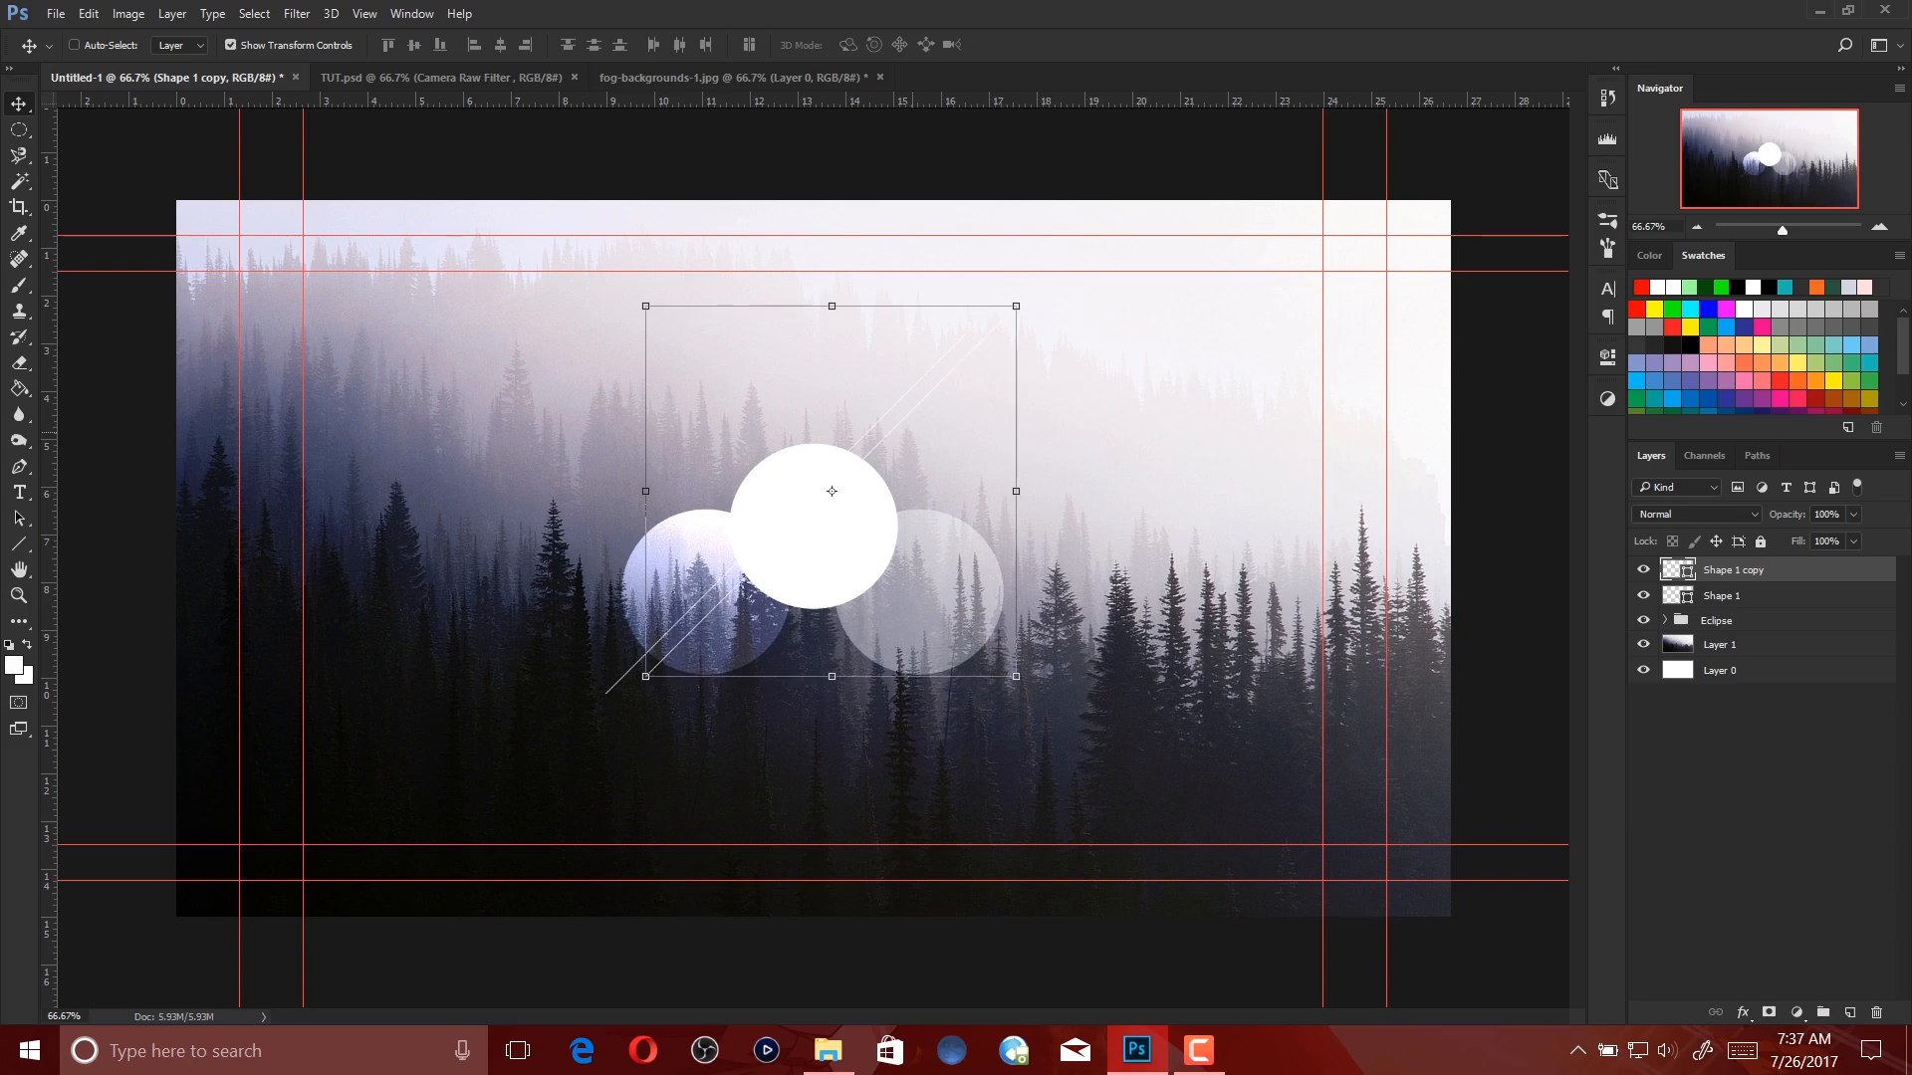
pyautogui.press('Up')
pyautogui.press('Up')
pyautogui.press('Up')
pyautogui.press('Up')
pyautogui.press('Up')
pyautogui.press('Up')
pyautogui.press('Up')
pyautogui.press('Up')
pyautogui.press('Up')
pyautogui.press('Up')
pyautogui.press('Up')
pyautogui.press('Up')
pyautogui.press('Up')
pyautogui.press('Up')
pyautogui.press('Right')
pyautogui.press('Right')
pyautogui.press('Up')
pyautogui.press('Up')
pyautogui.press('Up')
pyautogui.press('Up')
pyautogui.press('Up')
pyautogui.press('Up')
pyautogui.press('Up')
pyautogui.press('Up')
pyautogui.press('Up')
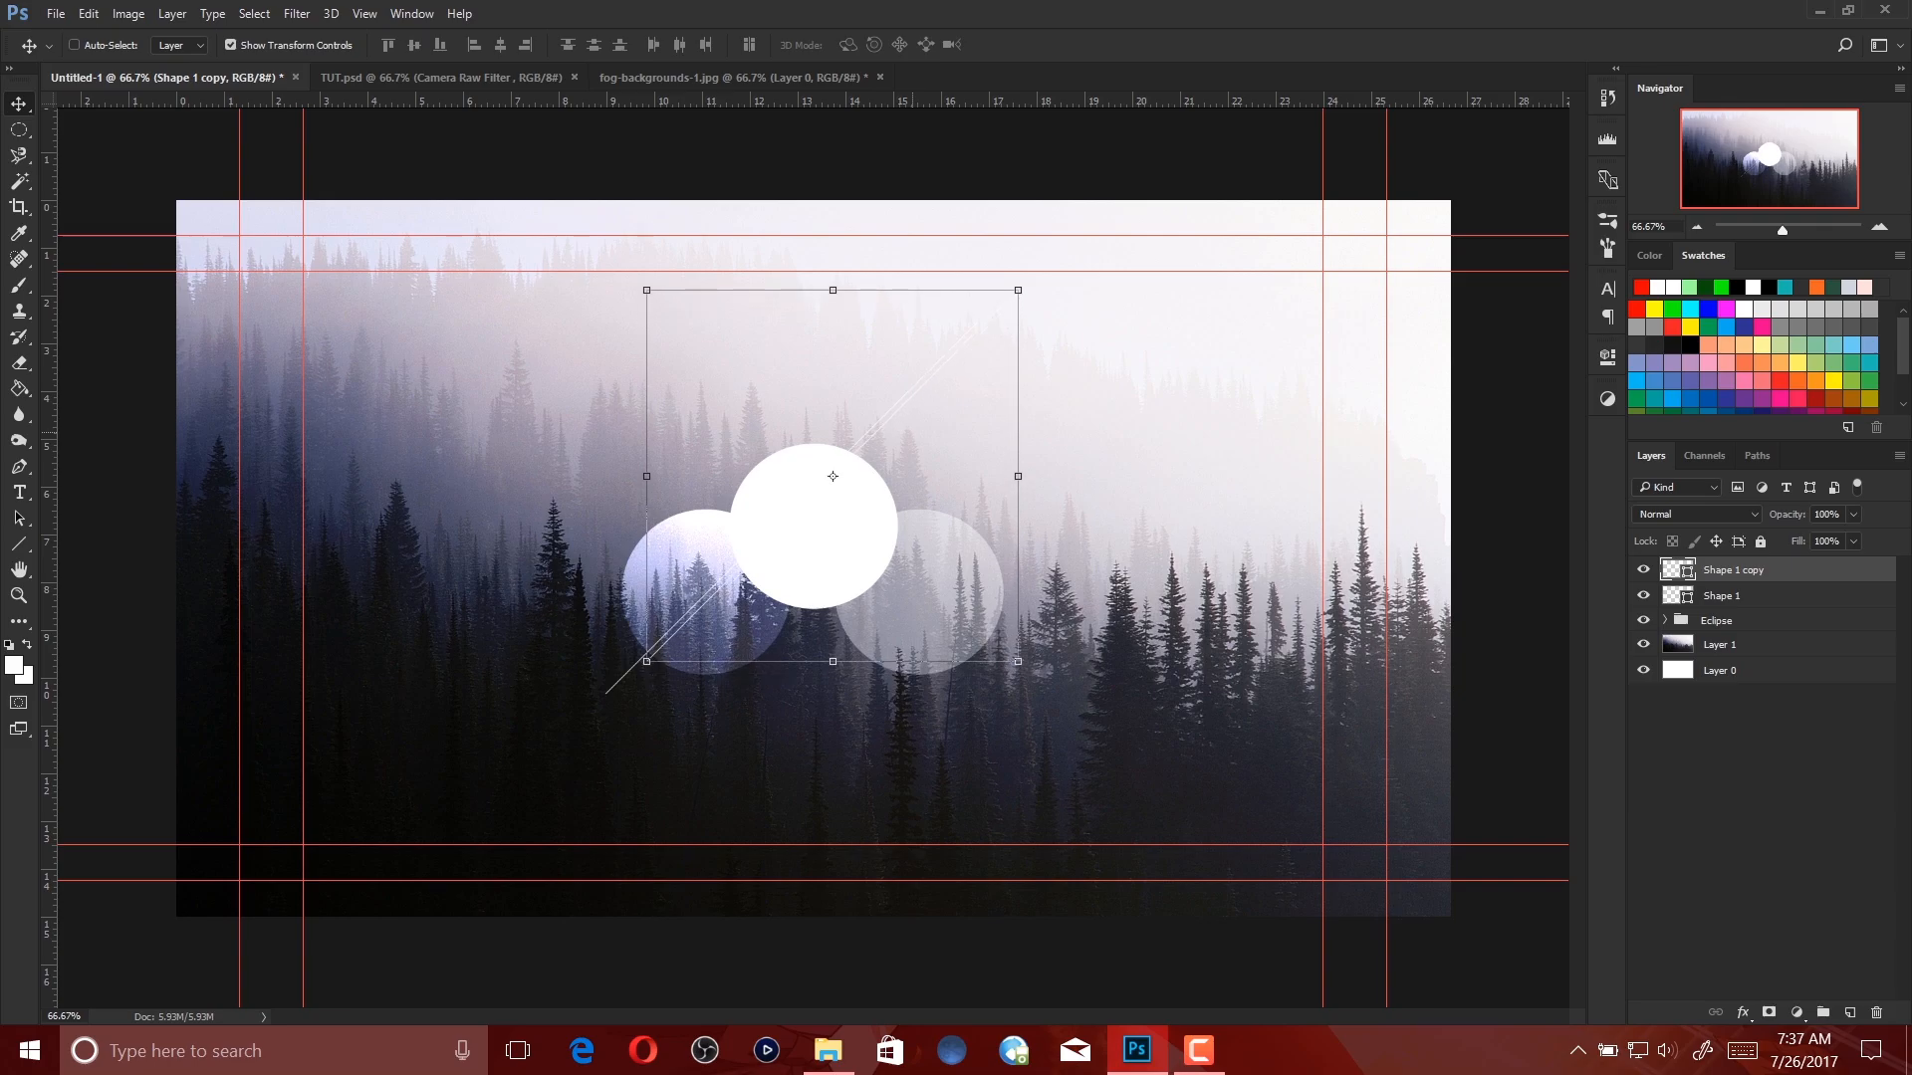
pyautogui.press('Right')
pyautogui.press('Right')
pyautogui.press('Right')
pyautogui.press('Right')
pyautogui.press('Right')
pyautogui.press('Right')
pyautogui.press('Right')
pyautogui.press('Right')
pyautogui.press('Right')
pyautogui.press('Right')
pyautogui.press('Right')
pyautogui.press('Right')
pyautogui.press('Right')
pyautogui.press('Right')
pyautogui.press('Right')
pyautogui.press('Right')
pyautogui.press('Right')
pyautogui.press('Right')
pyautogui.press('Right')
pyautogui.press('Right')
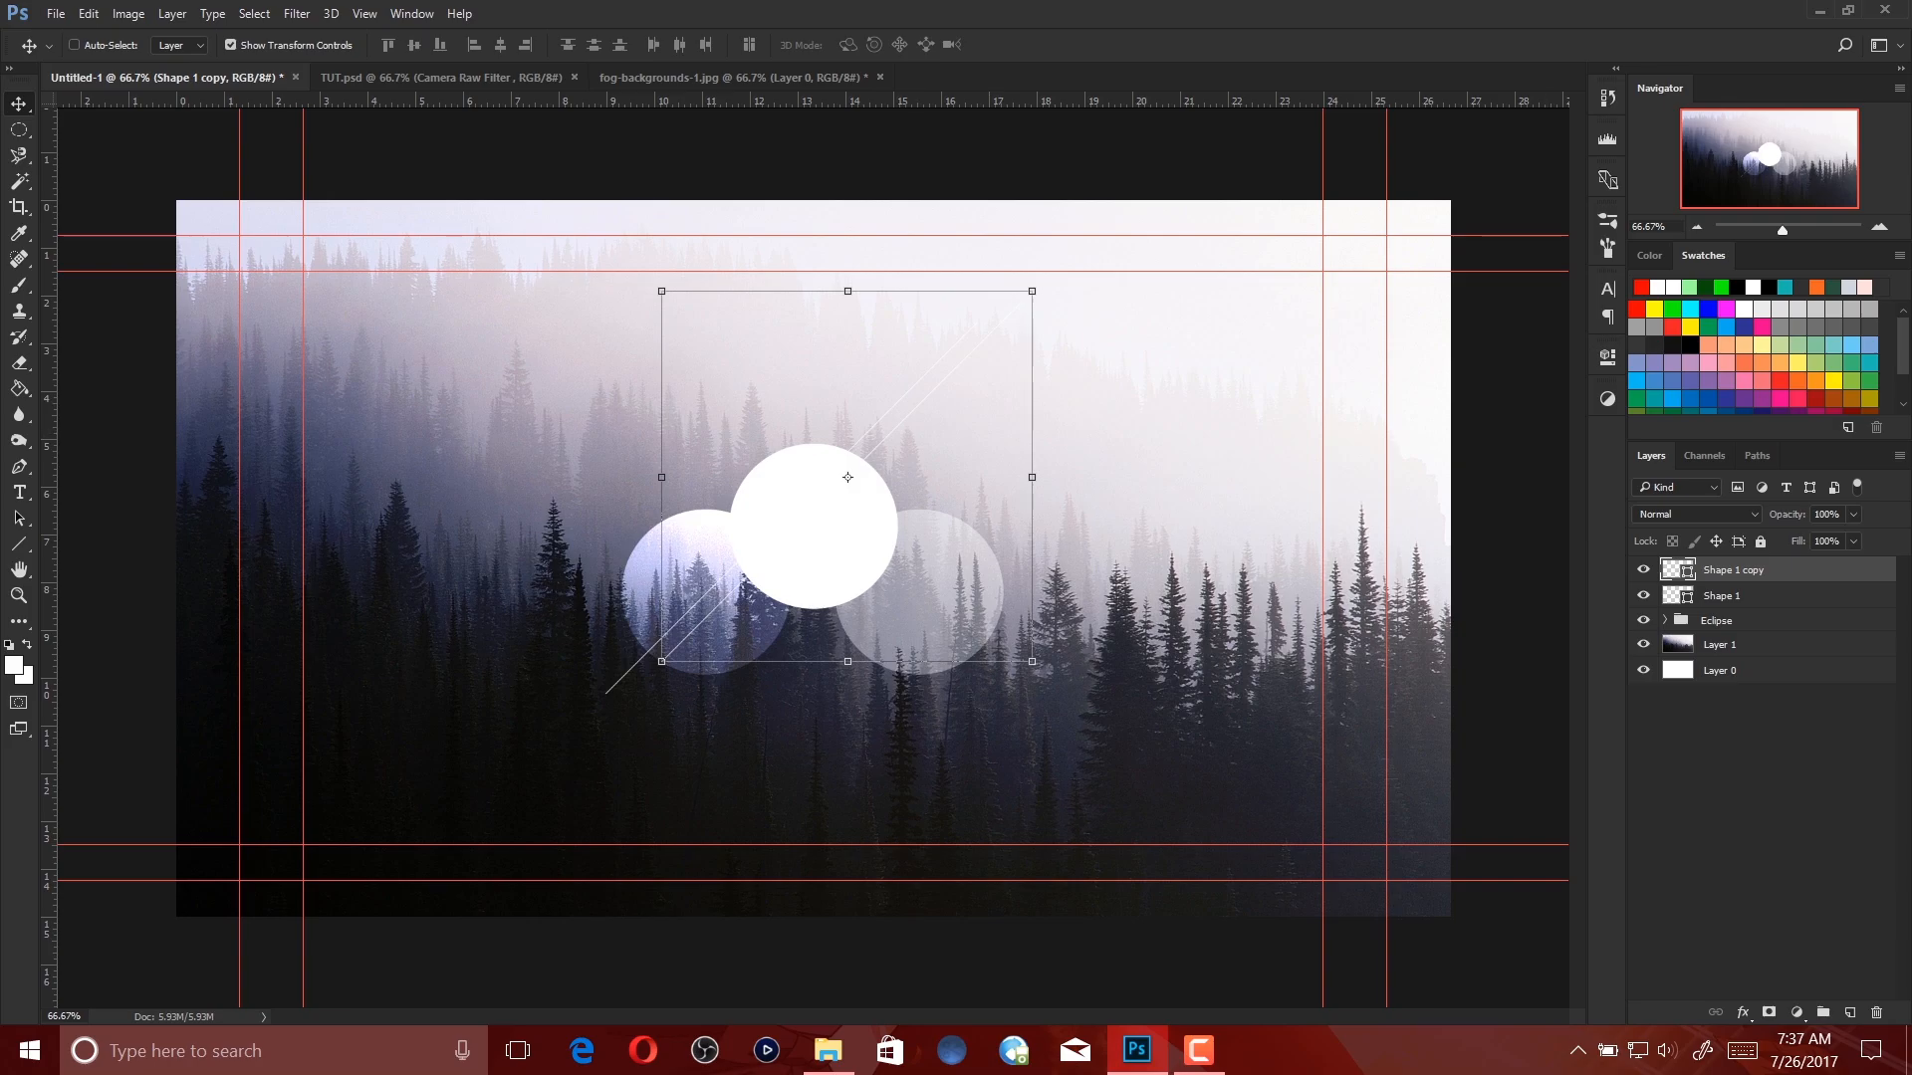
# Duplicate the Shape 1 copy layer and nudge the new line right and slightly up, forming a third parallel diagonal with matching spacing.
pyautogui.moveTo(1773, 569); pyautogui.dragTo(1849, 1012)
pyautogui.press('Right')
pyautogui.press('Right')
pyautogui.press('Right')
pyautogui.press('Right')
pyautogui.press('Right')
pyautogui.press('Right')
pyautogui.press('Right')
pyautogui.press('Right')
pyautogui.press('Right')
pyautogui.press('Right')
pyautogui.press('Right')
pyautogui.press('Right')
pyautogui.press('Right')
pyautogui.press('Right')
pyautogui.press('Right')
pyautogui.press('Right')
pyautogui.press('Right')
pyautogui.press('Right')
pyautogui.press('Right')
pyautogui.press('Right')
pyautogui.press('Left')
pyautogui.press('Left')
pyautogui.press('Left')
pyautogui.press('Left')
pyautogui.press('Left')
pyautogui.press('Left')
pyautogui.press('Left')
pyautogui.press('Left')
pyautogui.press('Left')
pyautogui.press('Left')
pyautogui.press('Left')
pyautogui.press('Left')
pyautogui.press('Left')
pyautogui.press('Left')
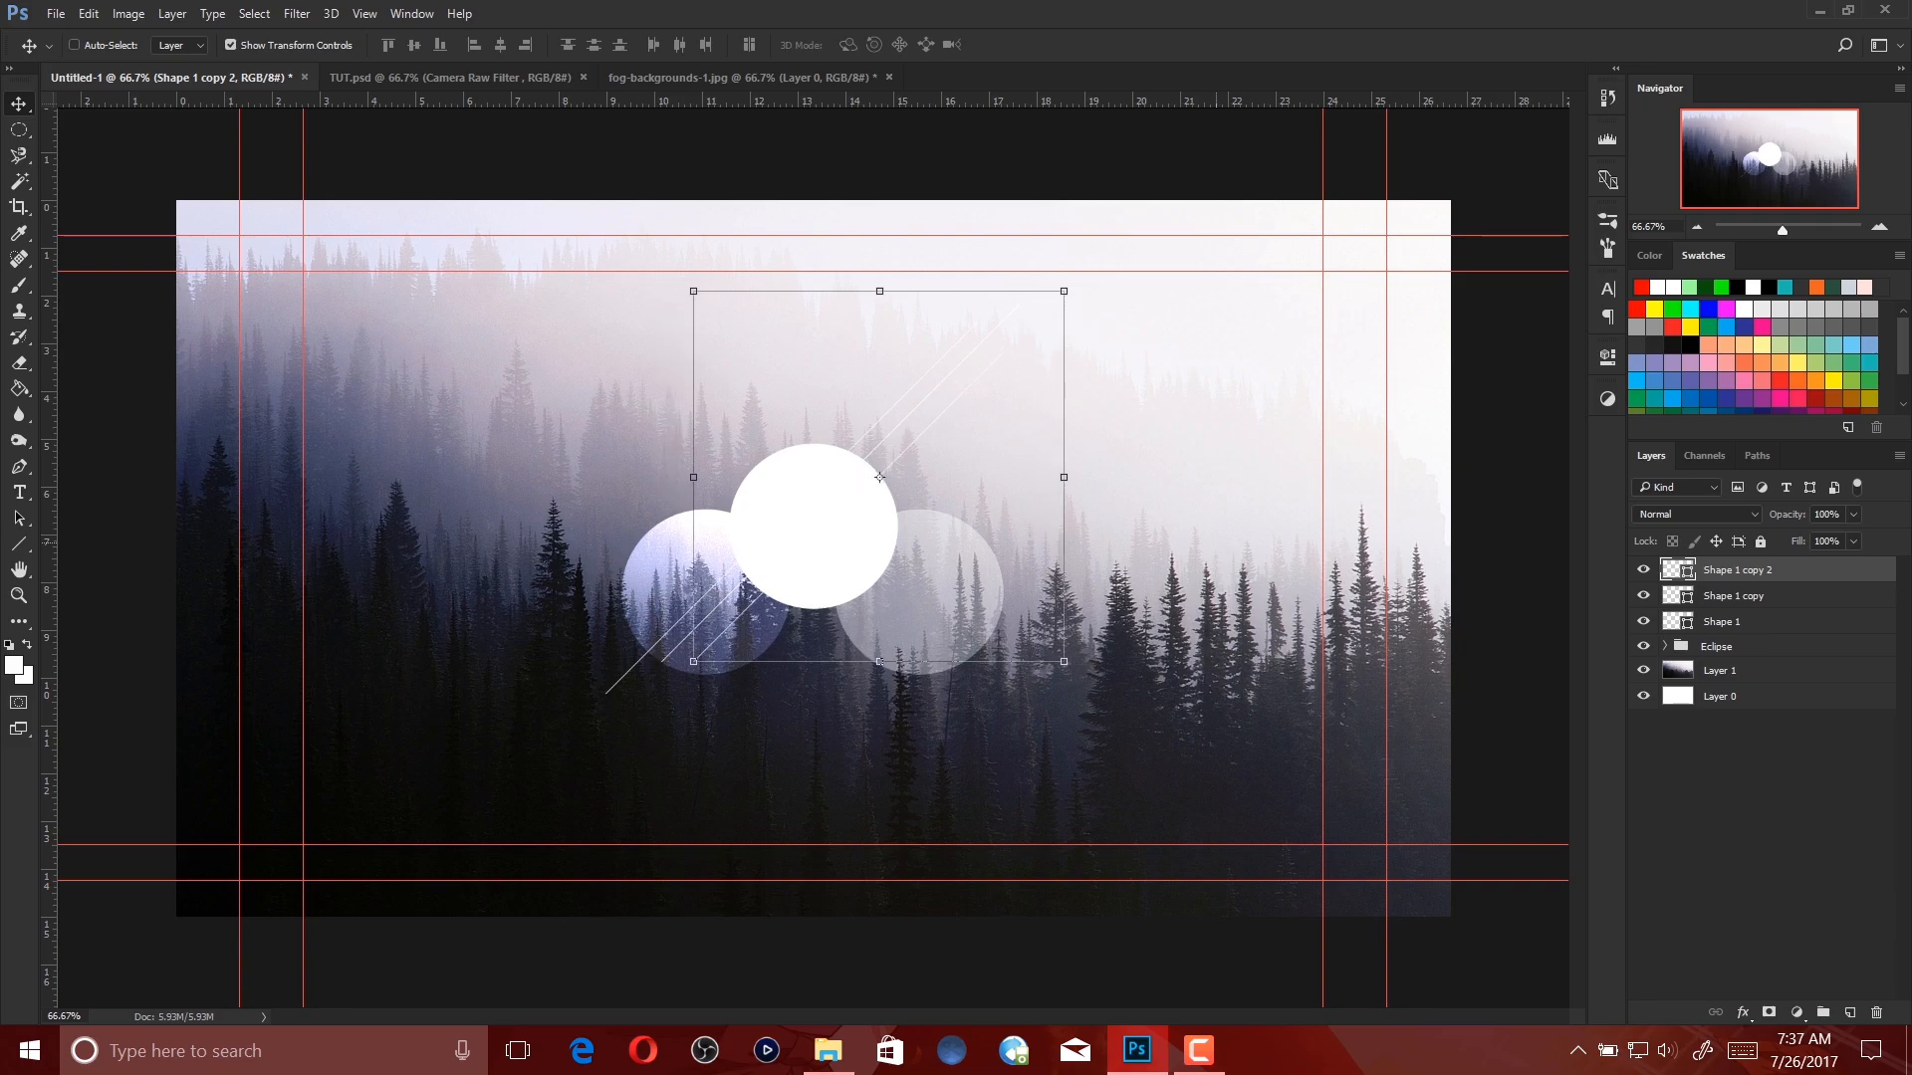
pyautogui.press('Up')
pyautogui.press('Up')
pyautogui.press('Up')
pyautogui.press('Up')
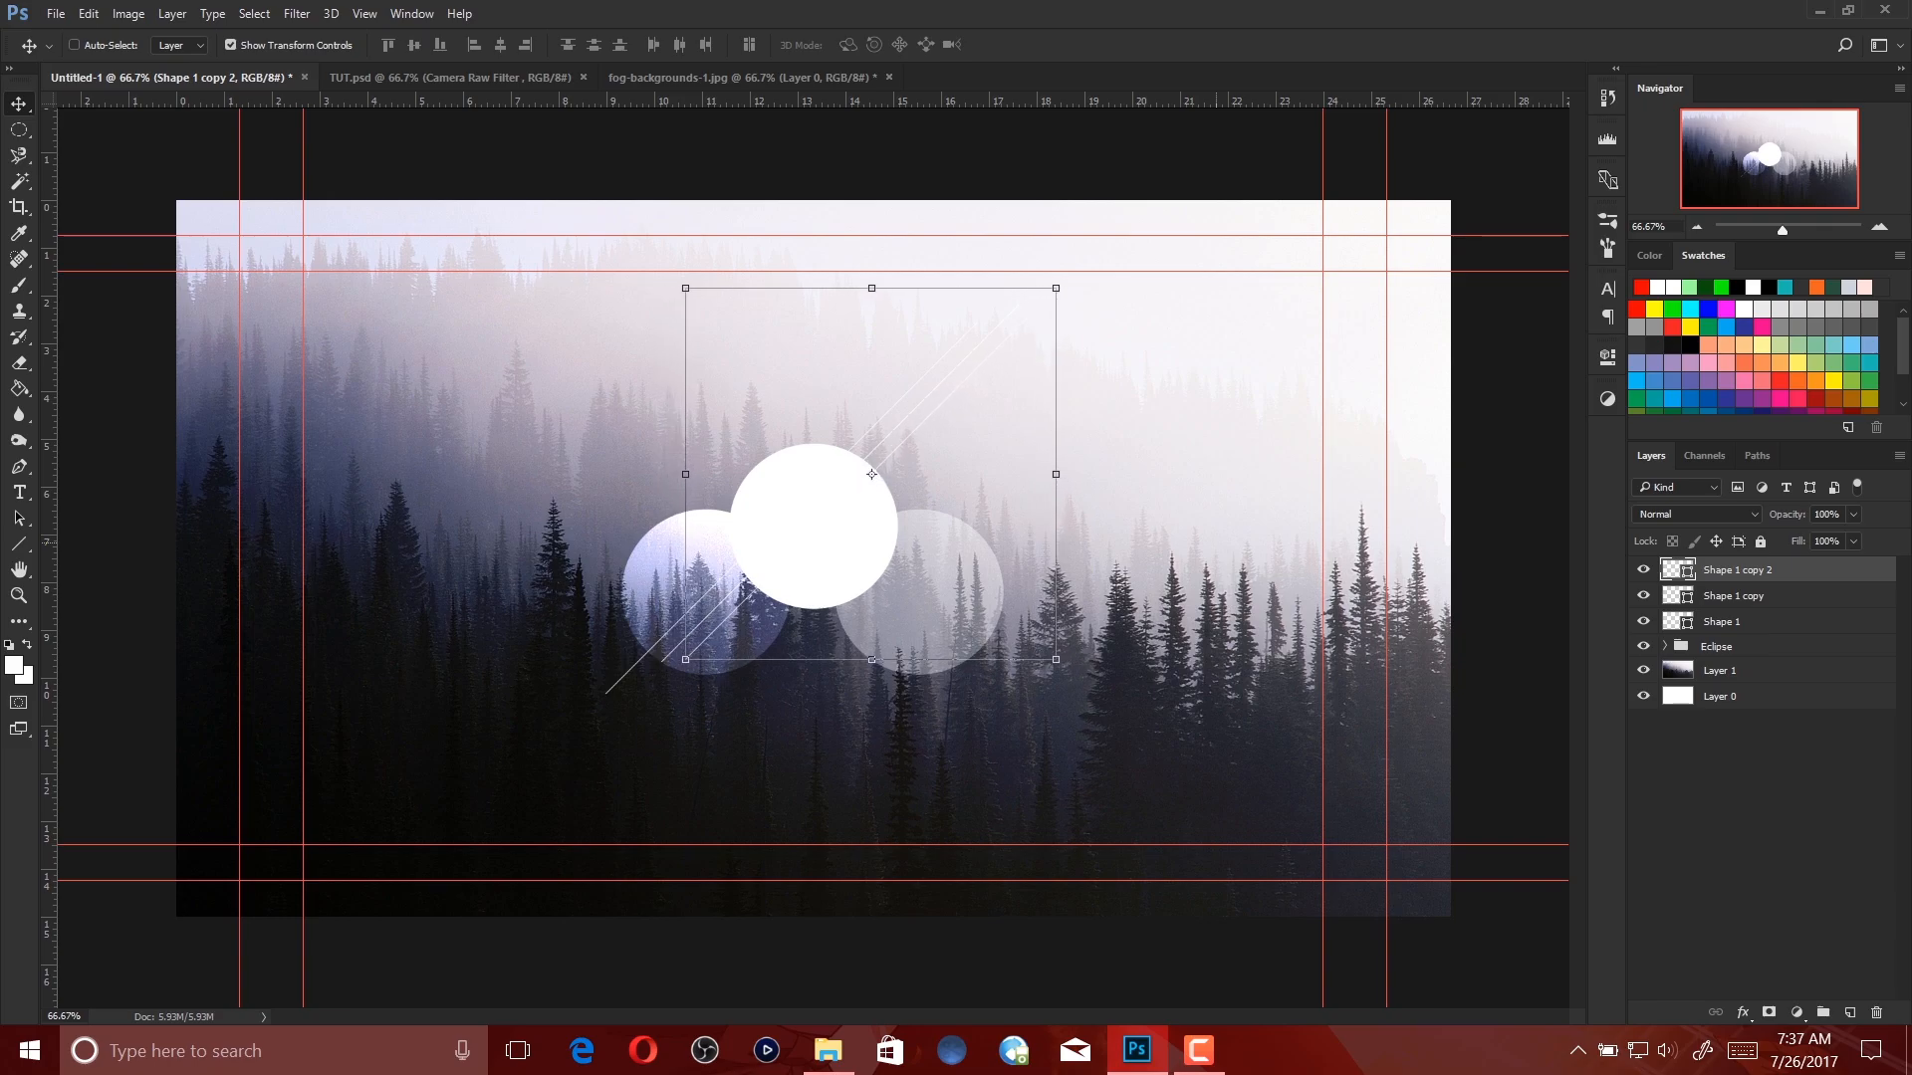
pyautogui.press('Right')
pyautogui.press('Right')
pyautogui.press('Right')
pyautogui.press('Right')
pyautogui.press('Right')
pyautogui.press('Right')
pyautogui.press('Right')
pyautogui.press('Right')
pyautogui.press('Right')
pyautogui.press('Right')
pyautogui.press('Right')
pyautogui.press('Right')
pyautogui.press('Right')
pyautogui.press('Right')
pyautogui.press('Up')
pyautogui.press('Up')
pyautogui.press('Up')
pyautogui.press('Up')
pyautogui.press('Up')
pyautogui.press('Up')
pyautogui.press('Up')
pyautogui.press('Up')
pyautogui.press('Up')
pyautogui.press('Up')
pyautogui.press('Up')
pyautogui.press('Up')
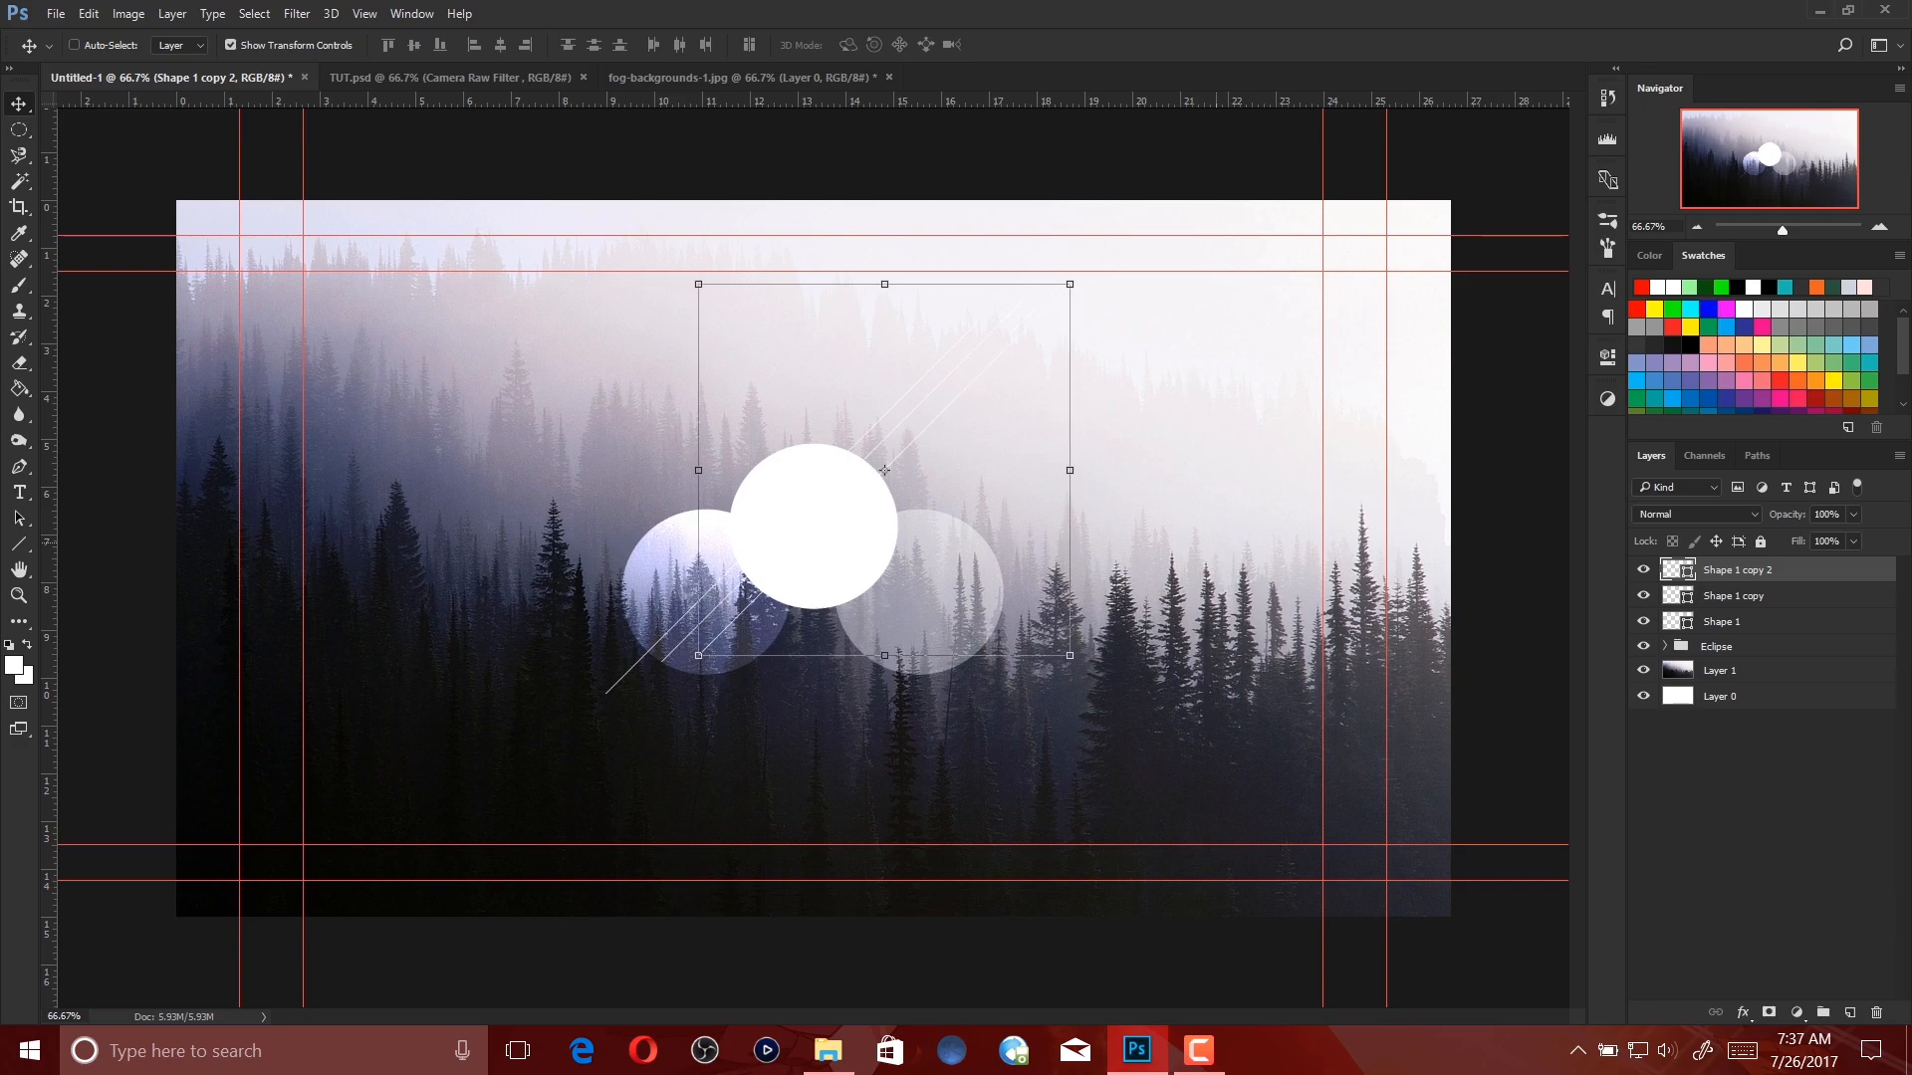
pyautogui.press('Left')
pyautogui.press('Left')
pyautogui.press('Left')
pyautogui.press('Left')
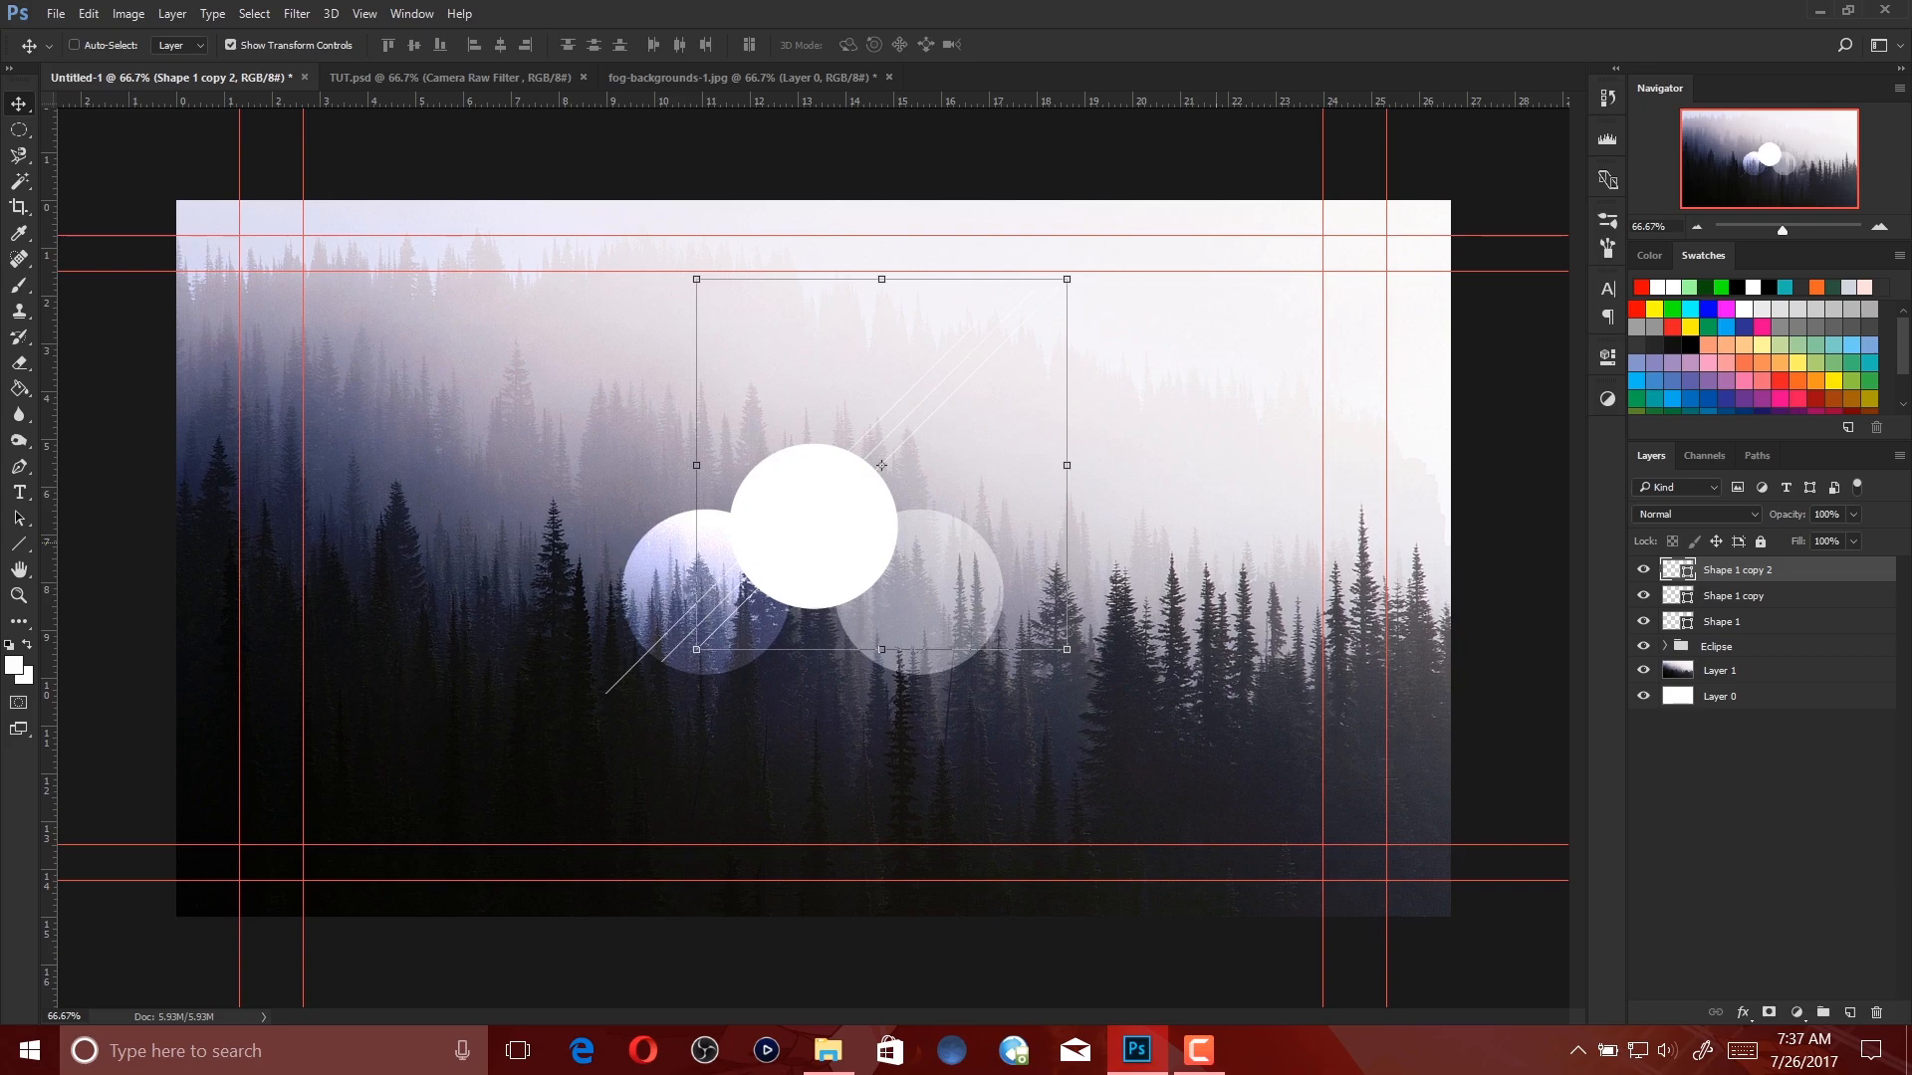
# Group the Shape 1, Shape 1 copy and Shape 1 copy 2 line layers and name the group Lines Part 1.
pyautogui.click(74, 44)
pyautogui.keyDown('ctrl'); pyautogui.click(1732, 595); pyautogui.keyUp('ctrl')
pyautogui.keyDown('ctrl'); pyautogui.click(1733, 621); pyautogui.keyUp('ctrl')
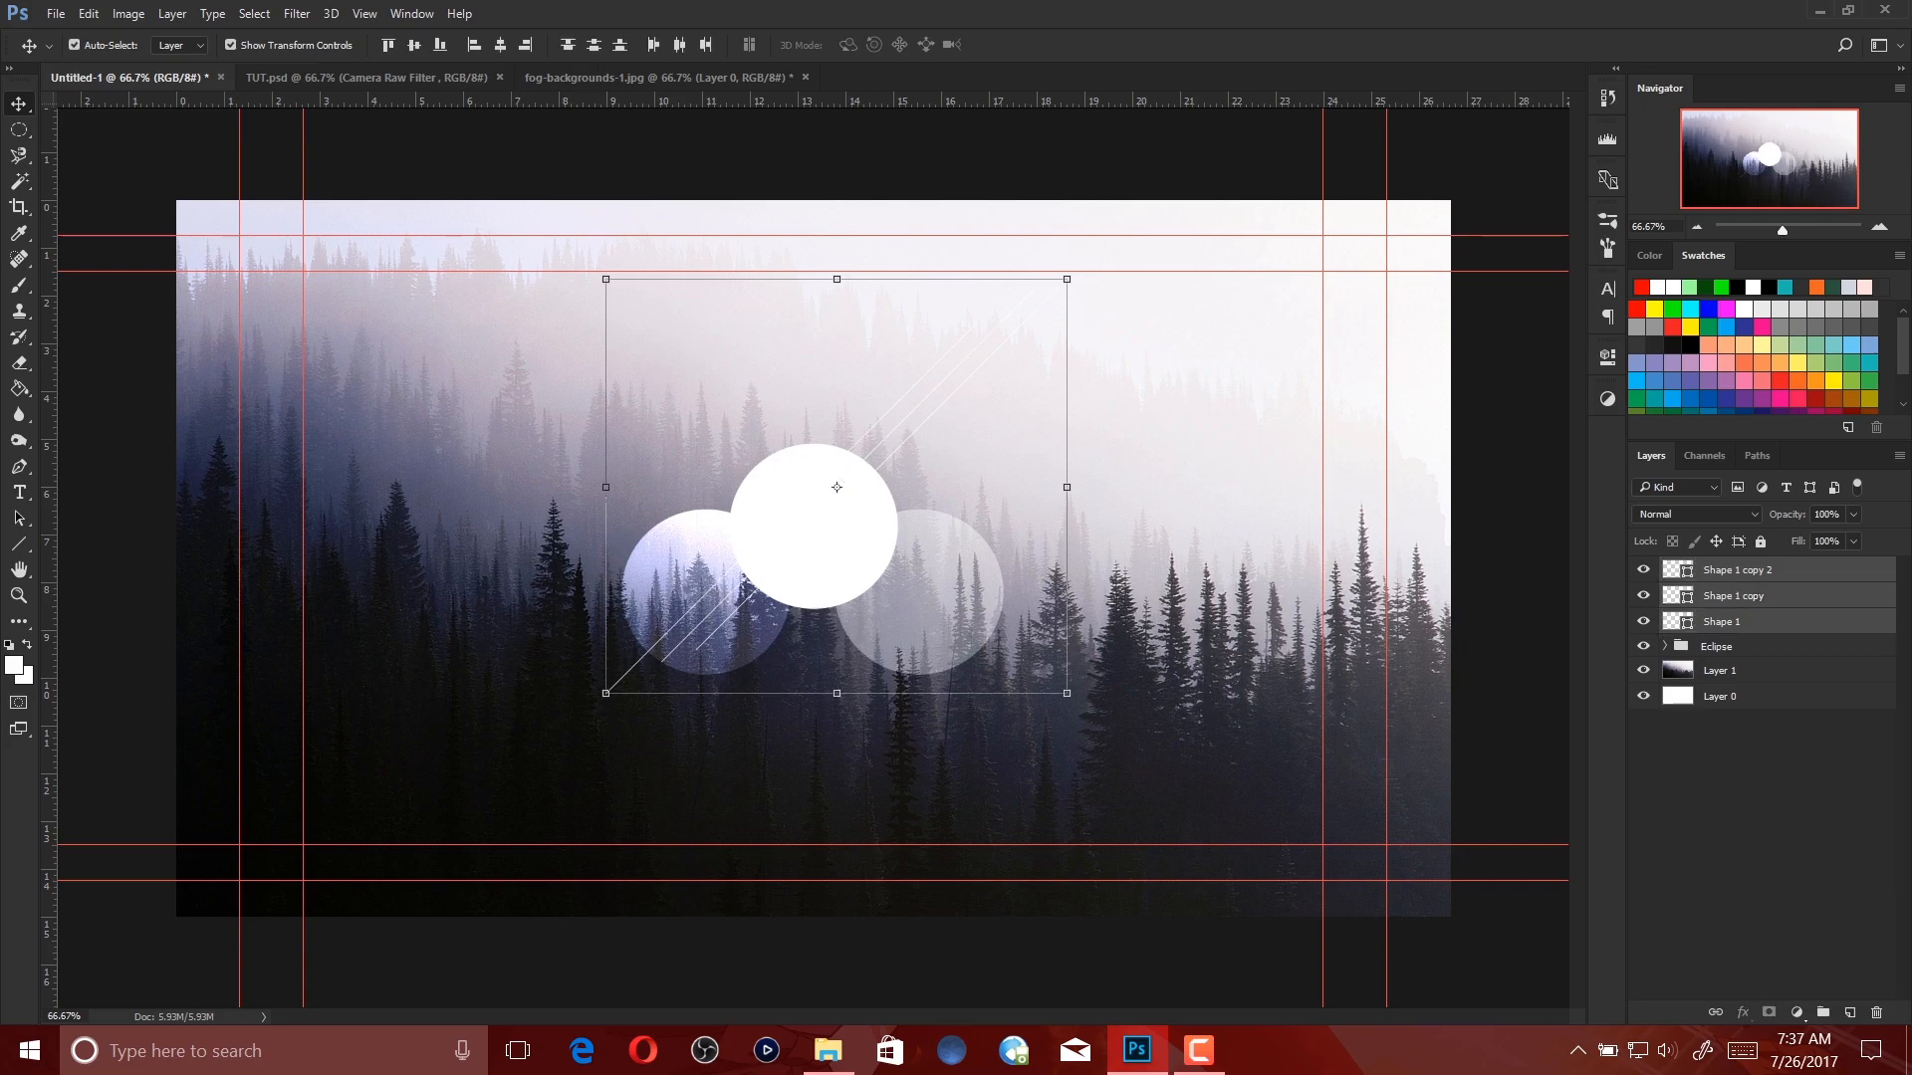
pyautogui.hotkey('ctrl', 'g')
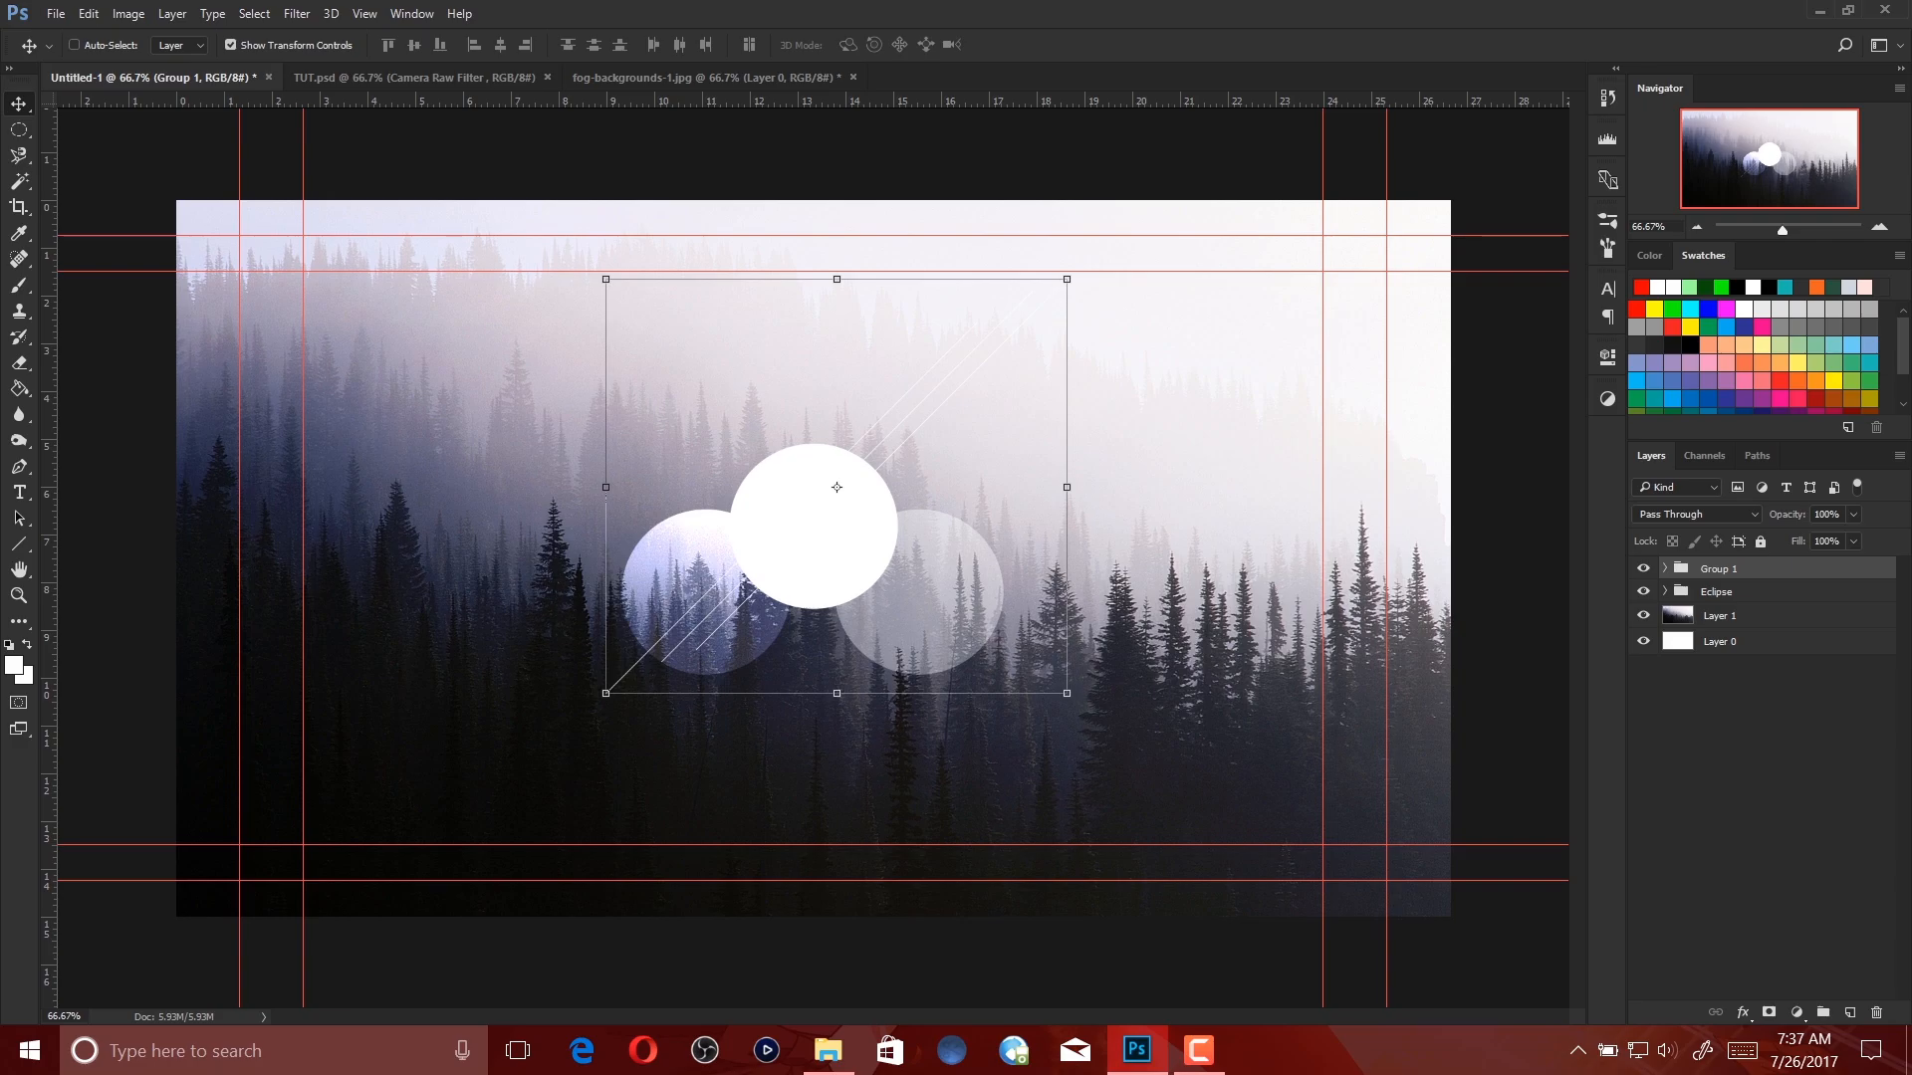
pyautogui.doubleClick(1717, 568)
pyautogui.write('LINES')
pyautogui.press('BackSpace')
pyautogui.press('BackSpace')
pyautogui.write('nes Part 1')
pyautogui.press('Return')
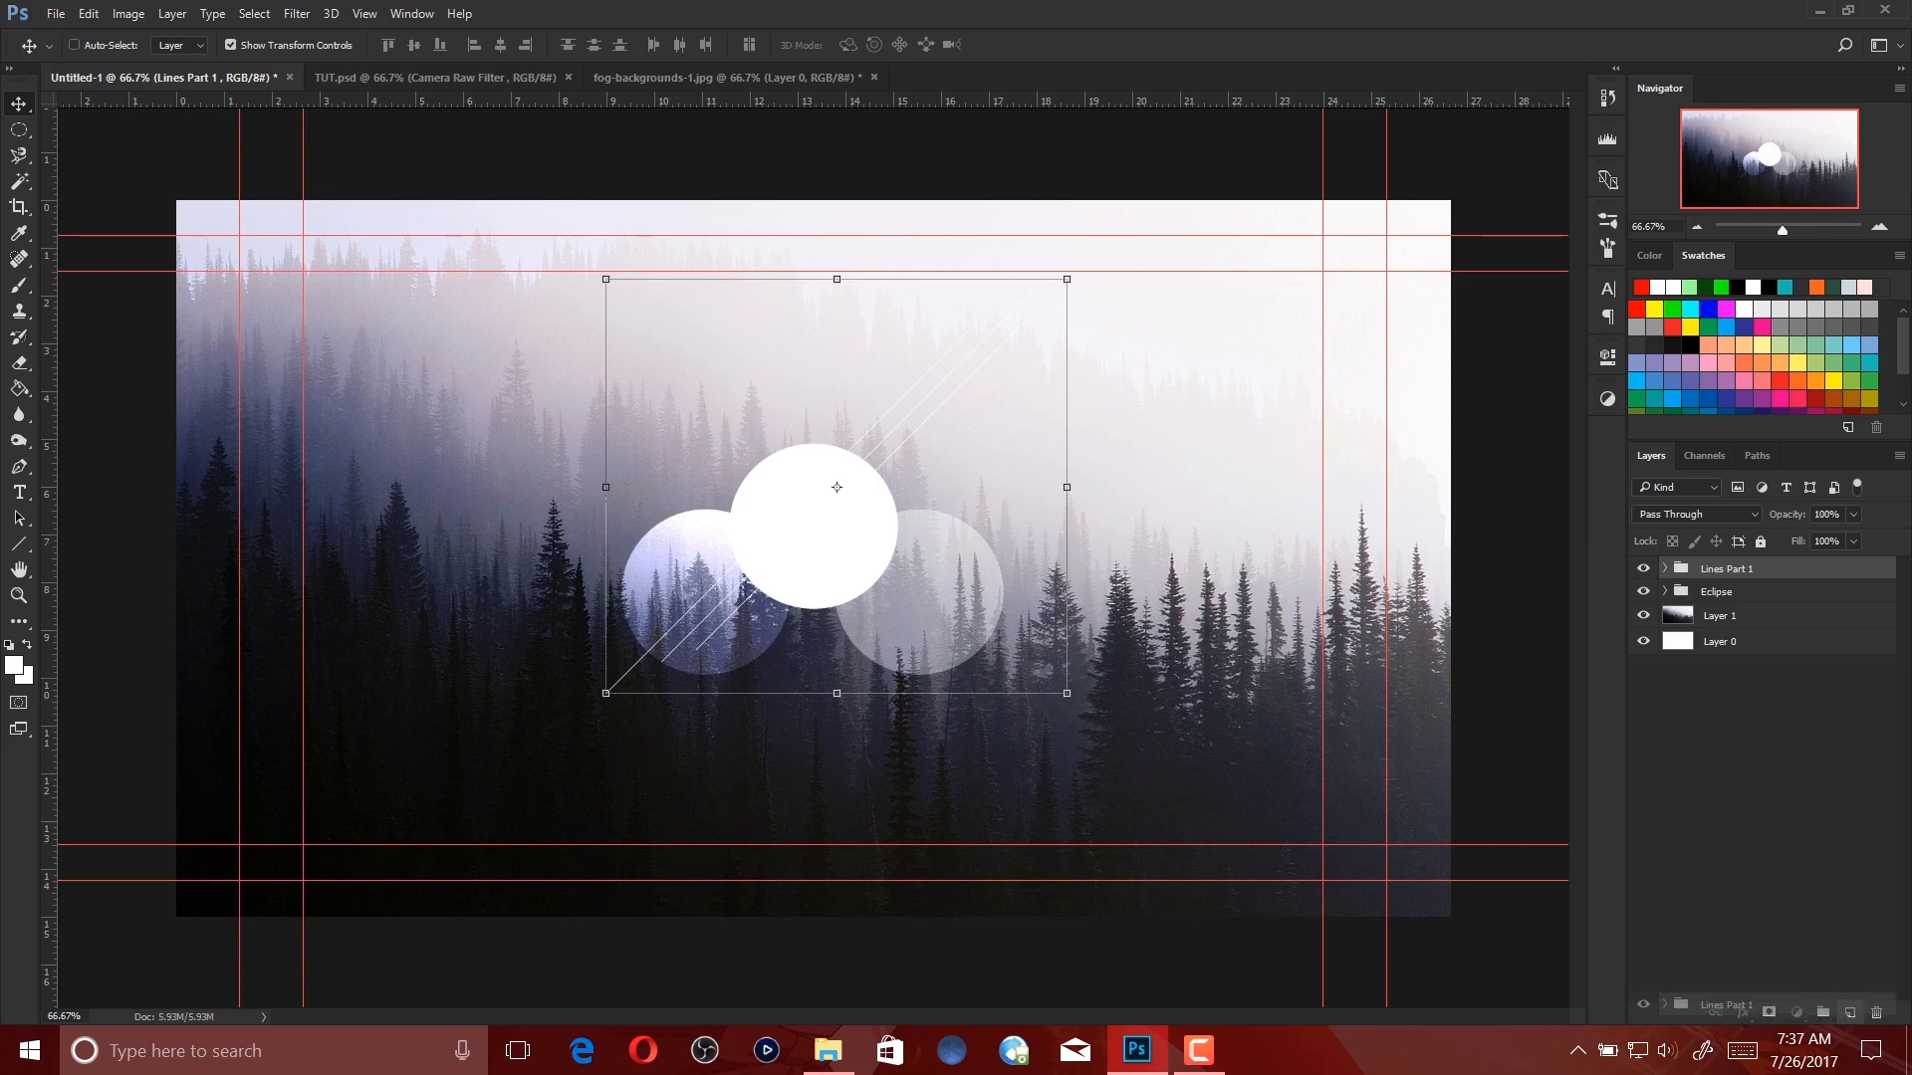
# Duplicate the Lines Part 1 group and nudge the copy slightly left so its lines run beside the originals.
pyautogui.hotkey('ctrl', 'j')
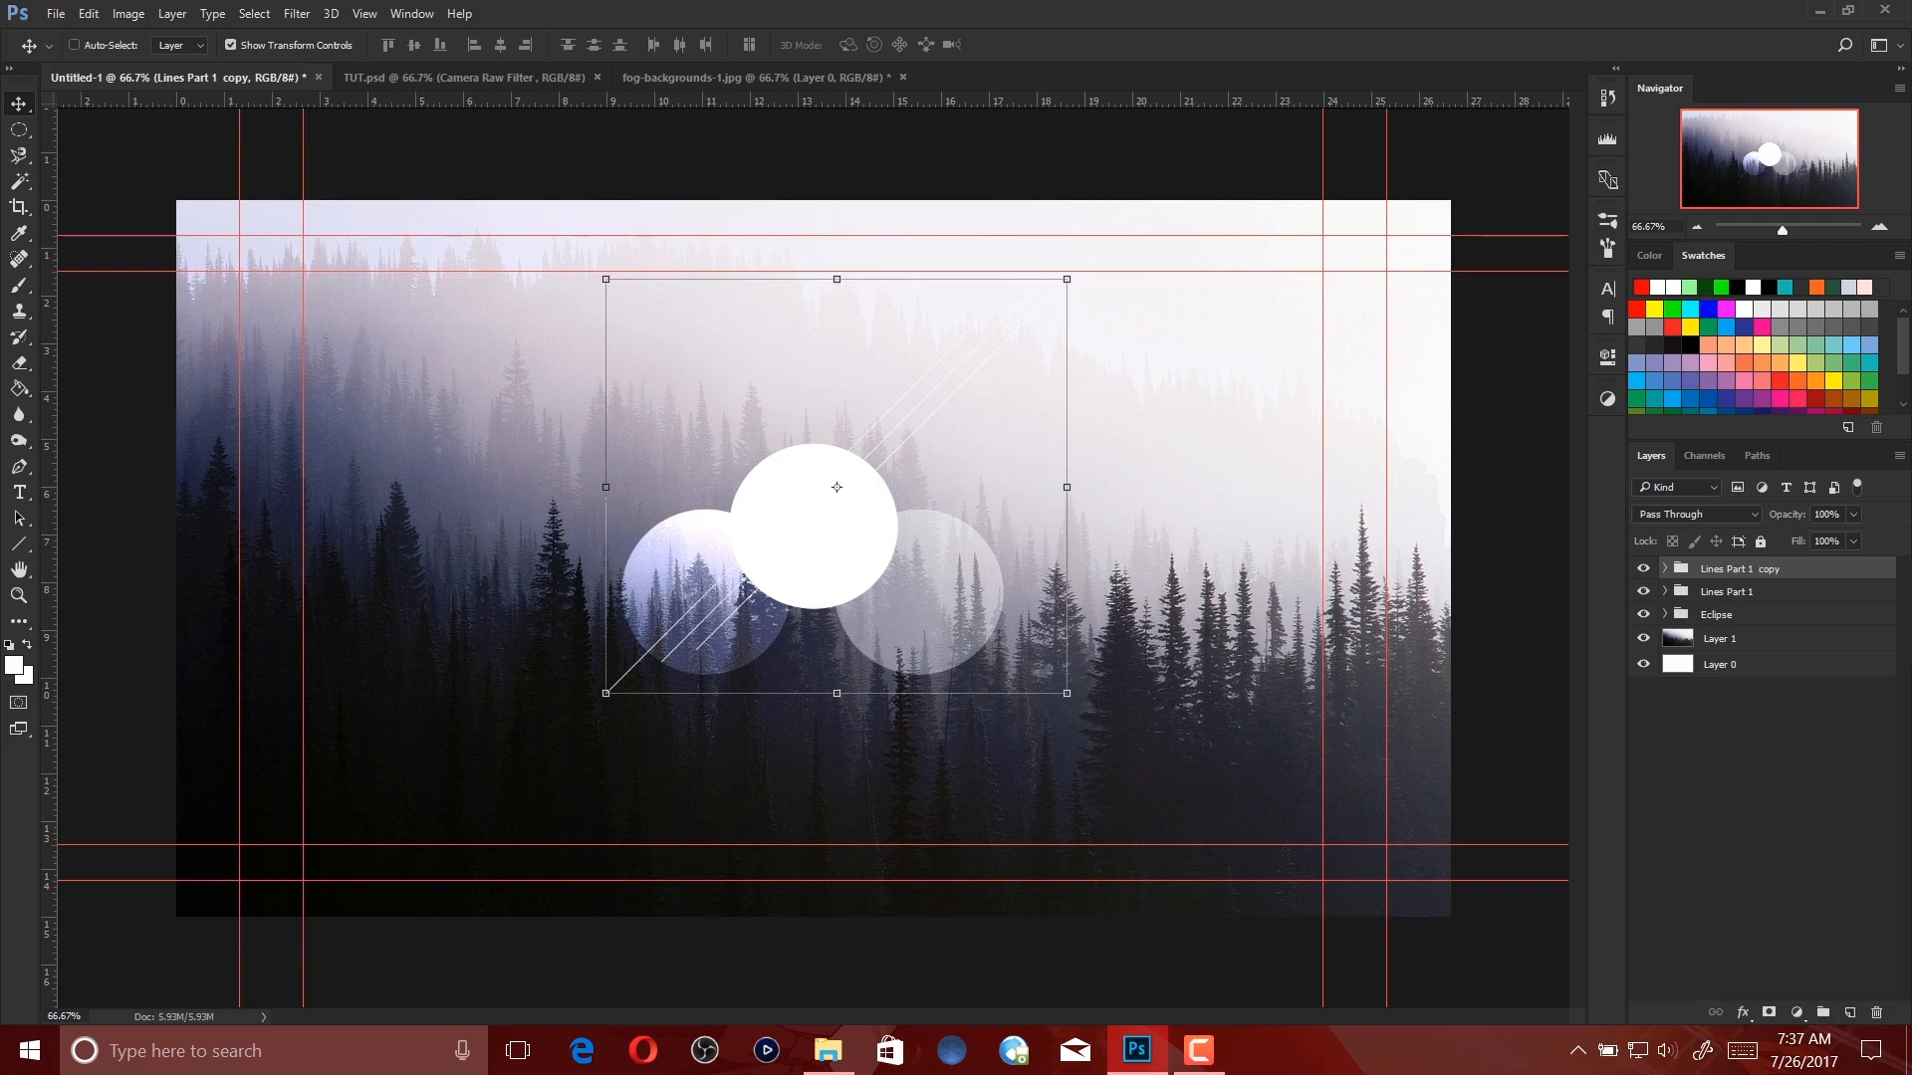
pyautogui.hotkey('shift', 'Left')
pyautogui.hotkey('shift', 'Left')
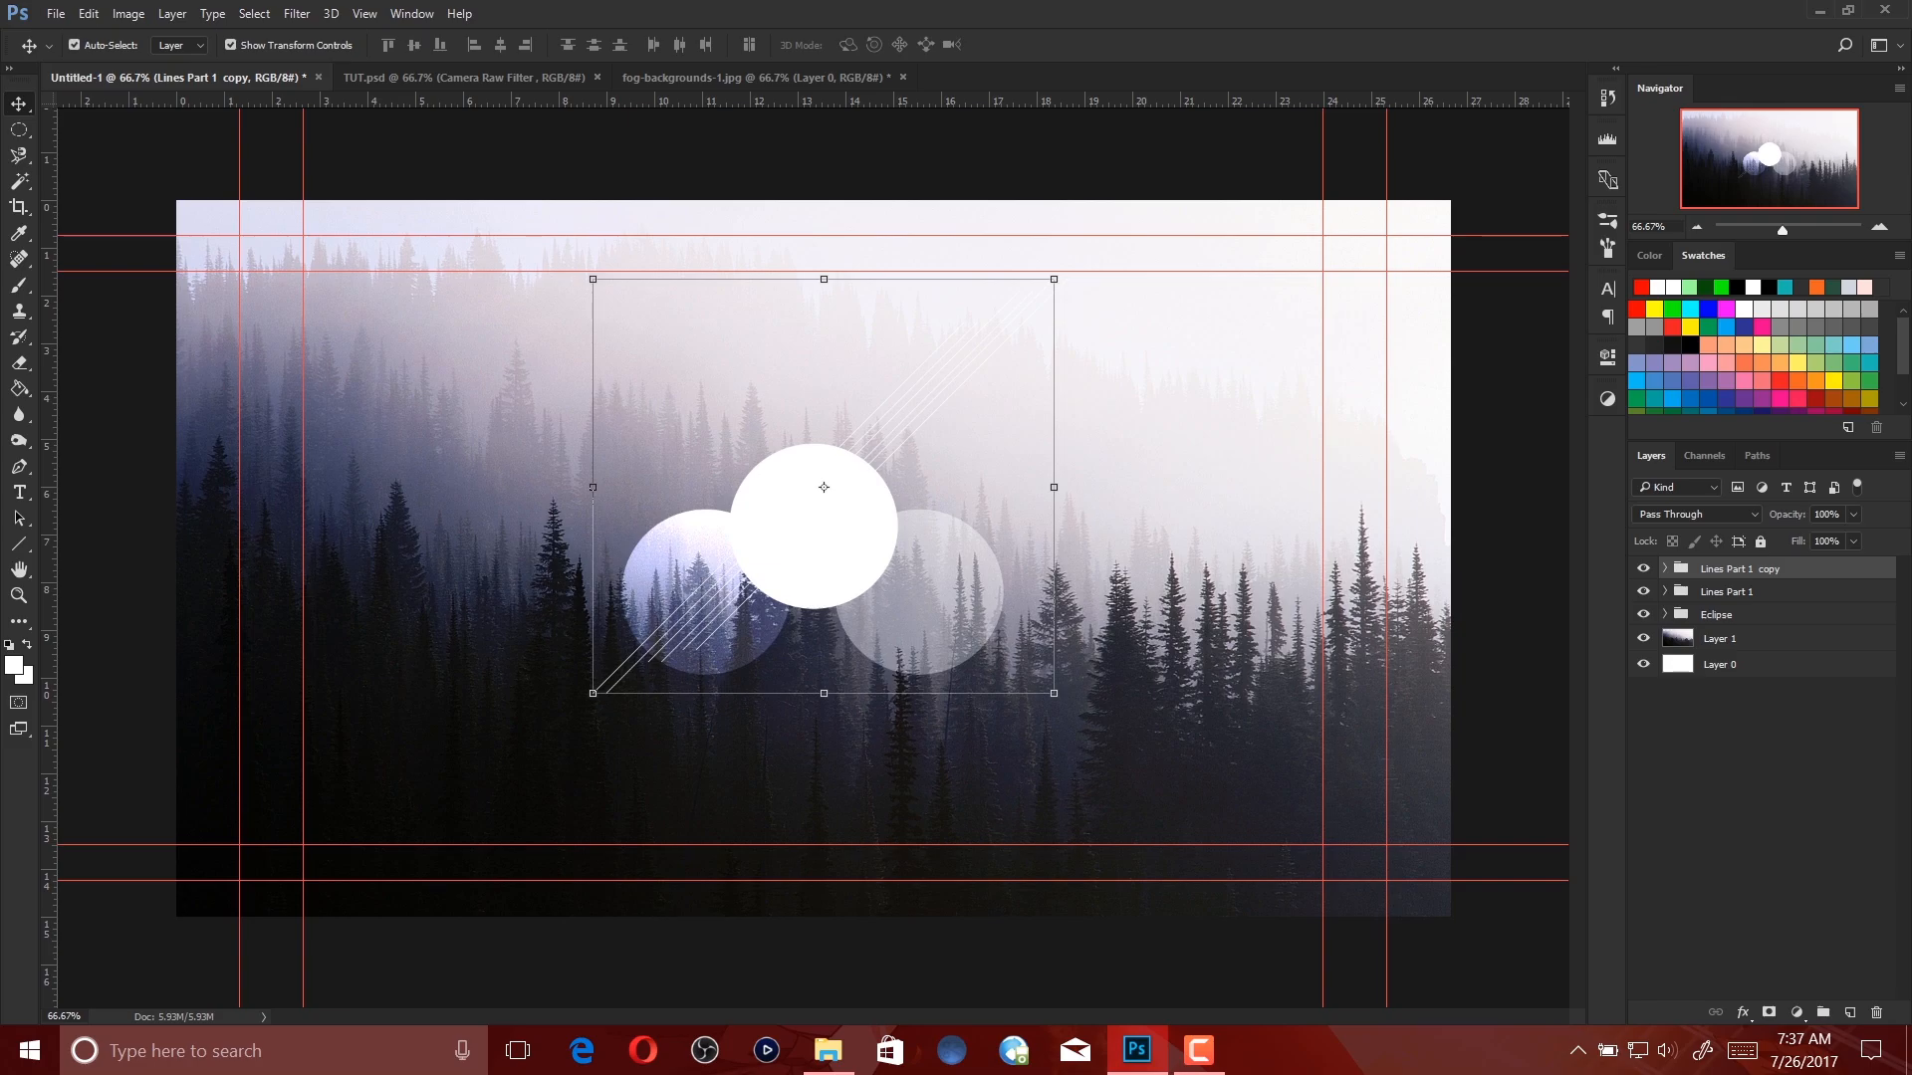
# Select both Lines Part 1 groups together and nudge them right across the circles.
pyautogui.keyDown('ctrl'); pyautogui.click(1726, 591); pyautogui.keyUp('ctrl')
pyautogui.hotkey('shift', 'Right')
pyautogui.hotkey('shift', 'Right')
pyautogui.hotkey('shift', 'Right')
pyautogui.hotkey('shift', 'Right')
pyautogui.hotkey('shift', 'Right')
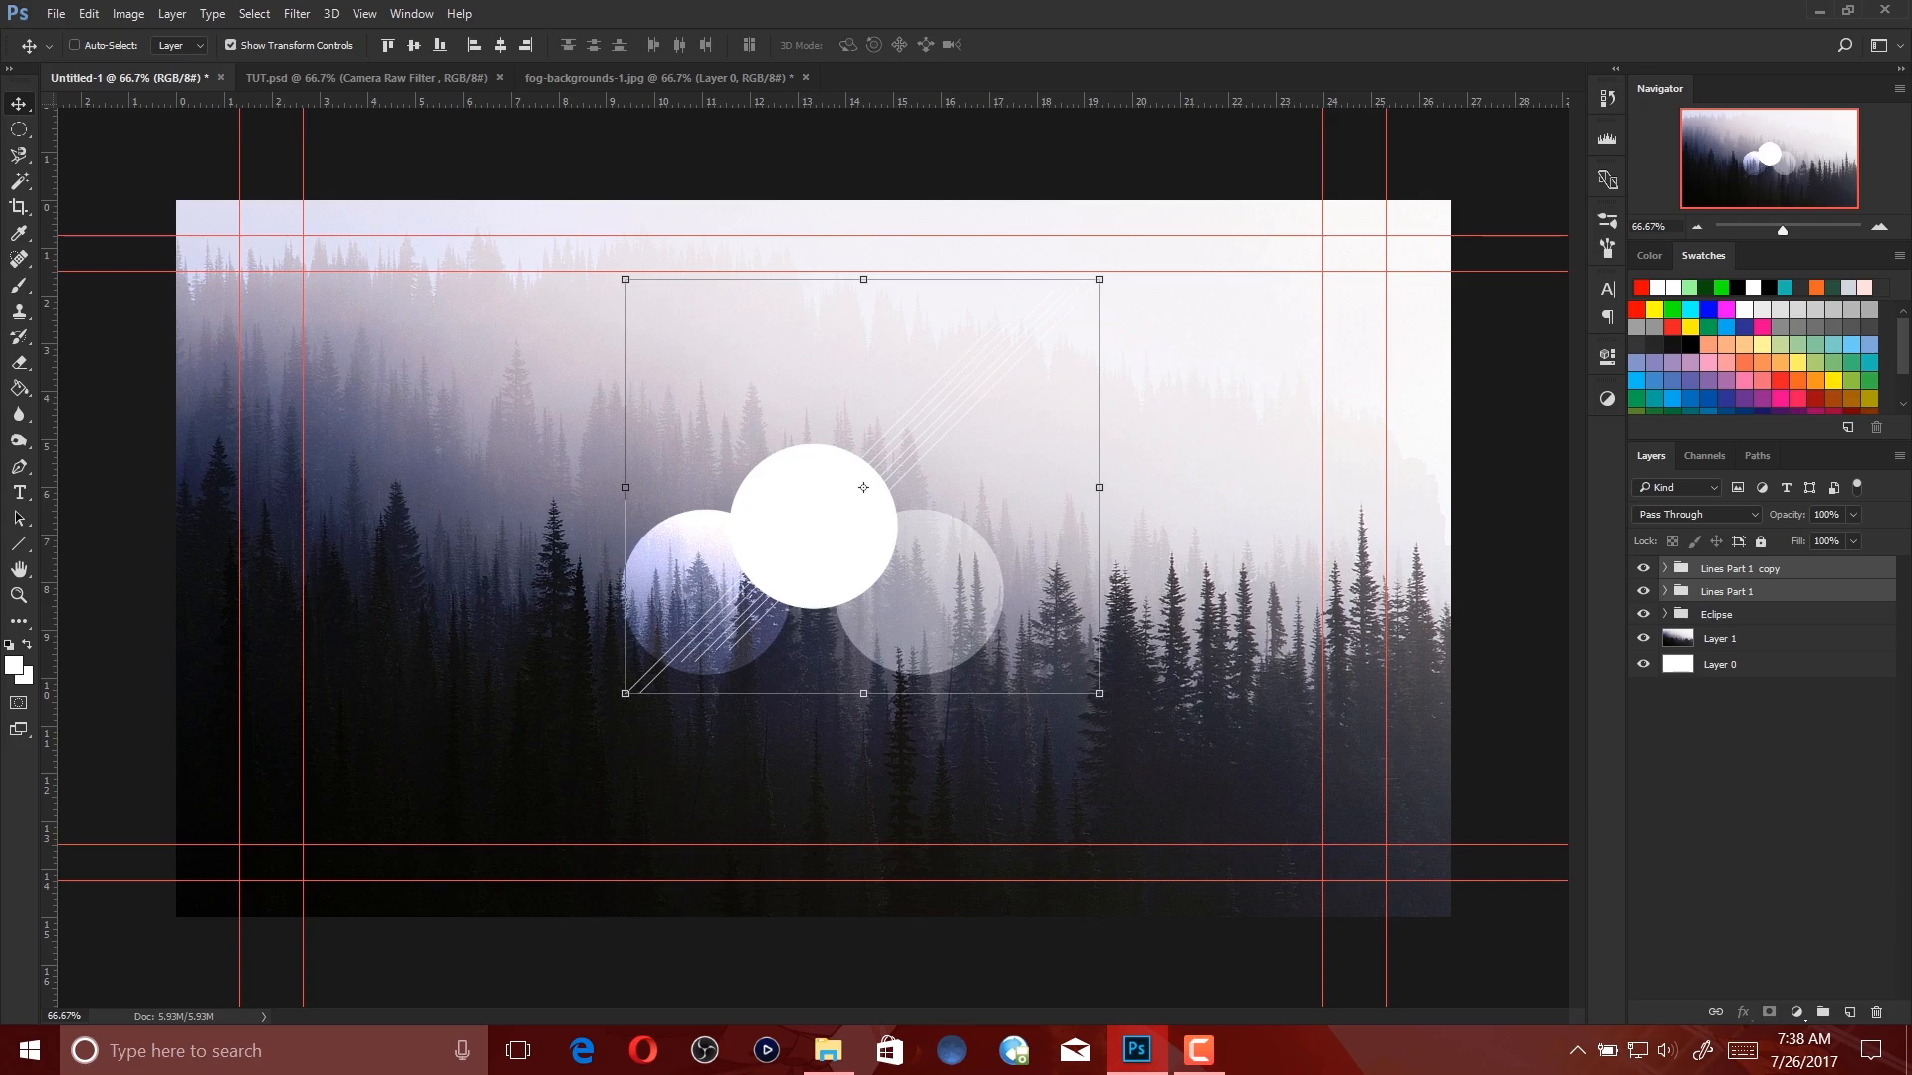
# Move both line groups down and slightly left so the diagonals pass behind the central white circle's area.
pyautogui.press('m')
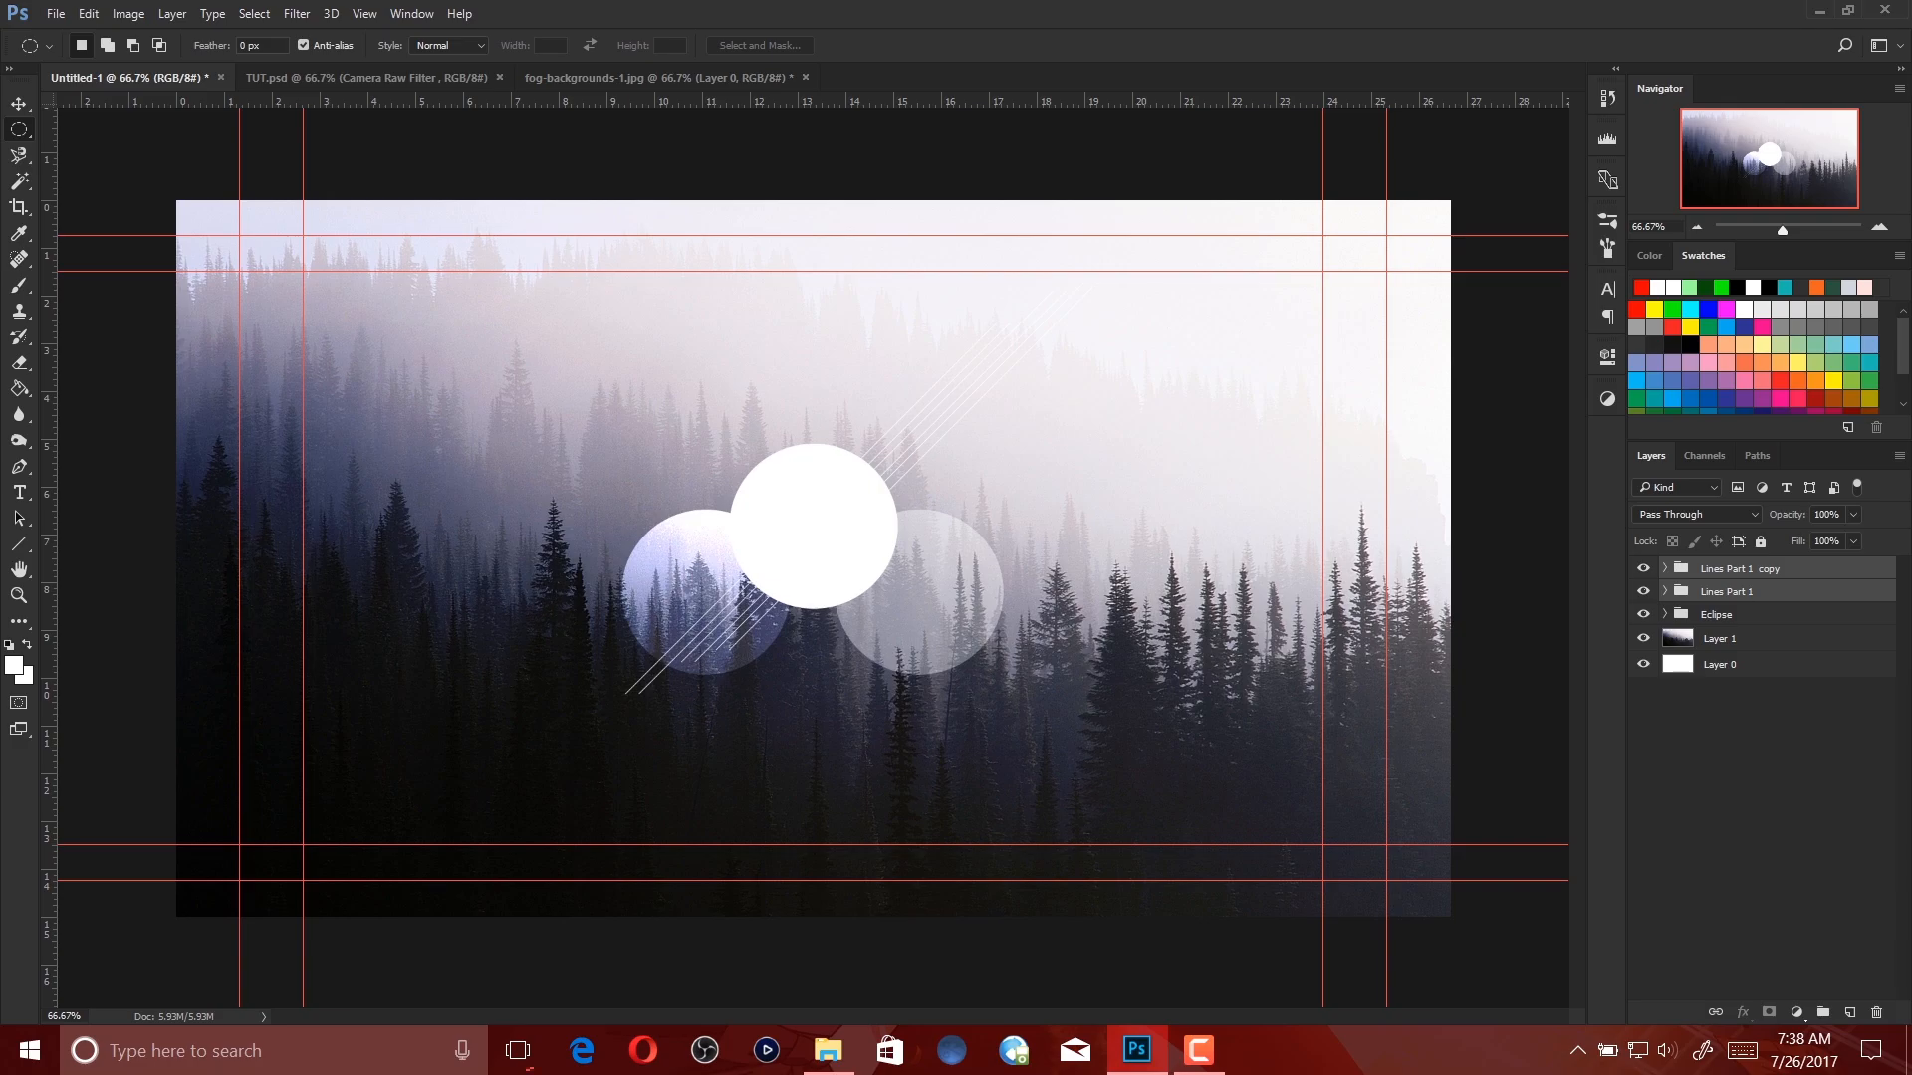
pyautogui.hotkey('ctrl', '+')
pyautogui.hotkey('ctrl', '+')
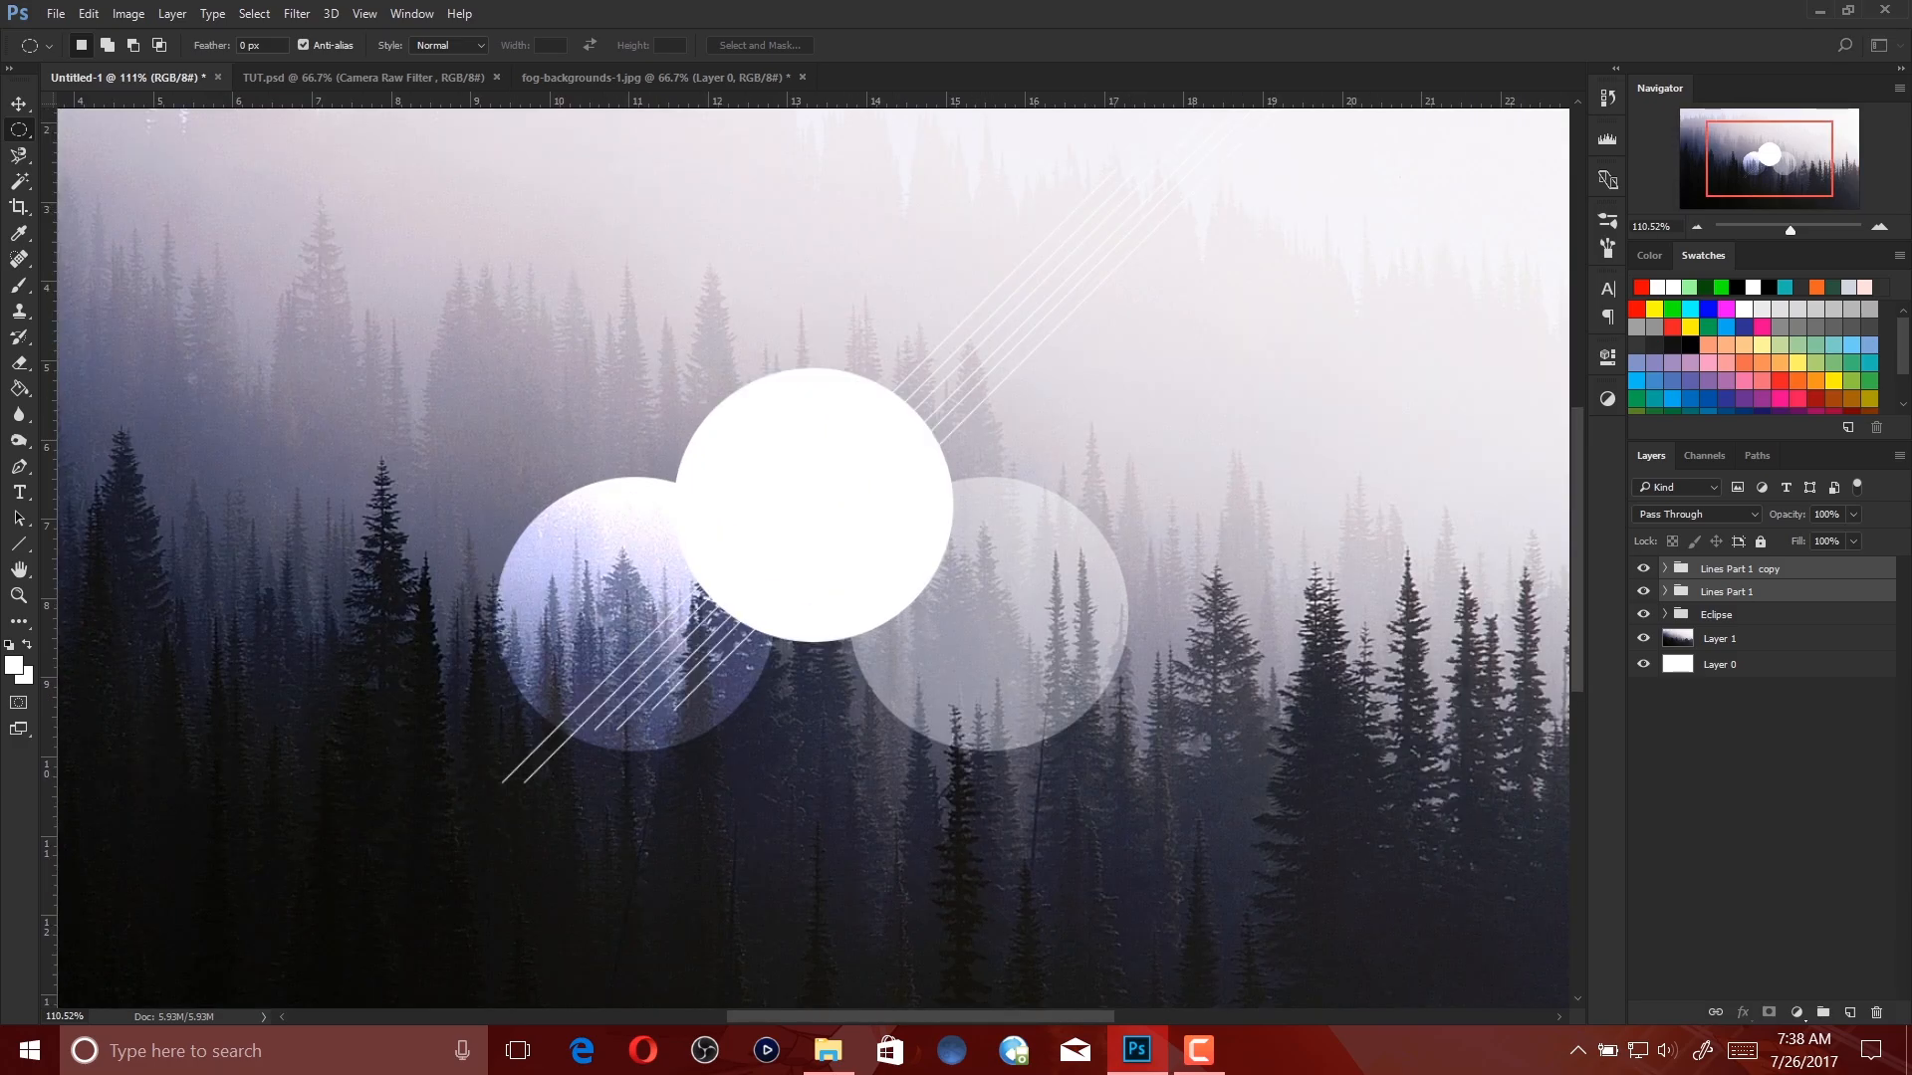
pyautogui.hotkey('ctrl', '+')
pyautogui.hotkey('ctrl', '-')
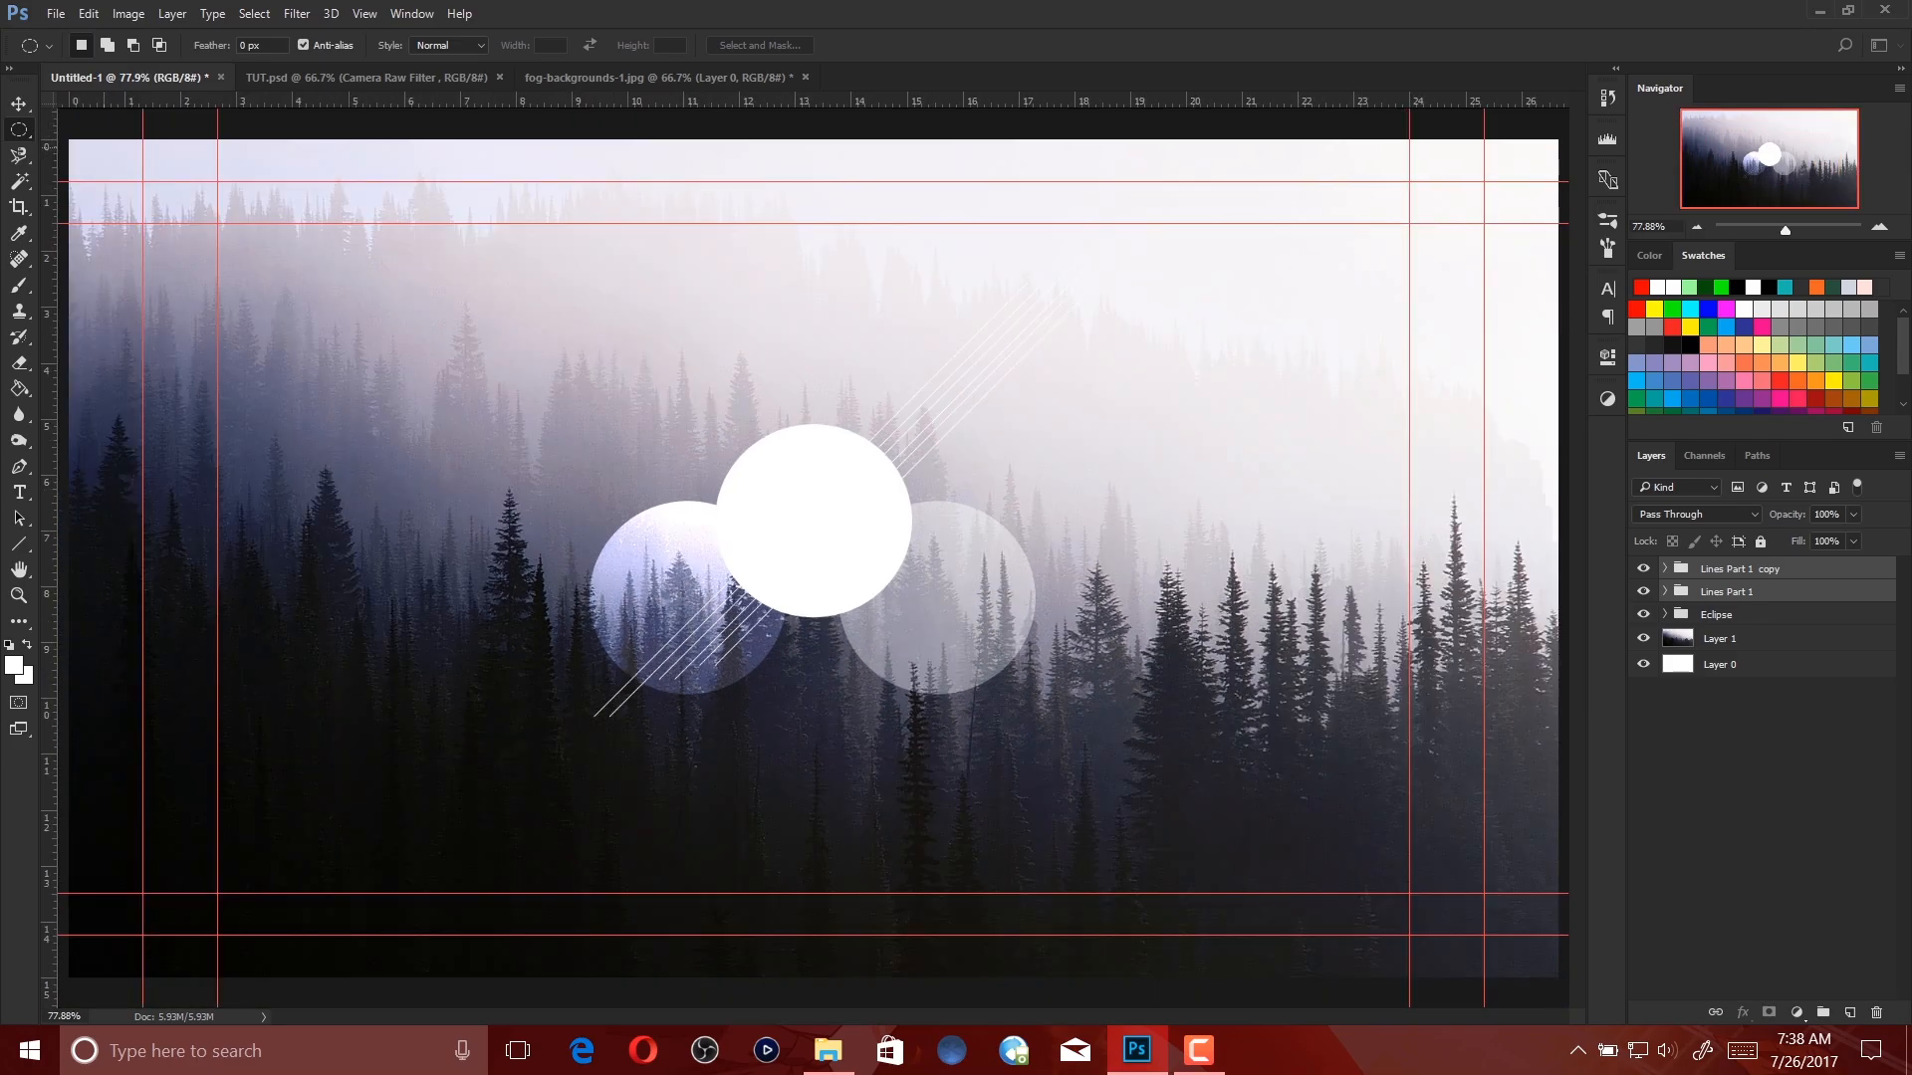
pyautogui.press('v')
pyautogui.moveTo(871, 474); pyautogui.dragTo(872, 521)
pyautogui.moveTo(957, 407); pyautogui.dragTo(968, 467)
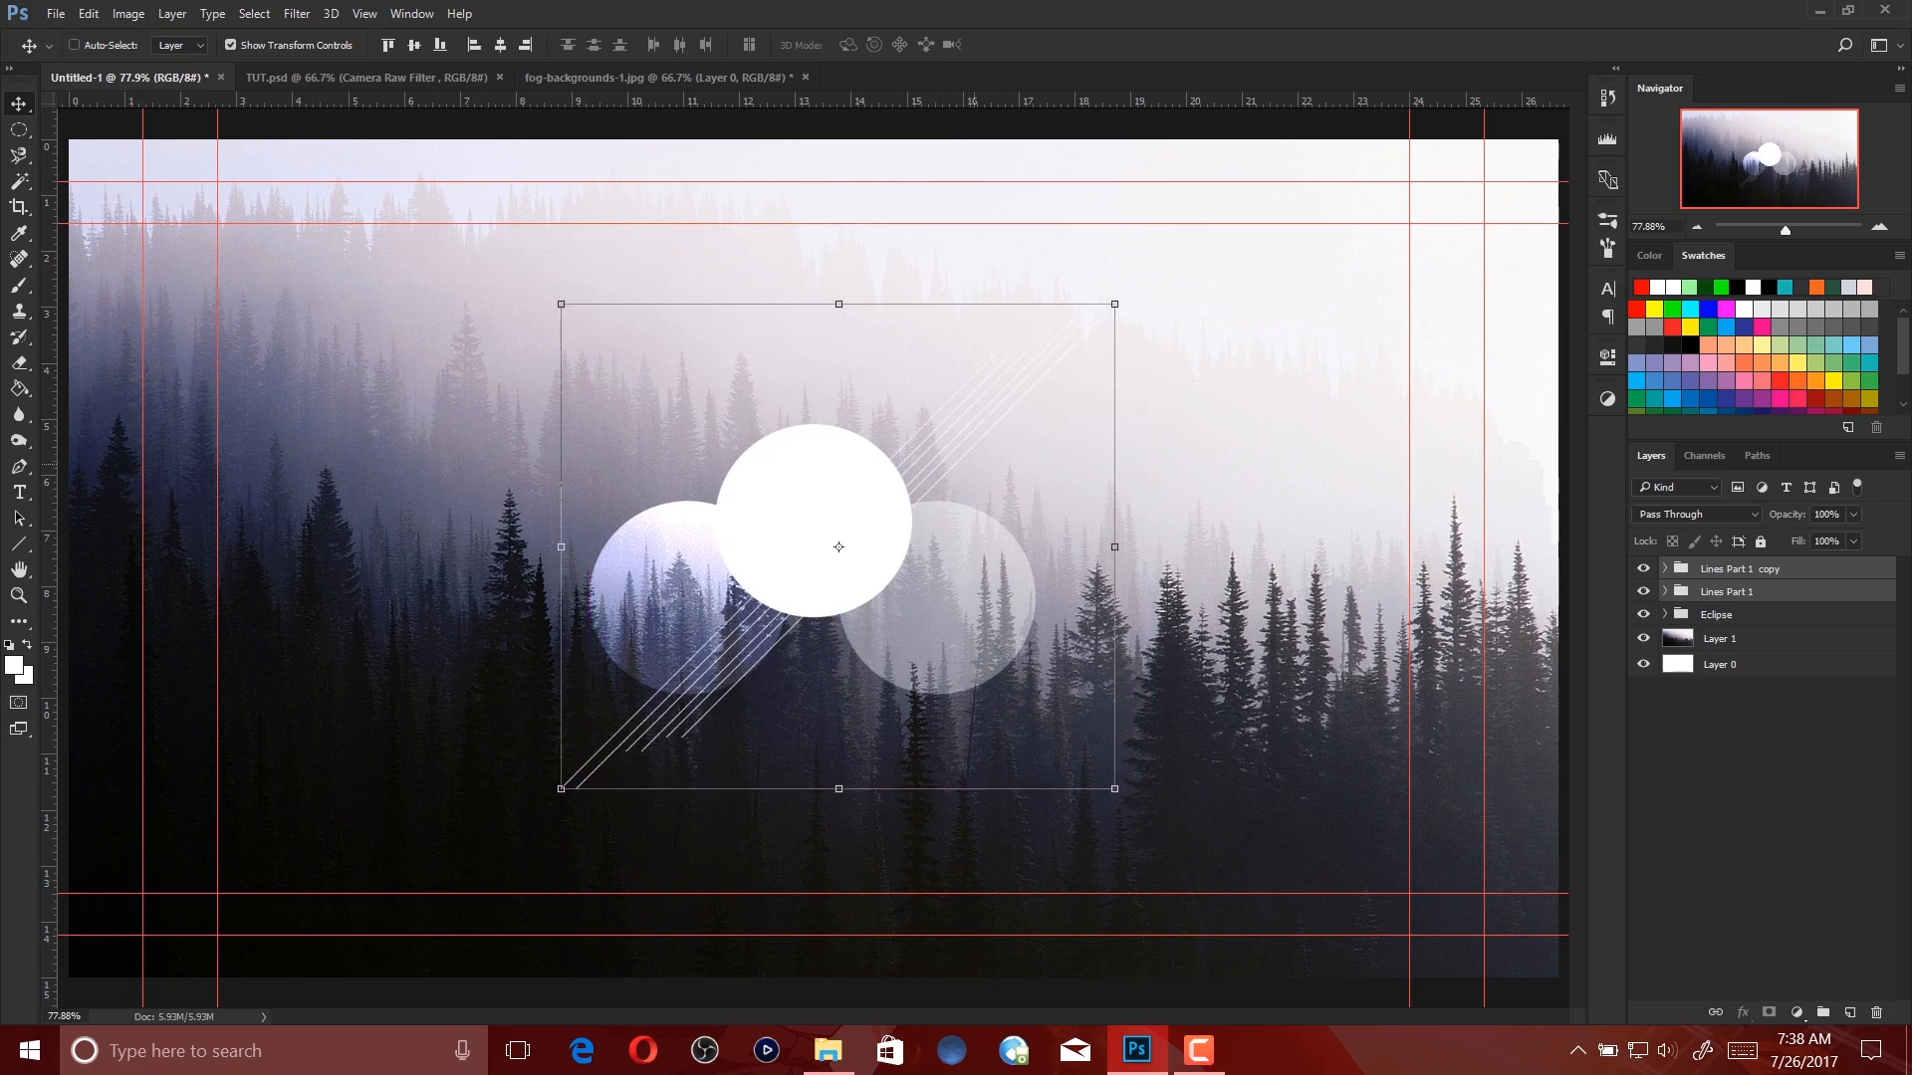
pyautogui.moveTo(981, 388); pyautogui.dragTo(965, 389)
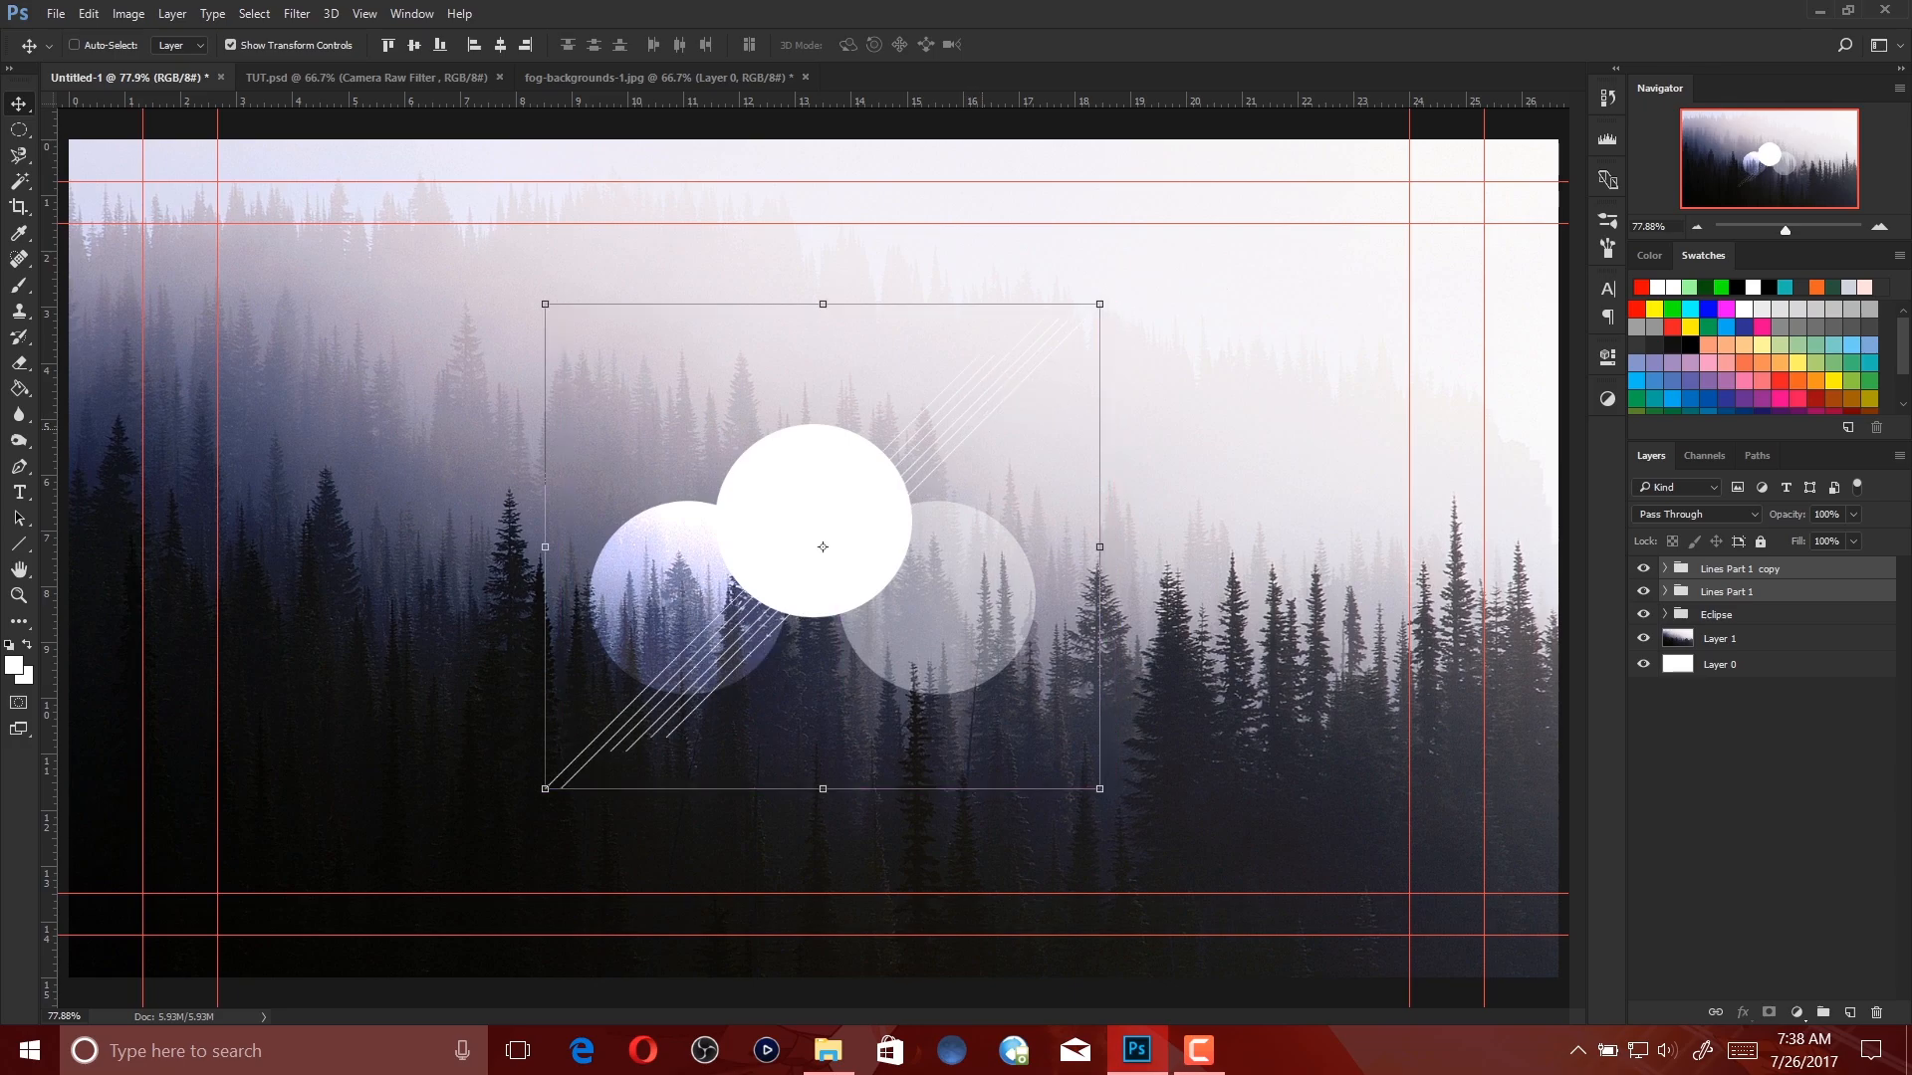
# Scale both line groups down to about 86% and reposition them higher over the overlapping circles.
pyautogui.moveTo(1099, 303); pyautogui.dragTo(983, 405)
pyautogui.moveTo(862, 480); pyautogui.dragTo(913, 418)
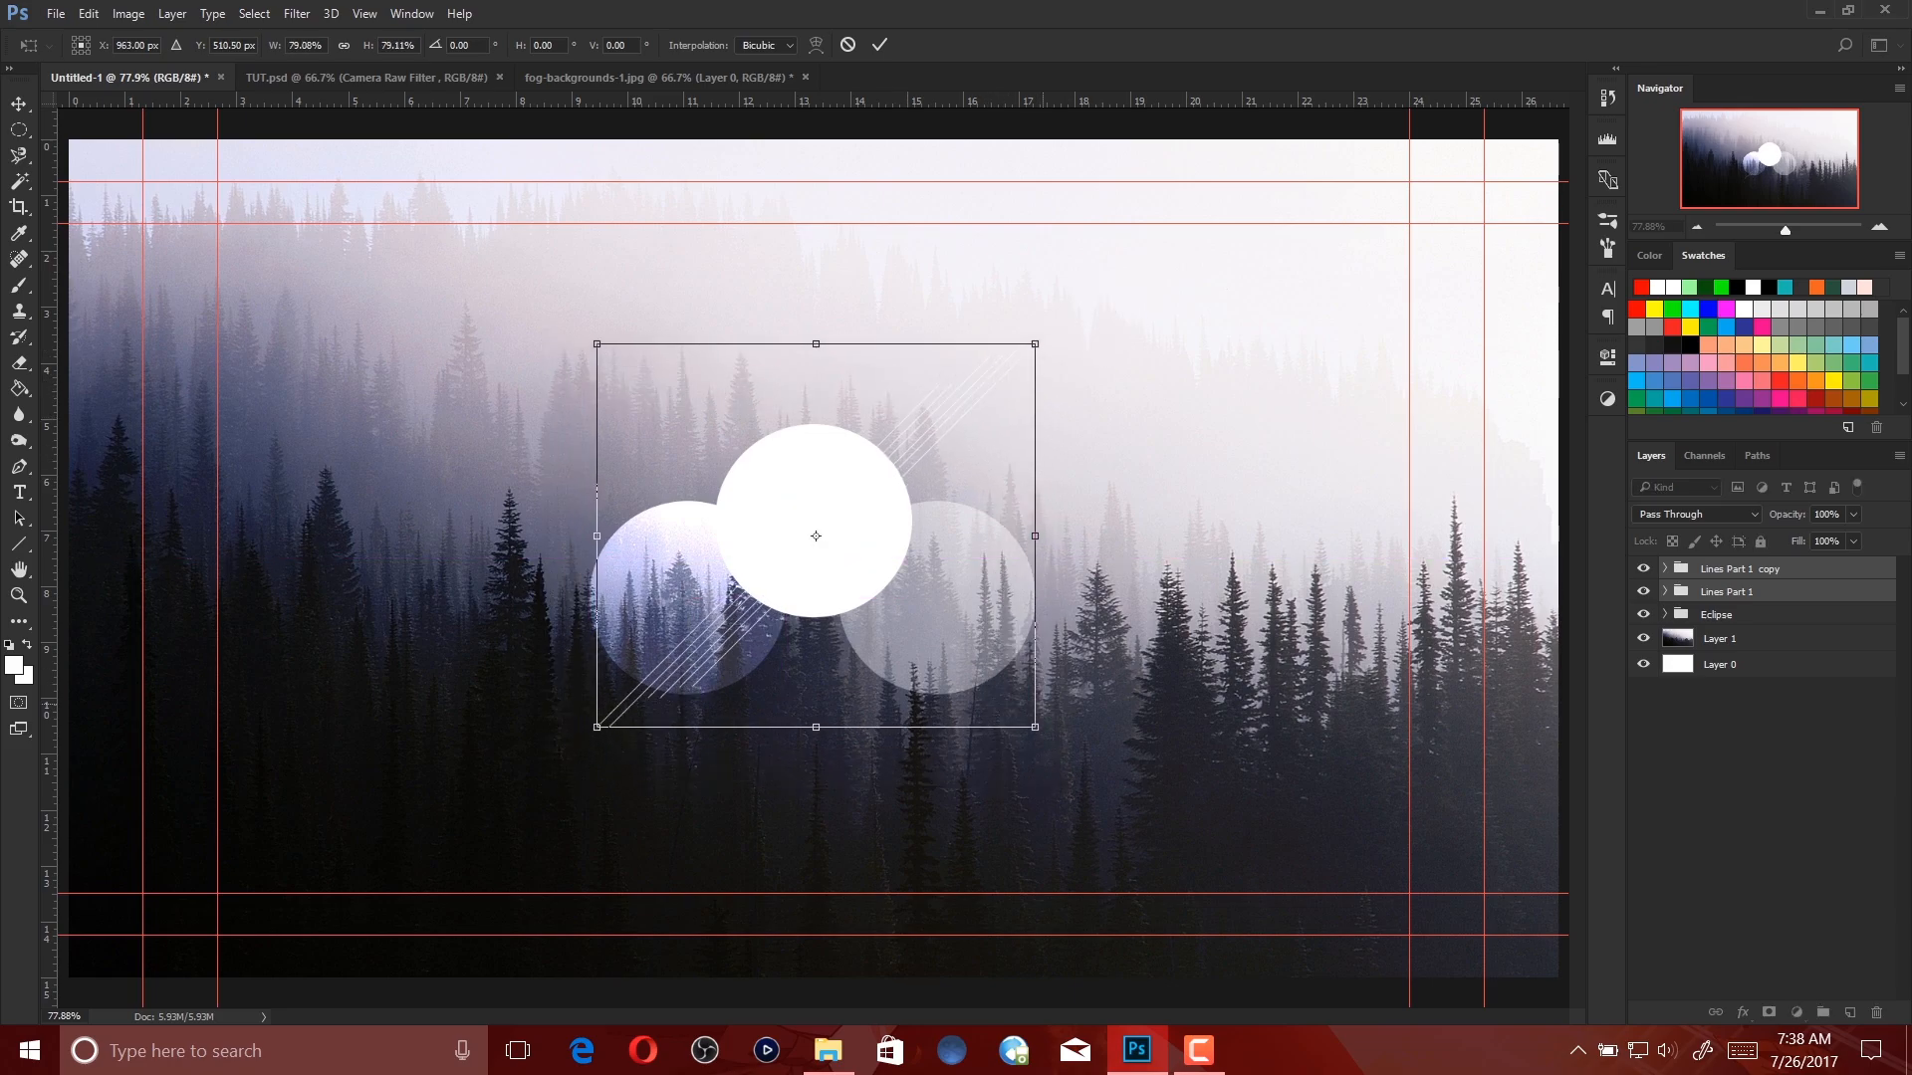
pyautogui.moveTo(1036, 734); pyautogui.dragTo(1088, 760)
pyautogui.moveTo(976, 554); pyautogui.dragTo(953, 504)
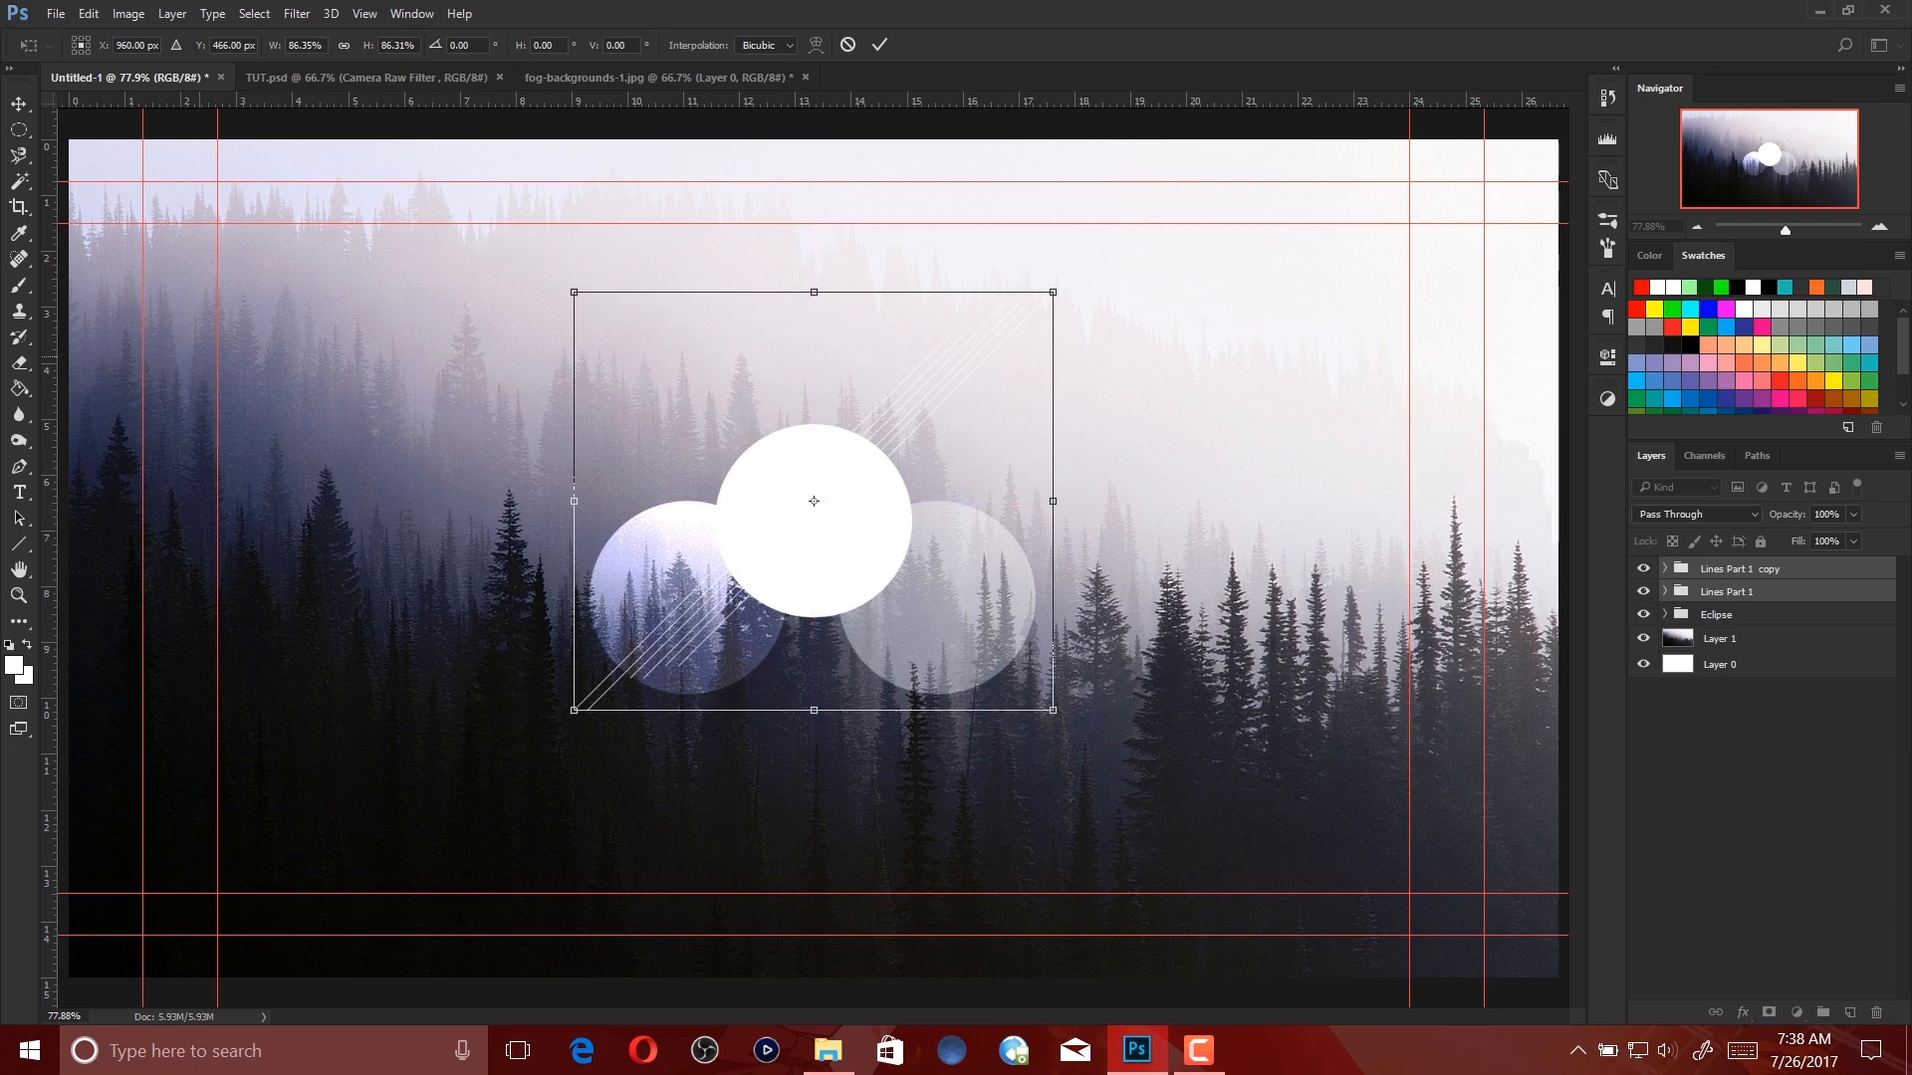
pyautogui.press('v')
pyautogui.press('Return')
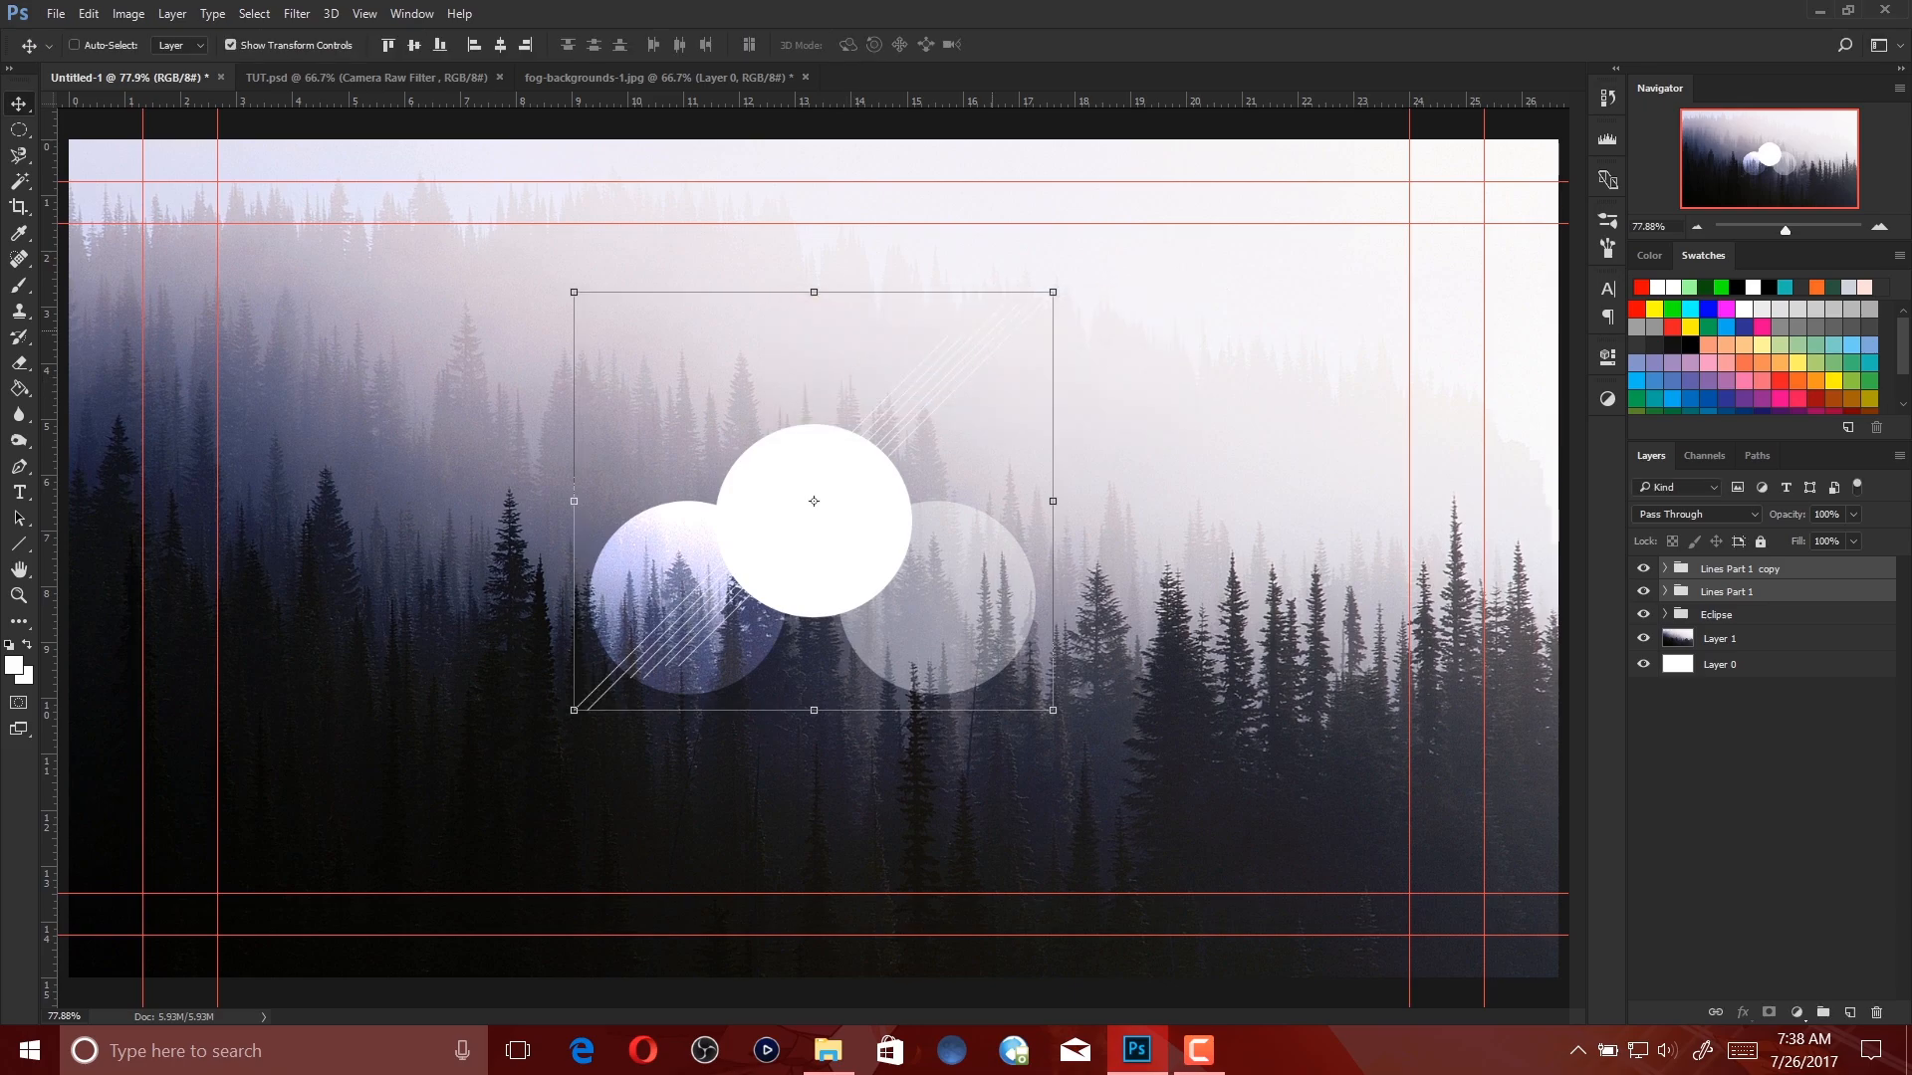
# Nudge both scaled line groups right in small increments to center them on the white circle.
pyautogui.press('Right')
pyautogui.press('Right')
pyautogui.press('Right')
pyautogui.press('Right')
pyautogui.press('Right')
pyautogui.press('Right')
pyautogui.press('Right')
pyautogui.press('Right')
pyautogui.press('Right')
pyautogui.press('Right')
pyautogui.press('Right')
pyautogui.press('Right')
pyautogui.press('Right')
pyautogui.press('Right')
pyautogui.press('Right')
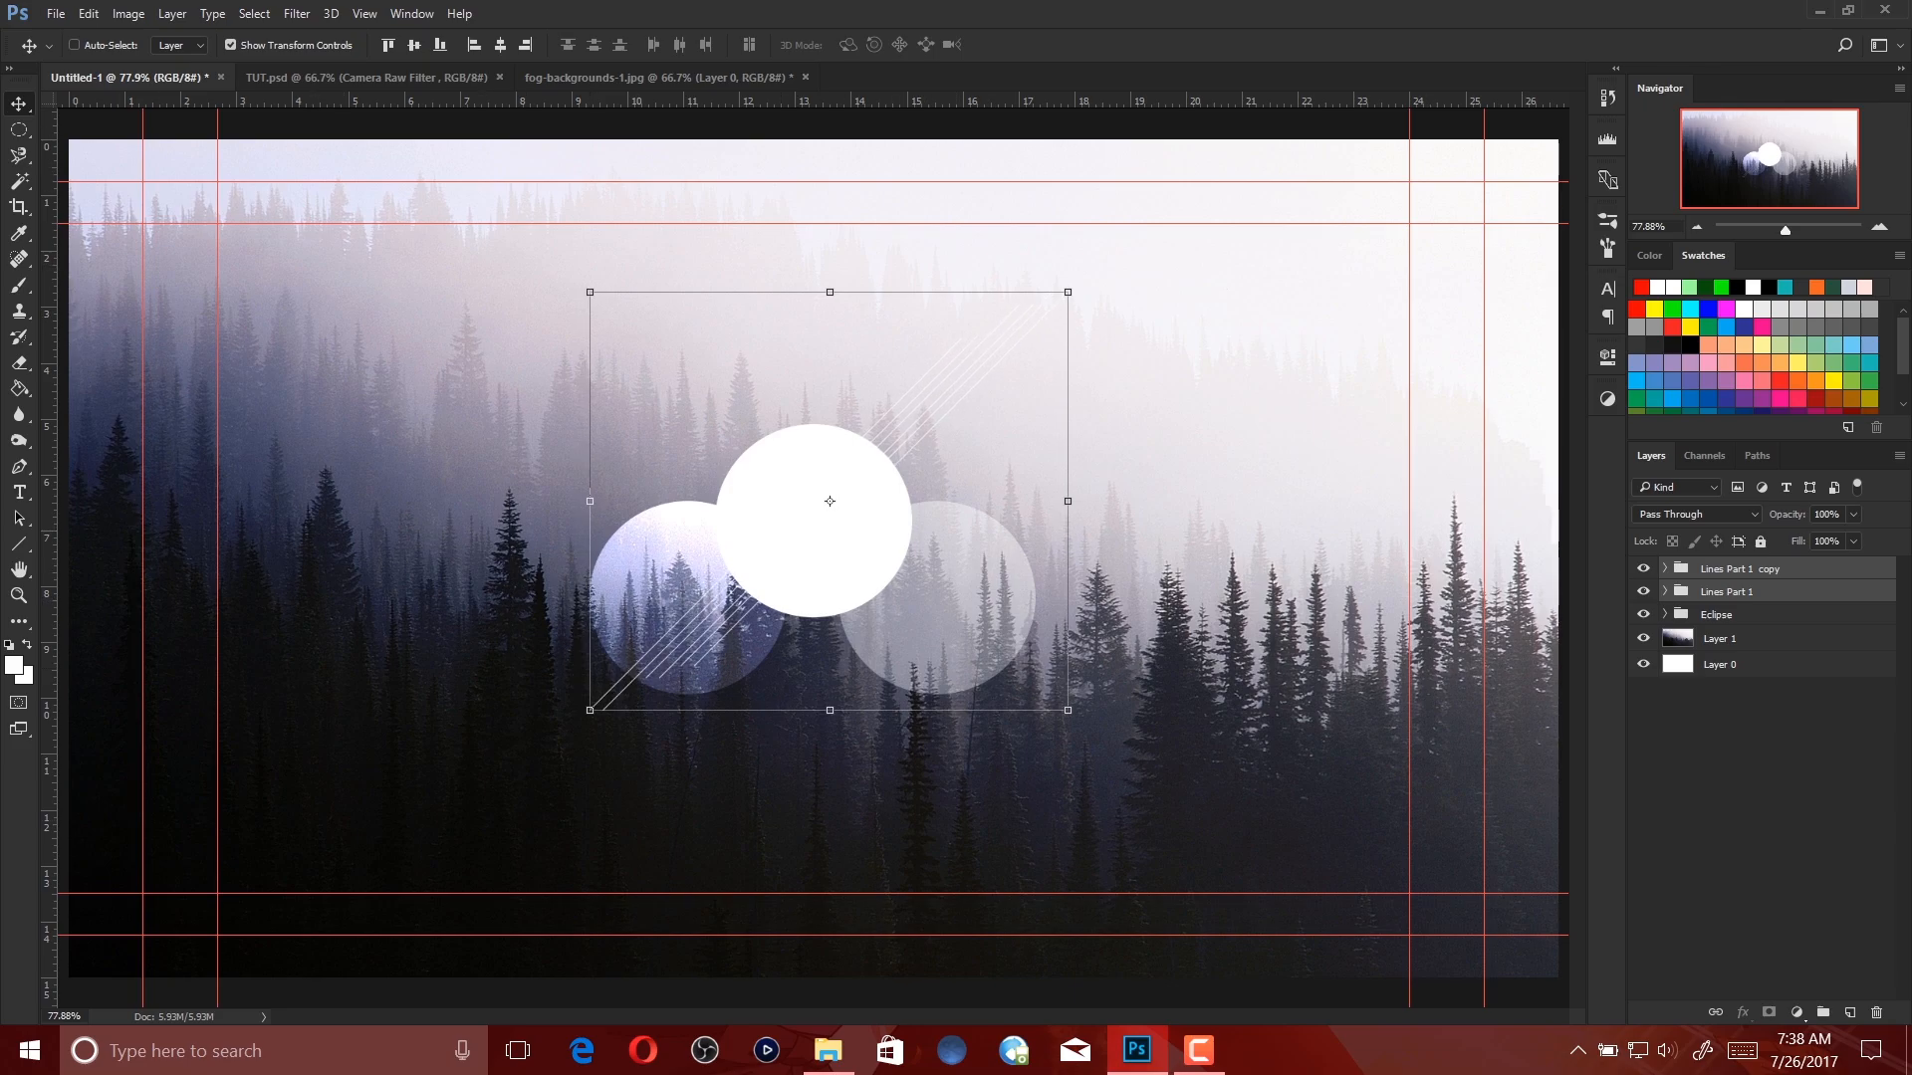
# Check the finished circles and line layout in TUT.psd, then return to the Untitled-1 document.
pyautogui.press('m')
pyautogui.click(743, 77)
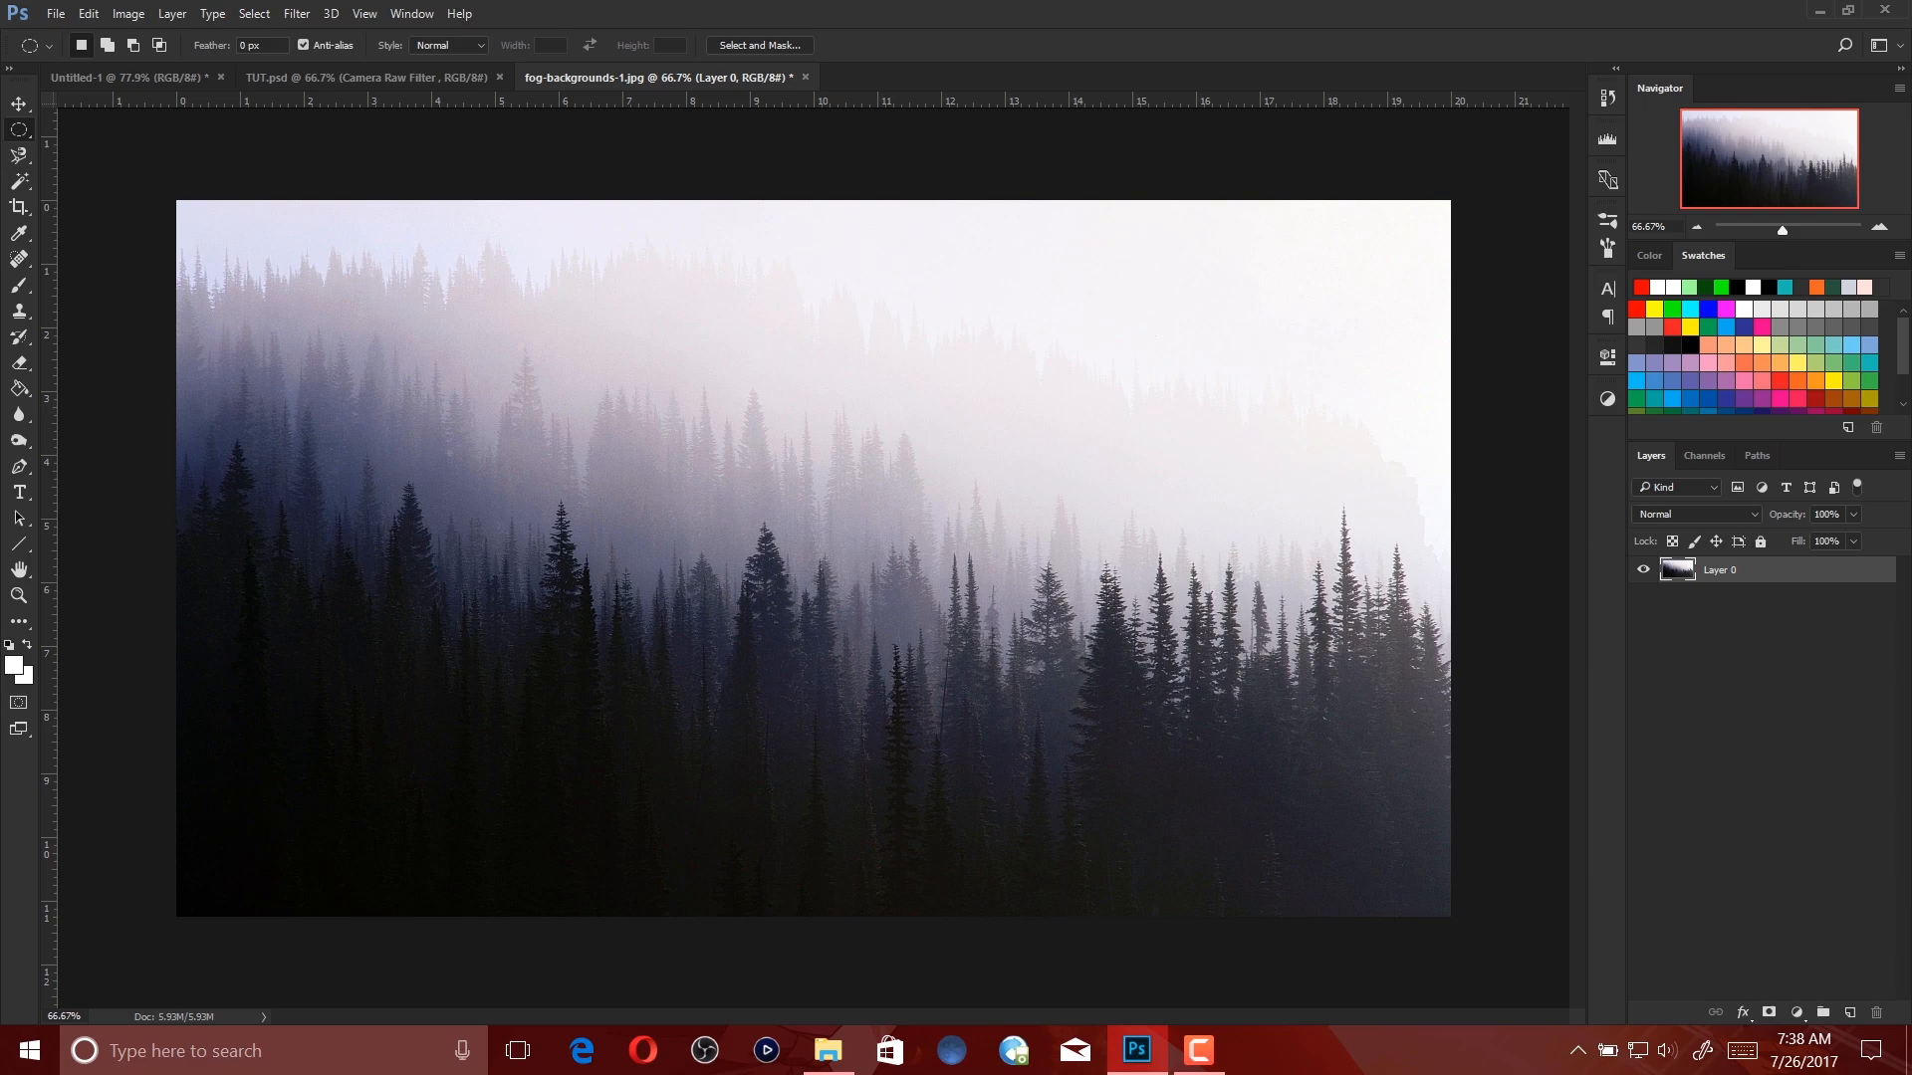
pyautogui.click(366, 77)
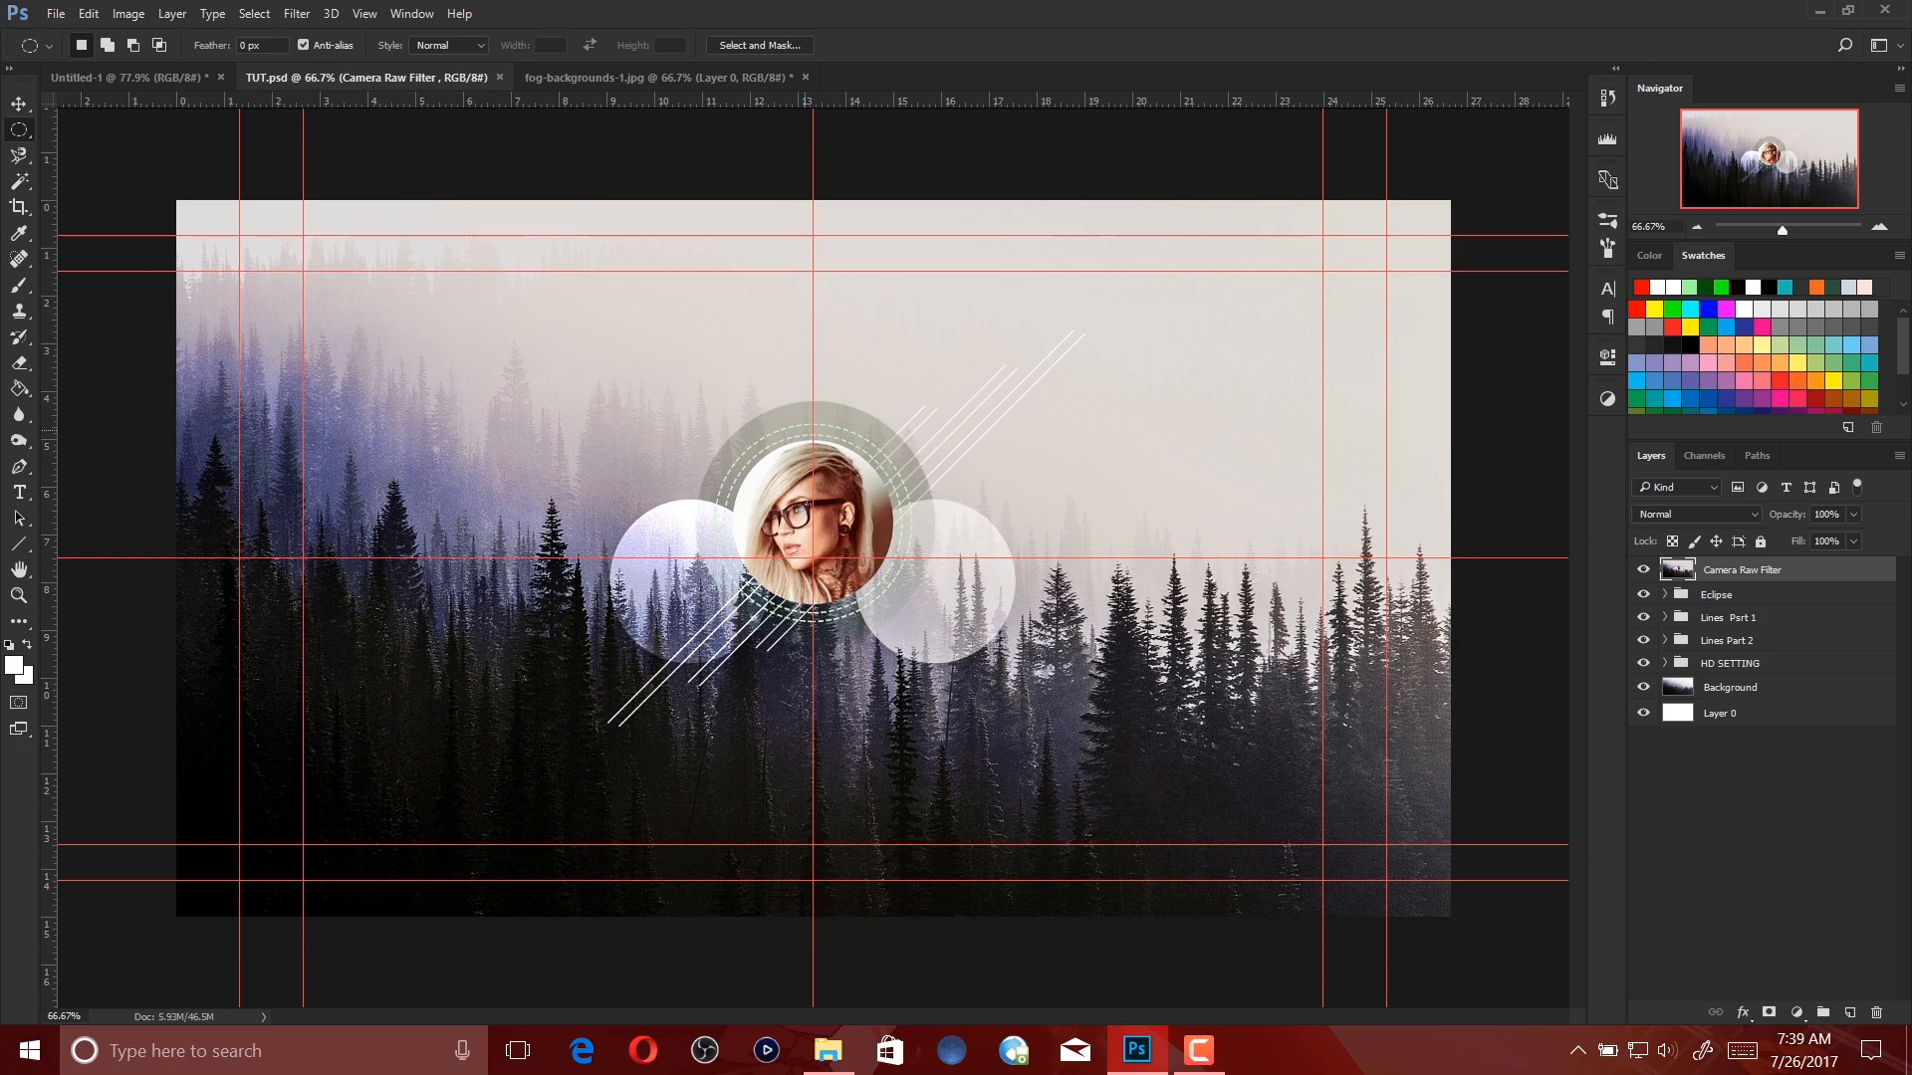
pyautogui.hotkey('ctrl', 'shift', 'Tab')
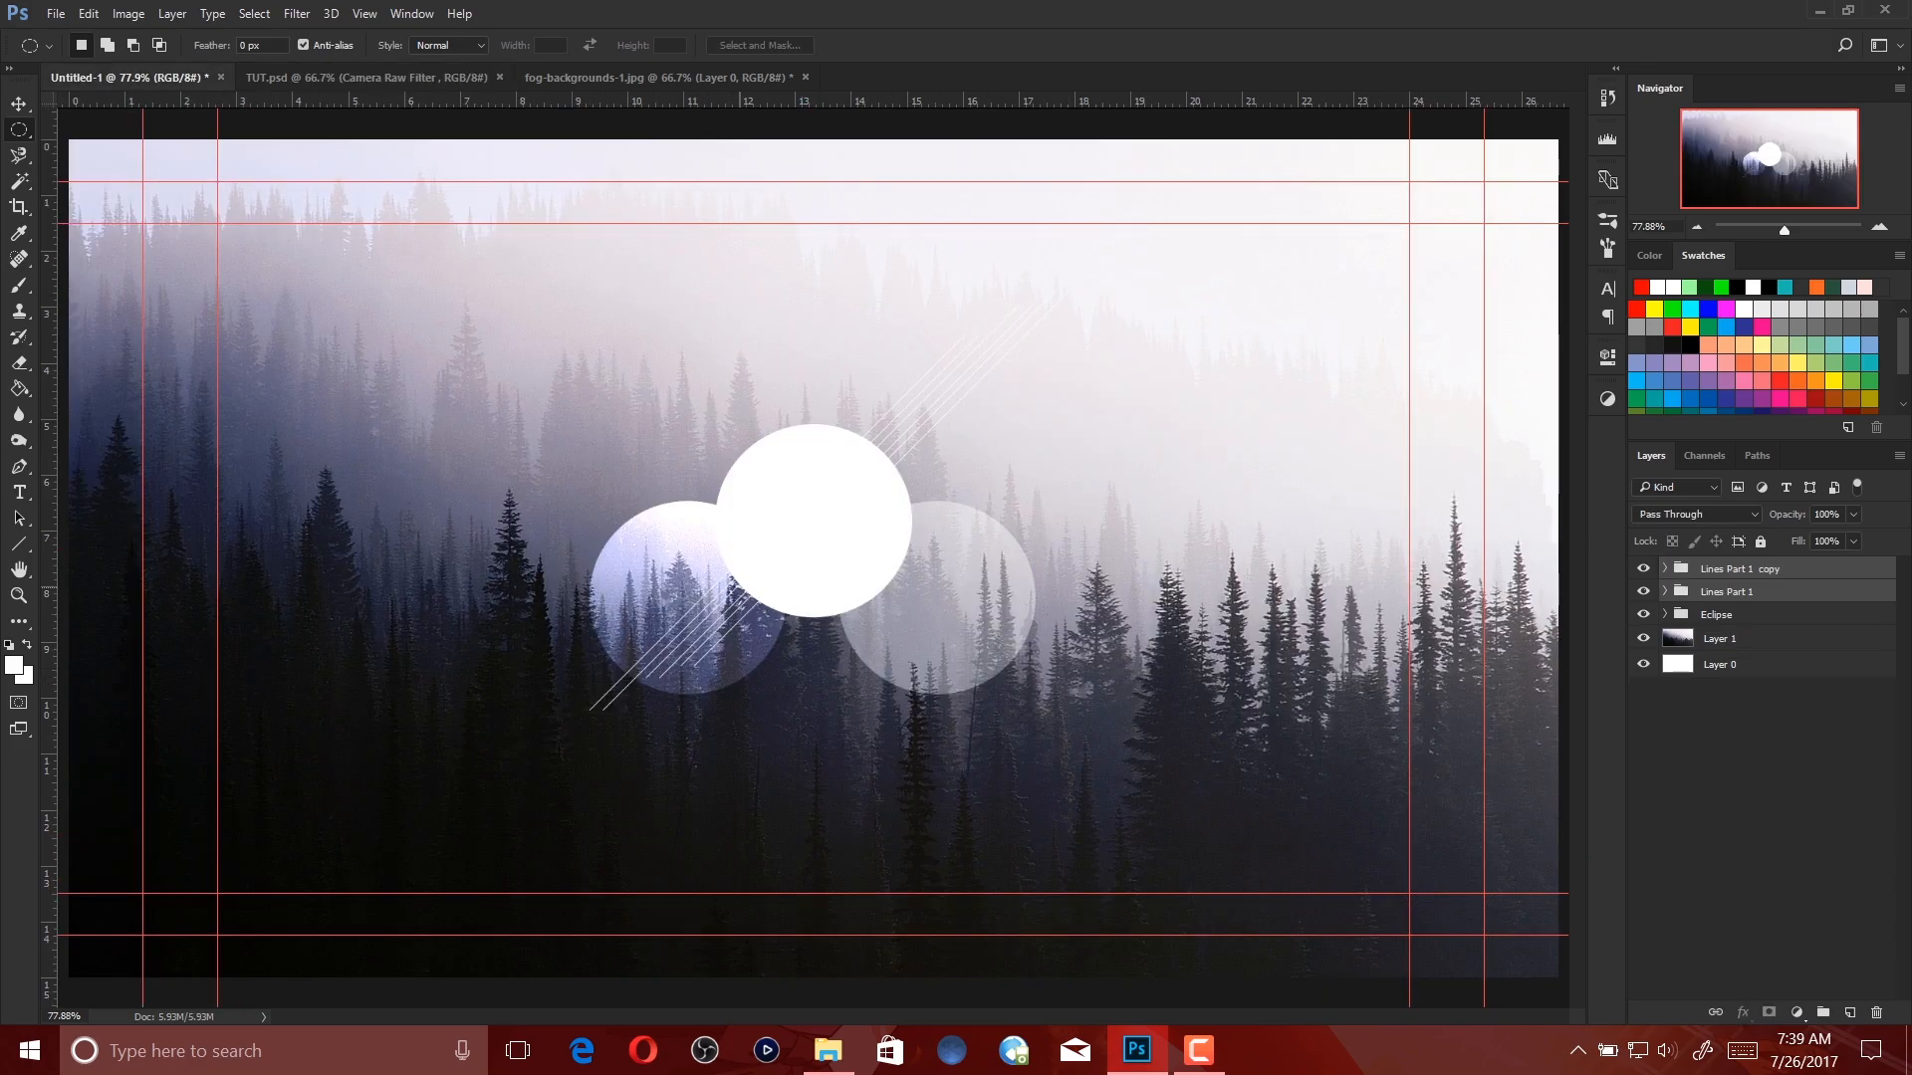
# Rename the Lines Part 1 copy group as Lines Part 2.
pyautogui.click(1739, 569)
pyautogui.click(1726, 591)
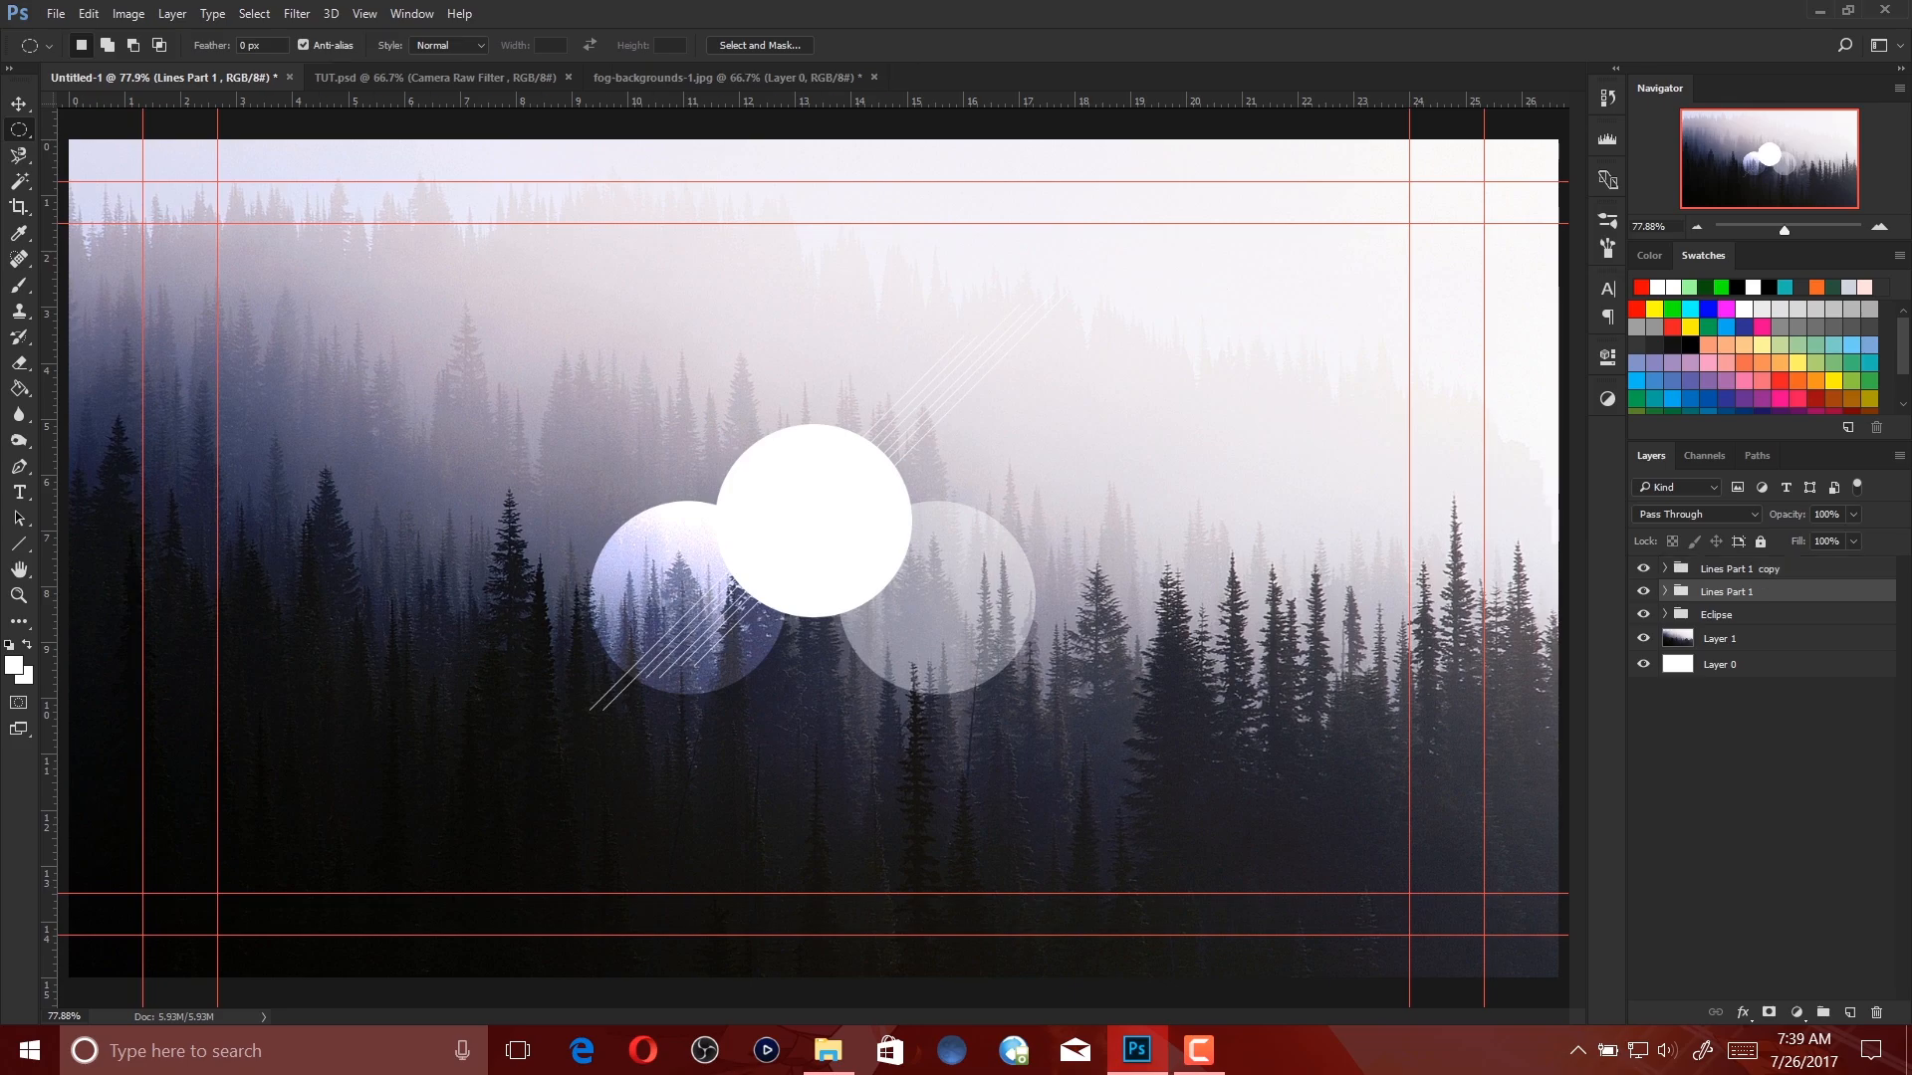
pyautogui.doubleClick(1739, 568)
pyautogui.click(1780, 569)
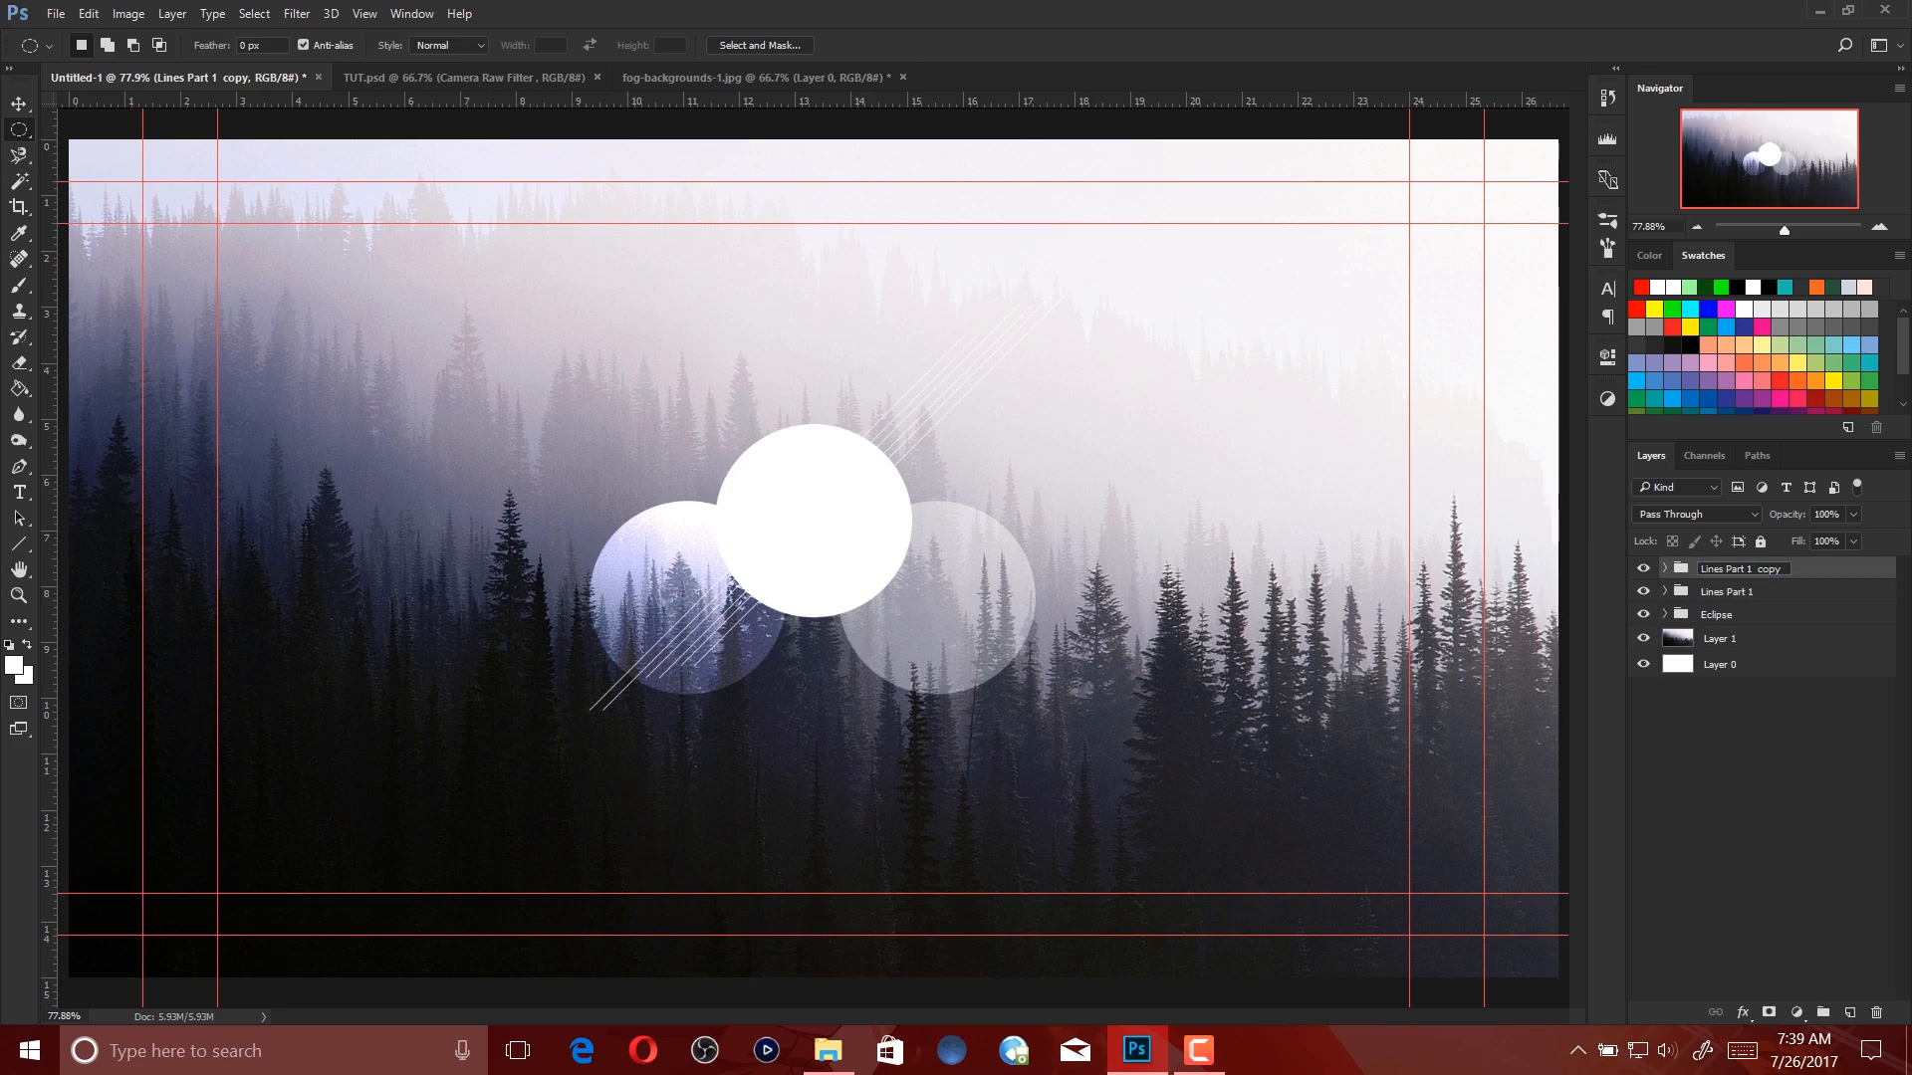
pyautogui.press('BackSpace')
pyautogui.press('BackSpace')
pyautogui.press('BackSpace')
pyautogui.press('BackSpace')
pyautogui.press('BackSpace')
pyautogui.press('BackSpace')
pyautogui.press('BackSpace')
pyautogui.write('2')
pyautogui.press('Return')
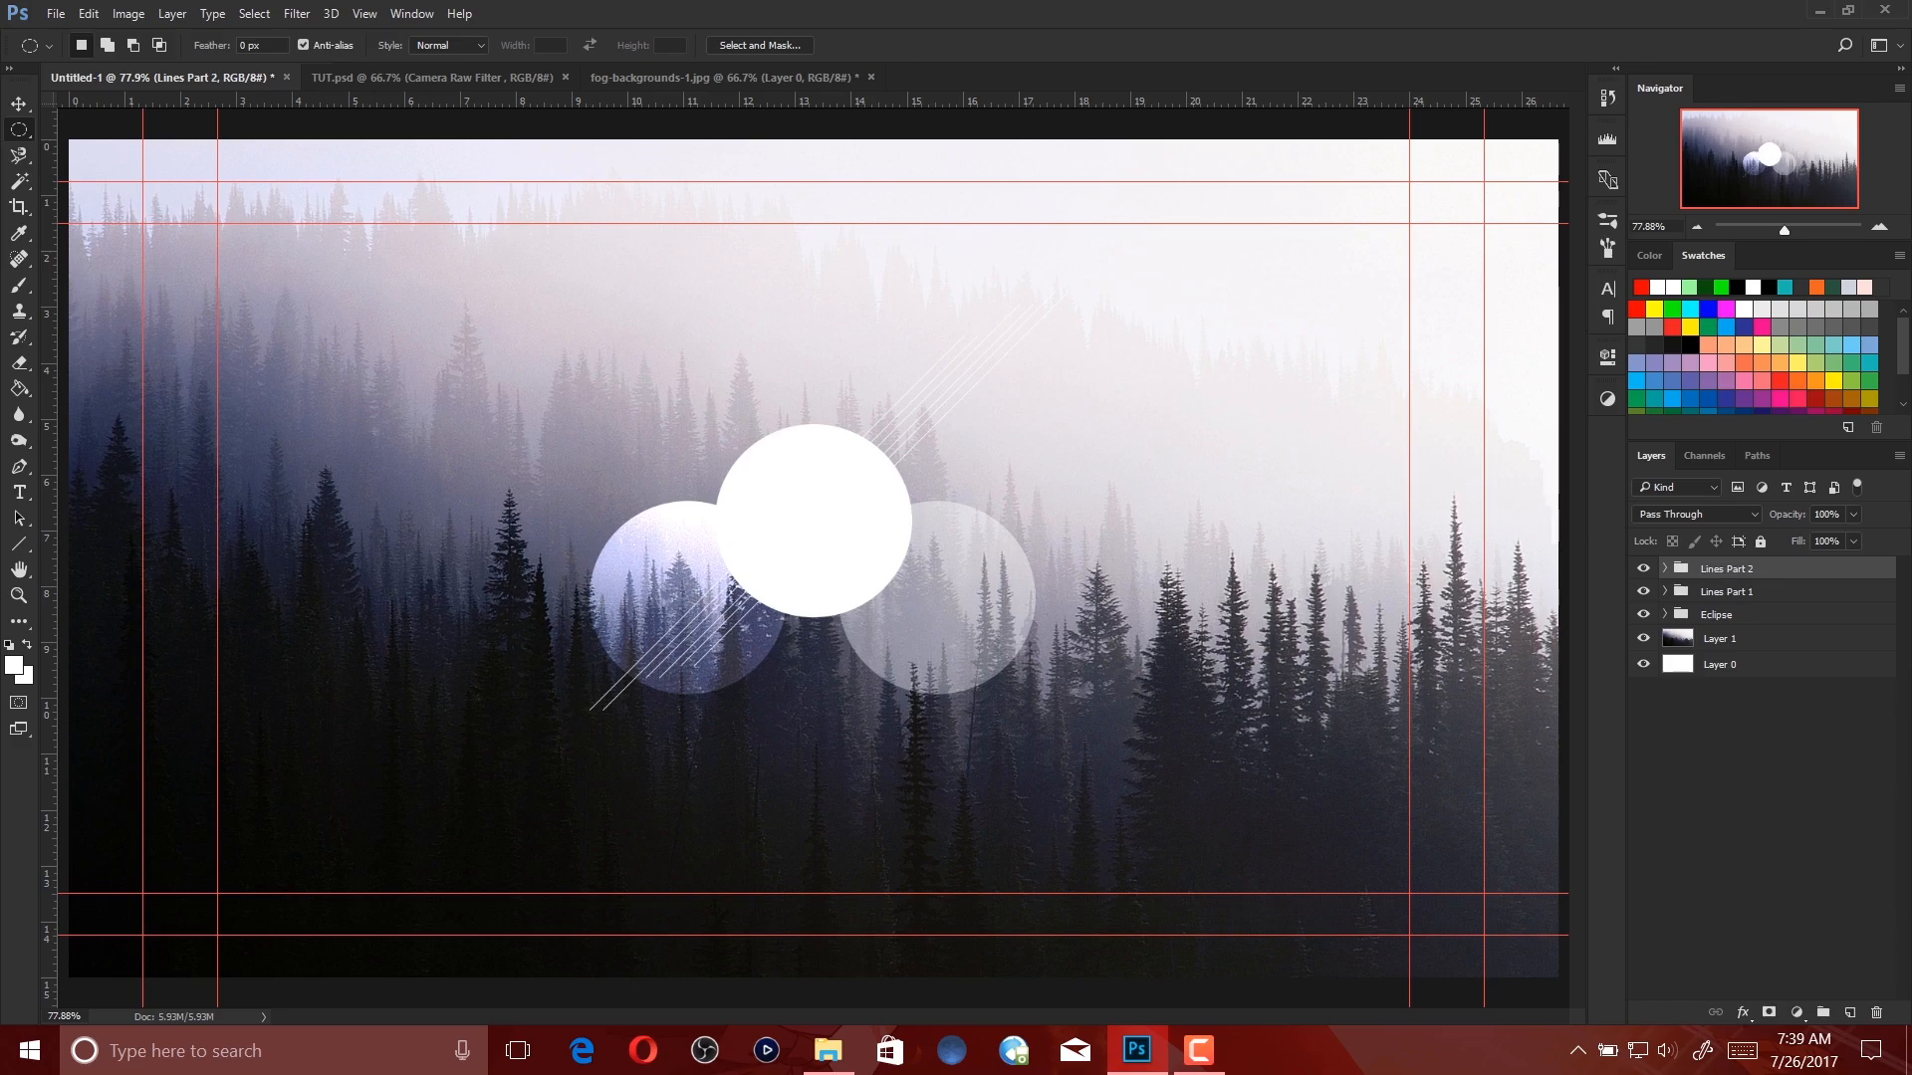
# Group Lines Part 1 and Lines Part 2 together and name the new group Lines.
pyautogui.keyDown('ctrl'); pyautogui.click(1745, 615); pyautogui.keyUp('ctrl')
pyautogui.keyDown('ctrl'); pyautogui.click(1744, 592); pyautogui.keyUp('ctrl')
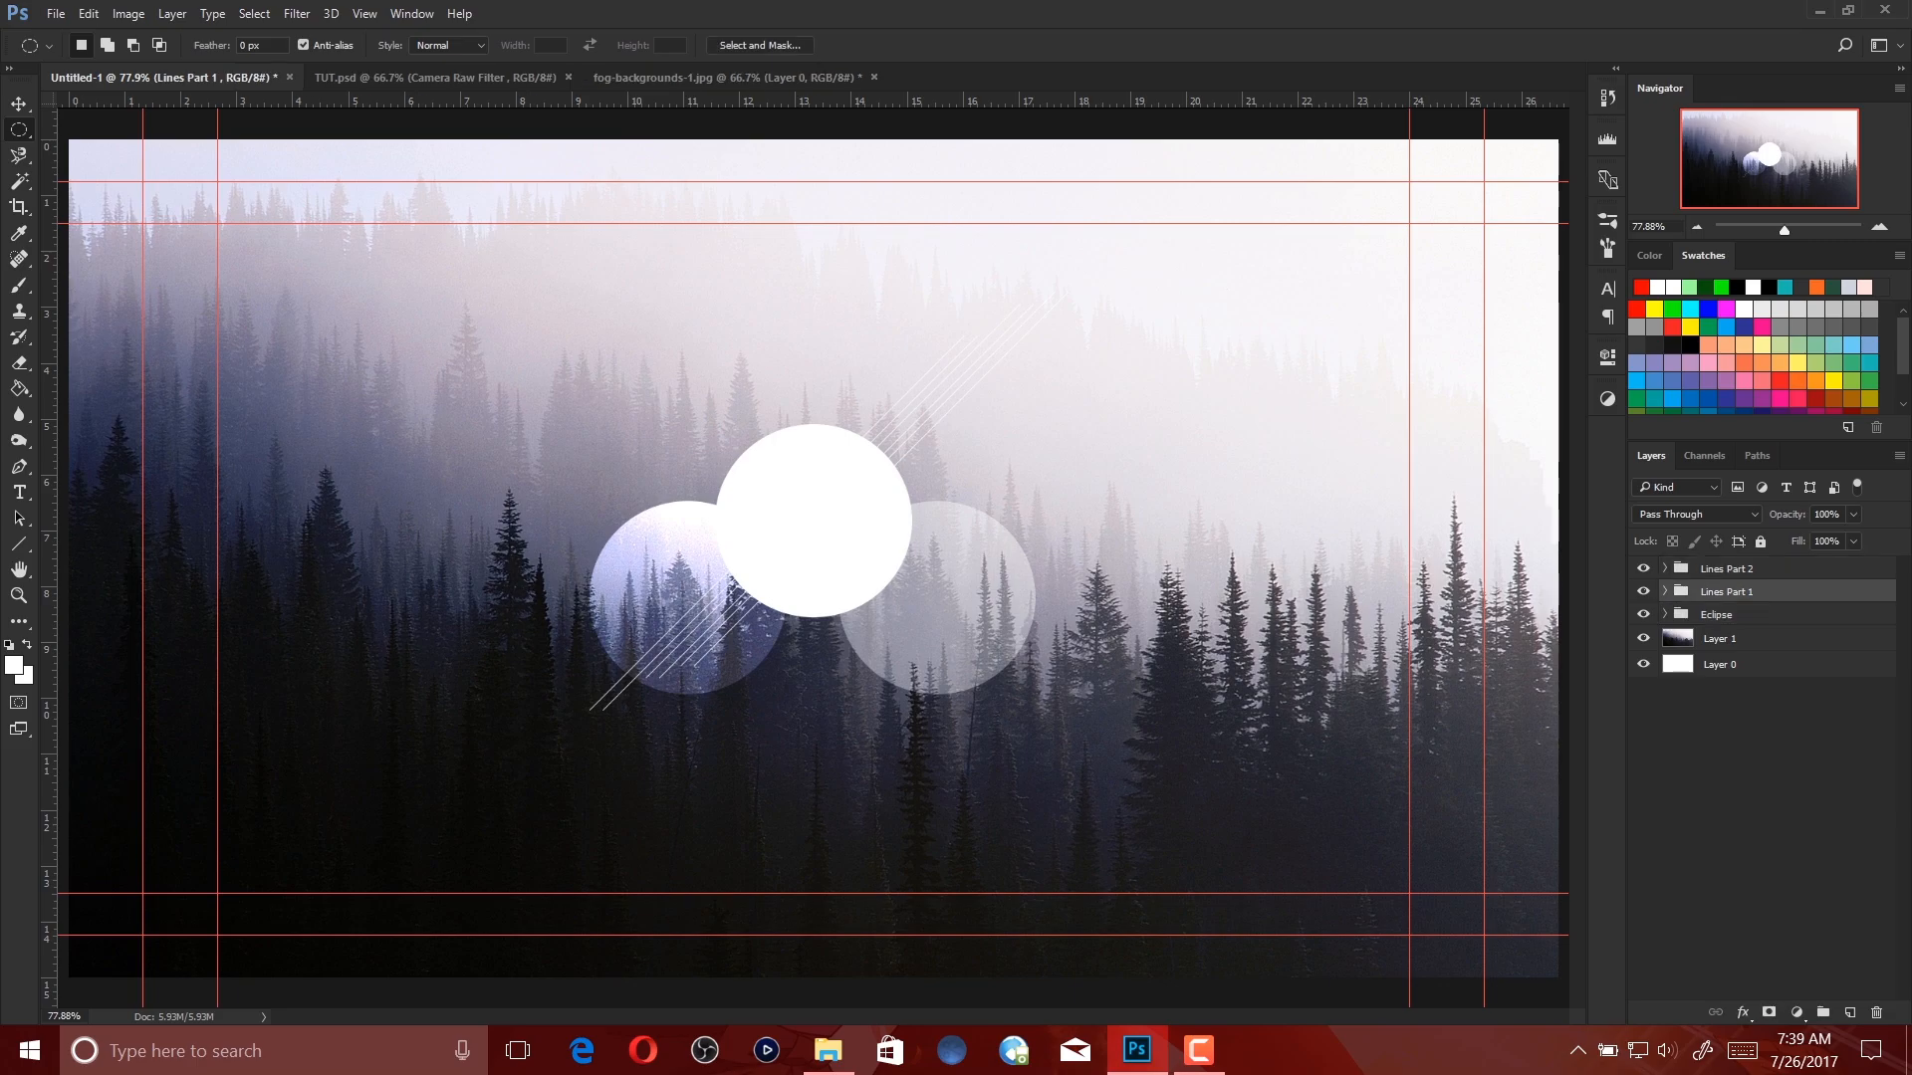
pyautogui.hotkey('ctrl', 'g')
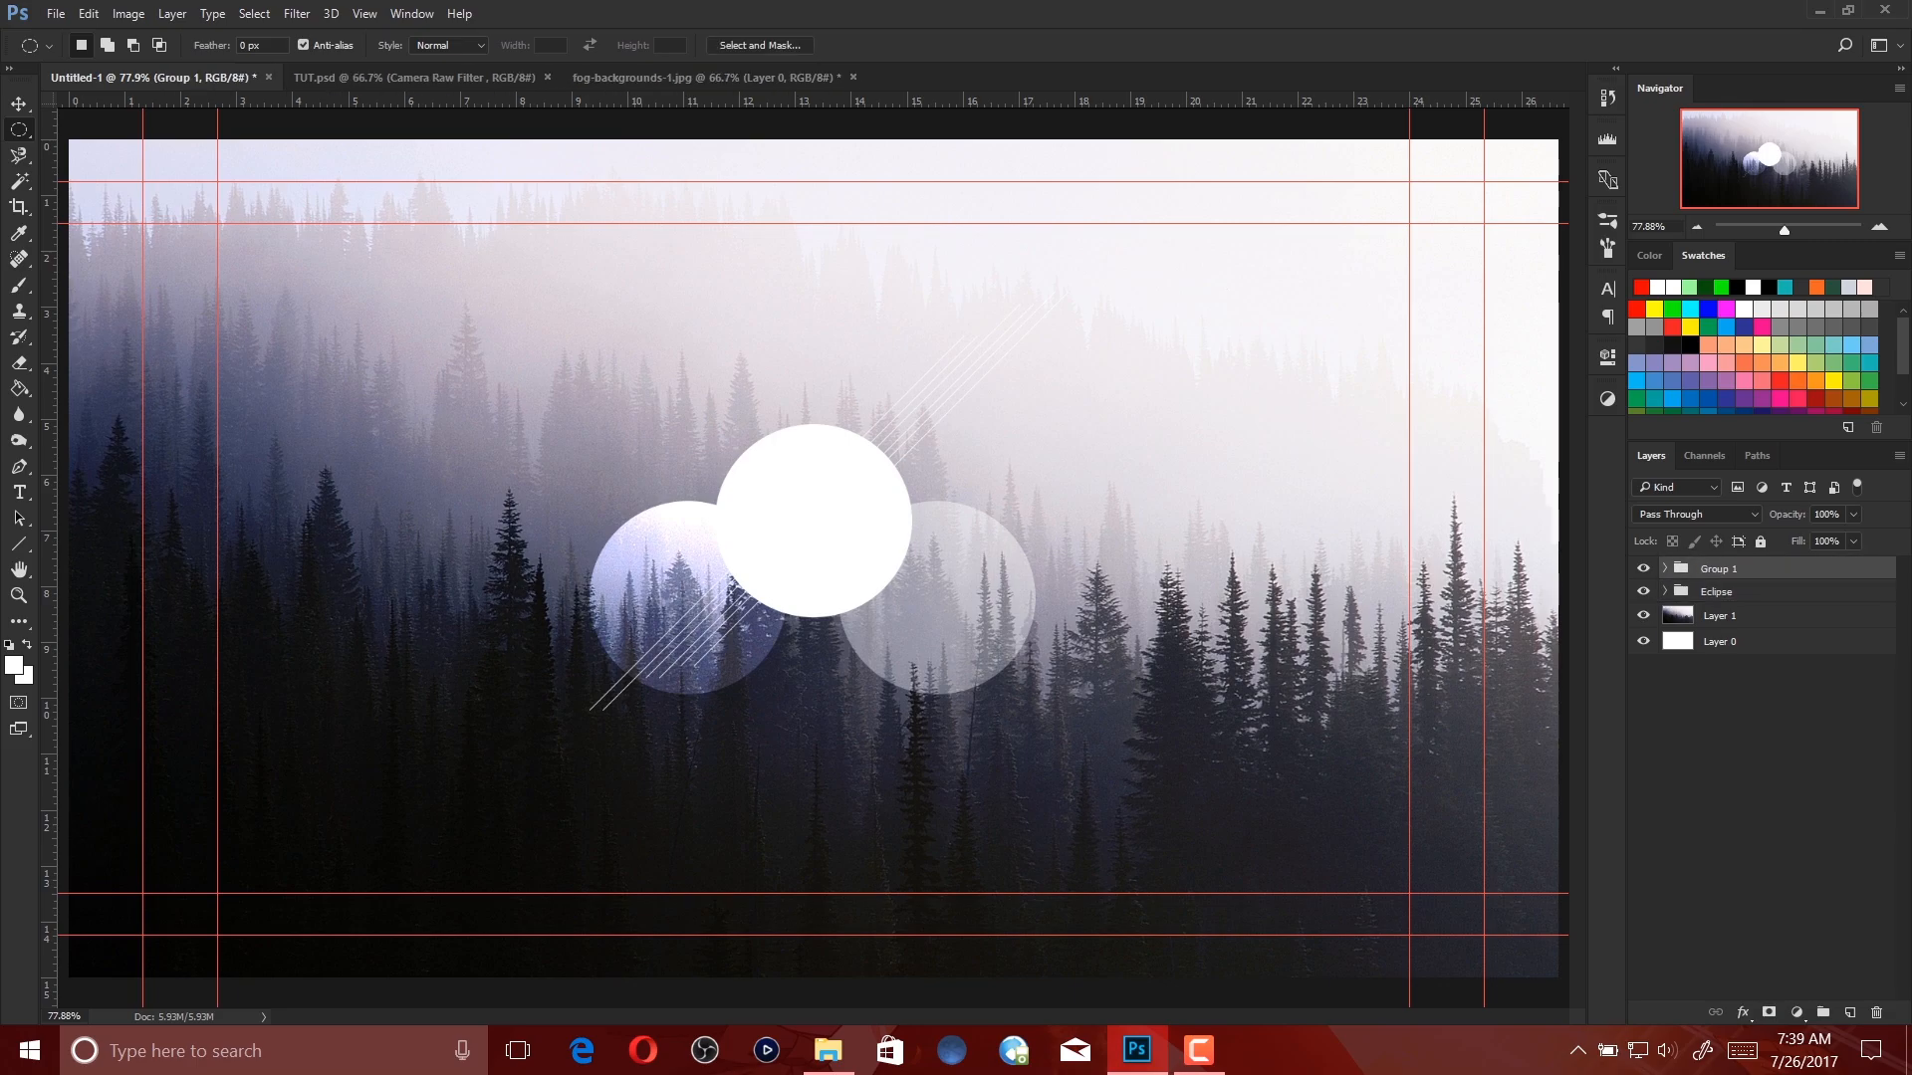
pyautogui.doubleClick(1718, 568)
pyautogui.write('Lines')
pyautogui.press('Return')
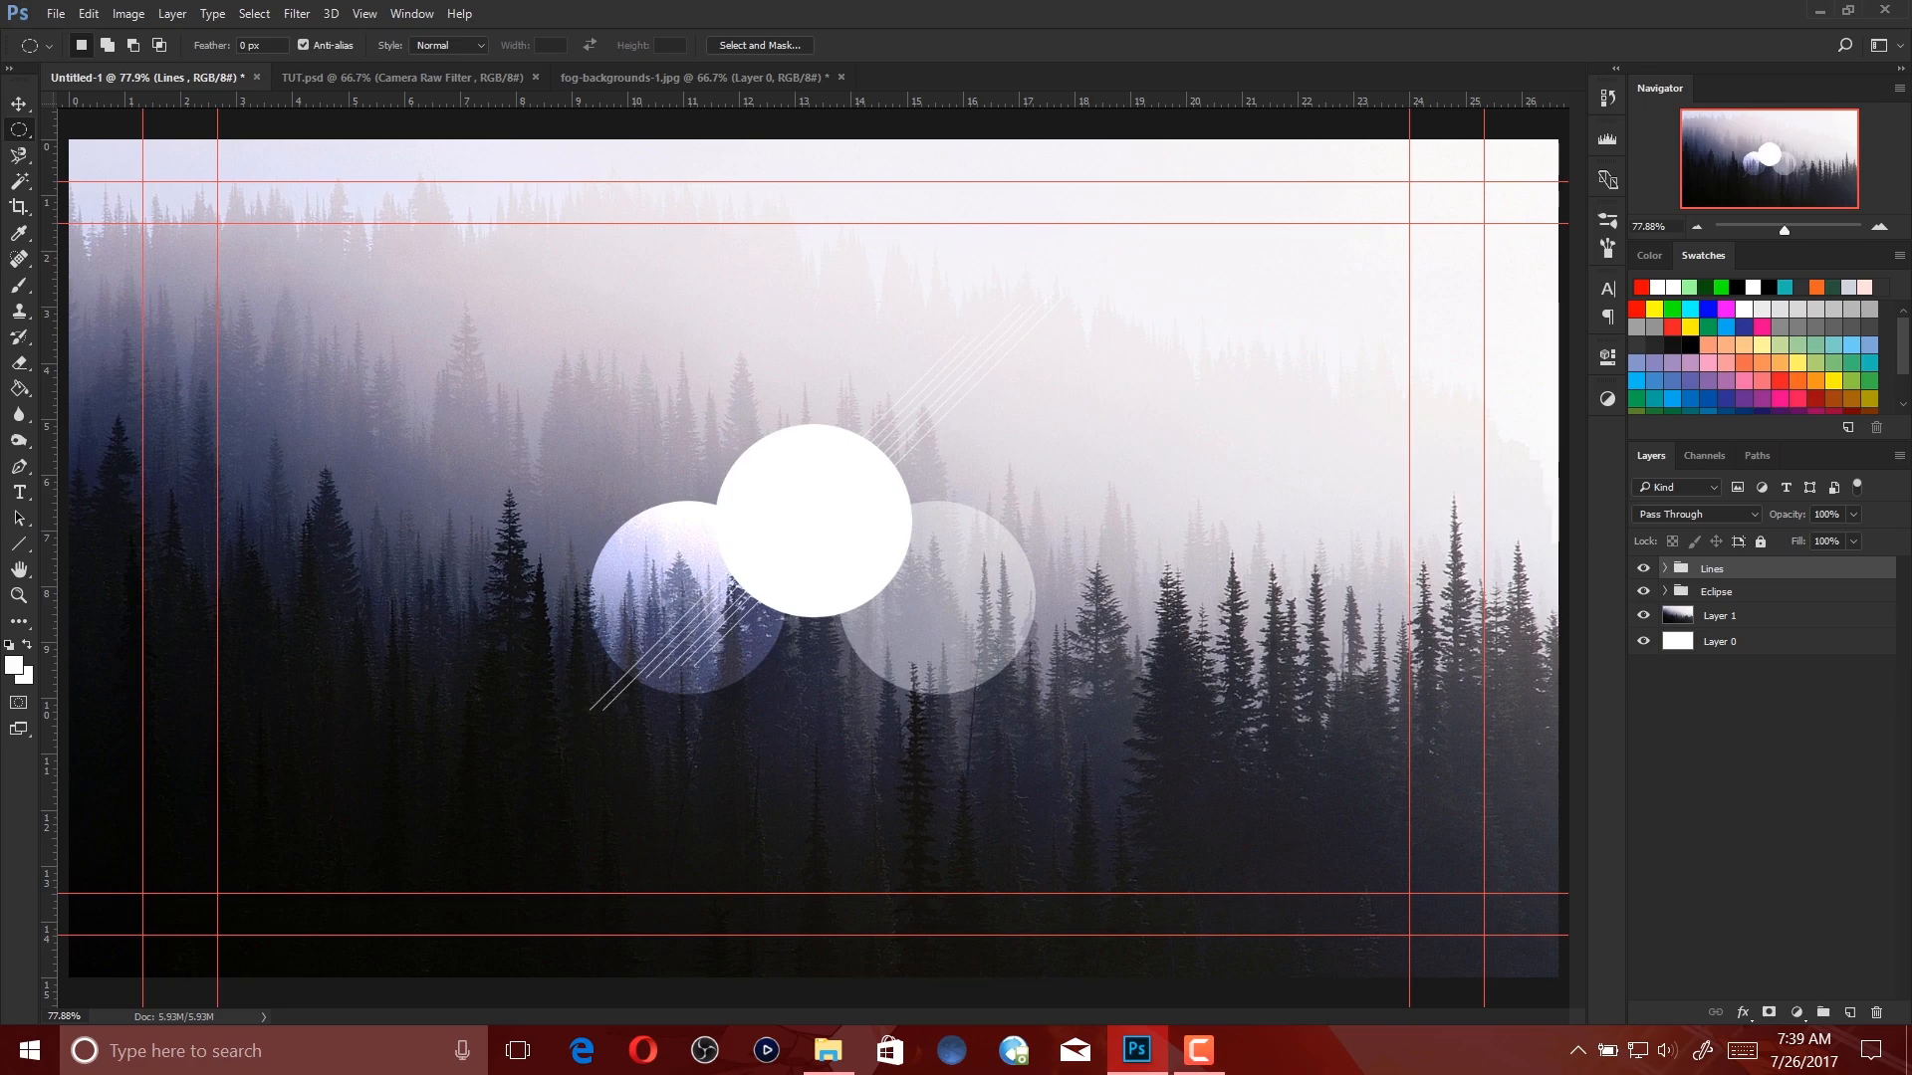
# Expand the Eclipse group and duplicate the Ellipse 1 layer of the central white circle.
pyautogui.click(1777, 591)
pyautogui.click(1664, 591)
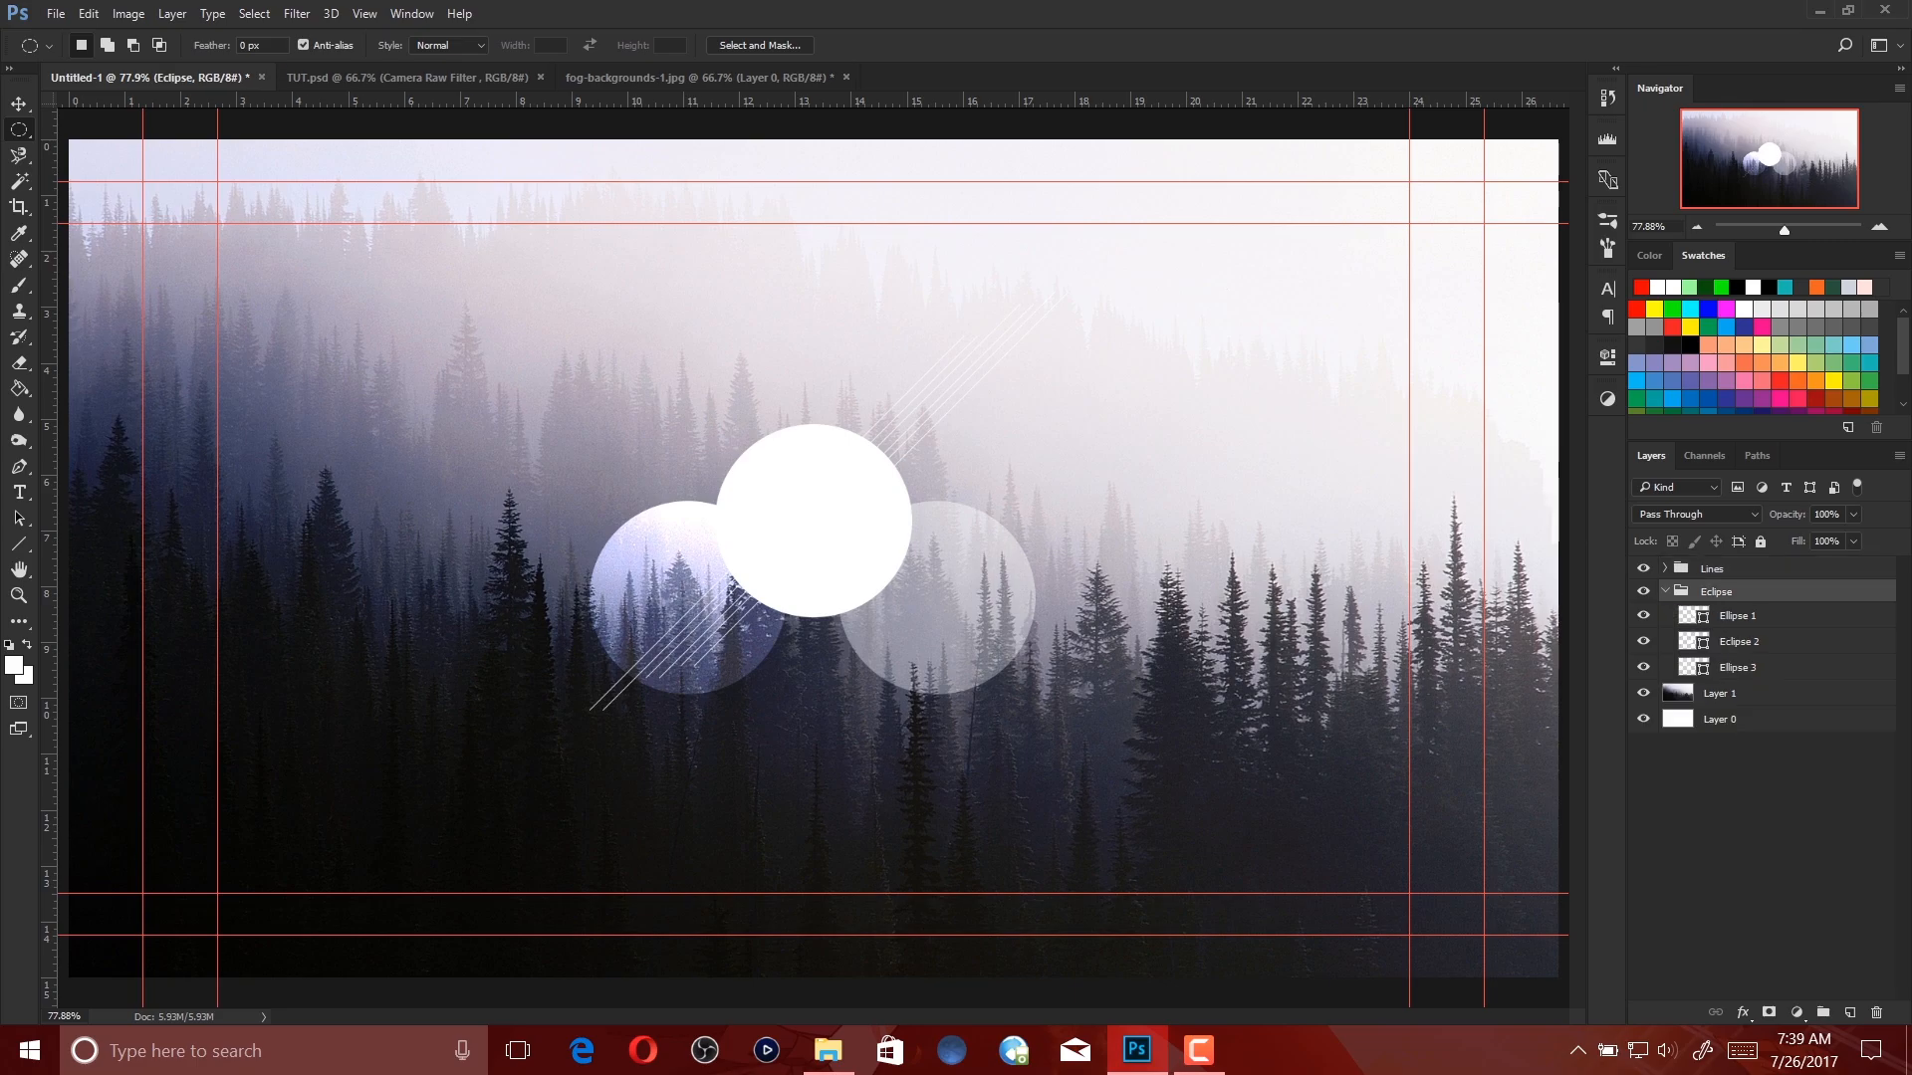
pyautogui.click(1778, 641)
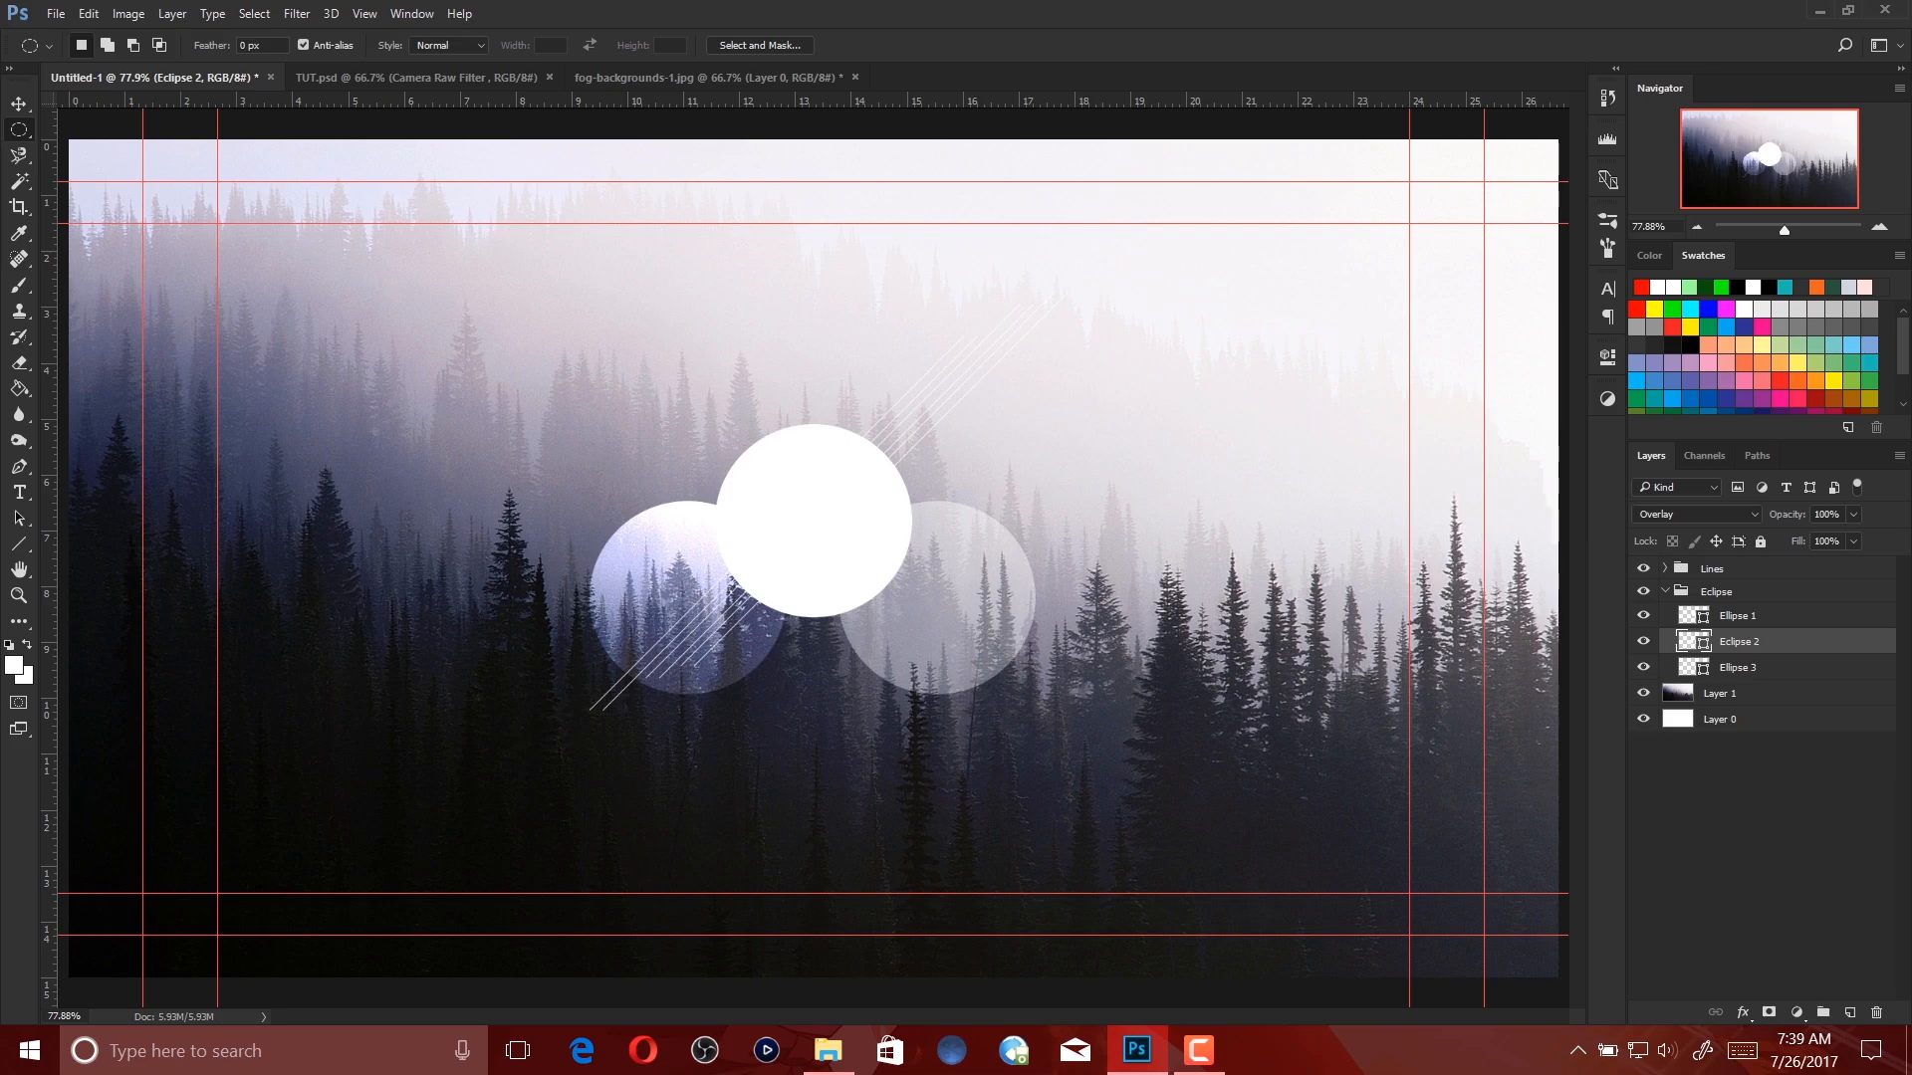
pyautogui.click(1643, 615)
pyautogui.click(1643, 616)
pyautogui.click(1778, 615)
pyautogui.moveTo(1778, 616); pyautogui.dragTo(1849, 1011)
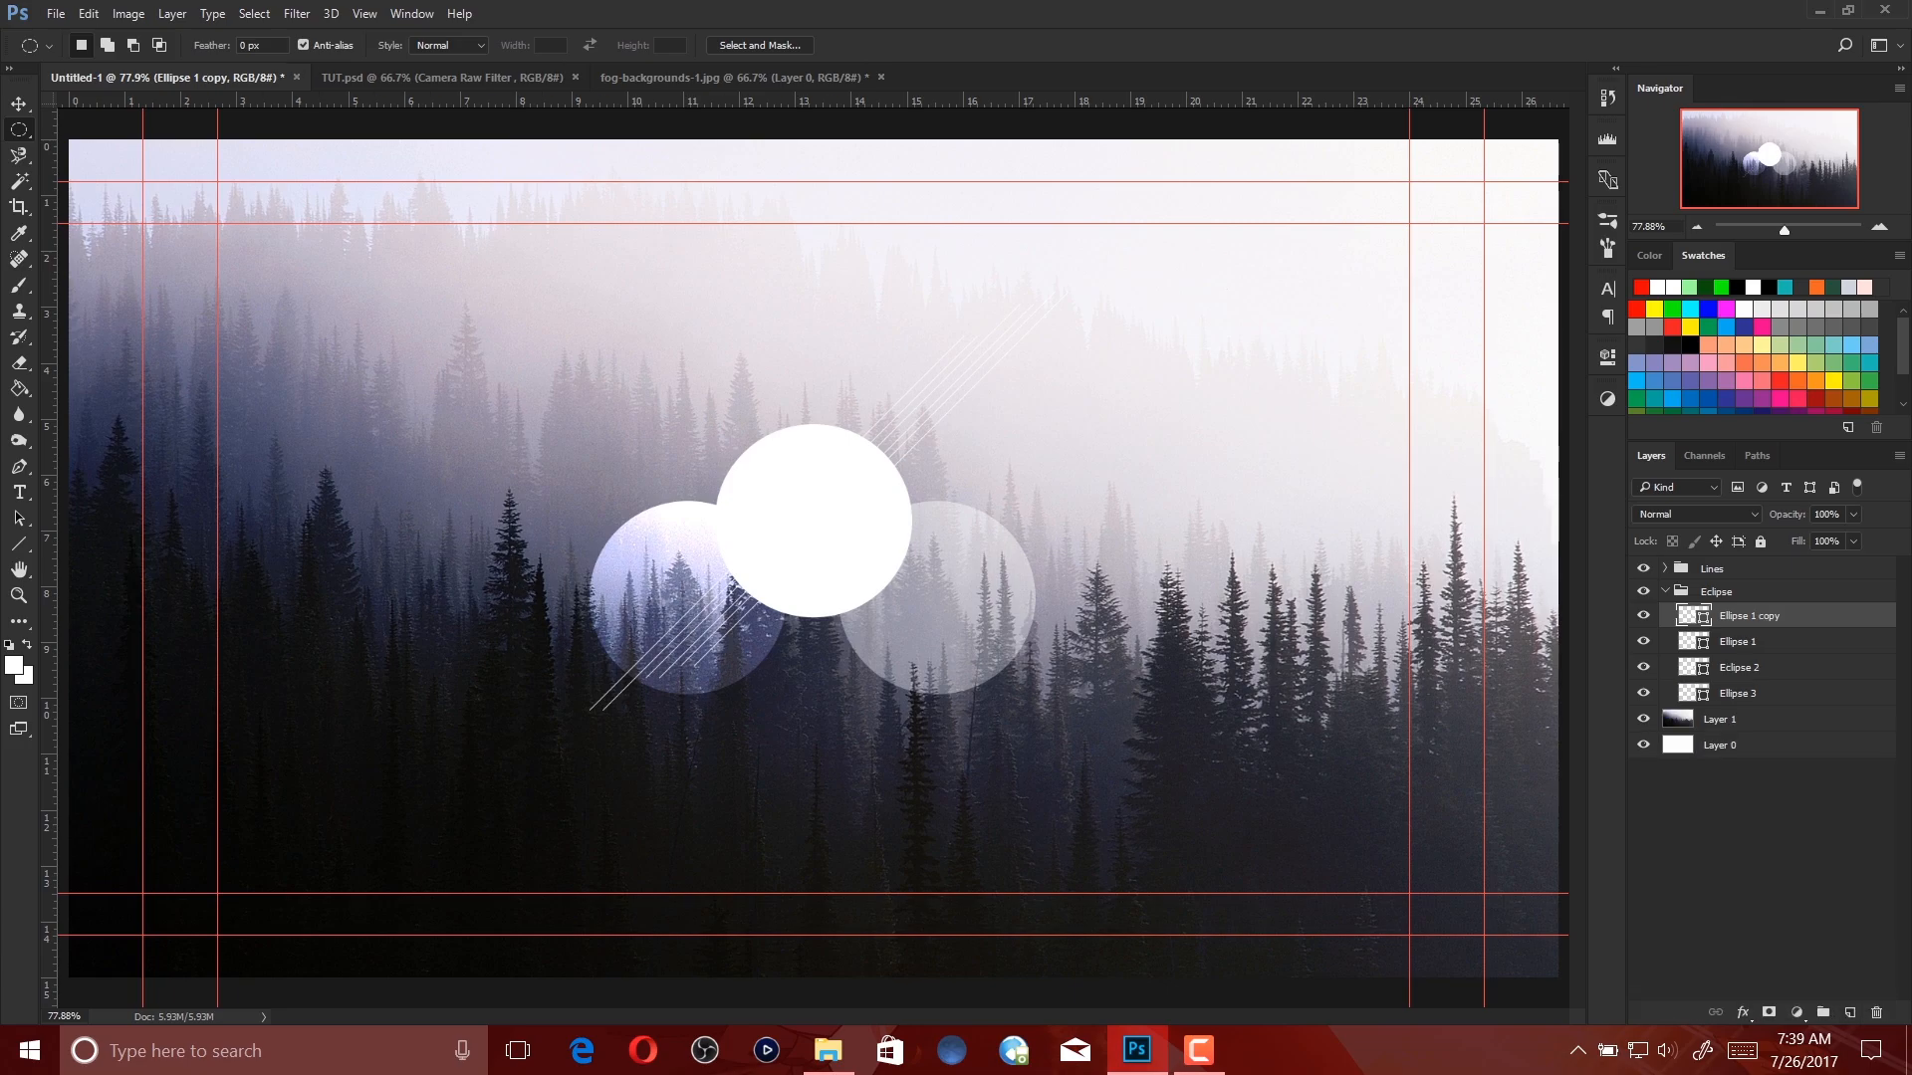
# Rename the Ellipse 1 copy layer as Ellipse Bckground.
pyautogui.doubleClick(1748, 616)
pyautogui.click(1781, 616)
pyautogui.press('BackSpace')
pyautogui.press('BackSpace')
pyautogui.press('BackSpace')
pyautogui.write('Bckground')
pyautogui.press('Return')
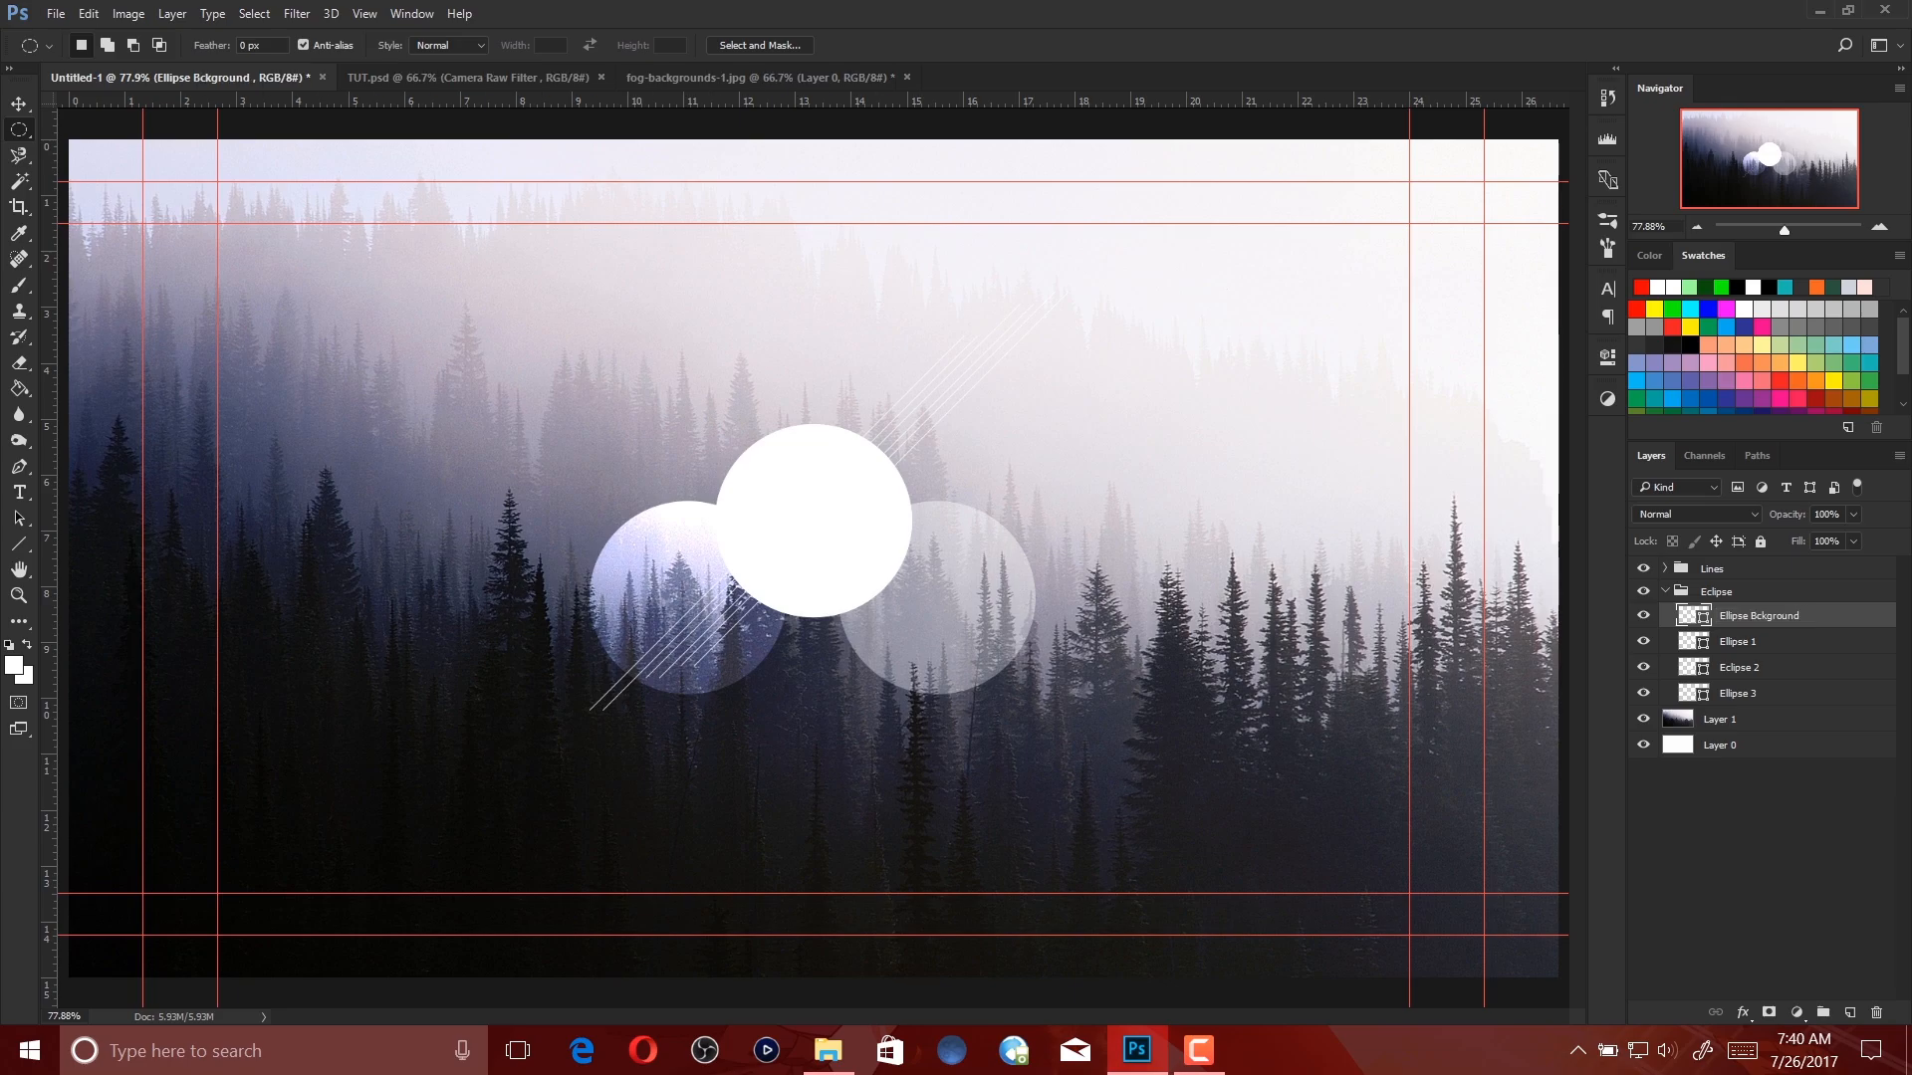
# Enlarge the Ellipse Bckground circle to about 126% and keep it centered on the original white circle.
pyautogui.press('v')
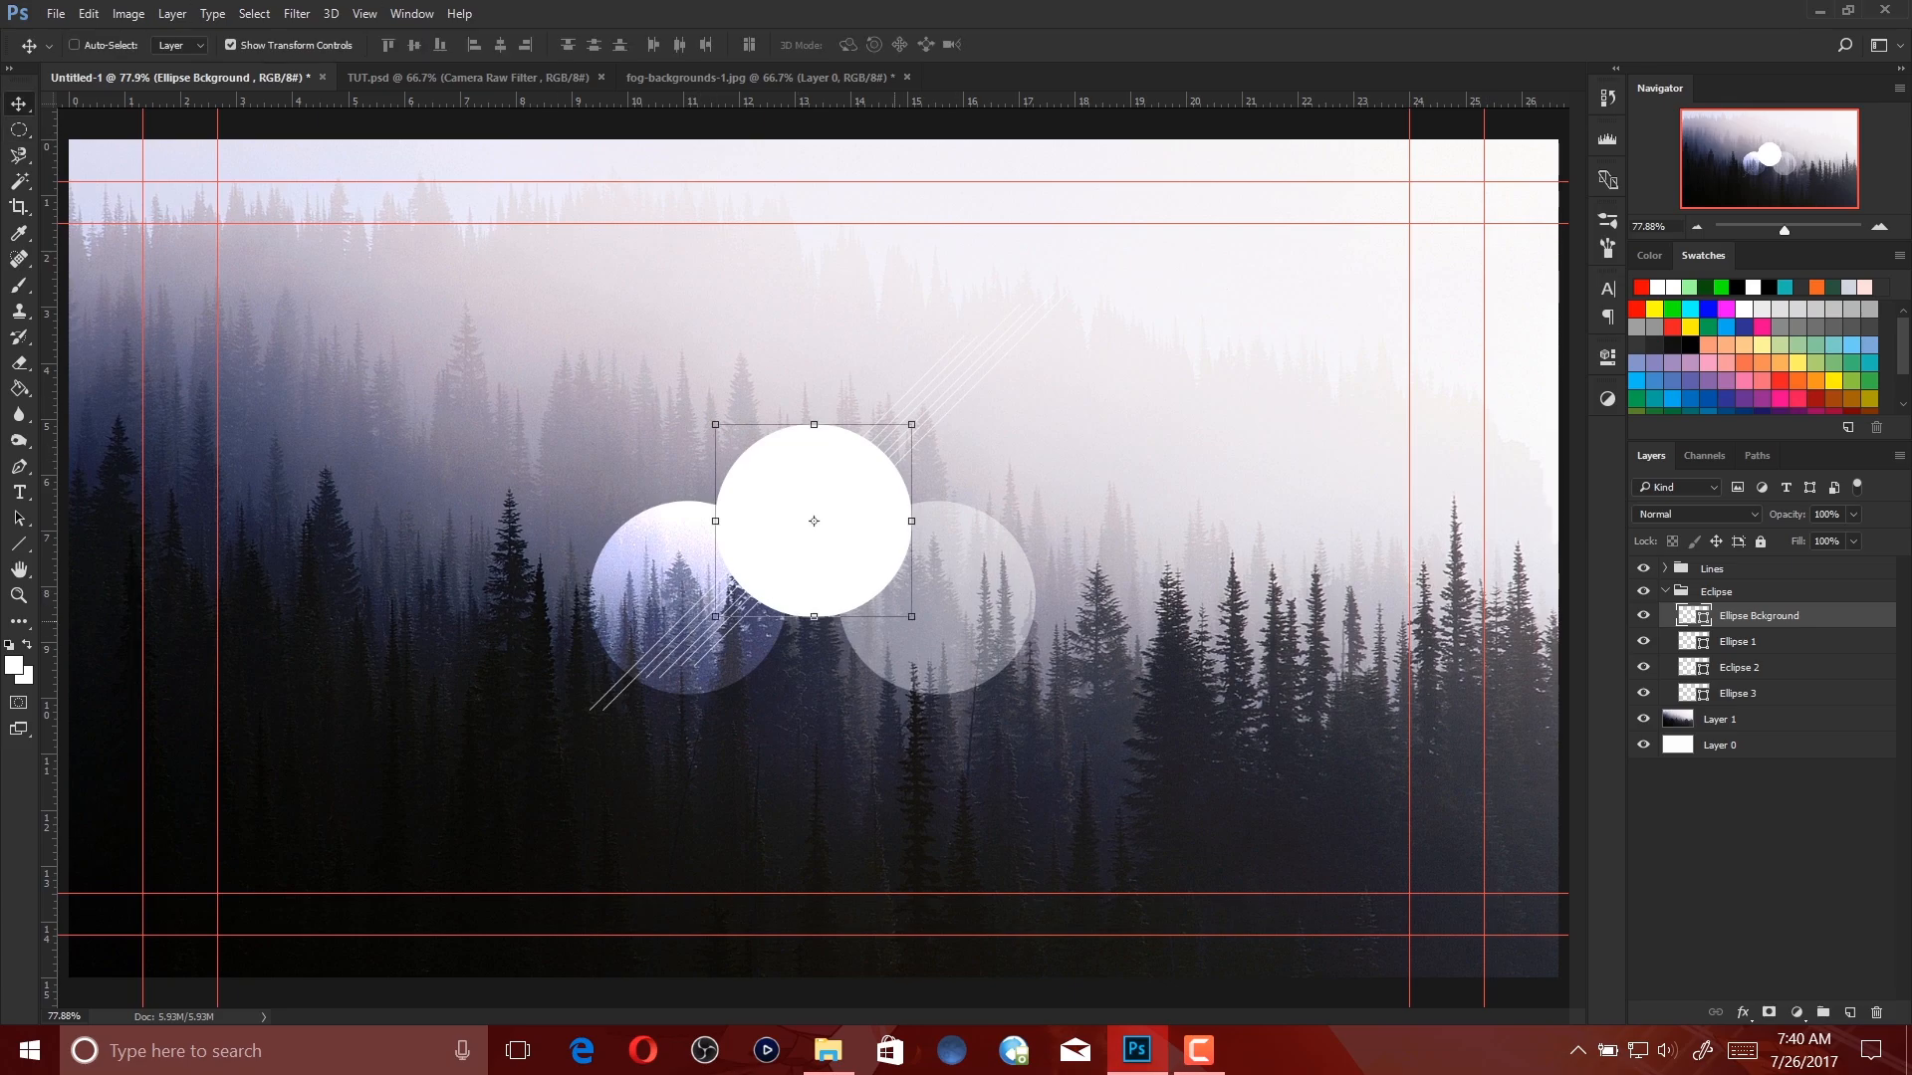
pyautogui.moveTo(911, 617); pyautogui.dragTo(962, 667)
pyautogui.moveTo(927, 488); pyautogui.dragTo(901, 463)
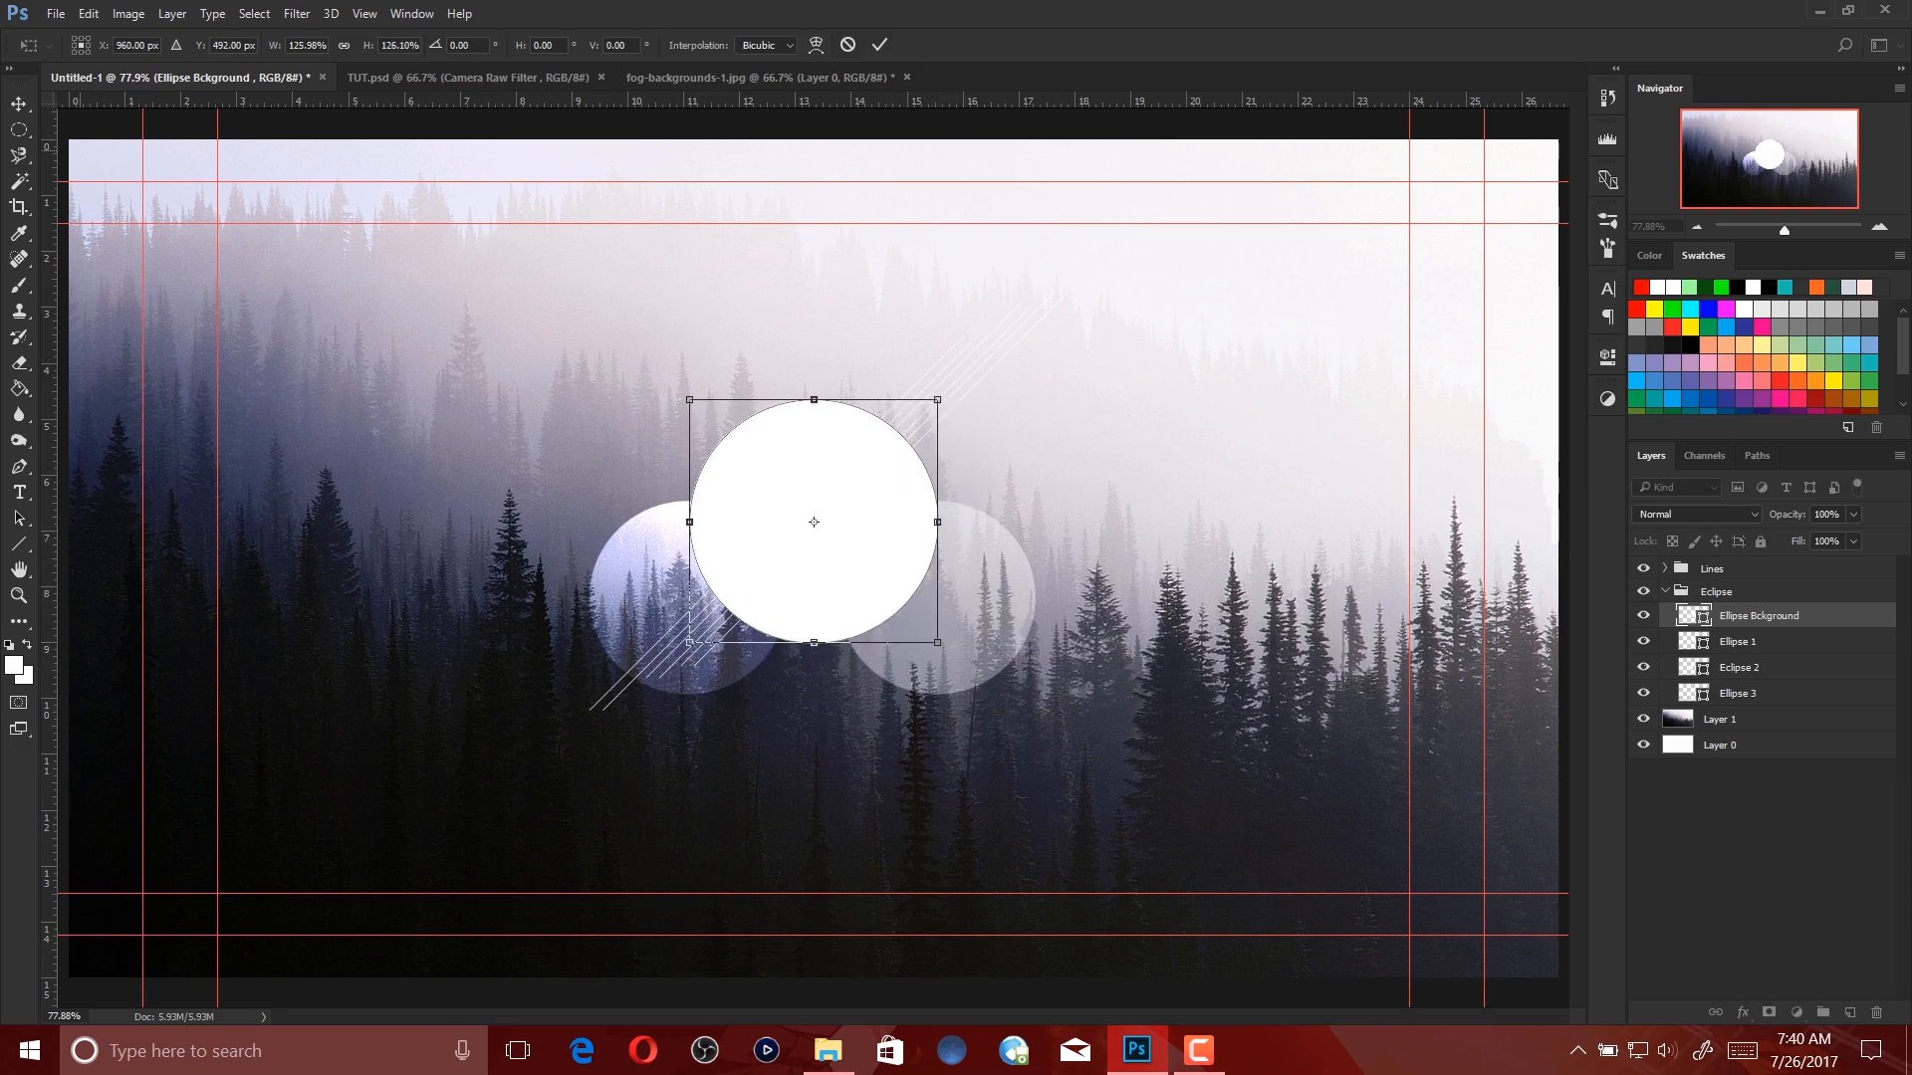
pyautogui.press('v')
pyautogui.press('Return')
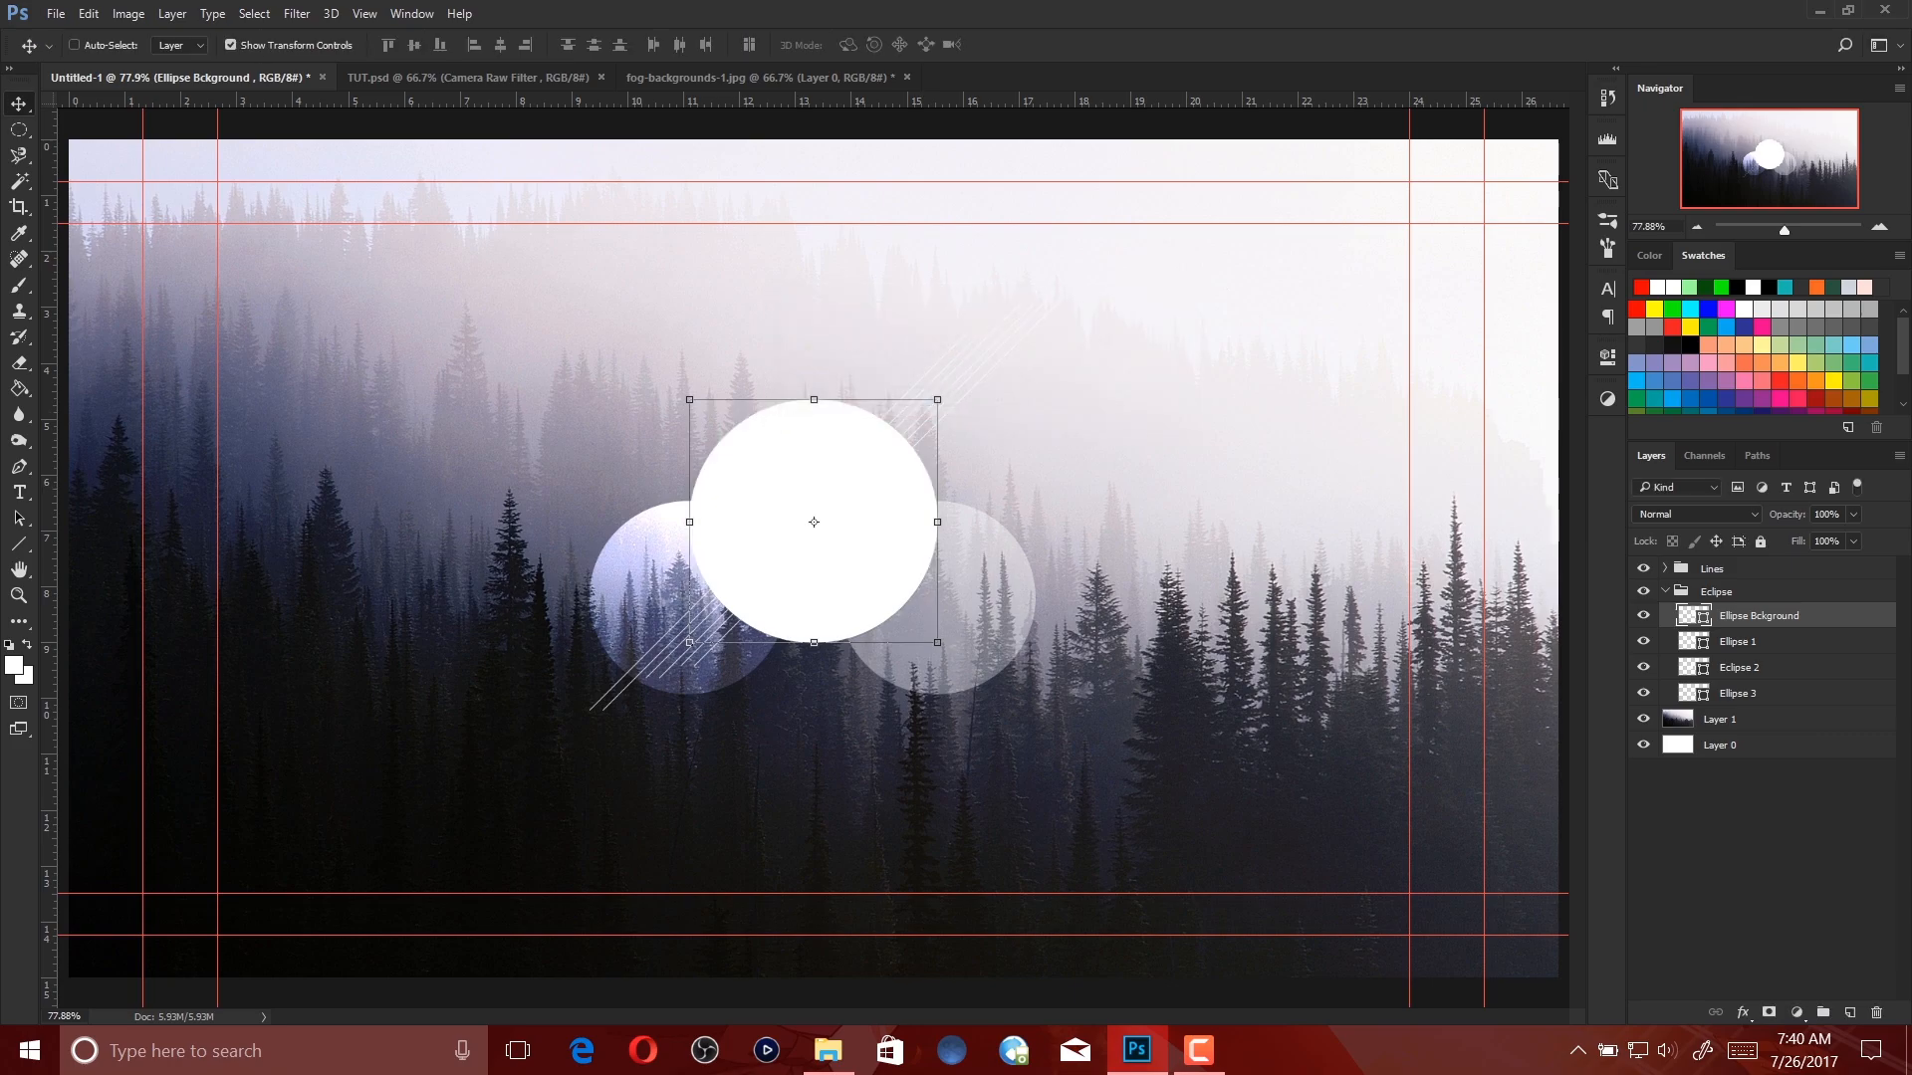
# Place the Ellipse Bckground layer below Ellipse 1 and set its opacity to 33%.
pyautogui.moveTo(1713, 592); pyautogui.dragTo(1752, 654)
pyautogui.click(1753, 616)
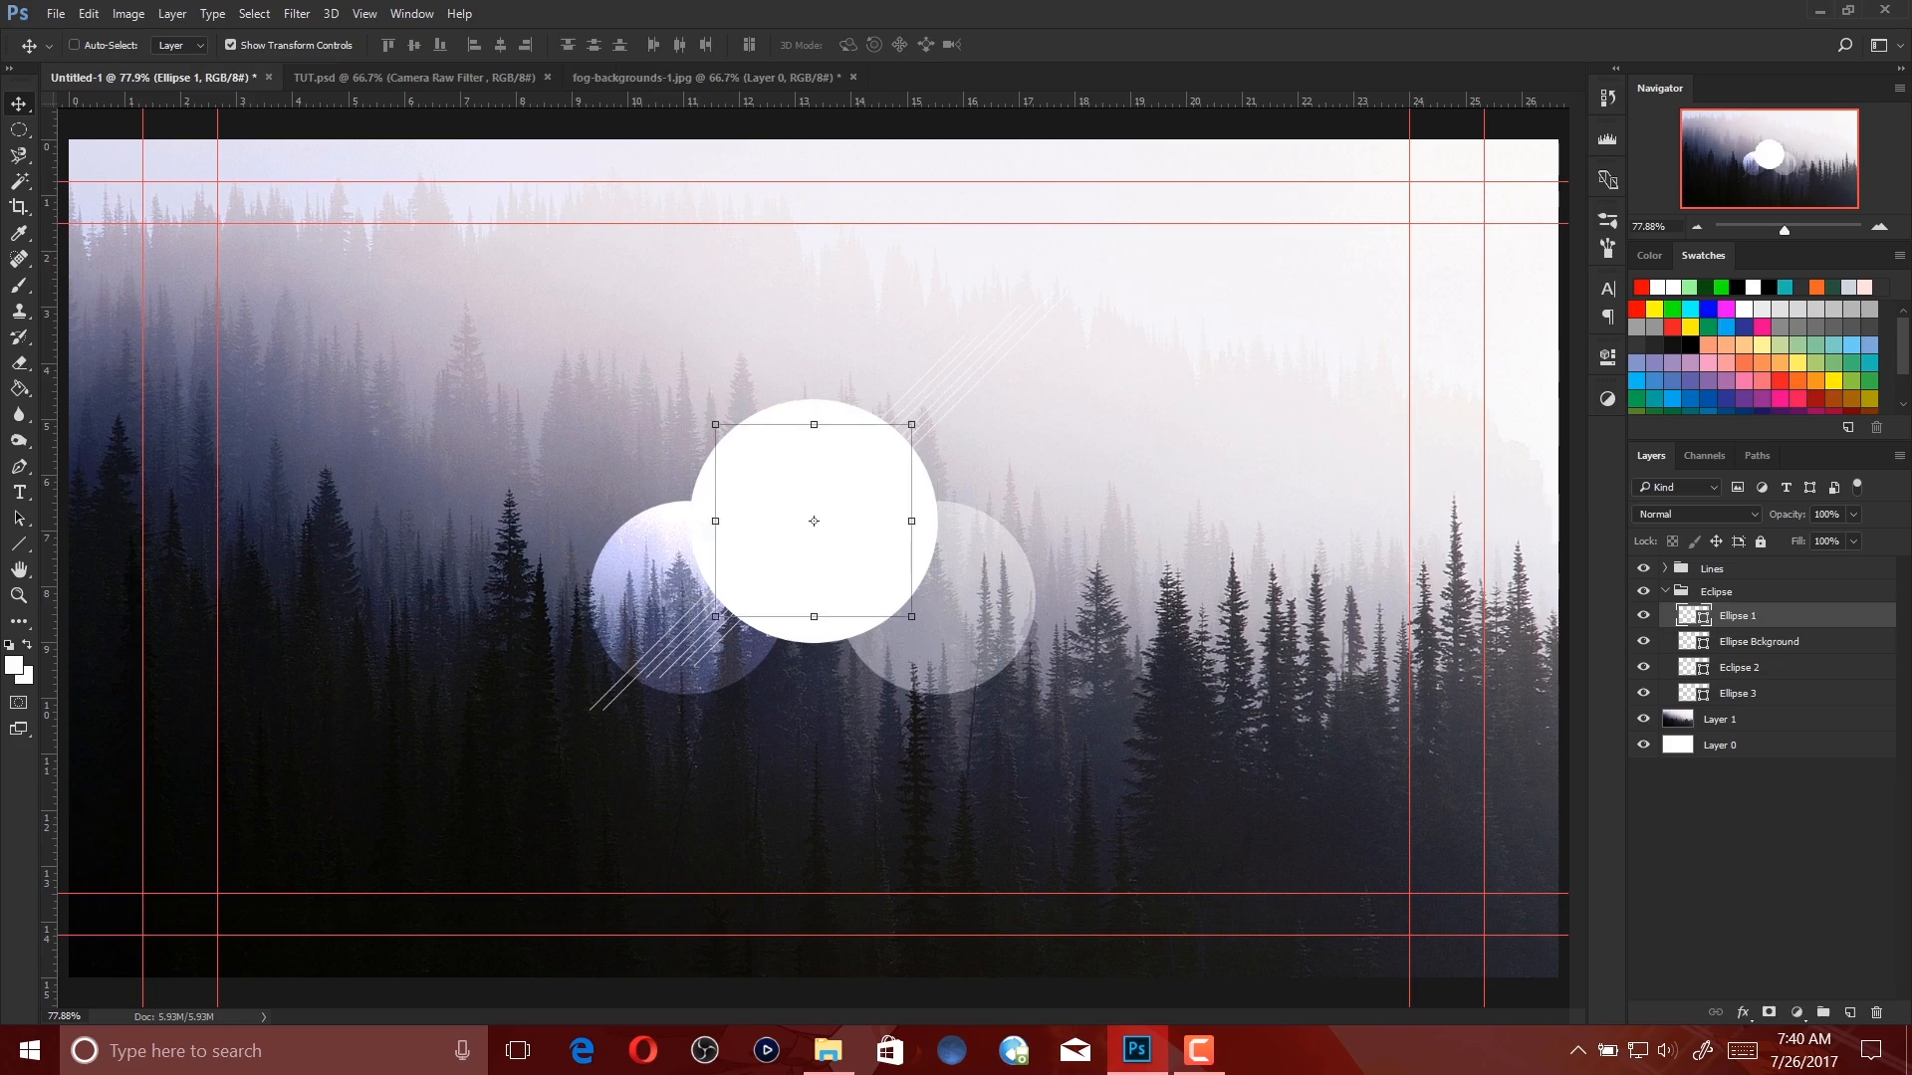
pyautogui.click(1854, 513)
pyautogui.moveTo(1854, 538); pyautogui.dragTo(1793, 538)
pyautogui.moveTo(1853, 539); pyautogui.dragTo(1784, 539)
pyautogui.click(1758, 642)
pyautogui.click(1853, 514)
pyautogui.moveTo(1853, 538); pyautogui.dragTo(1795, 539)
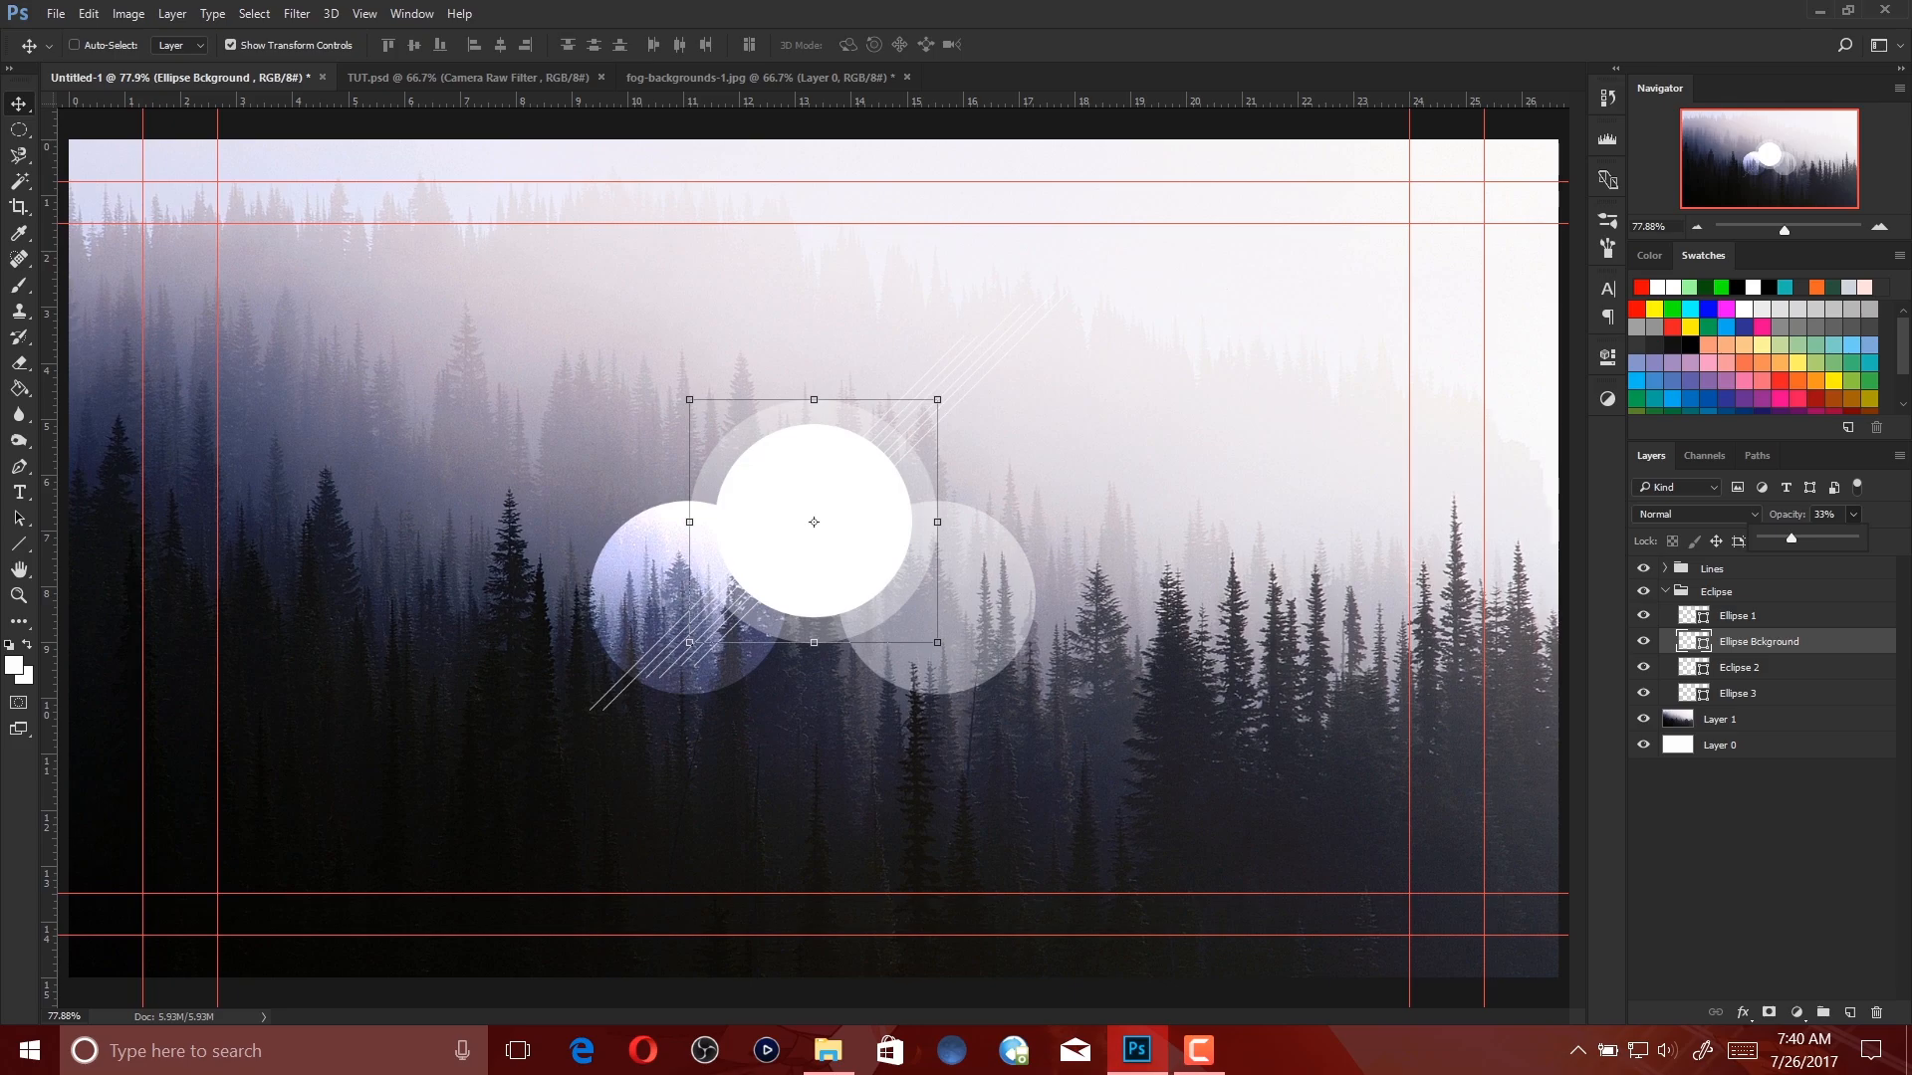
# Change the fill colour of the Ellipse Bckground circle to dark green #062f1c.
pyautogui.doubleClick(1691, 642)
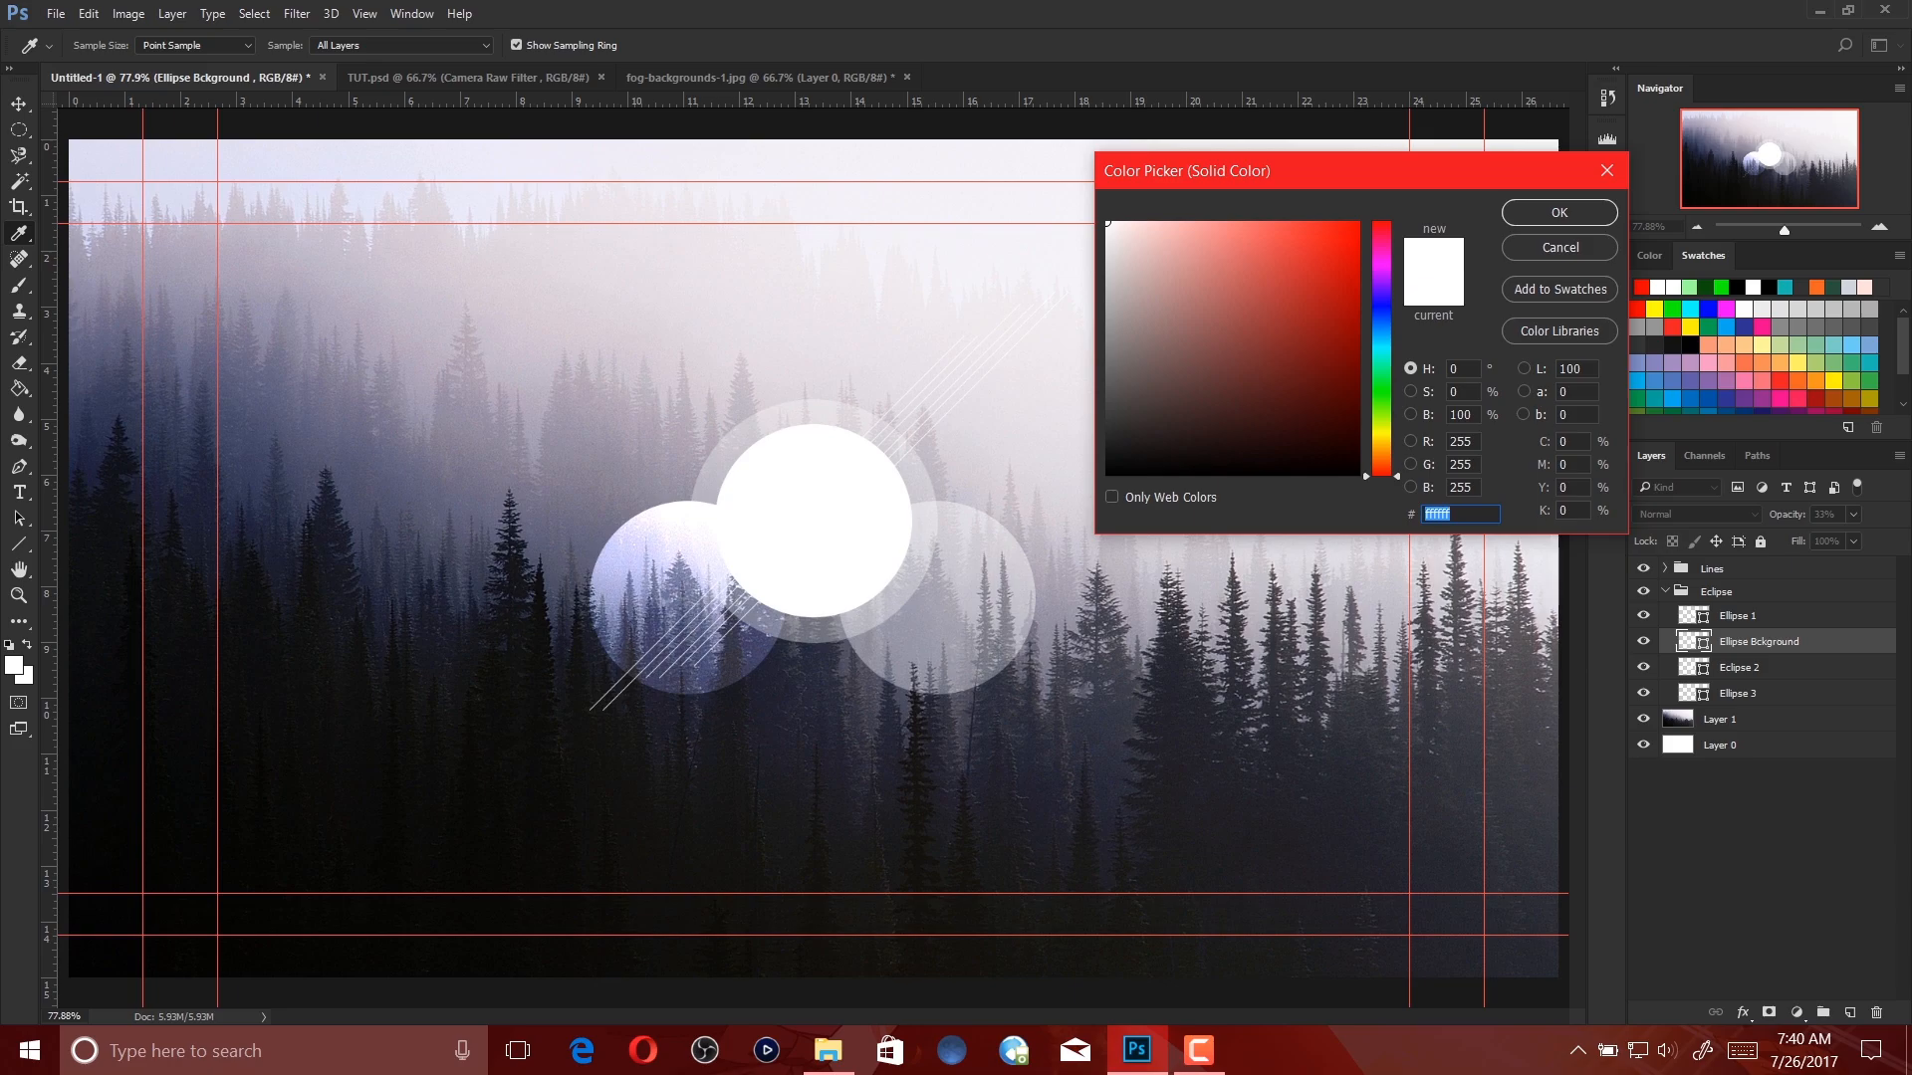
pyautogui.click(1381, 368)
pyautogui.moveTo(1285, 383); pyautogui.dragTo(1329, 428)
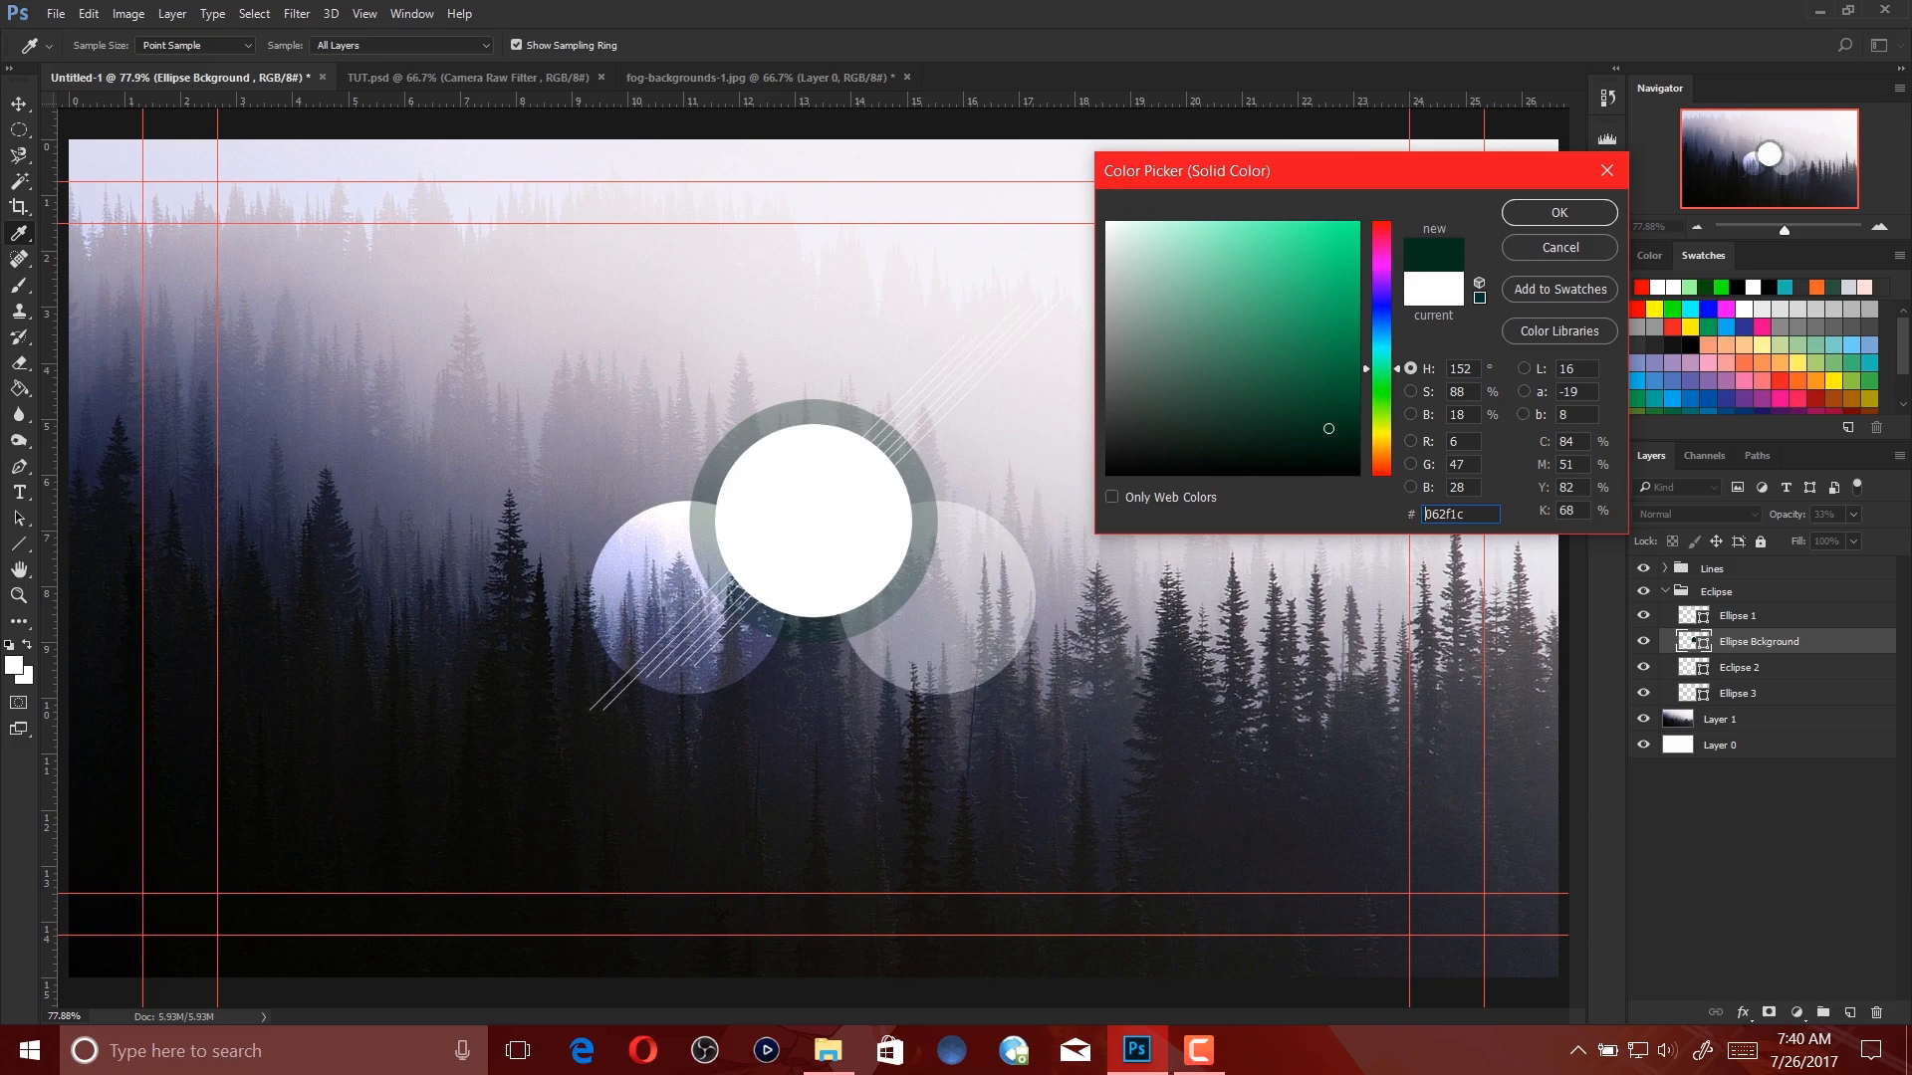
pyautogui.hotkey('ctrl', 'a')
pyautogui.click(1464, 514)
pyautogui.press('Return')
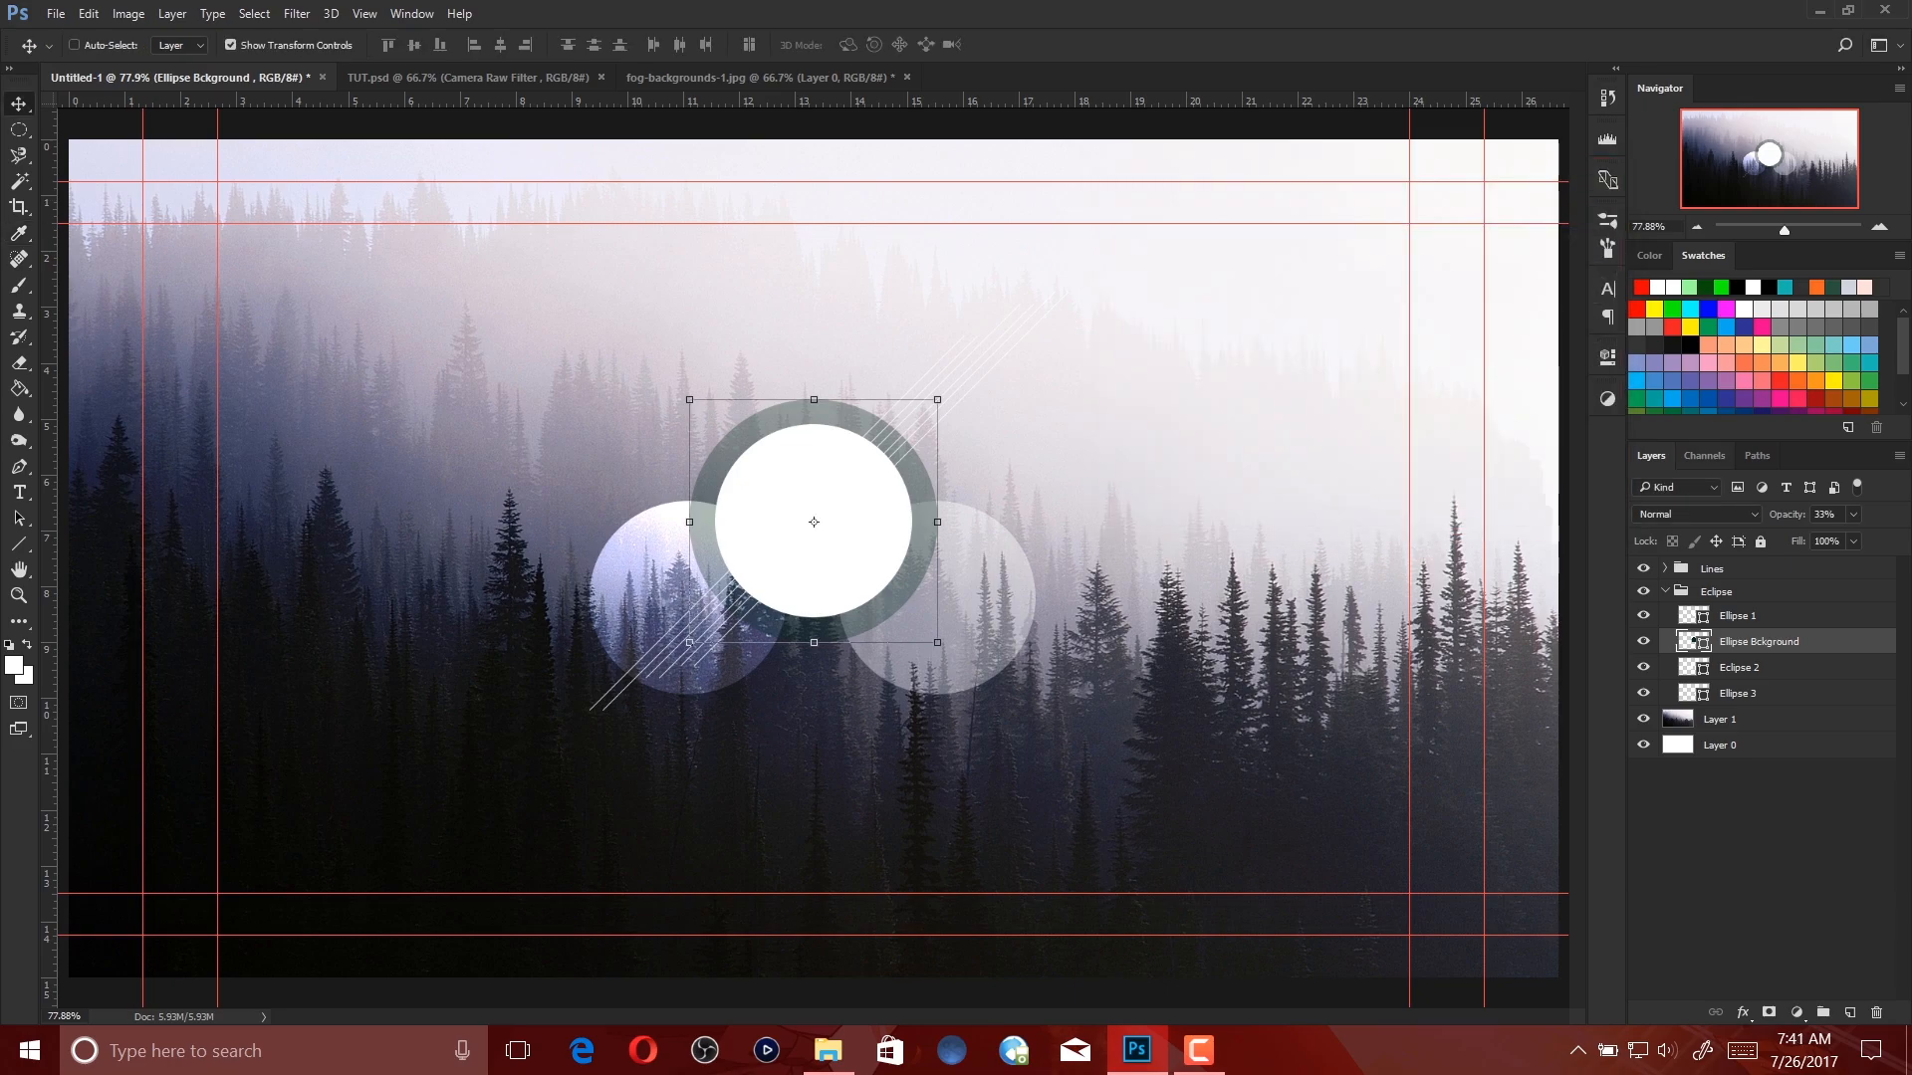
# Adjust the Ellipse Bckground layer's opacity to 22%, using TUT.psd as the reference.
pyautogui.click(1853, 514)
pyautogui.moveTo(1836, 539)
pyautogui.mouseDown()
pyautogui.moveTo(1872, 538)
pyautogui.moveTo(1855, 538)
pyautogui.mouseUp()
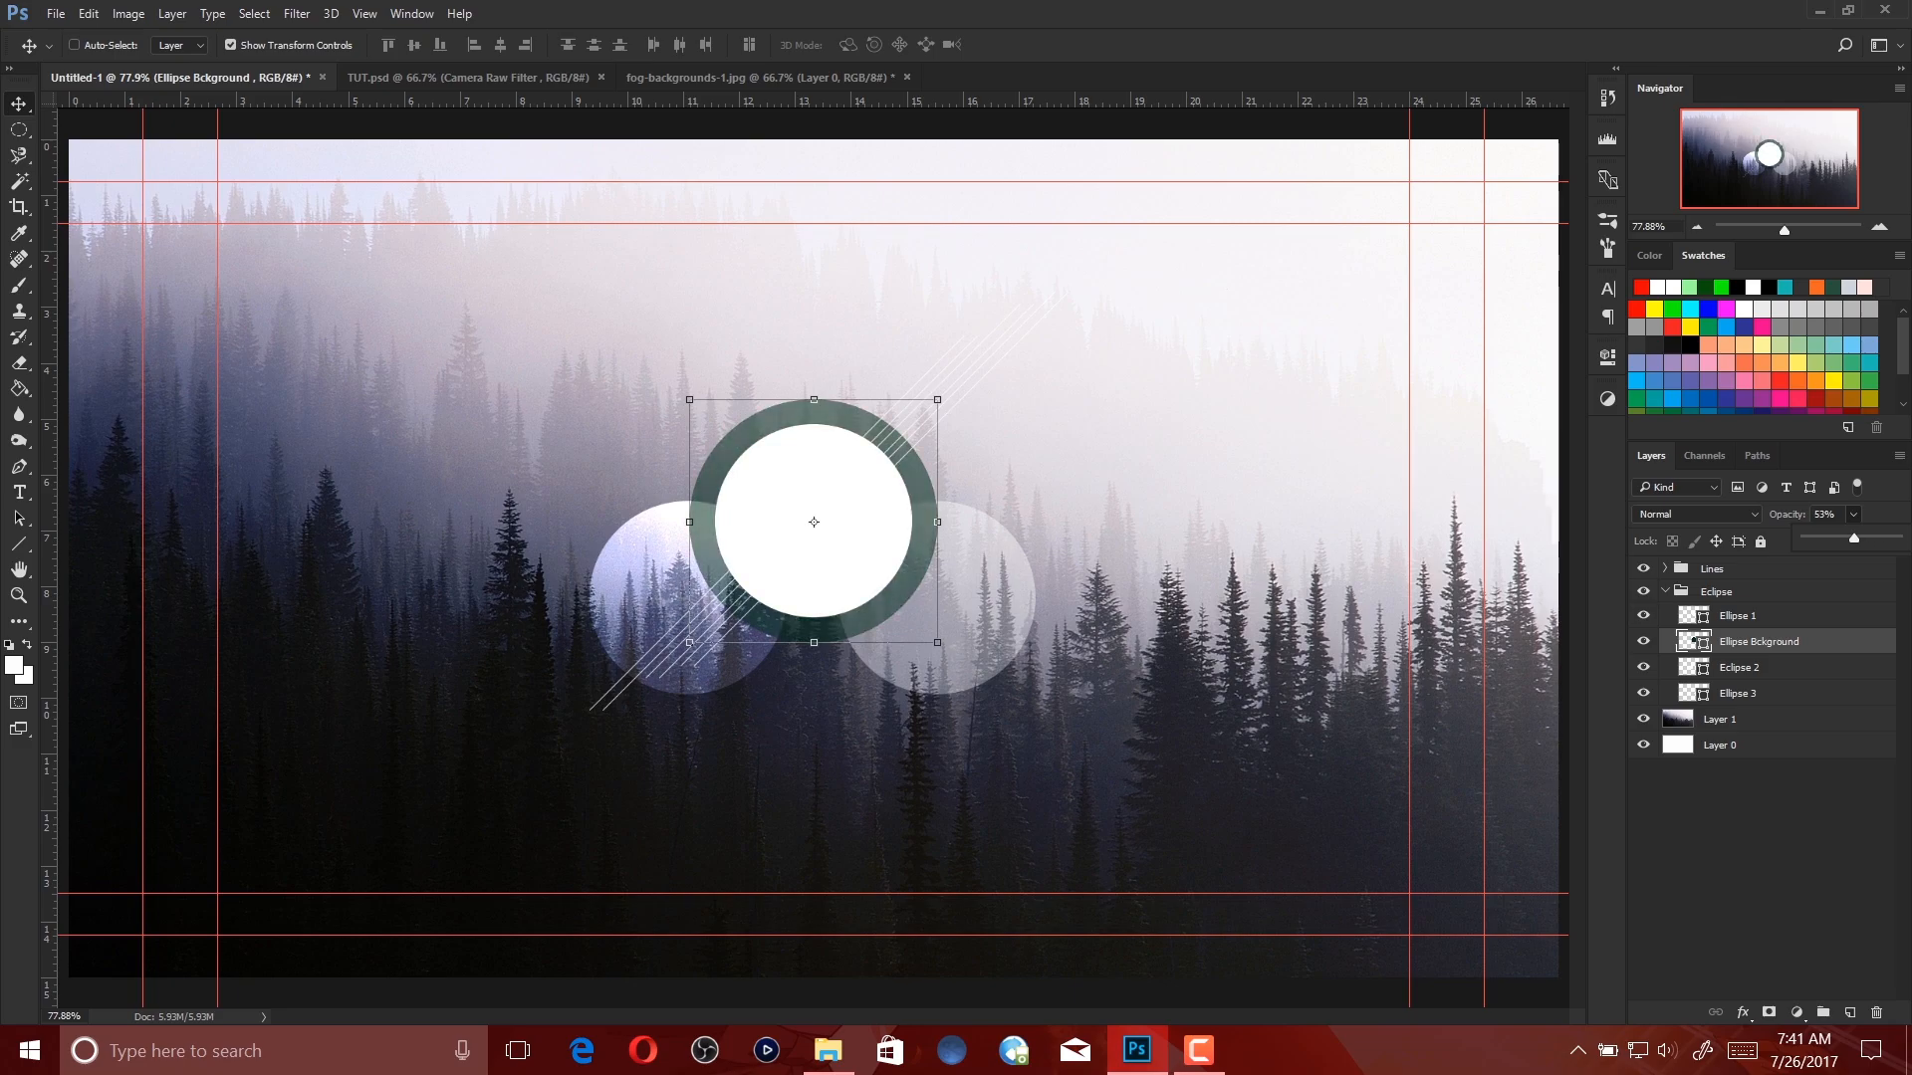
pyautogui.hotkey('ctrl', 'Tab')
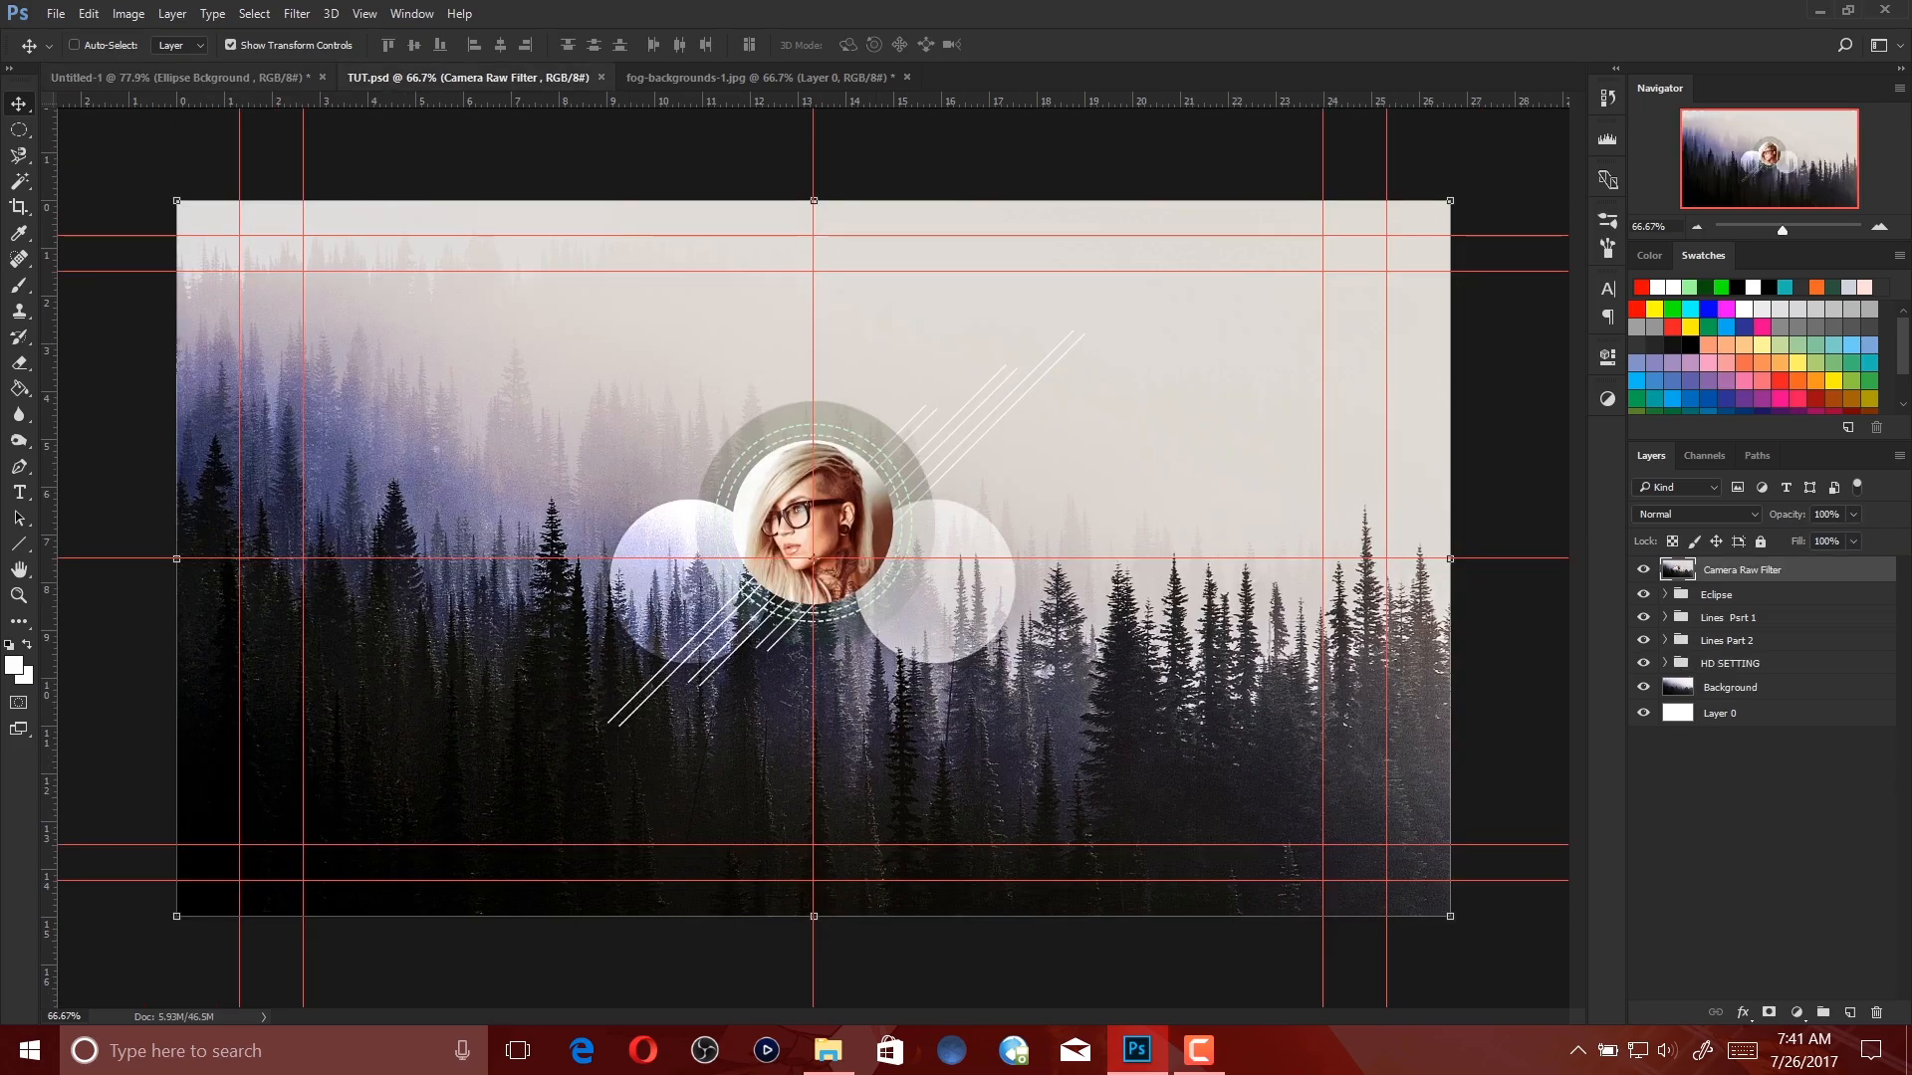
pyautogui.hotkey('ctrl', 'shift', 'Tab')
pyautogui.click(1853, 513)
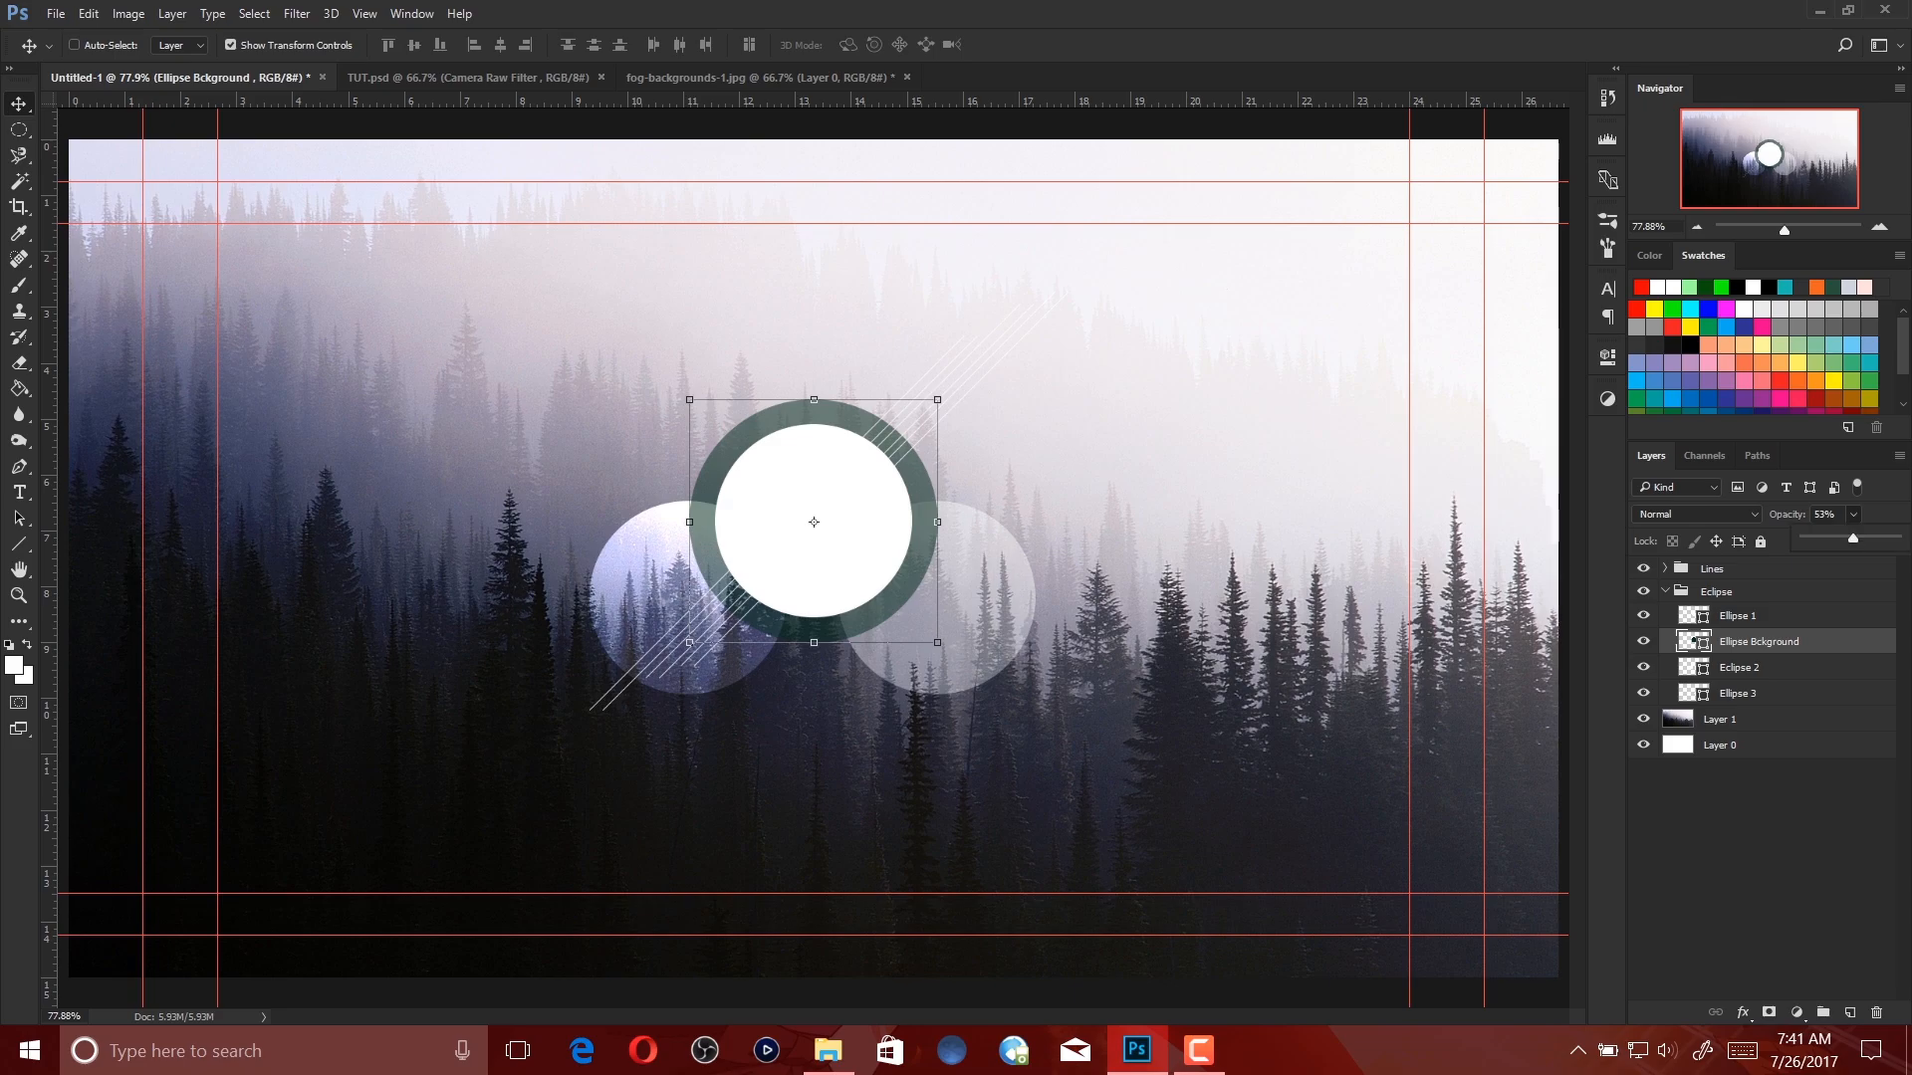
pyautogui.moveTo(1855, 539); pyautogui.dragTo(1824, 539)
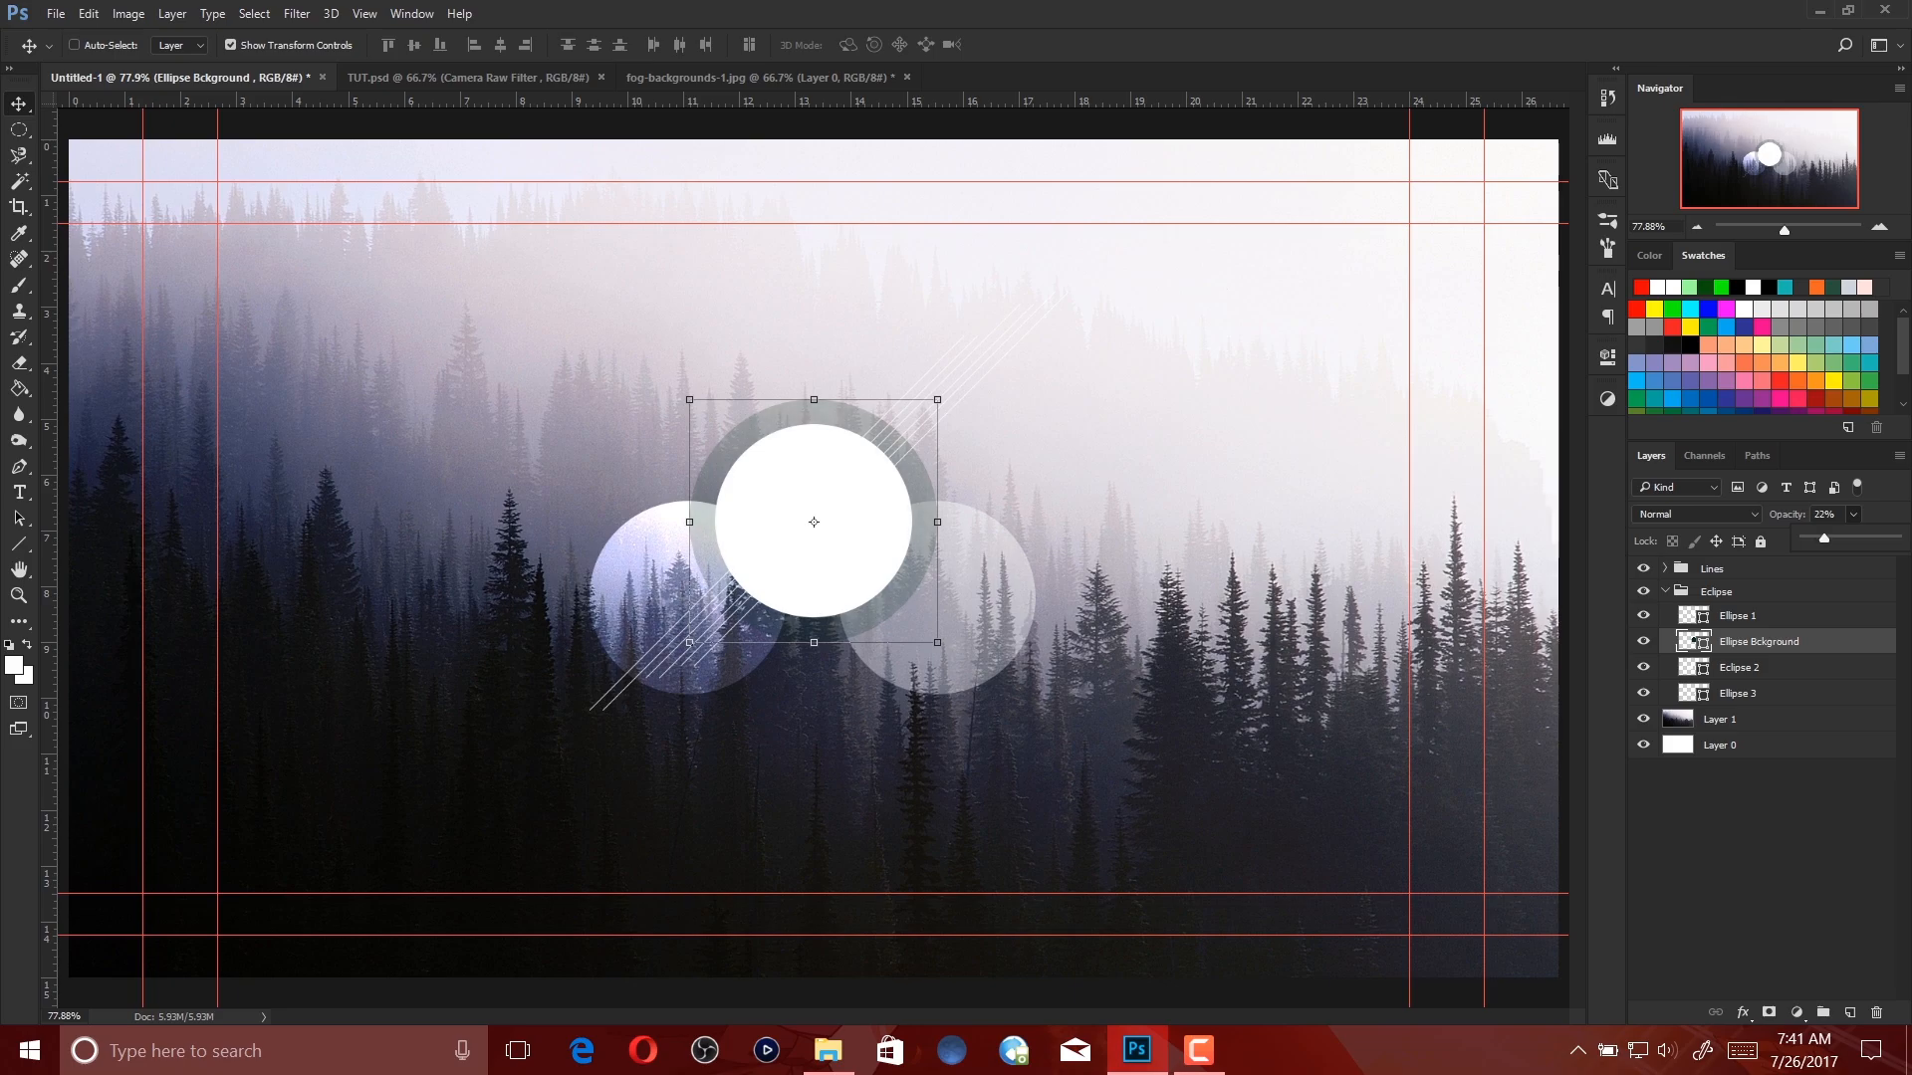
# Toggle the visibility of Ellipse 3 and Ellipse 1 to identify their circles, and leave the Ellipse 1 layer selected.
pyautogui.press('m')
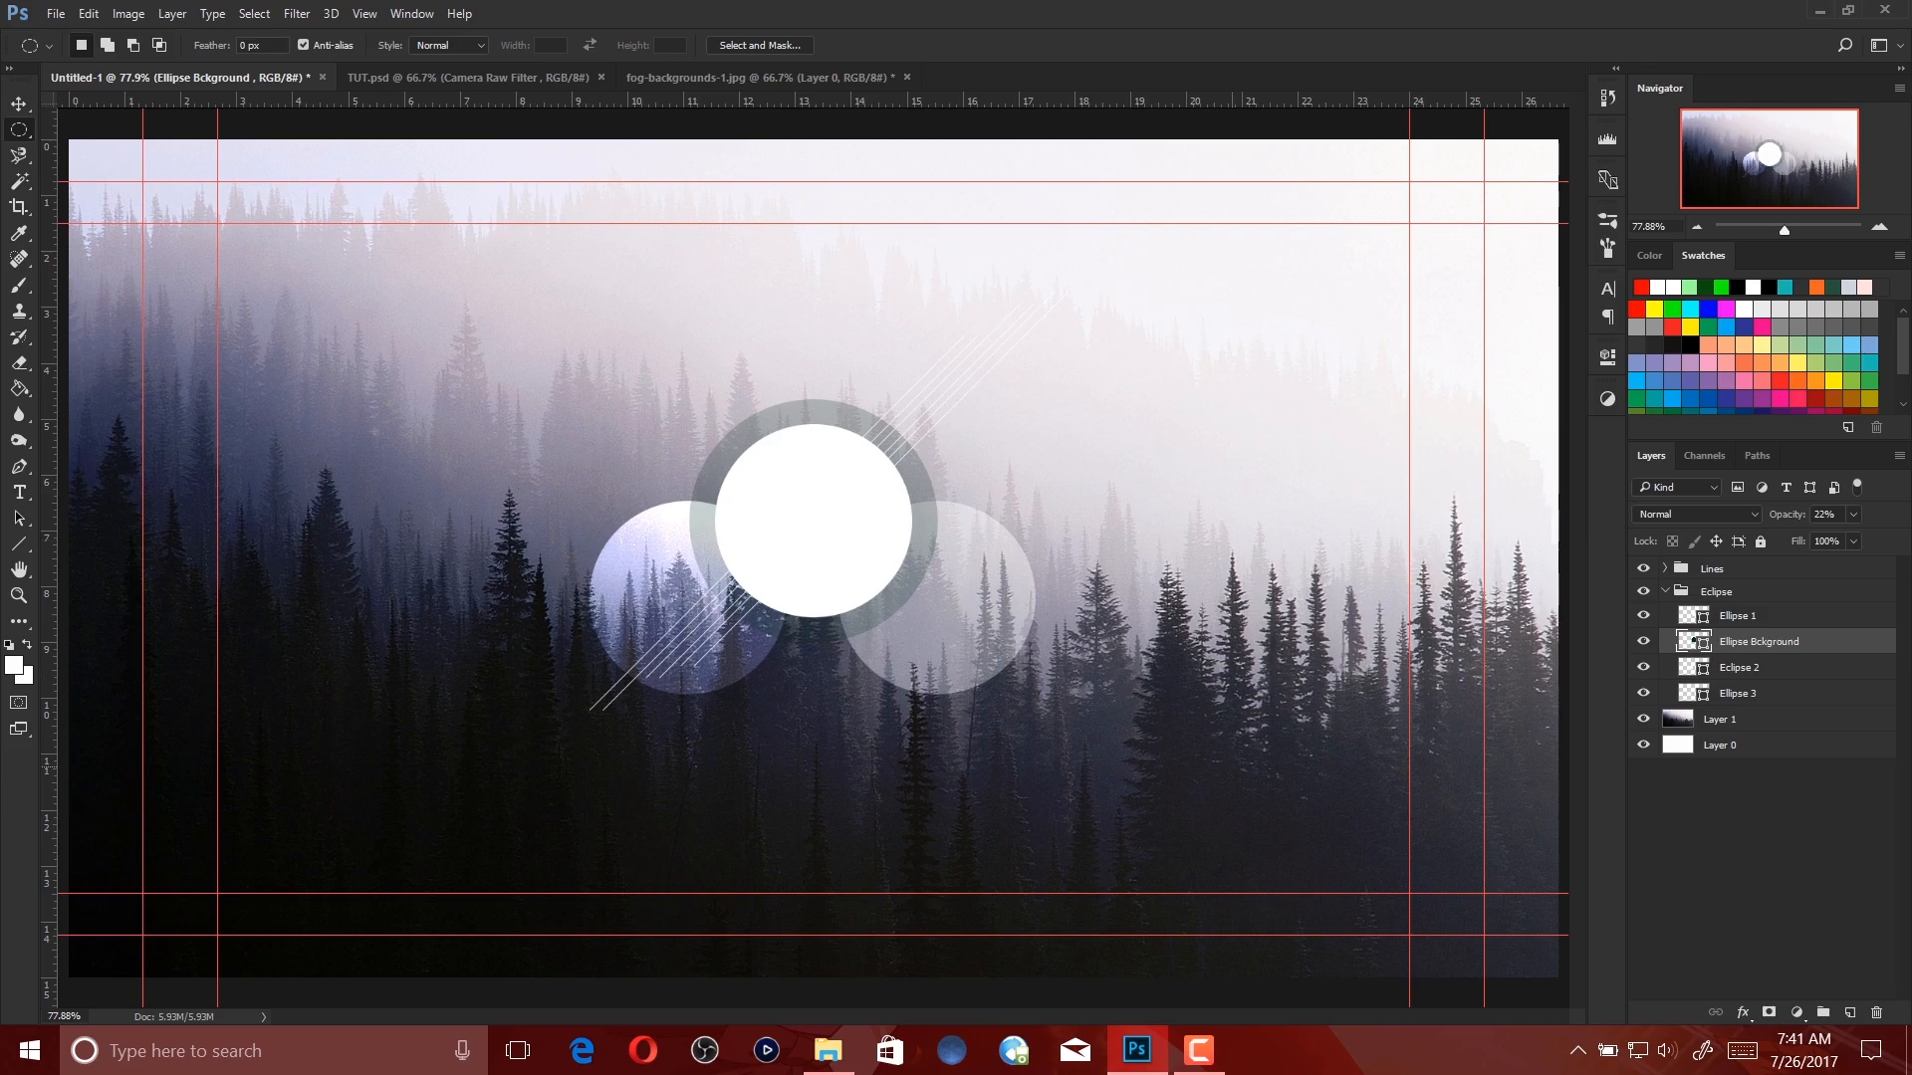
pyautogui.click(1737, 693)
pyautogui.click(1643, 693)
pyautogui.click(1643, 693)
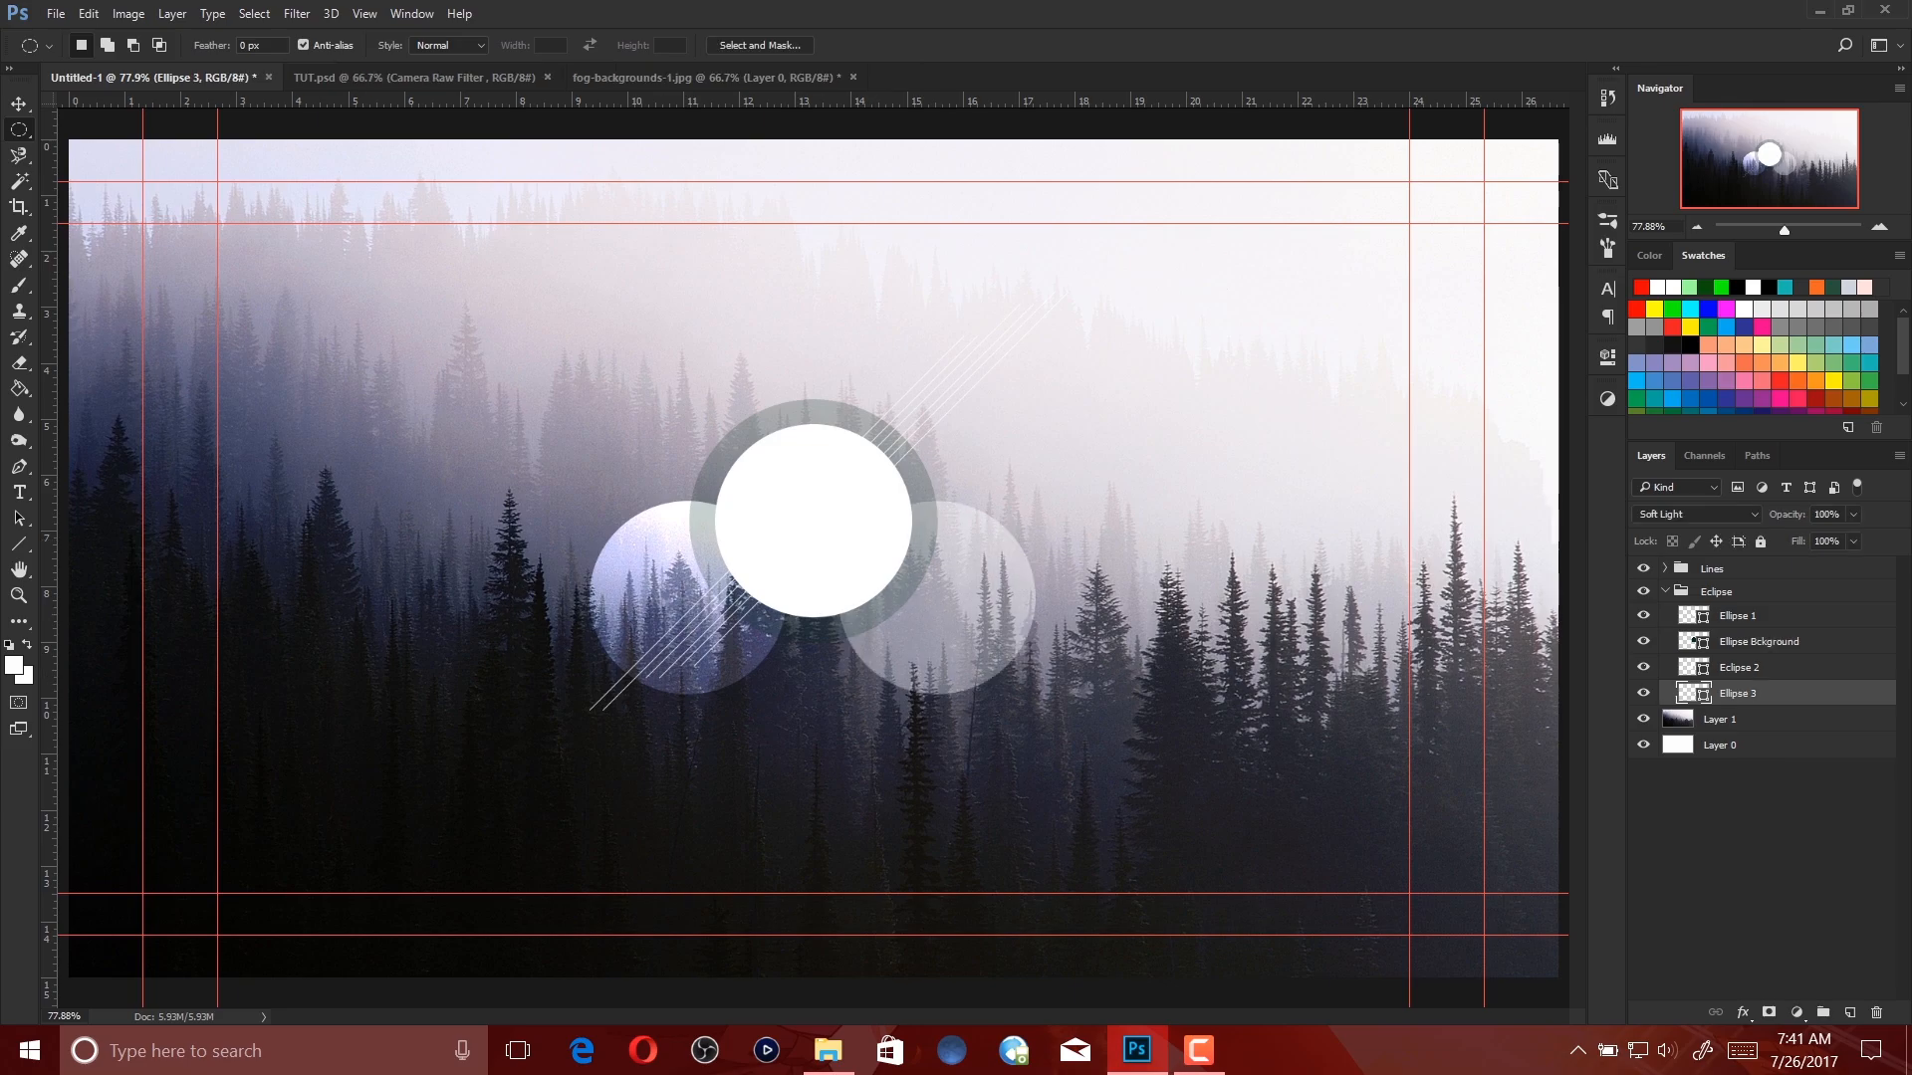
pyautogui.click(1739, 668)
pyautogui.click(1738, 616)
pyautogui.click(1643, 615)
pyautogui.click(1643, 616)
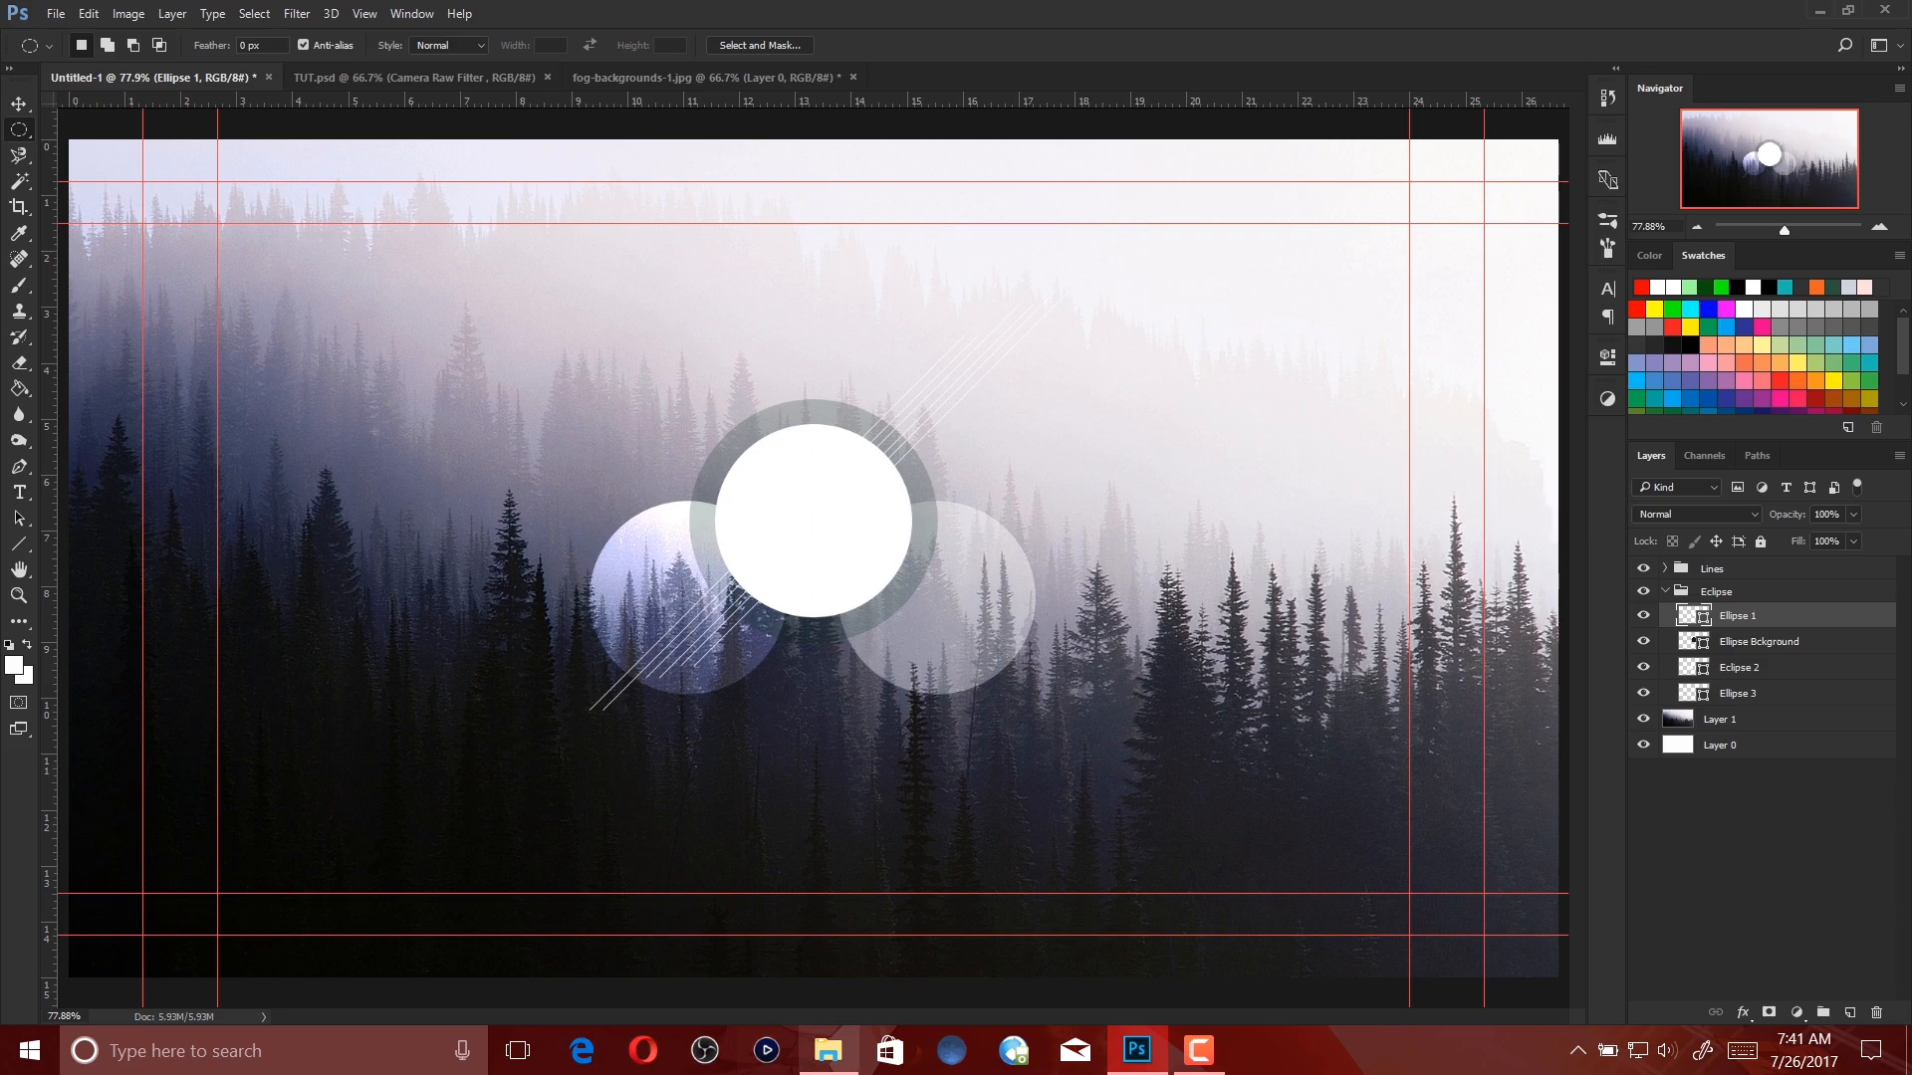
# Open the portrait IMG_0280.JPG from the file explorer and convert its Background layer to a regular layer named Layer 0.
pyautogui.click(828, 1051)
pyautogui.click(1077, 471)
pyautogui.moveTo(1077, 471); pyautogui.dragTo(1291, 74)
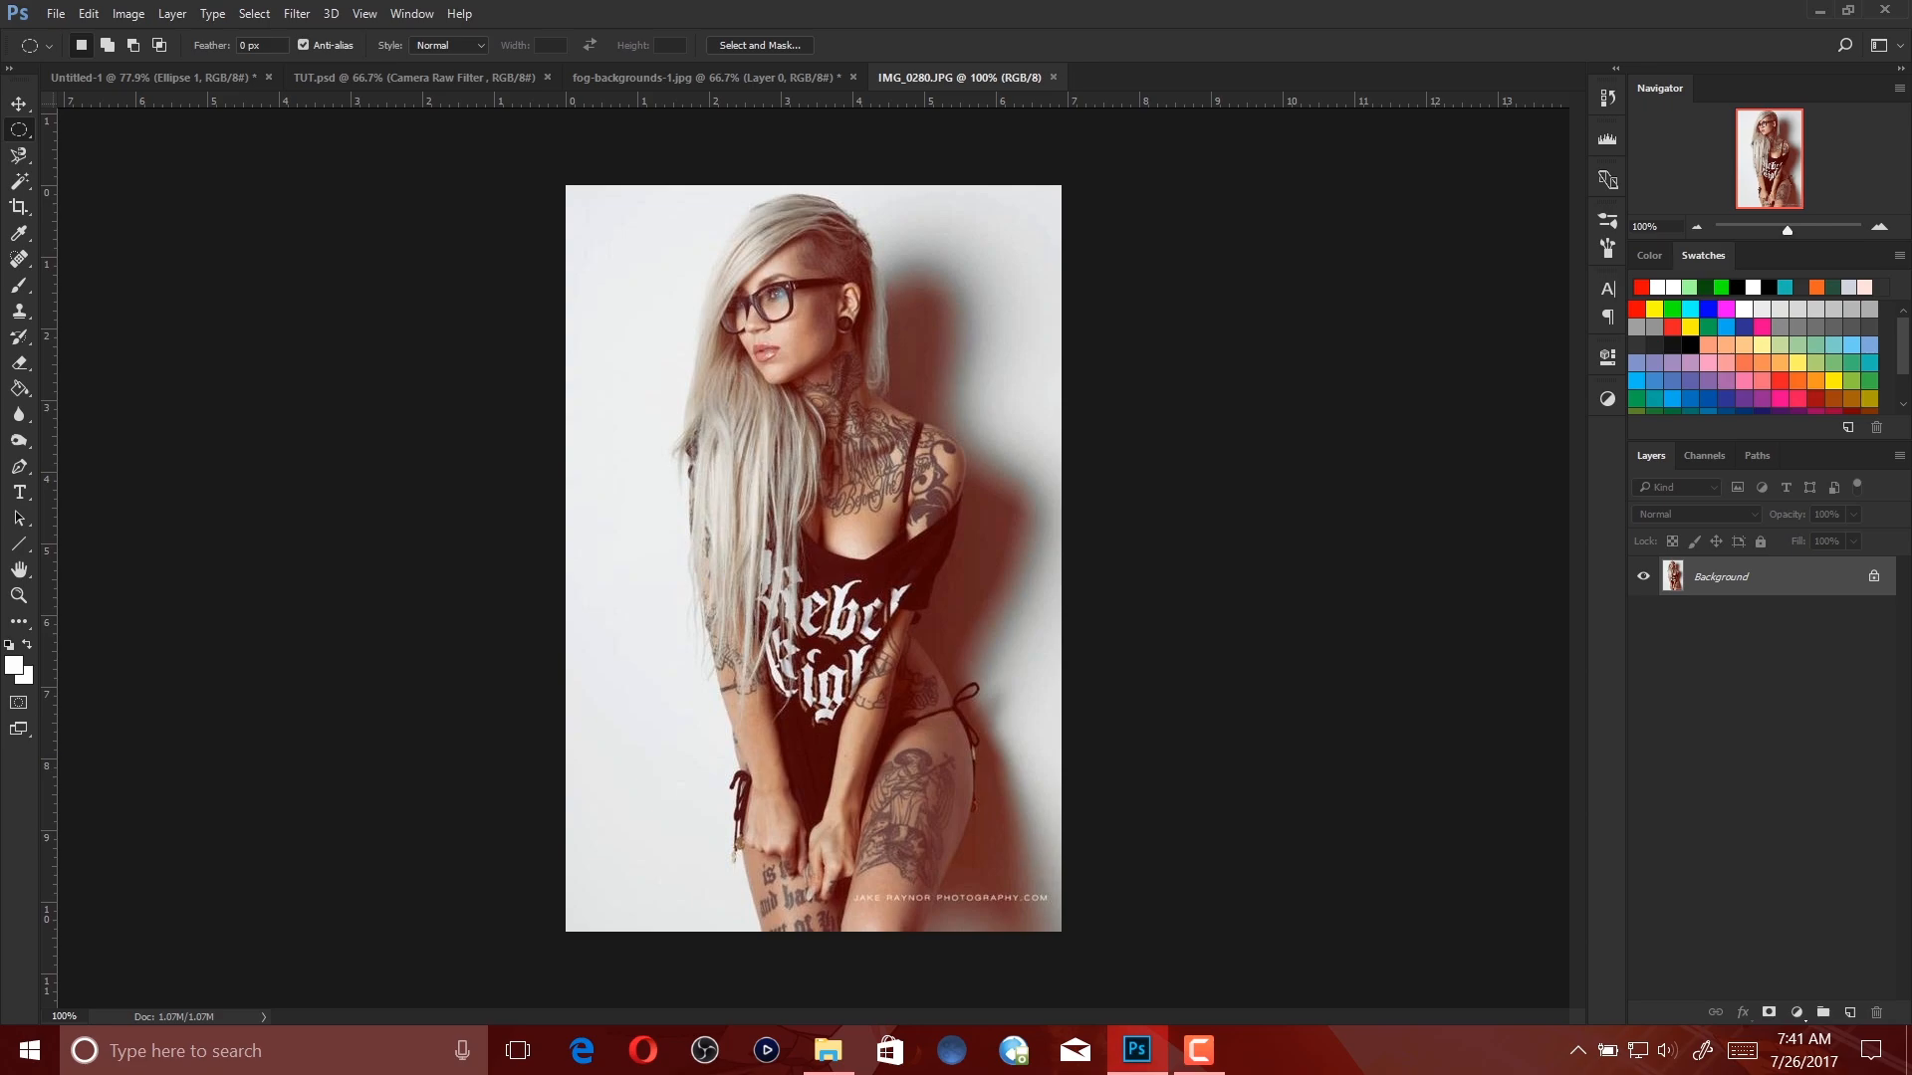
pyautogui.doubleClick(1753, 576)
pyautogui.press('Return')
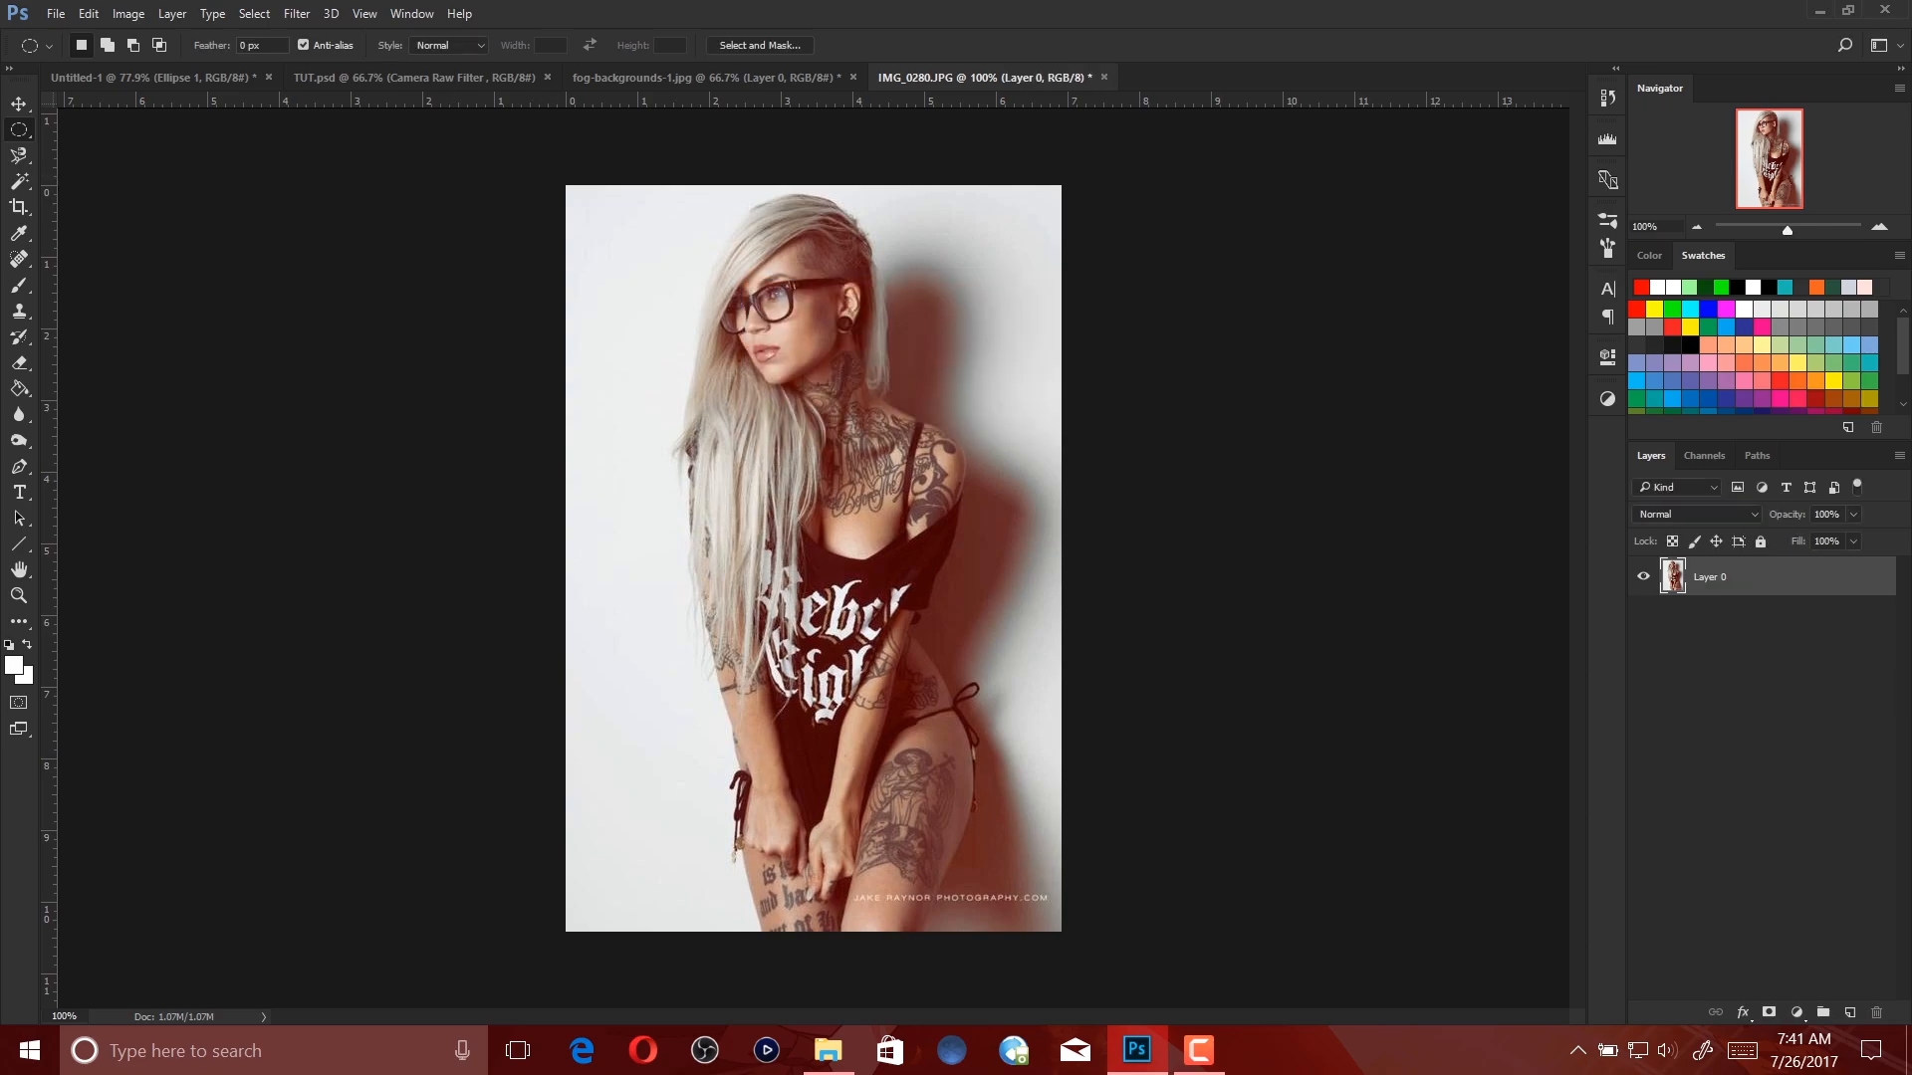
# Copy the portrait into the Untitled-1 document directly above Ellipse 1 and clip it to that circle.
pyautogui.press('v')
pyautogui.moveTo(783, 234); pyautogui.dragTo(681, 388)
pyautogui.moveTo(751, 448); pyautogui.dragTo(841, 389)
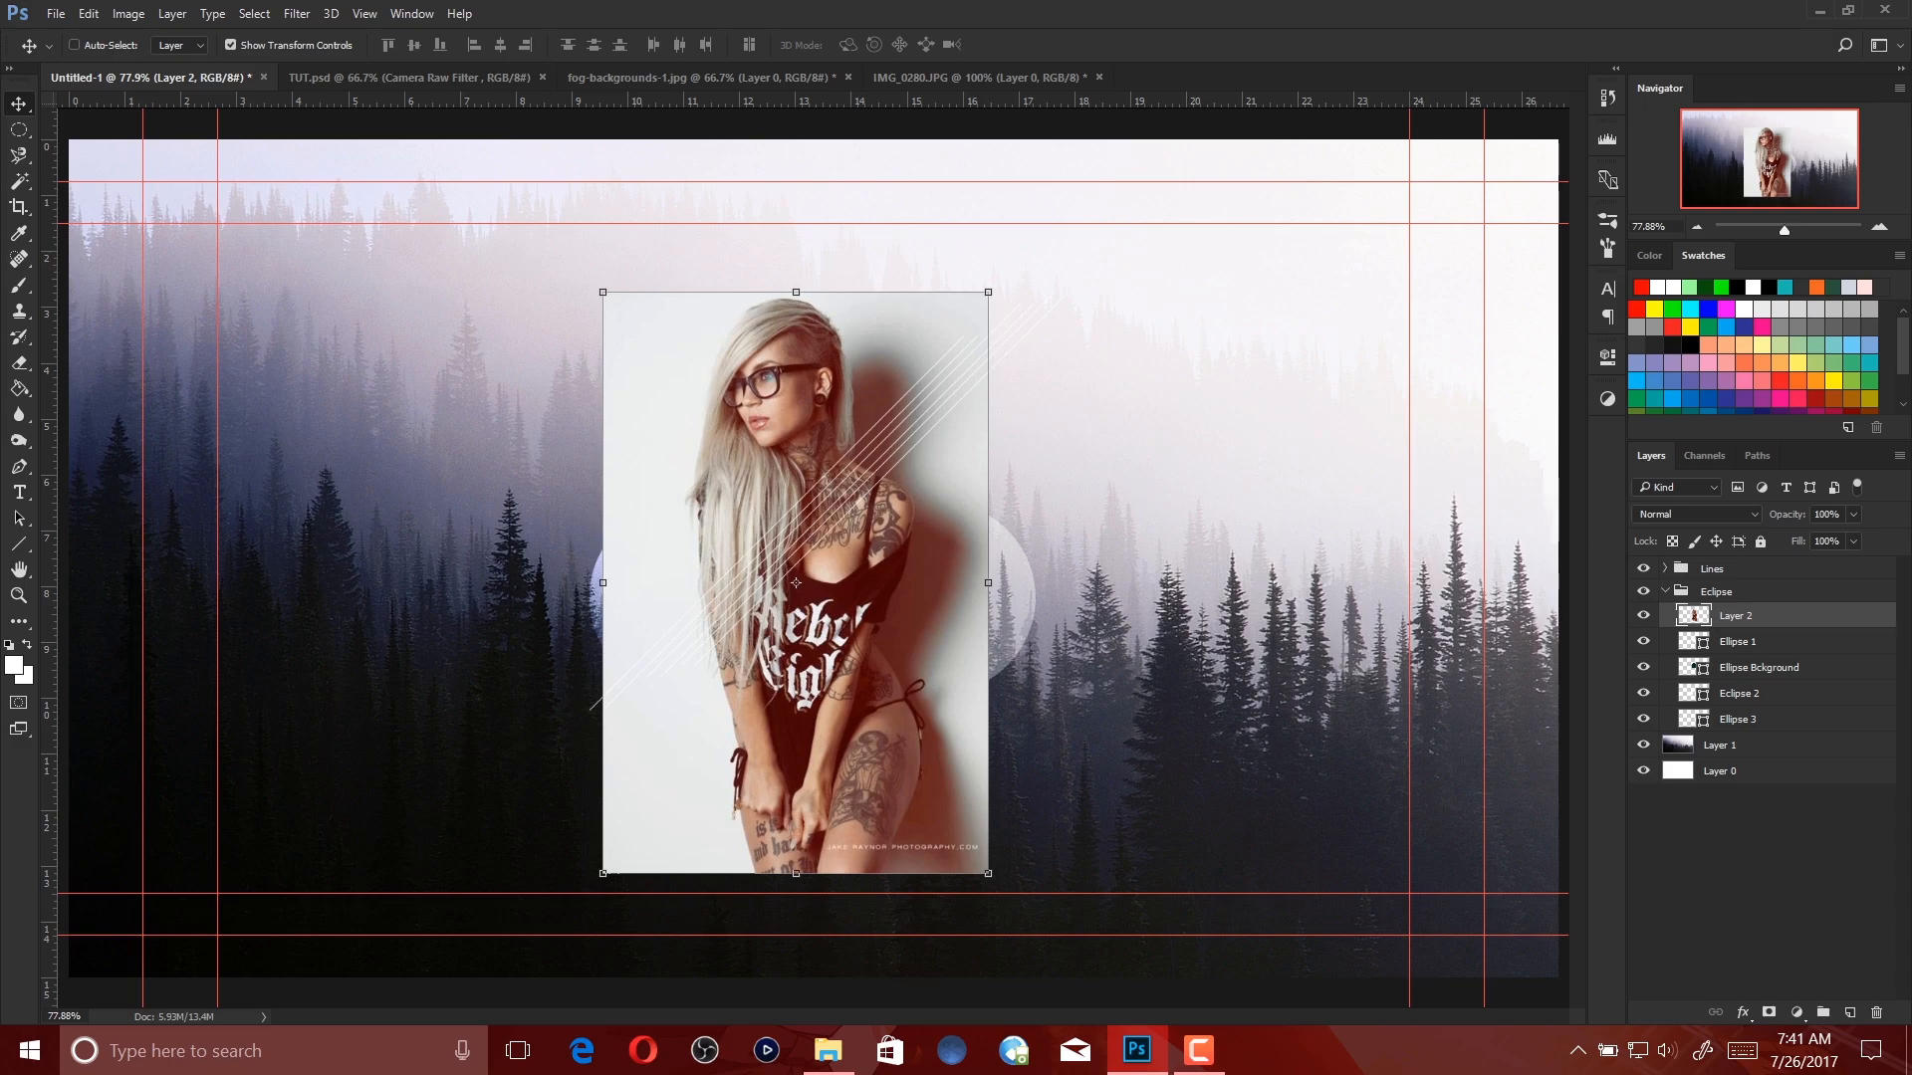
pyautogui.hotkey('ctrl', 'alt', 'g')
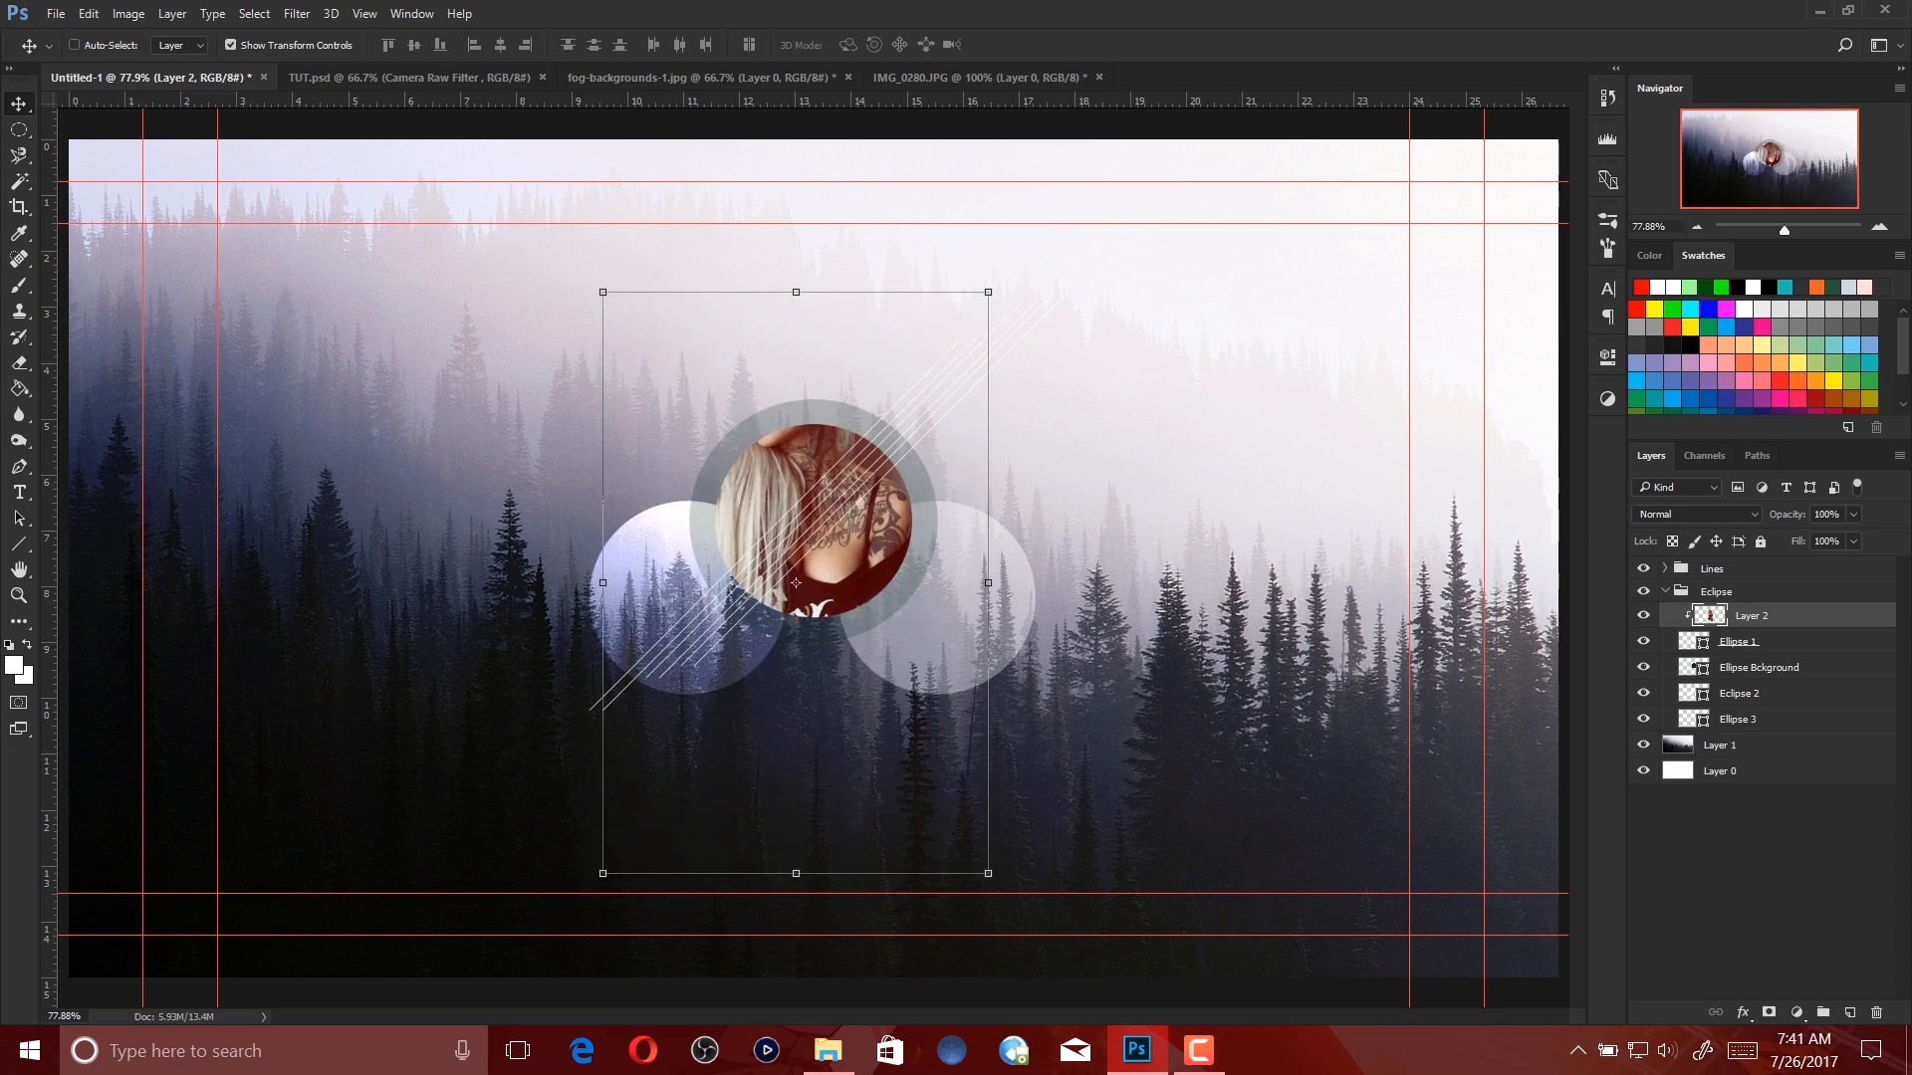
# Move the clipped portrait down and slightly sideways until the woman's face is framed inside the central circle.
pyautogui.moveTo(890, 447); pyautogui.dragTo(908, 558)
pyautogui.press('Down')
pyautogui.press('Down')
pyautogui.press('Down')
pyautogui.press('Down')
pyautogui.press('Down')
pyautogui.press('Down')
pyautogui.press('Down')
pyautogui.press('Down')
pyautogui.press('Down')
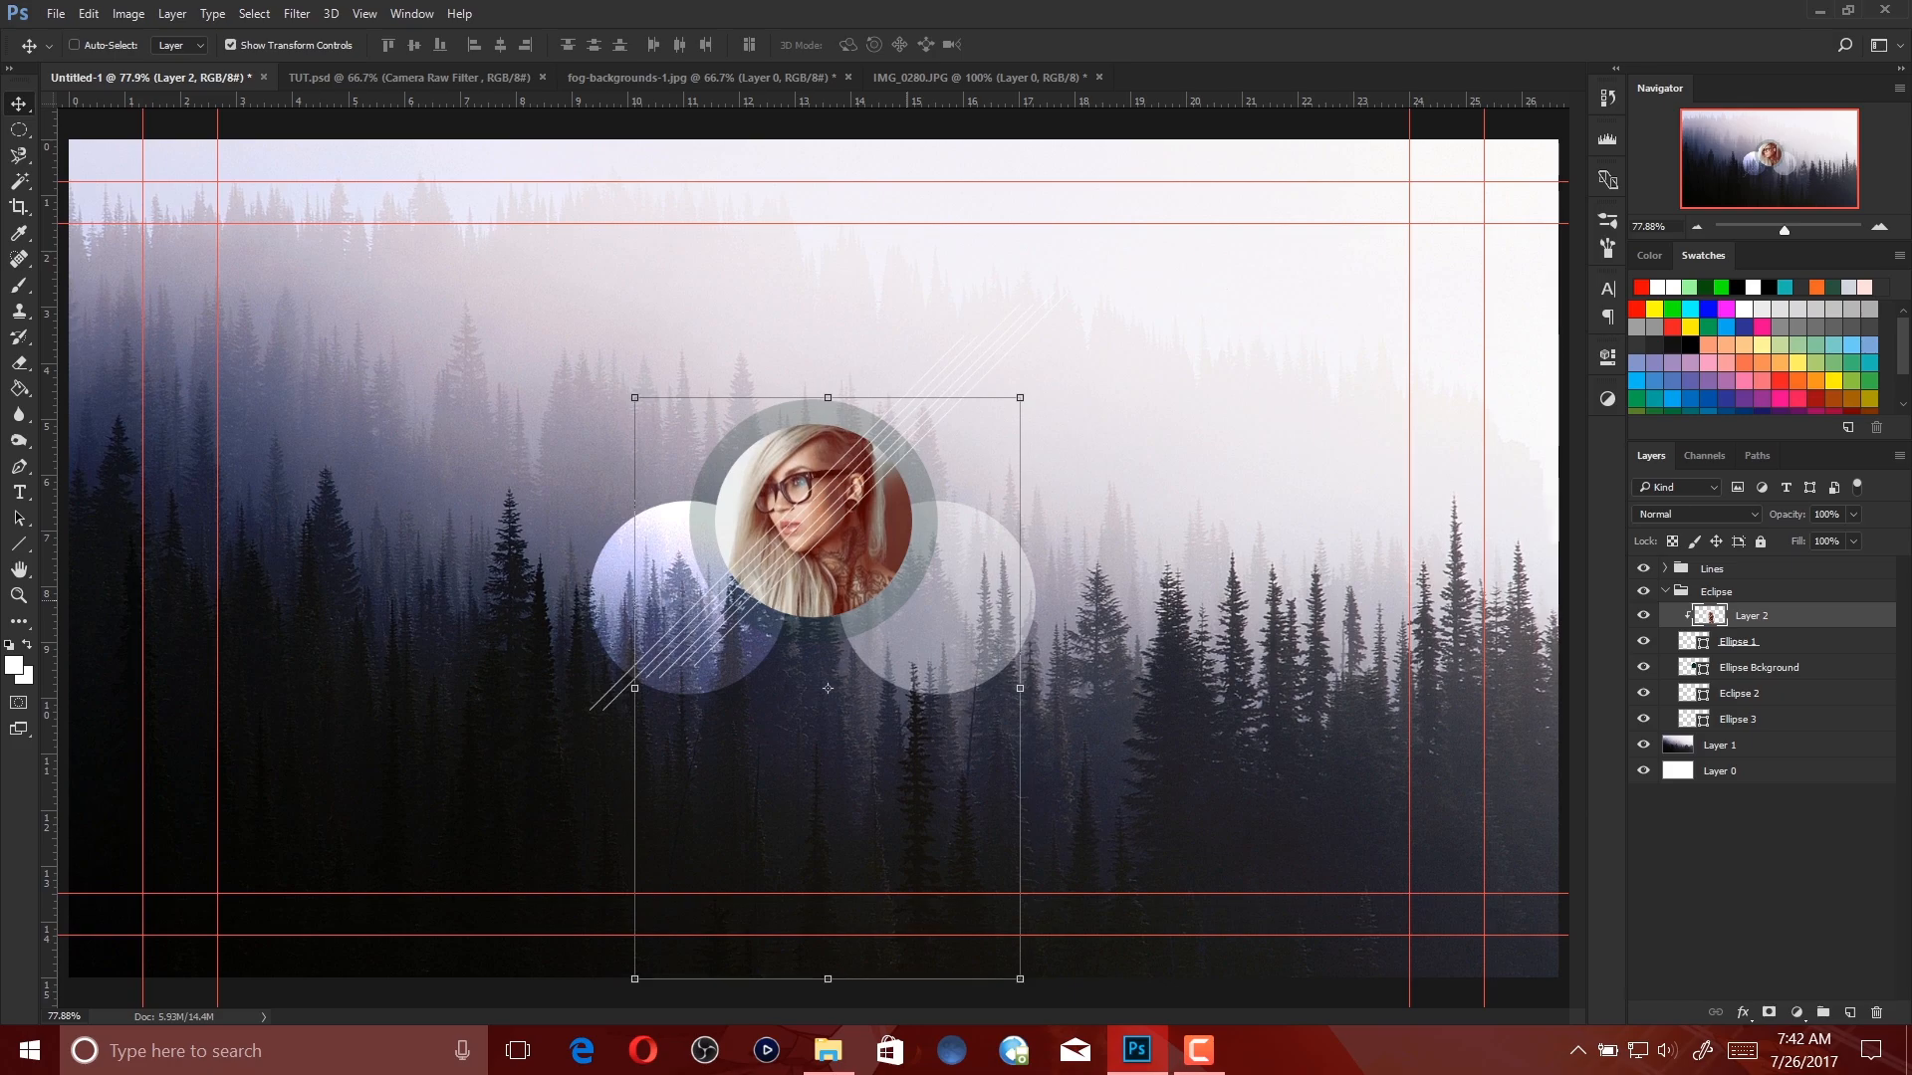
pyautogui.press('Down')
pyautogui.press('Down')
pyautogui.press('Down')
pyautogui.press('Down')
pyautogui.press('Down')
pyautogui.press('Down')
pyautogui.press('Down')
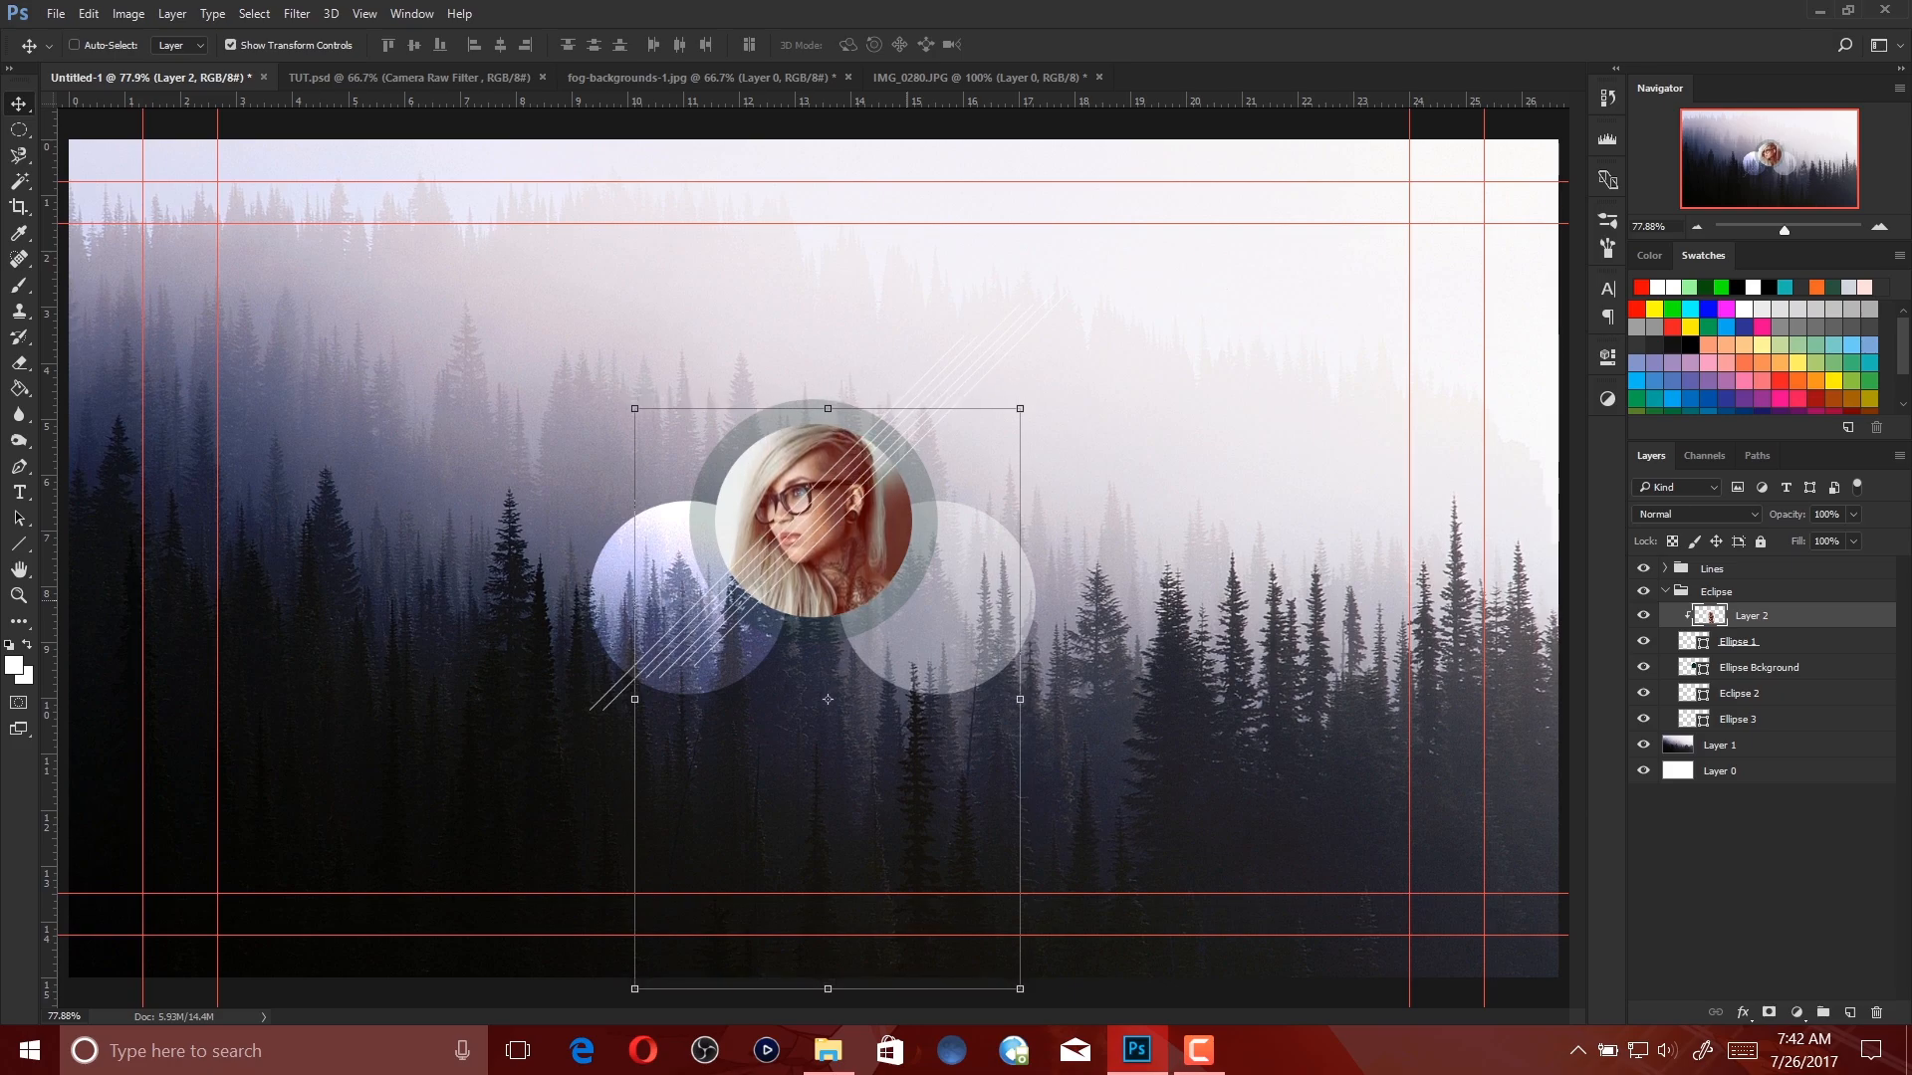
pyautogui.press('Down')
pyautogui.press('Down')
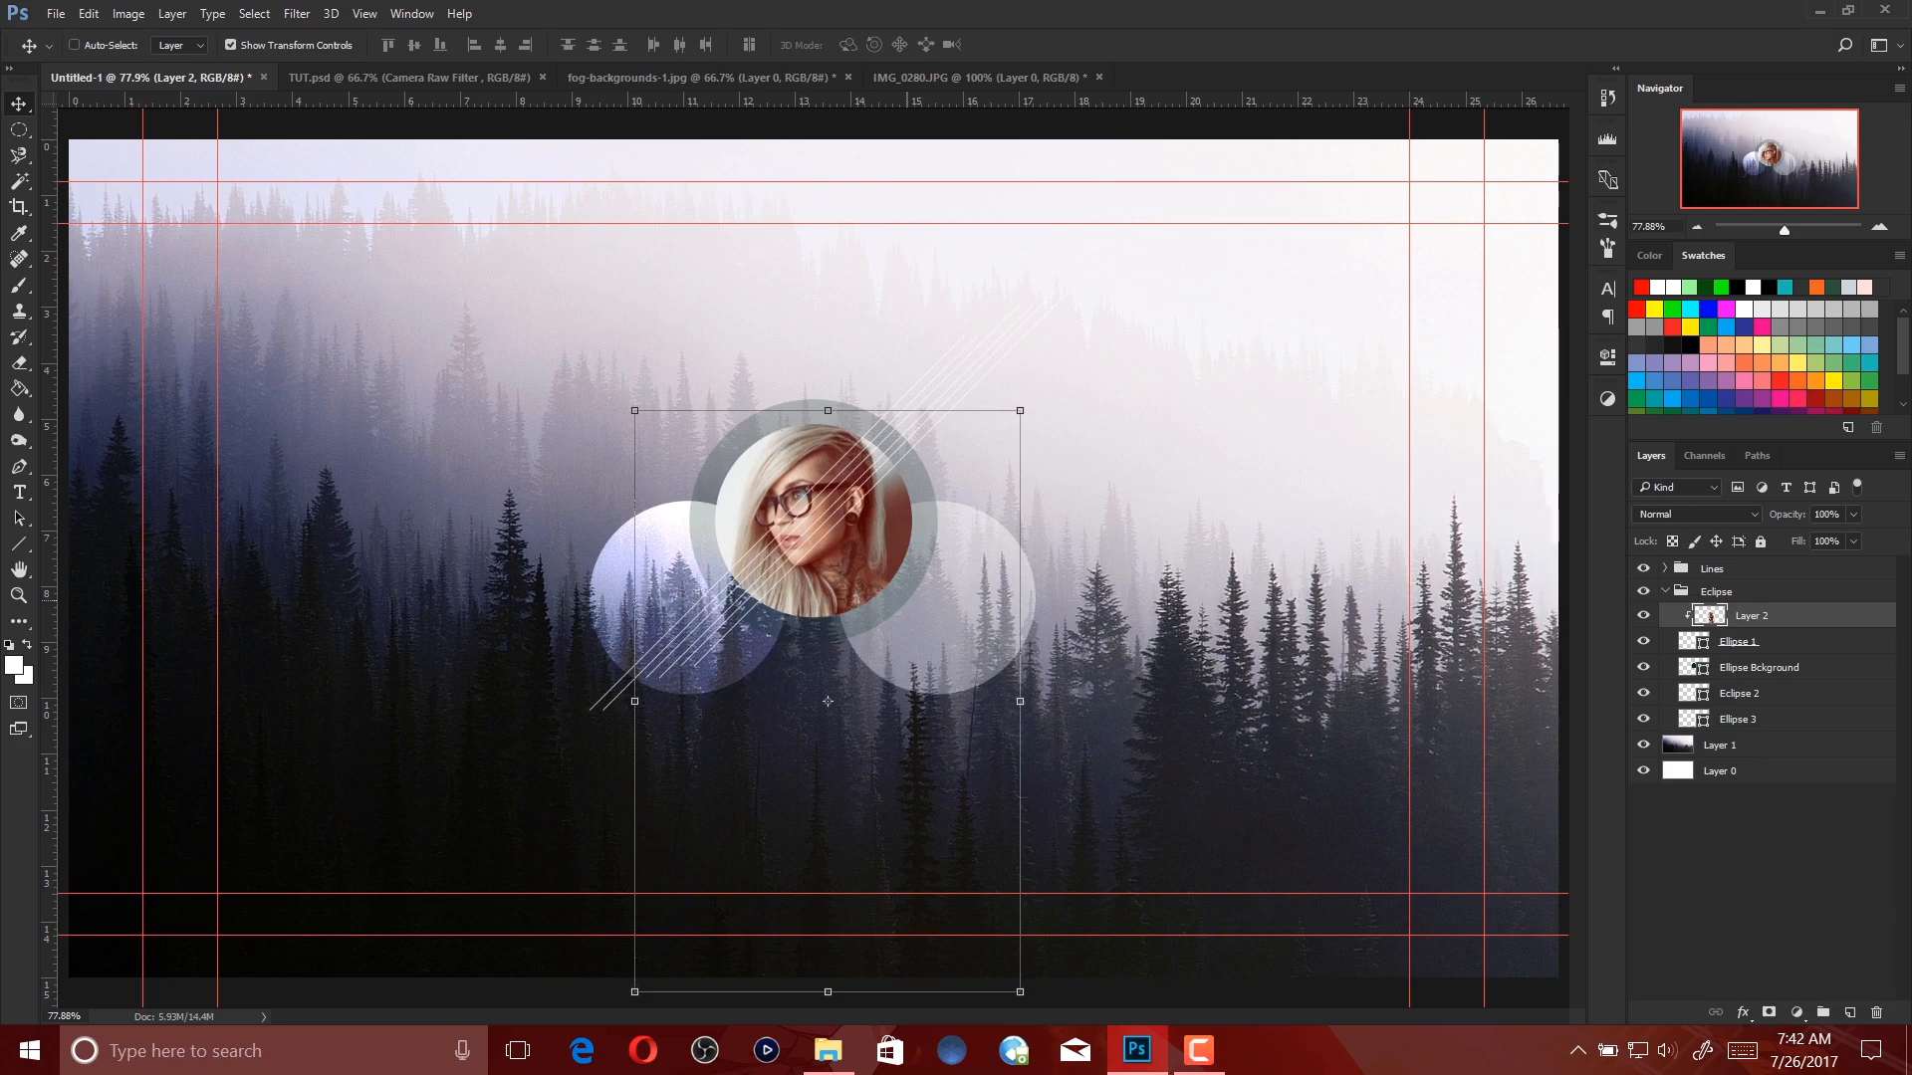
pyautogui.press('Right')
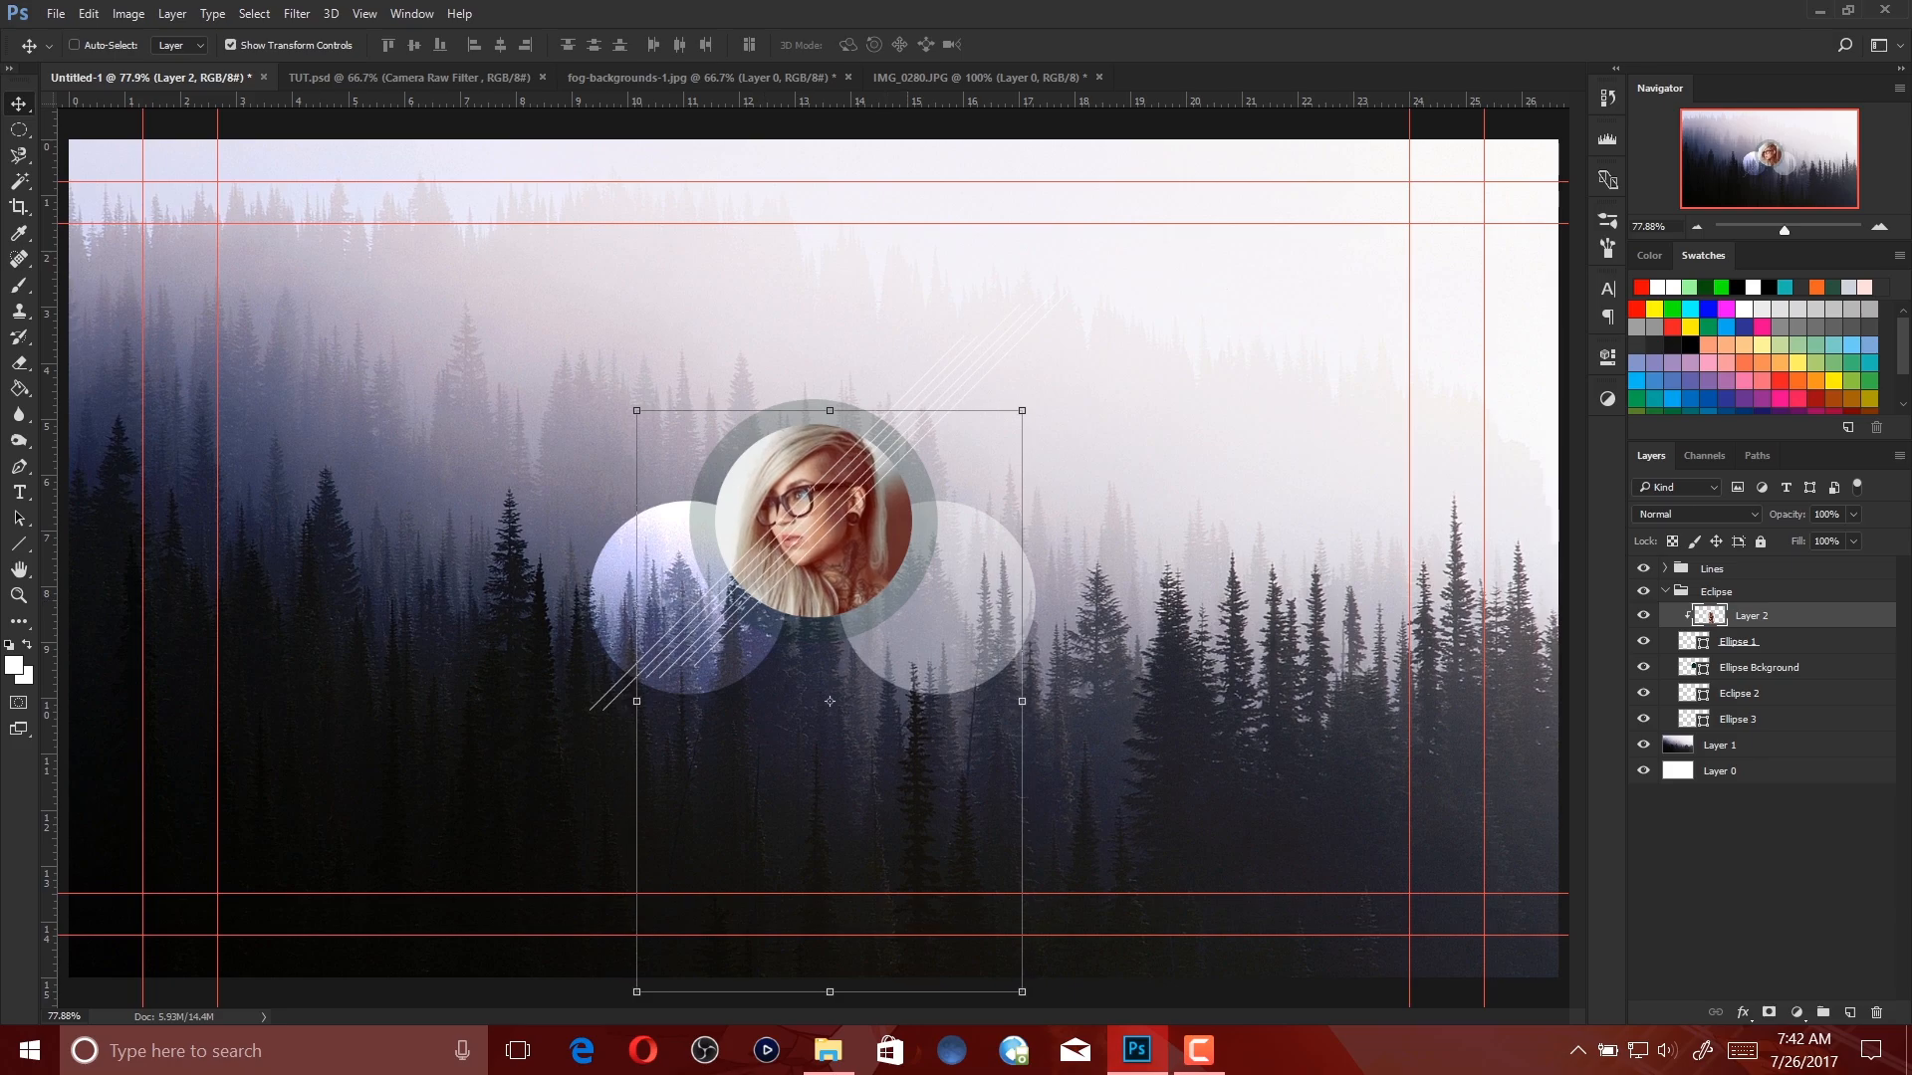
pyautogui.press('m')
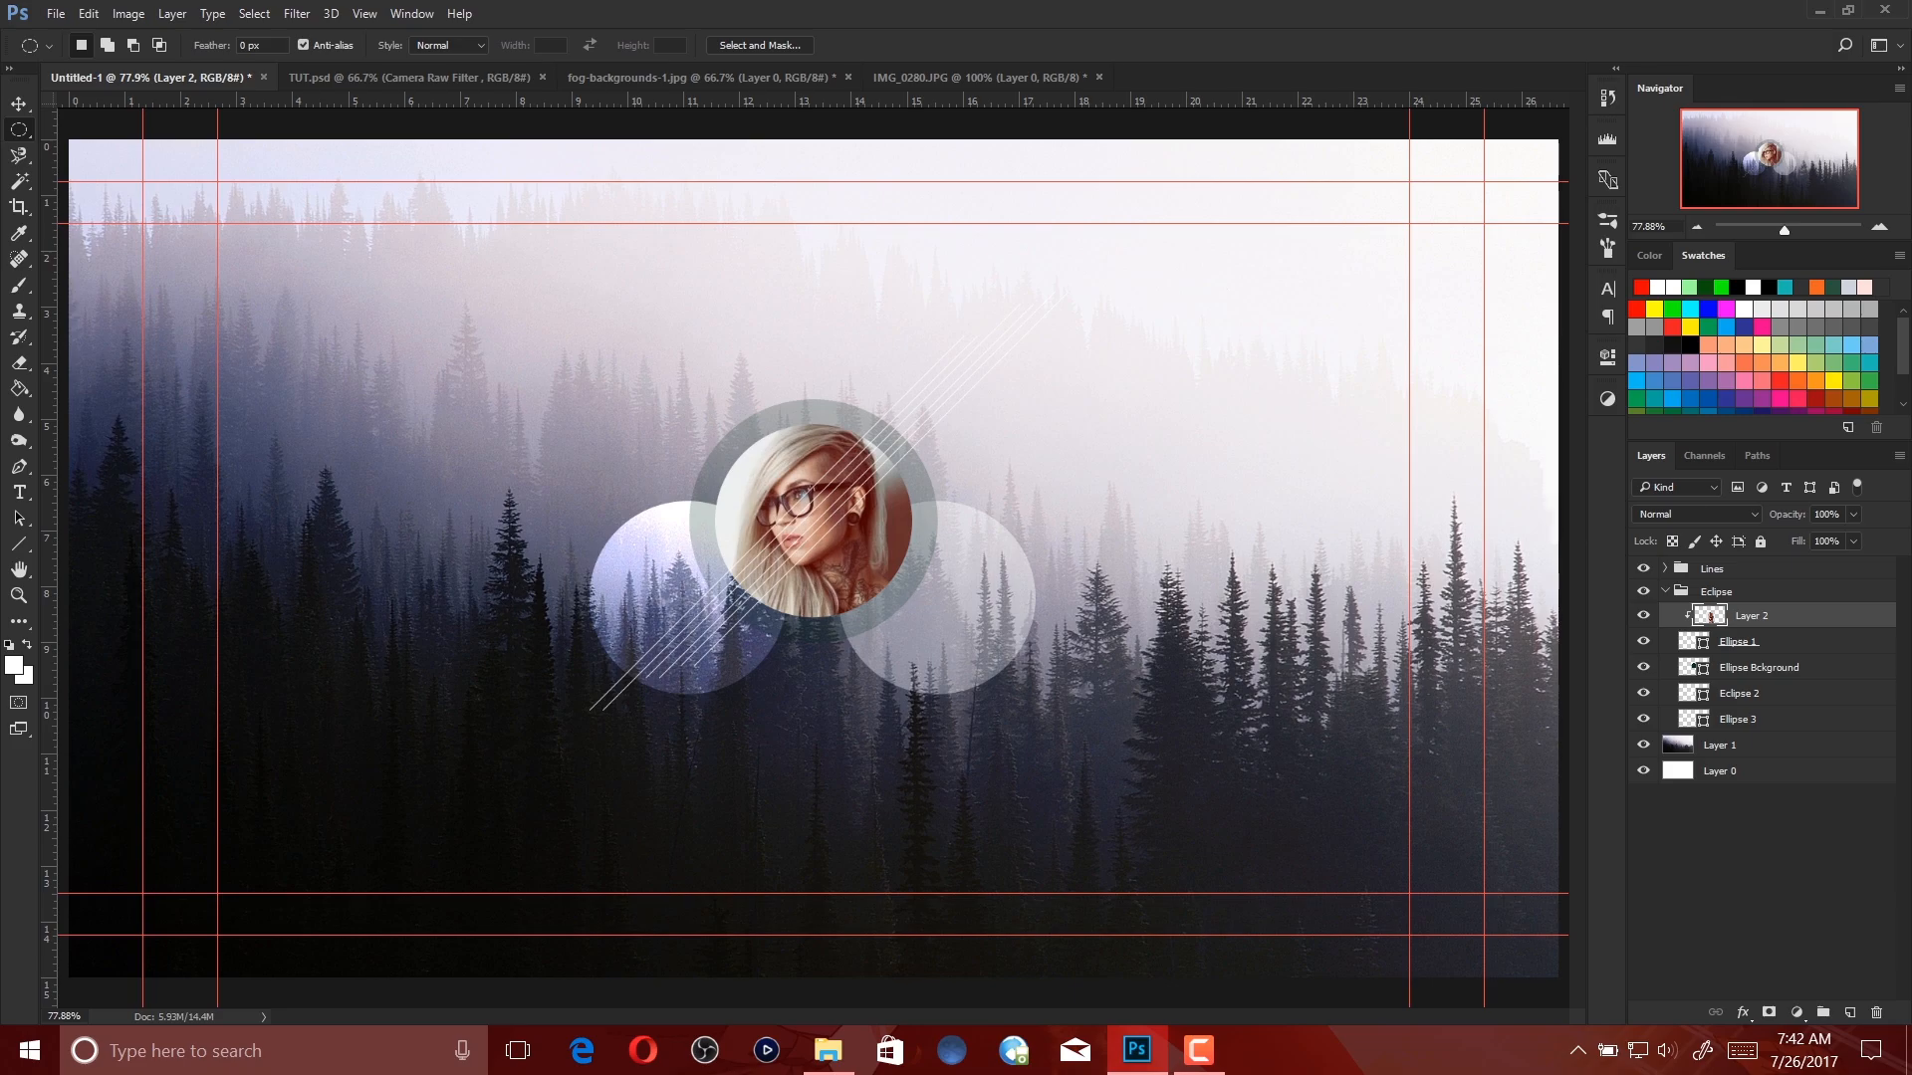
# Move the Lines group below the Eclipse group and compare the composition with TUT.psd.
pyautogui.click(1712, 568)
pyautogui.moveTo(1718, 745); pyautogui.dragTo(1715, 735)
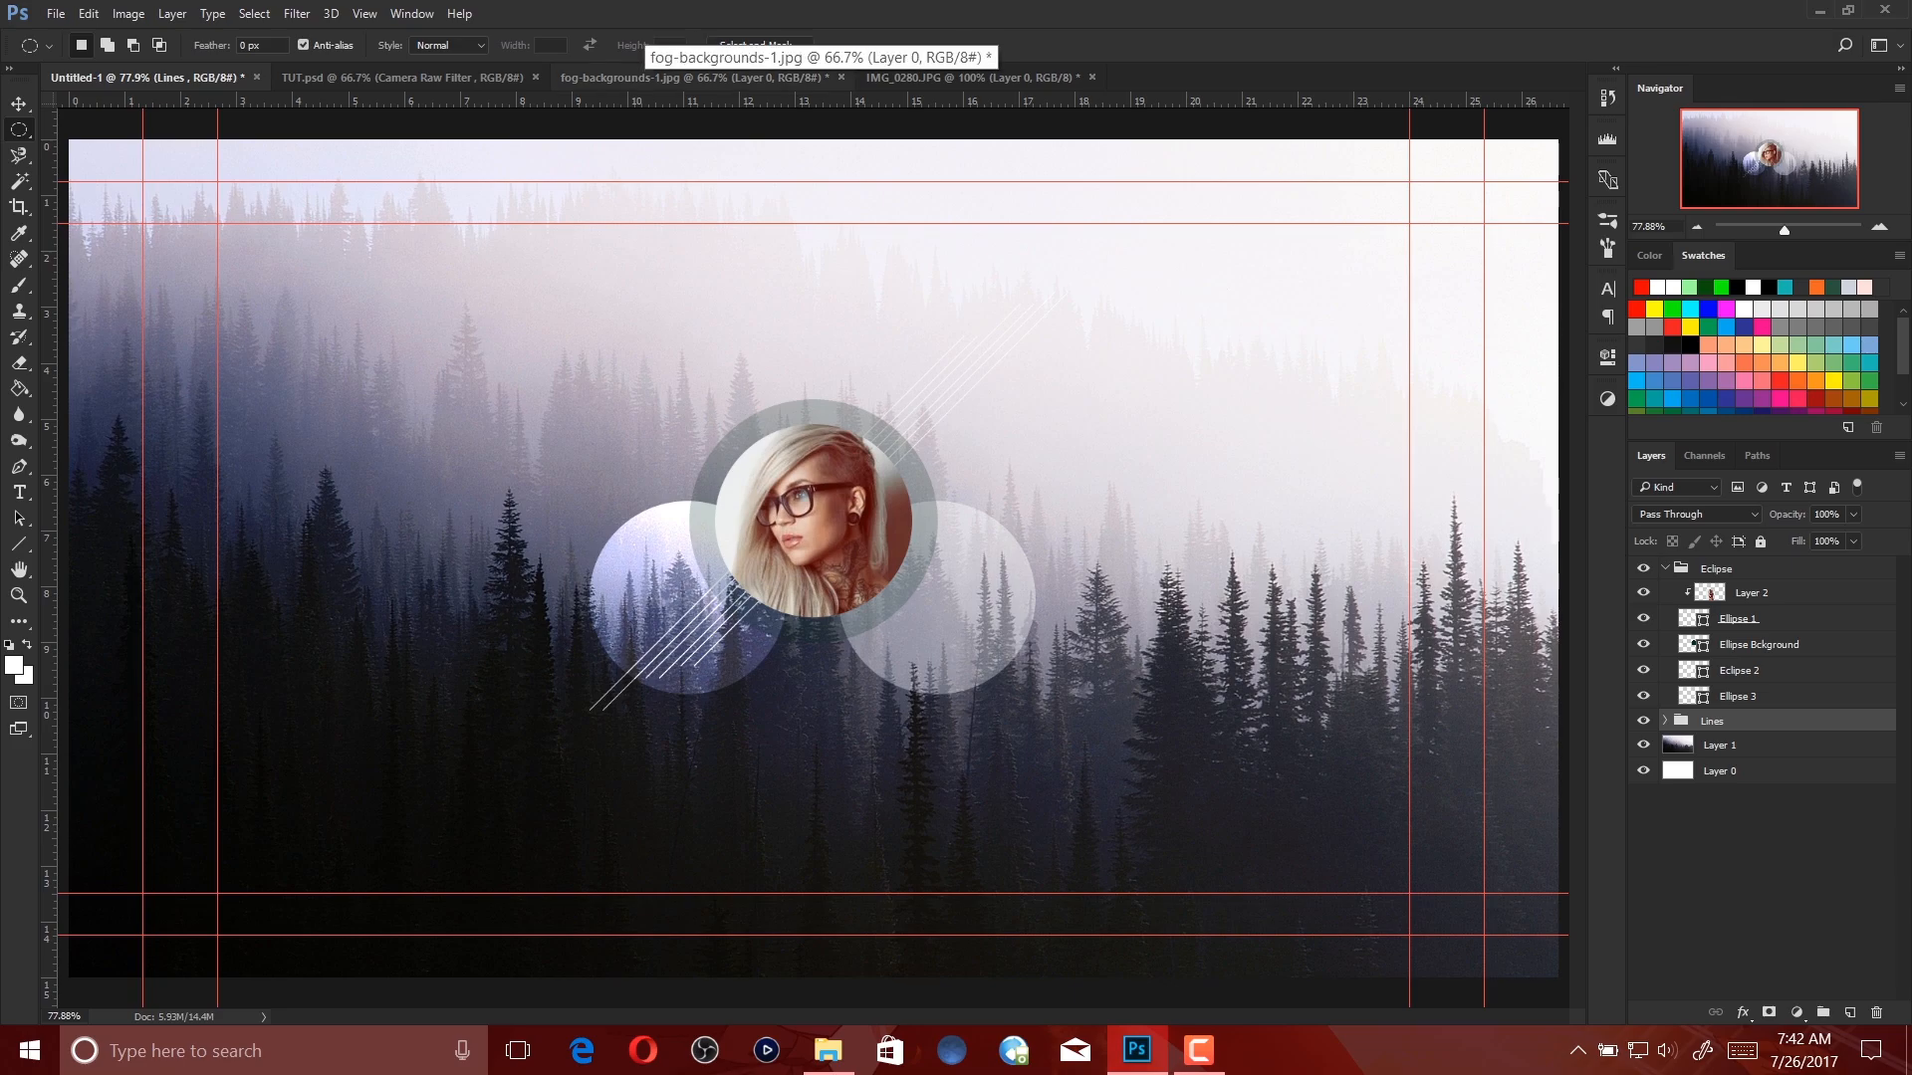
pyautogui.click(402, 76)
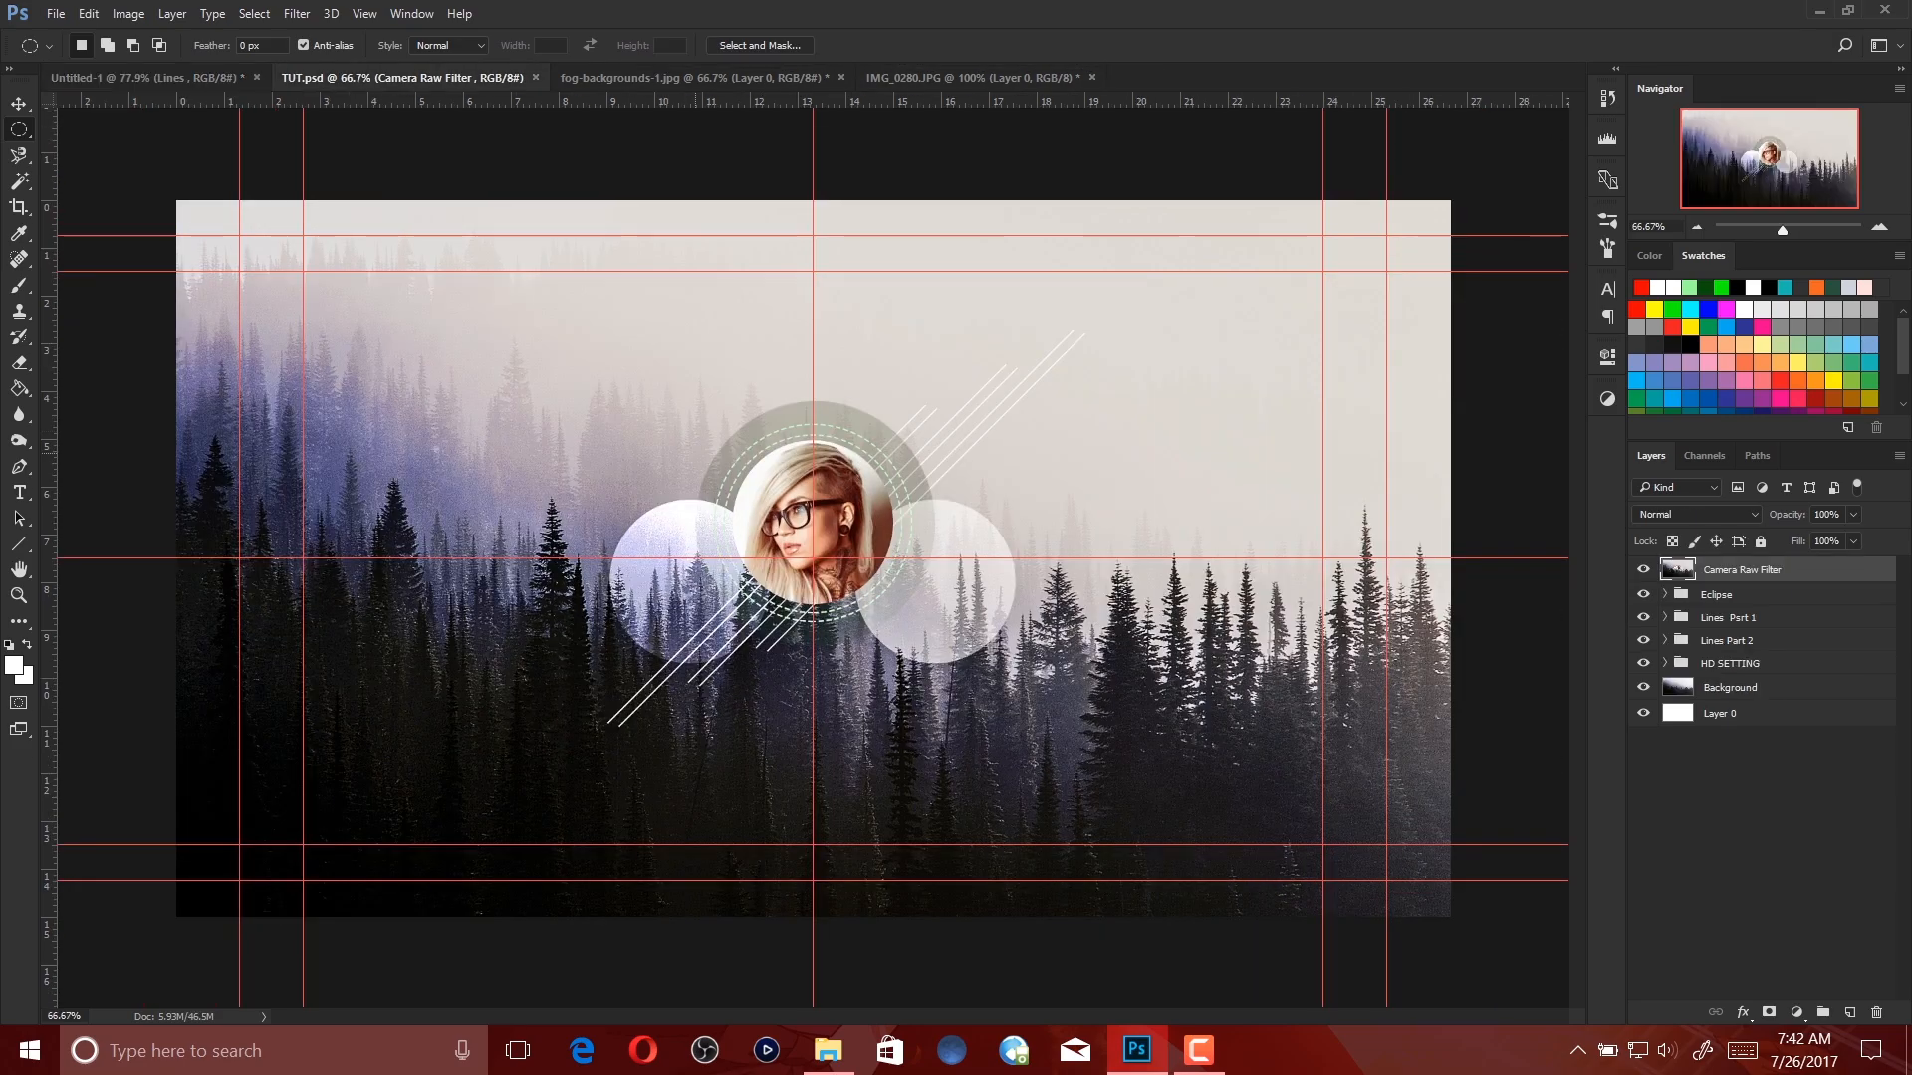
pyautogui.click(242, 74)
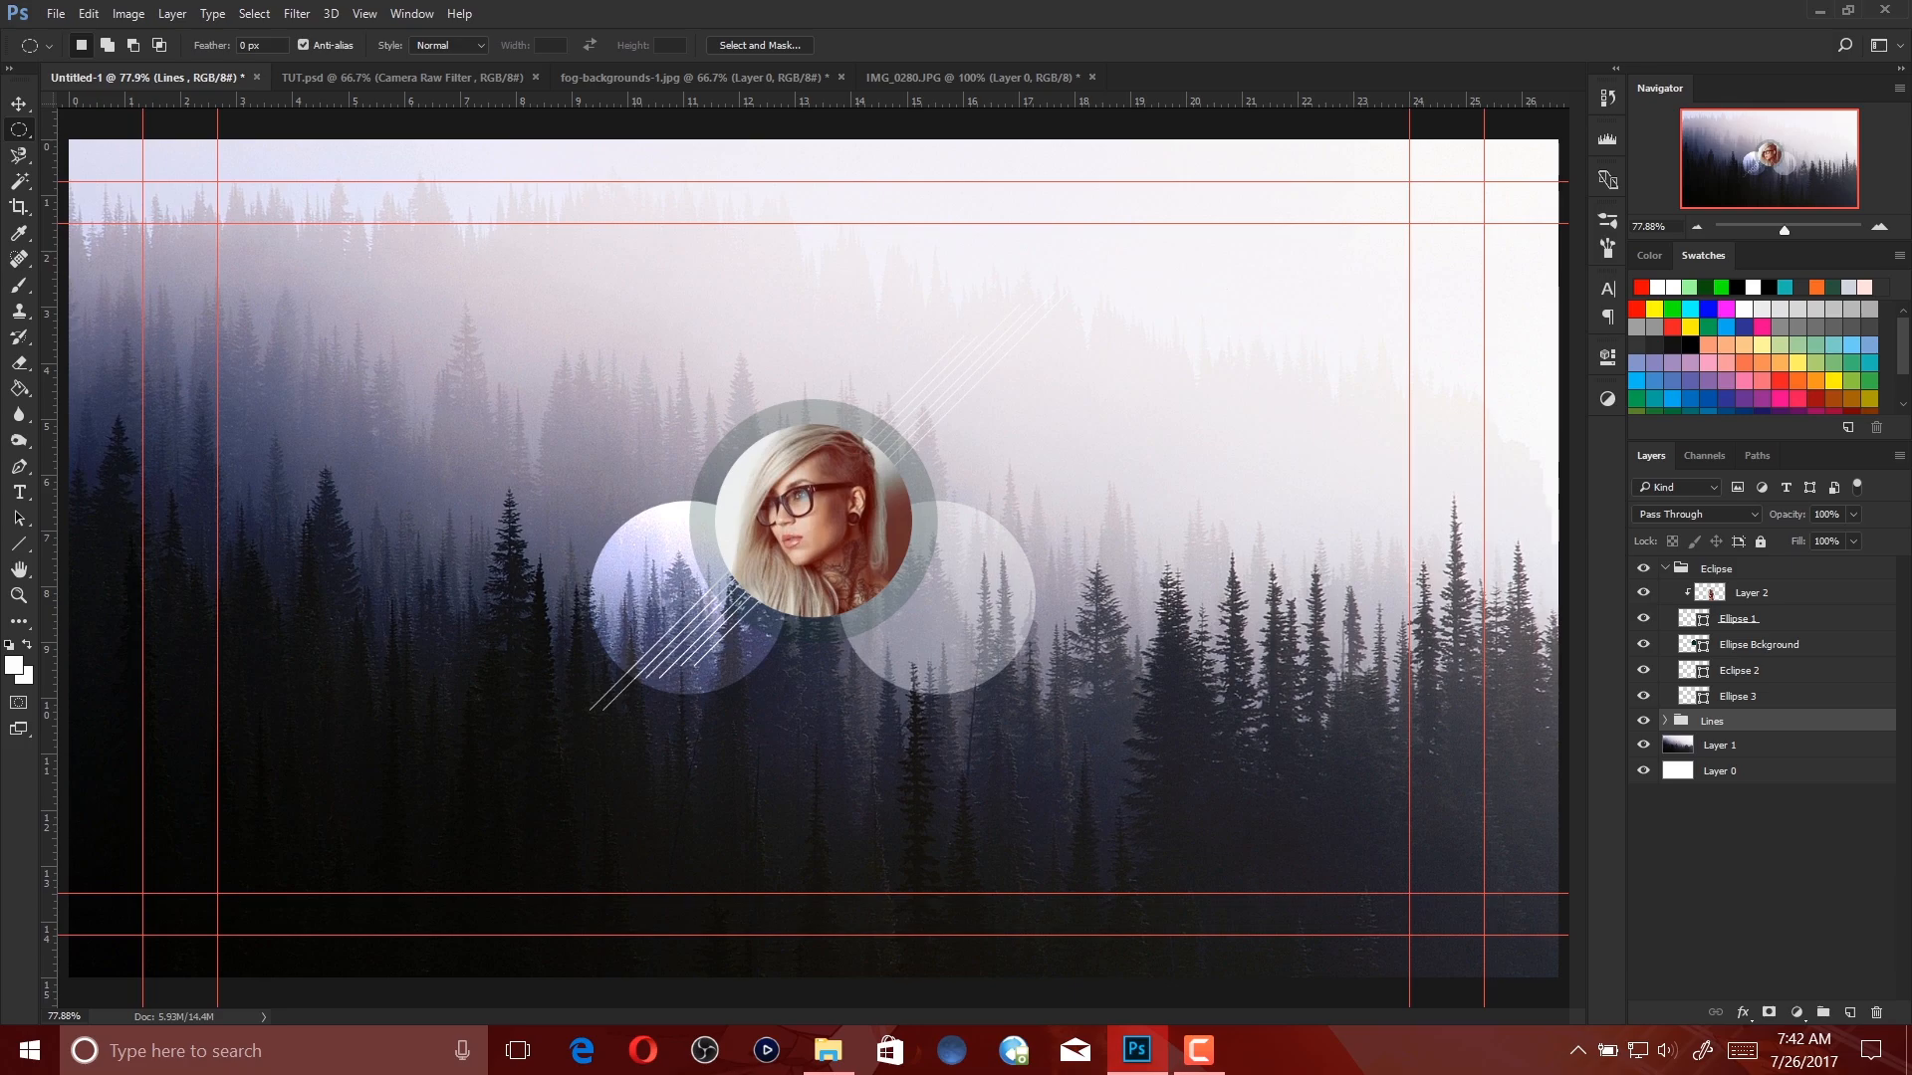
# Duplicate Ellipse 1, place the copy above the portrait layer, and clip the portrait to Ellipse 1 again.
pyautogui.click(1738, 619)
pyautogui.click(1643, 619)
pyautogui.click(1643, 619)
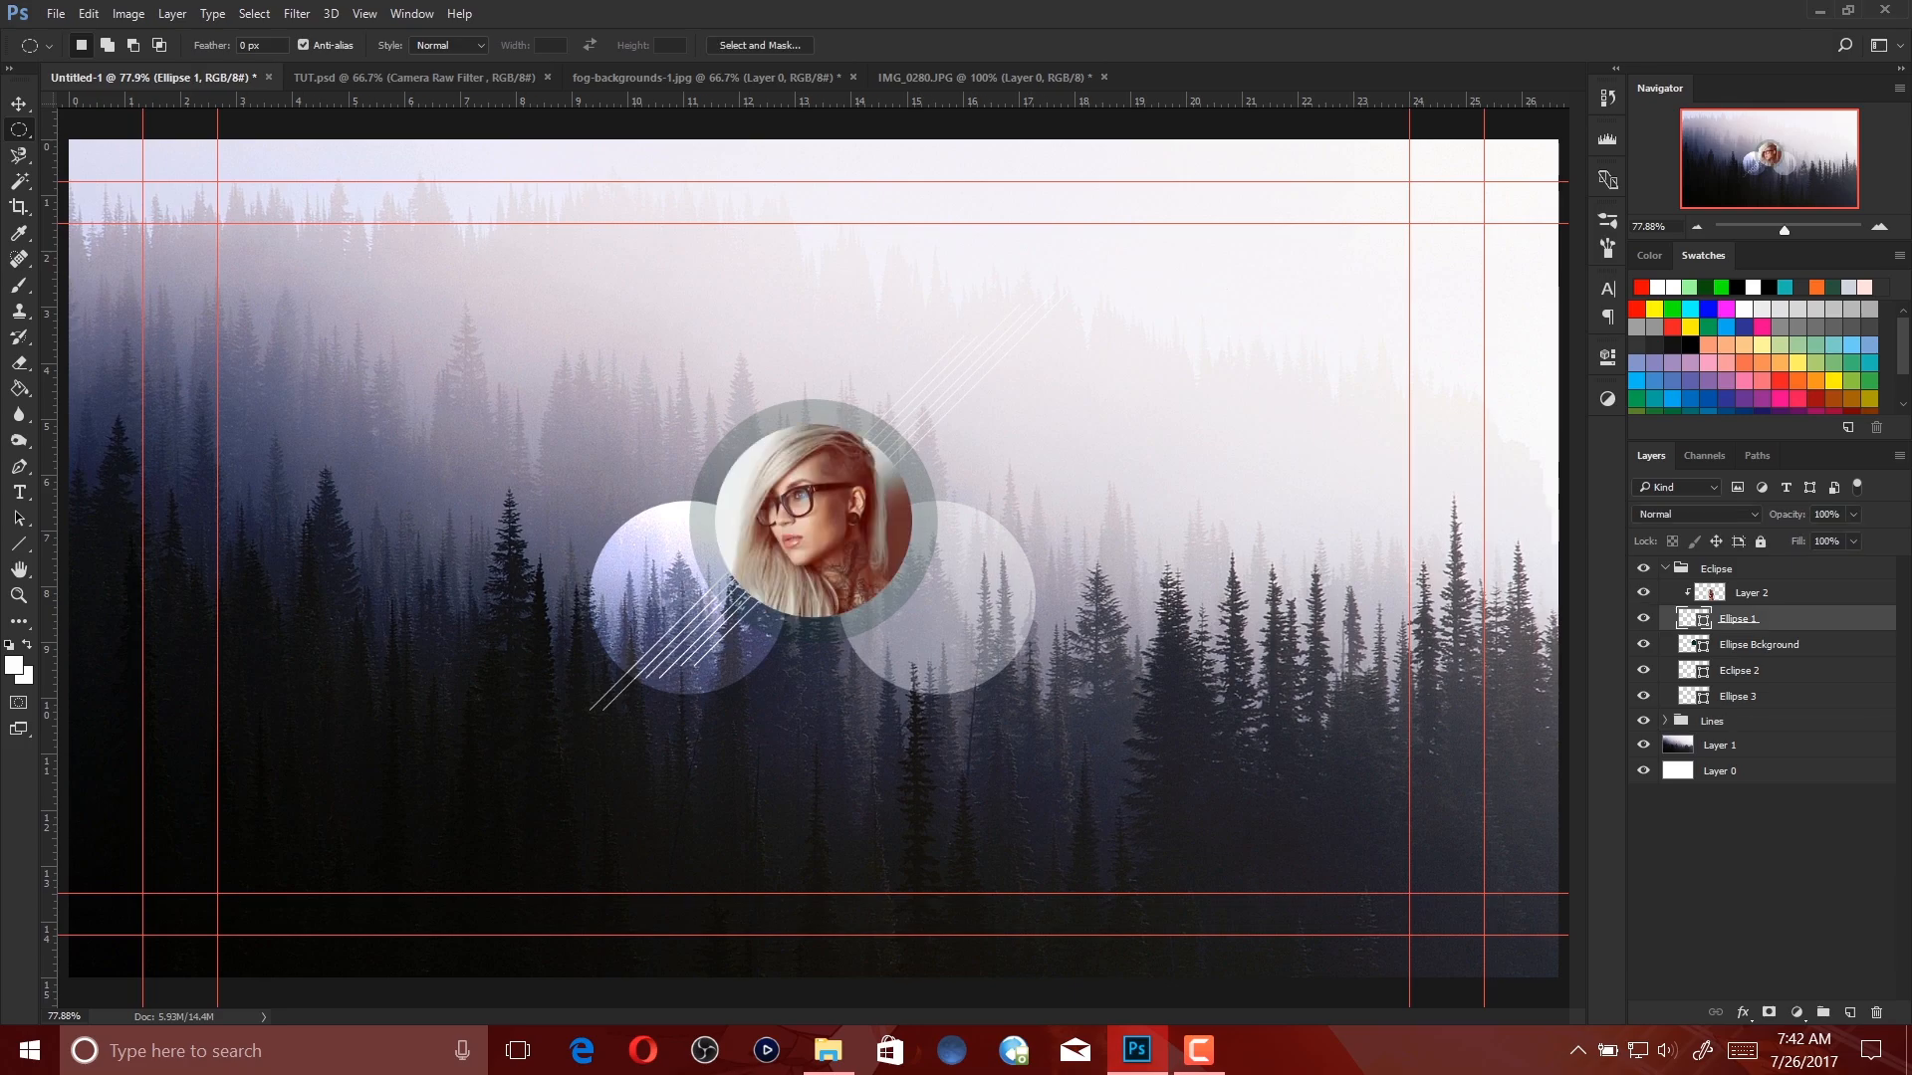
pyautogui.moveTo(1753, 618); pyautogui.dragTo(1850, 1011)
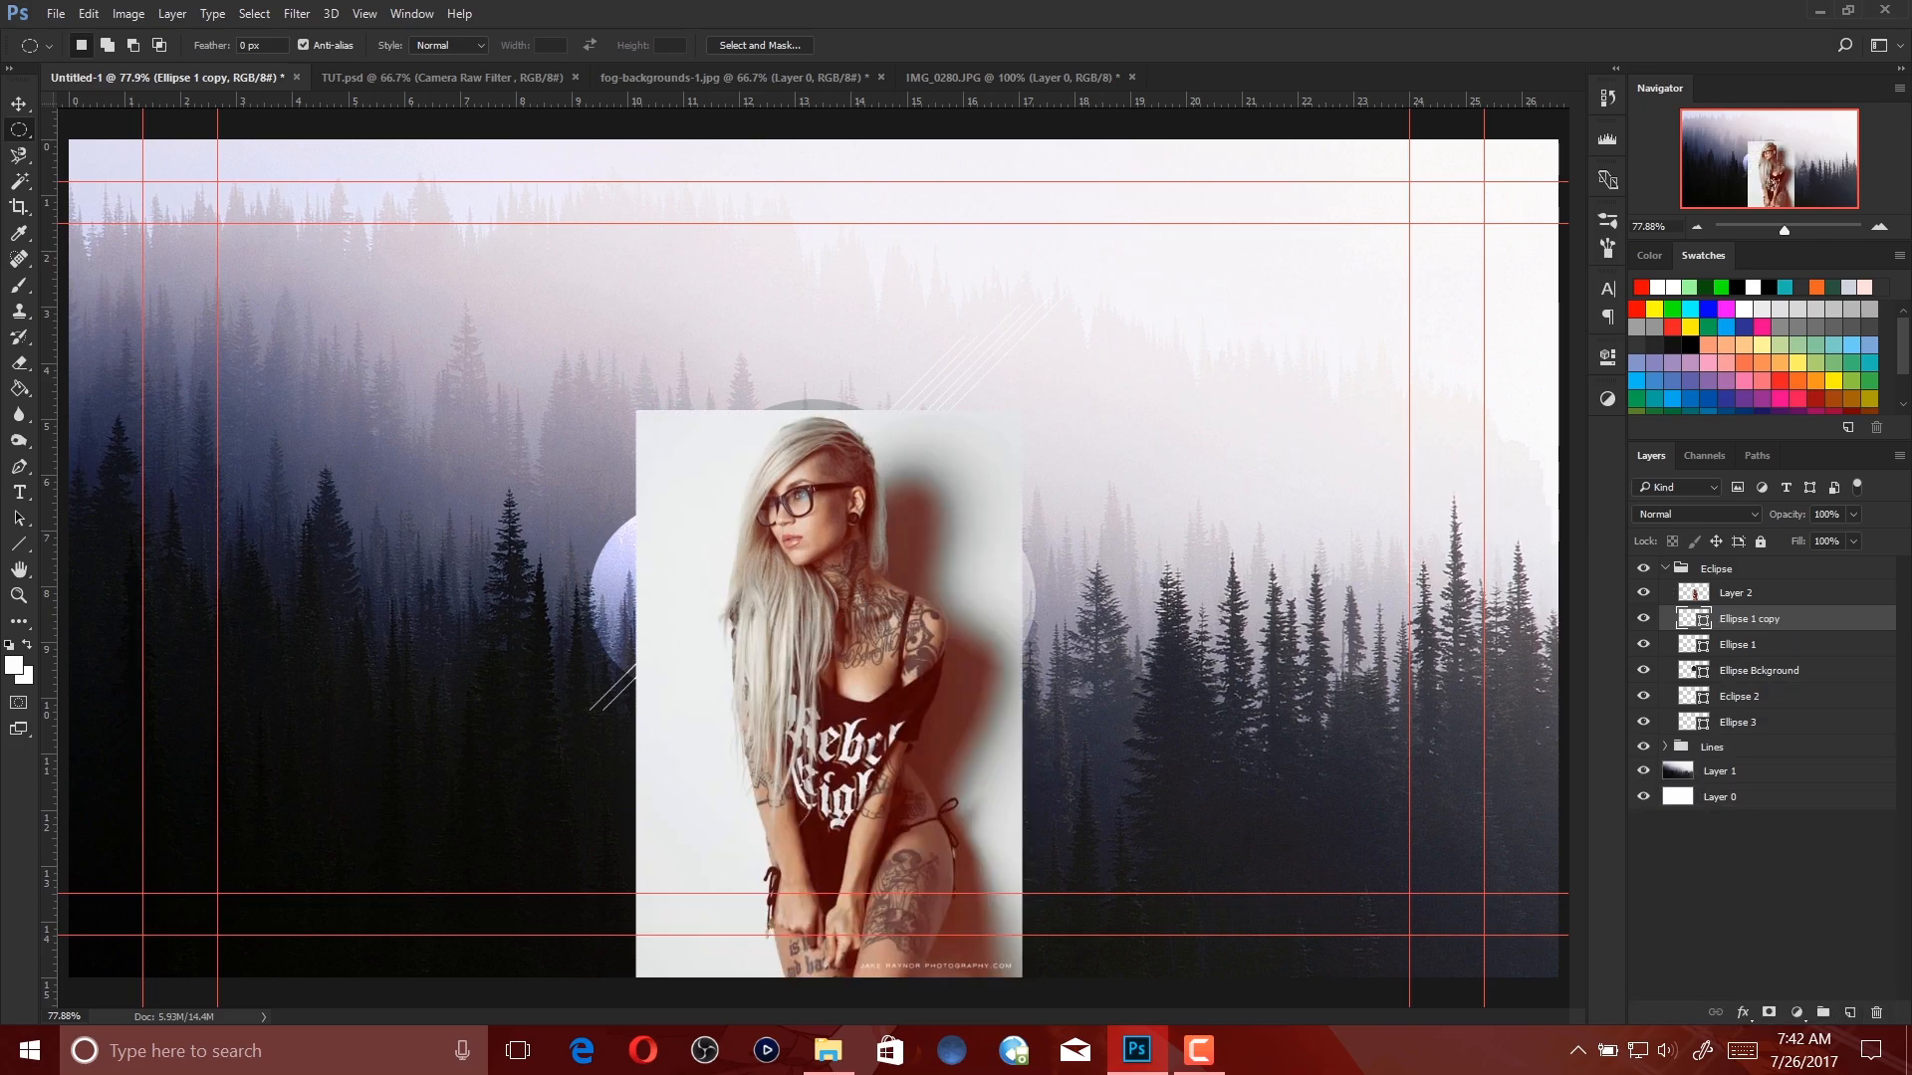
pyautogui.moveTo(1749, 618); pyautogui.dragTo(1750, 583)
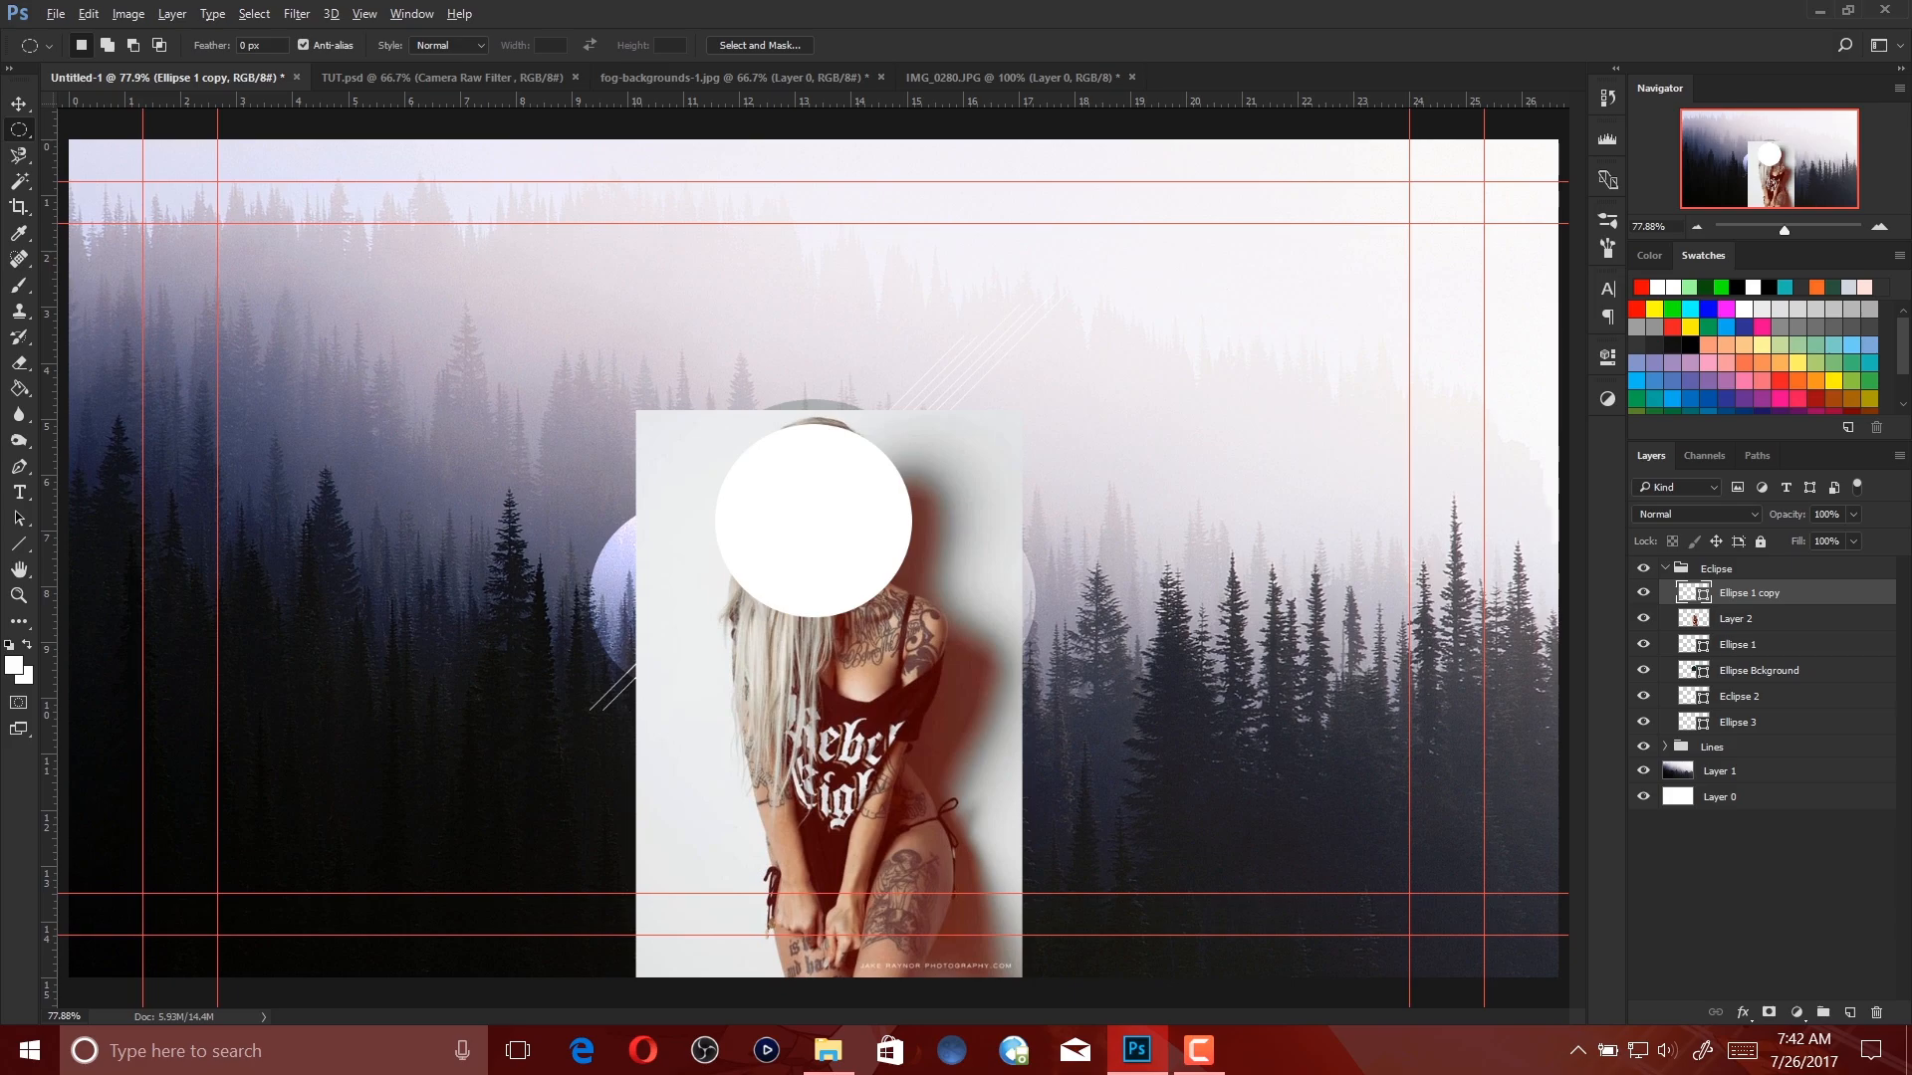
pyautogui.keyDown('alt'); pyautogui.click(1749, 632); pyautogui.keyUp('alt')
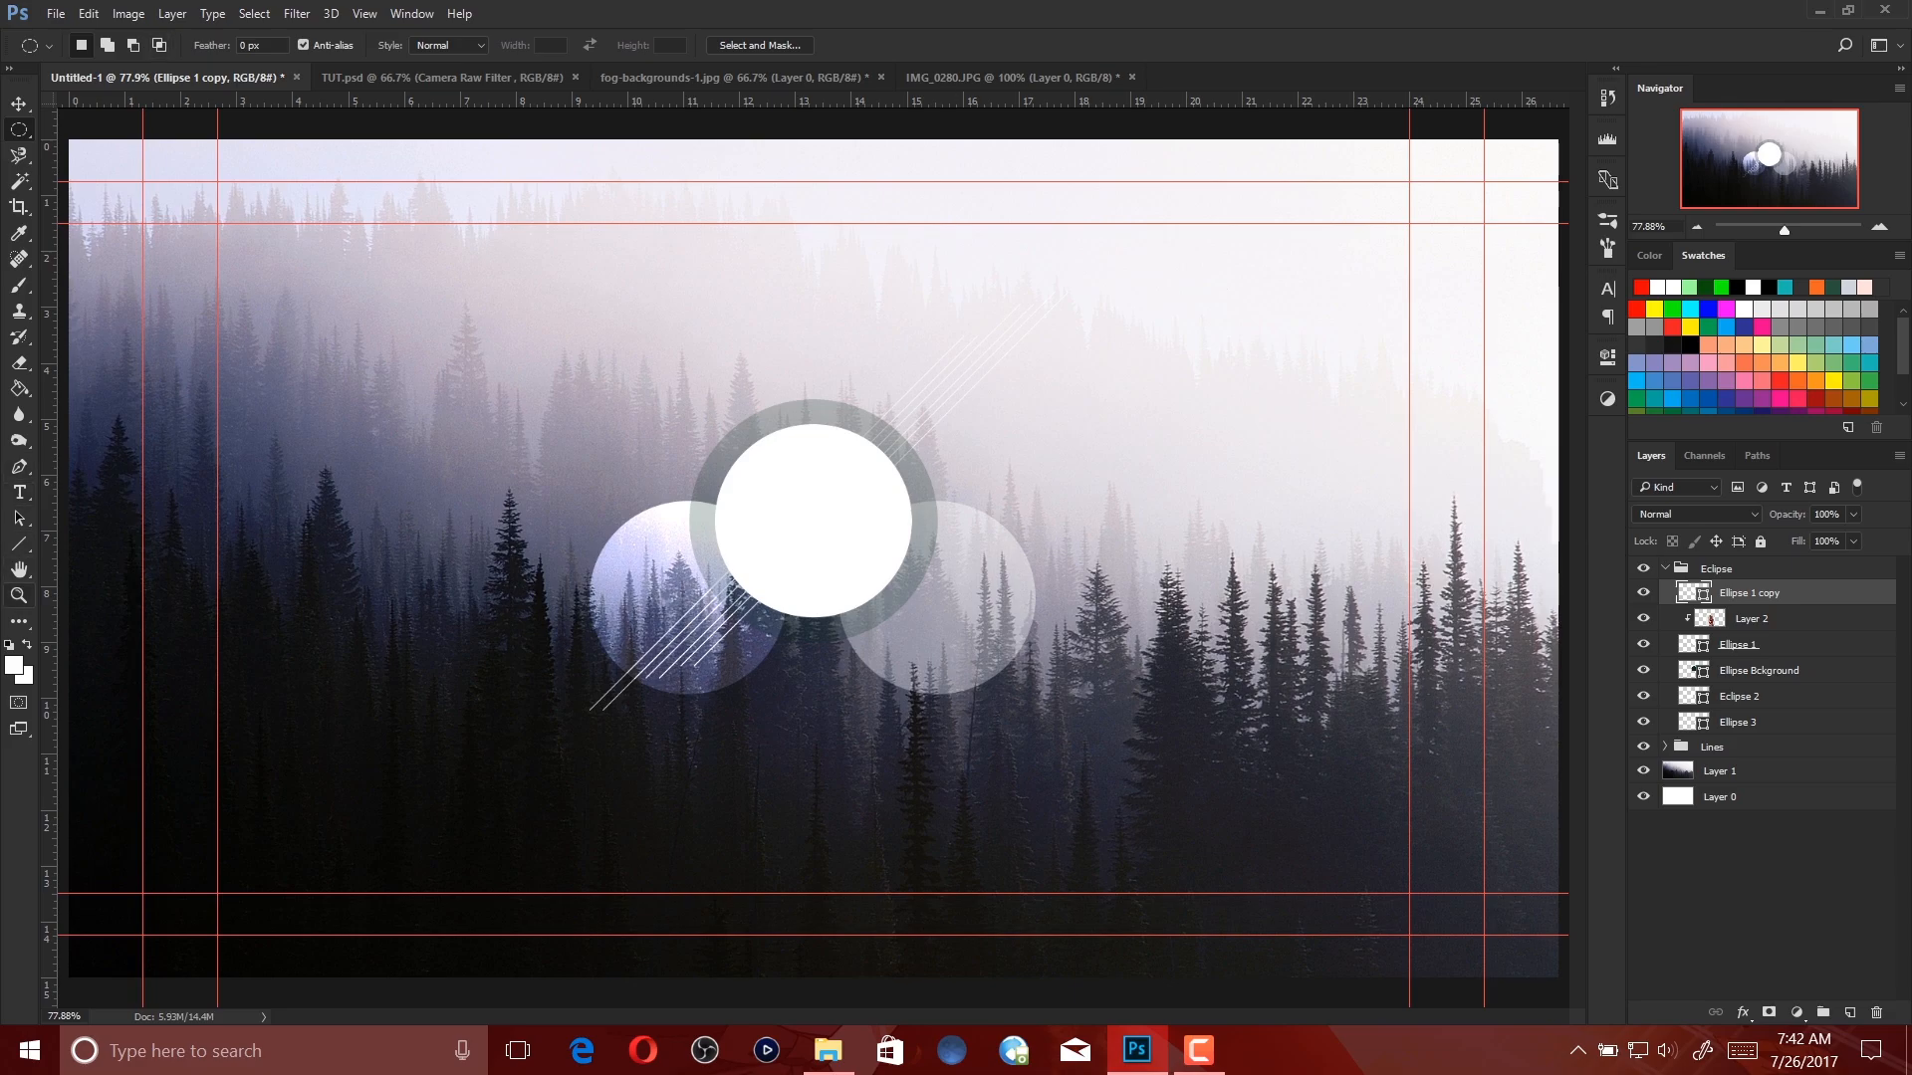
# With the Ellipse tool, set the Ellipse 1 copy to no fill and a light green stroke.
pyautogui.click(18, 543)
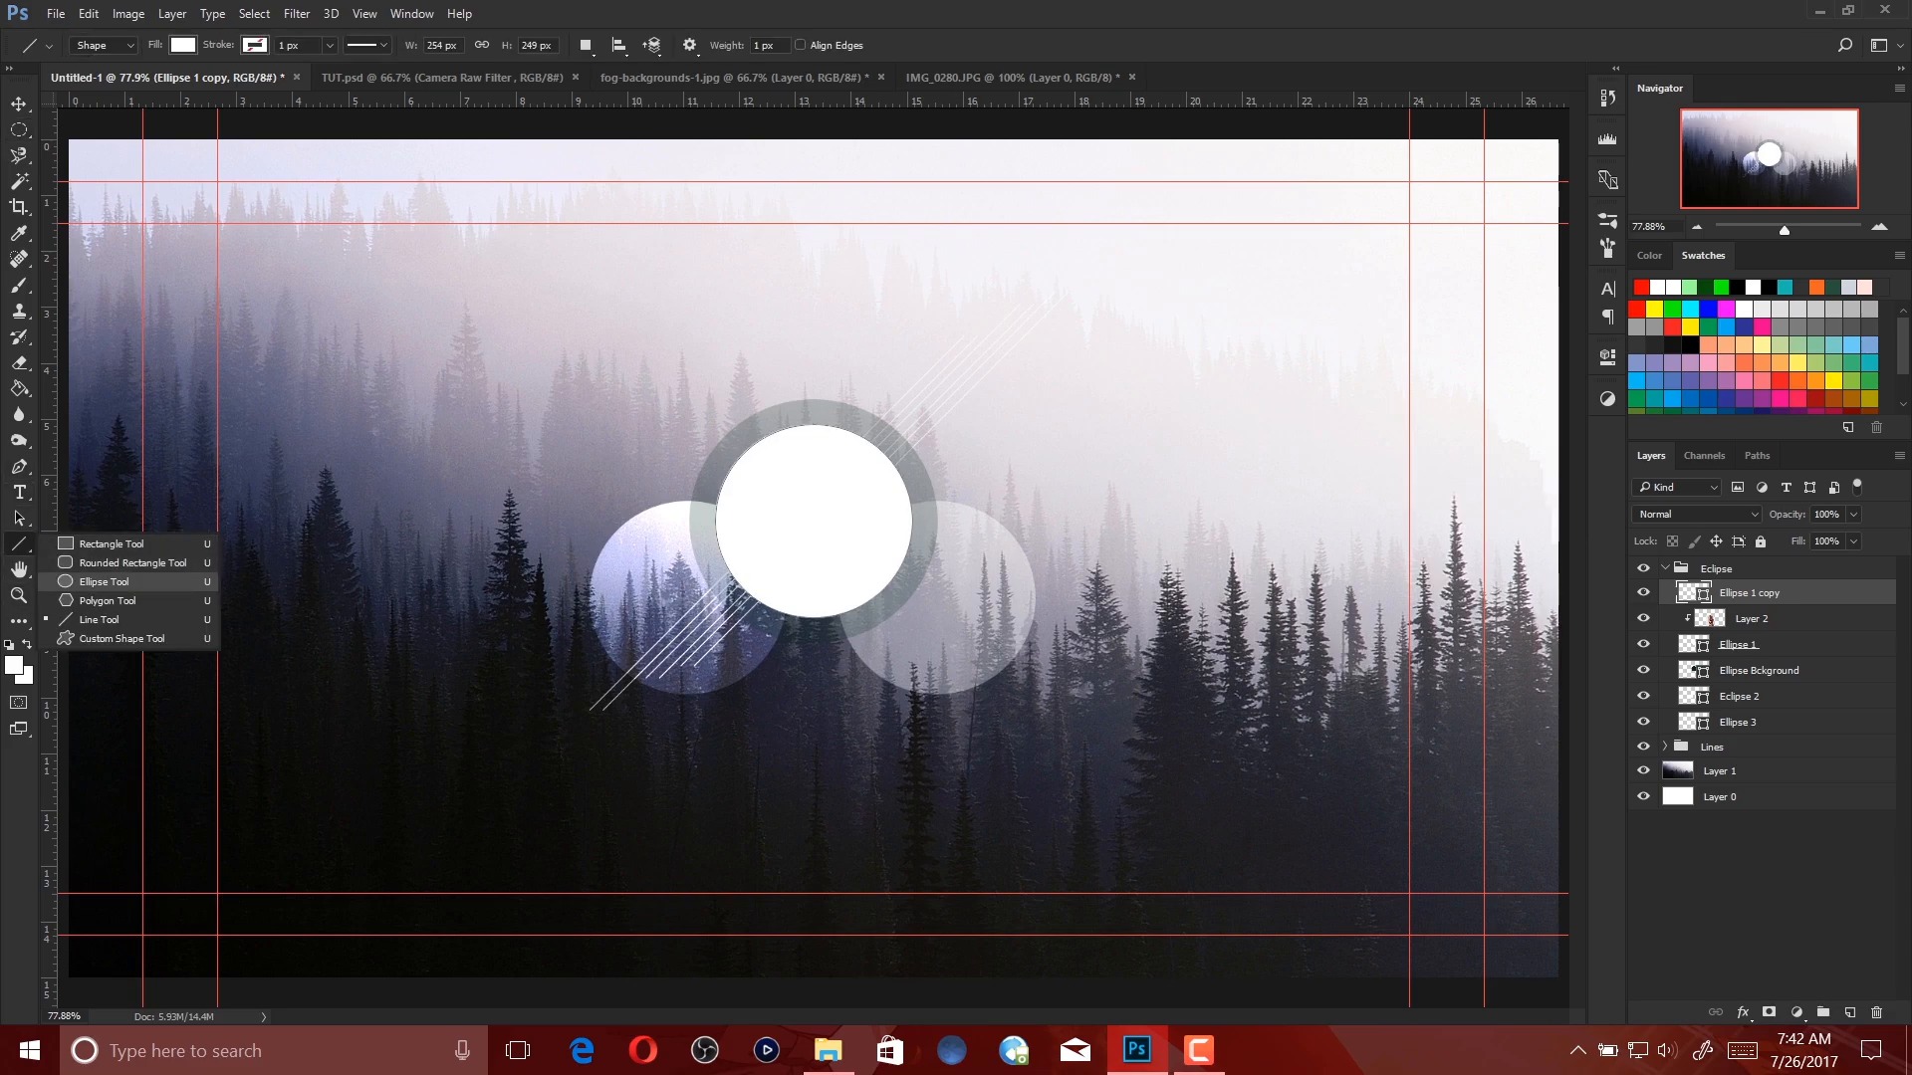
pyautogui.click(104, 581)
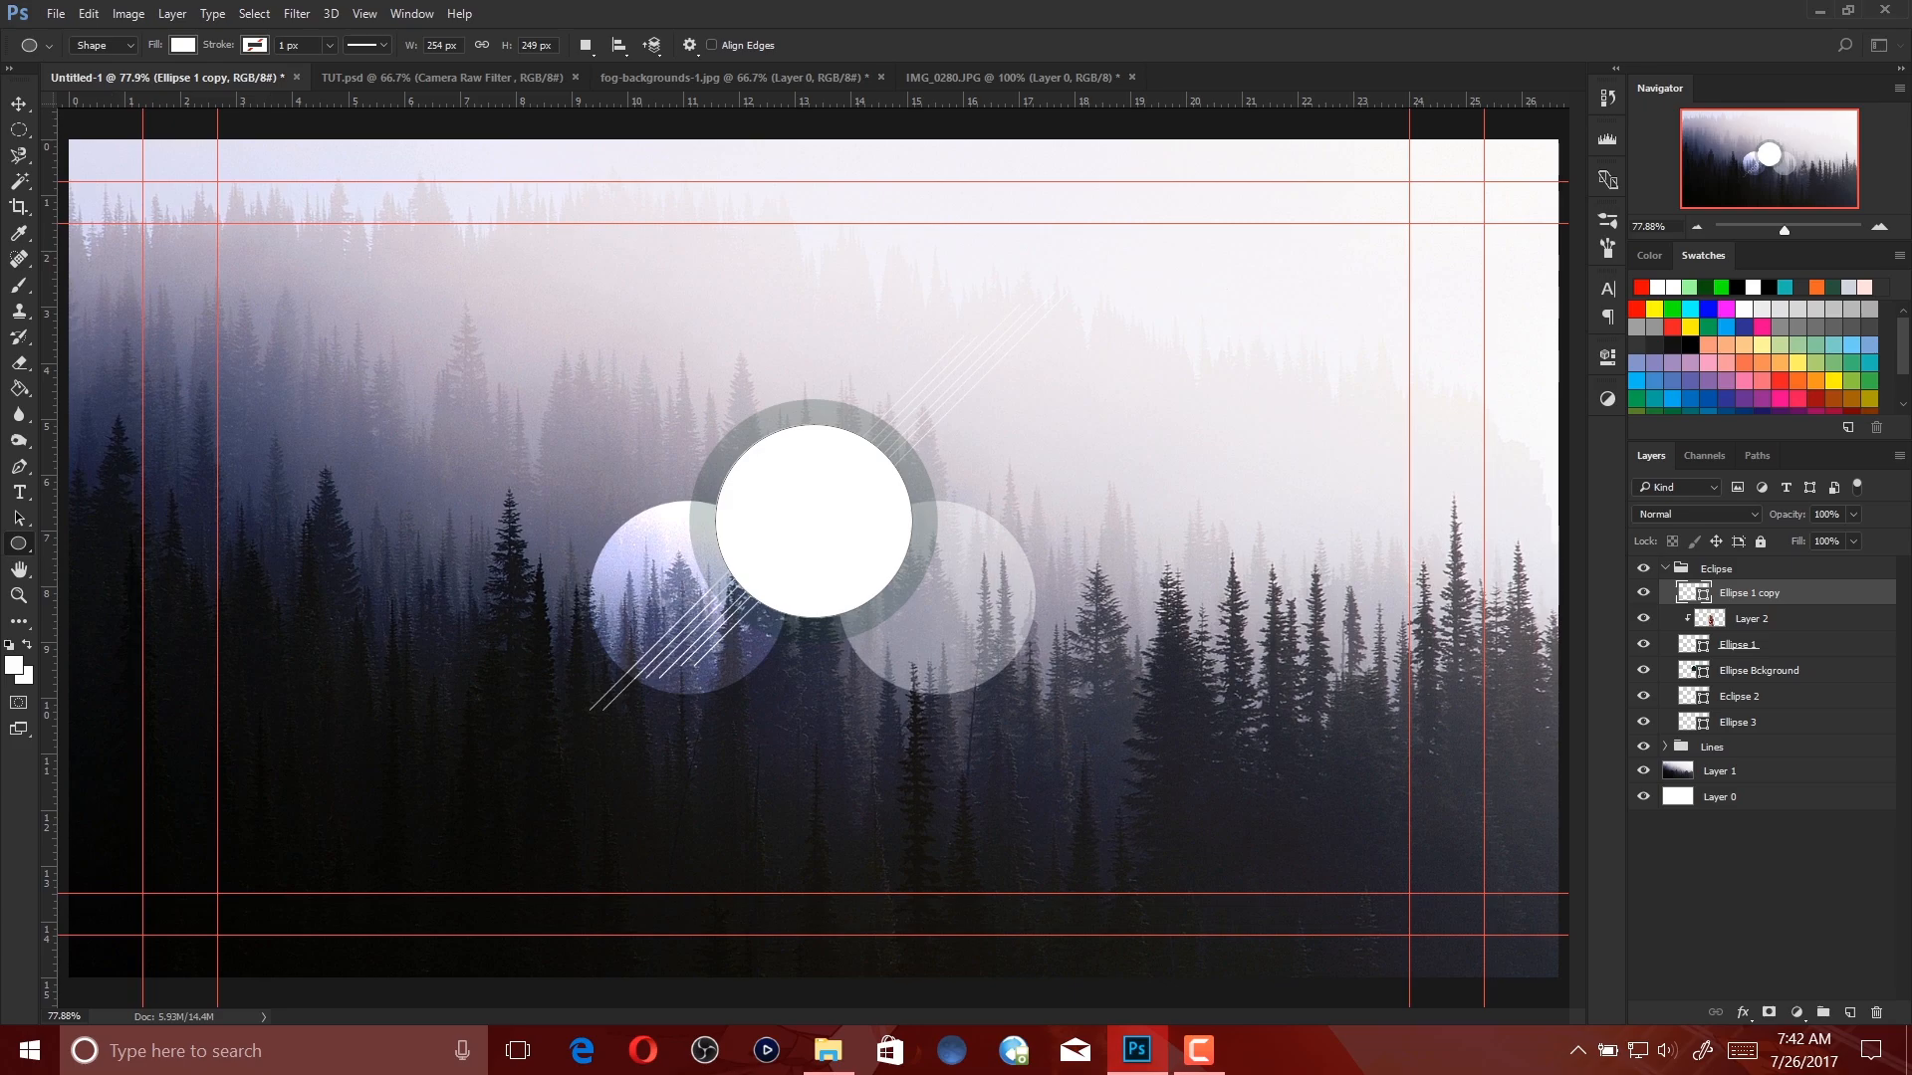
pyautogui.click(183, 45)
pyautogui.click(98, 83)
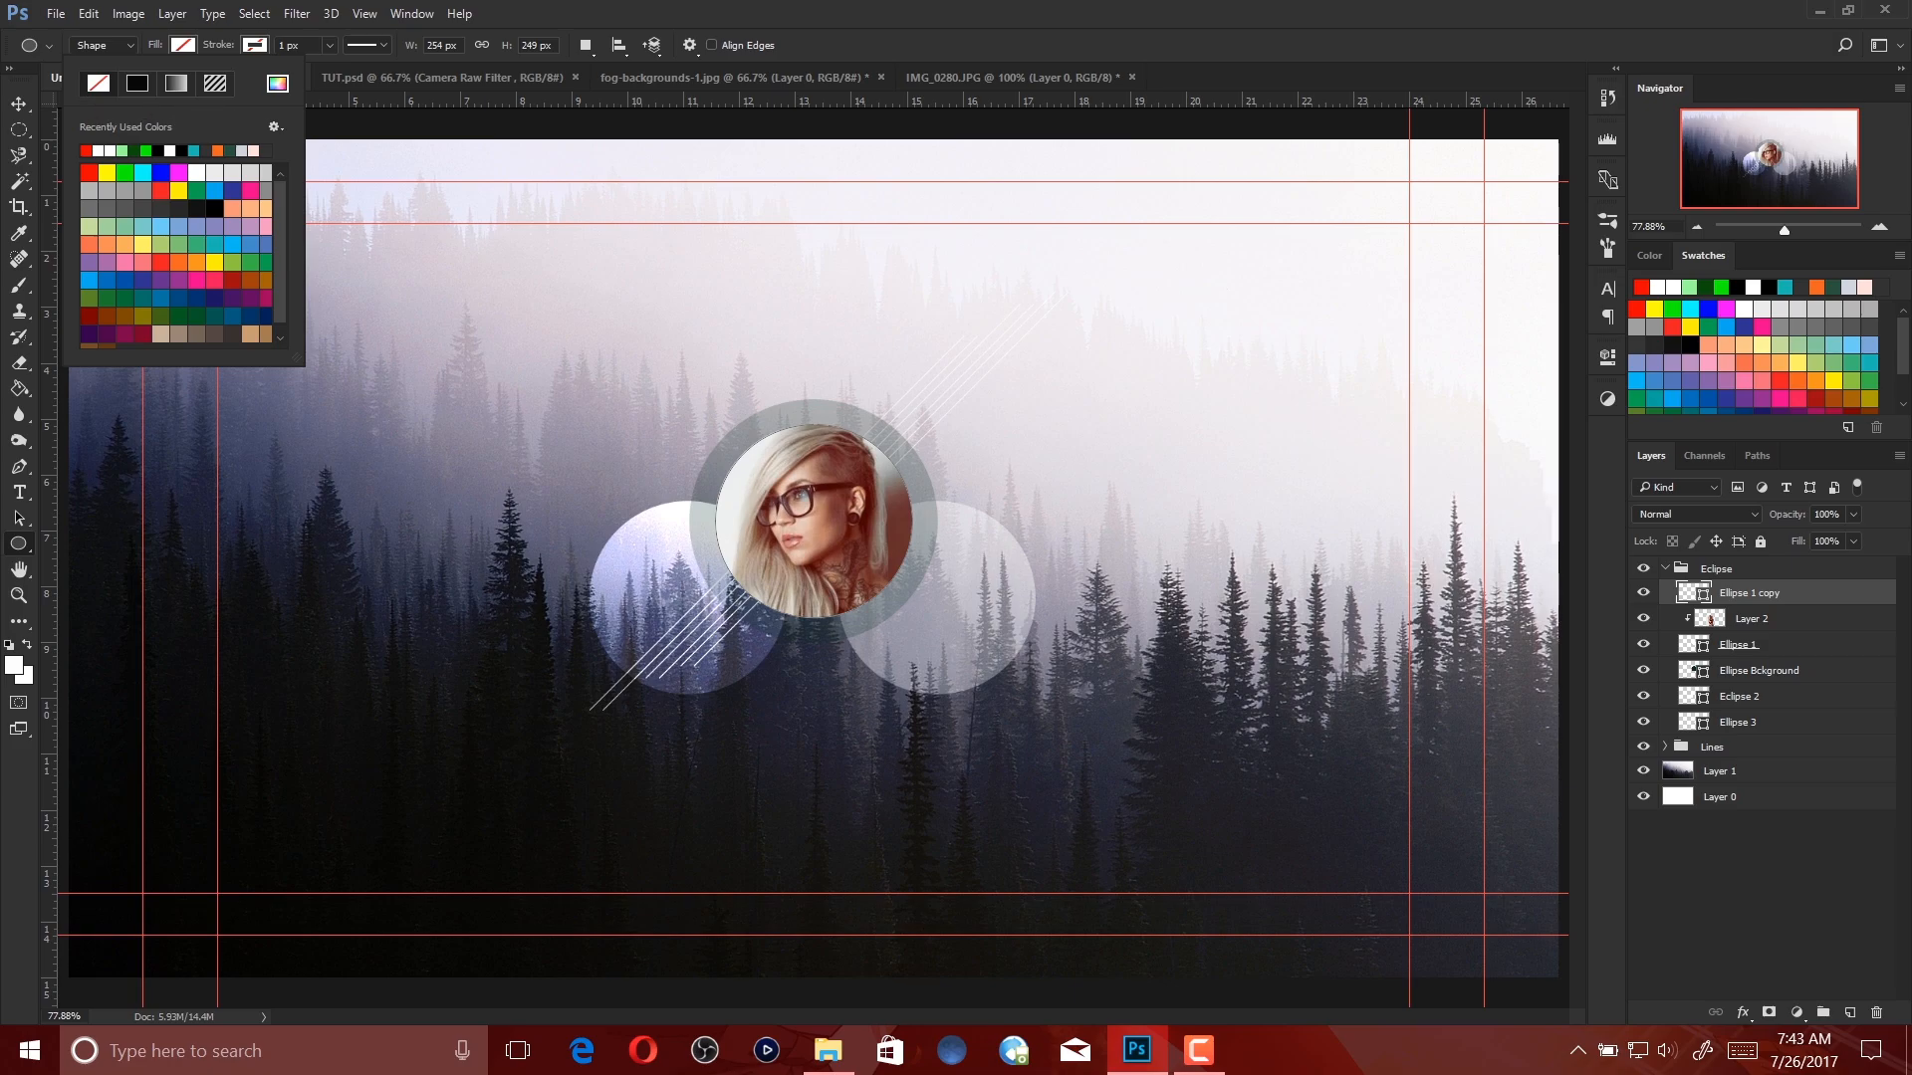
pyautogui.click(254, 44)
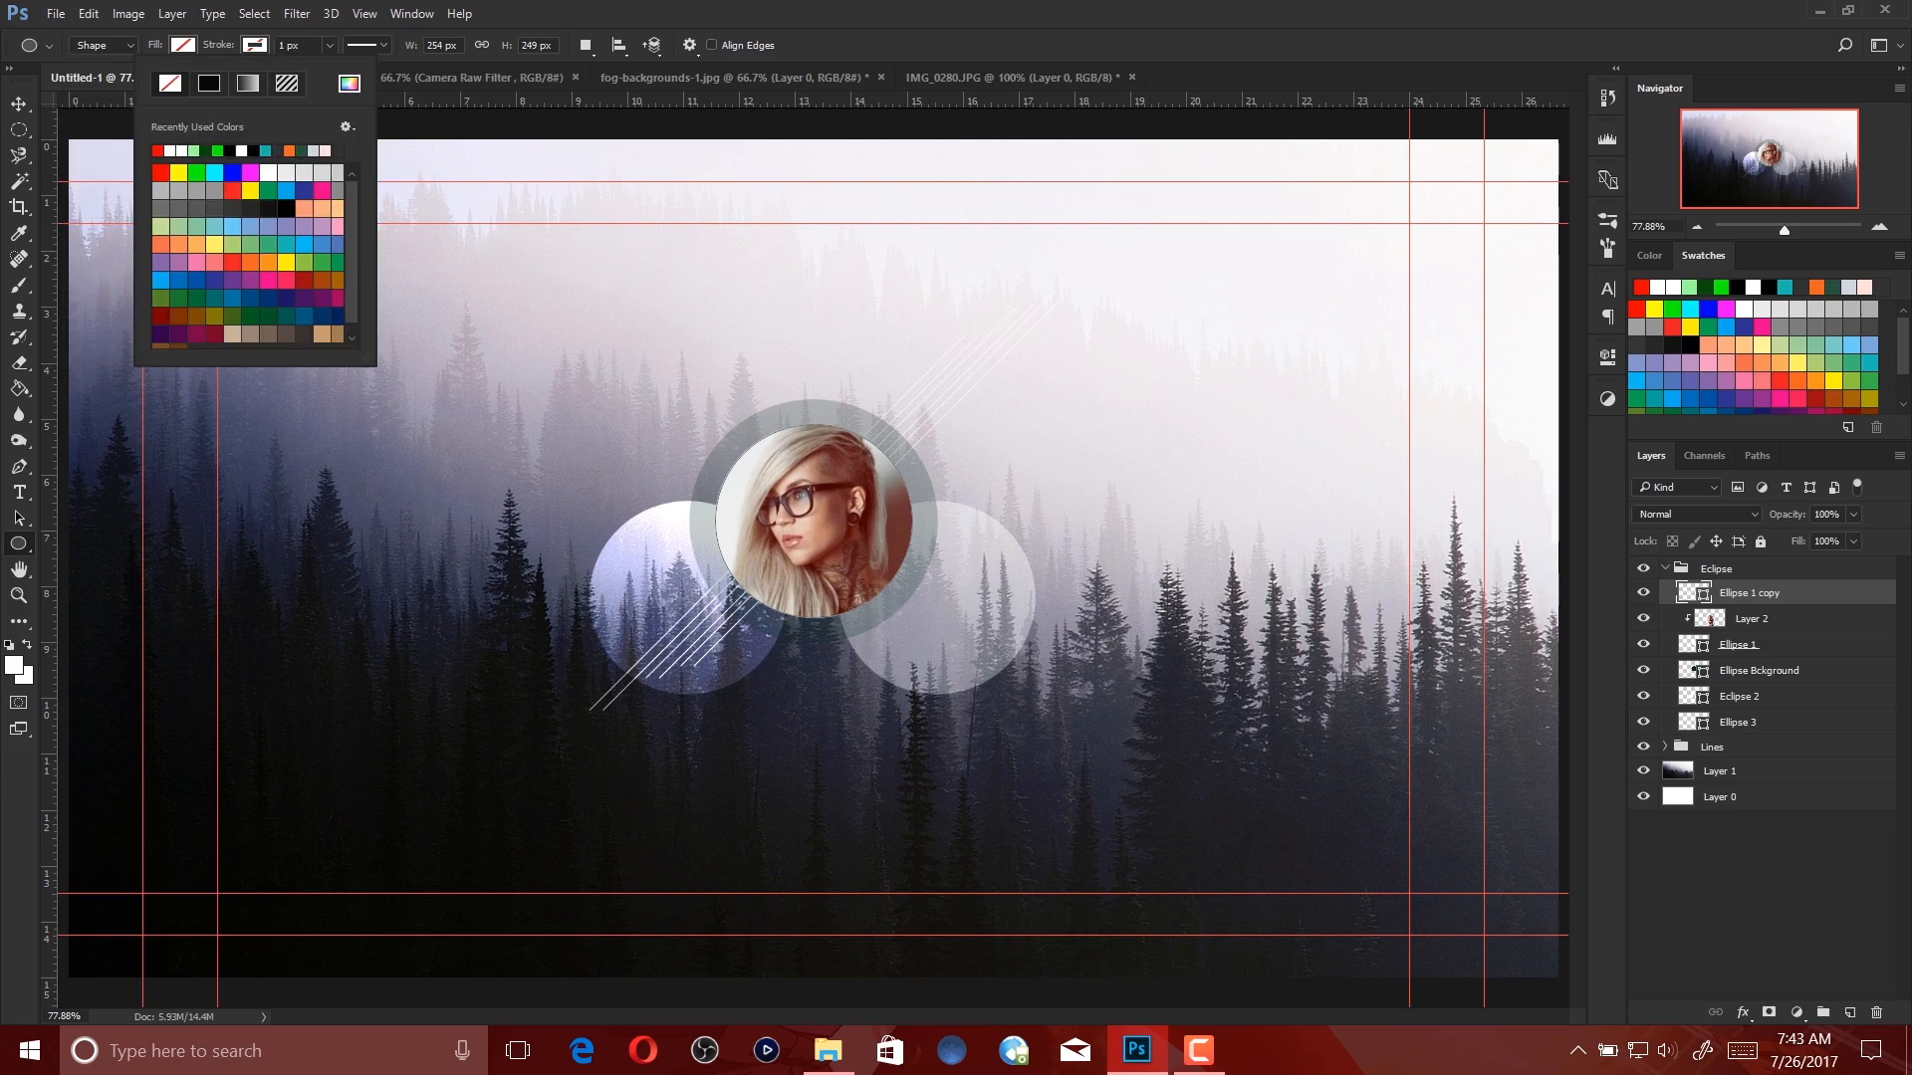
pyautogui.click(194, 150)
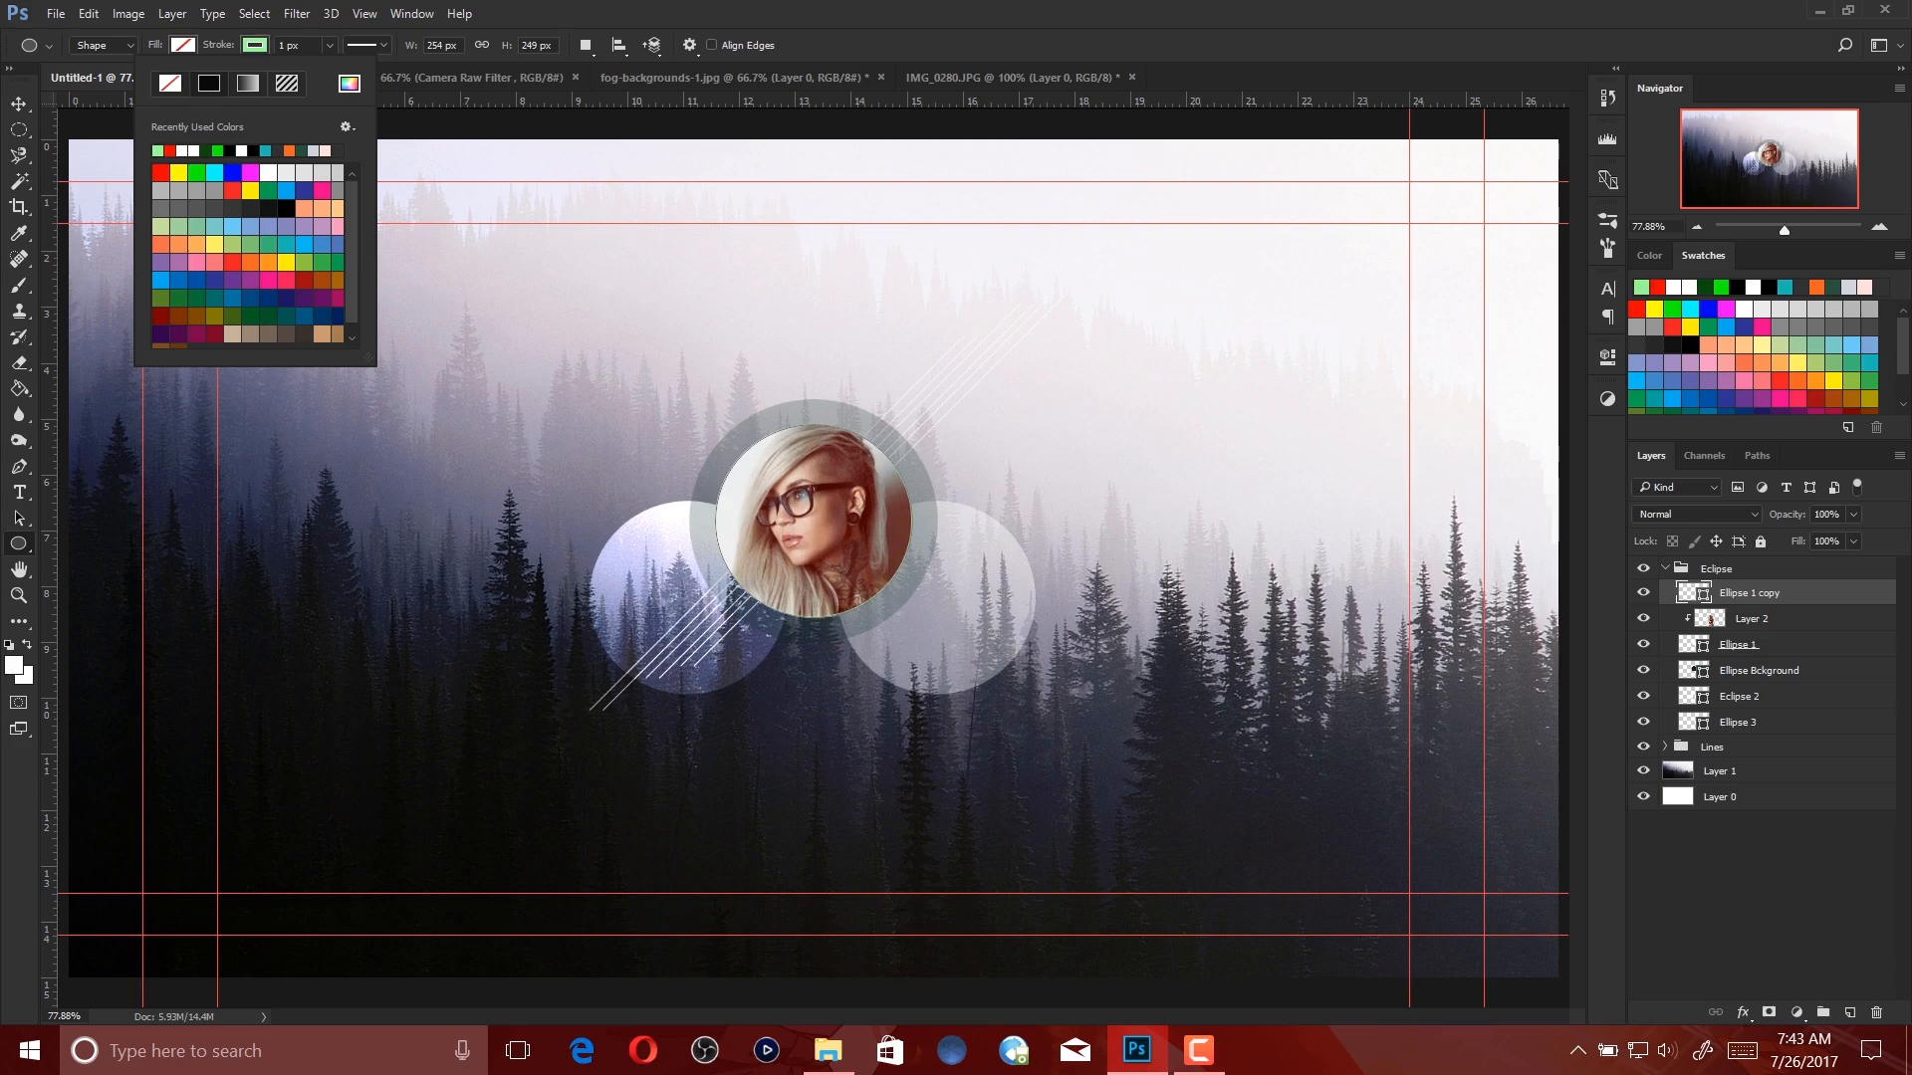
# Make the Ellipse 1 copy's stroke dashed and raise its width by one increment.
pyautogui.click(366, 45)
pyautogui.click(359, 138)
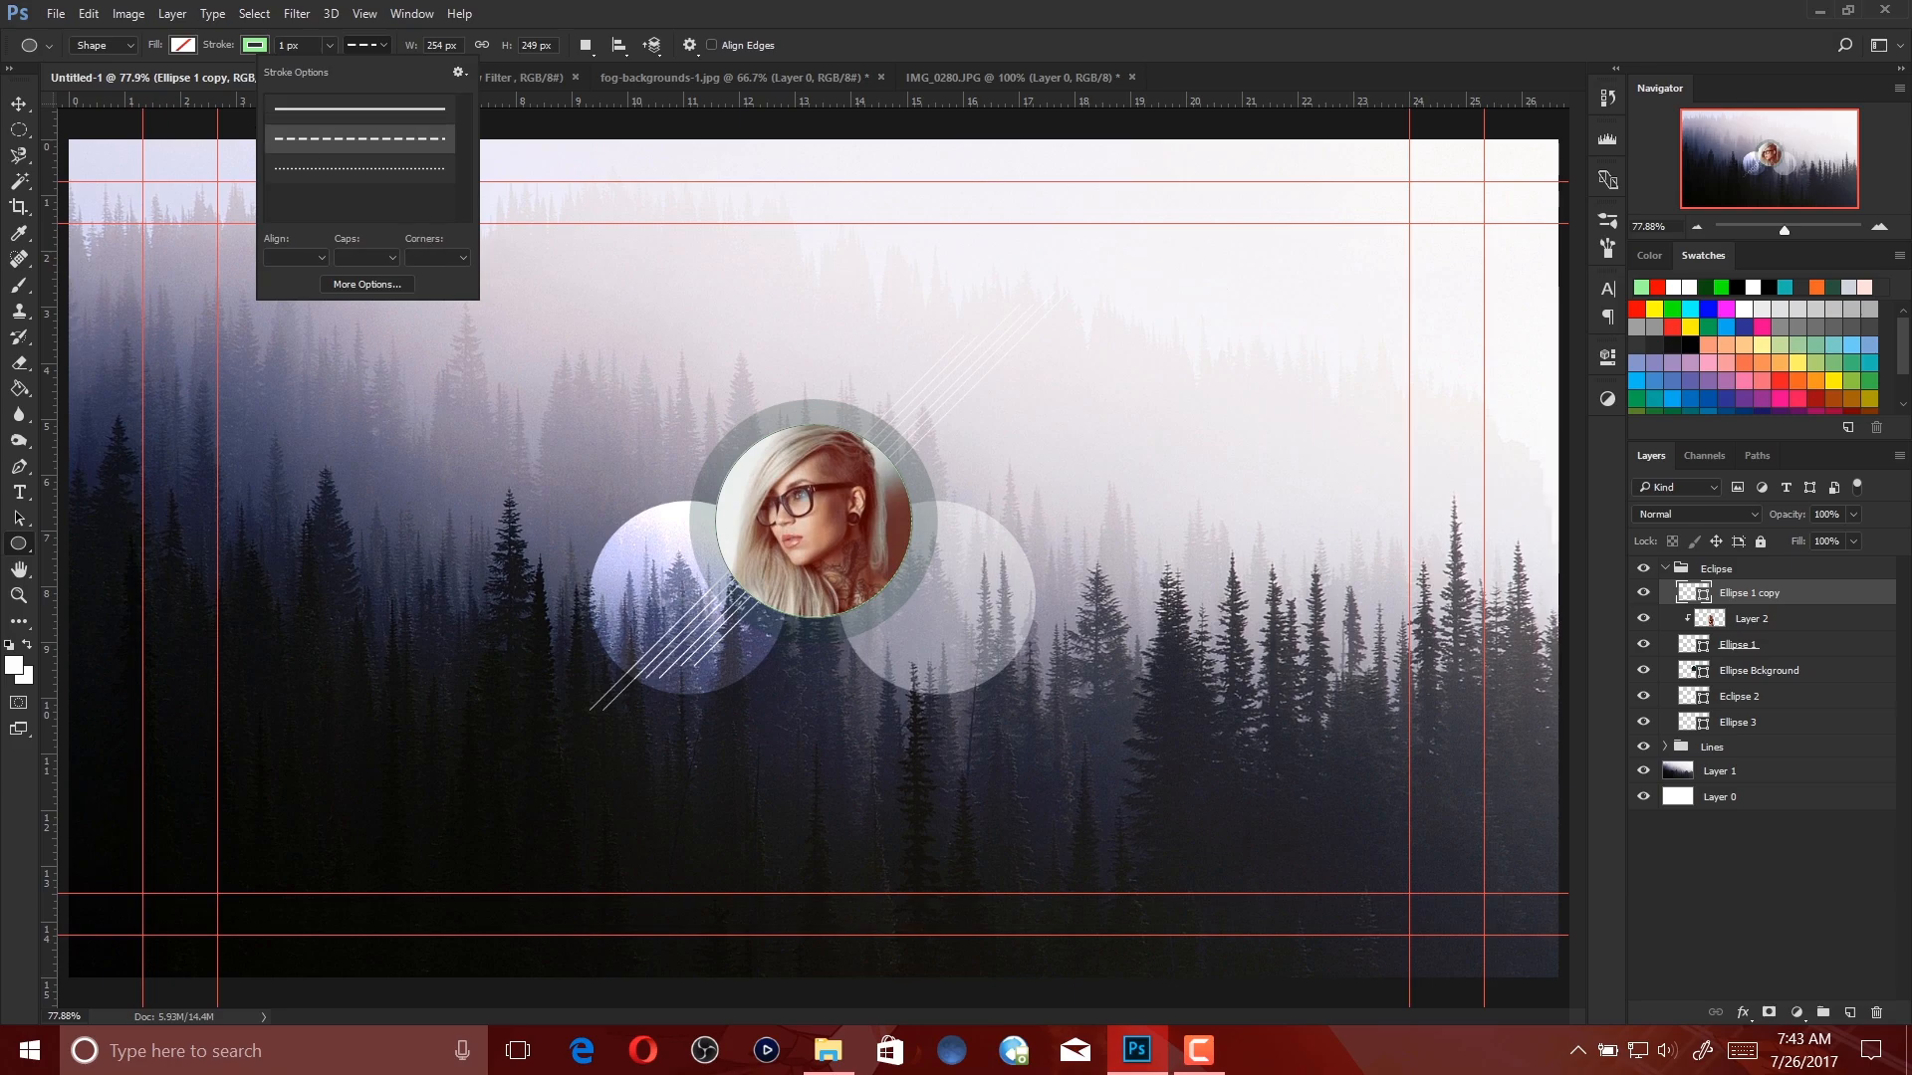
pyautogui.click(328, 44)
pyautogui.click(289, 45)
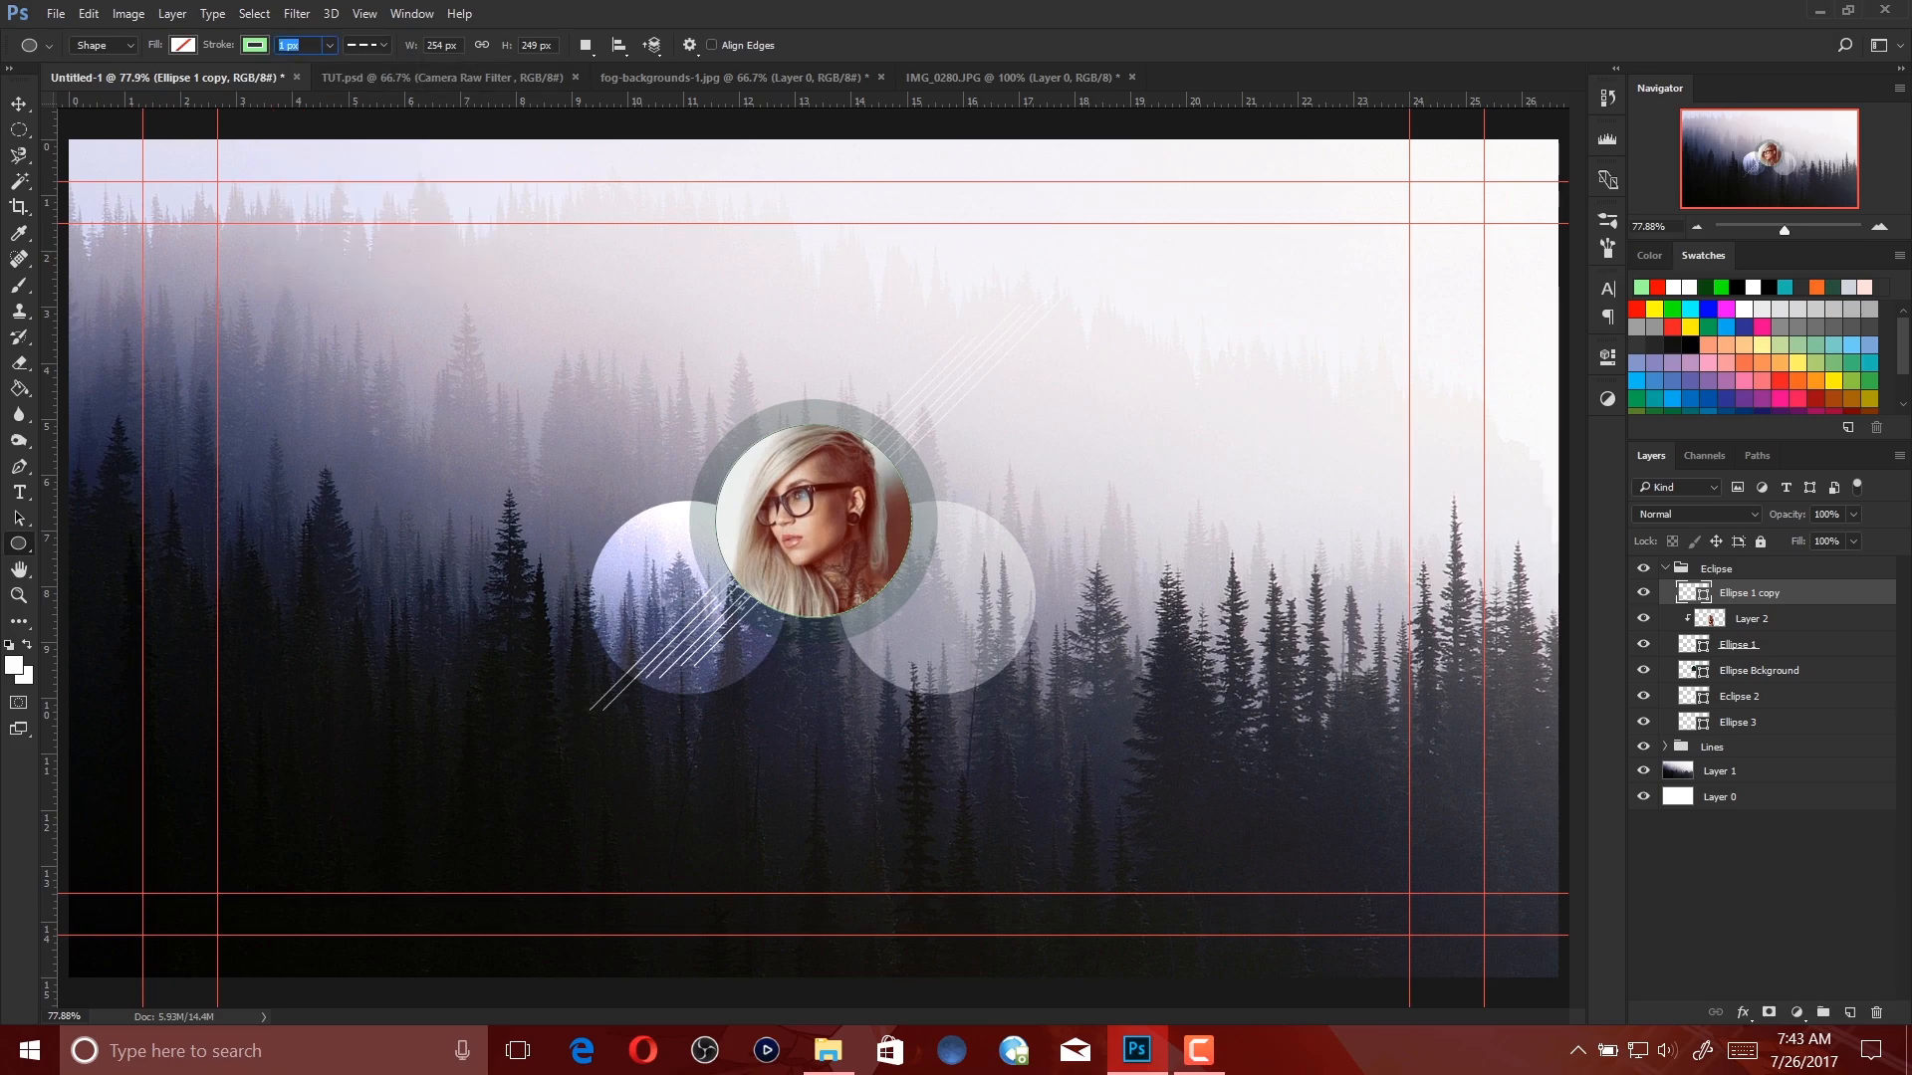
pyautogui.press('Up')
# Enlarge the Ellipse 1 copy to about 107% and recentre it around the portrait, applying the transformation.
pyautogui.press('v')
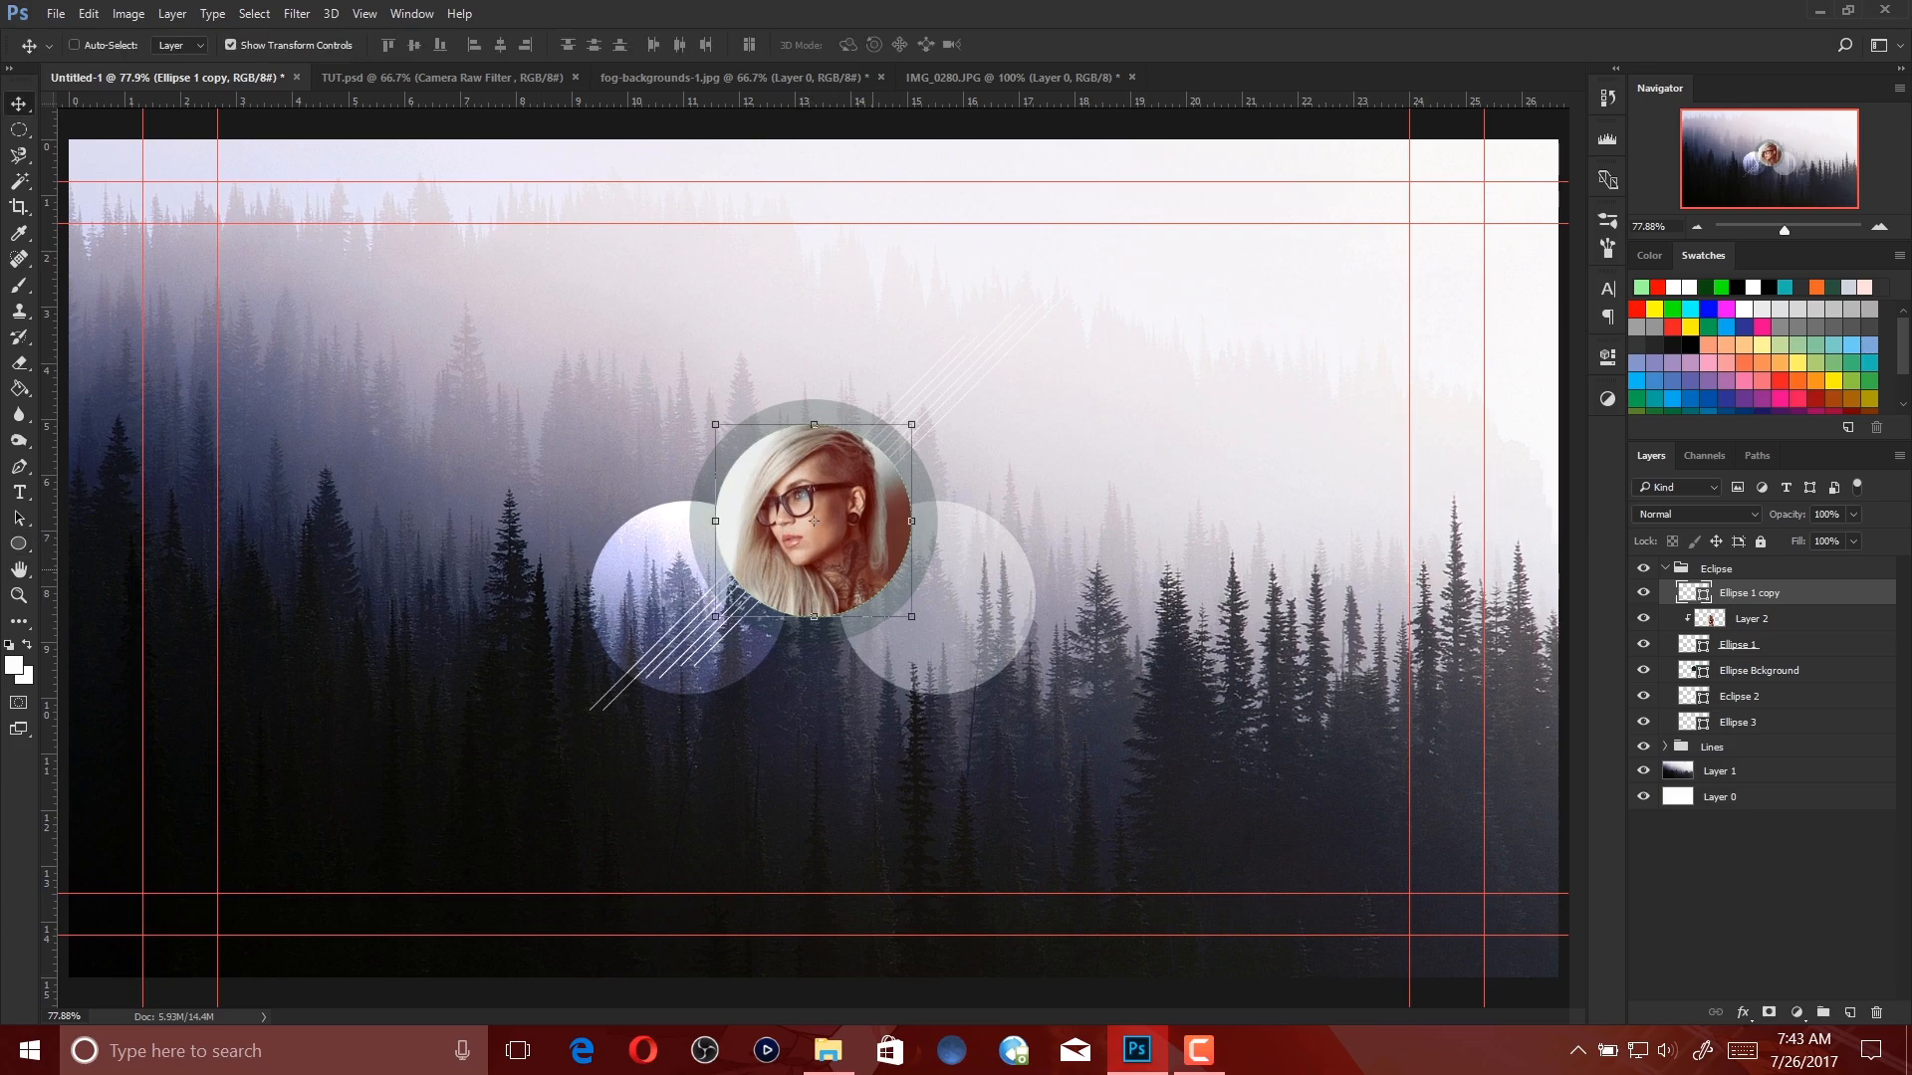
pyautogui.hotkey('ctrl', 't')
pyautogui.moveTo(911, 617); pyautogui.dragTo(926, 630)
pyautogui.moveTo(881, 476); pyautogui.dragTo(875, 470)
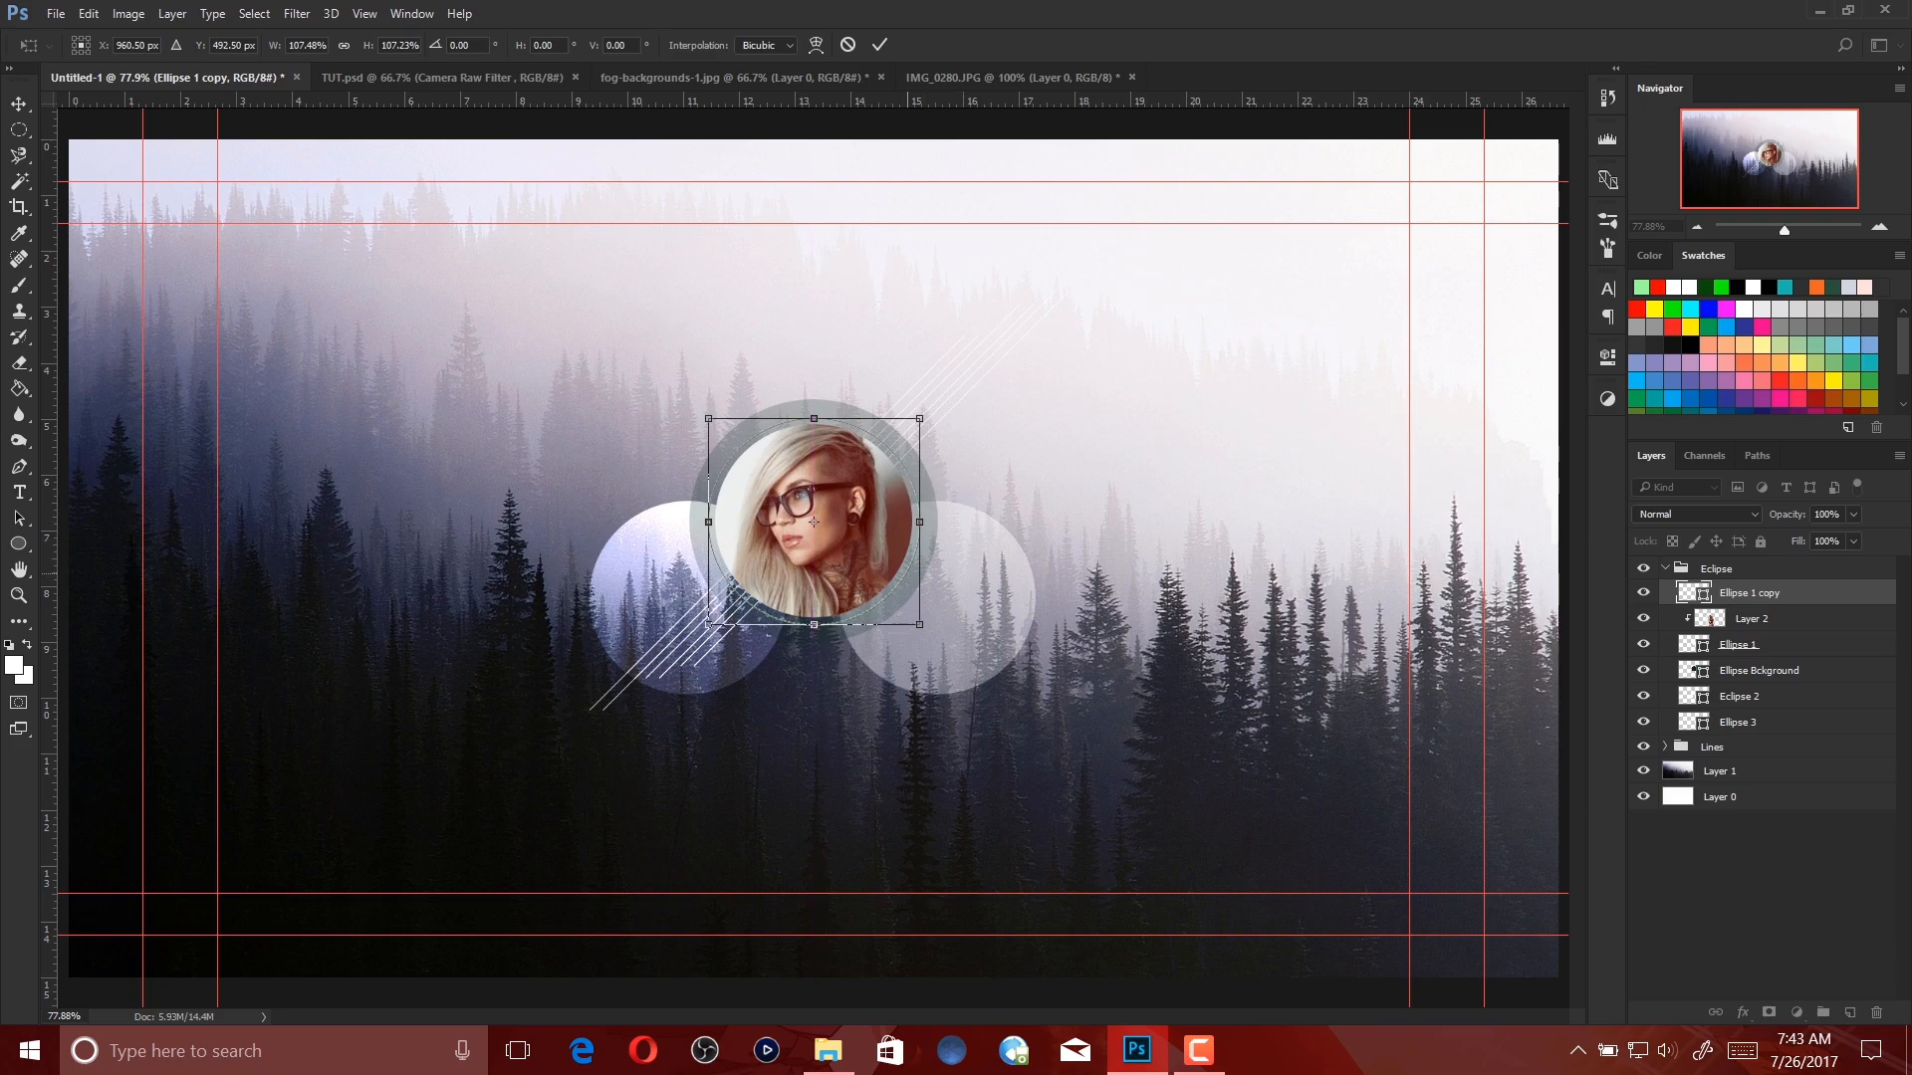
pyautogui.click(18, 103)
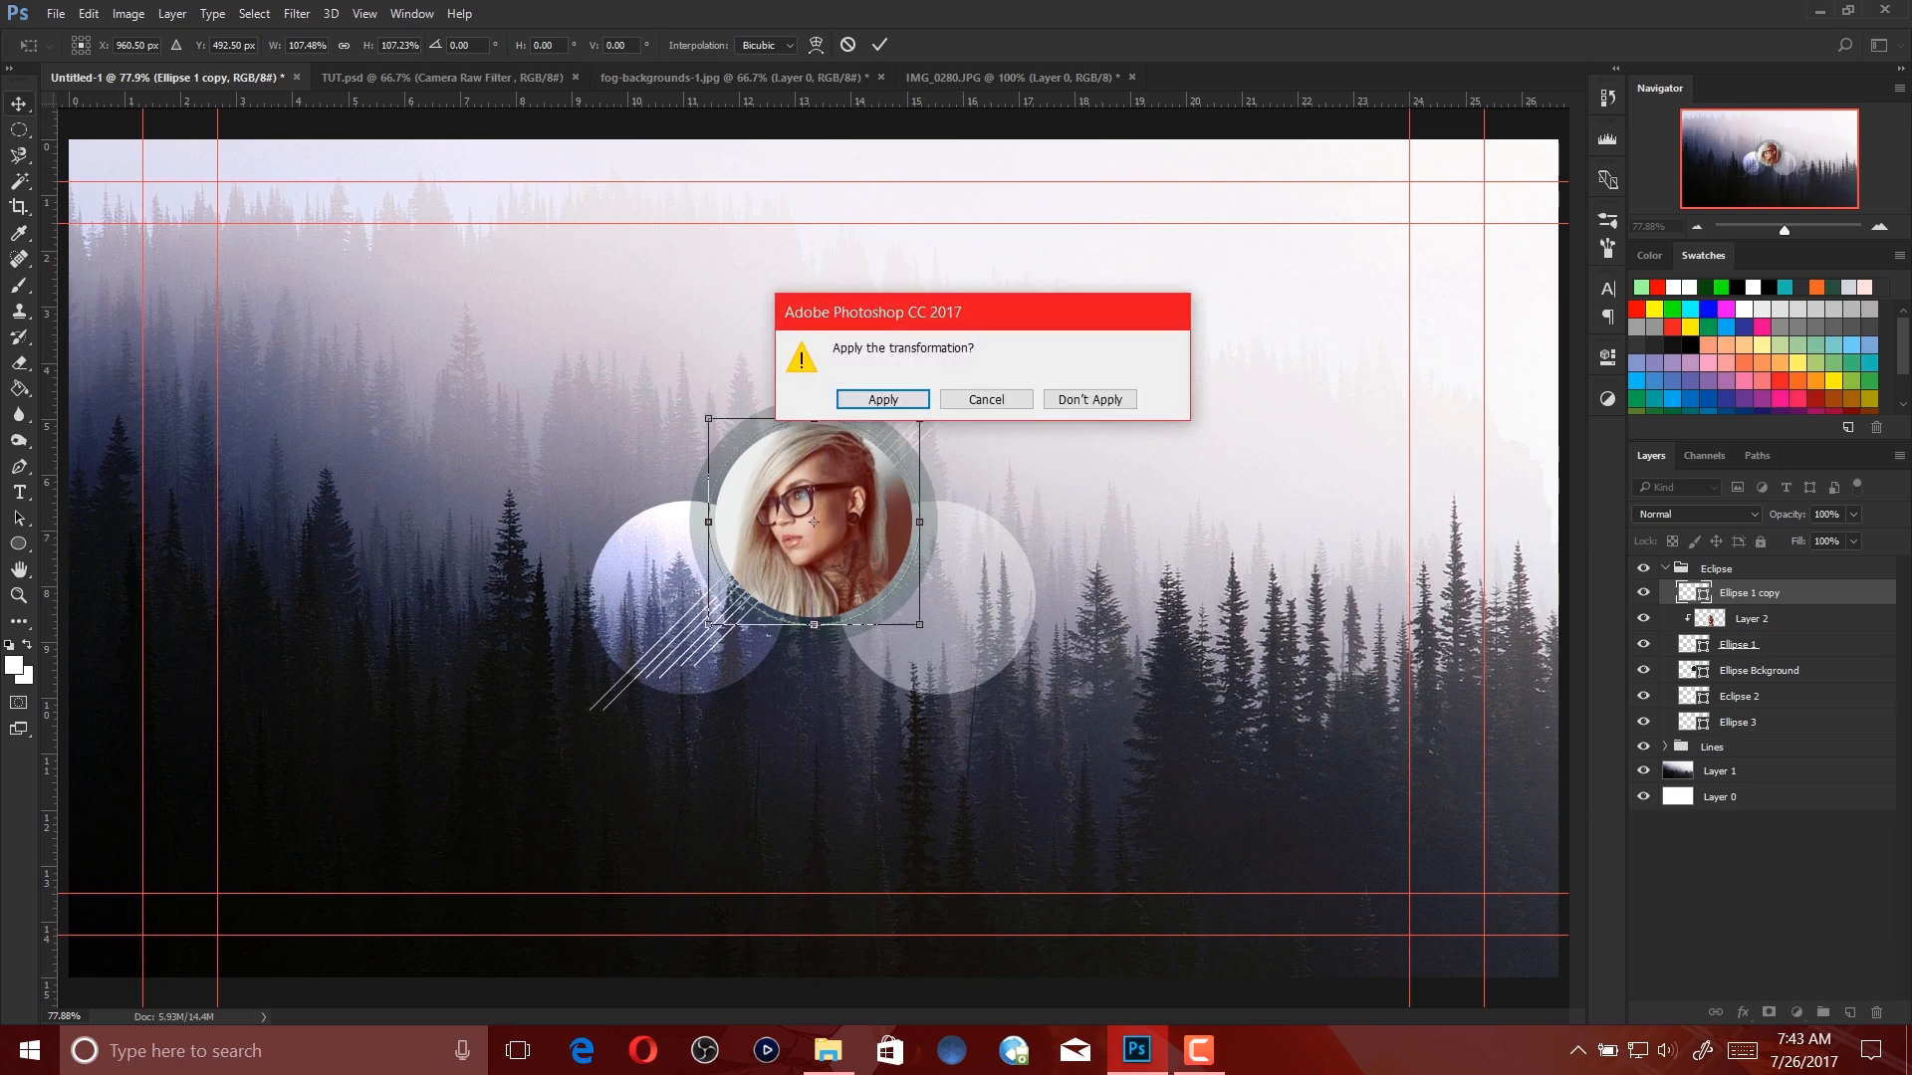
pyautogui.click(912, 401)
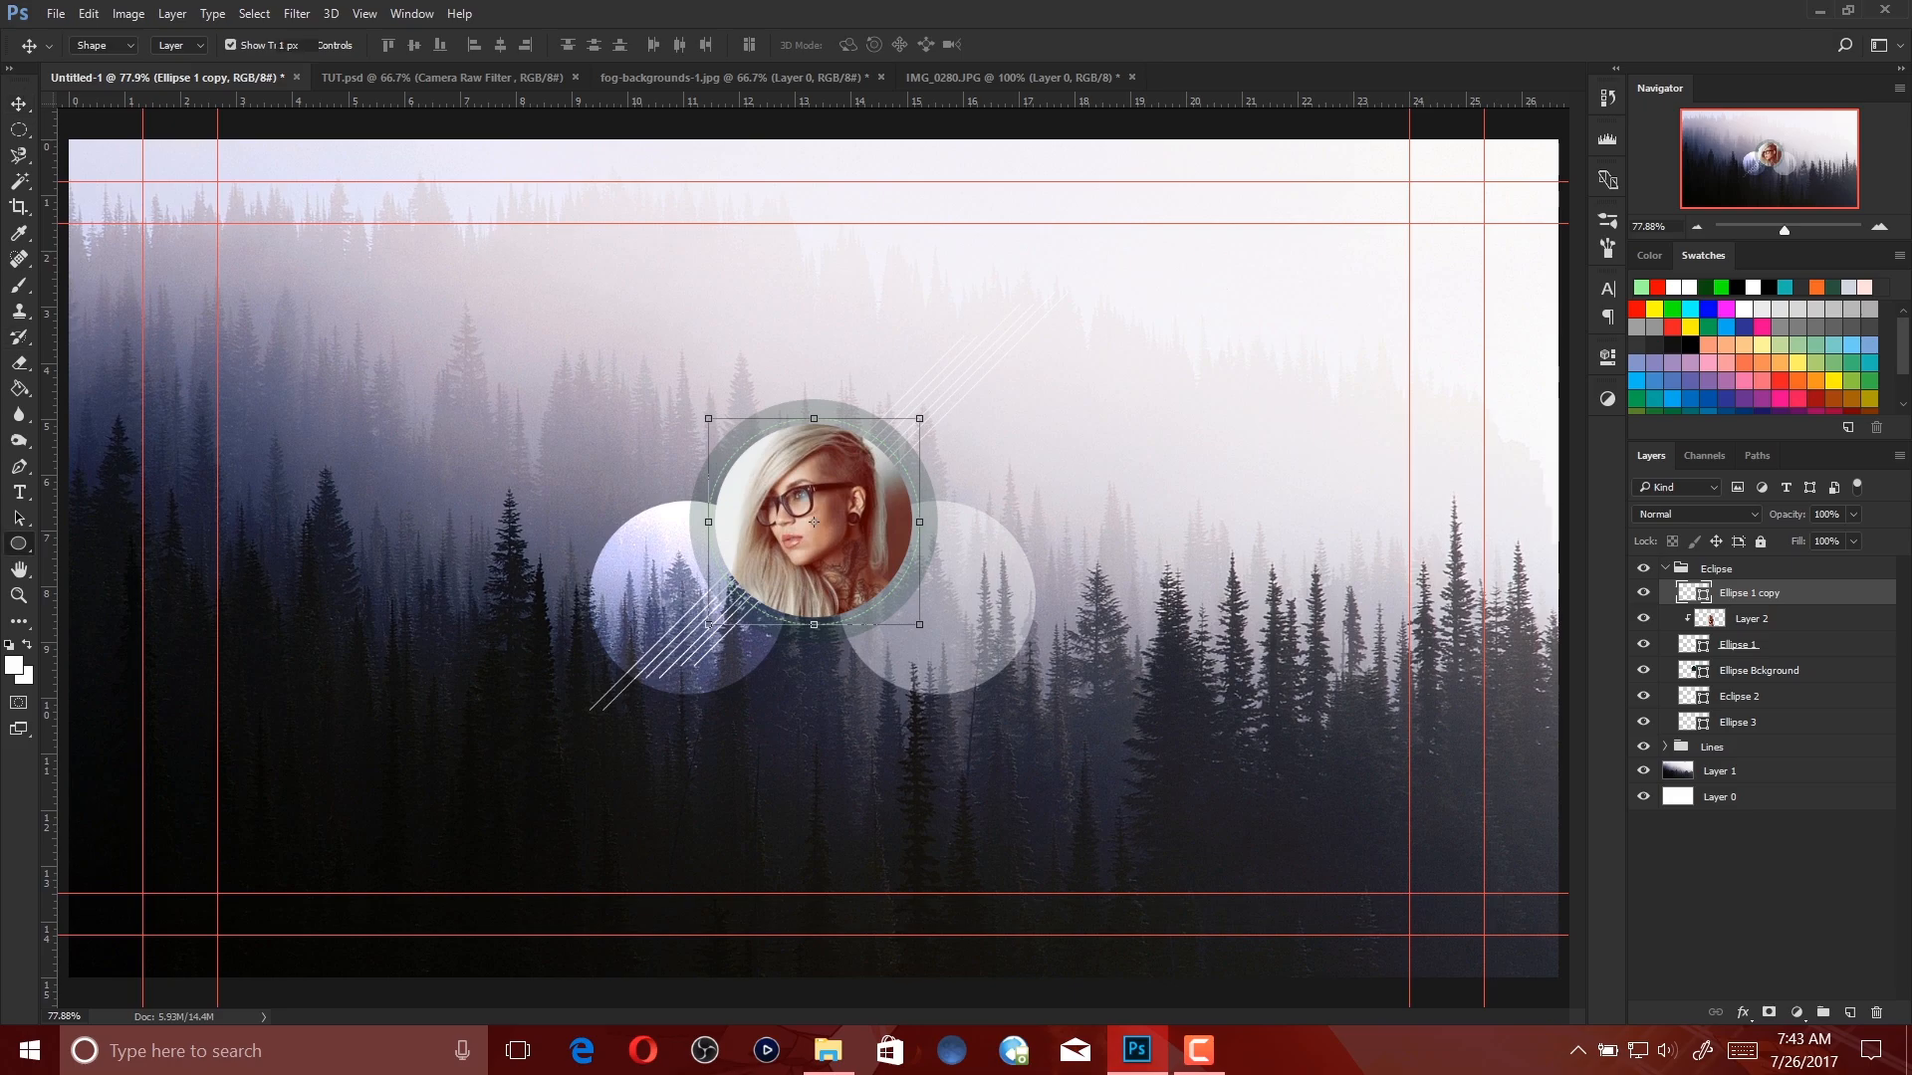
# Set the dashed stroke width of the Ellipse 1 copy to 2 px, trying 9 px and 5 px first.
pyautogui.click(18, 544)
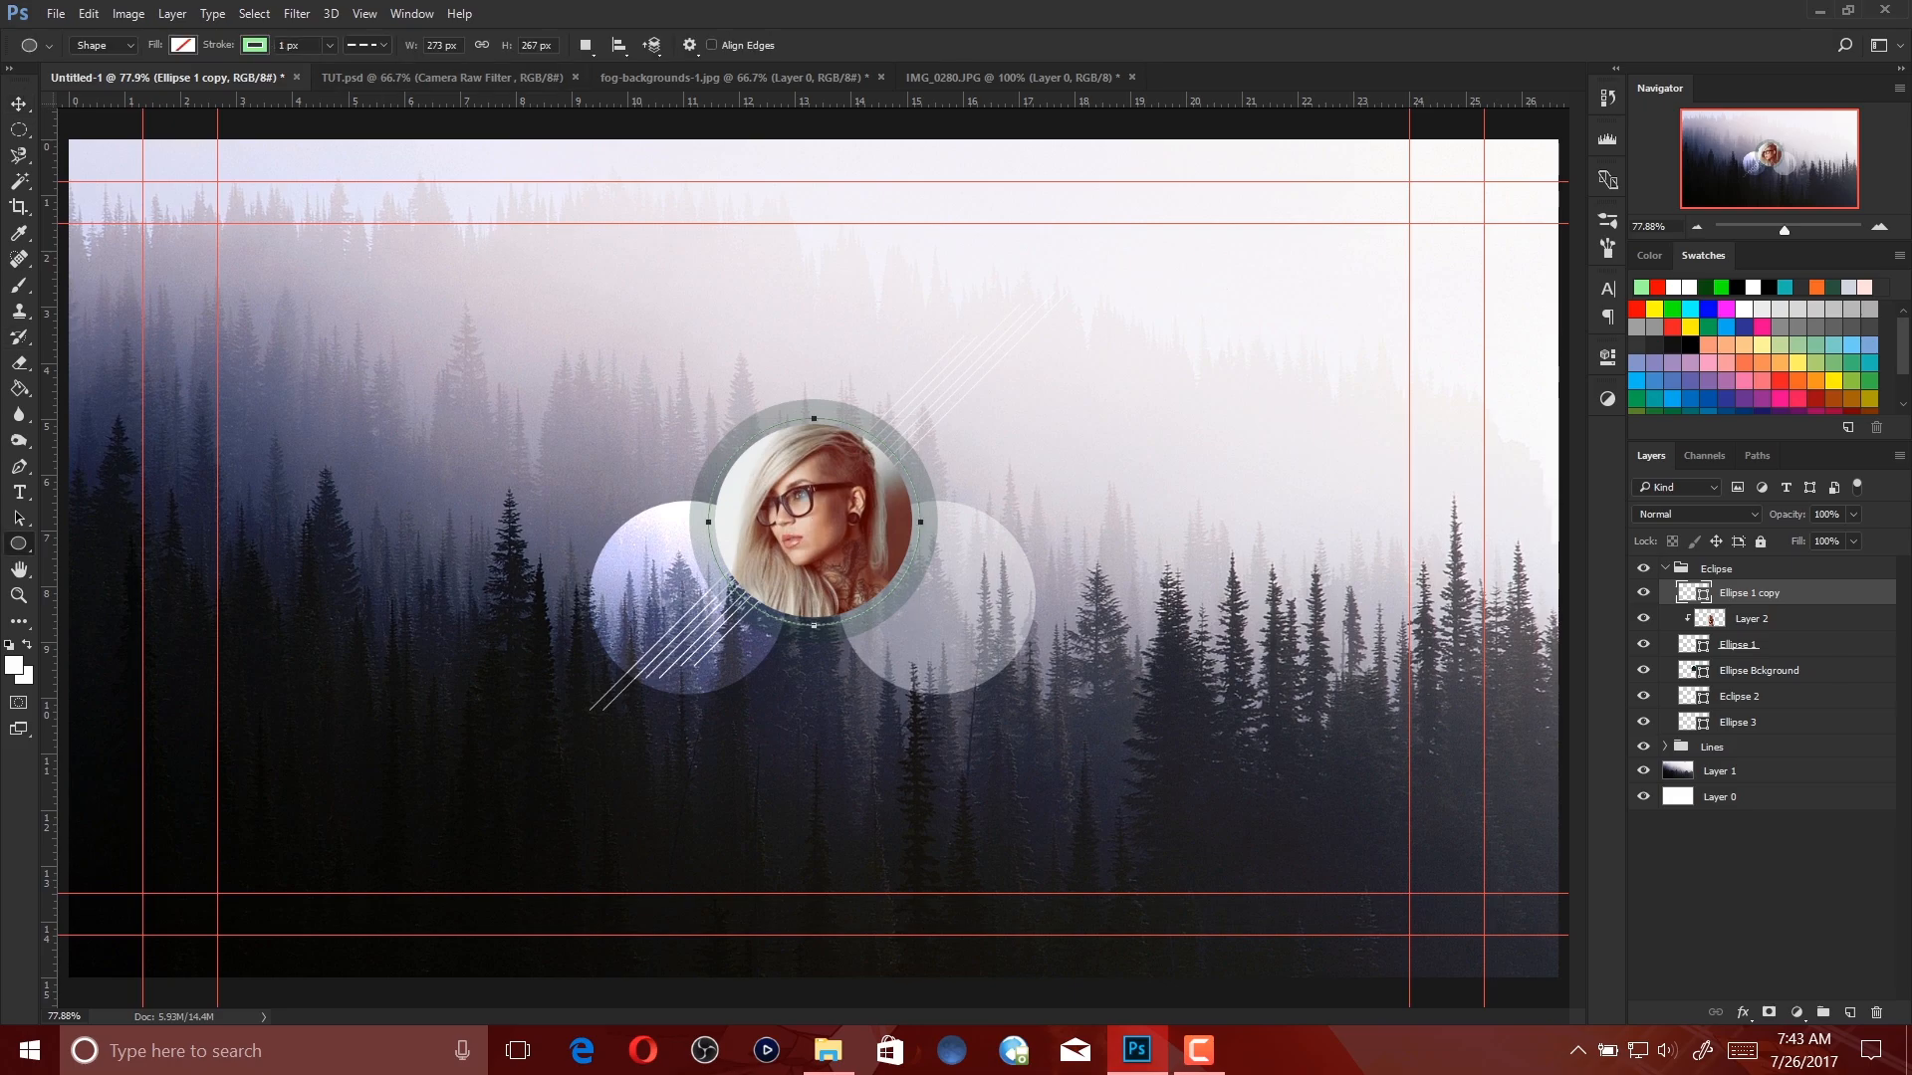
pyautogui.click(298, 45)
pyautogui.press('Return')
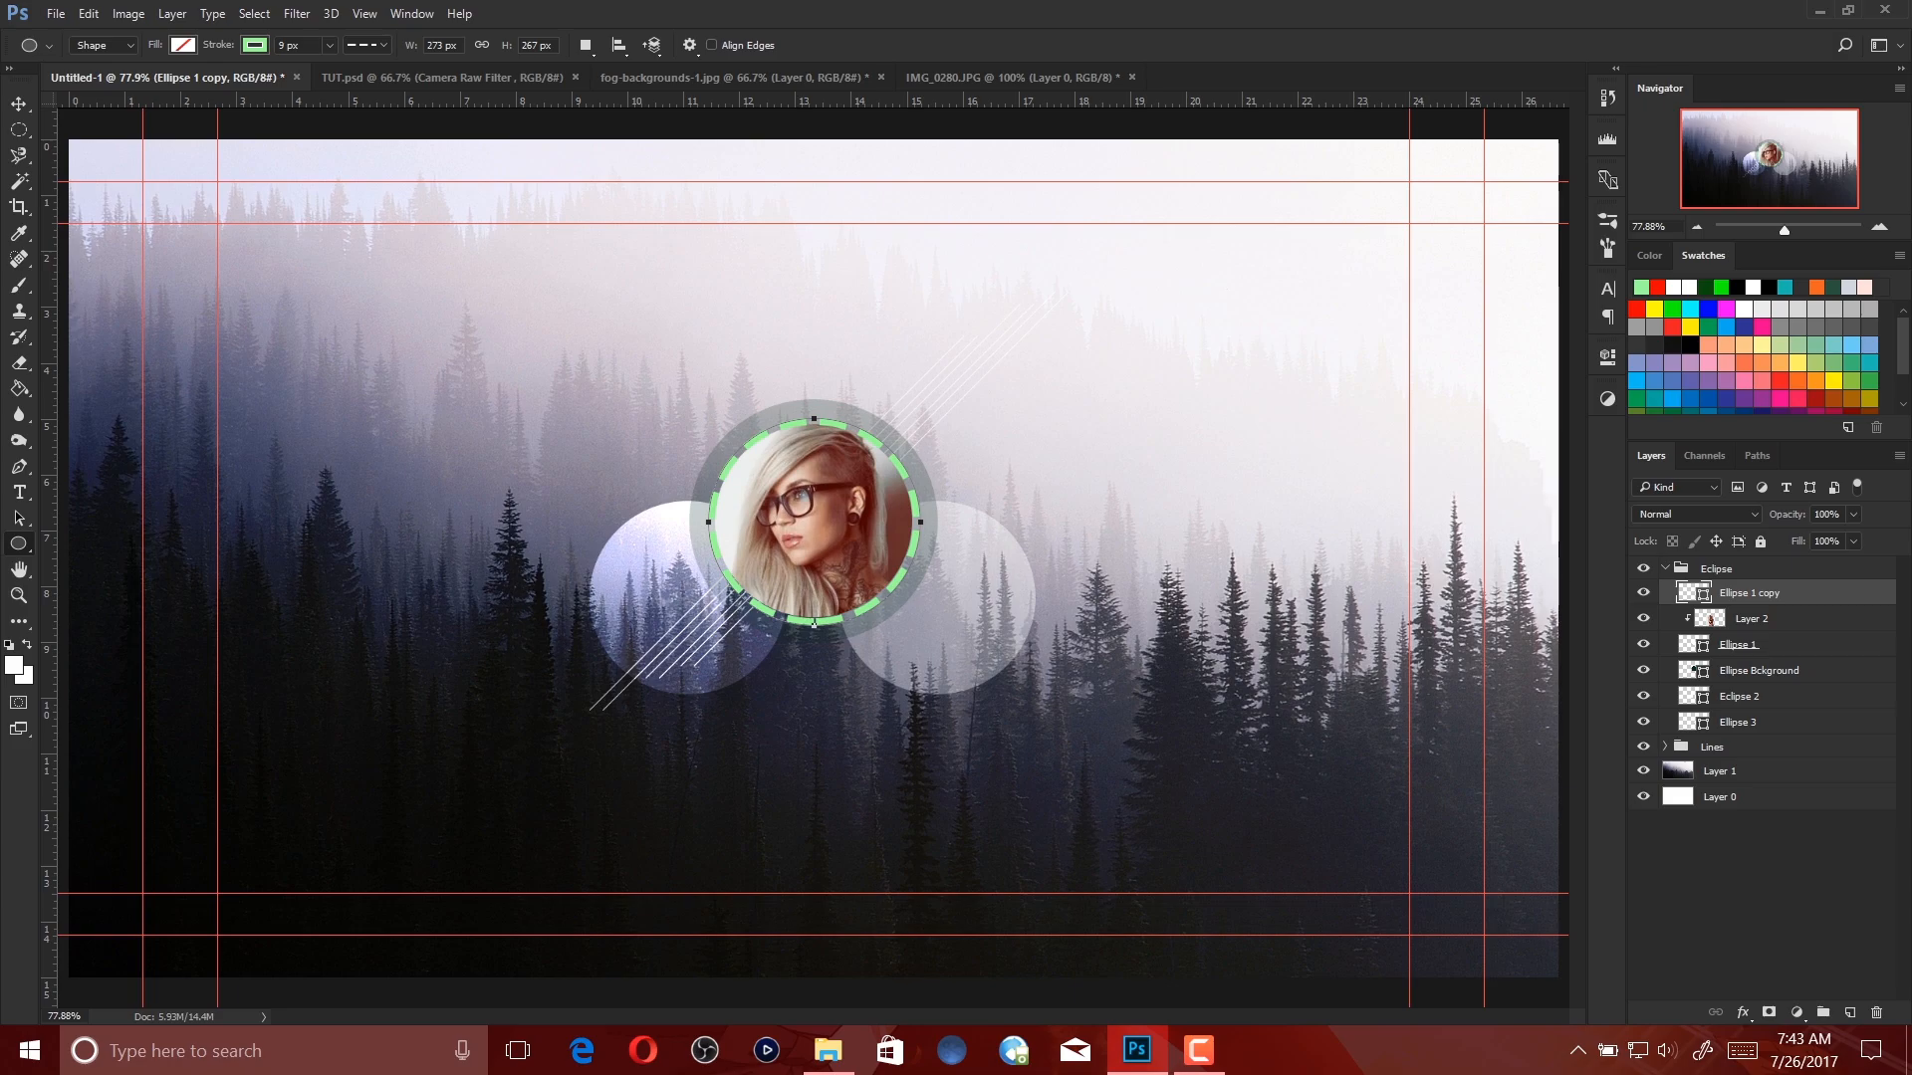
pyautogui.click(289, 45)
pyautogui.press('Return')
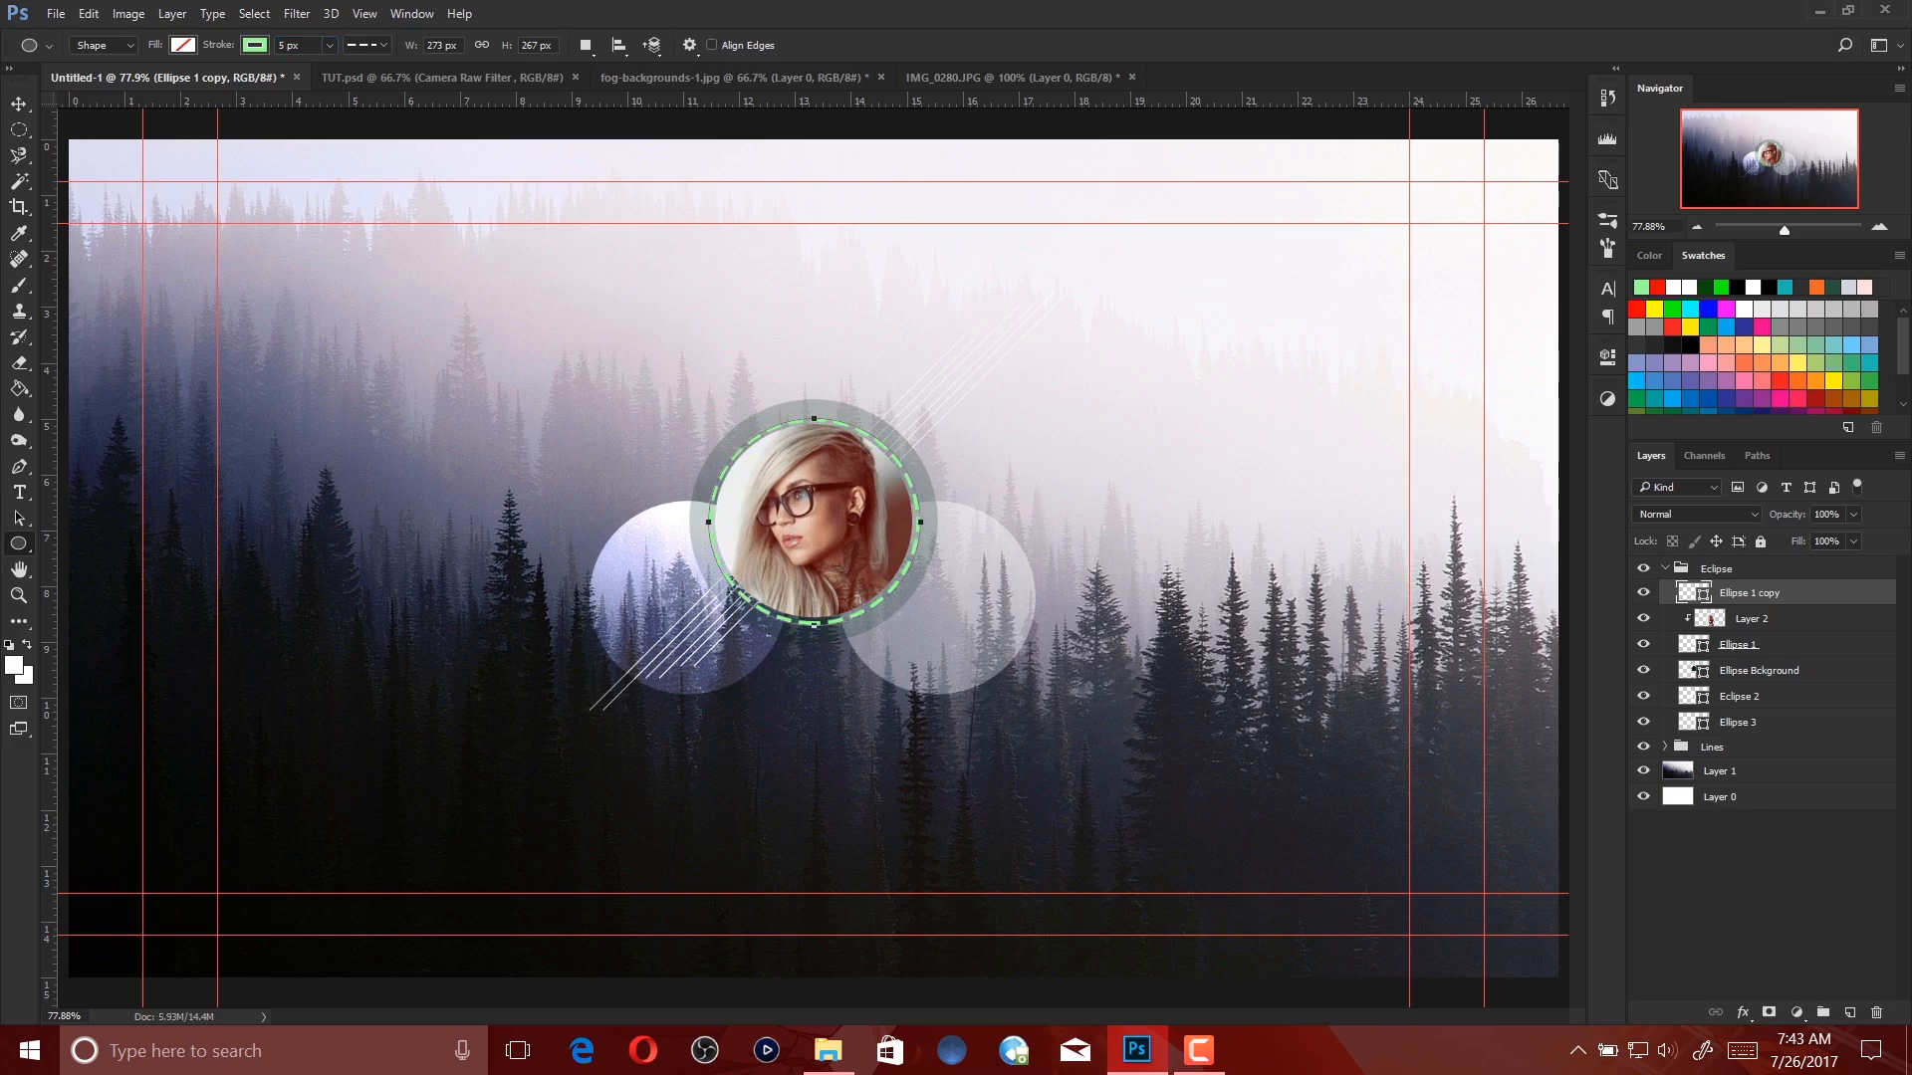
pyautogui.click(289, 45)
pyautogui.press('Return')
pyautogui.click(289, 44)
pyautogui.write('2')
pyautogui.press('Return')
# Nudge the dashed ring slightly up and left so it is centred around the portrait.
pyautogui.press('v')
pyautogui.press('Up')
pyautogui.press('Up')
pyautogui.press('Left')
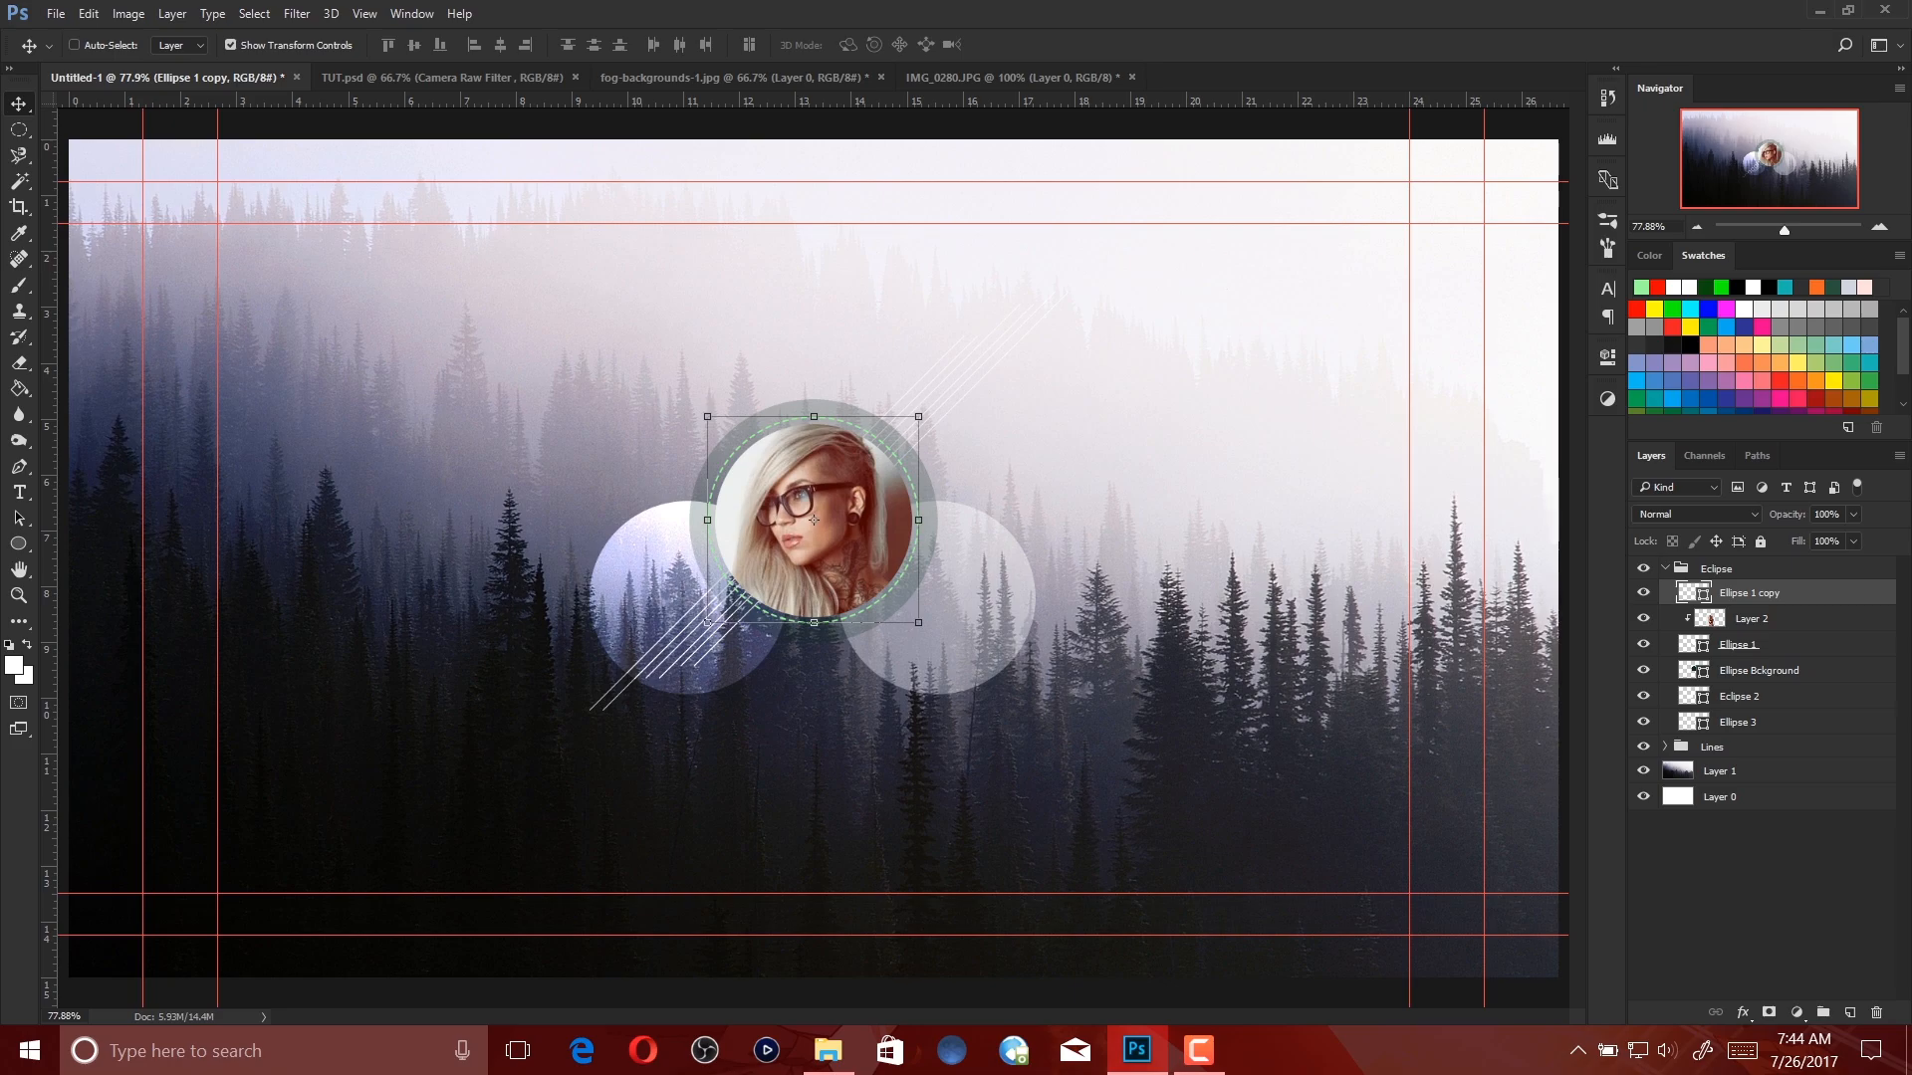
# Duplicate the dashed ring and enlarge the copy to about 109%, placing it around the first ring.
pyautogui.hotkey('ctrl', 'j')
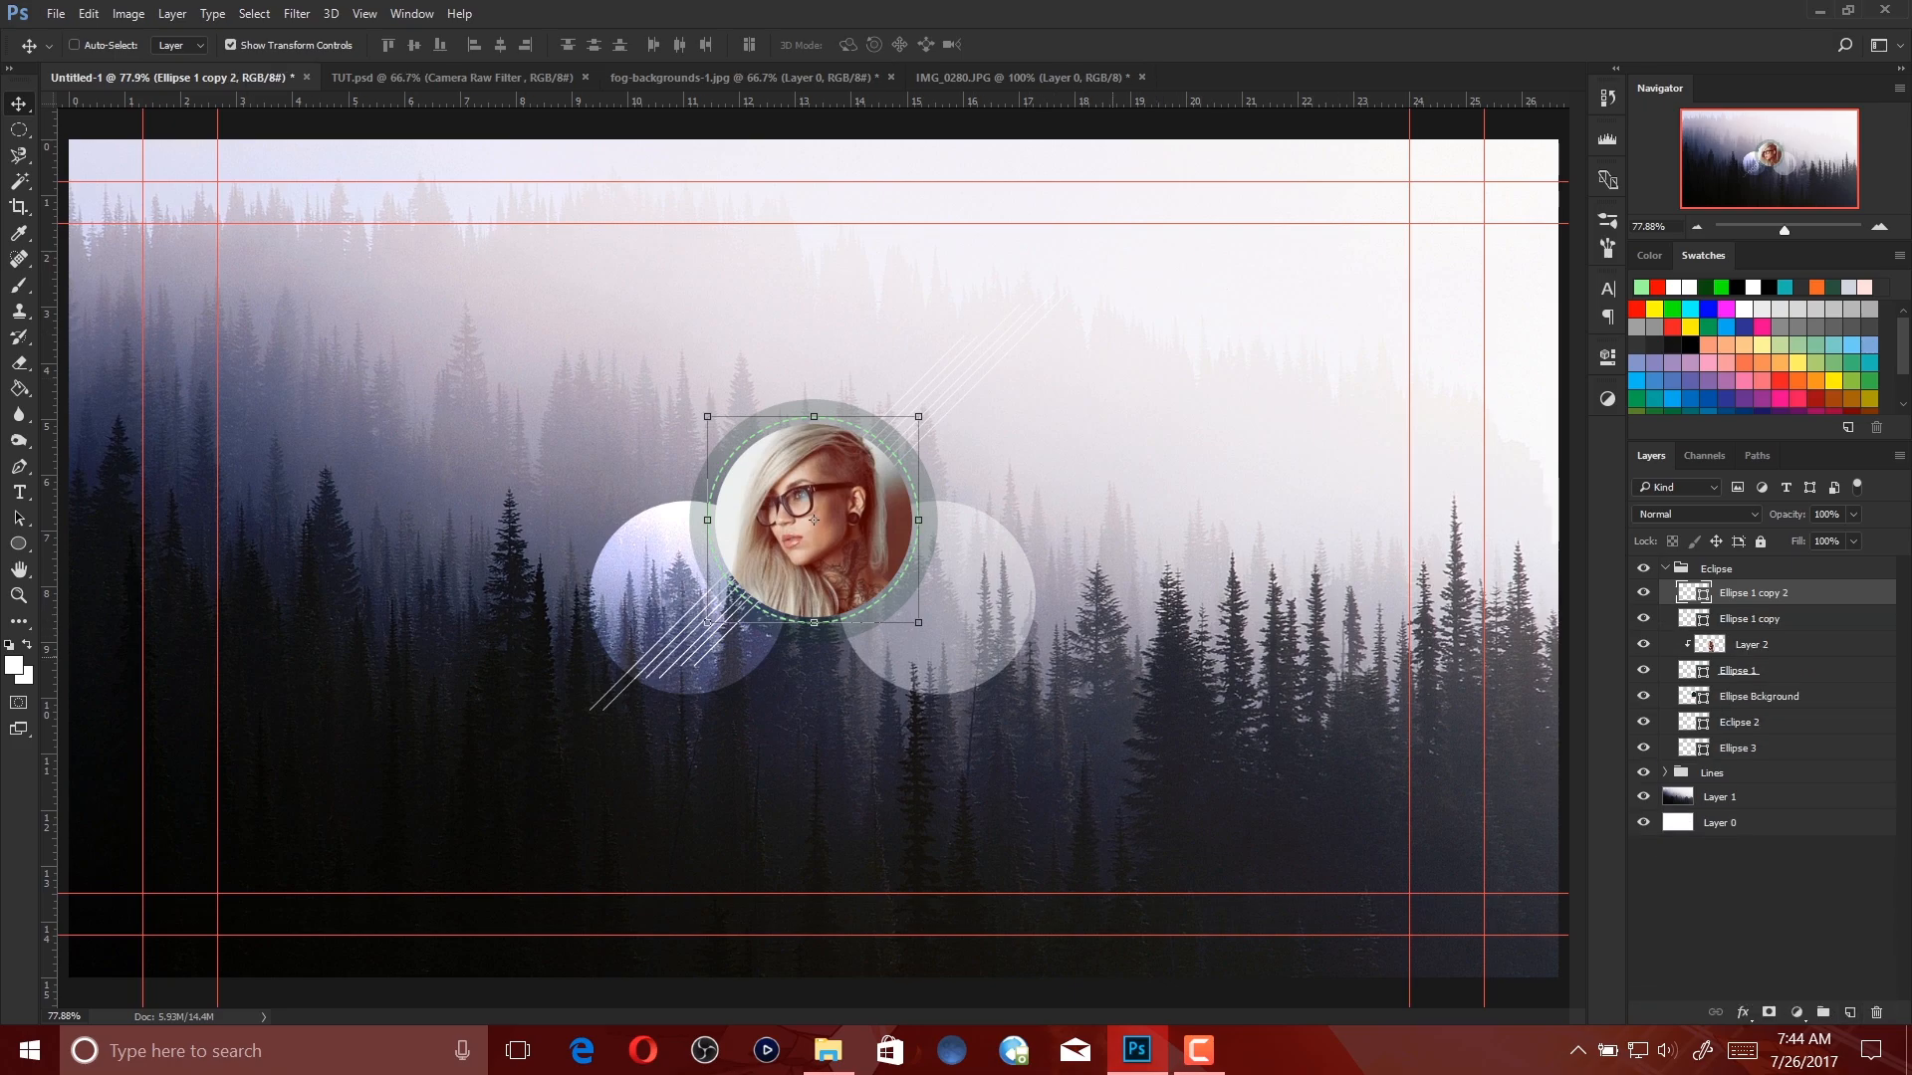
pyautogui.hotkey('ctrl', 't')
pyautogui.moveTo(918, 623); pyautogui.dragTo(937, 641)
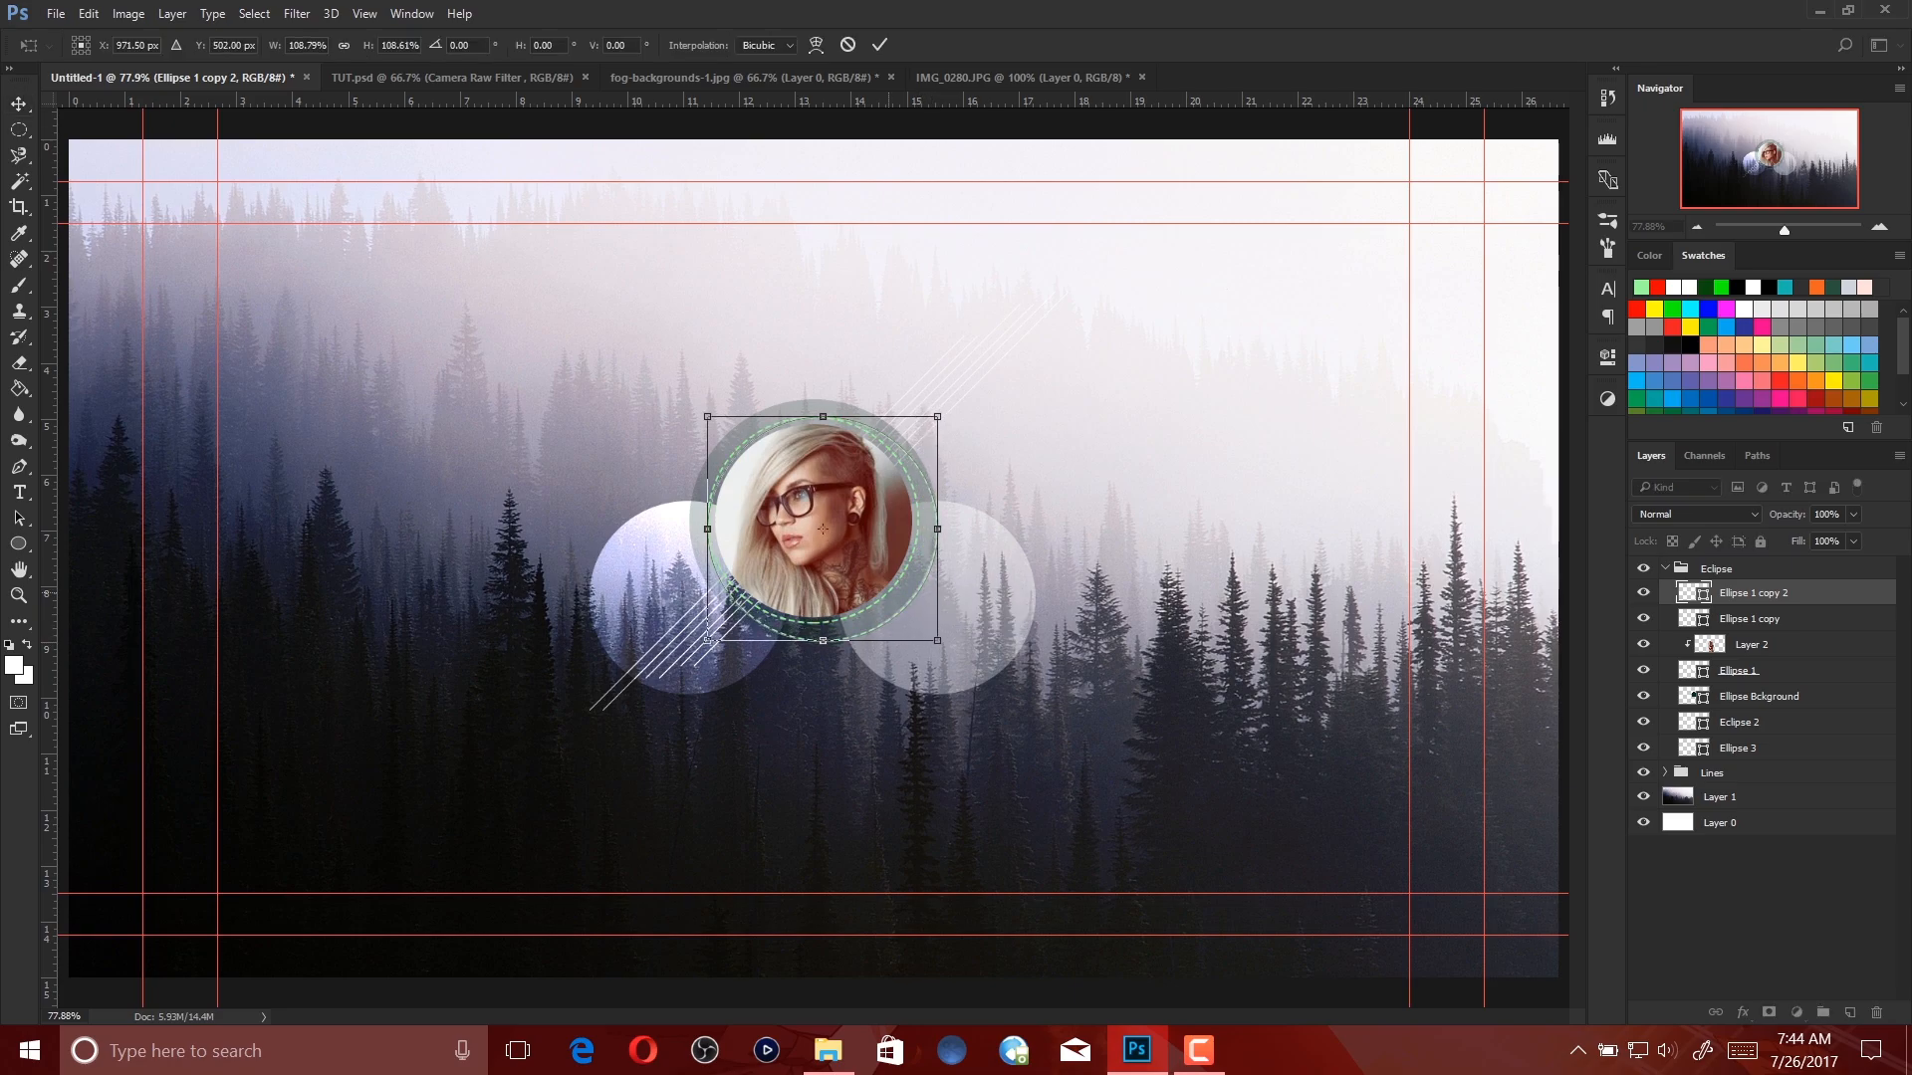
pyautogui.moveTo(880, 475); pyautogui.dragTo(871, 469)
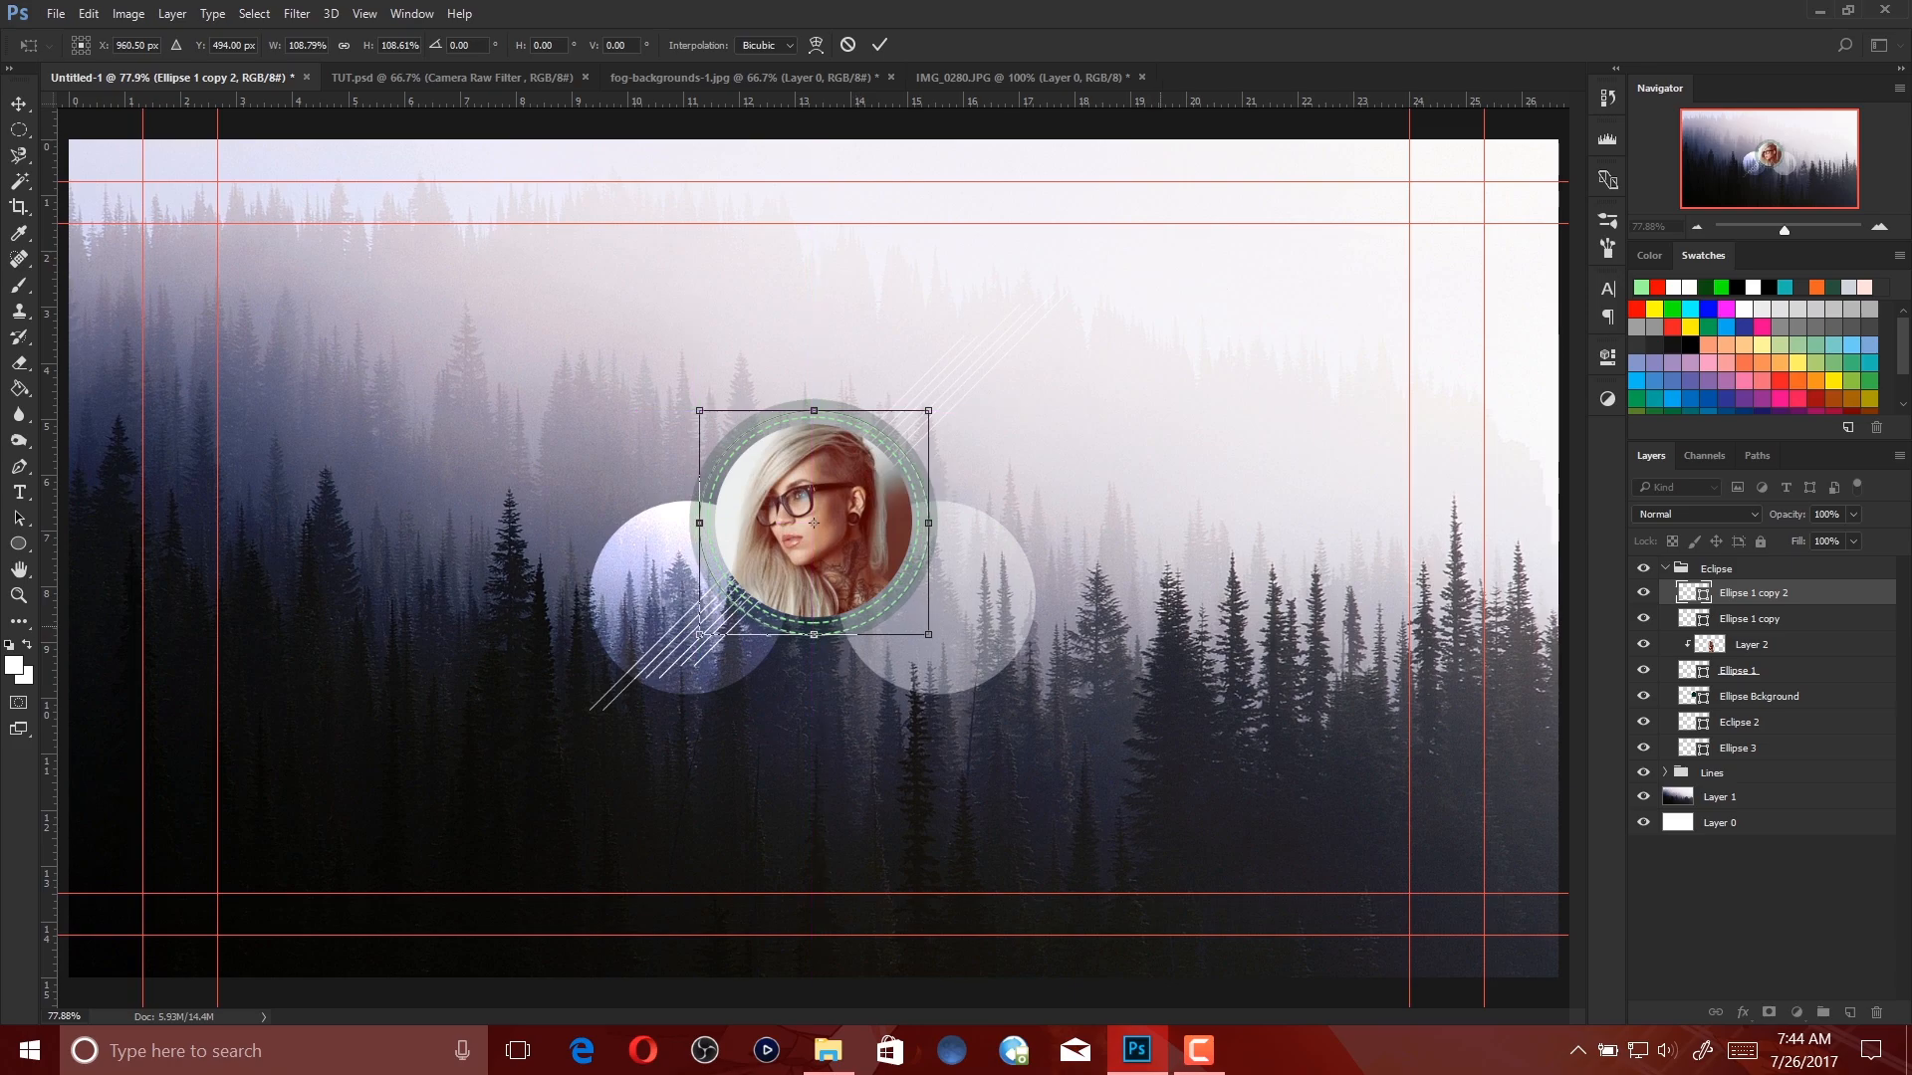
# Move the larger dashed ring up until it is evenly spaced around the smaller one, and apply the transformation.
pyautogui.hotkey('shift', 'Up')
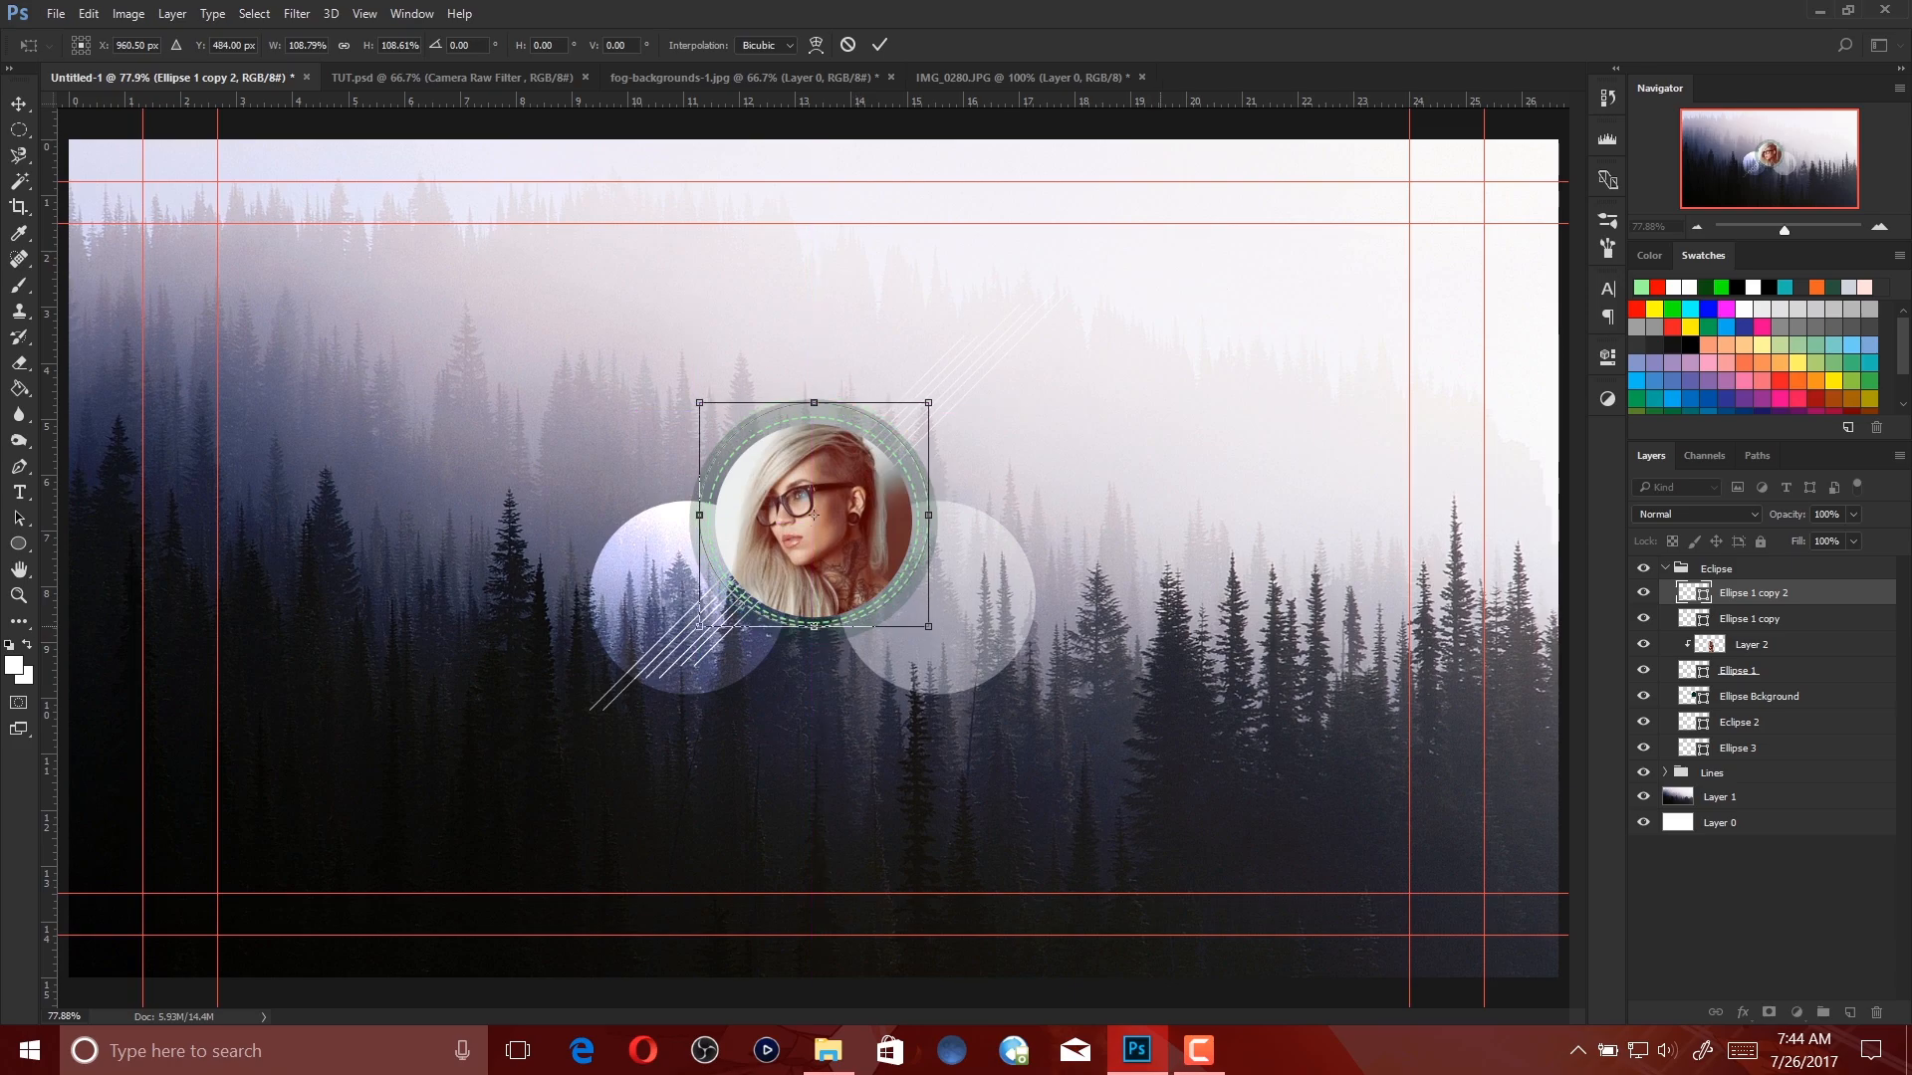
pyautogui.press('Down')
pyautogui.press('Down')
pyautogui.press('Down')
pyautogui.press('Down')
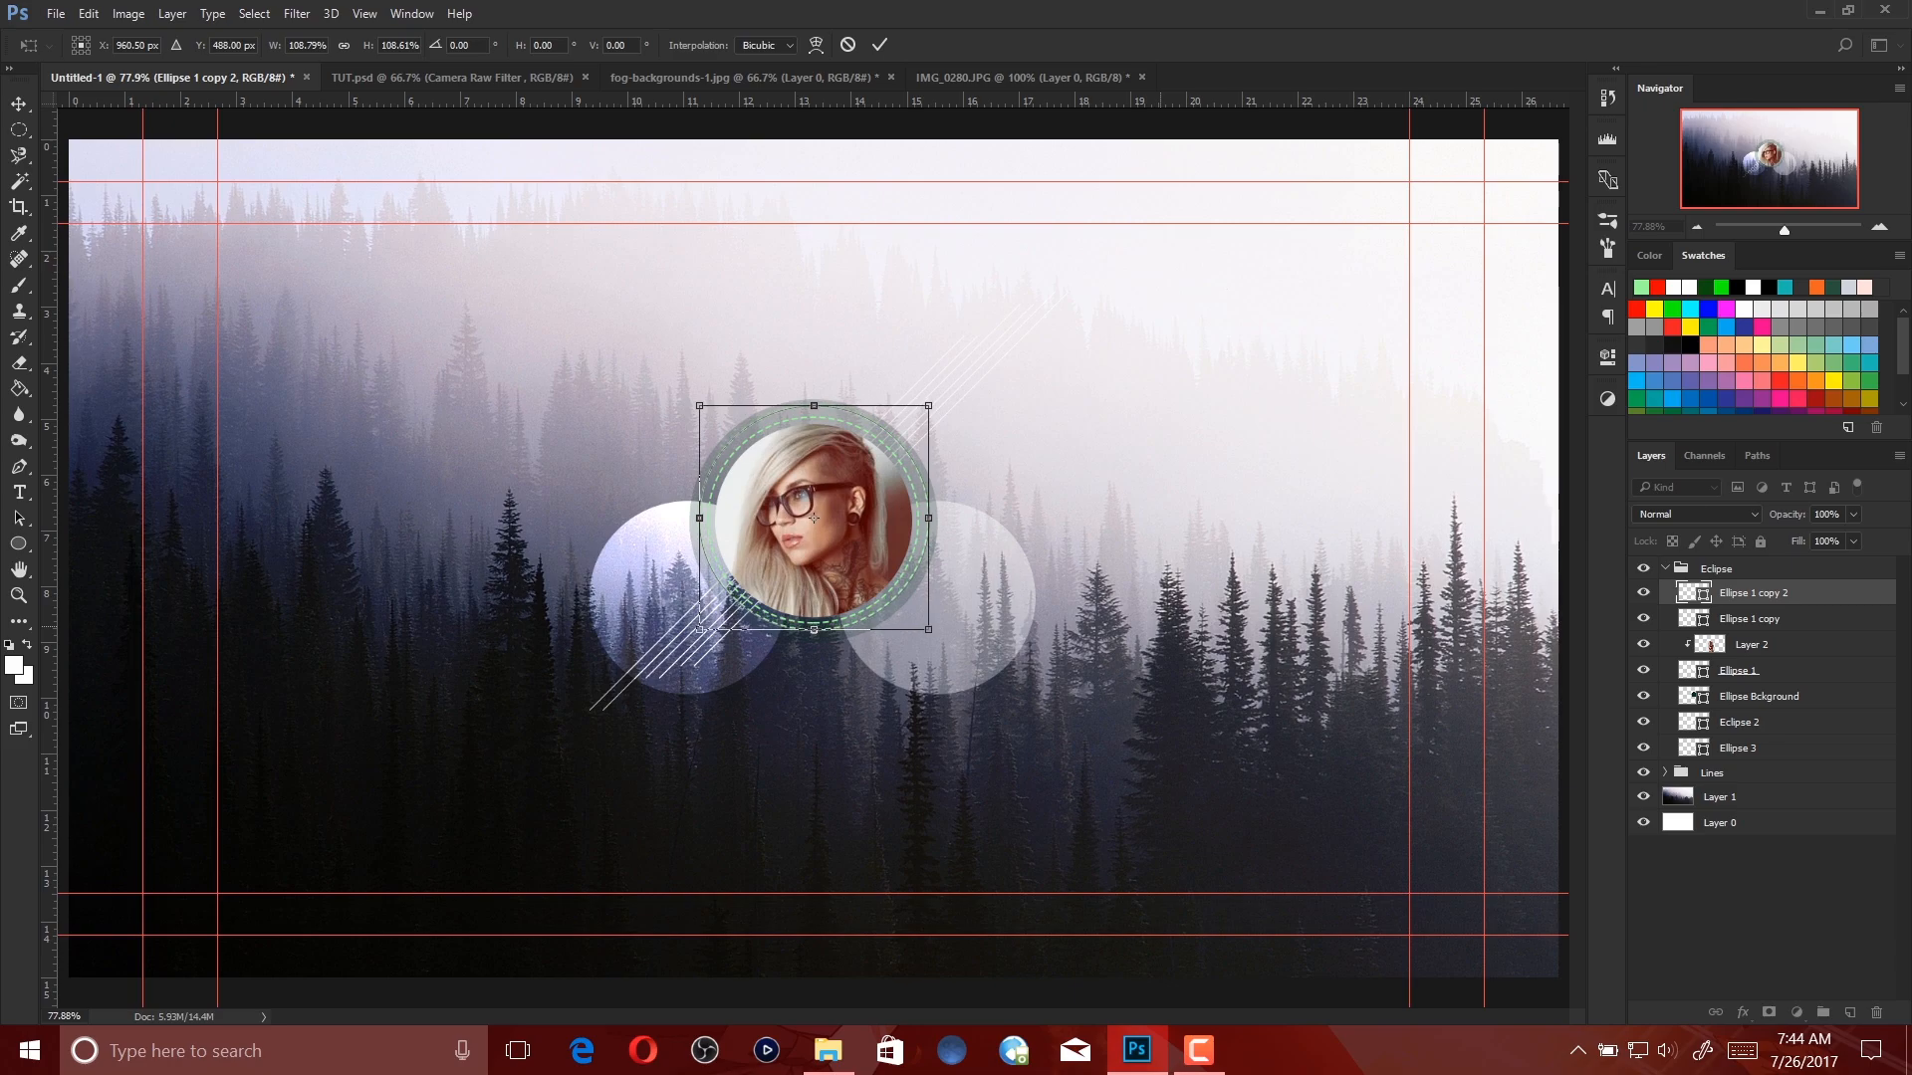
pyautogui.press('Down')
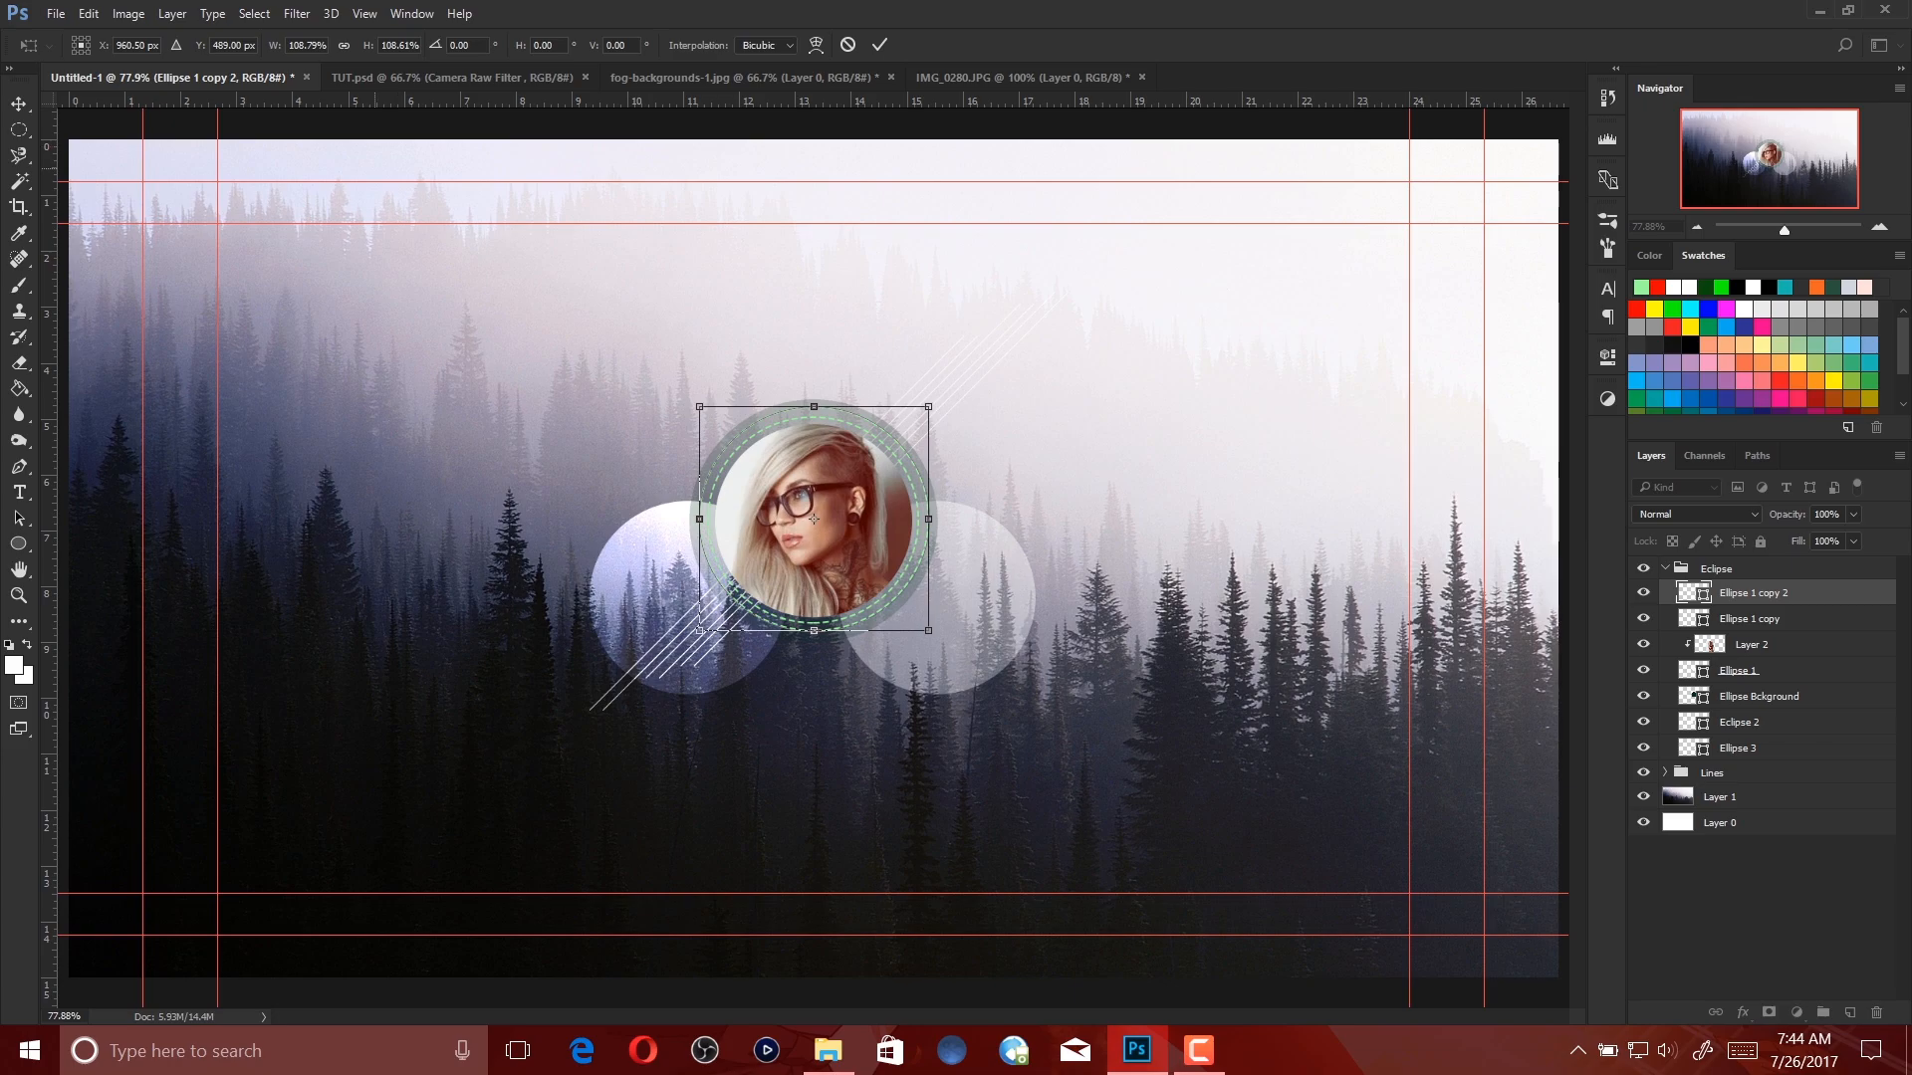
pyautogui.press('v')
pyautogui.click(882, 399)
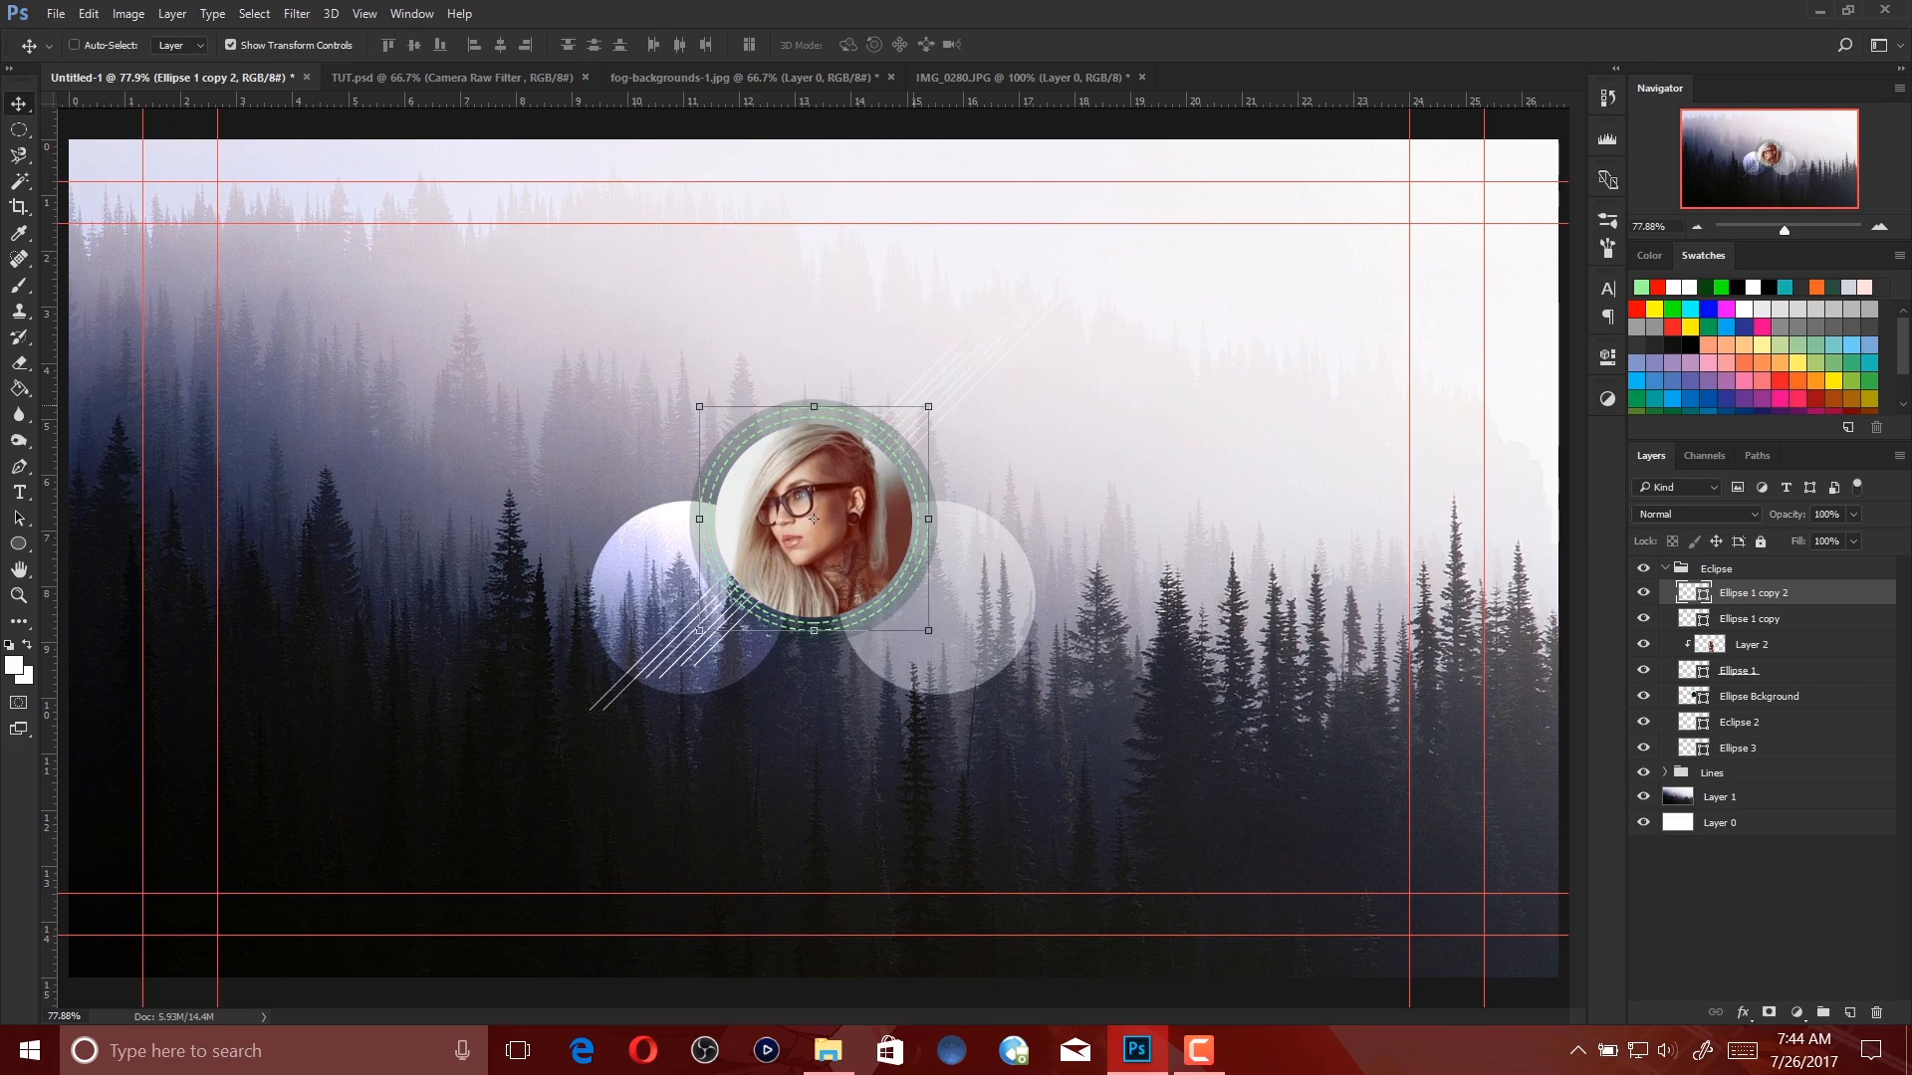
# Compare the two dashed rings with the reference design in TUT.psd and return to Untitled-1.
pyautogui.press('m')
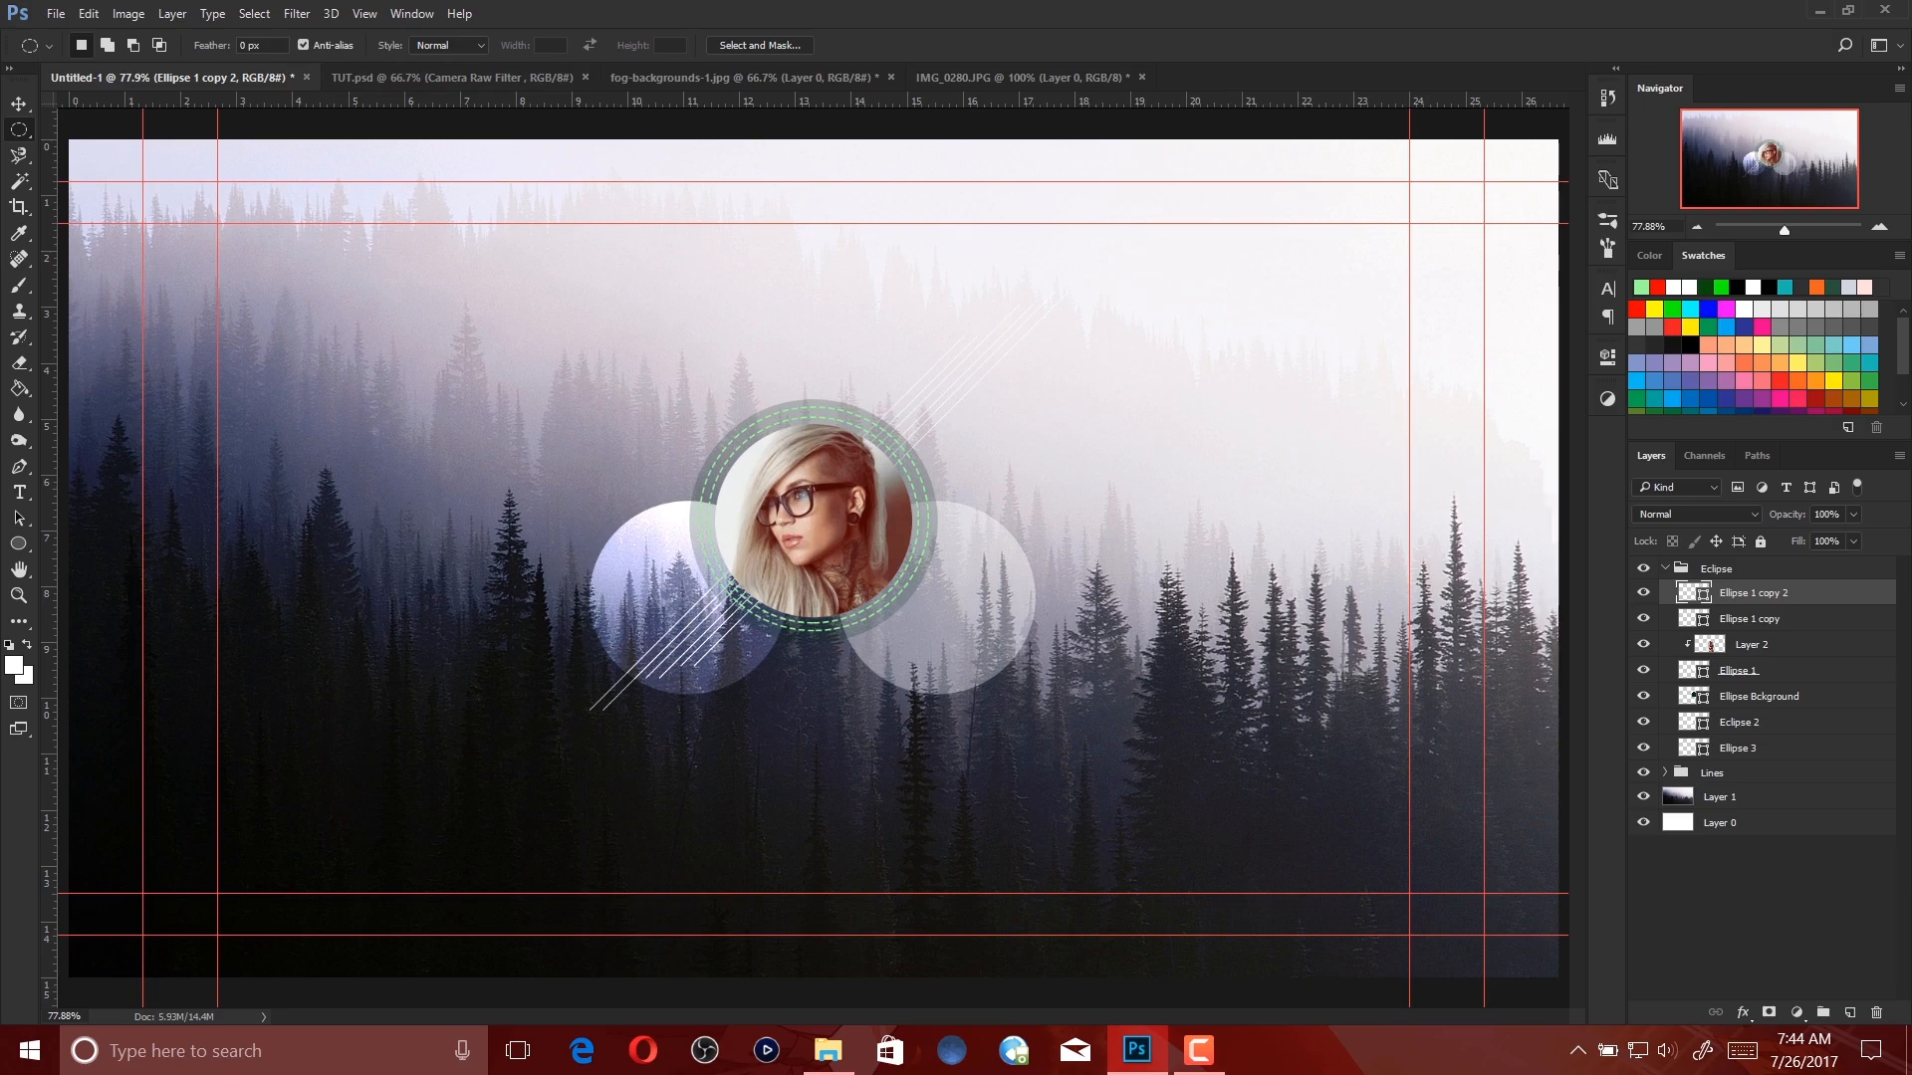
pyautogui.hotkey('ctrl', 'Tab')
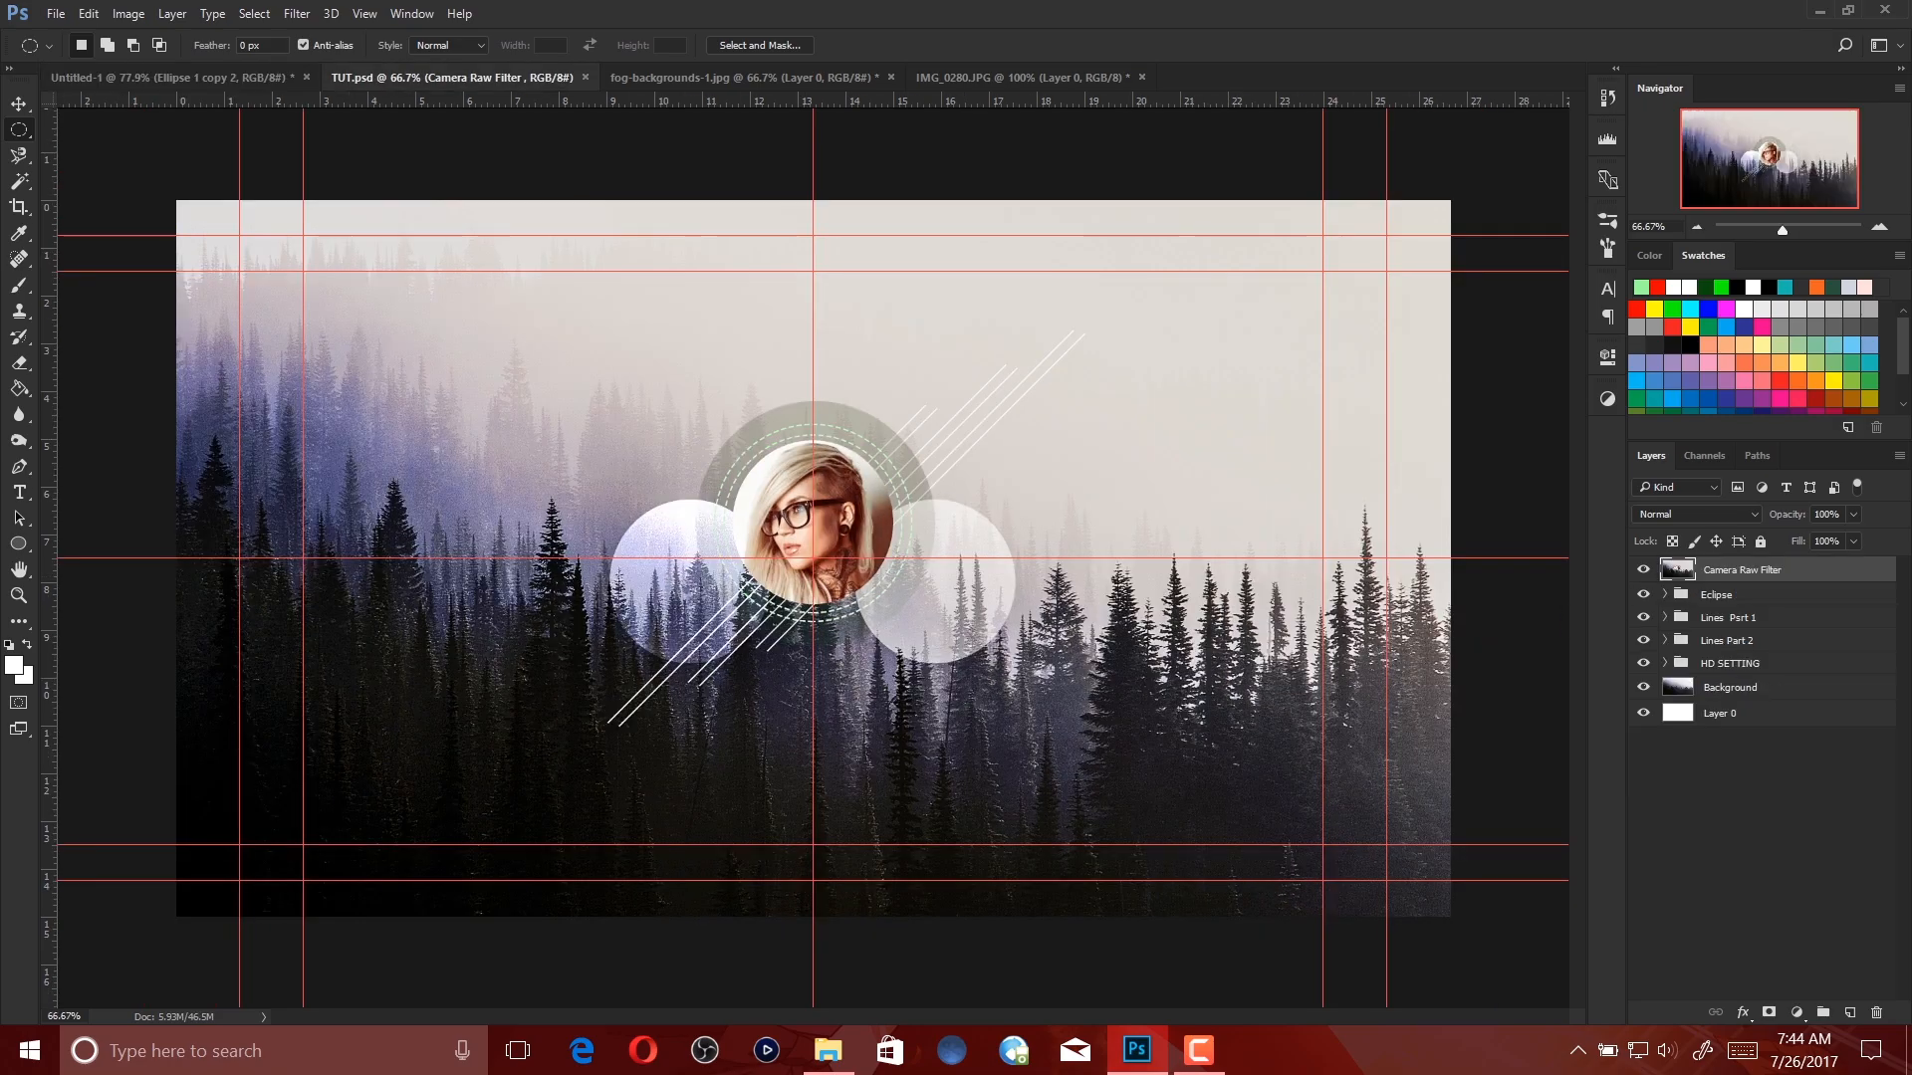
pyautogui.hotkey('ctrl', 'shift', 'Tab')
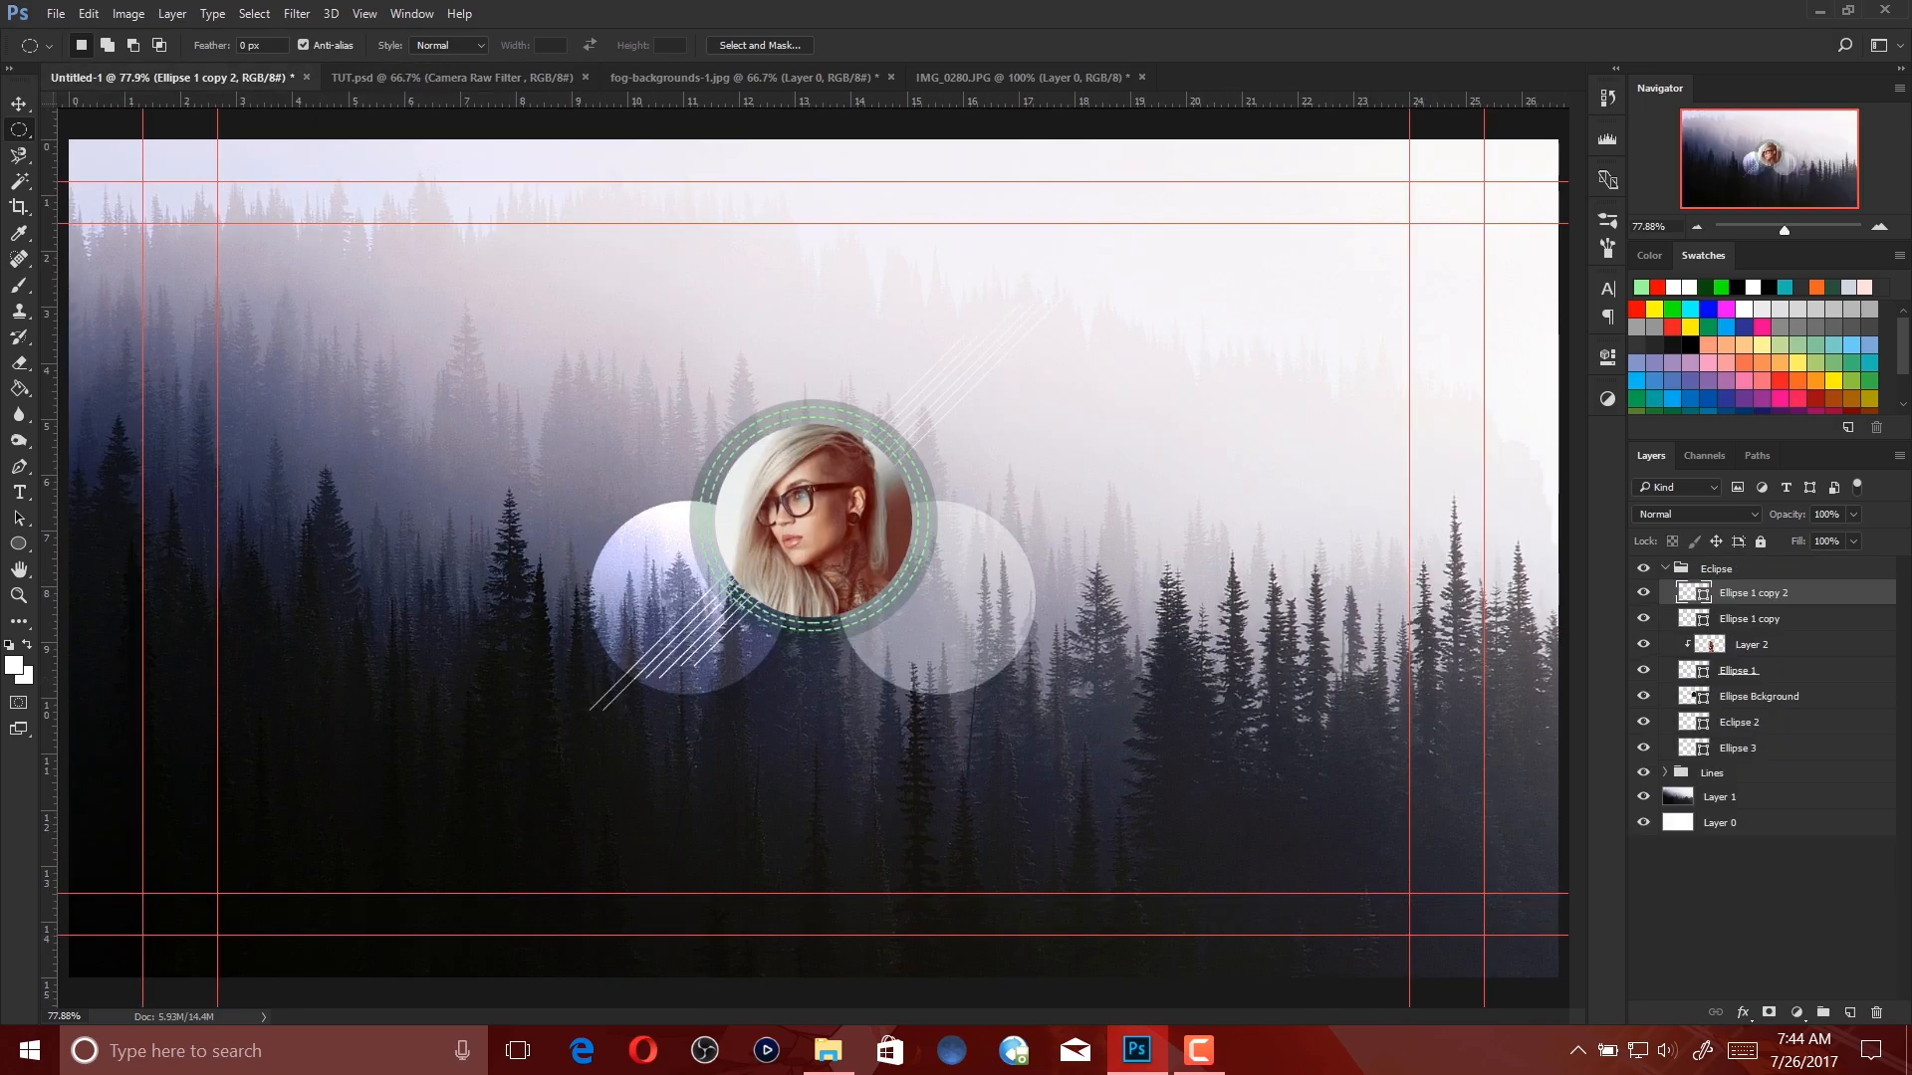
# Enlarge the Ellipse Bckground circle to about 106% and apply the transformation.
pyautogui.click(1777, 618)
pyautogui.click(1777, 696)
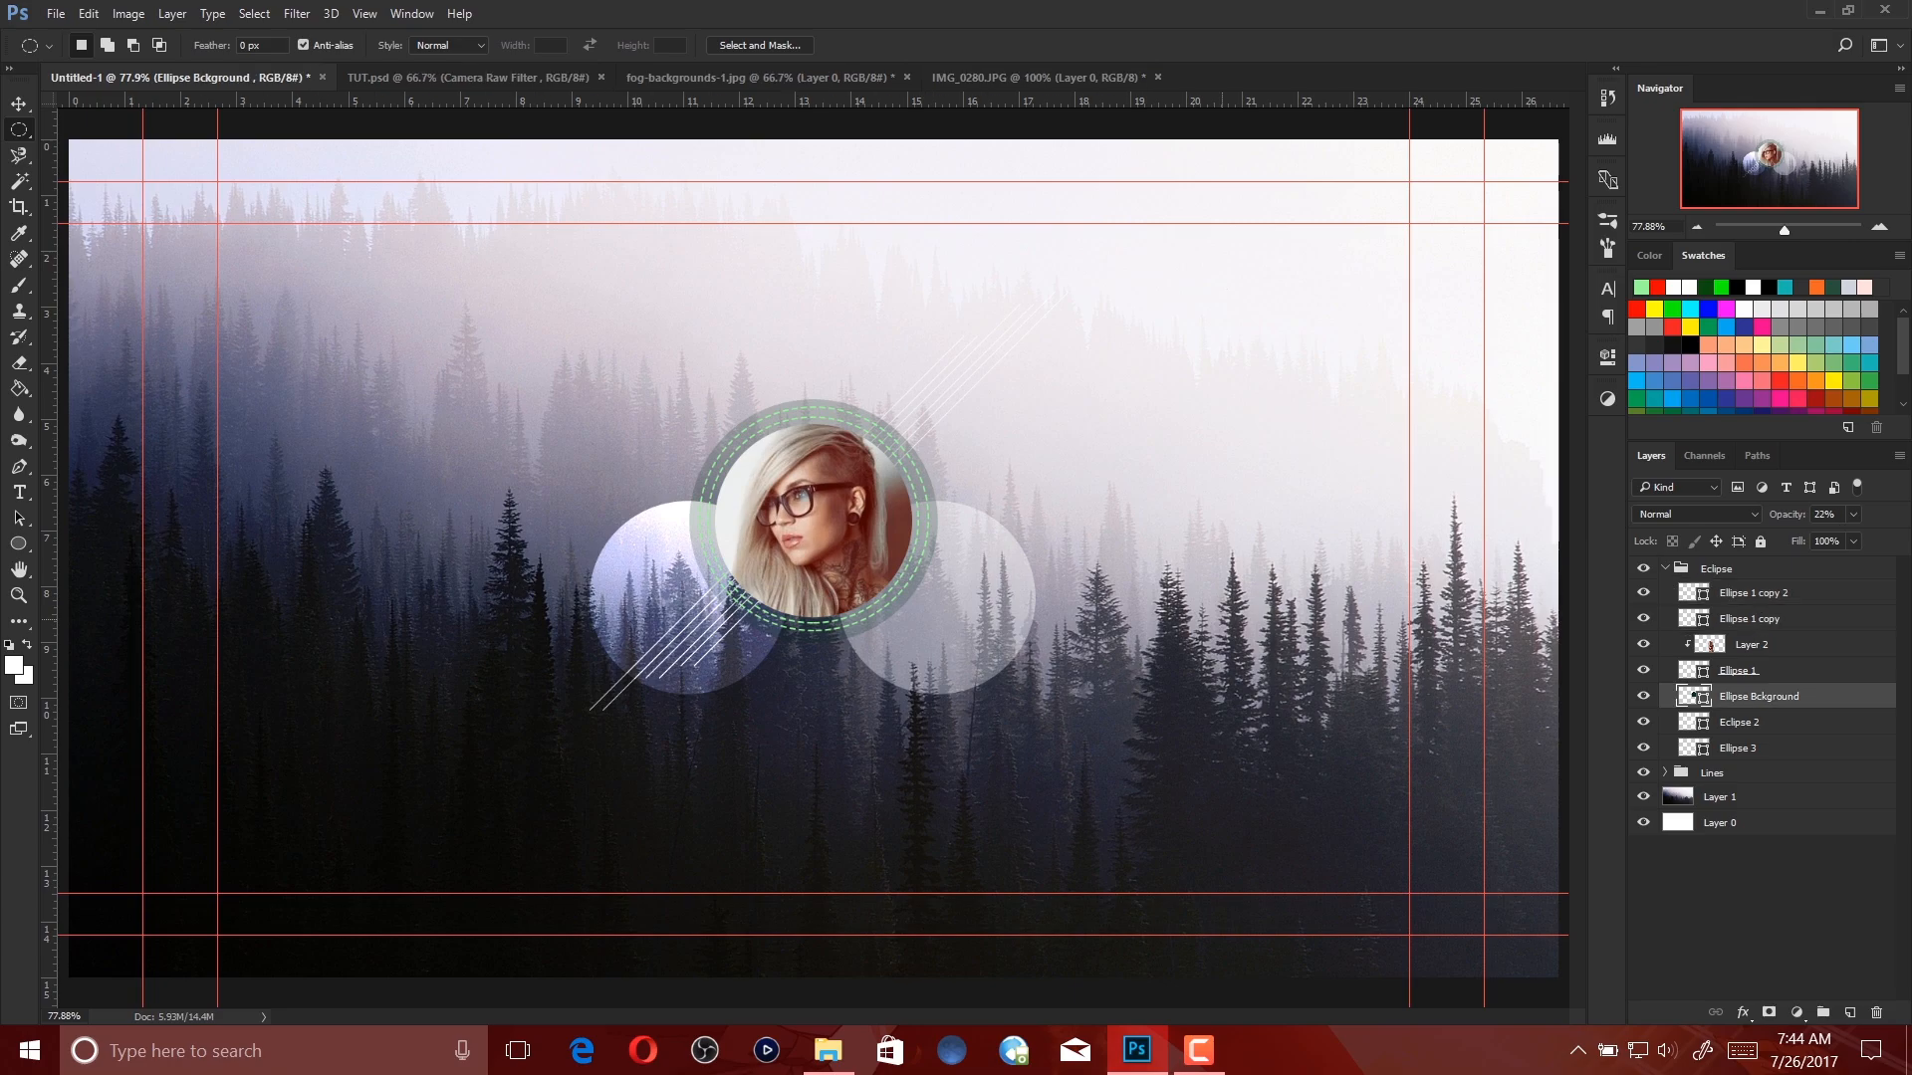
pyautogui.click(18, 103)
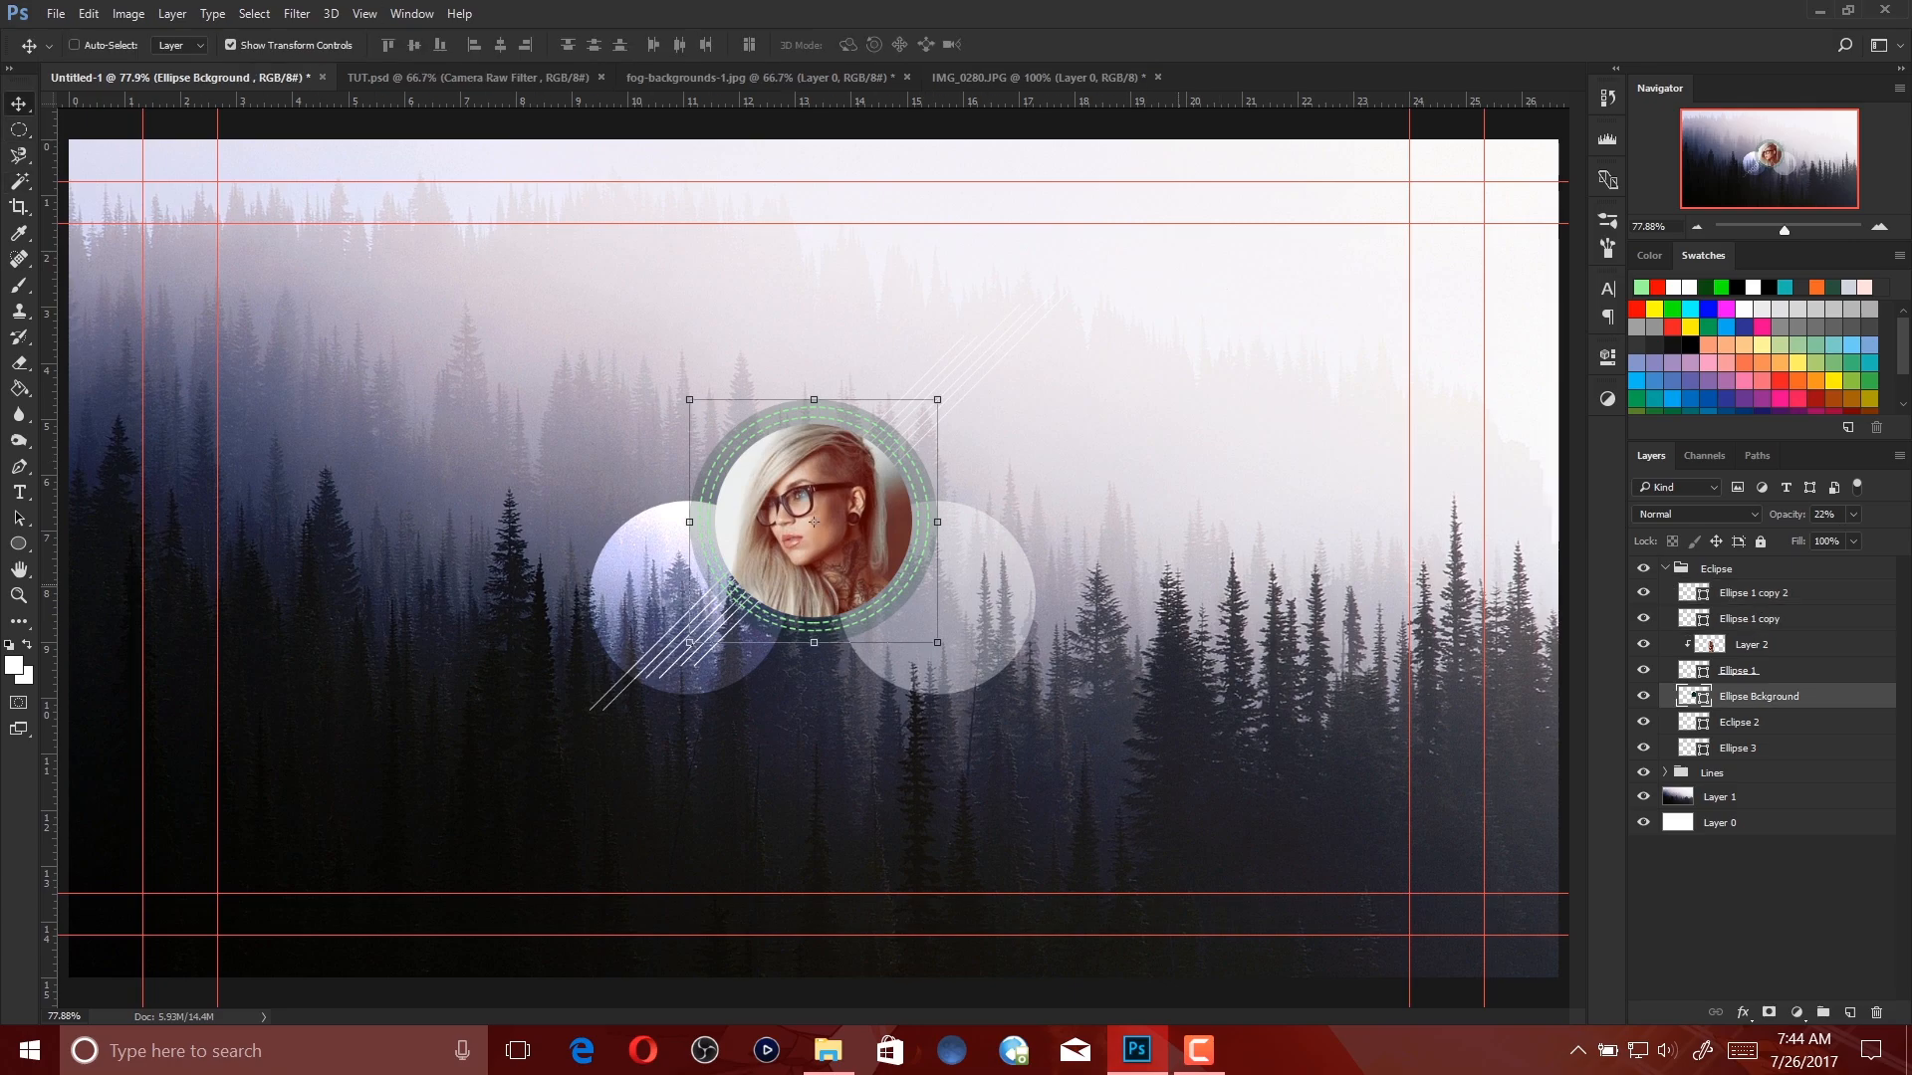
pyautogui.moveTo(937, 642); pyautogui.dragTo(951, 657)
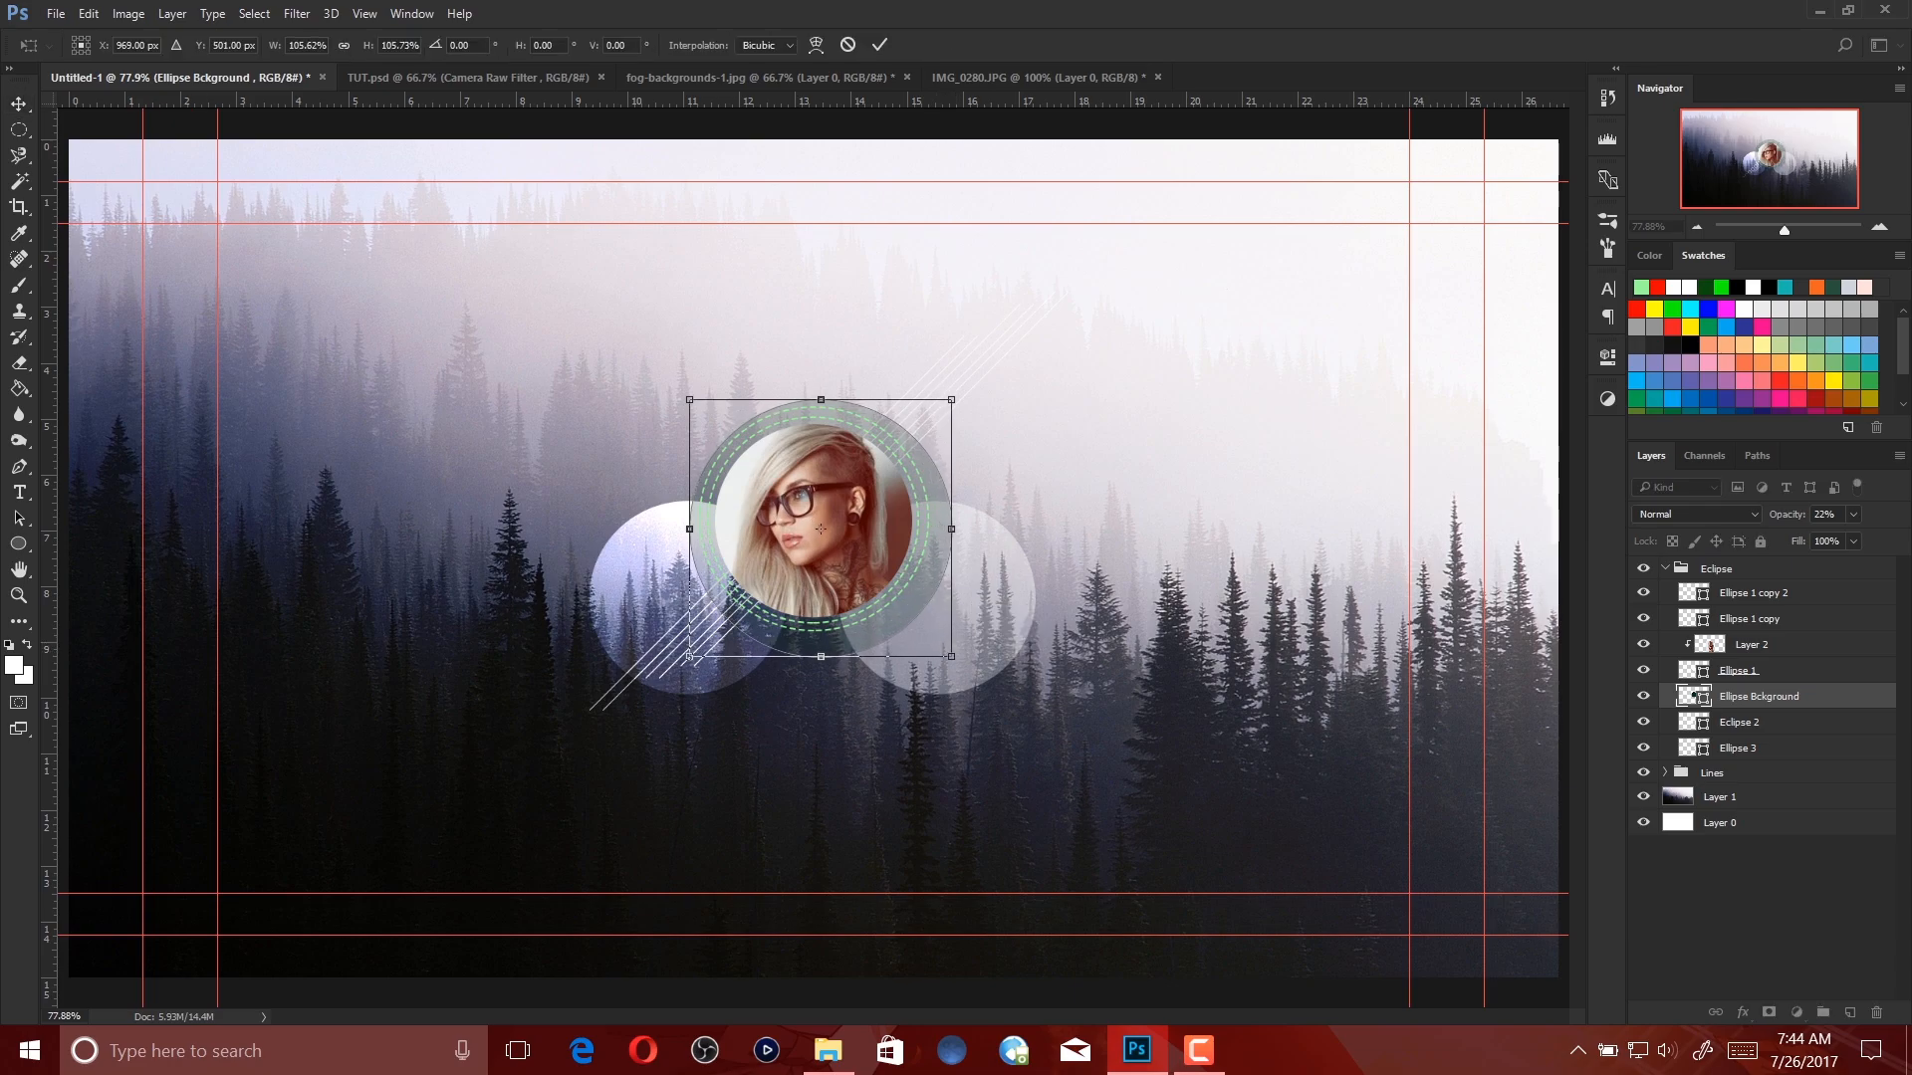
pyautogui.click(882, 398)
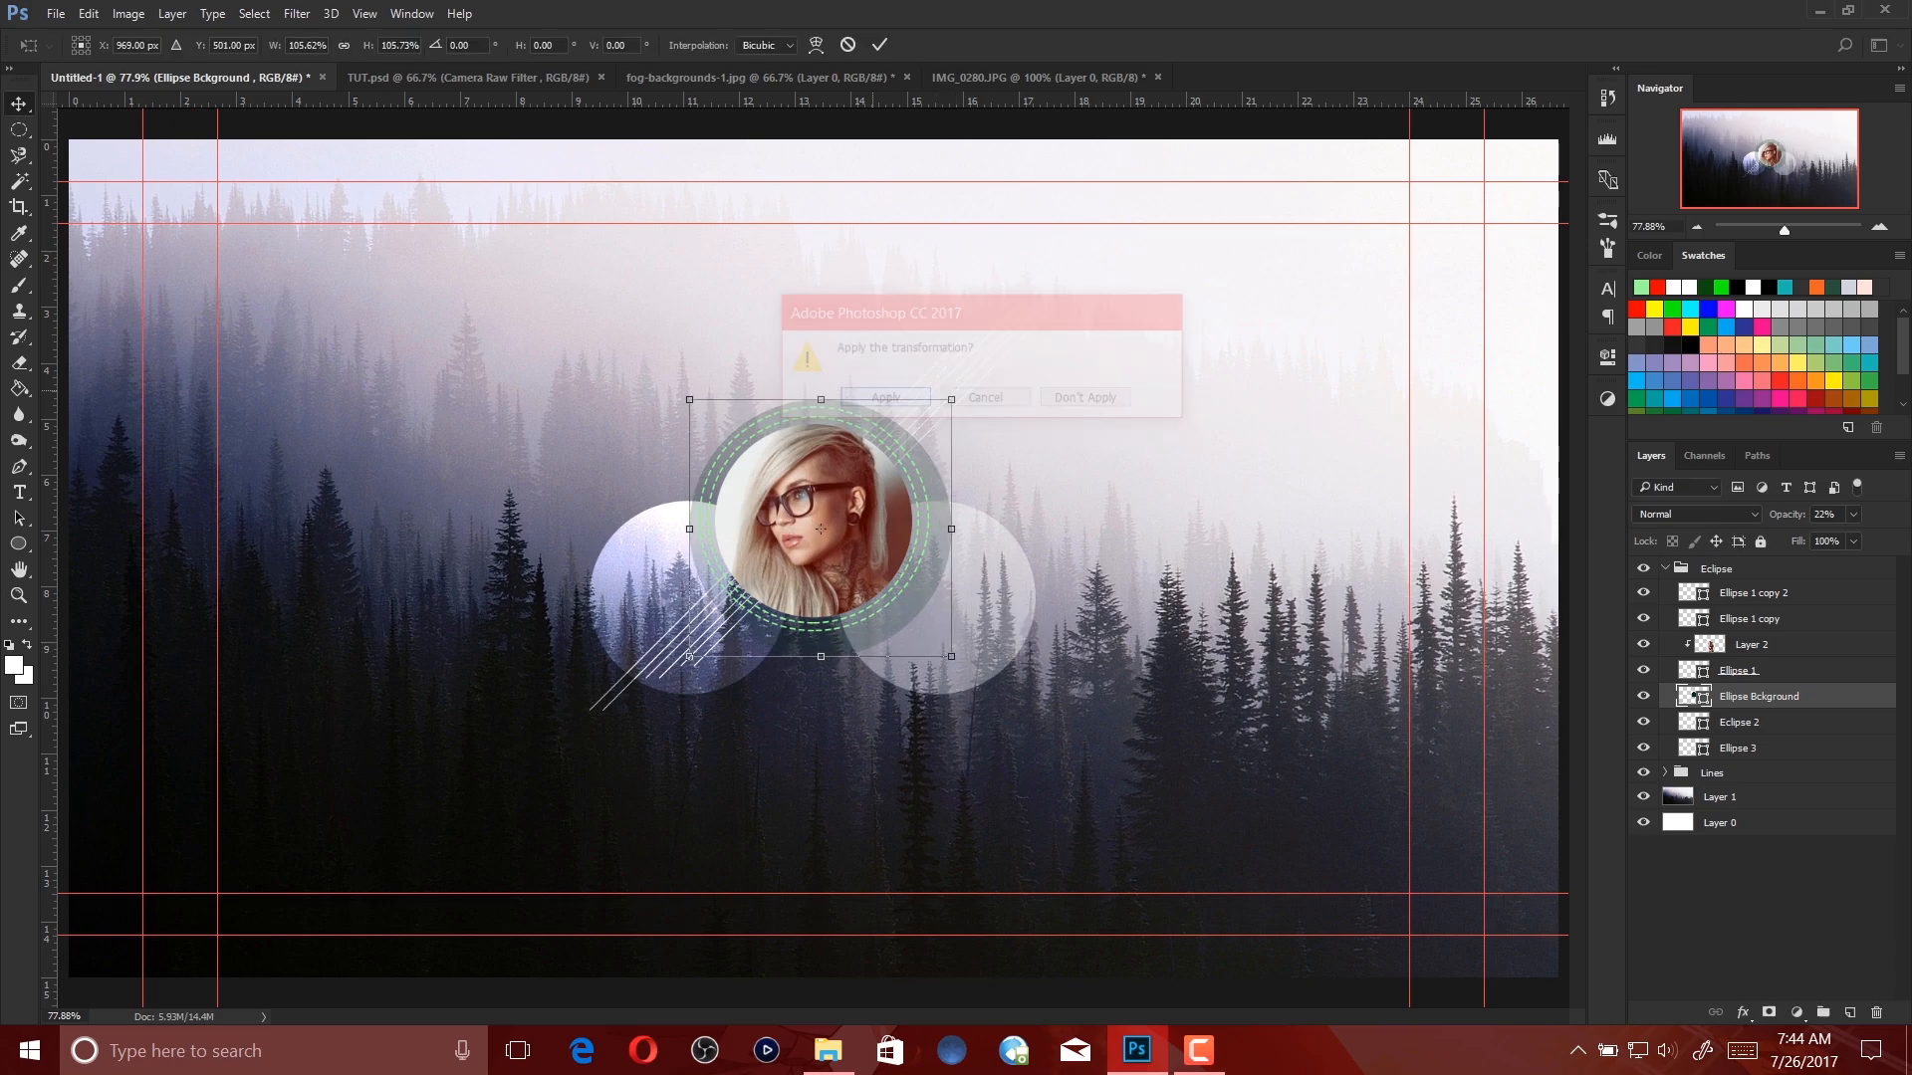
# Nudge the Ellipse Bckground circle up and left until it is centred behind the dashed rings.
pyautogui.press('Up')
pyautogui.press('Up')
pyautogui.press('Up')
pyautogui.press('Left')
pyautogui.press('Left')
pyautogui.press('Left')
pyautogui.press('Left')
pyautogui.press('Left')
pyautogui.press('Up')
pyautogui.press('Up')
pyautogui.press('Up')
pyautogui.press('Right')
pyautogui.press('Right')
pyautogui.press('Up')
pyautogui.press('Up')
pyautogui.press('Up')
pyautogui.press('Up')
pyautogui.press('Left')
pyautogui.press('Left')
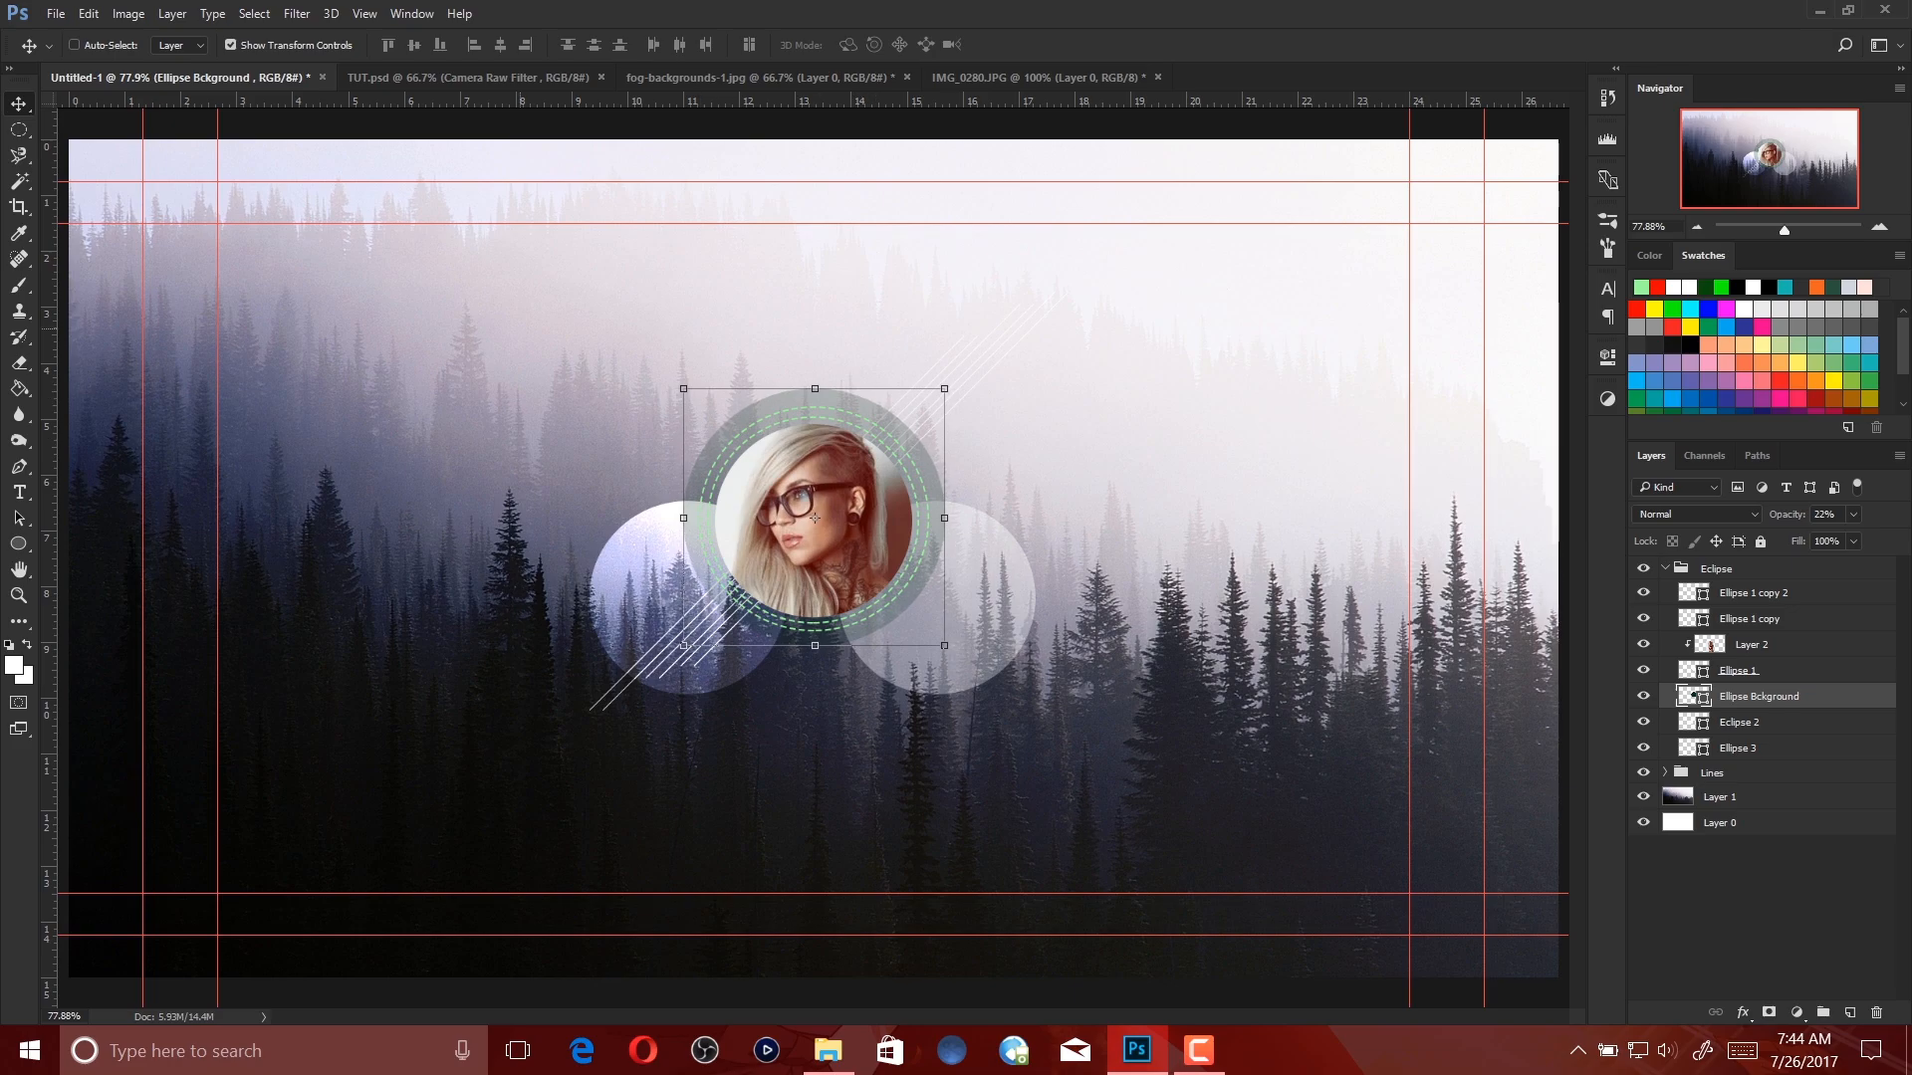
# Compare the enlarged background circle with TUT.psd and return to Untitled-1.
pyautogui.press('m')
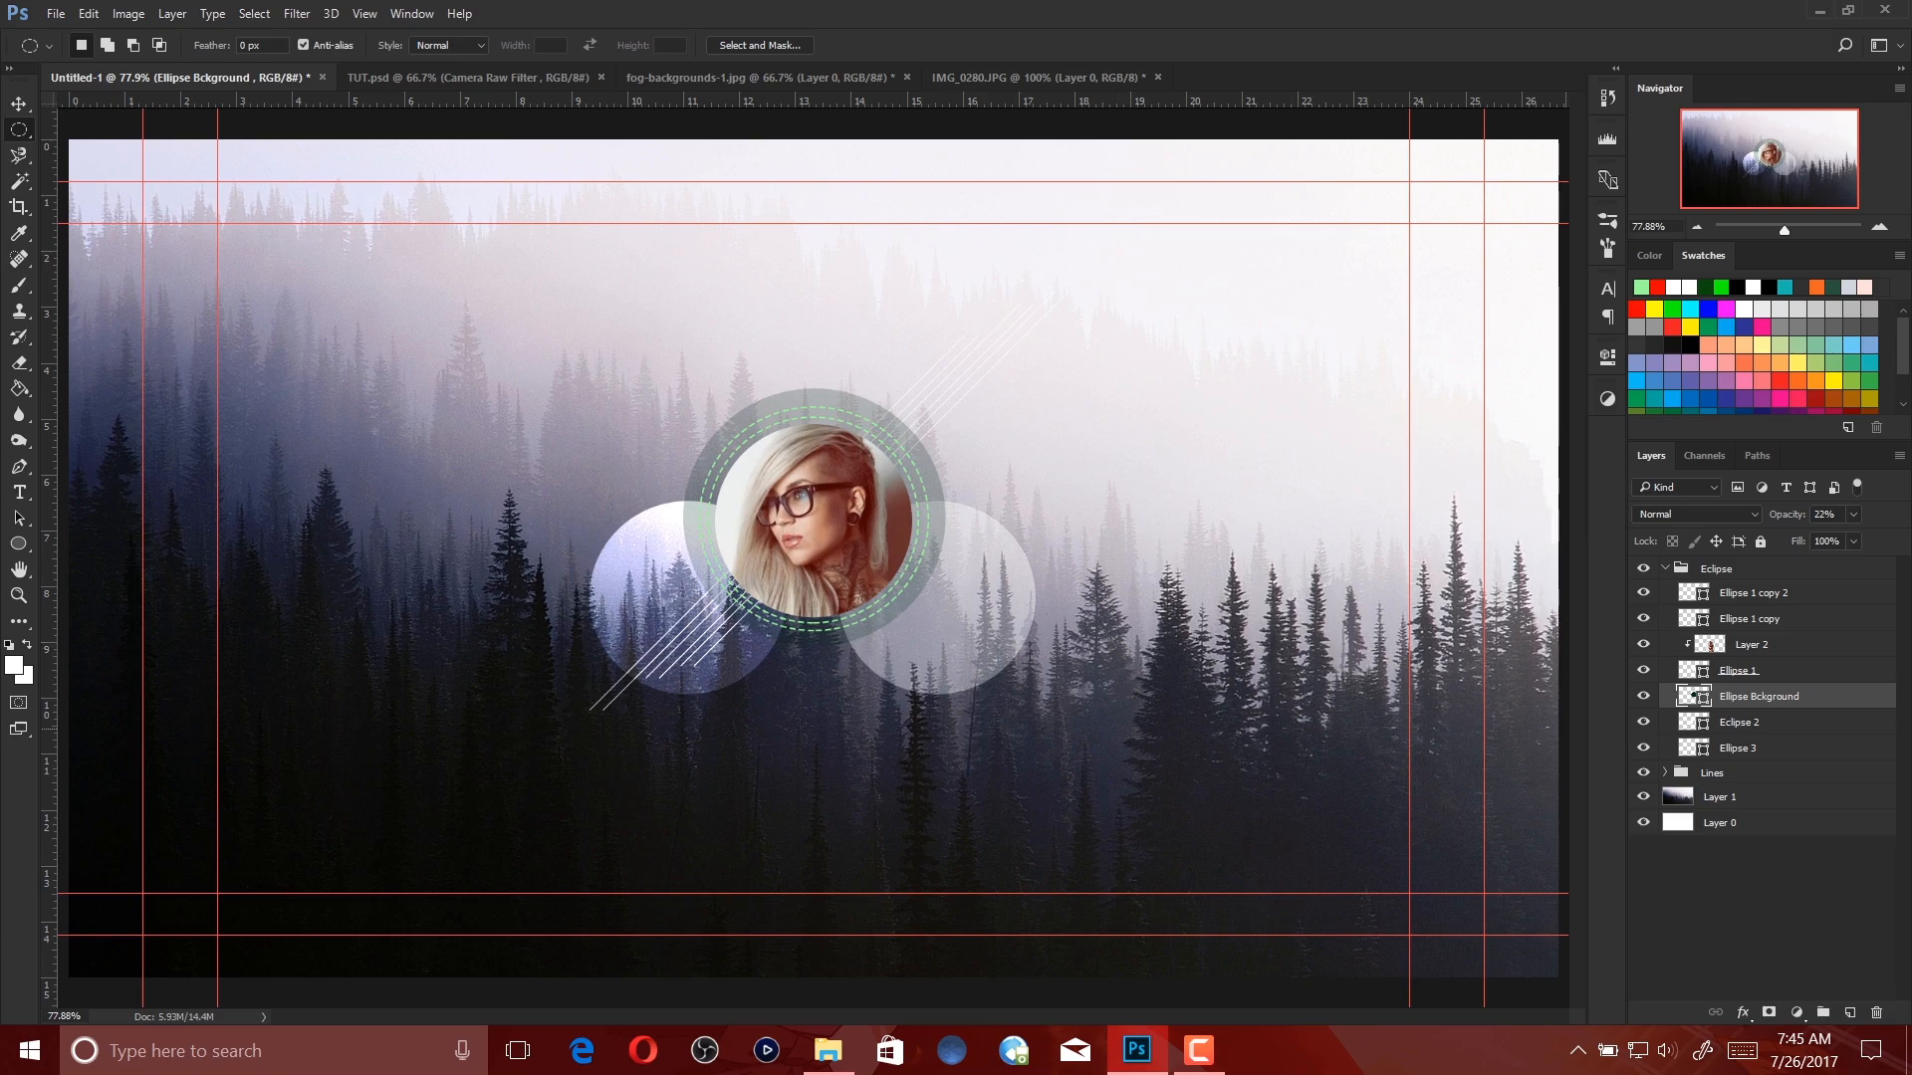
pyautogui.hotkey('ctrl', 'Tab')
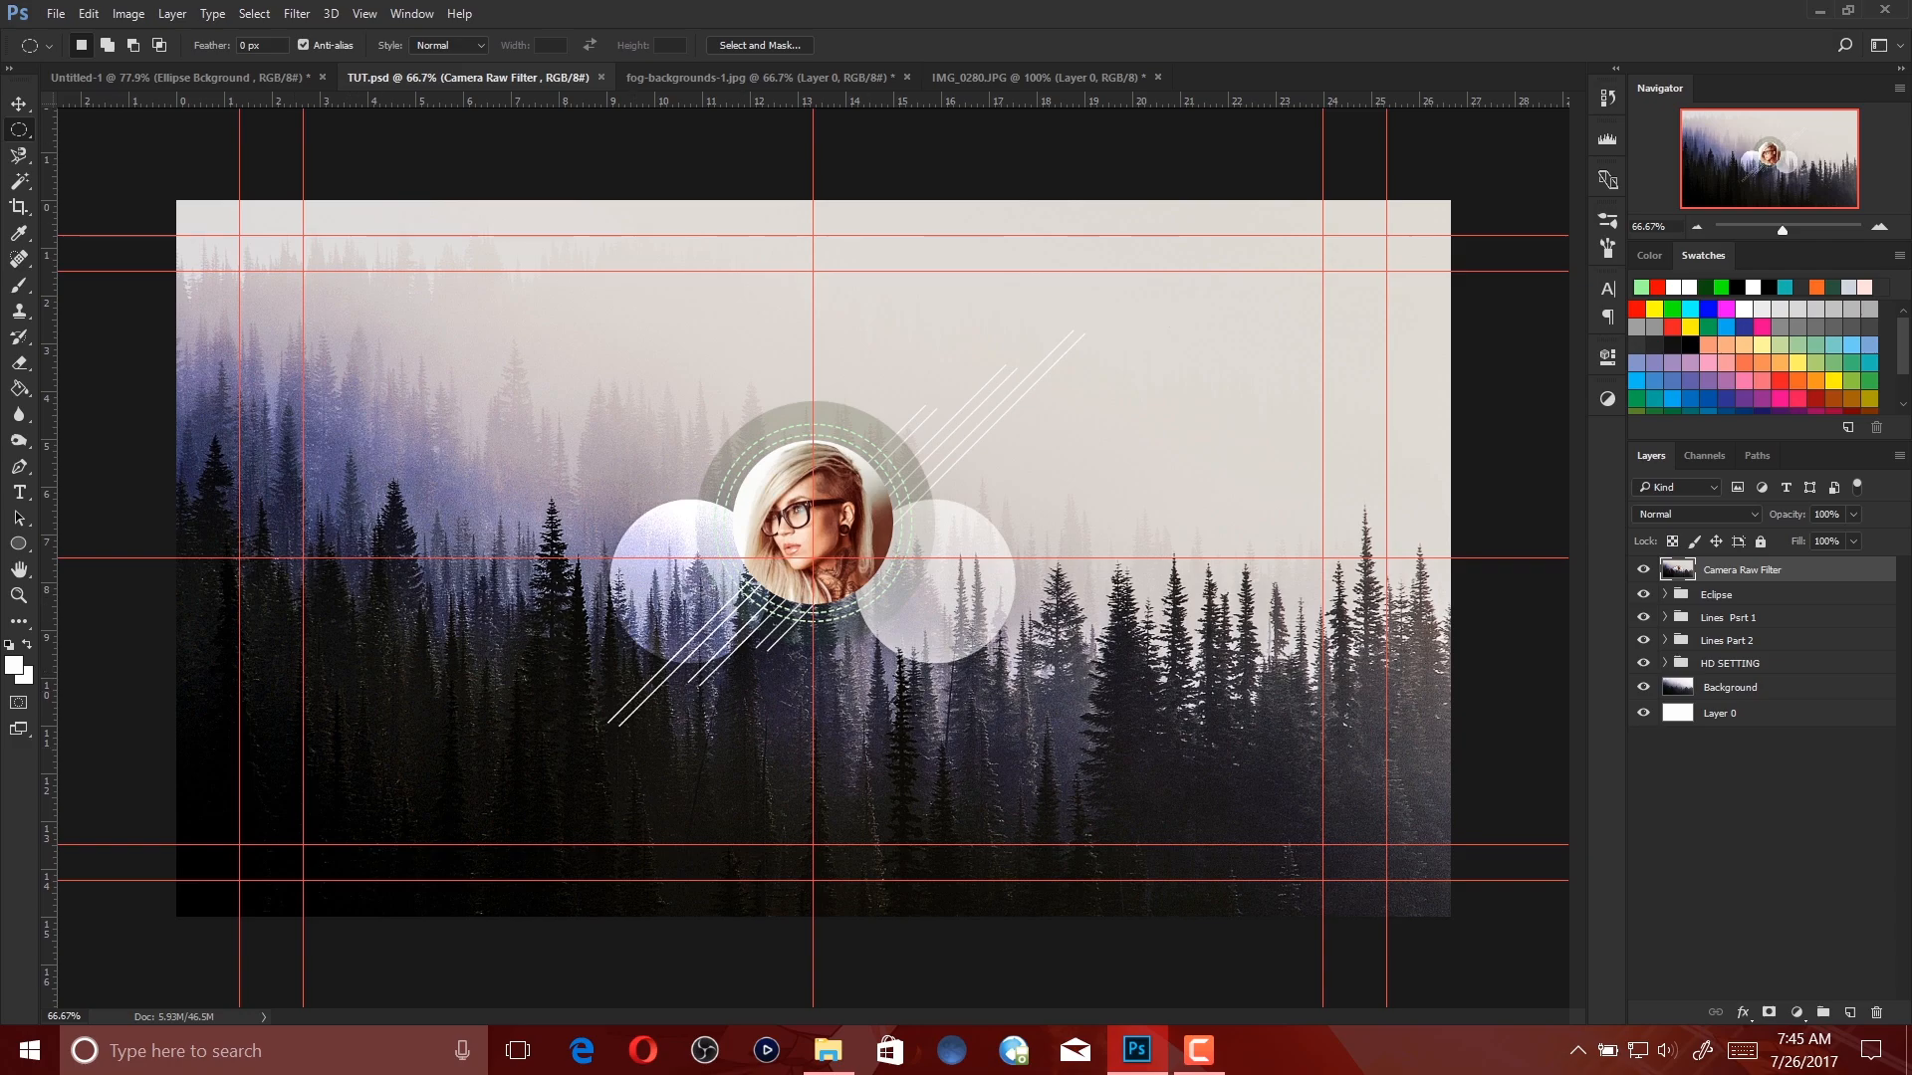
pyautogui.hotkey('ctrl', 'shift', 'Tab')
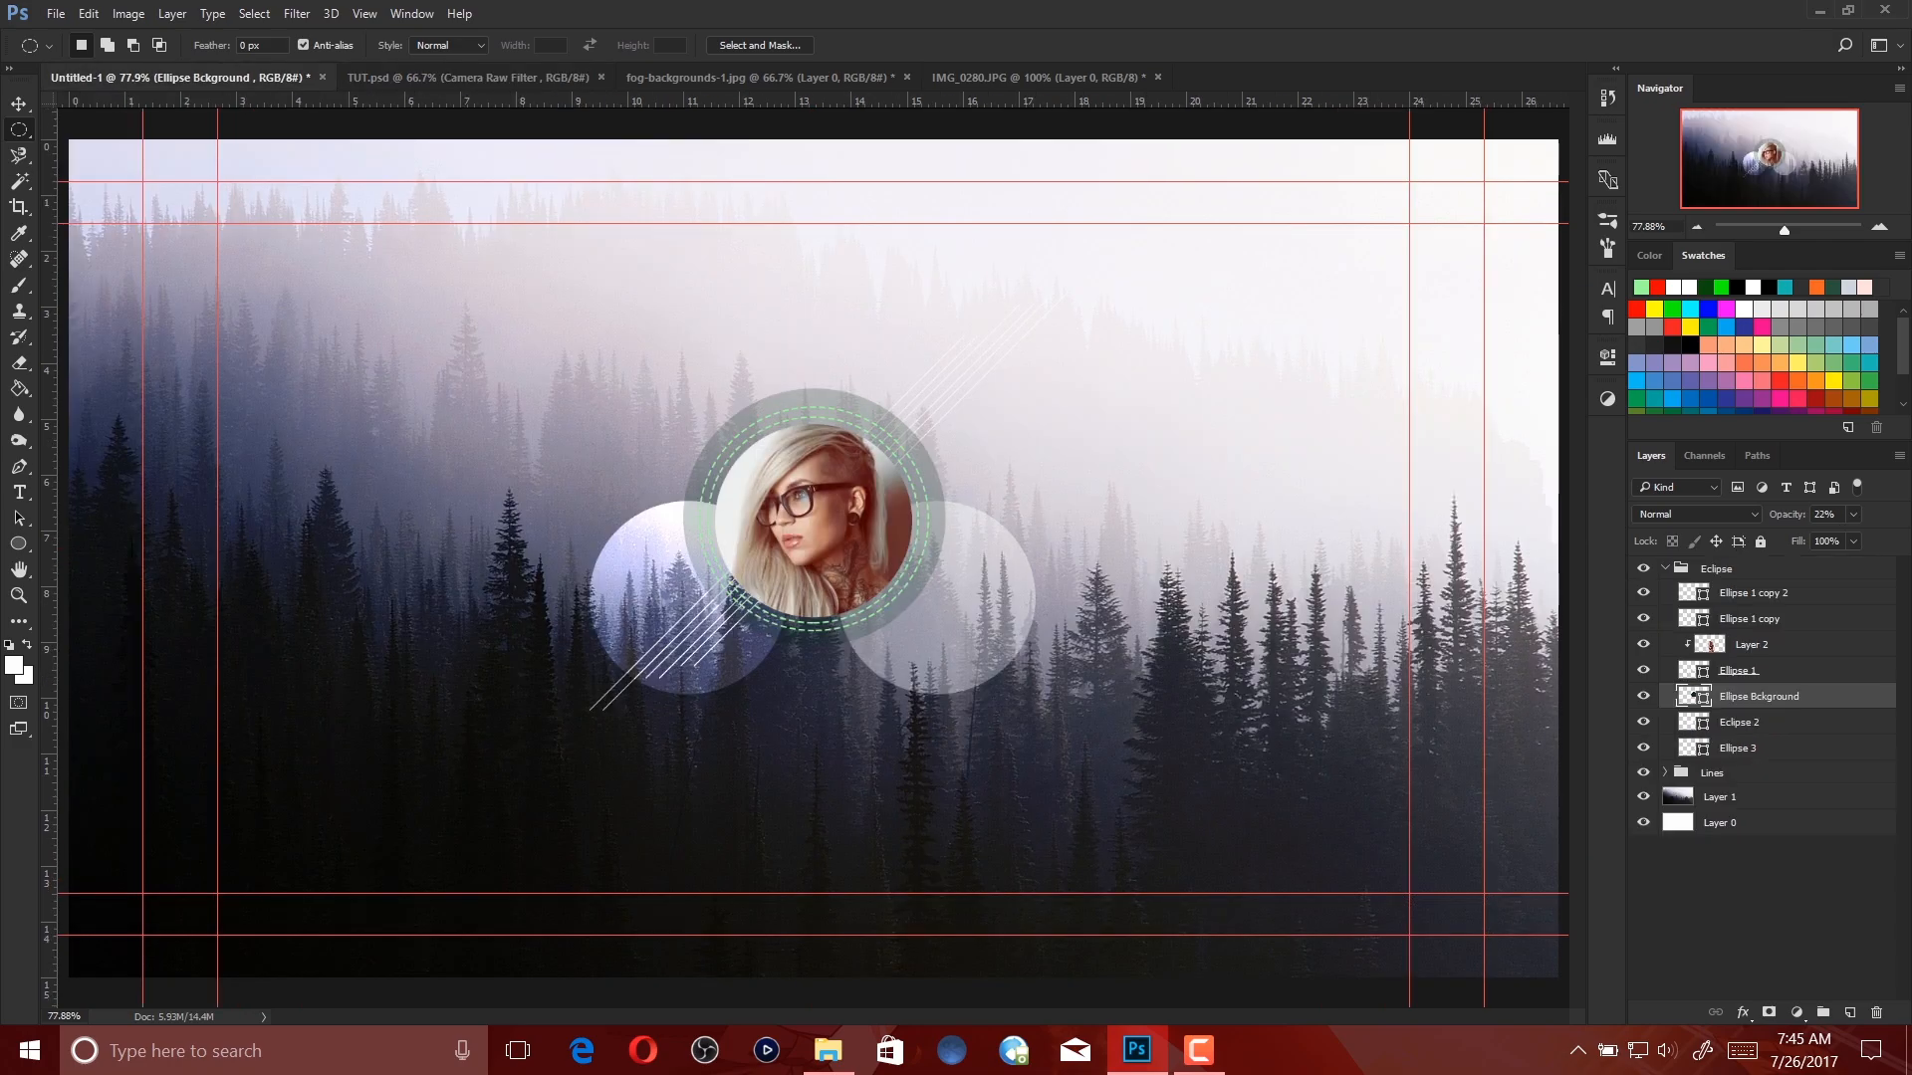
# Rename the forest image layer, Layer 1, as Background.
pyautogui.click(1753, 796)
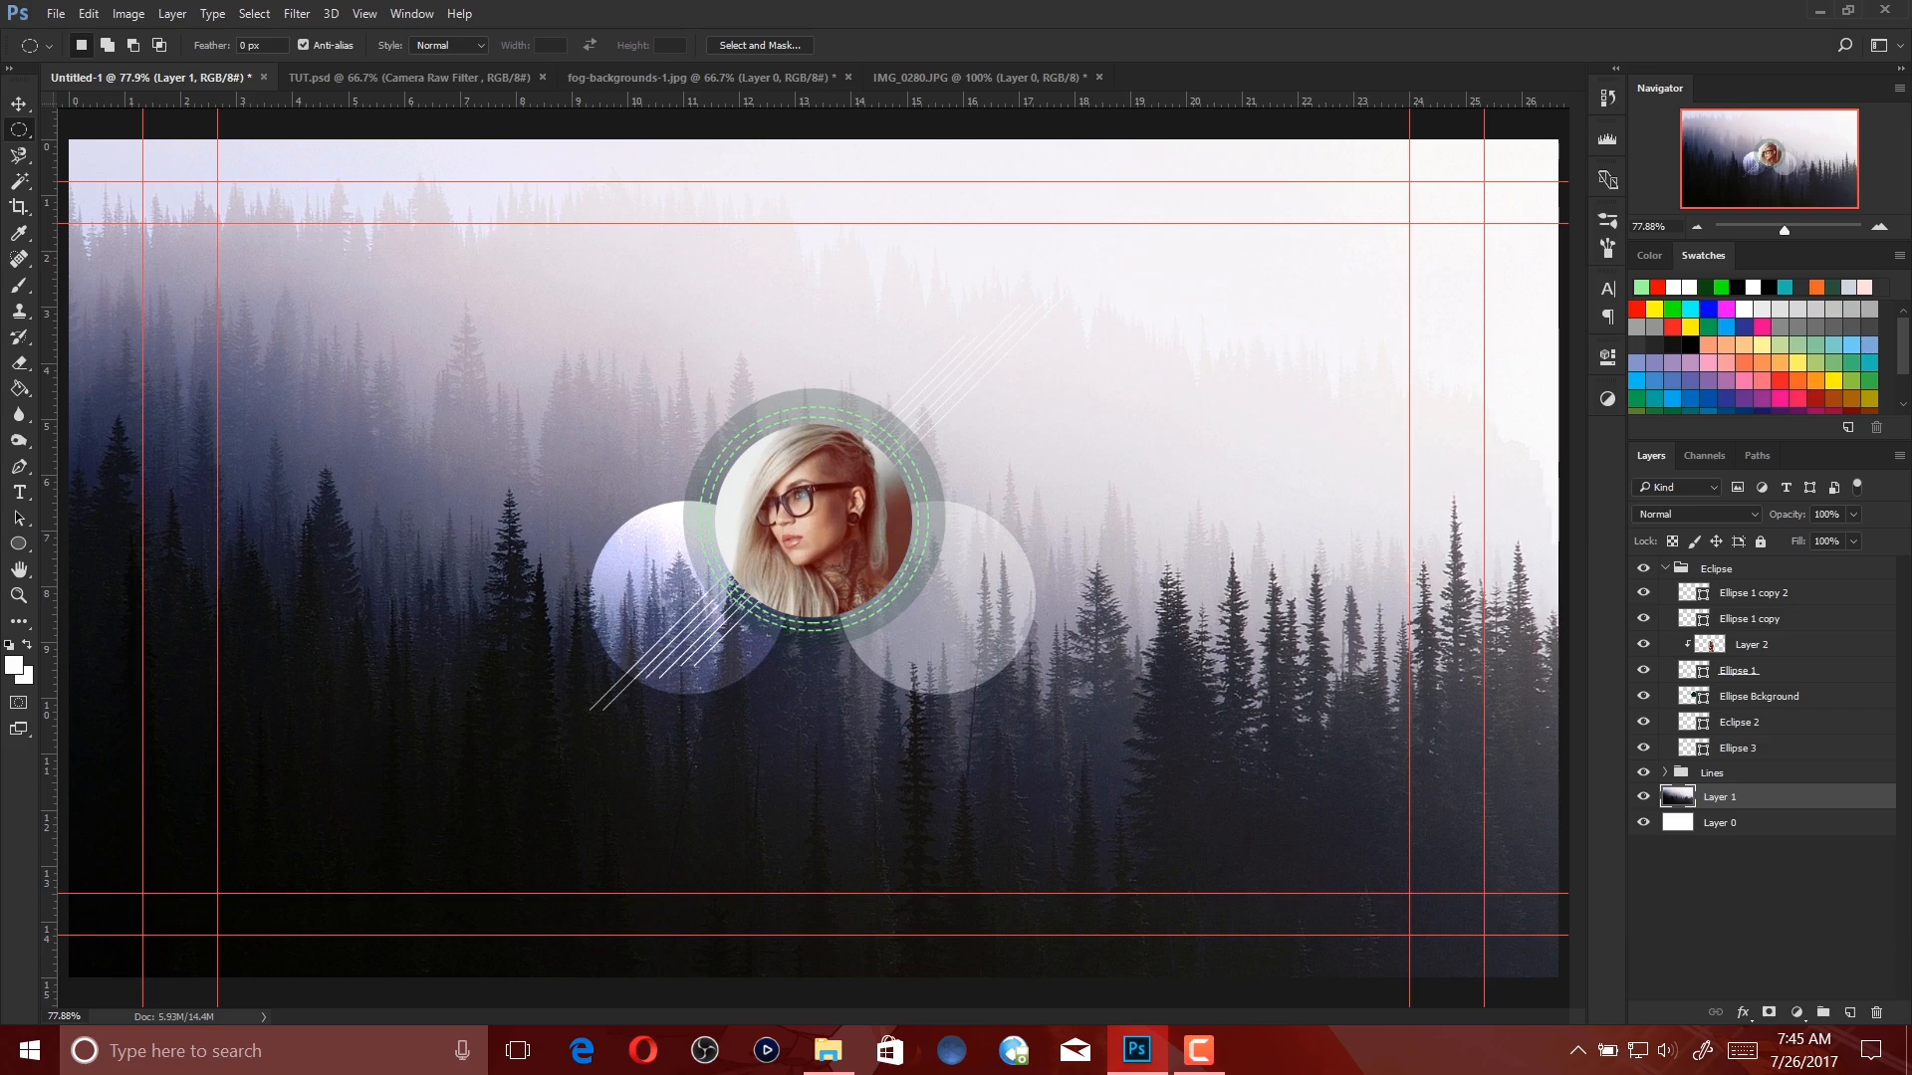
pyautogui.doubleClick(1720, 797)
pyautogui.write('BACKG')
pyautogui.press('BackSpace')
pyautogui.press('BackSpace')
pyautogui.press('BackSpace')
pyautogui.write('ckground')
pyautogui.press('Return')
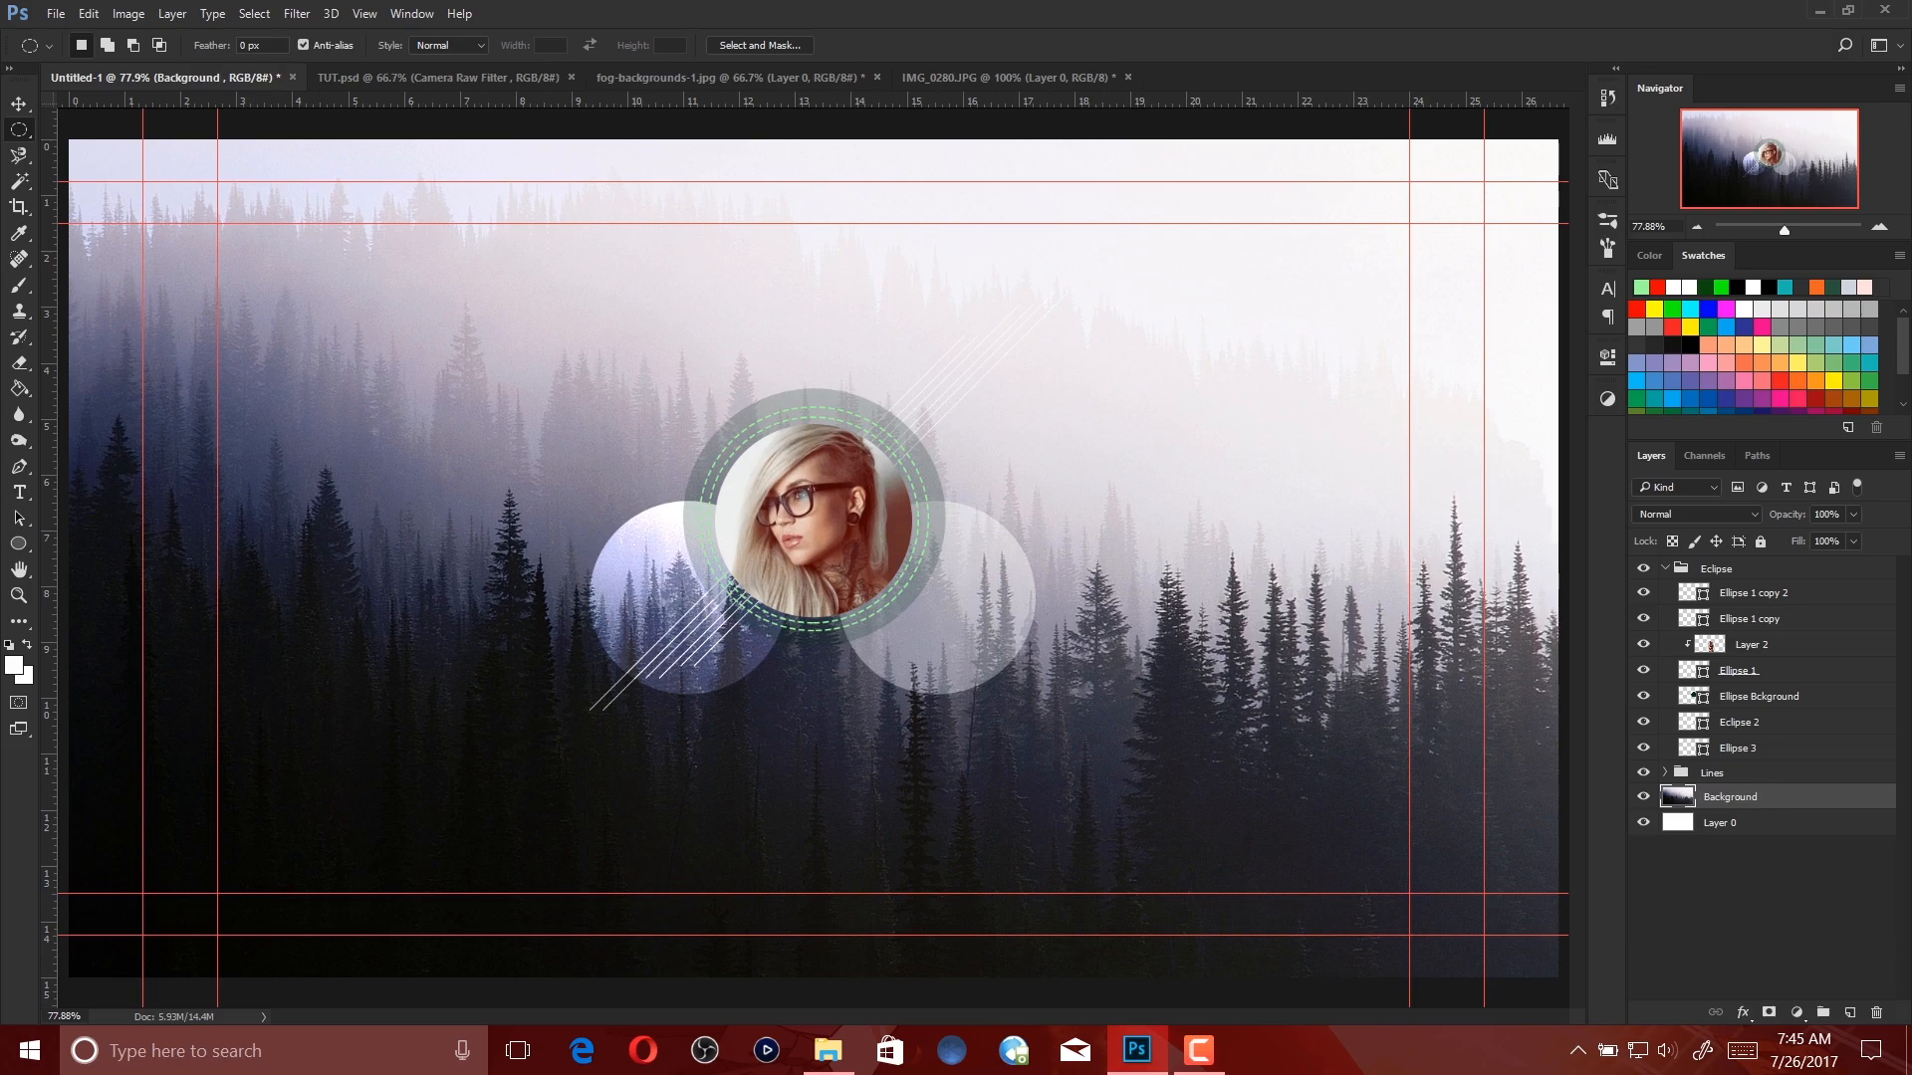
# Rename the Ellipse 1 copy layer as Ellipse Dot Lines Part 1.
pyautogui.doubleClick(1749, 618)
pyautogui.write('Ellipse')
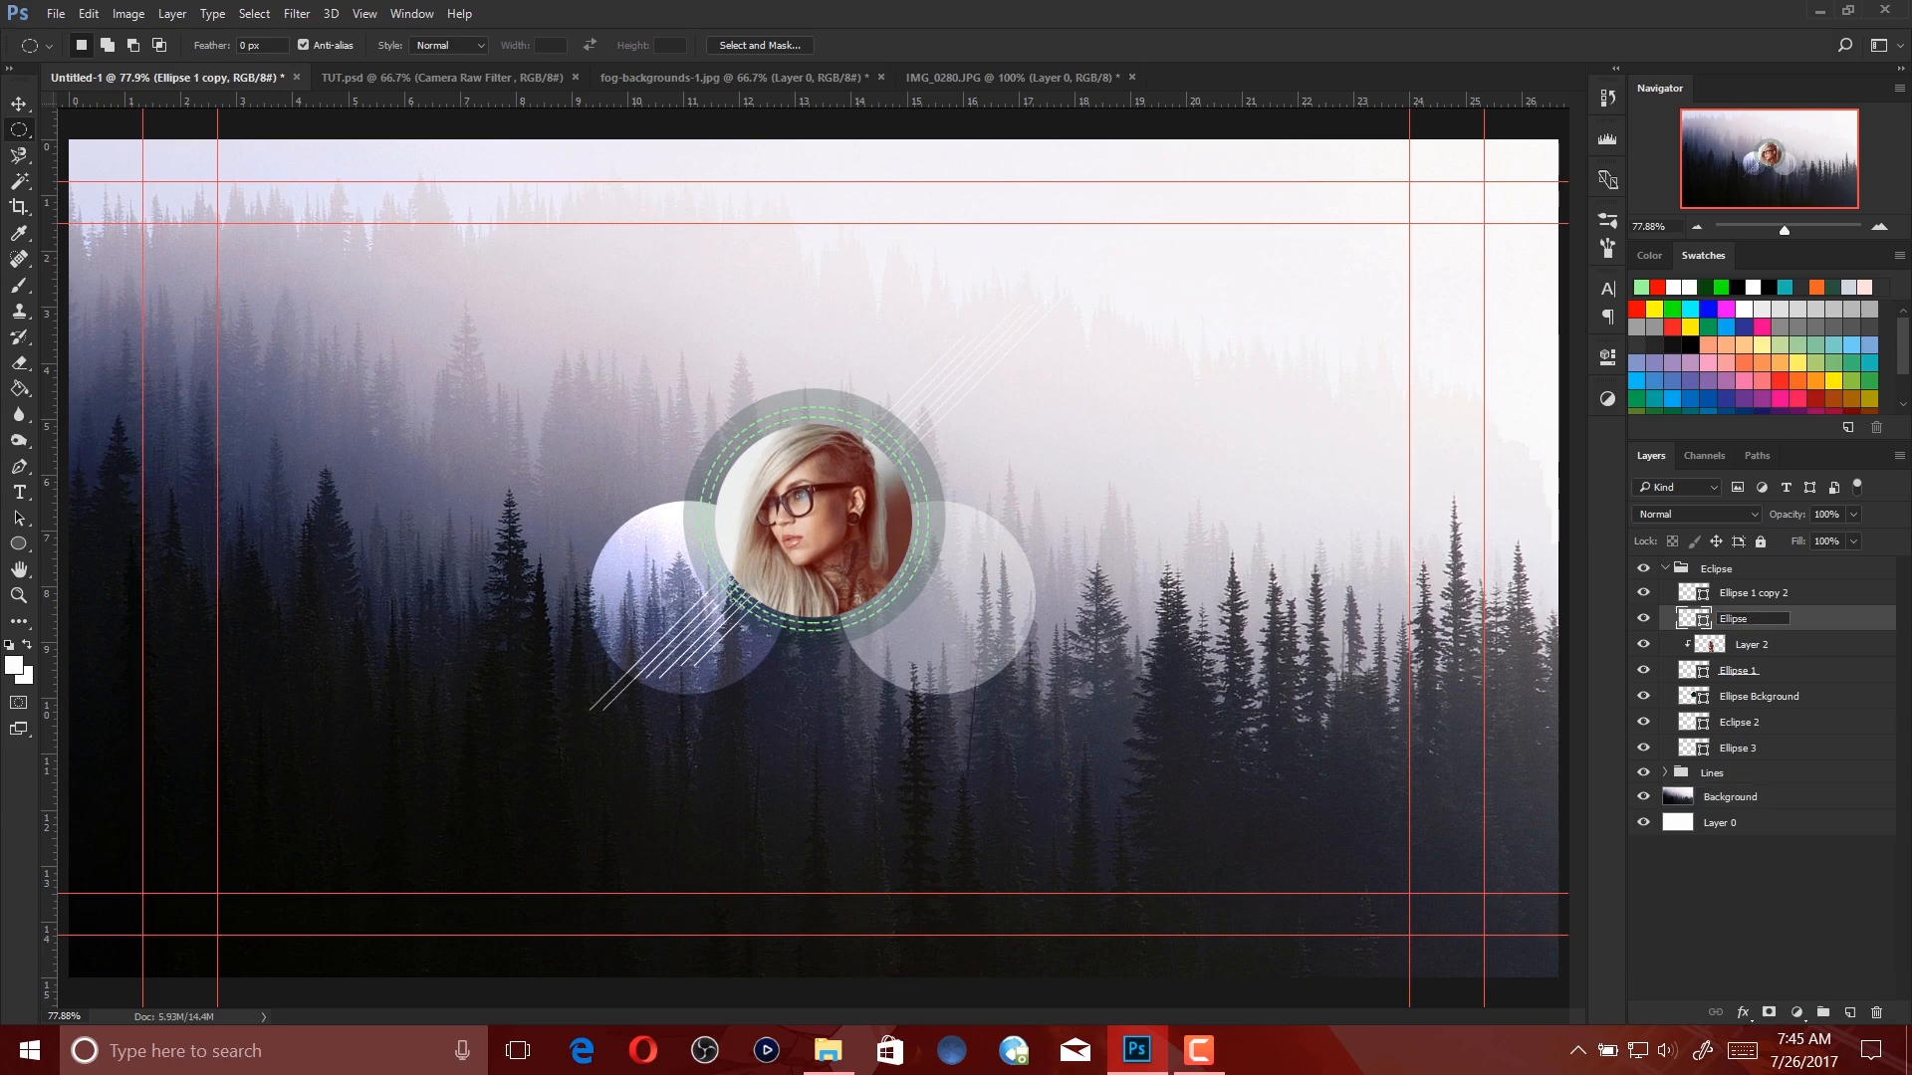
pyautogui.write(' 1 cot Lines Part 1')
pyautogui.press('Return')
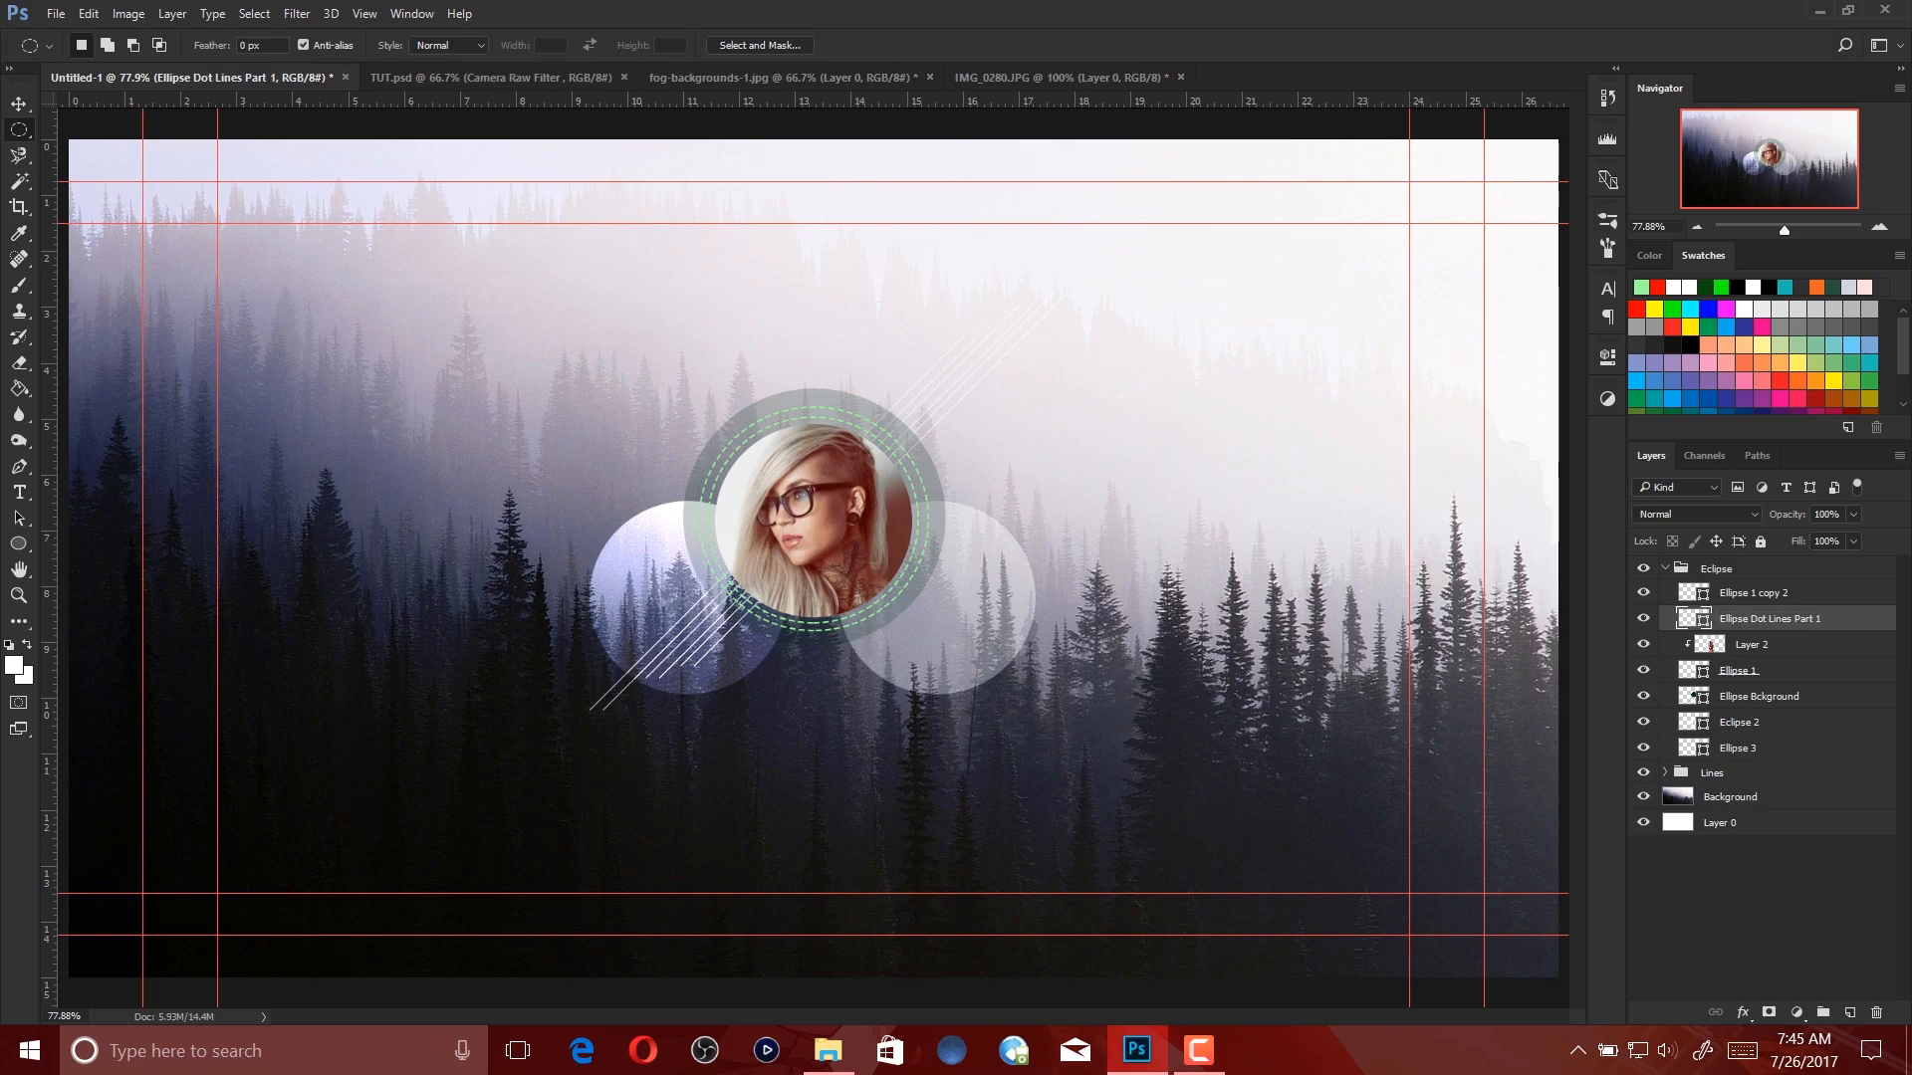
# Rename the Ellipse 1 copy 2 layer as Ellipse Dot Lines Part 2.
pyautogui.doubleClick(1760, 593)
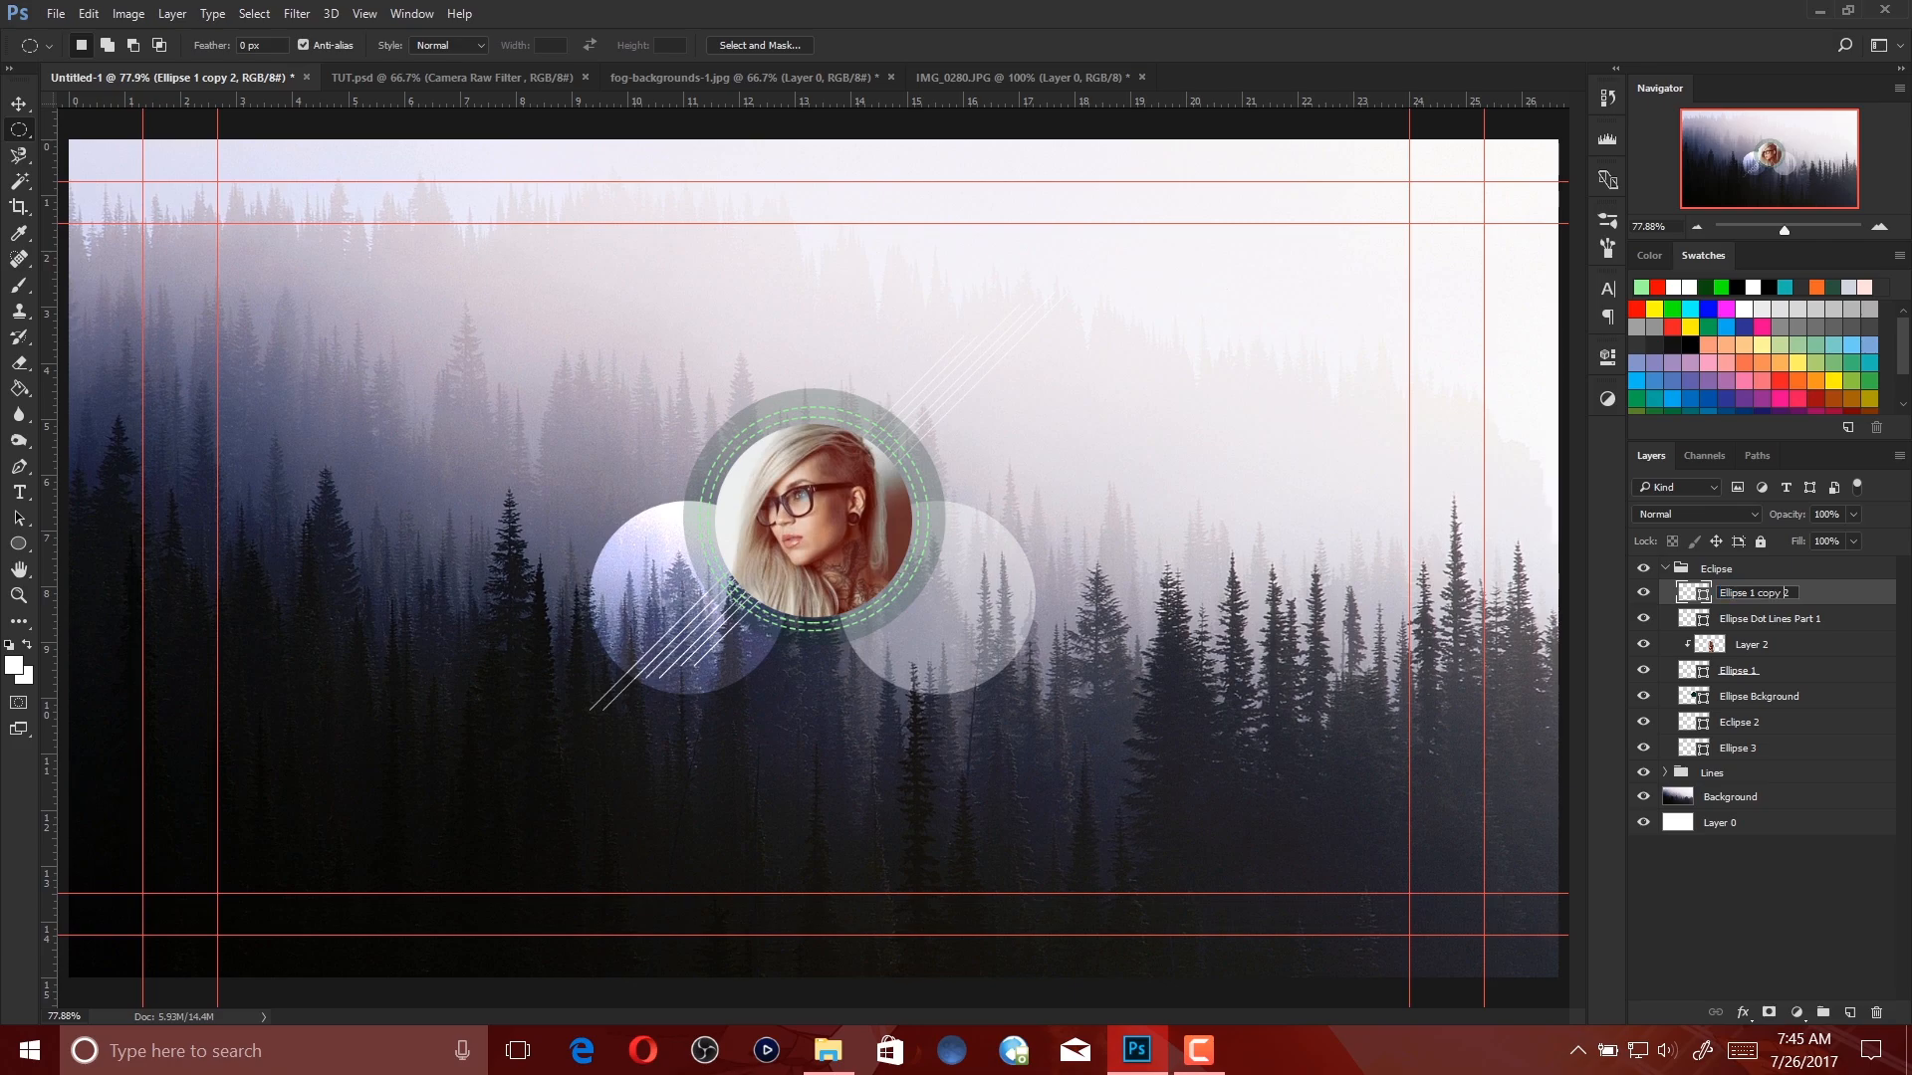
pyautogui.press('BackSpace')
pyautogui.press('BackSpace')
pyautogui.press('BackSpace')
pyautogui.press('BackSpace')
pyautogui.press('BackSpace')
pyautogui.press('BackSpace')
pyautogui.press('BackSpace')
pyautogui.press('BackSpace')
pyautogui.press('BackSpace')
pyautogui.write('Dot Lines Part 2')
pyautogui.press('Return')
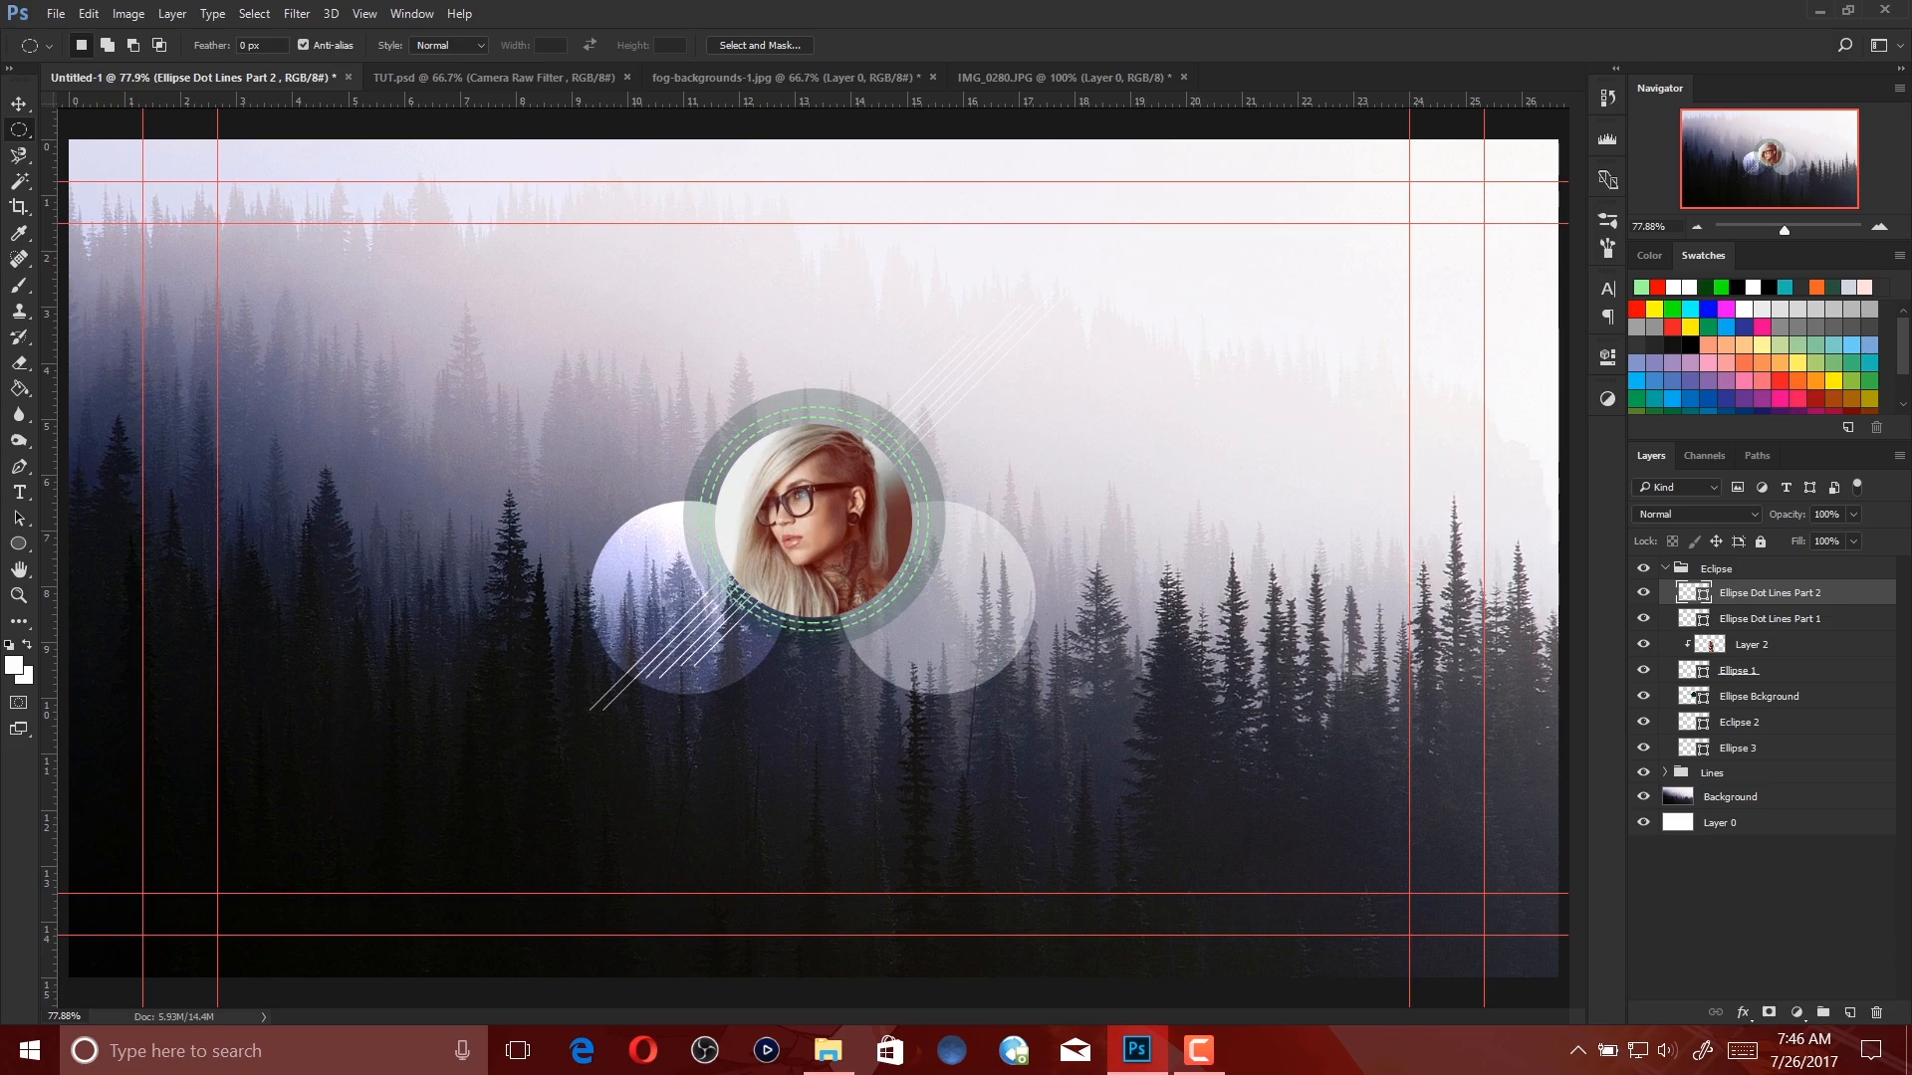
# Collapse the Eclipse group and check the contents of the Eclipse and Lines groups by toggling their visibility off and on.
pyautogui.click(1664, 567)
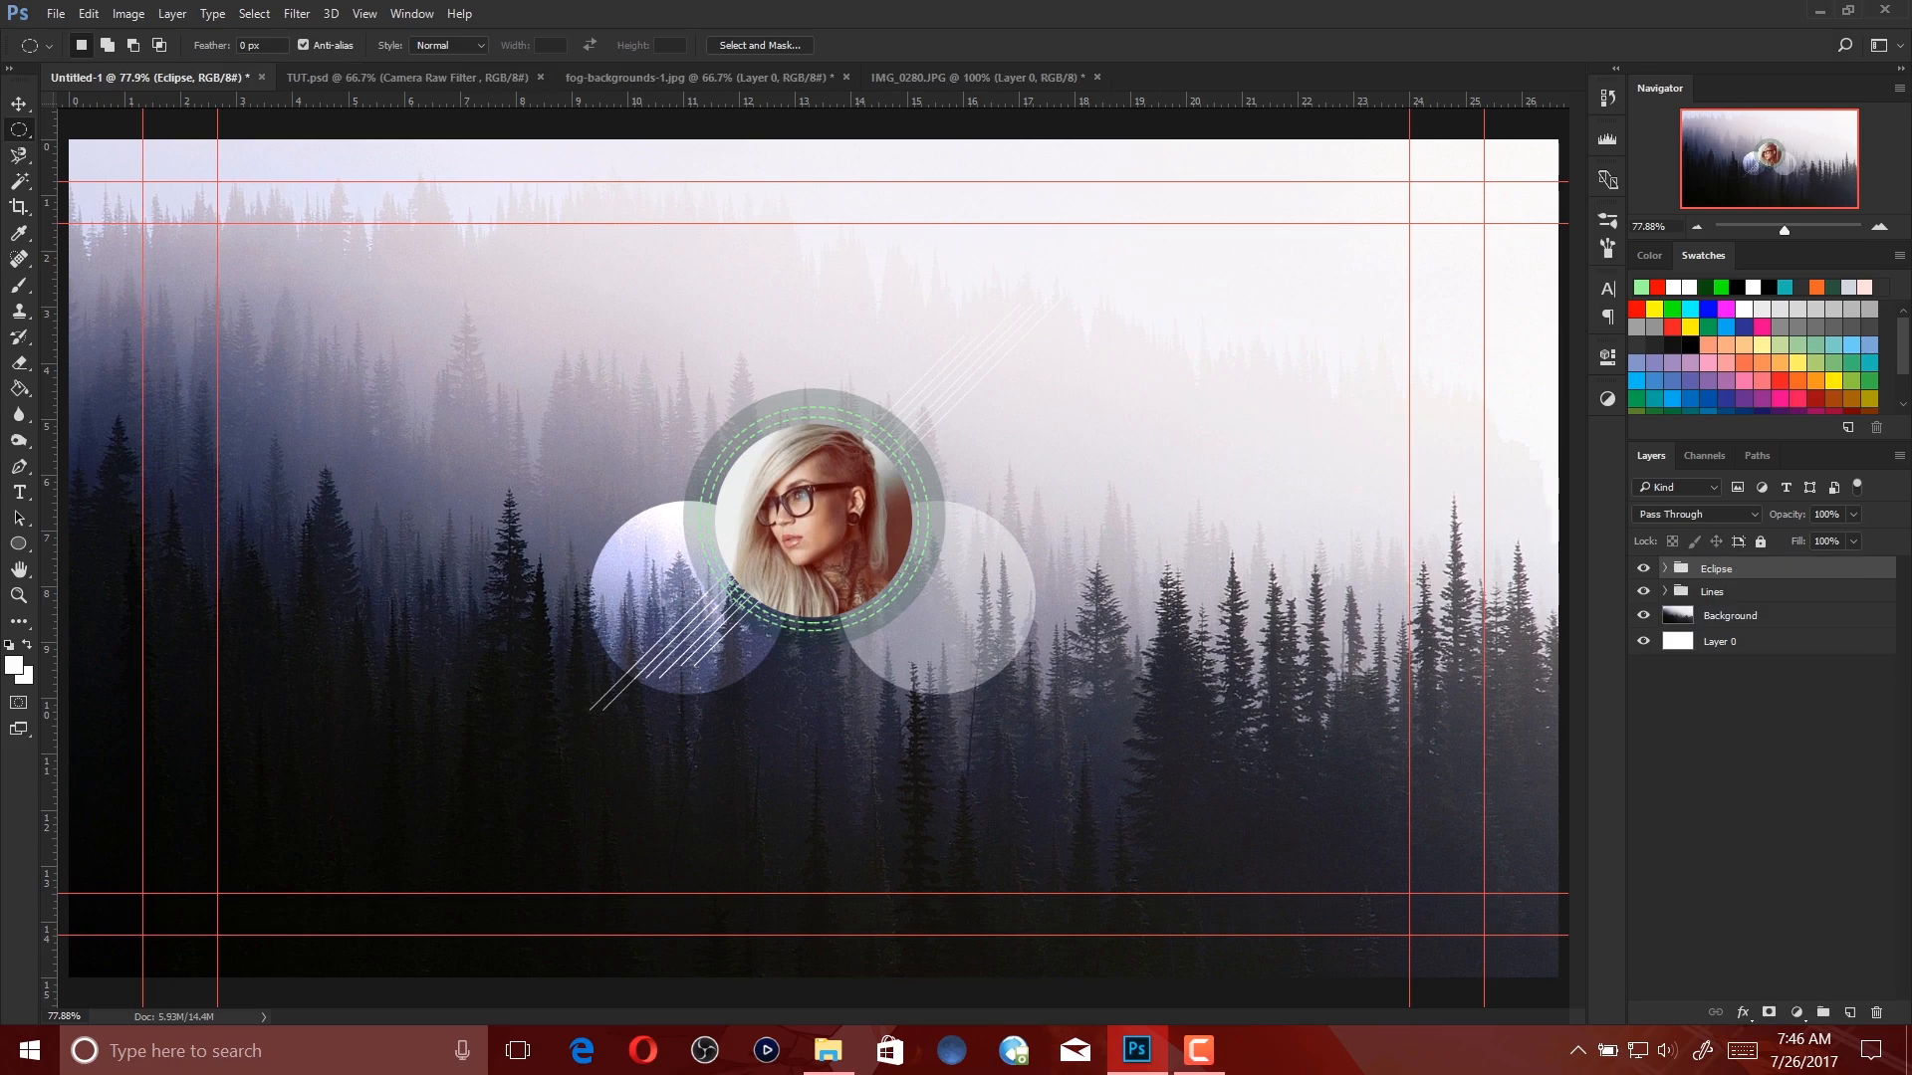
pyautogui.click(1643, 567)
pyautogui.click(1643, 567)
pyautogui.click(1643, 591)
pyautogui.click(1643, 590)
# Add a Brightness/Contrast adjustment layer above the Background layer with brightness 21 and contrast 33.
pyautogui.click(1730, 615)
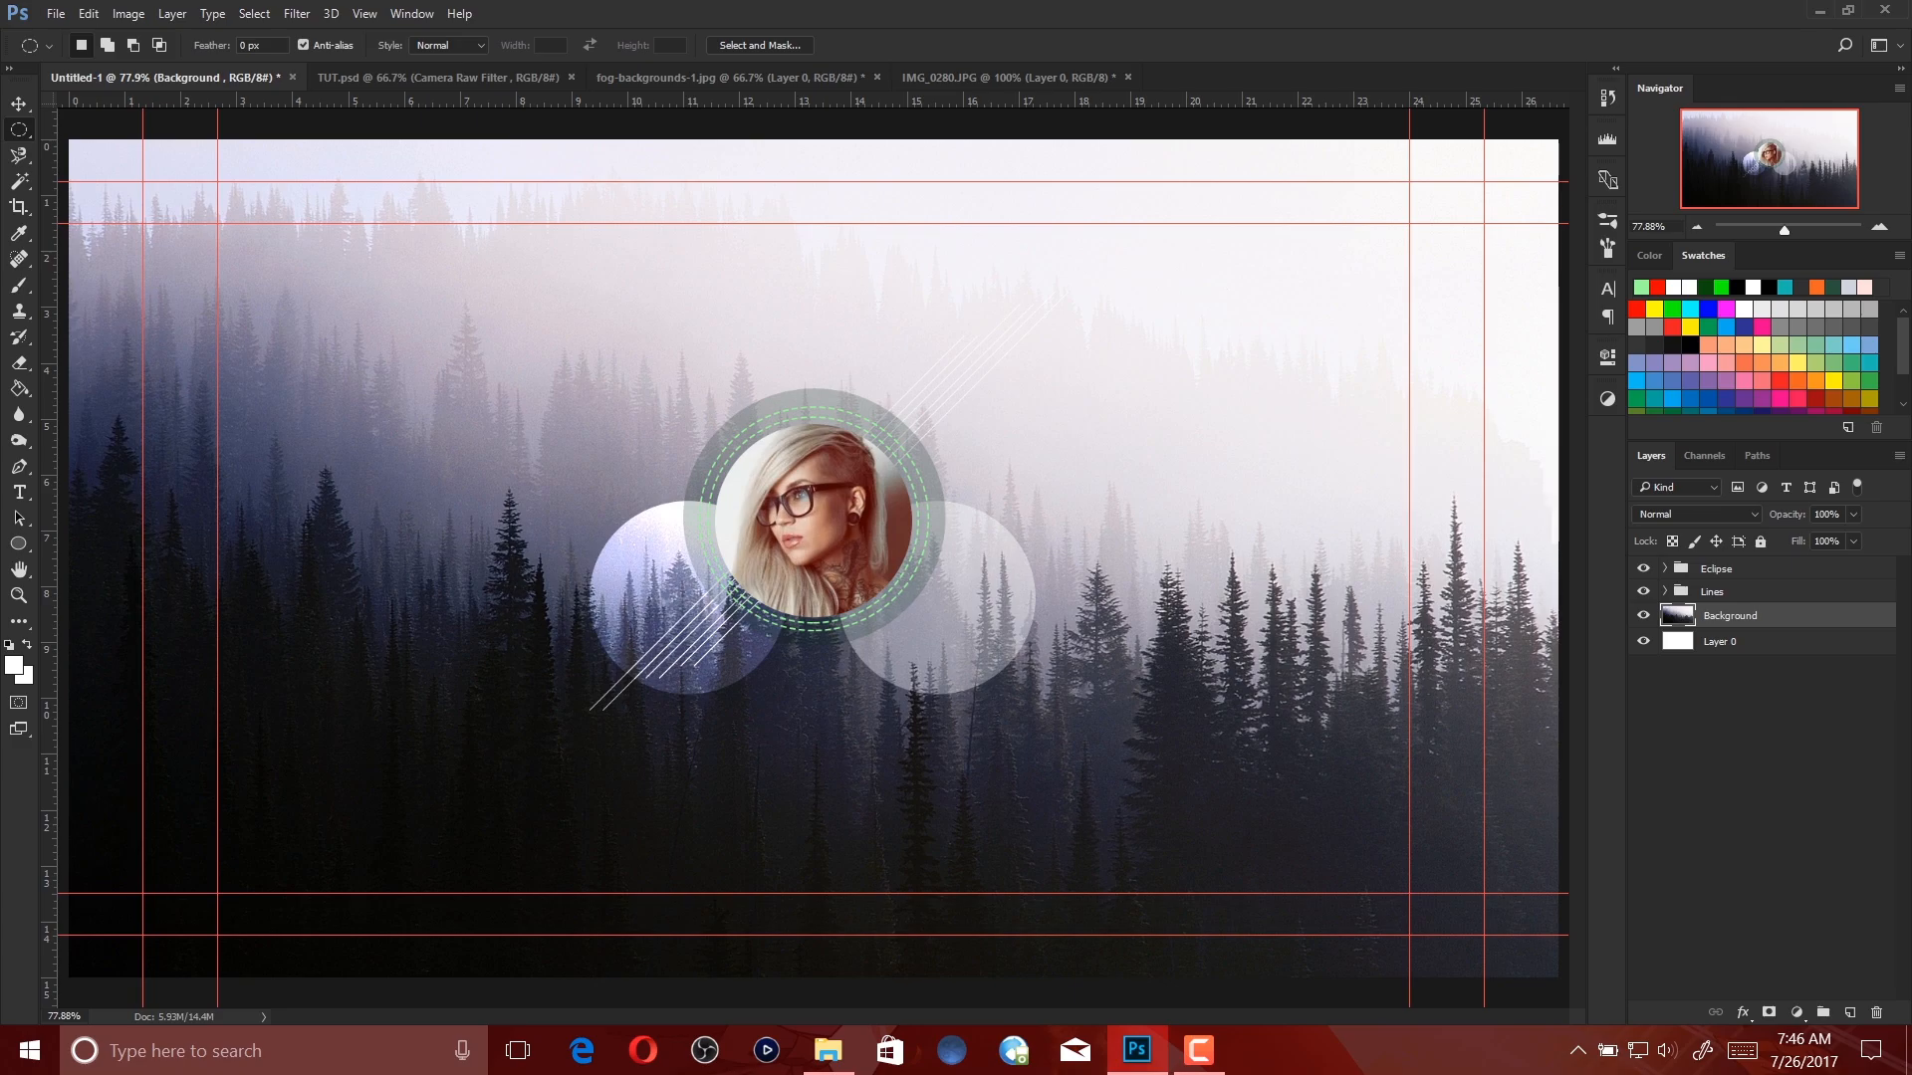
pyautogui.click(1797, 1012)
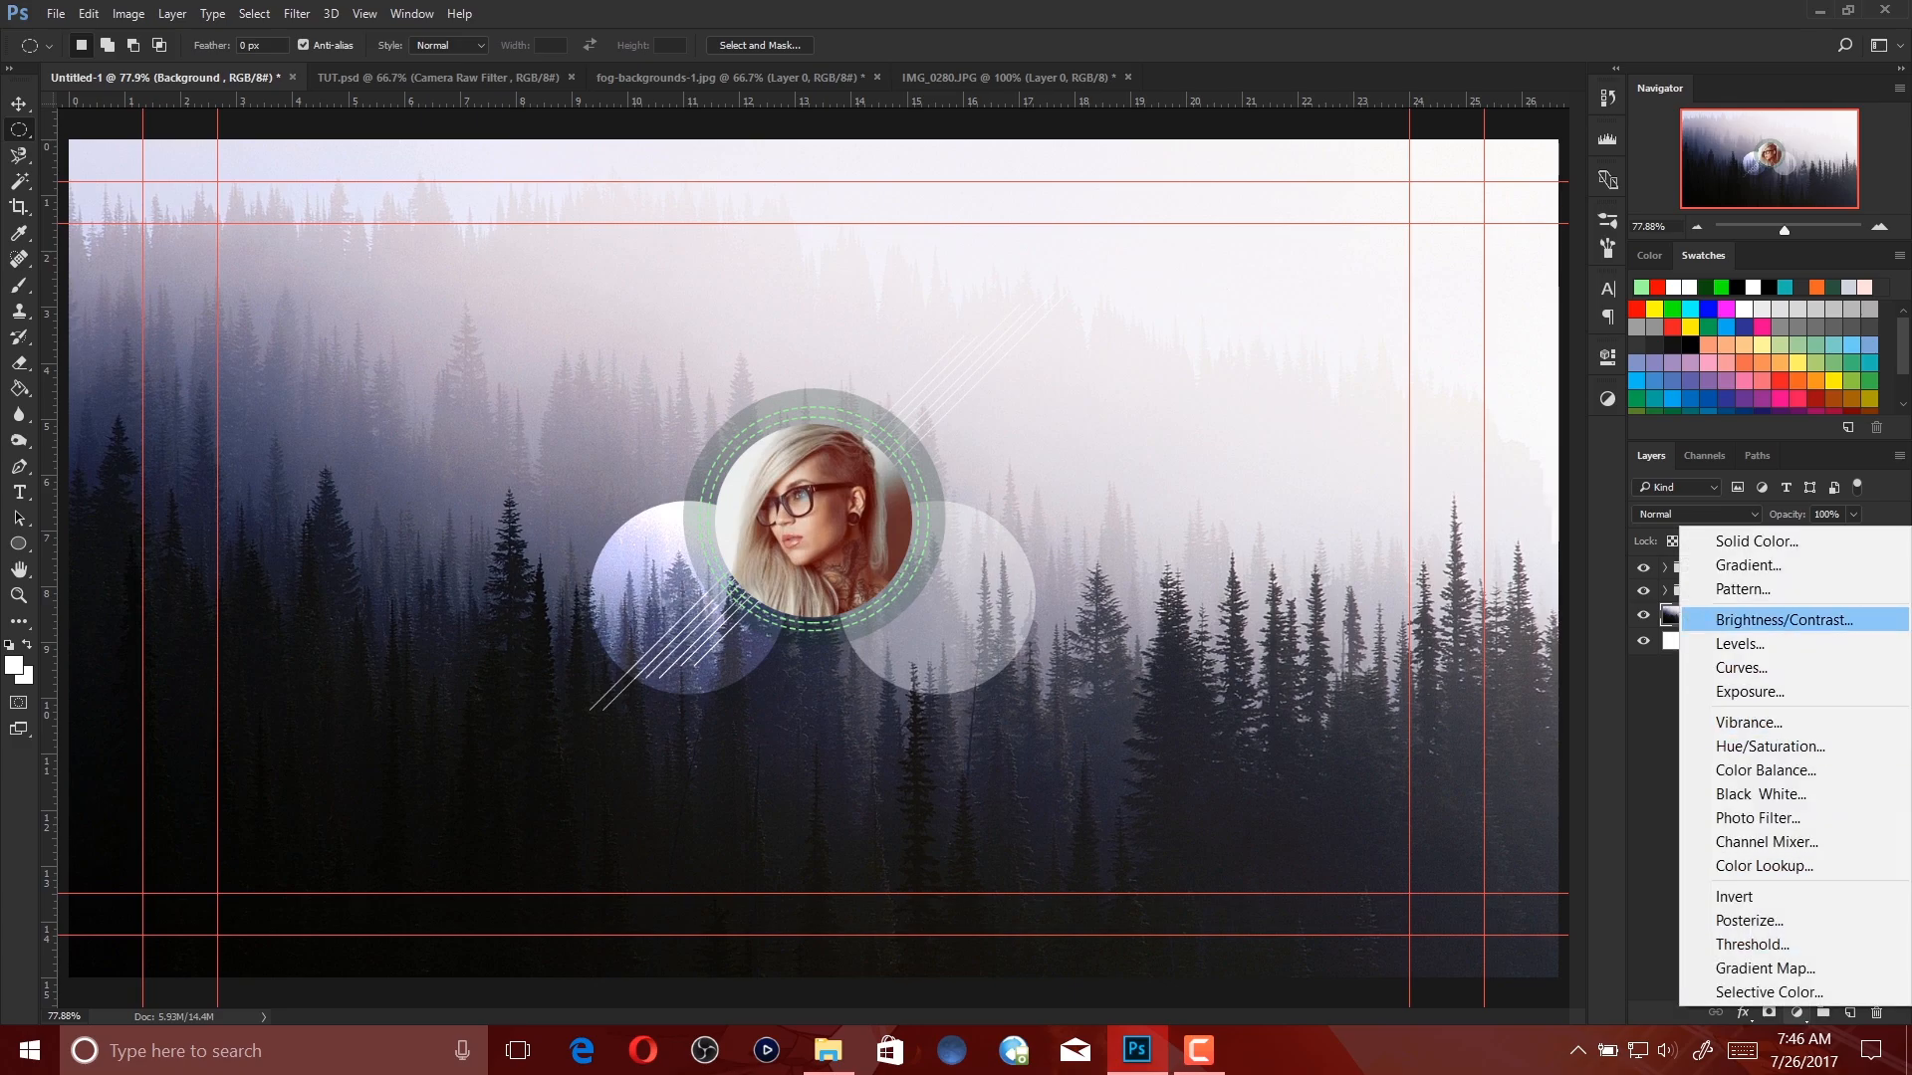
pyautogui.click(1783, 619)
pyautogui.moveTo(1437, 462); pyautogui.dragTo(1477, 500)
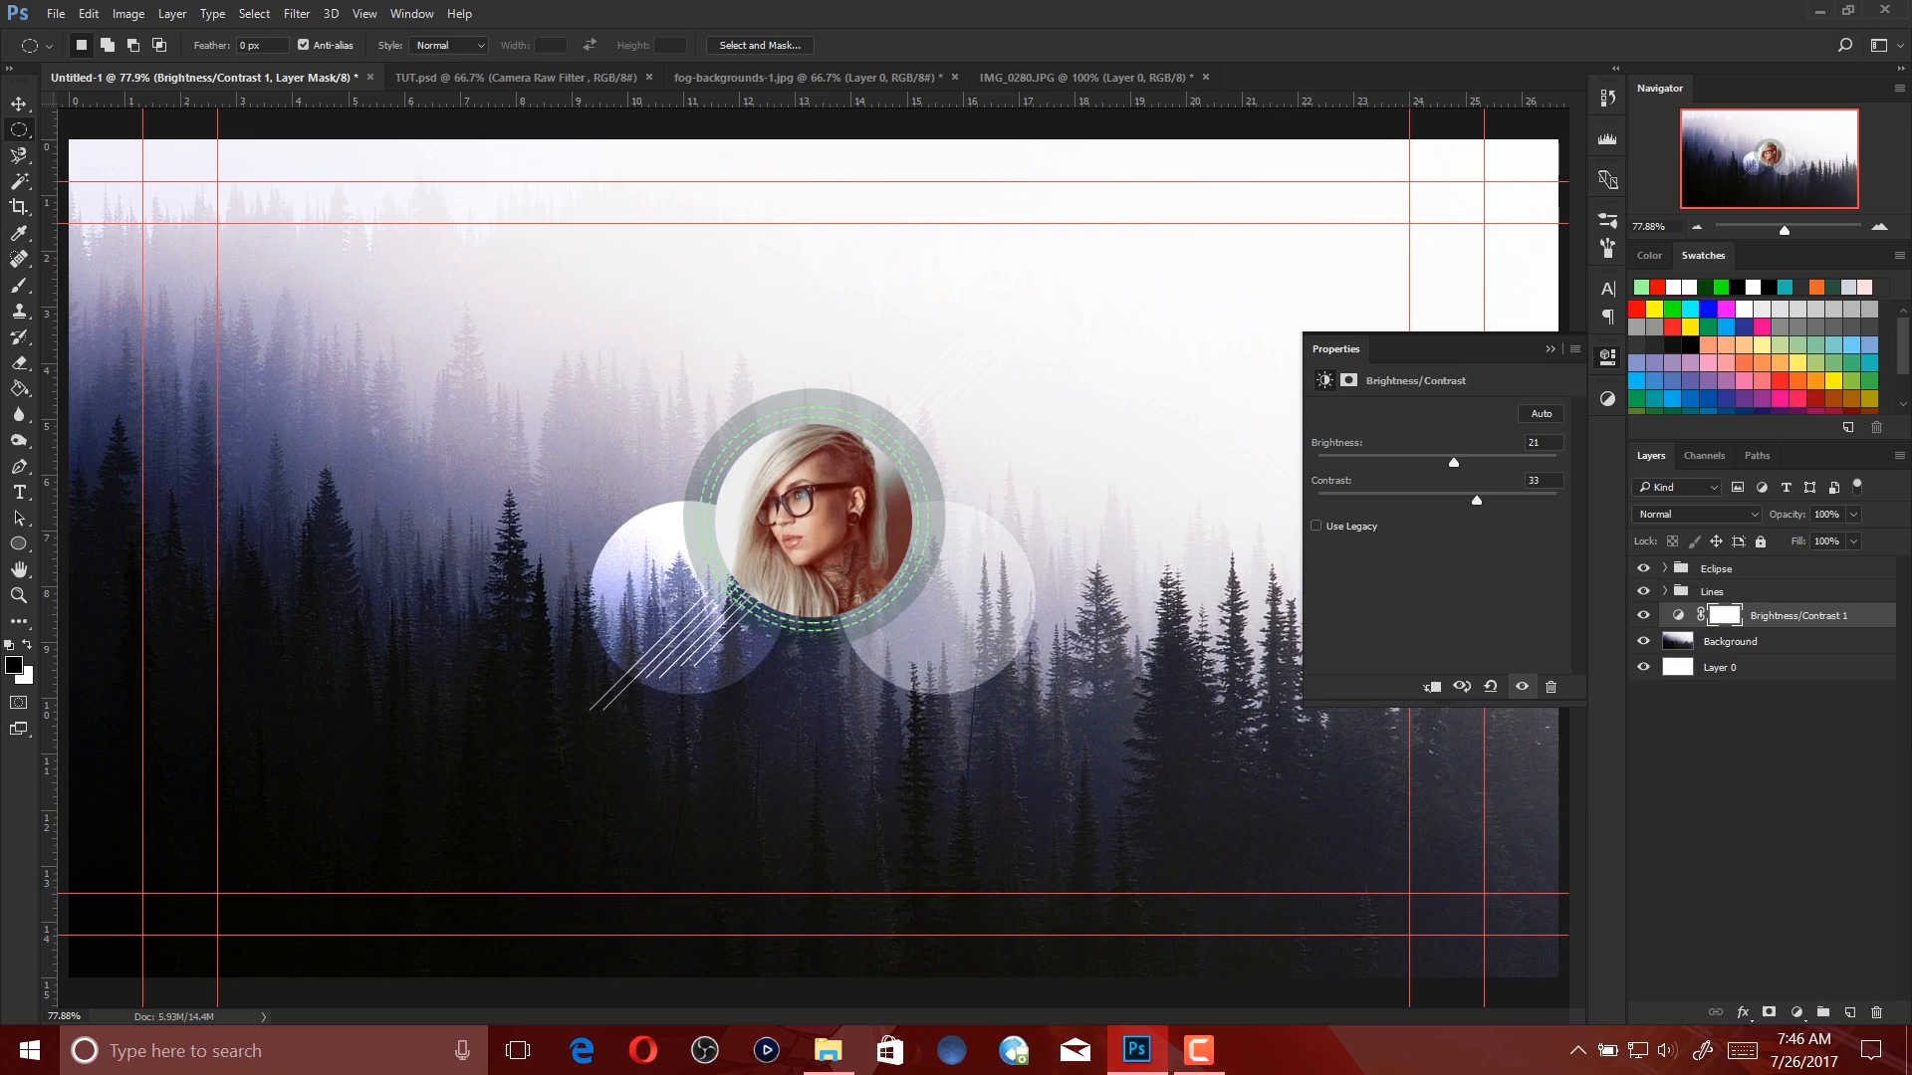
# Add a Curves adjustment layer above the Brightness/Contrast layer using the Linear Contrast (RGB) preset.
pyautogui.click(1796, 1013)
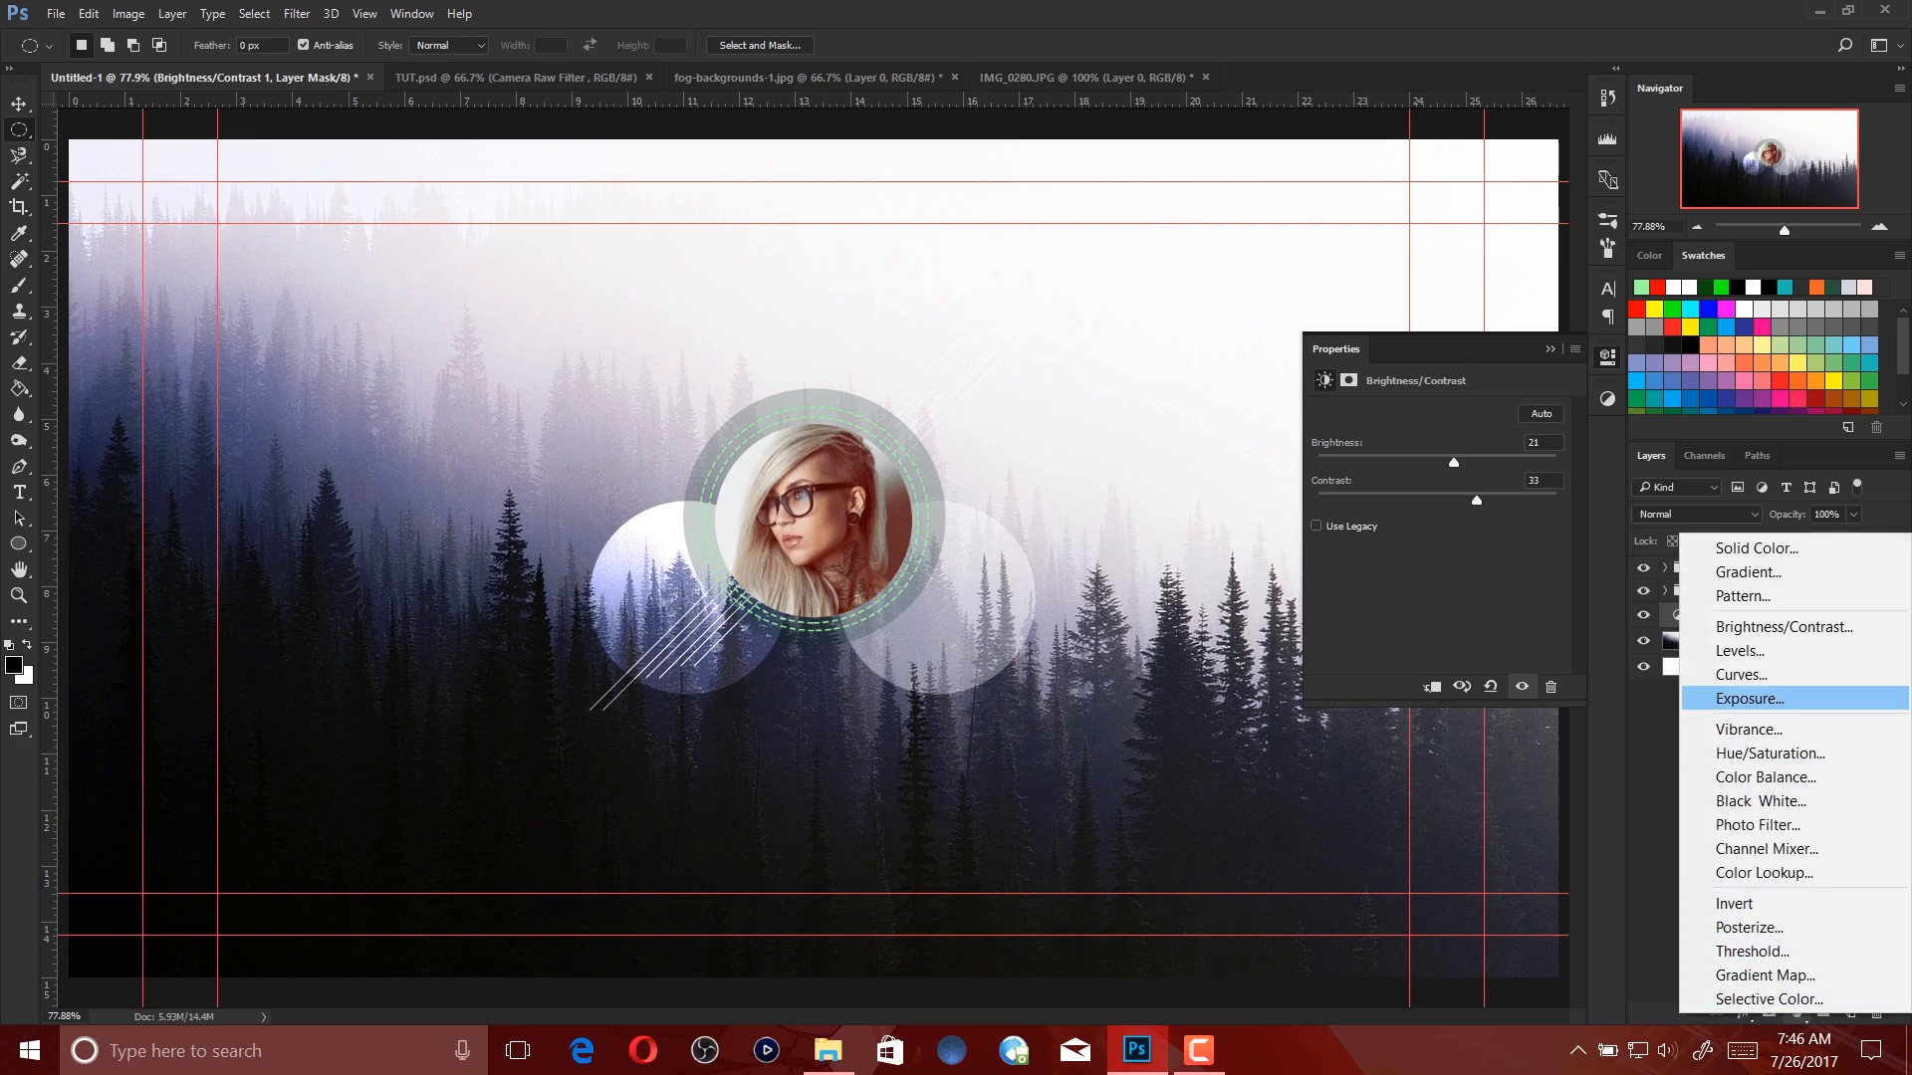
pyautogui.click(1741, 674)
pyautogui.click(1453, 413)
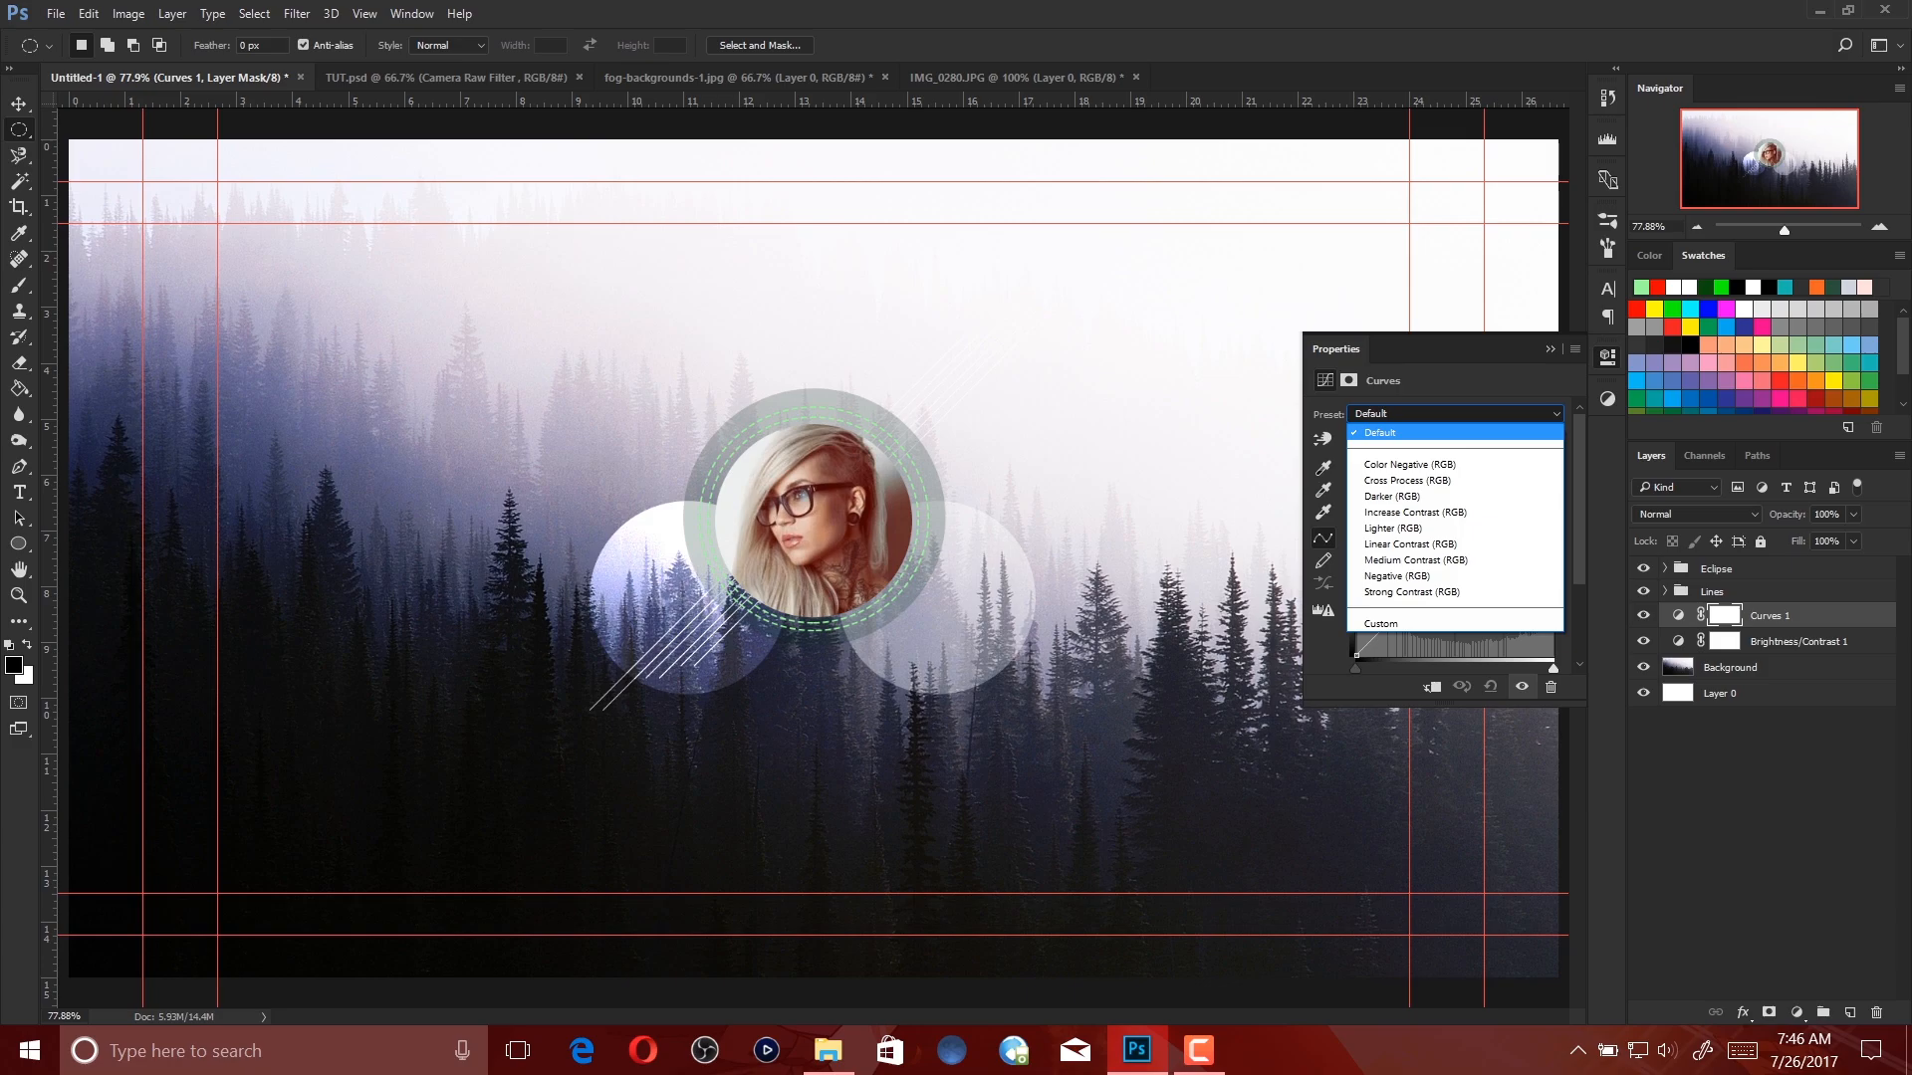
pyautogui.click(1409, 544)
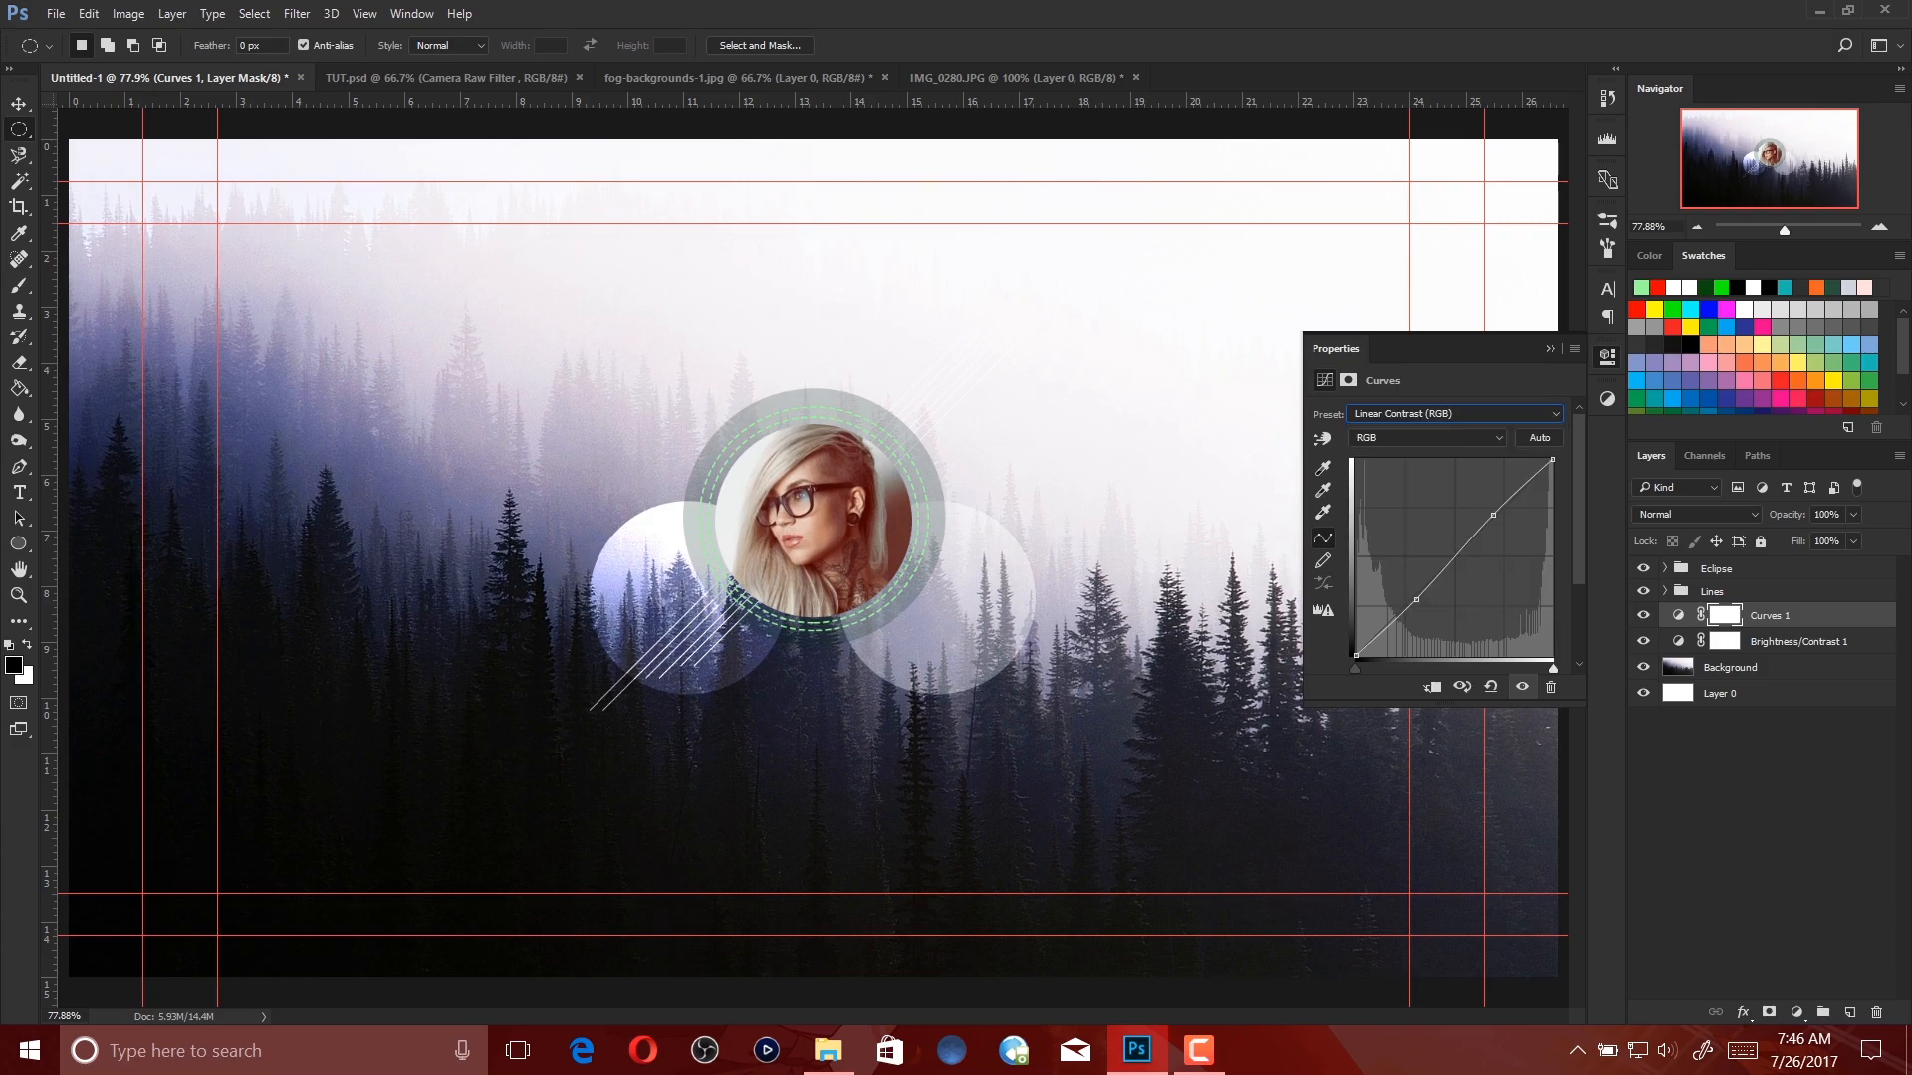
pyautogui.click(1549, 348)
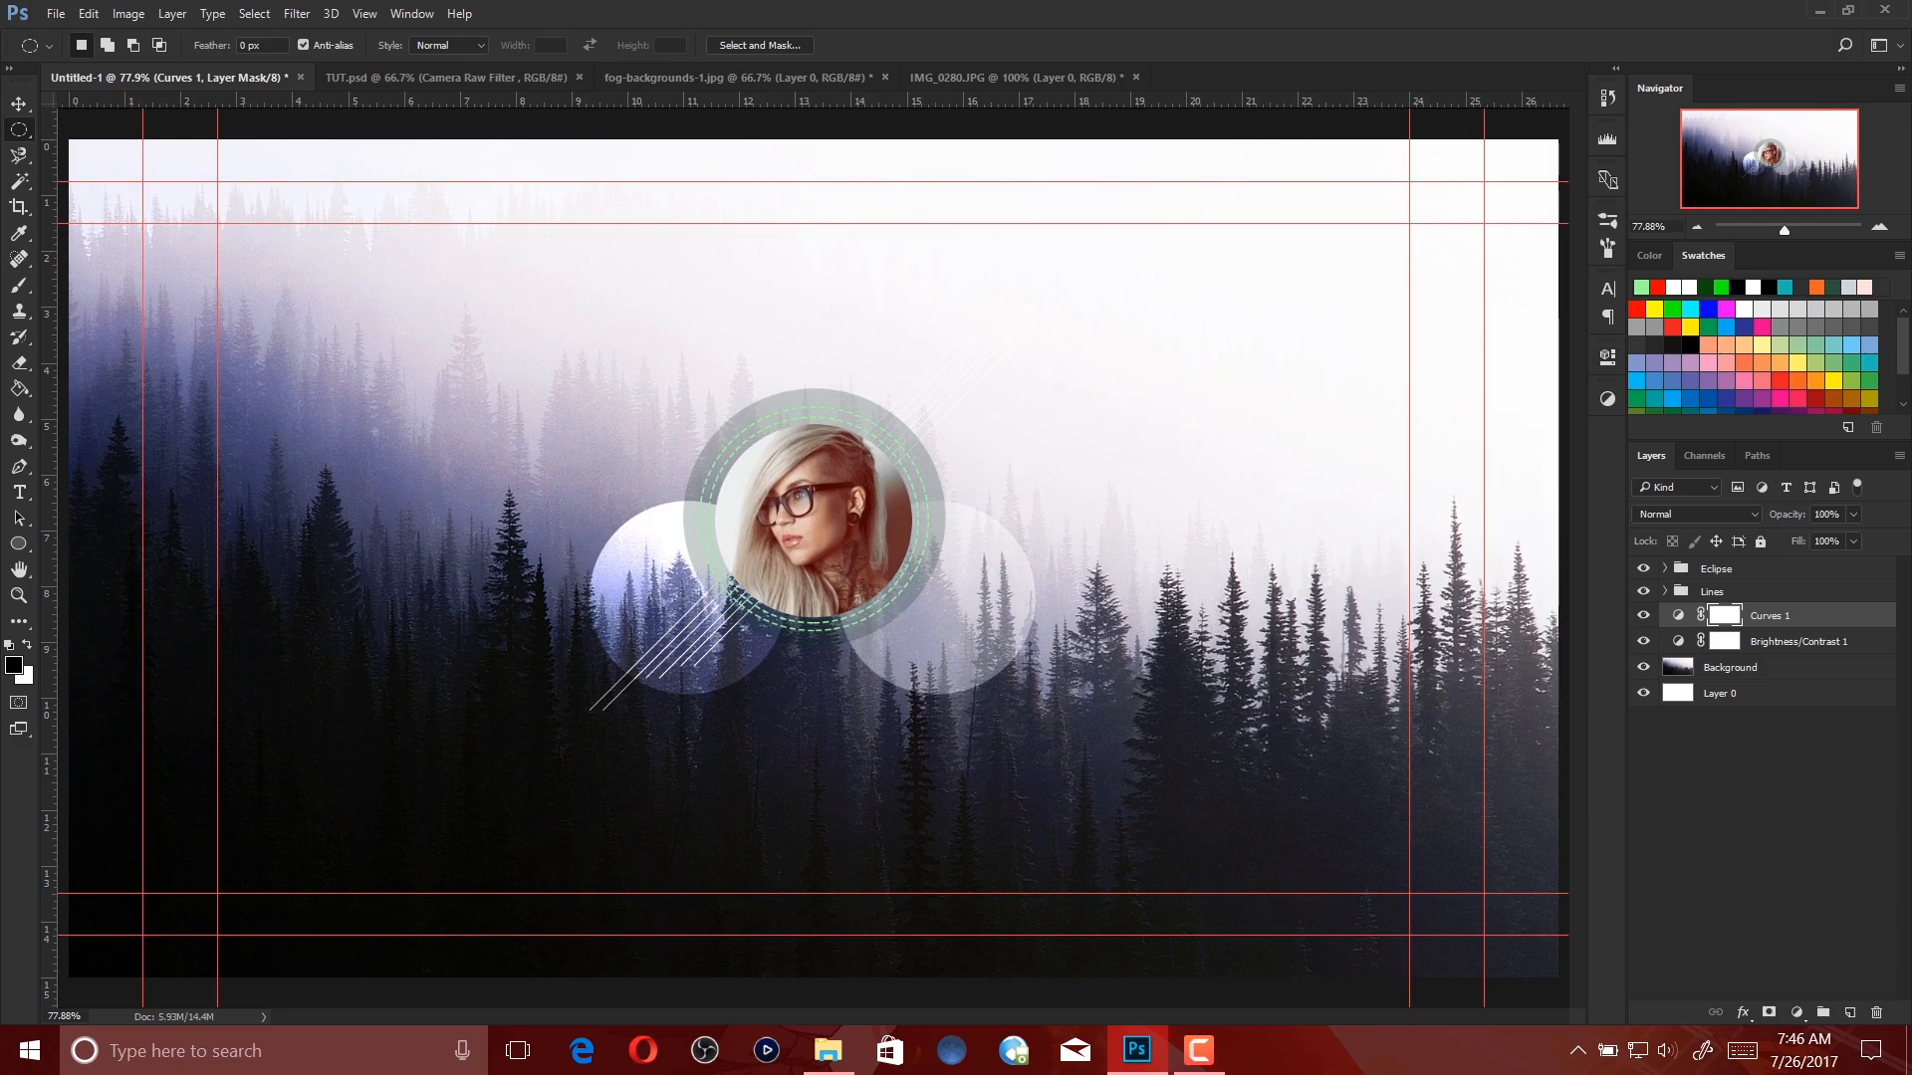
# Add an Exposure adjustment layer above the Curves layer with exposure +0.17 and gamma correction 0.85.
pyautogui.click(1796, 1013)
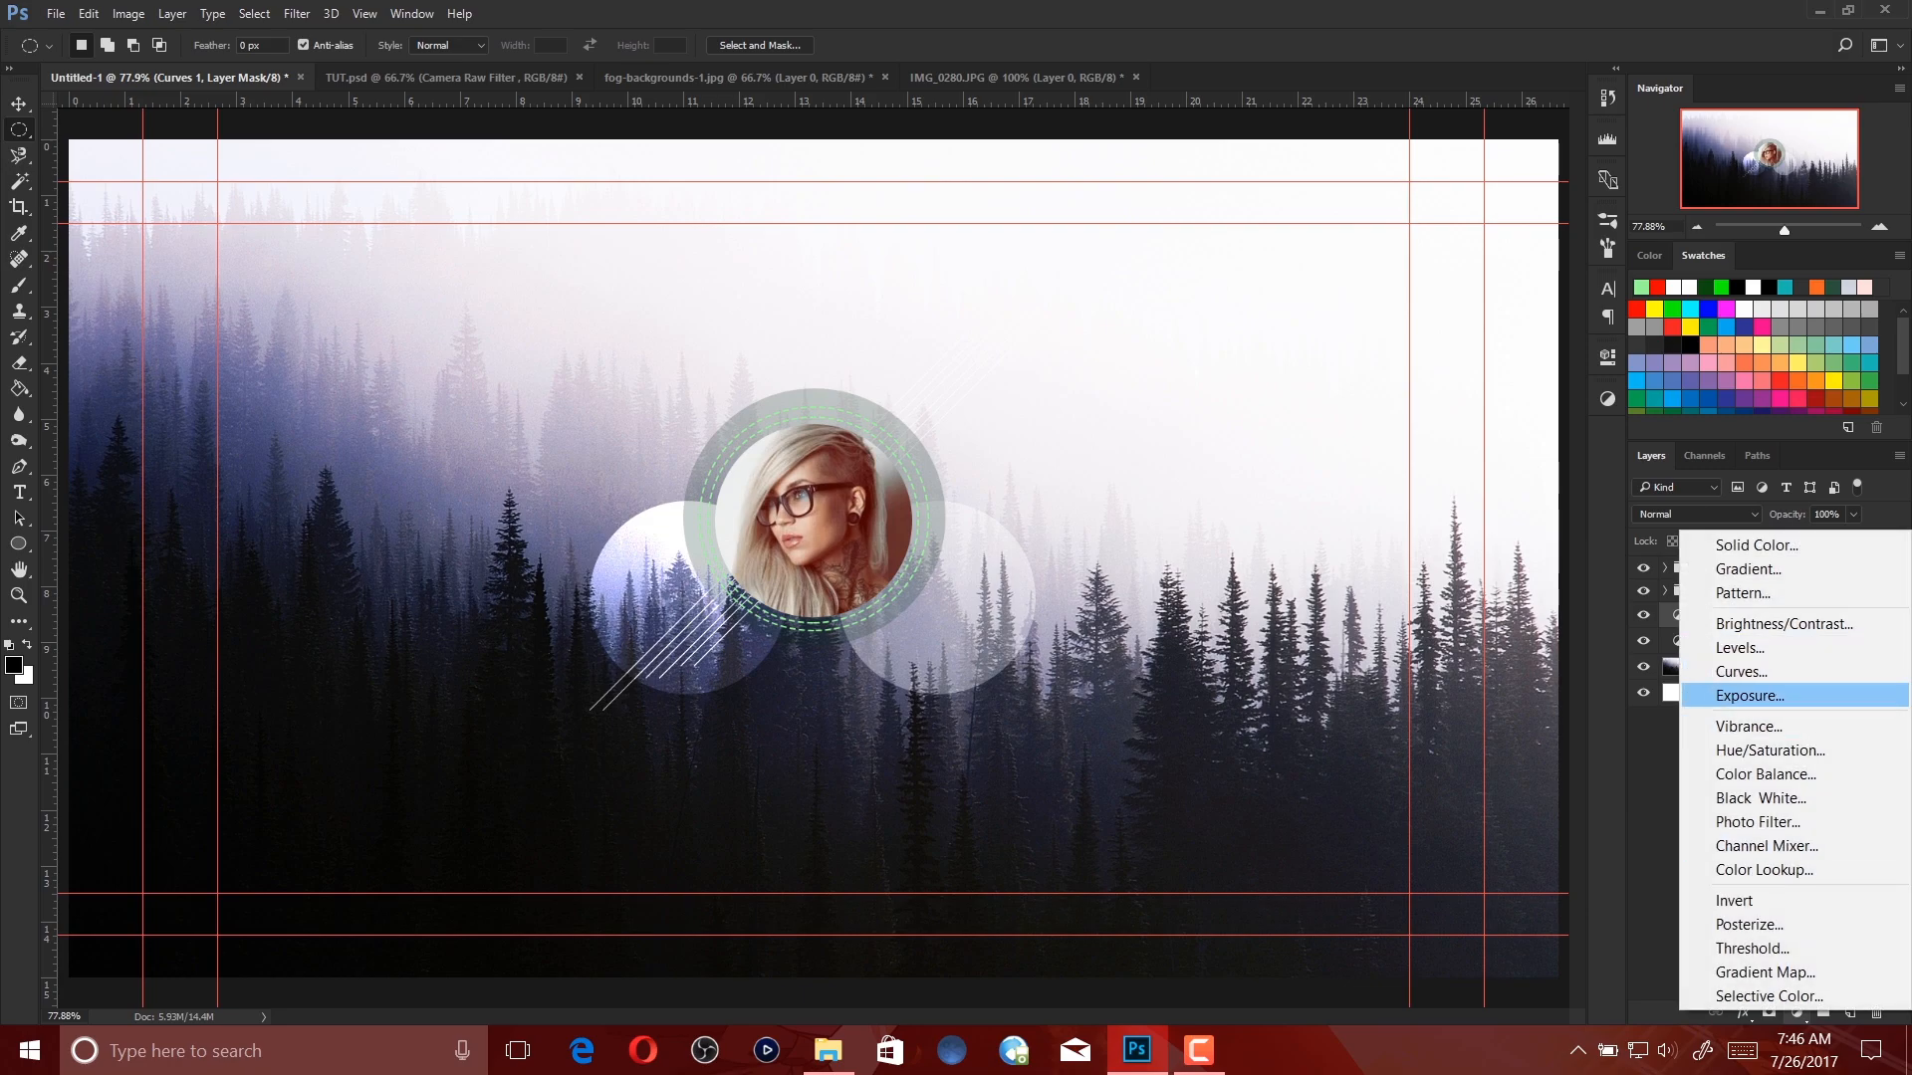
pyautogui.click(1750, 693)
pyautogui.moveTo(1437, 462); pyautogui.dragTo(1442, 462)
pyautogui.moveTo(1438, 538); pyautogui.dragTo(1451, 538)
pyautogui.moveTo(1442, 462); pyautogui.dragTo(1440, 462)
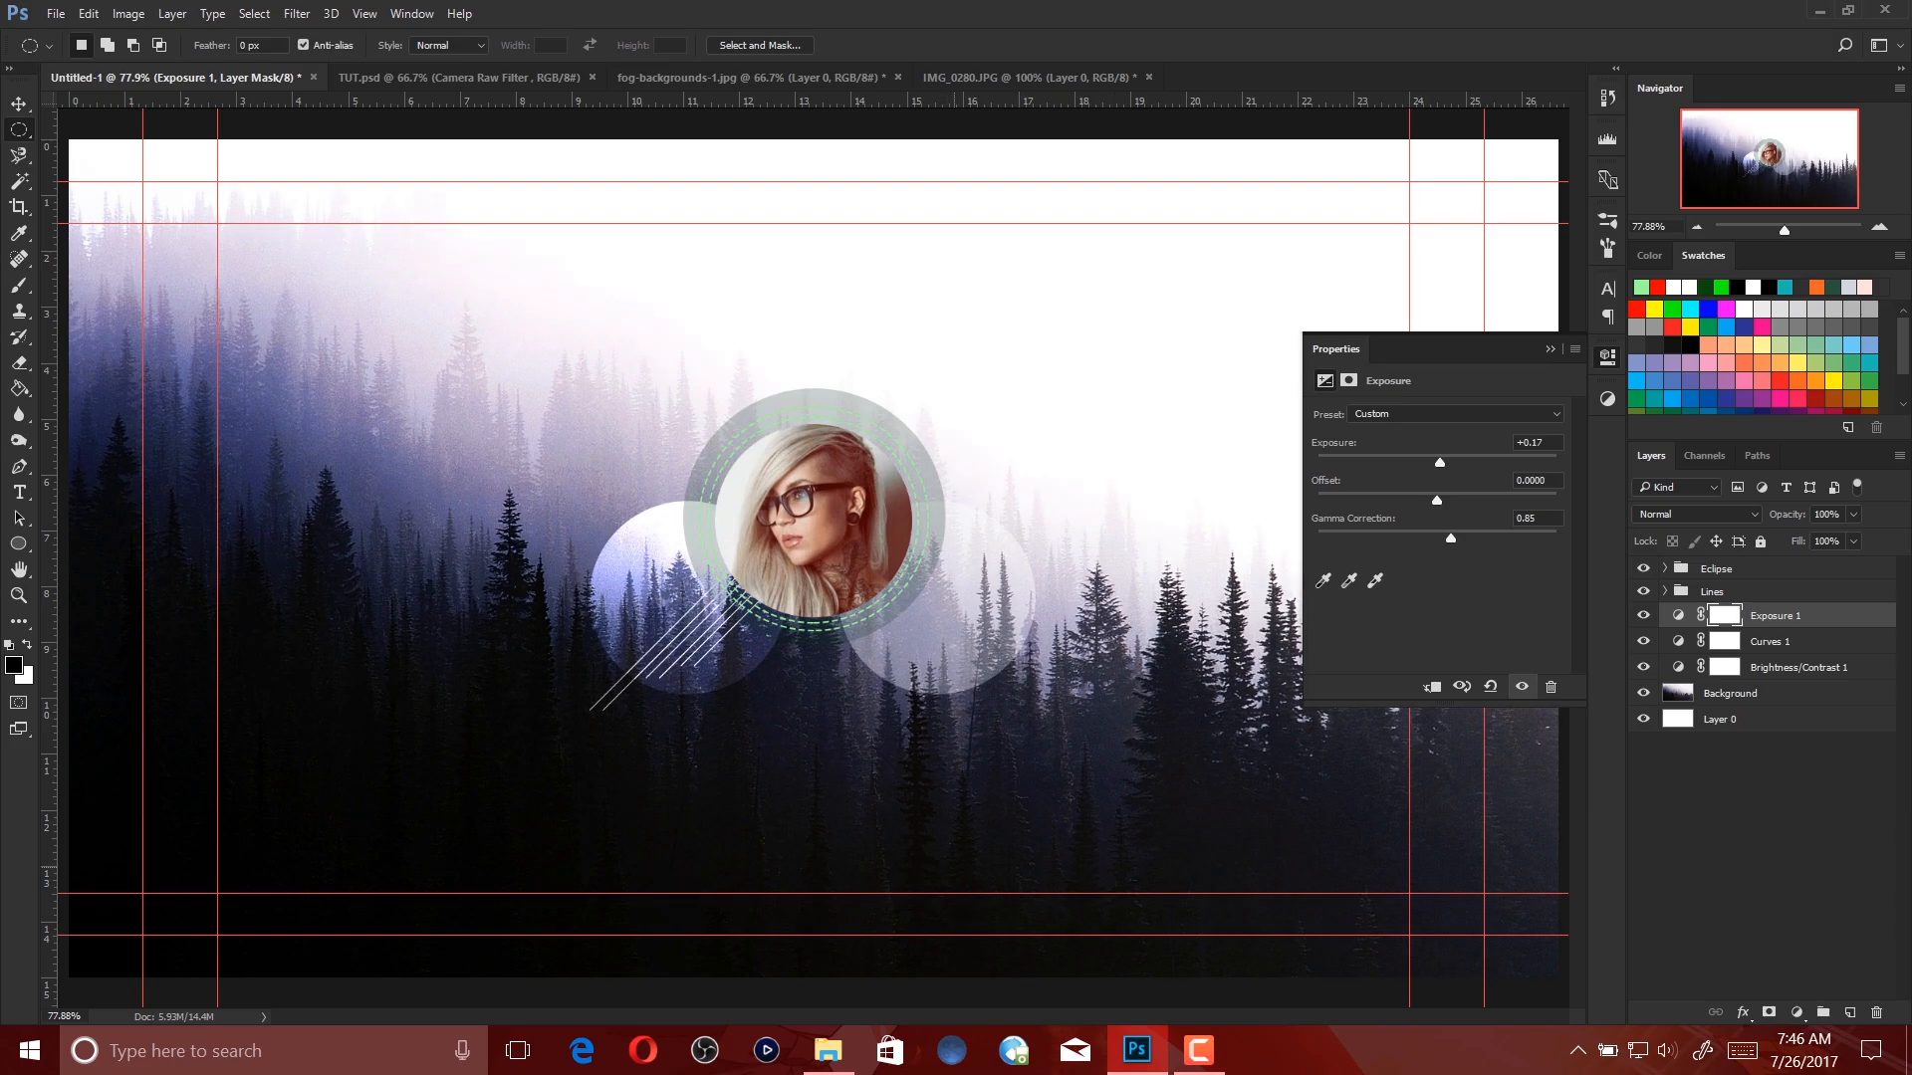
pyautogui.click(1551, 349)
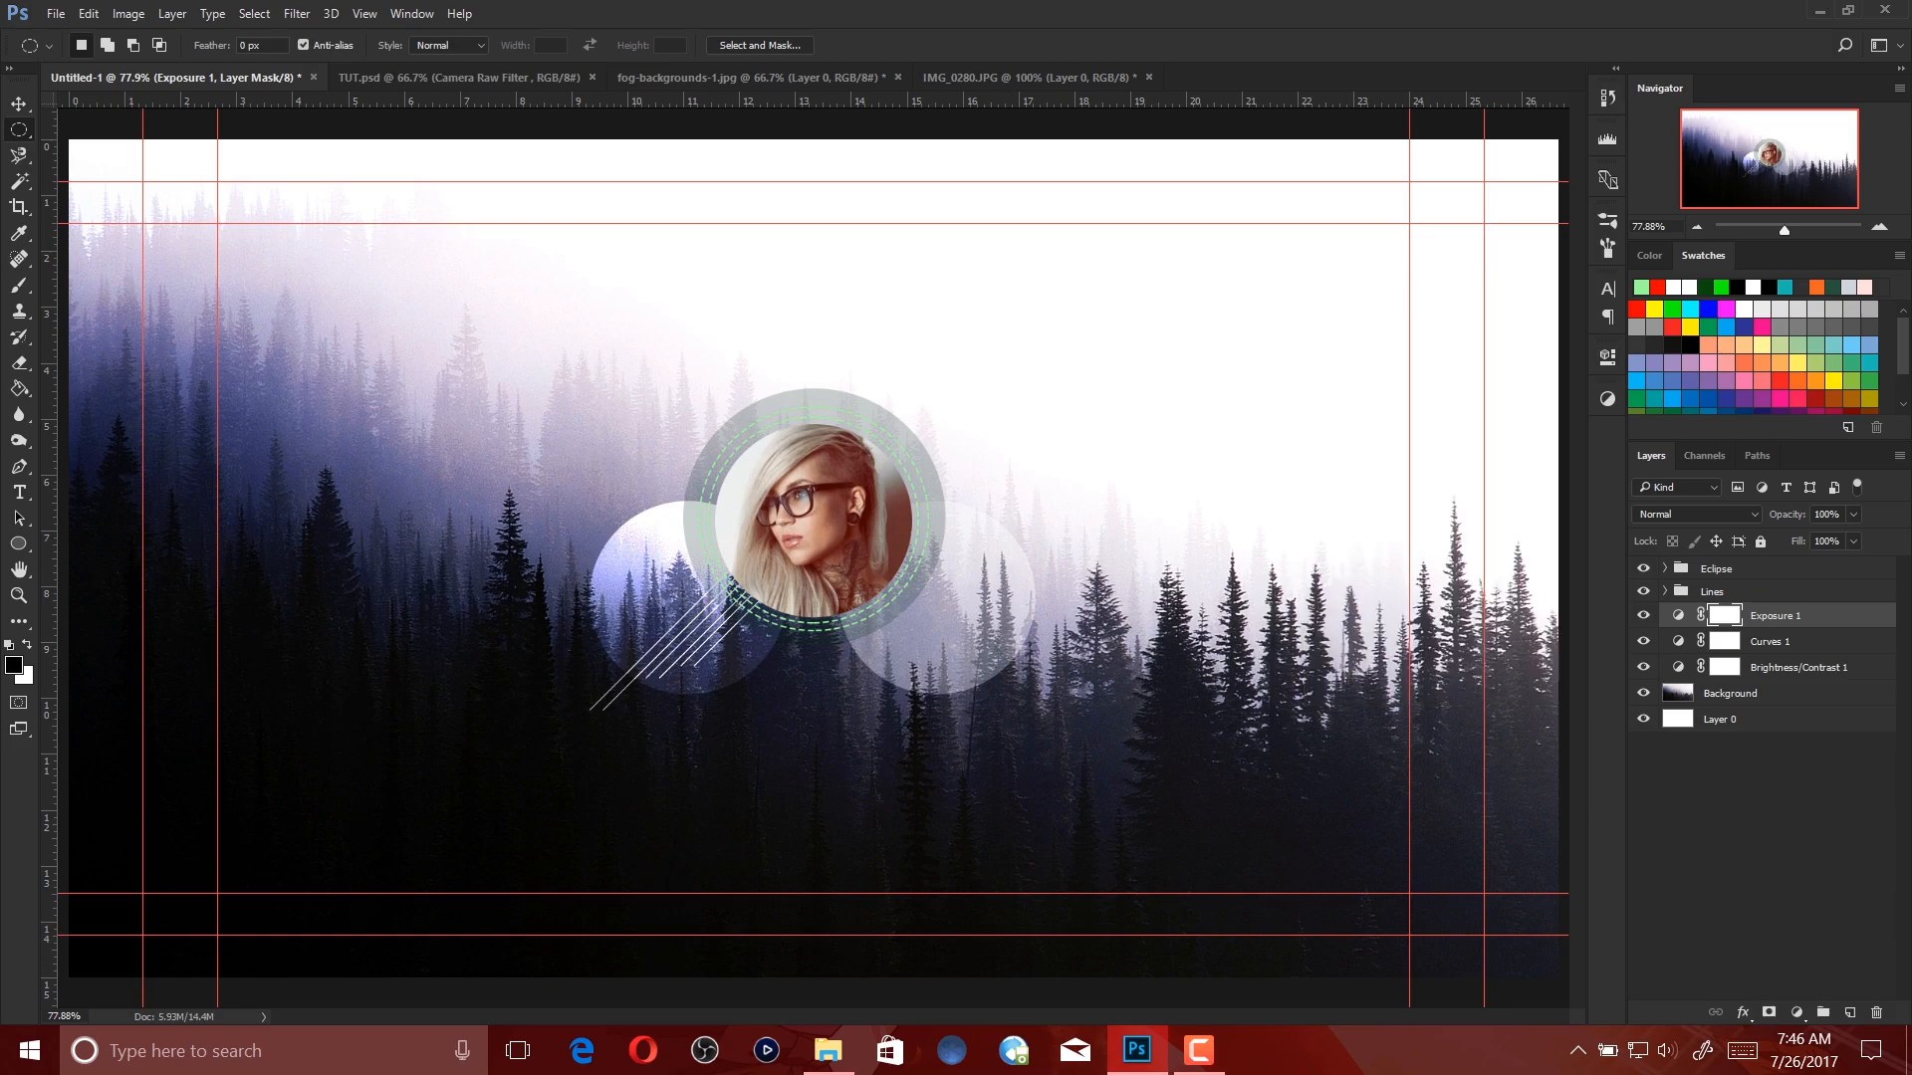
# Group the Exposure, Curves and Brightness/Contrast adjustment layers and name the group HD Settings.
pyautogui.keyDown('ctrl'); pyautogui.click(1792, 641); pyautogui.keyUp('ctrl')
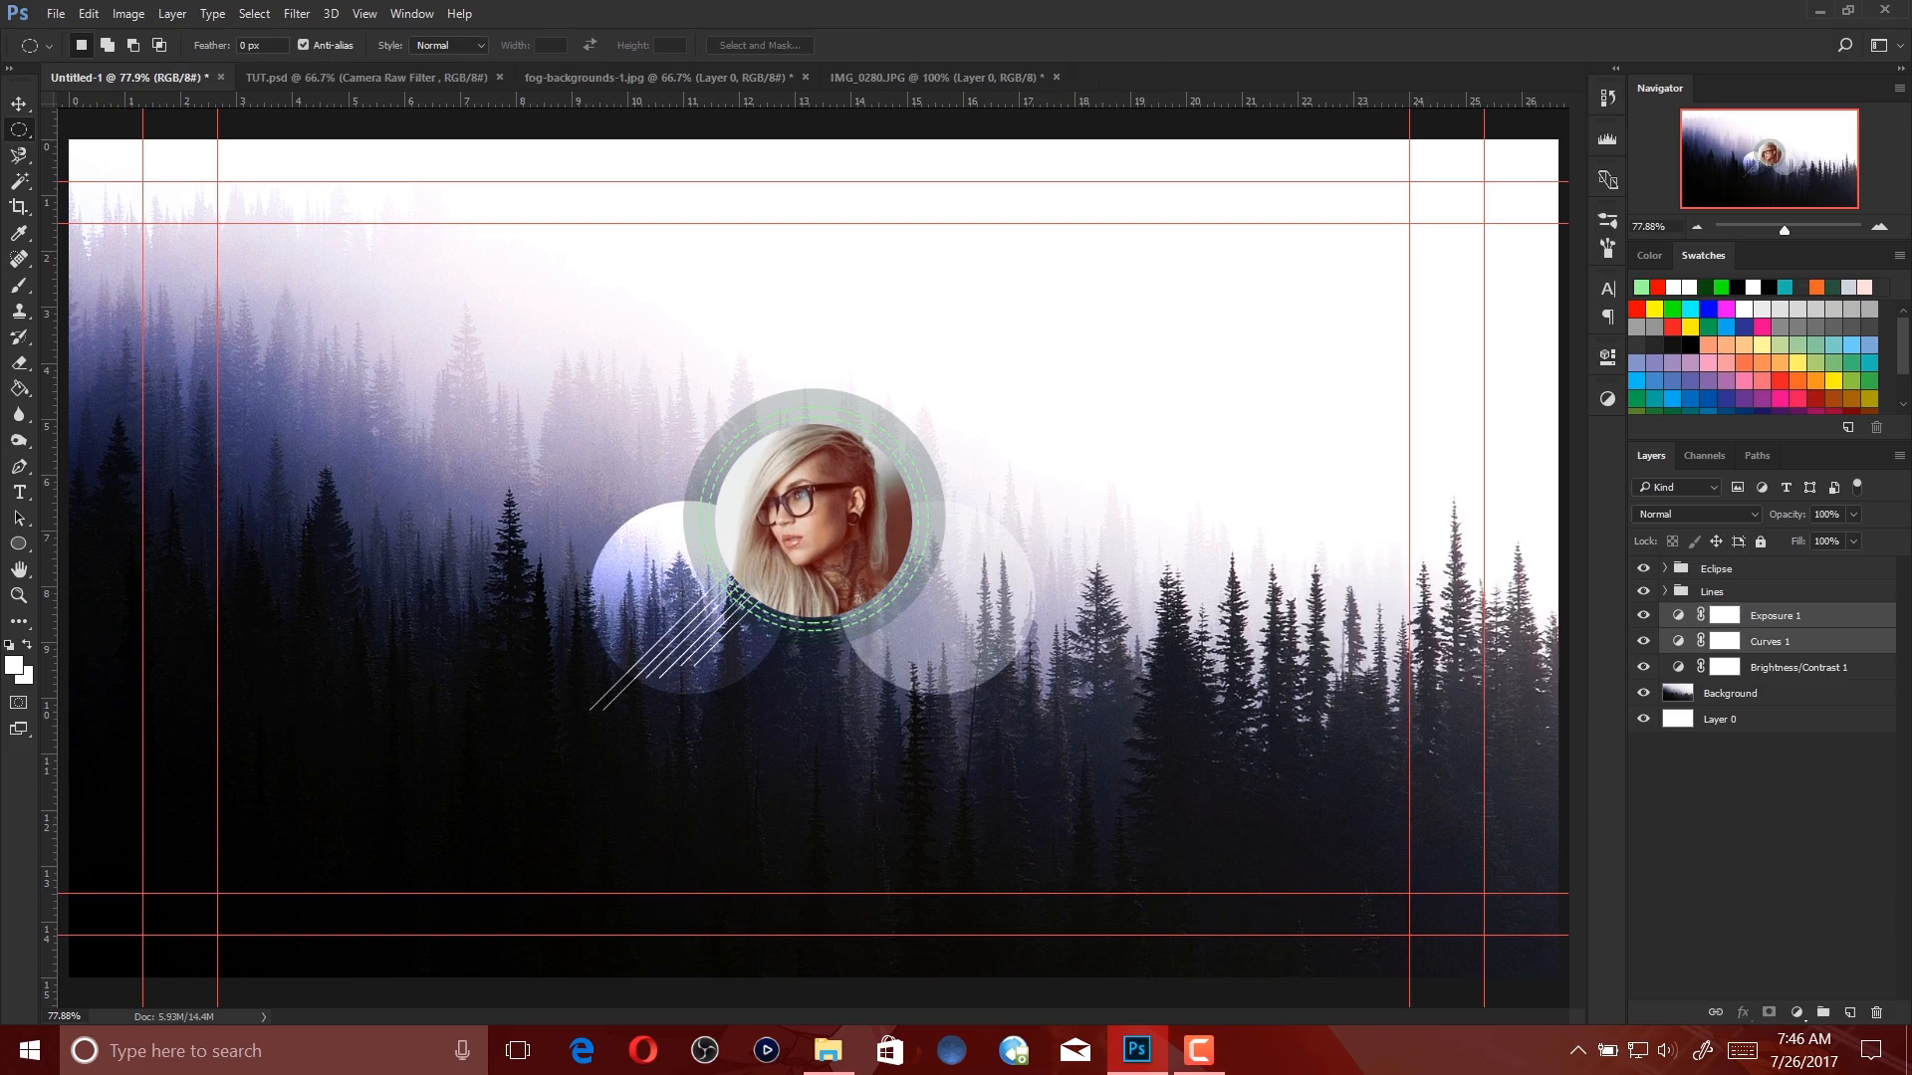
pyautogui.keyDown('ctrl'); pyautogui.click(1792, 668); pyautogui.keyUp('ctrl')
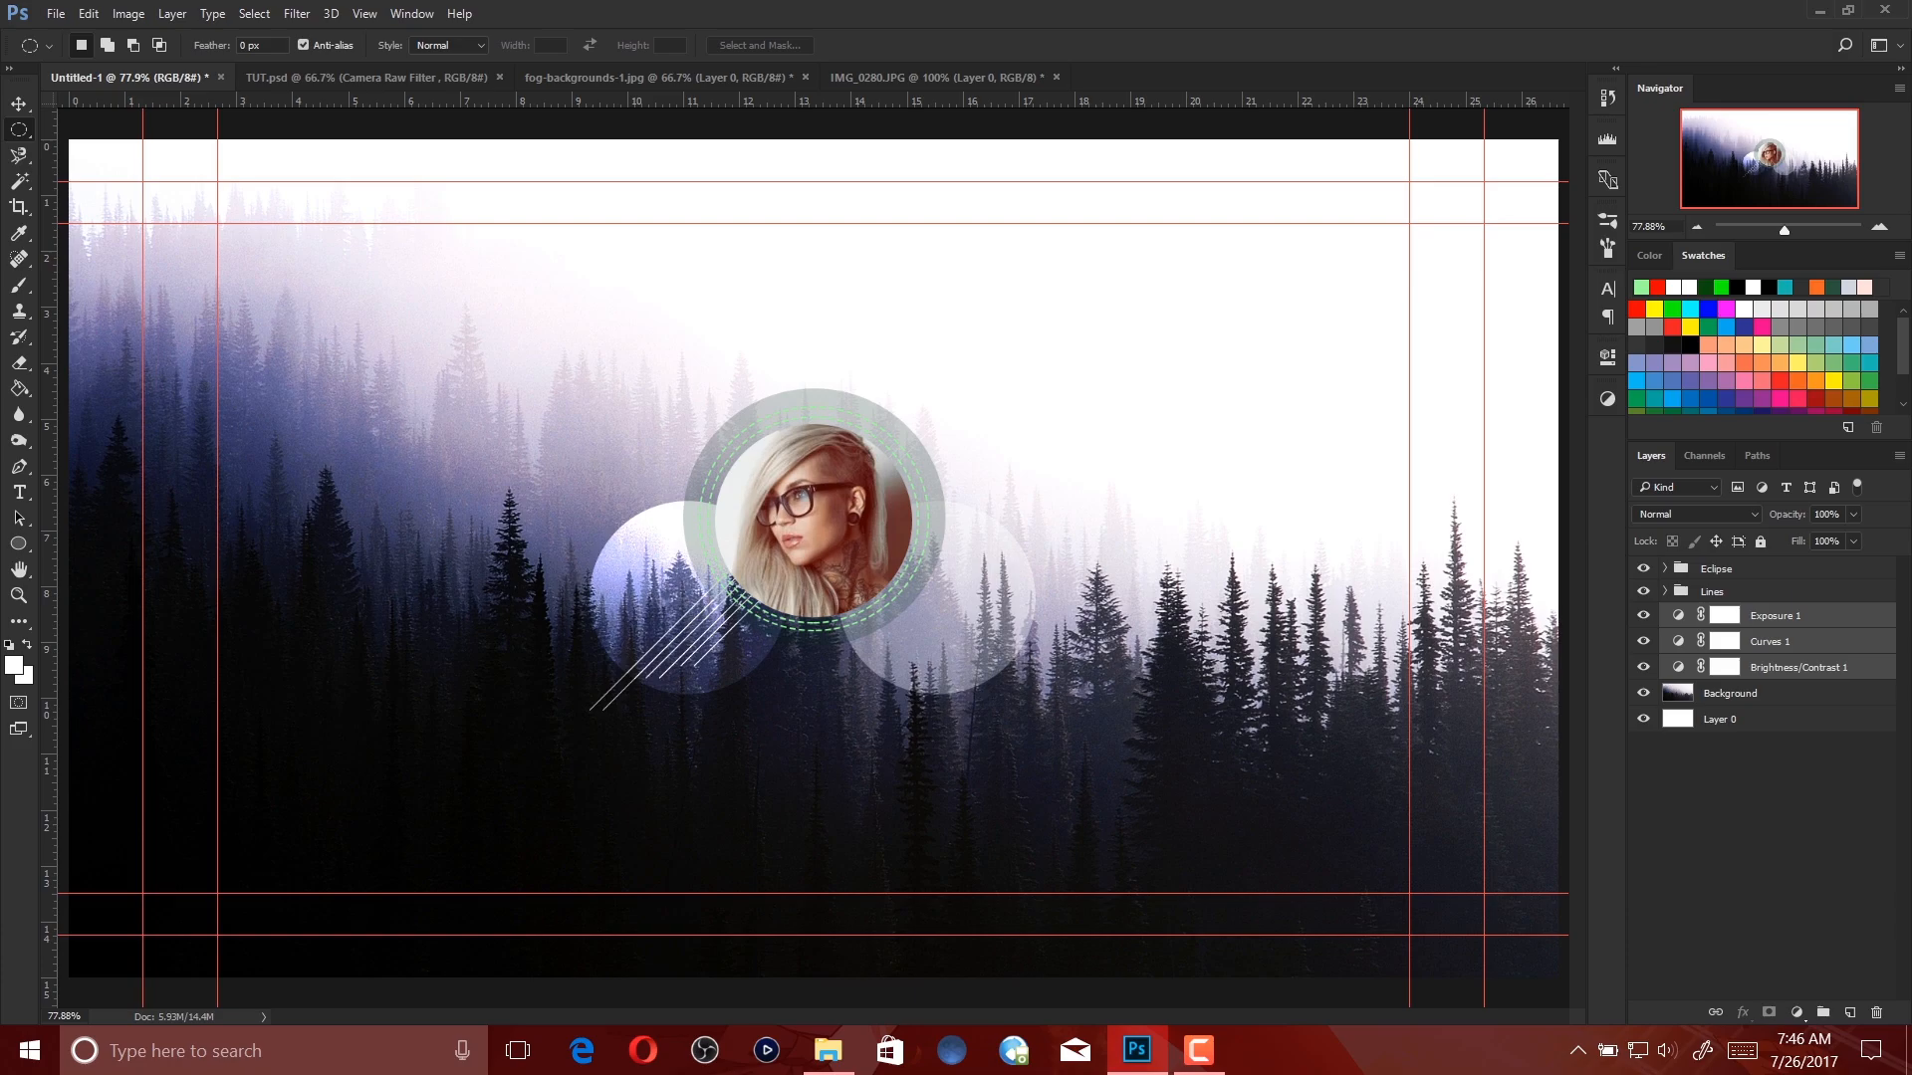
pyautogui.hotkey('ctrl', 'g')
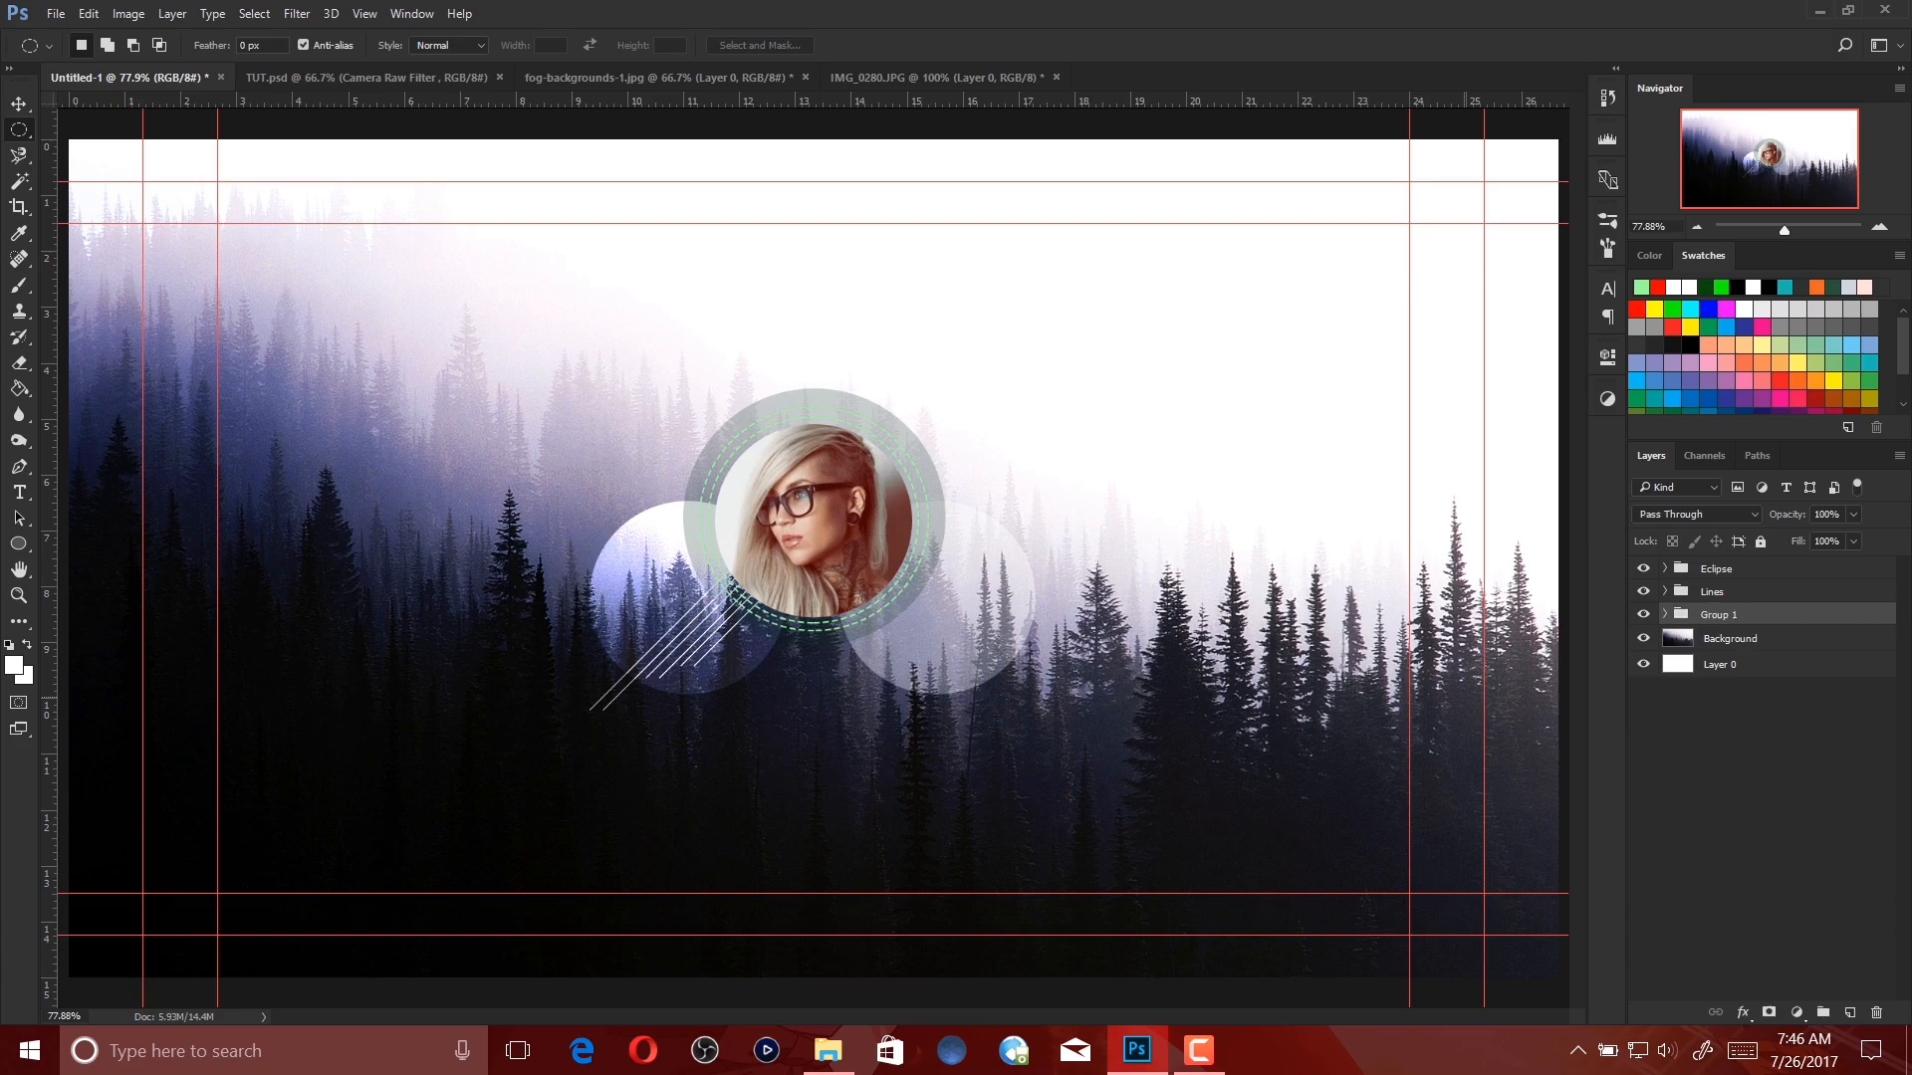
pyautogui.doubleClick(1718, 615)
pyautogui.write('HD')
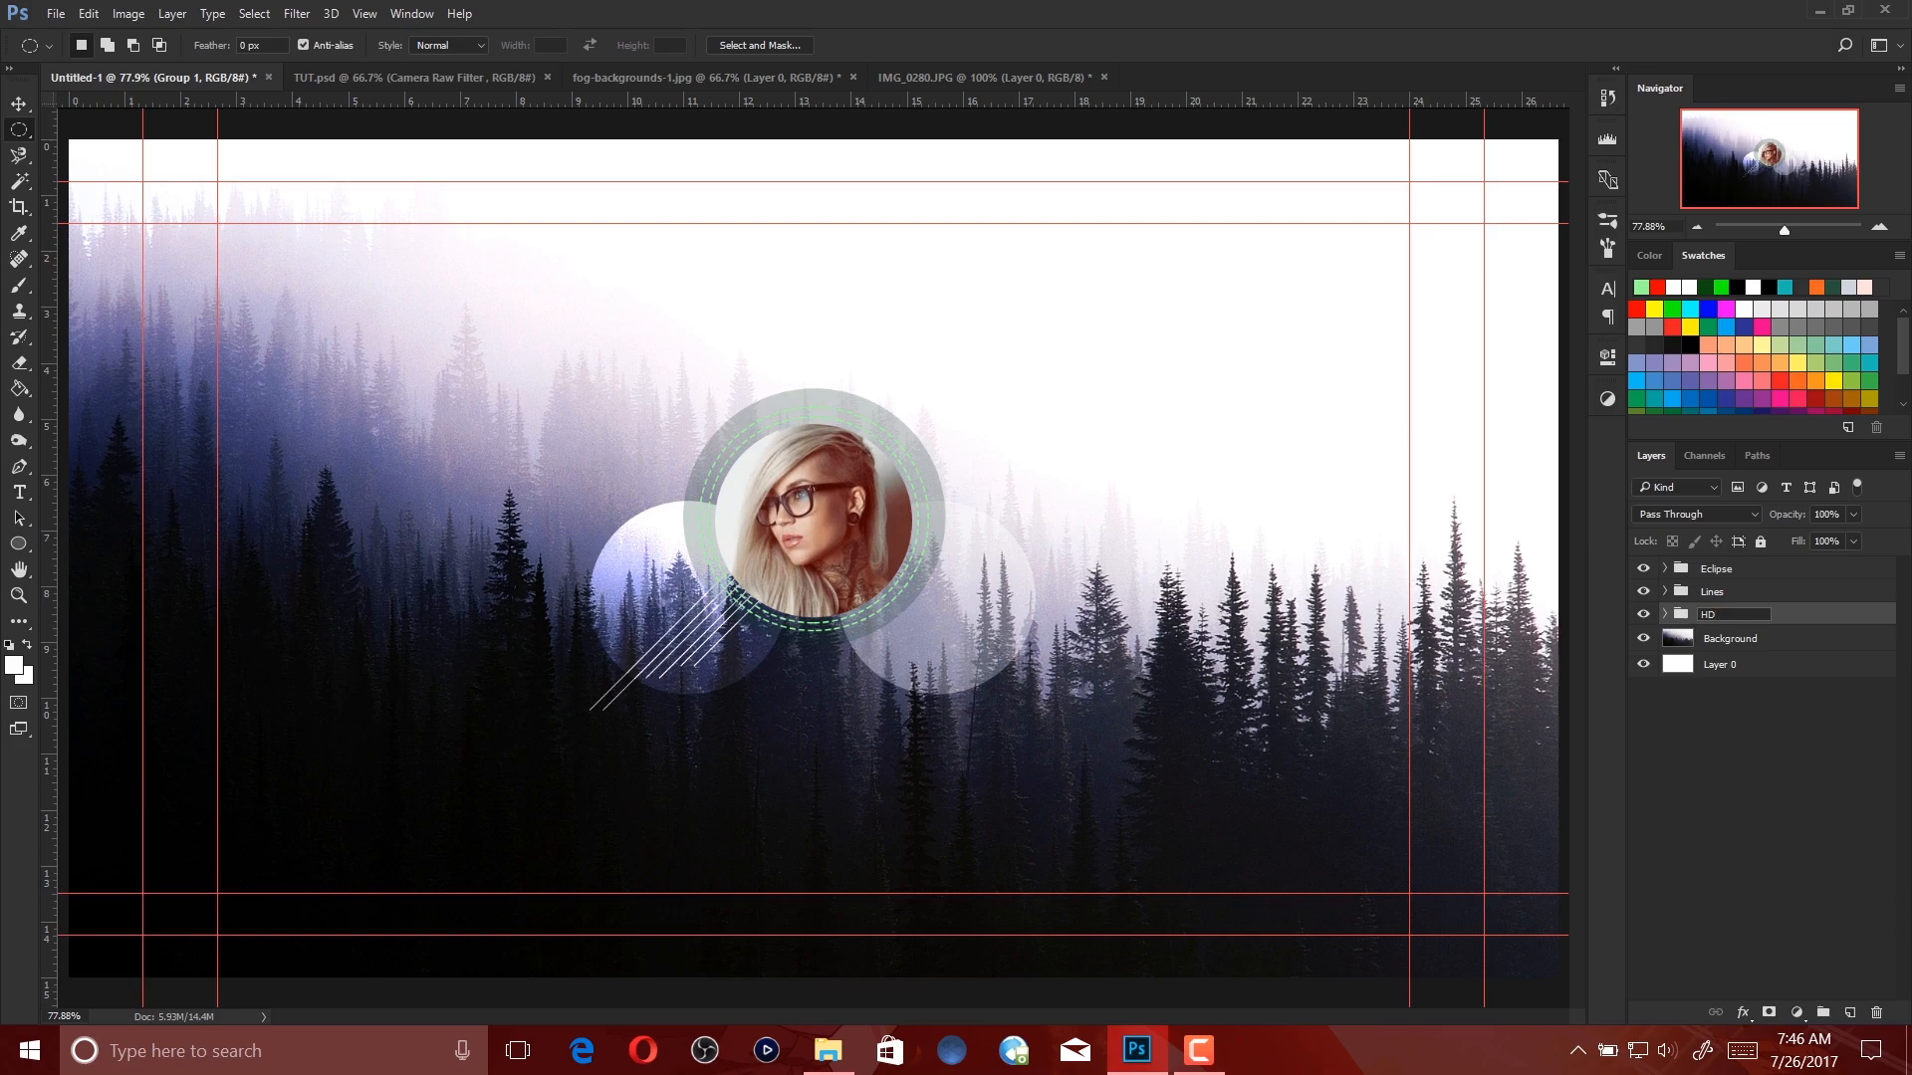
pyautogui.write(' Settings')
pyautogui.press('Return')
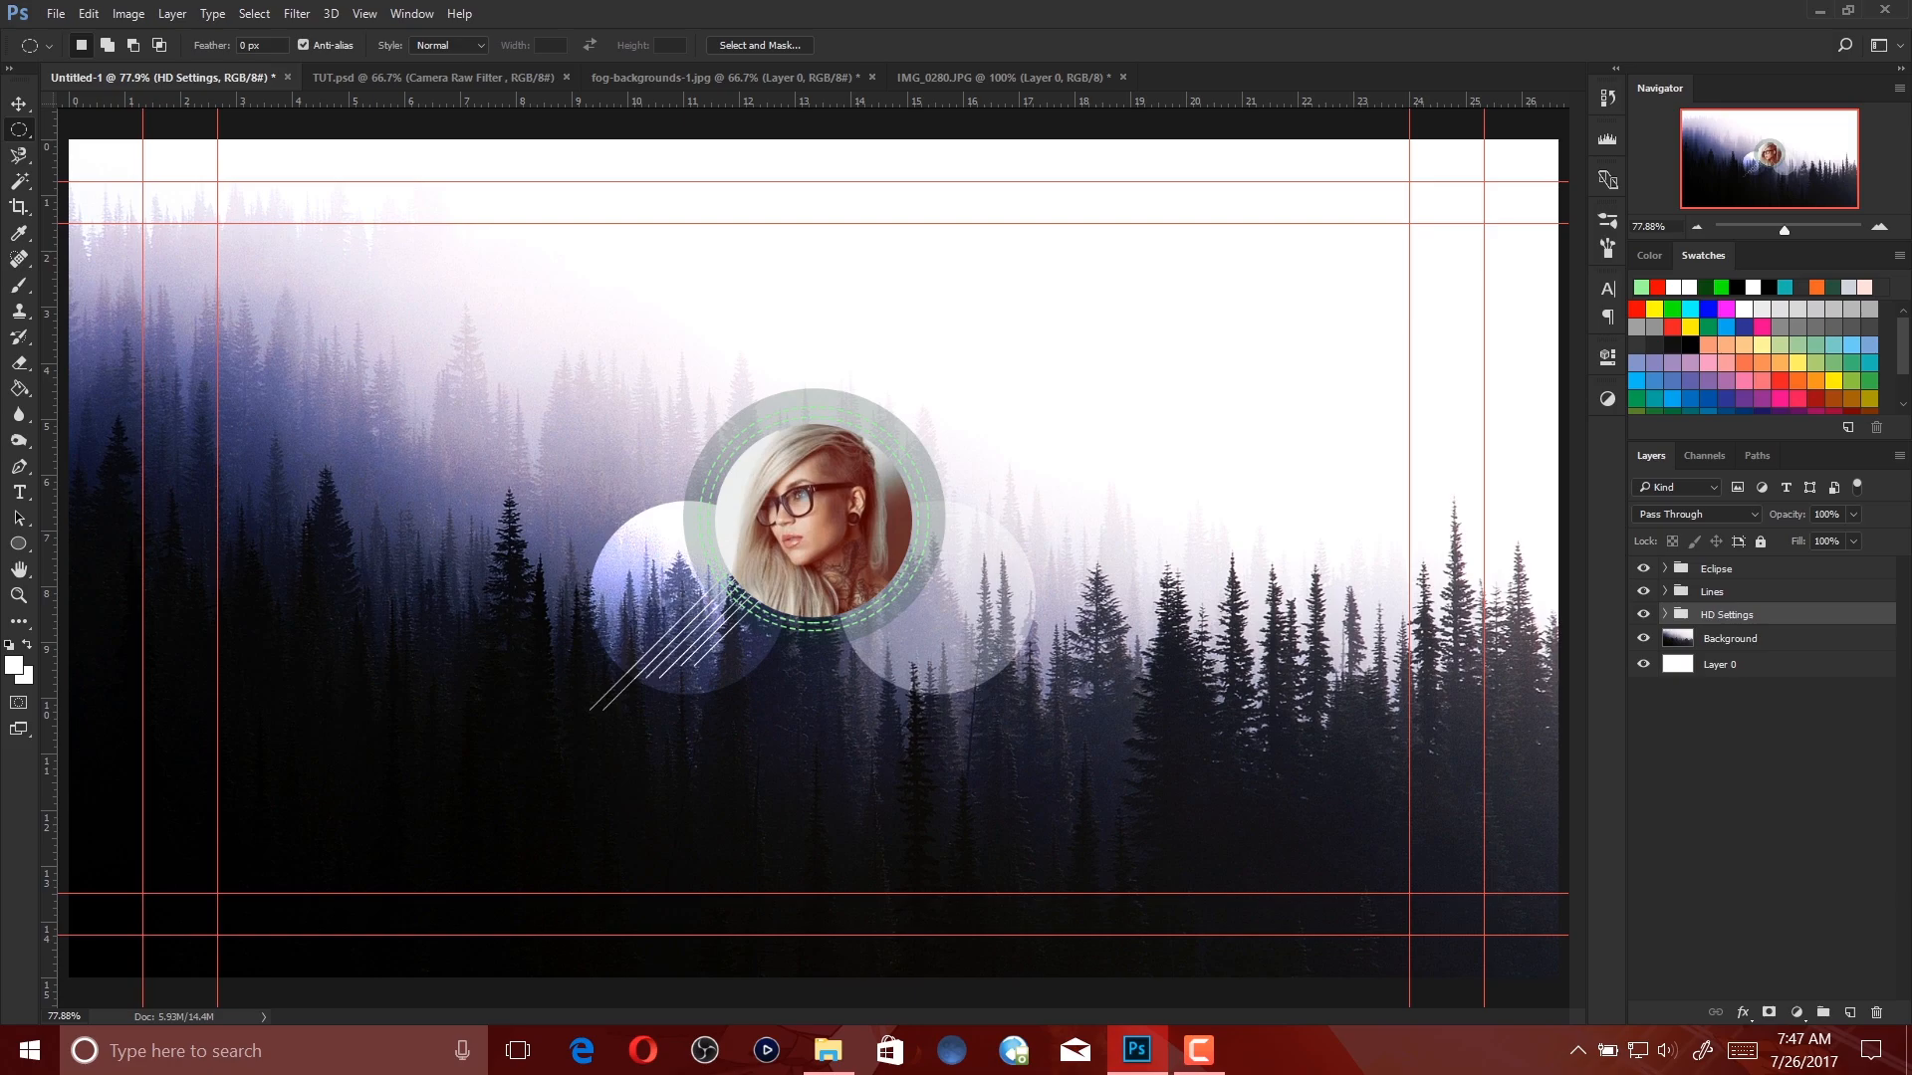
# Create a new layer above the Eclipse group and apply the merged image to it with Multiply blending at 100% opacity.
pyautogui.click(1716, 568)
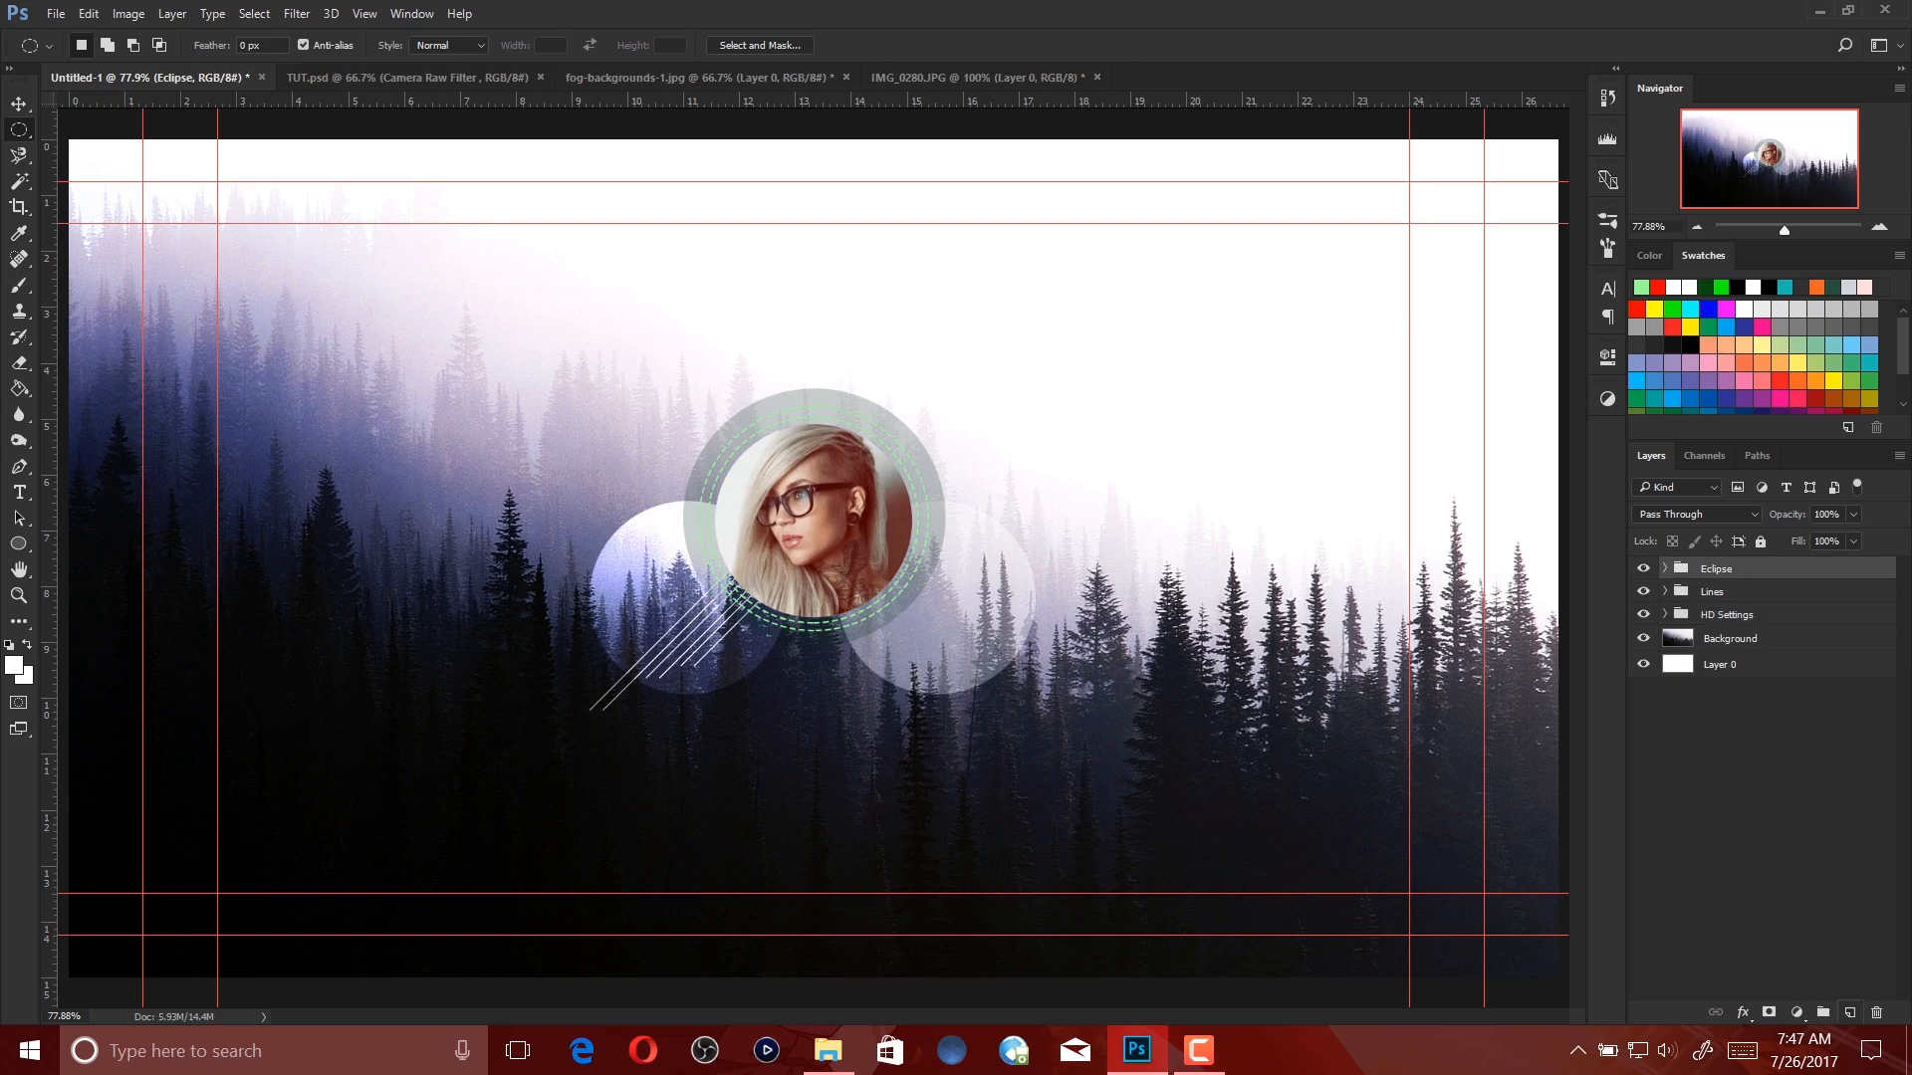
pyautogui.click(1849, 1012)
pyautogui.click(128, 13)
pyautogui.click(169, 371)
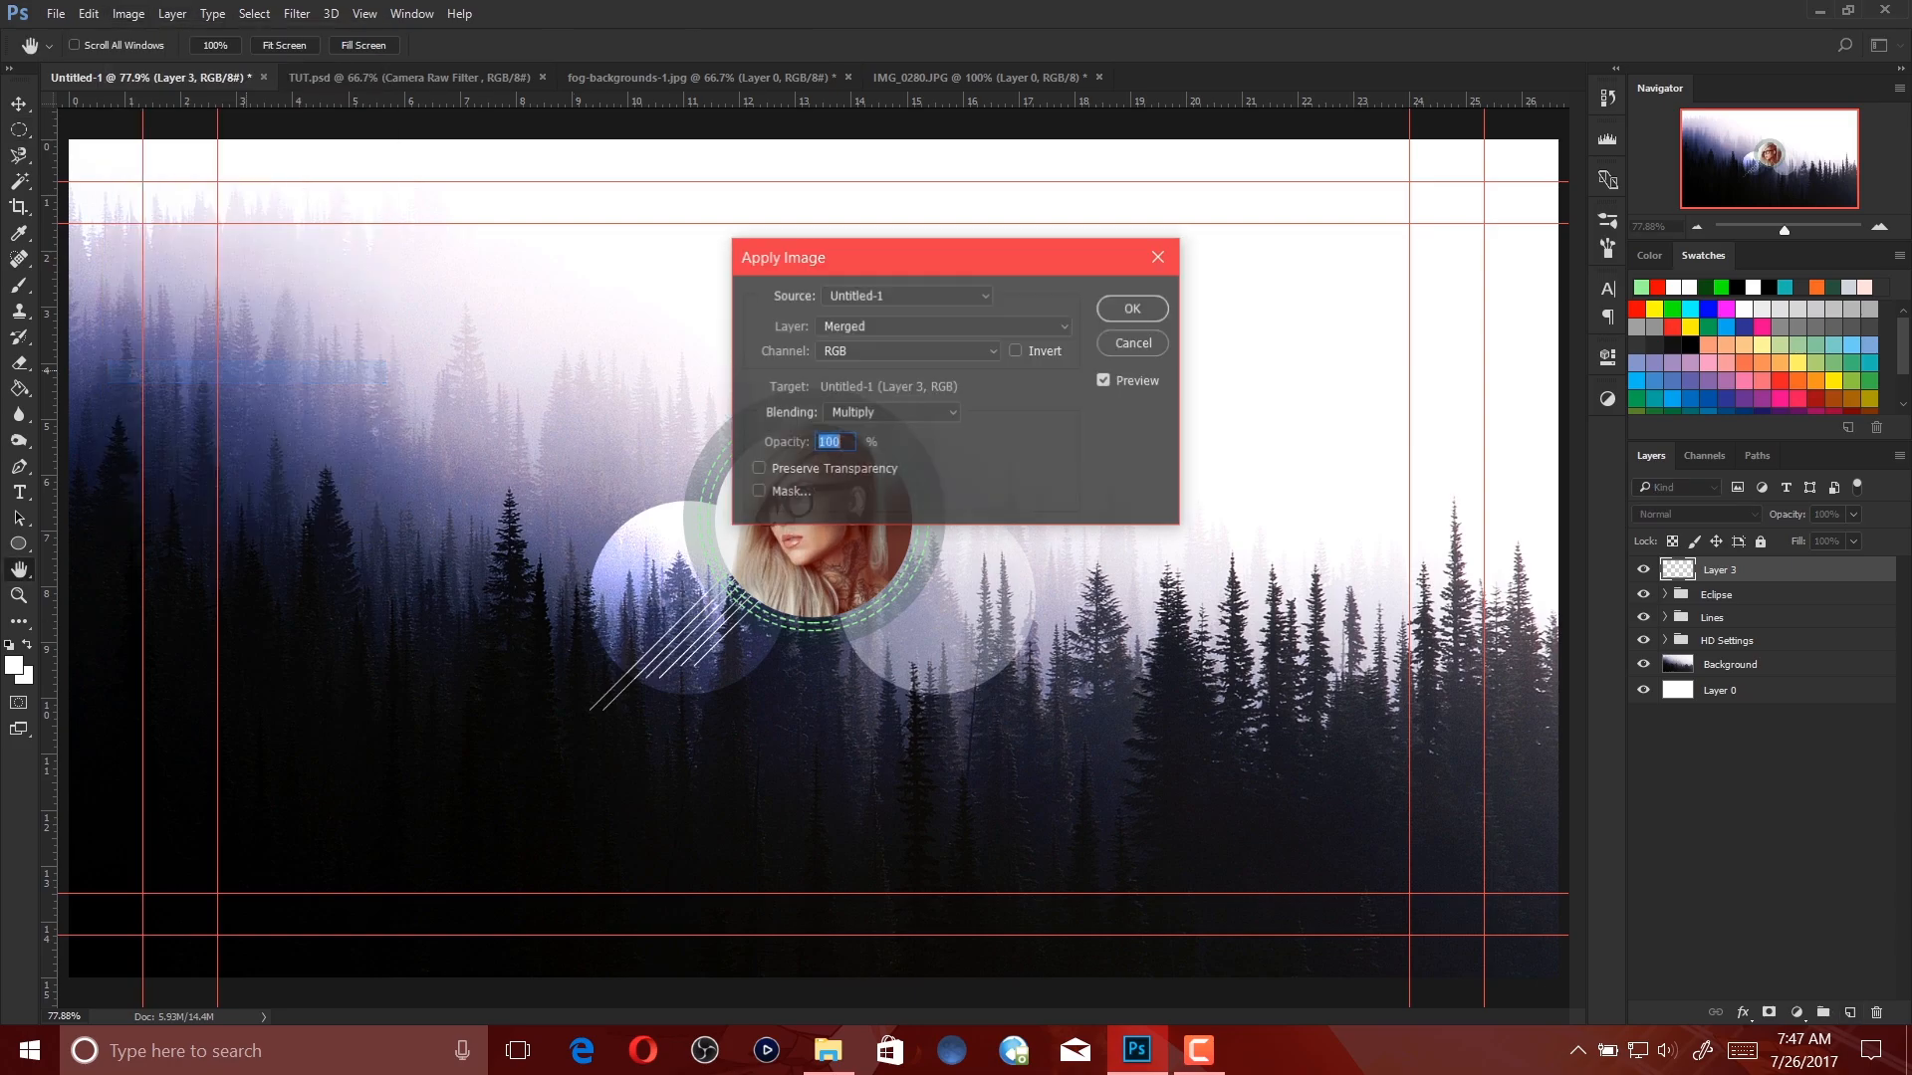
pyautogui.press('Return')
pyautogui.press('m')
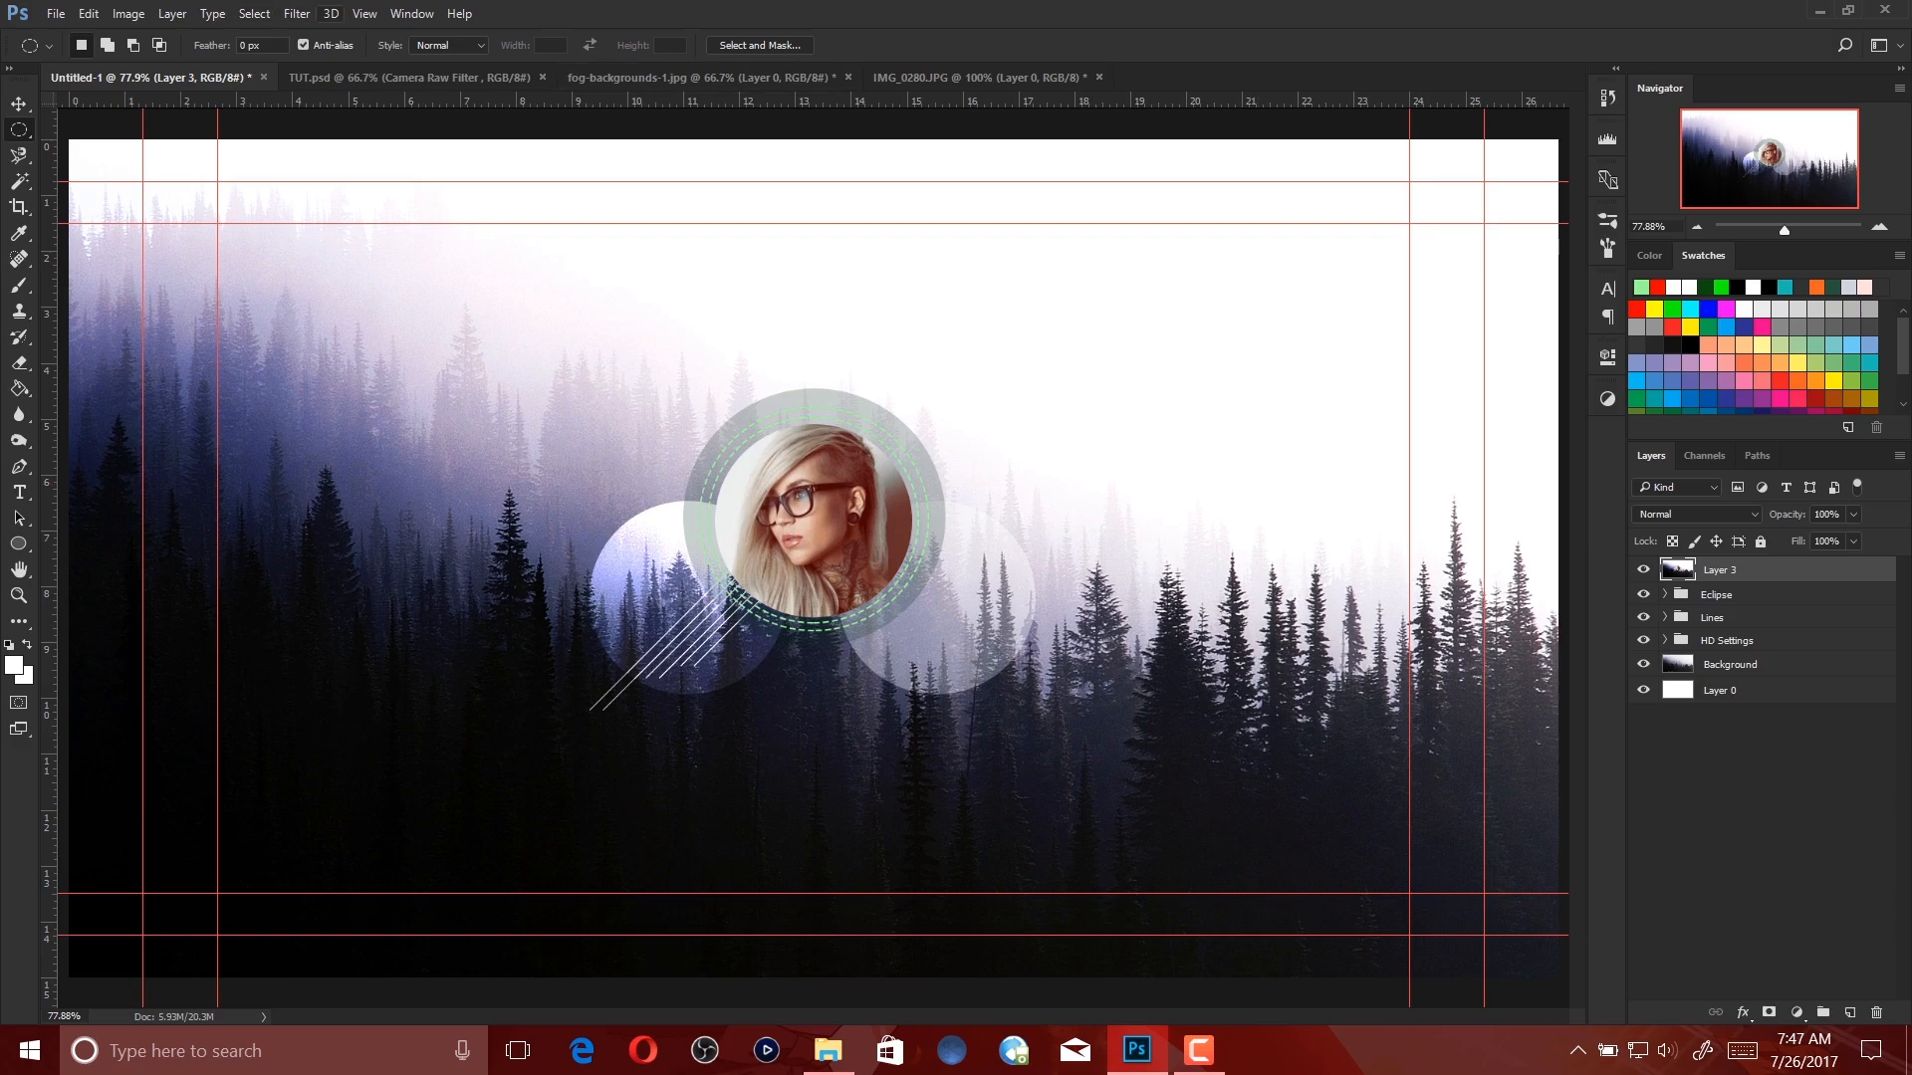
# Open the Camera Raw Filter on the merged layer and set exposure +0.95, contrast +35, highlights +19, shadows +12, whites -48 and blacks -12.
pyautogui.click(296, 13)
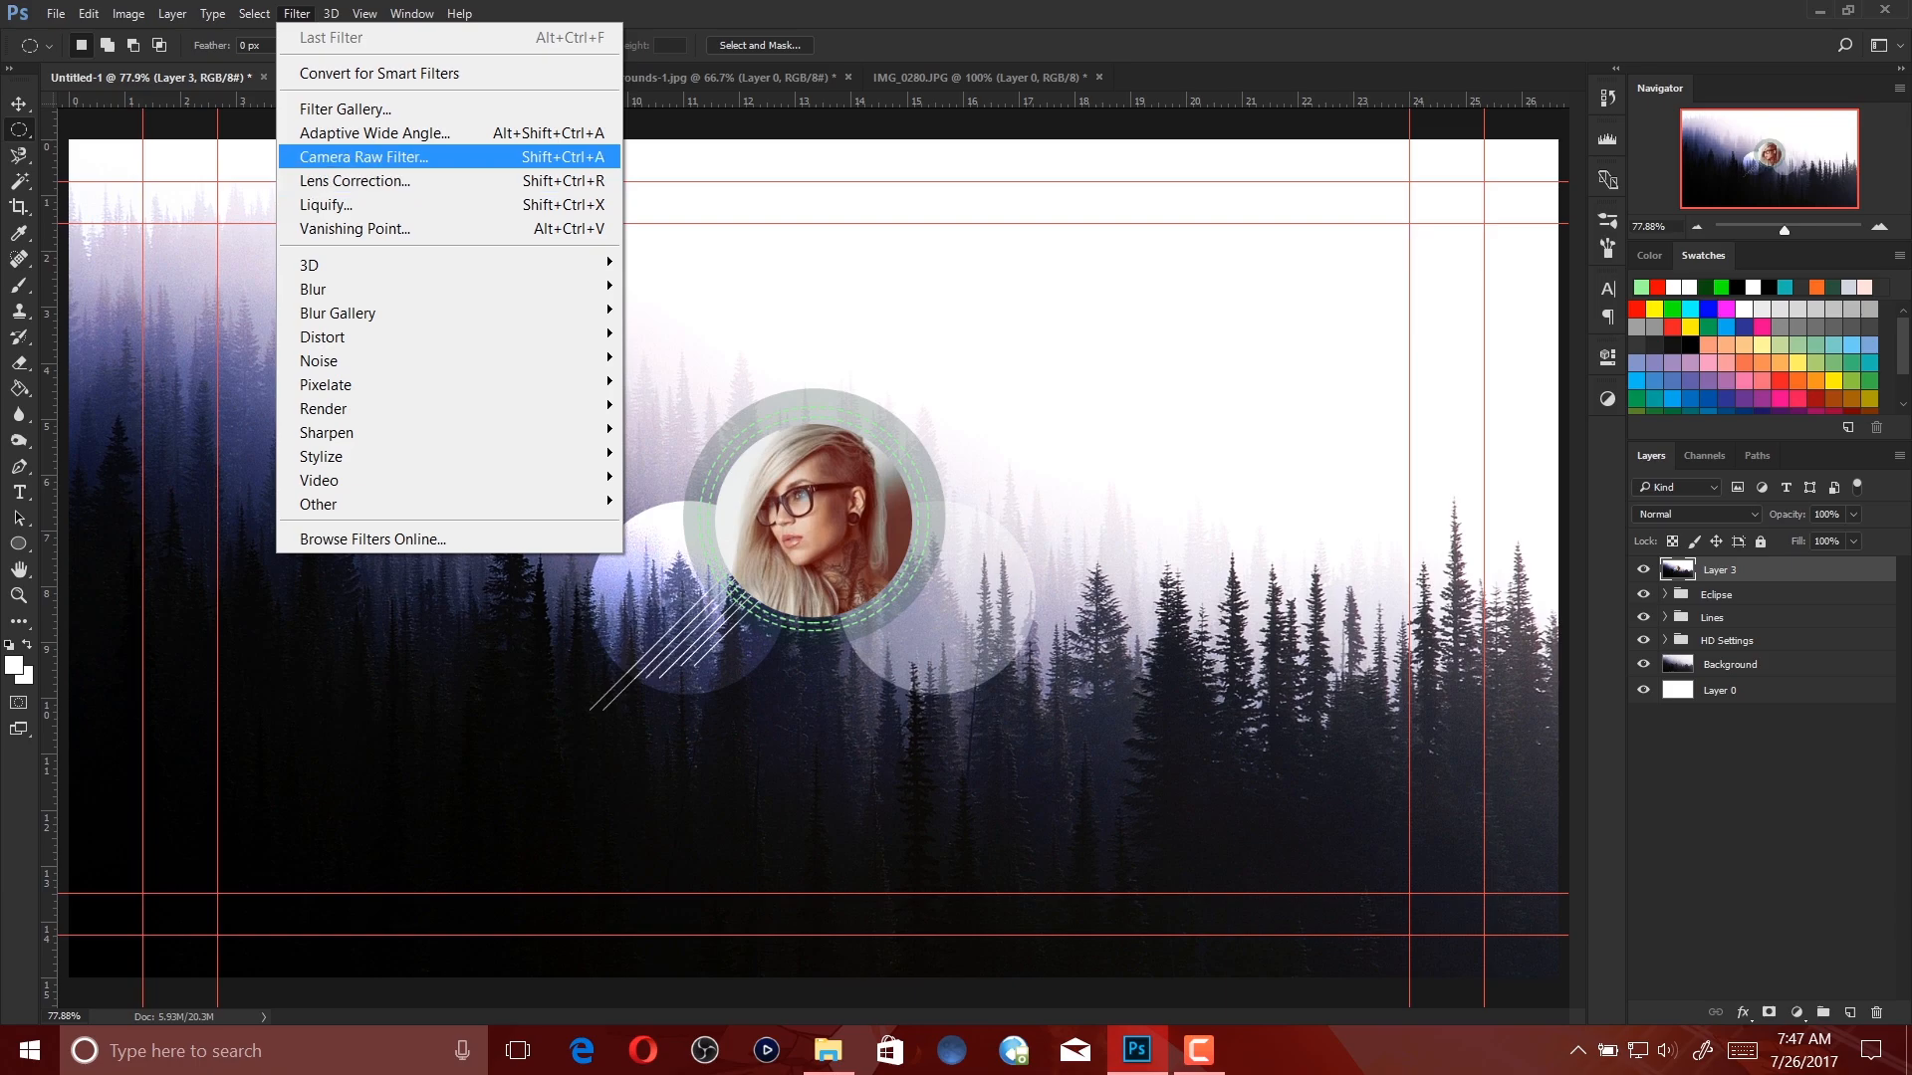
pyautogui.click(364, 156)
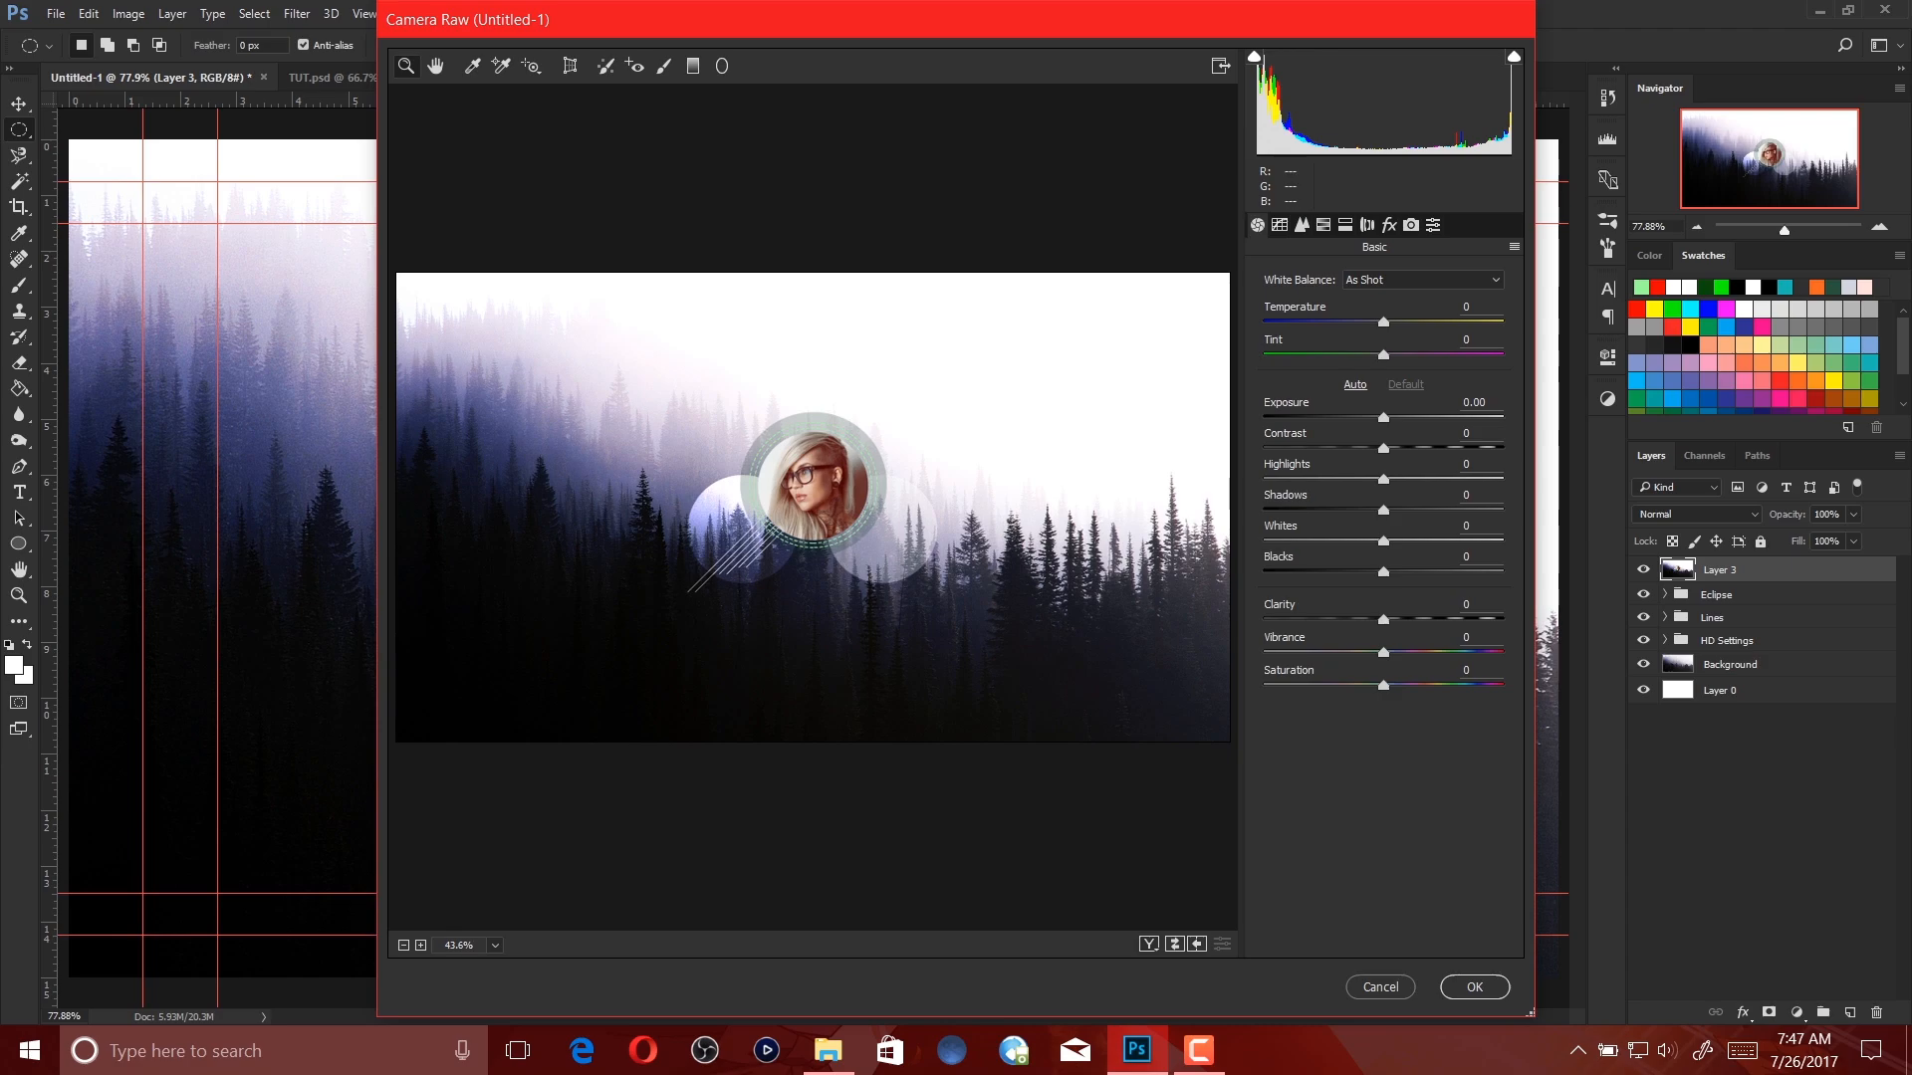
pyautogui.moveTo(1383, 417); pyautogui.dragTo(1325, 541)
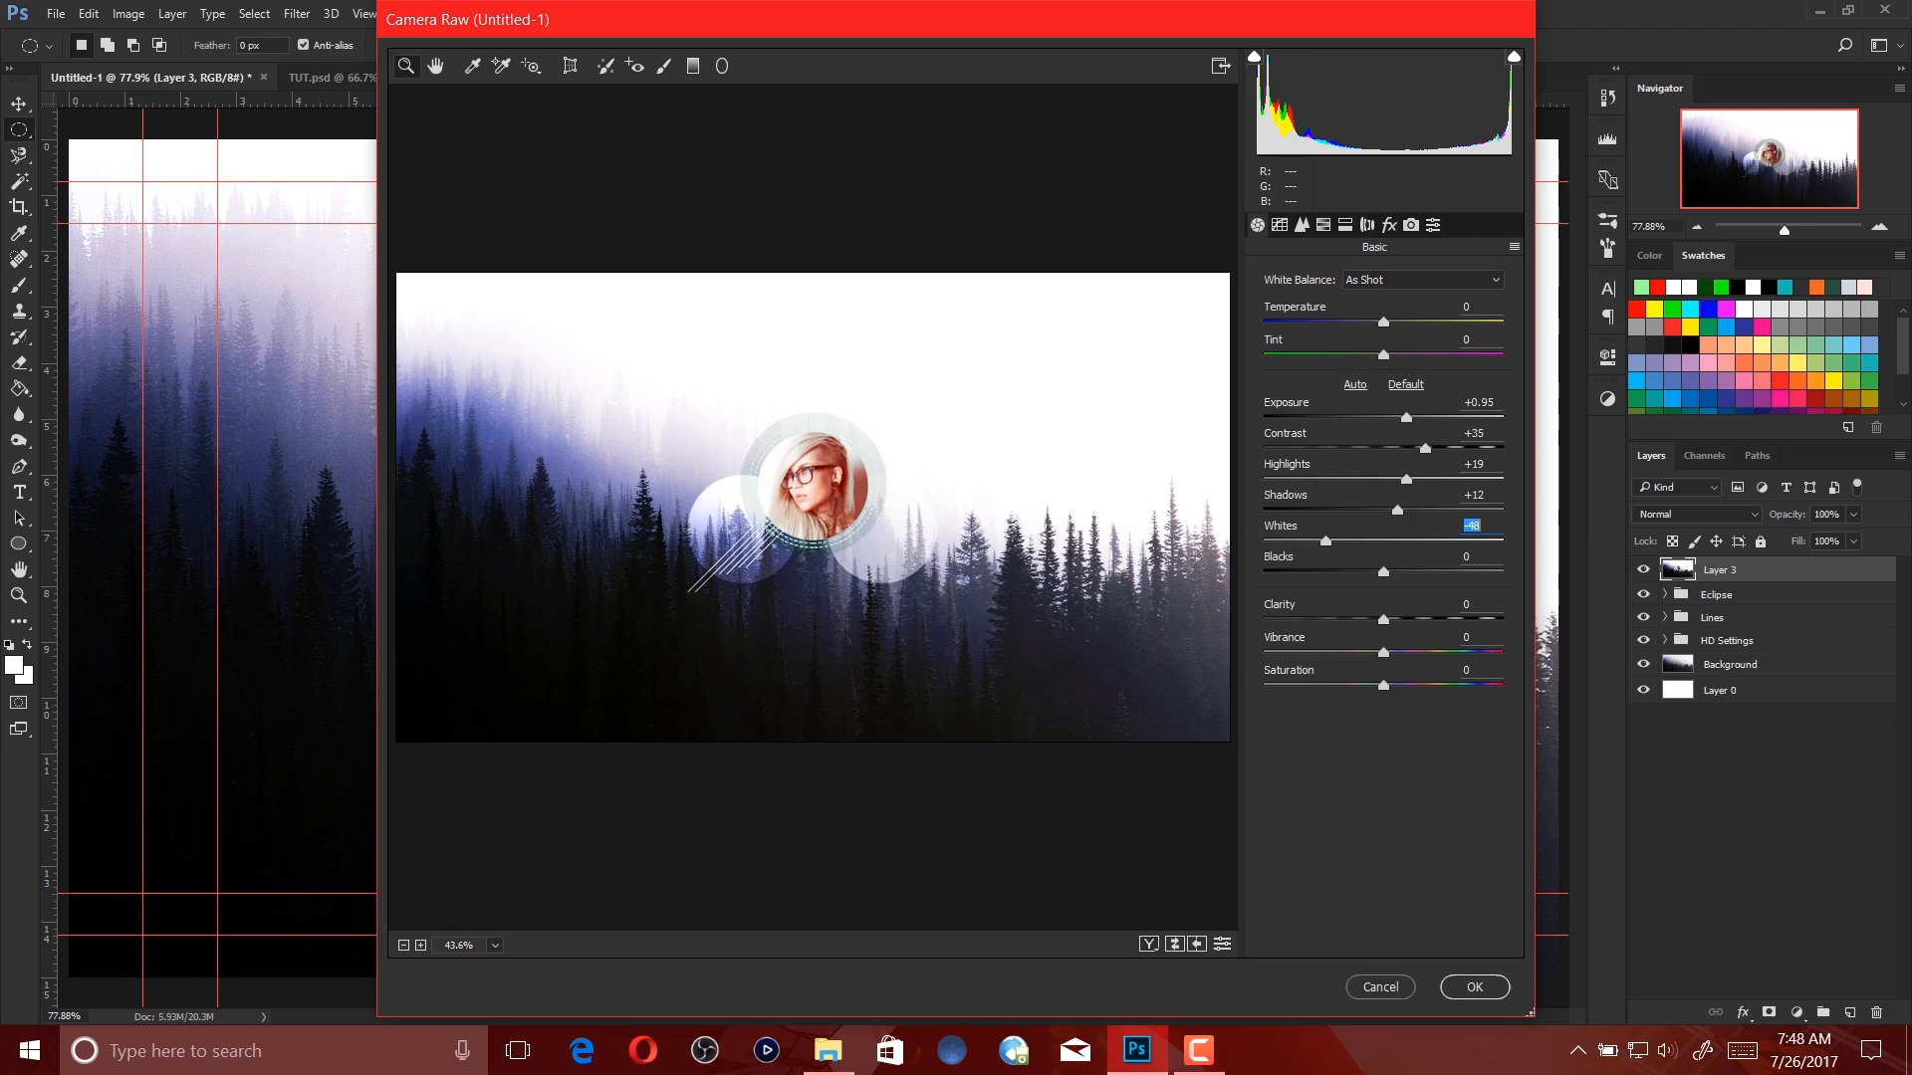
pyautogui.moveTo(1383, 571)
pyautogui.mouseDown()
pyautogui.moveTo(1409, 571)
pyautogui.moveTo(1338, 572)
pyautogui.moveTo(1370, 572)
pyautogui.mouseUp()
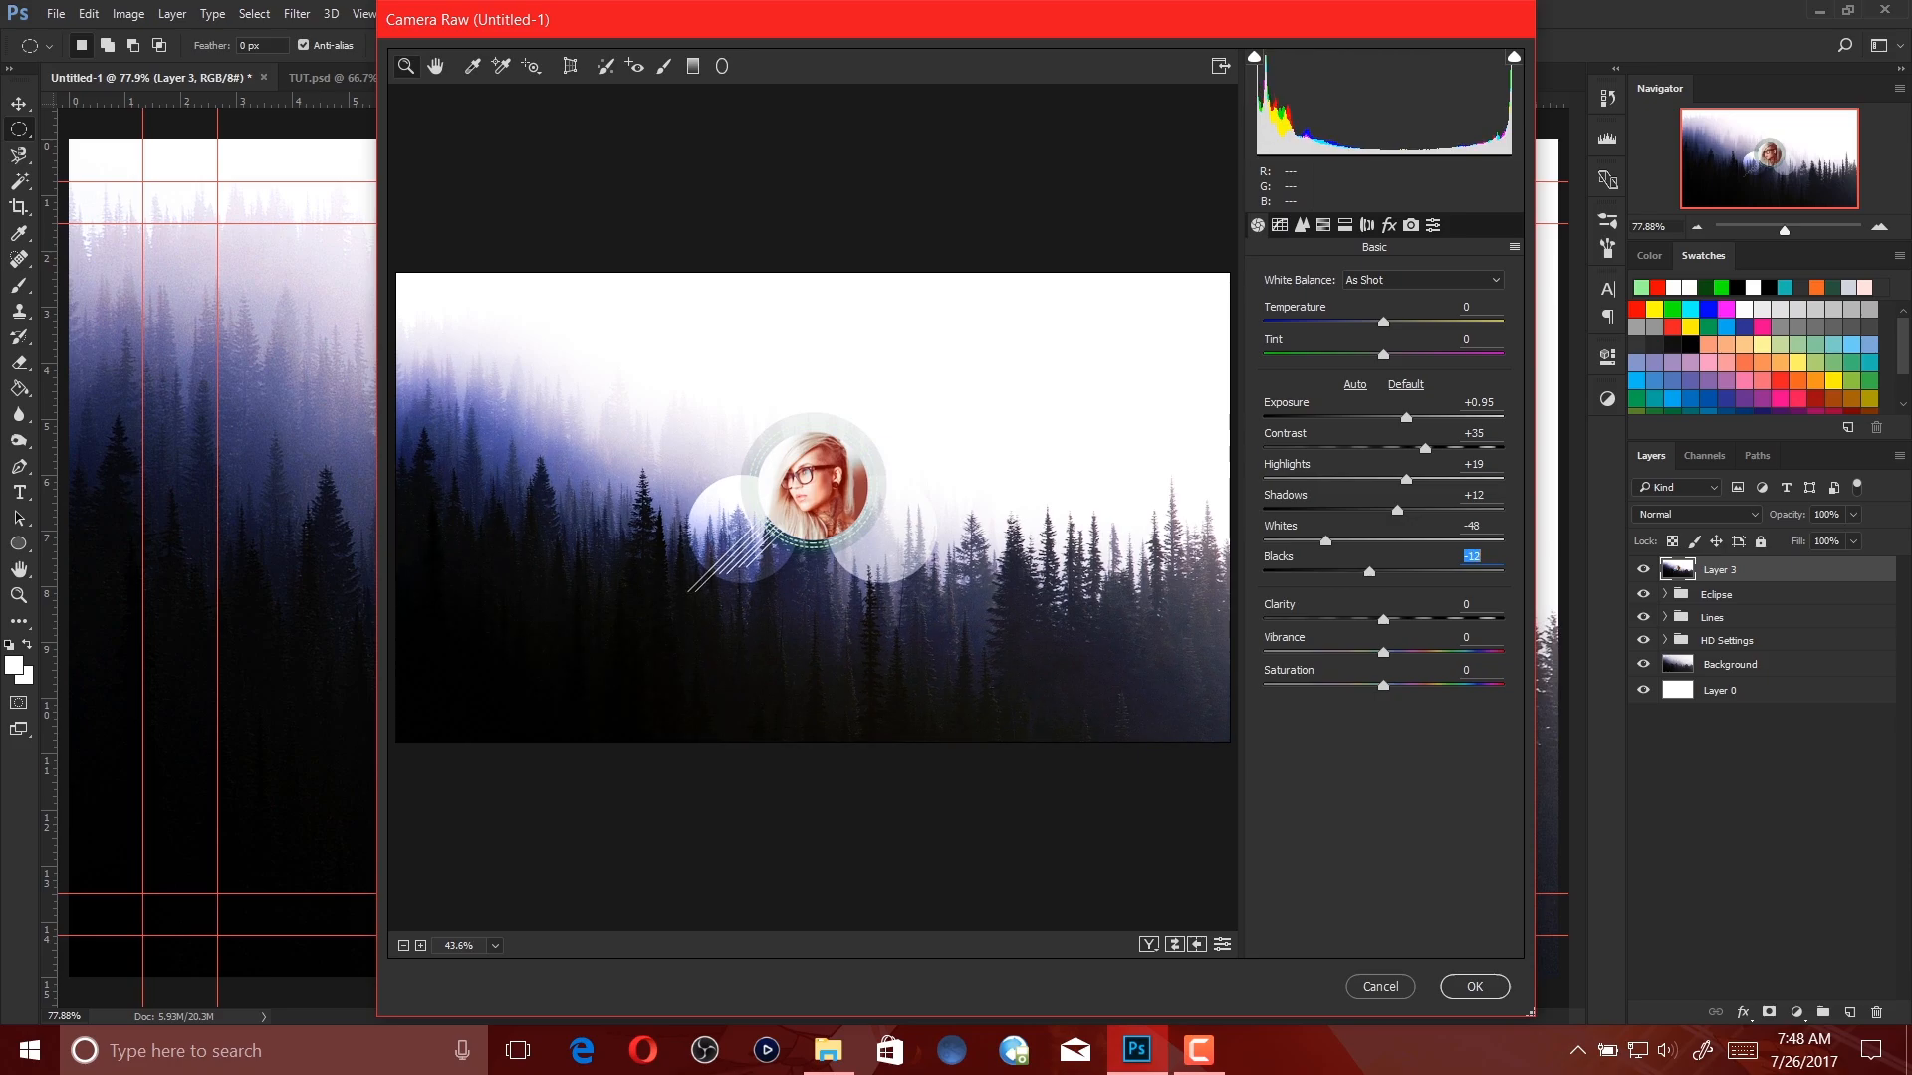
# Set the Camera Raw clarity to +86, vibrance to +18 and saturation to +10.
pyautogui.moveTo(1383, 619); pyautogui.dragTo(1494, 619)
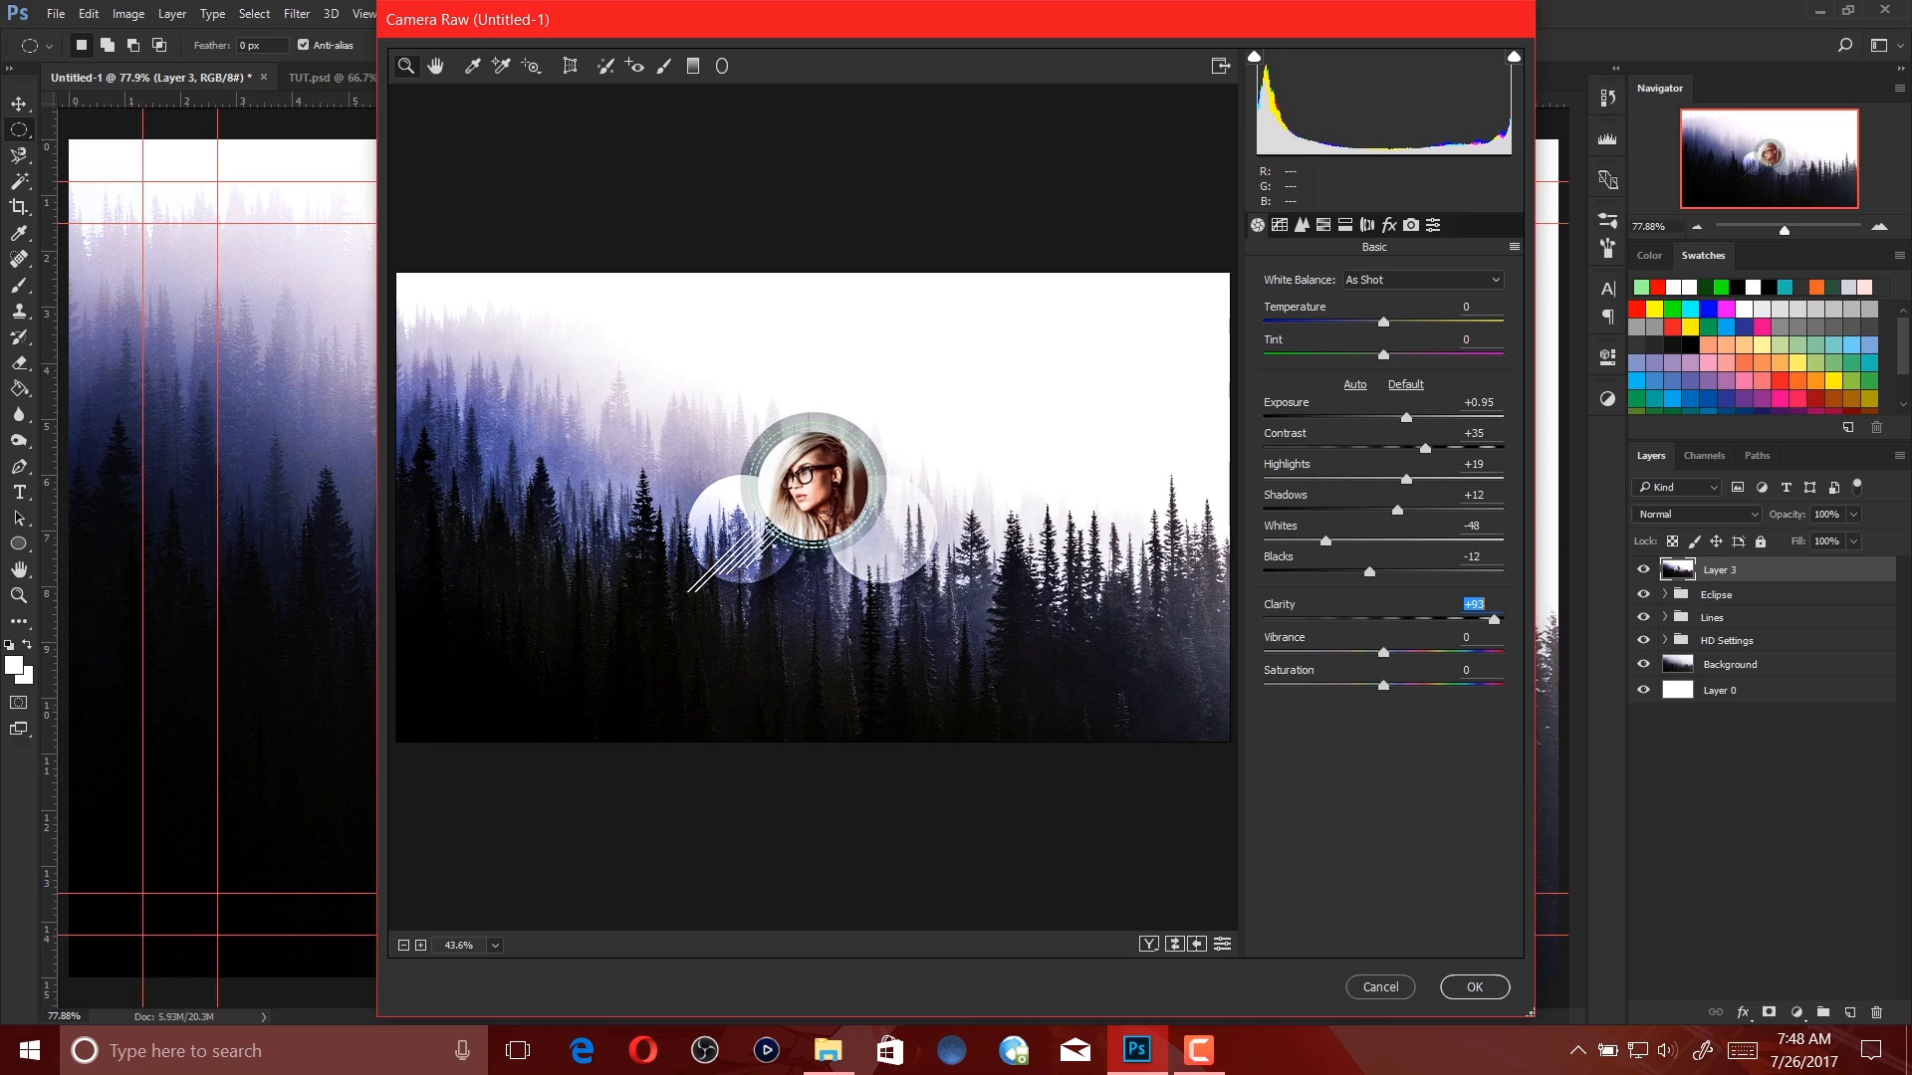
pyautogui.moveTo(1493, 619); pyautogui.dragTo(1485, 619)
pyautogui.moveTo(1383, 653)
pyautogui.mouseDown()
pyautogui.moveTo(1365, 652)
pyautogui.moveTo(1404, 652)
pyautogui.mouseUp()
pyautogui.moveTo(1383, 685); pyautogui.dragTo(1396, 685)
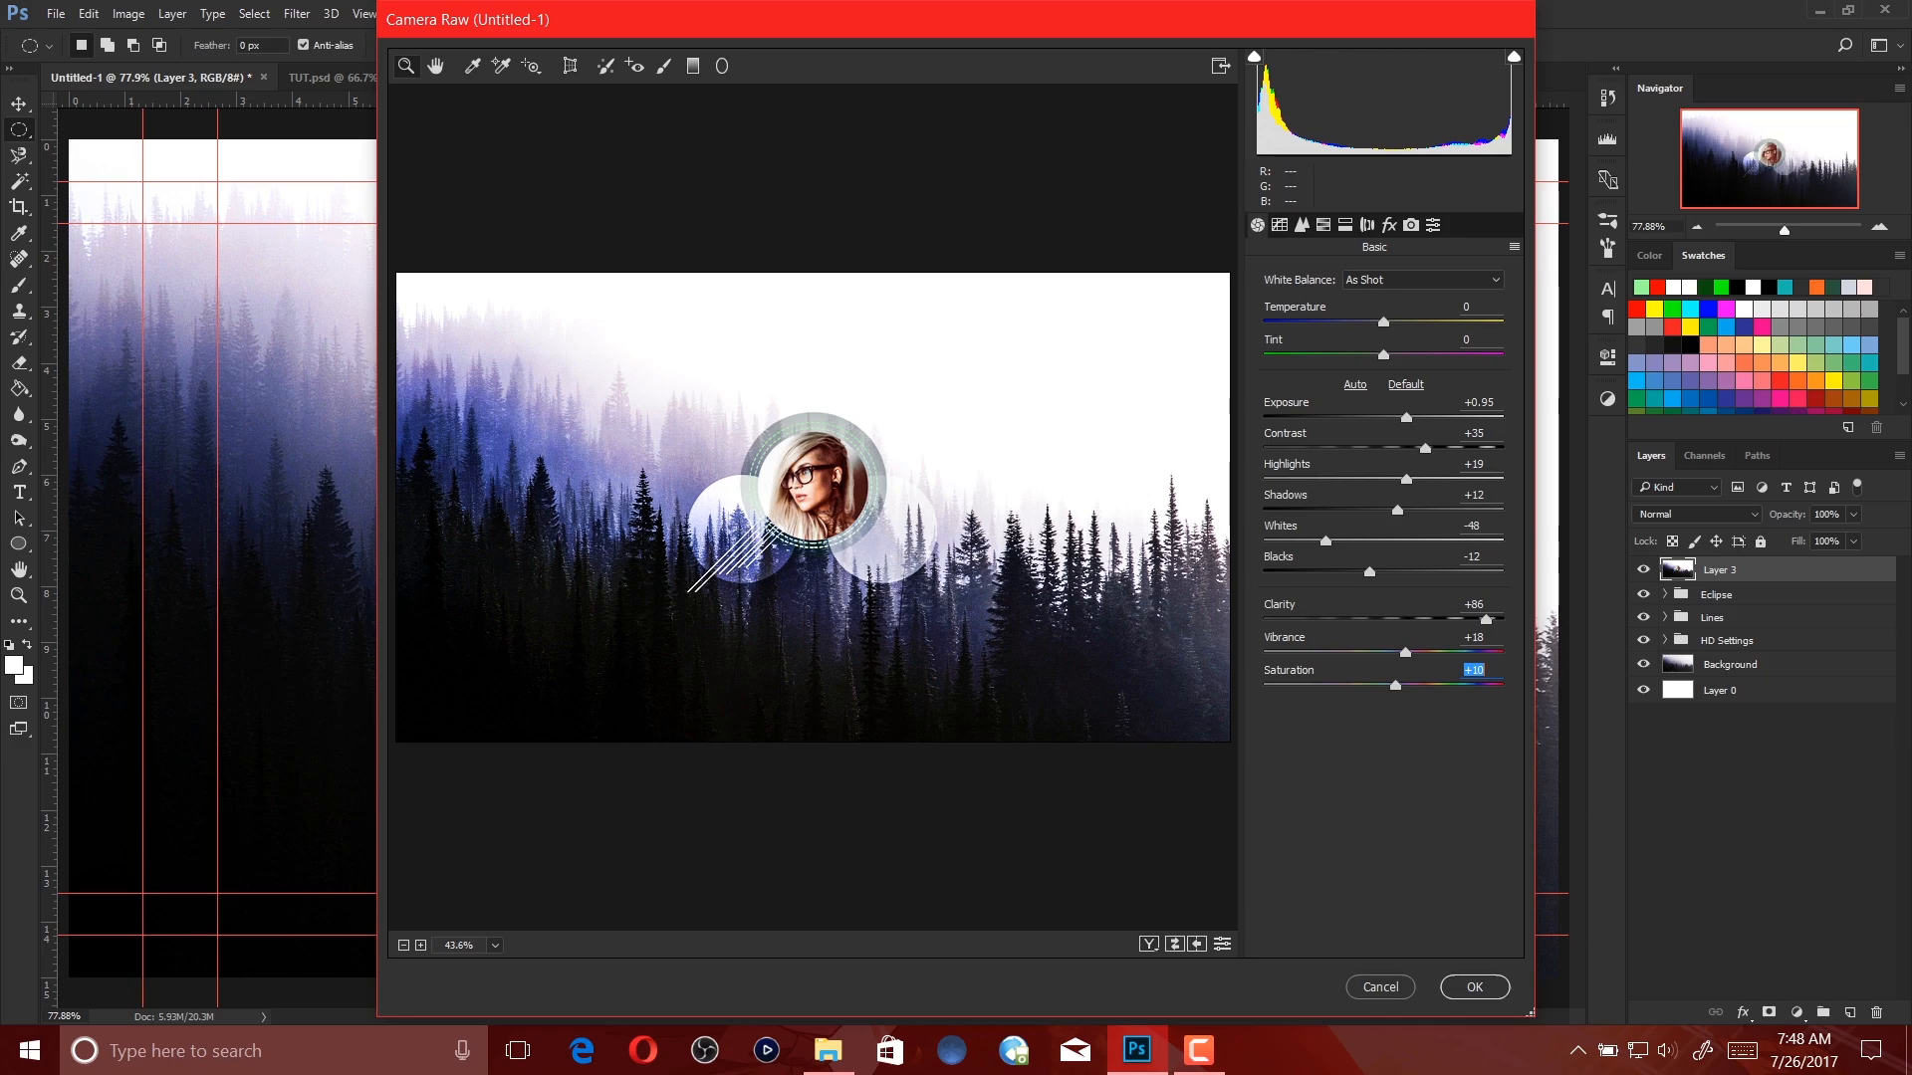
# Set the Camera Raw temperature to +11, fine-tune the tint, and apply the filter to the merged layer.
pyautogui.moveTo(1383, 322); pyautogui.dragTo(1397, 321)
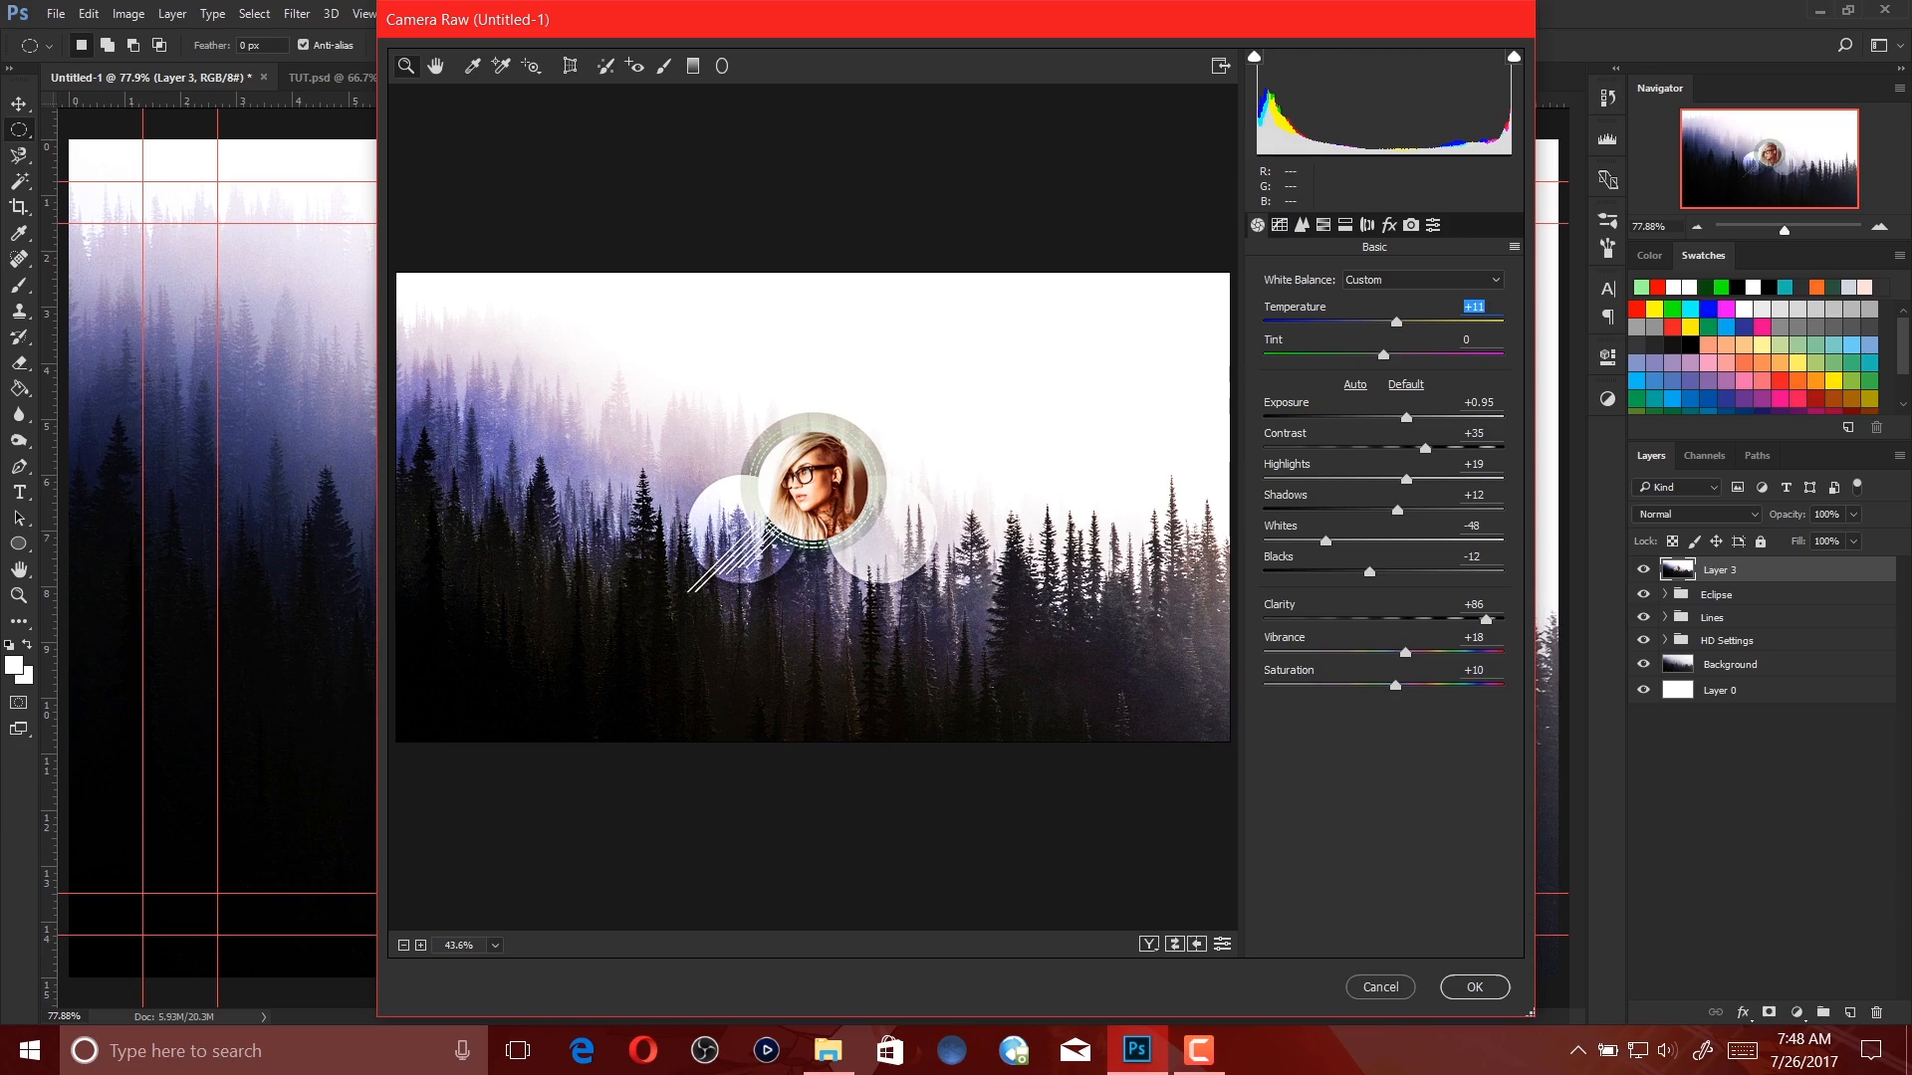
pyautogui.press('Tab')
pyautogui.press('Down')
pyautogui.press('Down')
pyautogui.press('Down')
pyautogui.press('Down')
pyautogui.press('Down')
pyautogui.press('Down')
pyautogui.press('Down')
pyautogui.press('Down')
pyautogui.press('Down')
pyautogui.press('Down')
pyautogui.press('Up')
pyautogui.press('Up')
pyautogui.press('Up')
pyautogui.press('Up')
pyautogui.press('Up')
pyautogui.press('Up')
pyautogui.press('Up')
pyautogui.press('Up')
pyautogui.press('Up')
pyautogui.press('Up')
pyautogui.press('Up')
pyautogui.press('Up')
pyautogui.press('Up')
pyautogui.press('Up')
pyautogui.press('Up')
pyautogui.press('Up')
pyautogui.press('Up')
pyautogui.click(1475, 987)
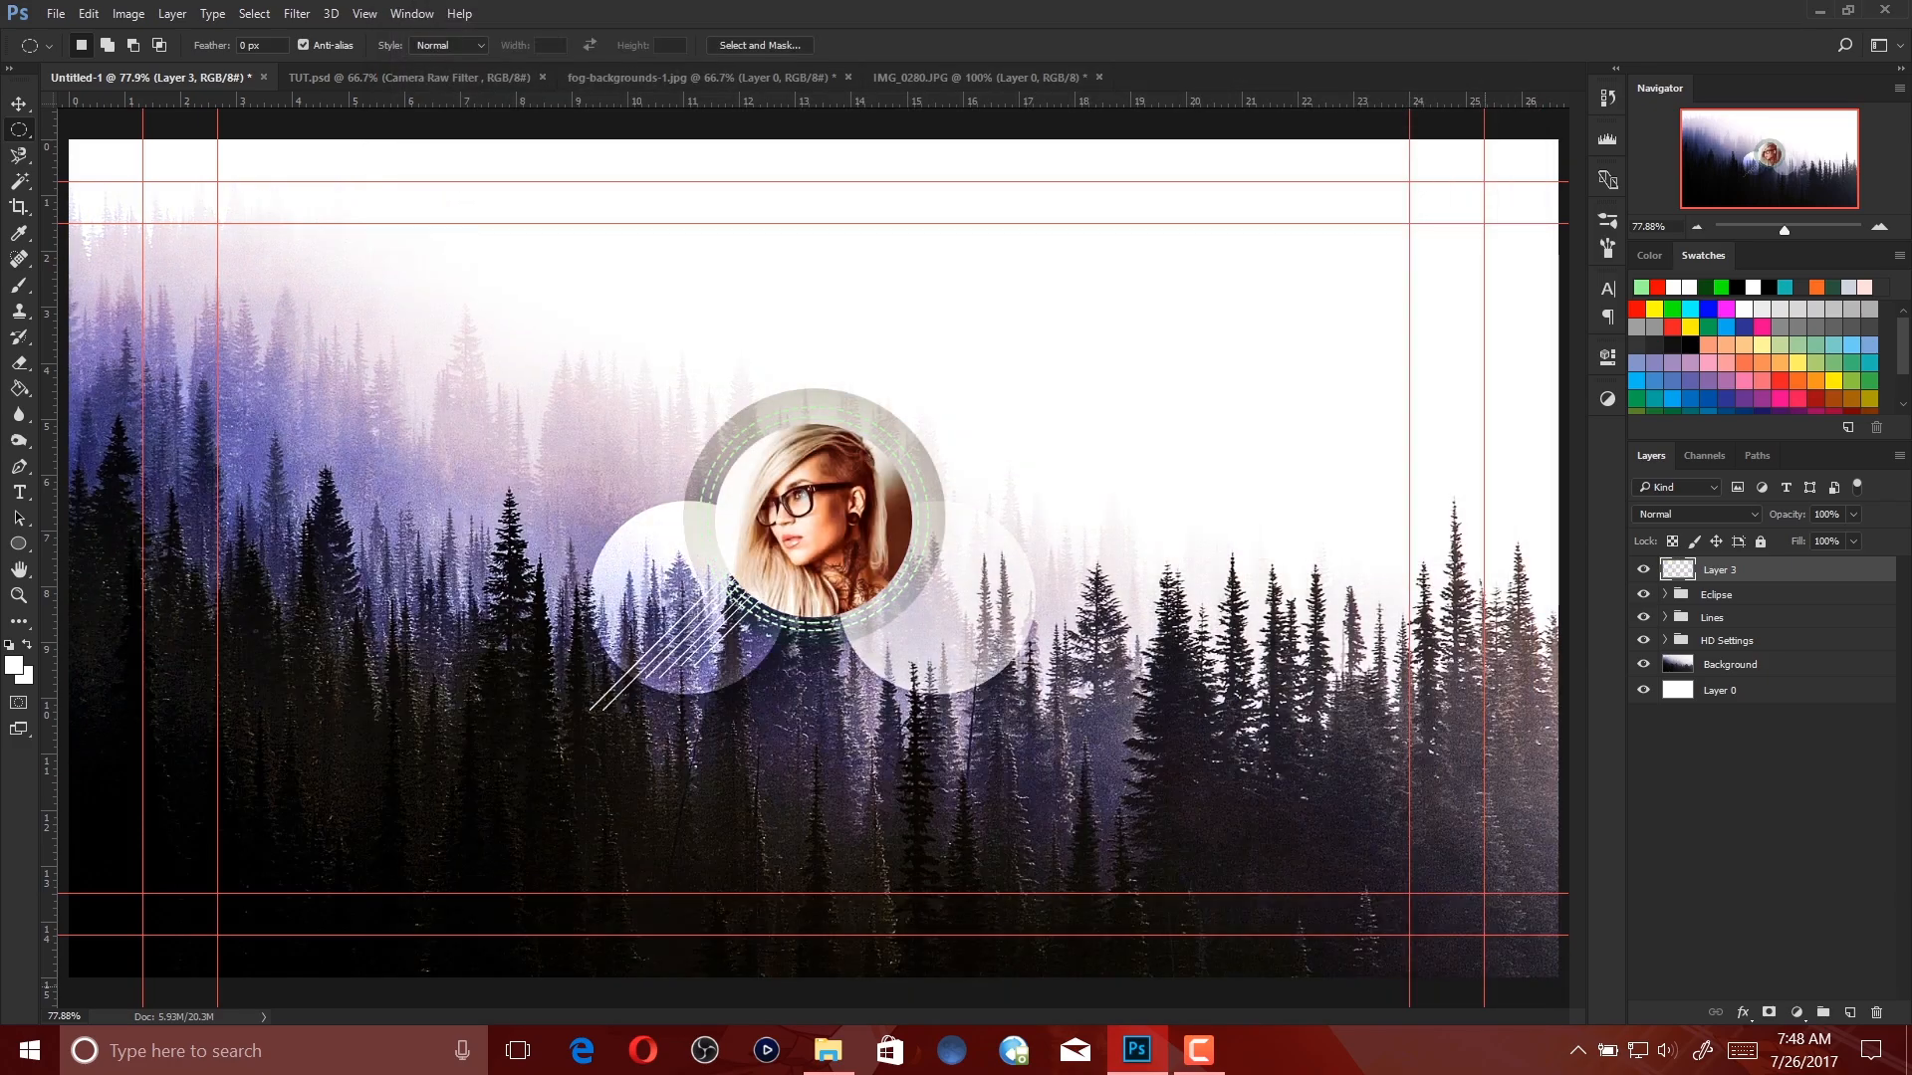
# Hide the guides to view the whole wallpaper without them at about 52% zoom.
pyautogui.hotkey('ctrl', '-')
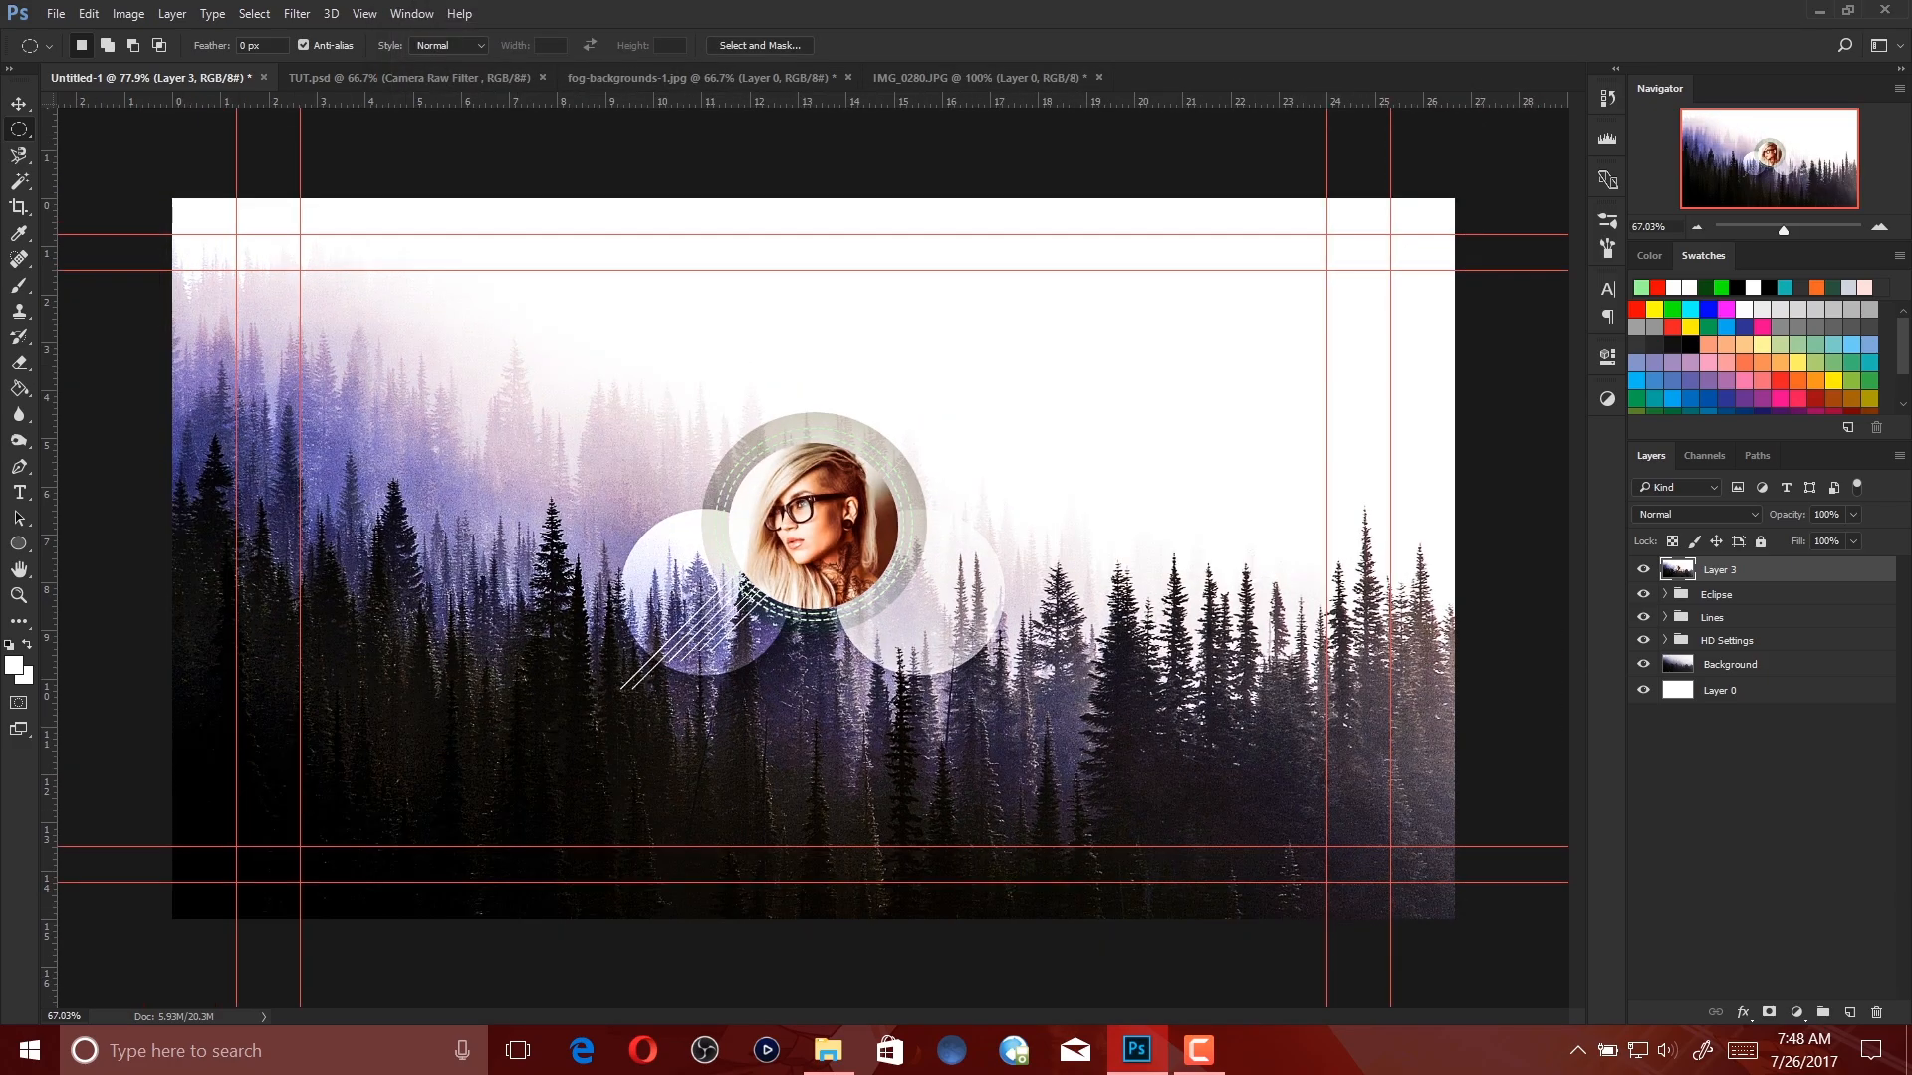
pyautogui.hotkey('ctrl', '-')
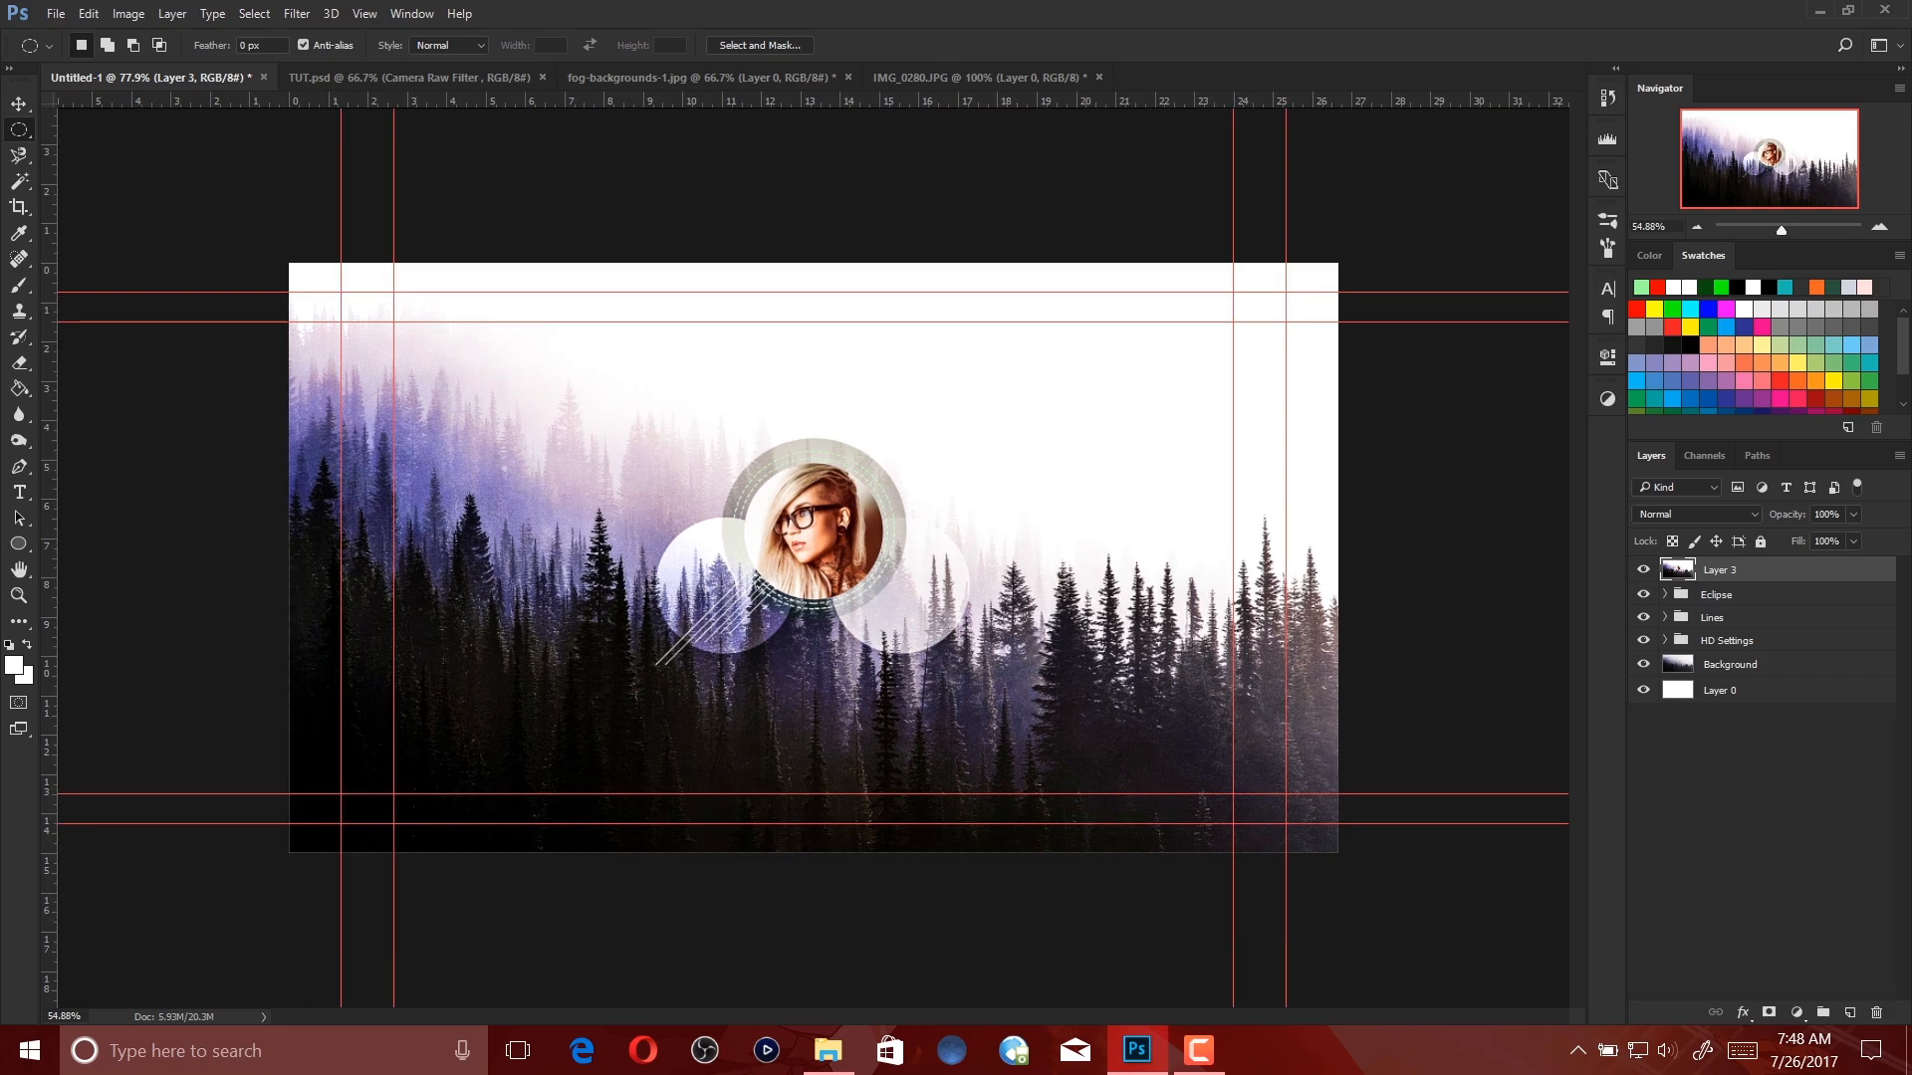
pyautogui.scroll(3, 813, 558)
pyautogui.scroll(-5, 813, 558)
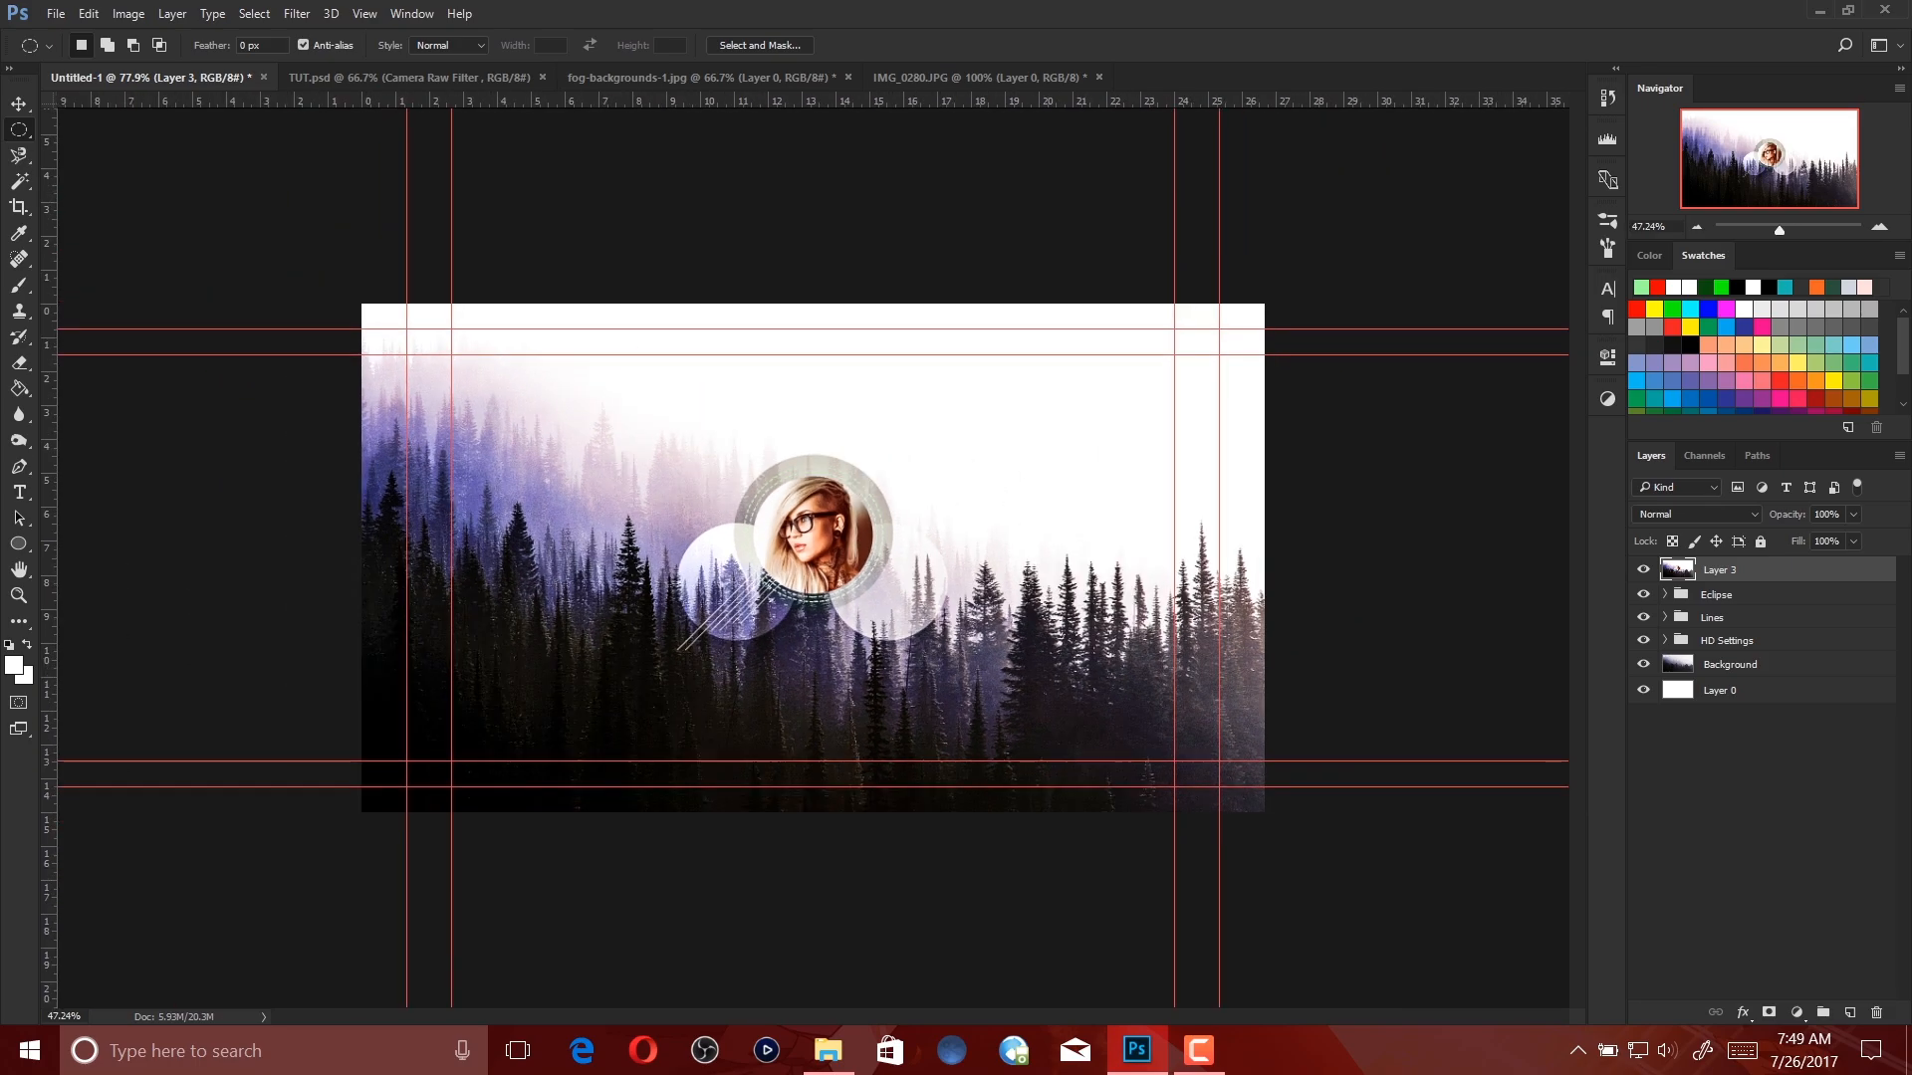
pyautogui.scroll(1, 813, 557)
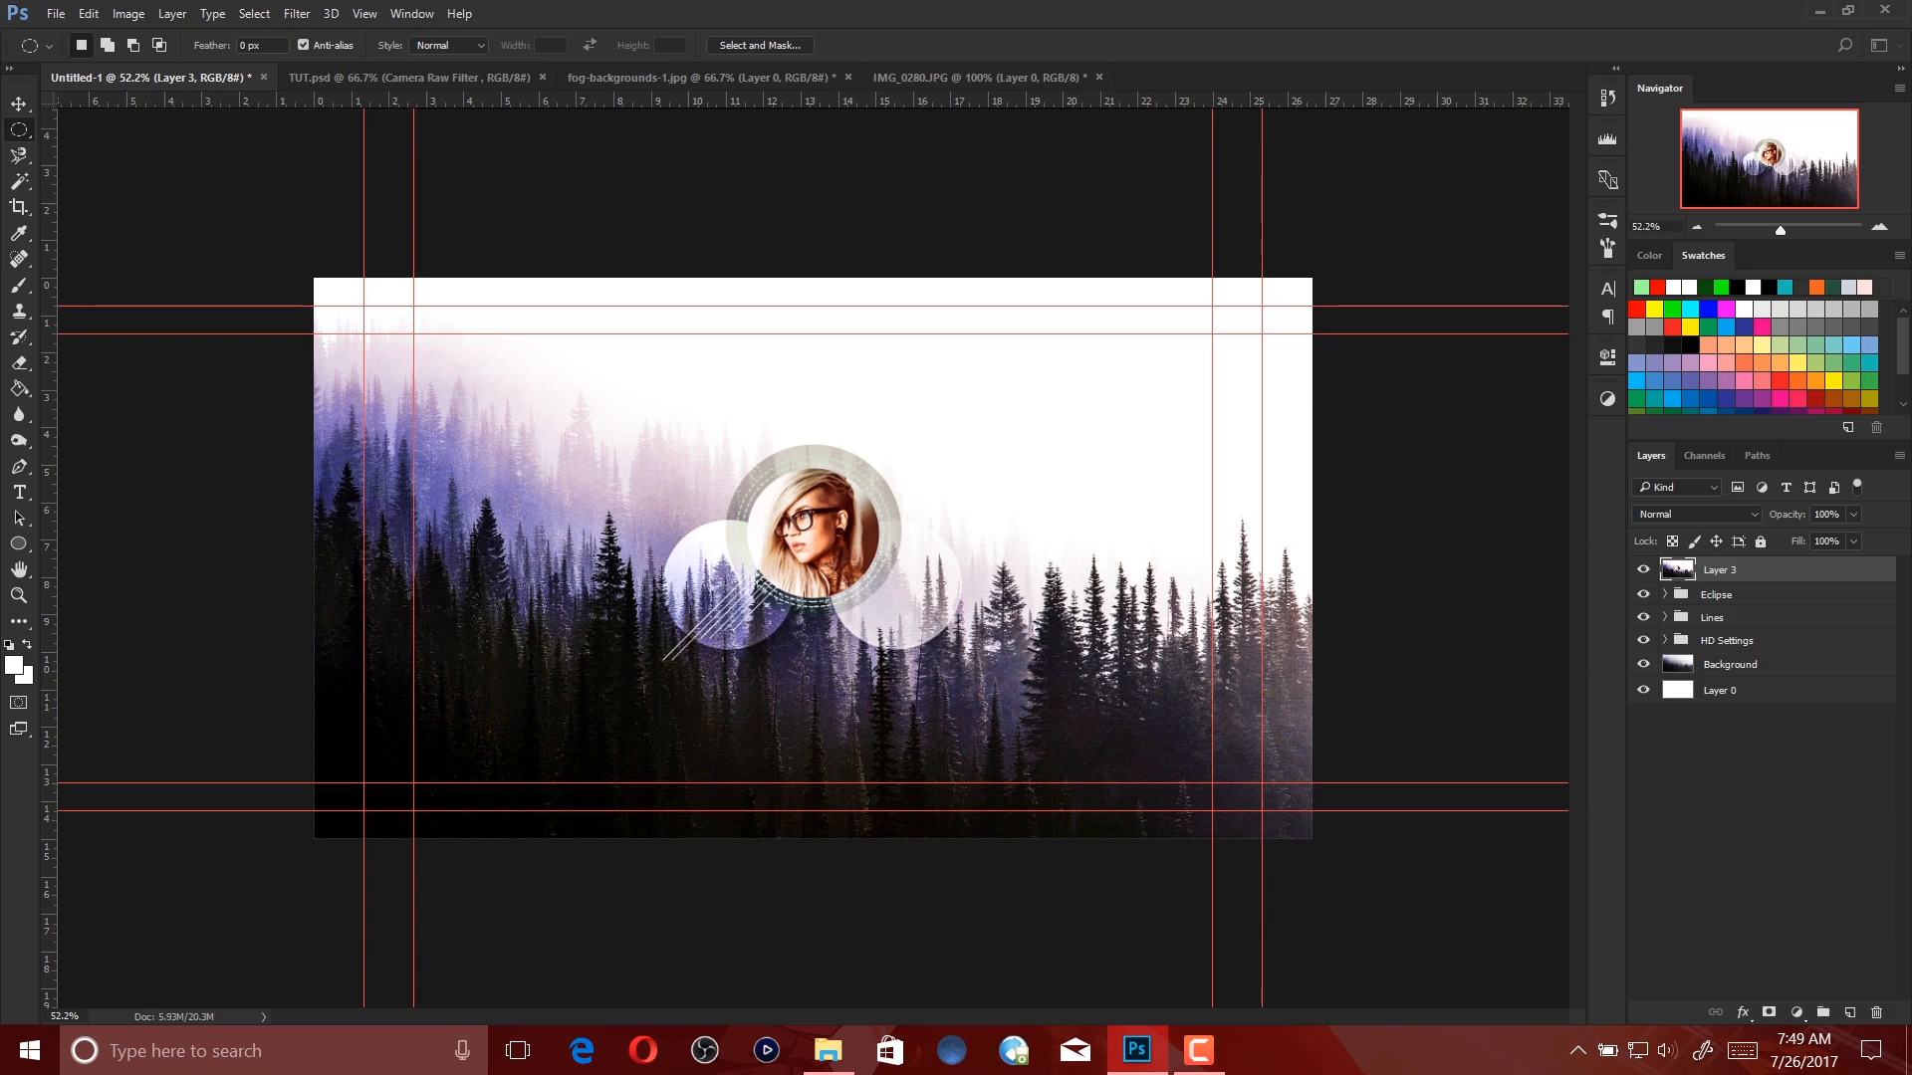
pyautogui.hotkey('ctrl', ';')
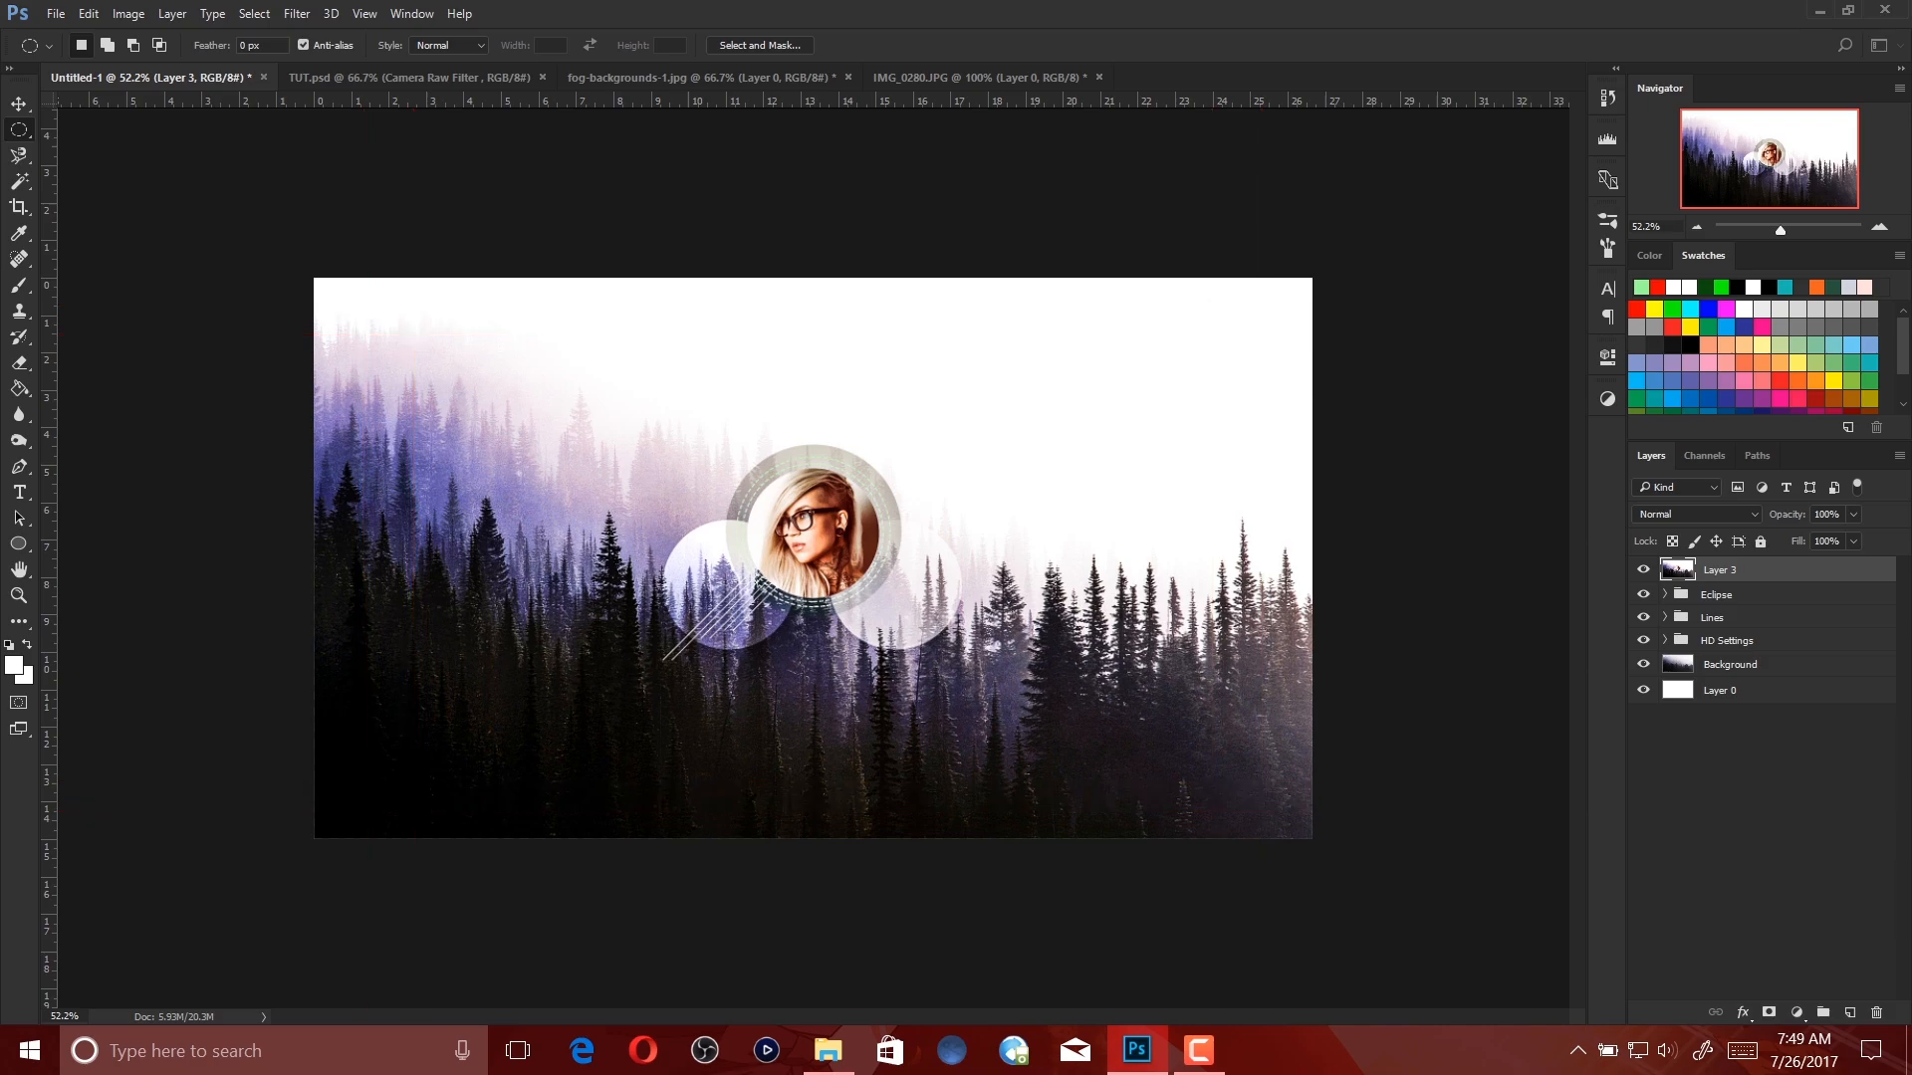